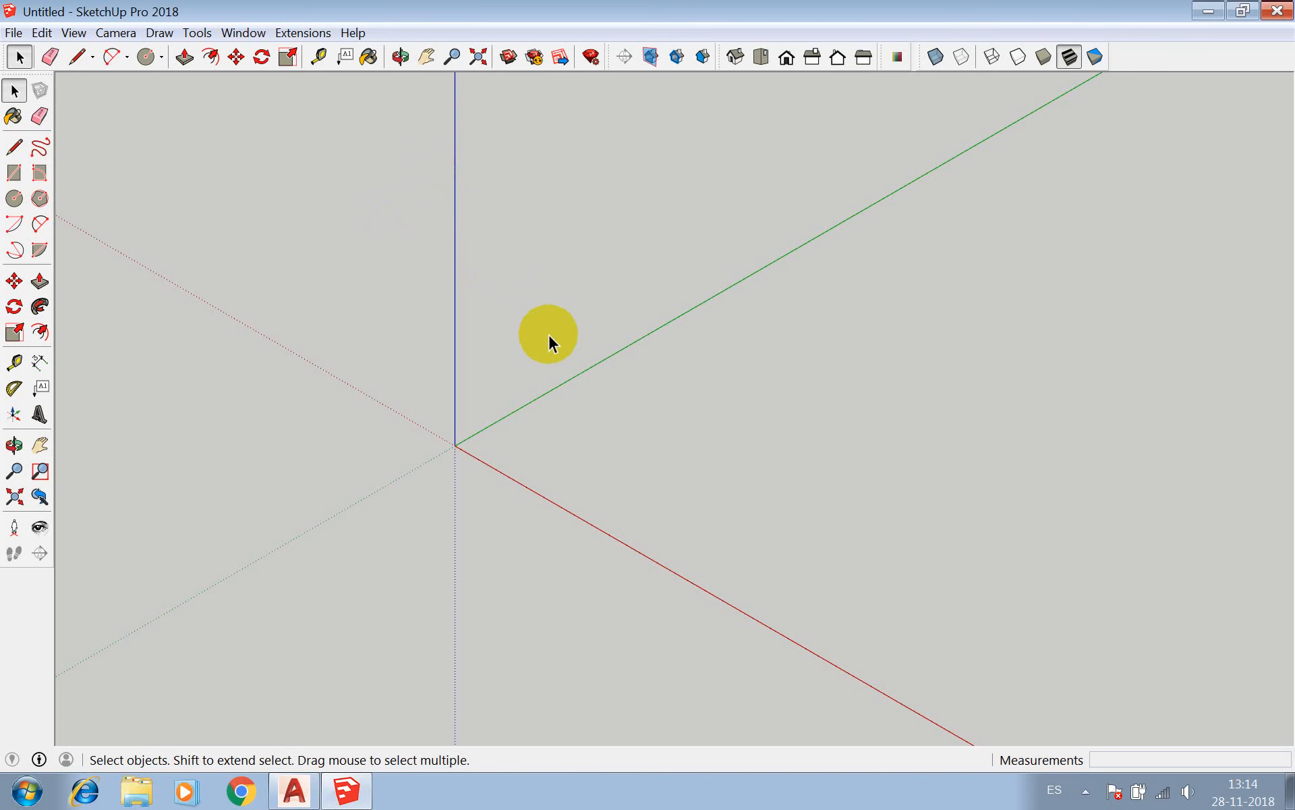
# Set the model's length unit to cm in the Units section of Model Info and close the dialog.
pyautogui.scroll(-2, 379, 215)
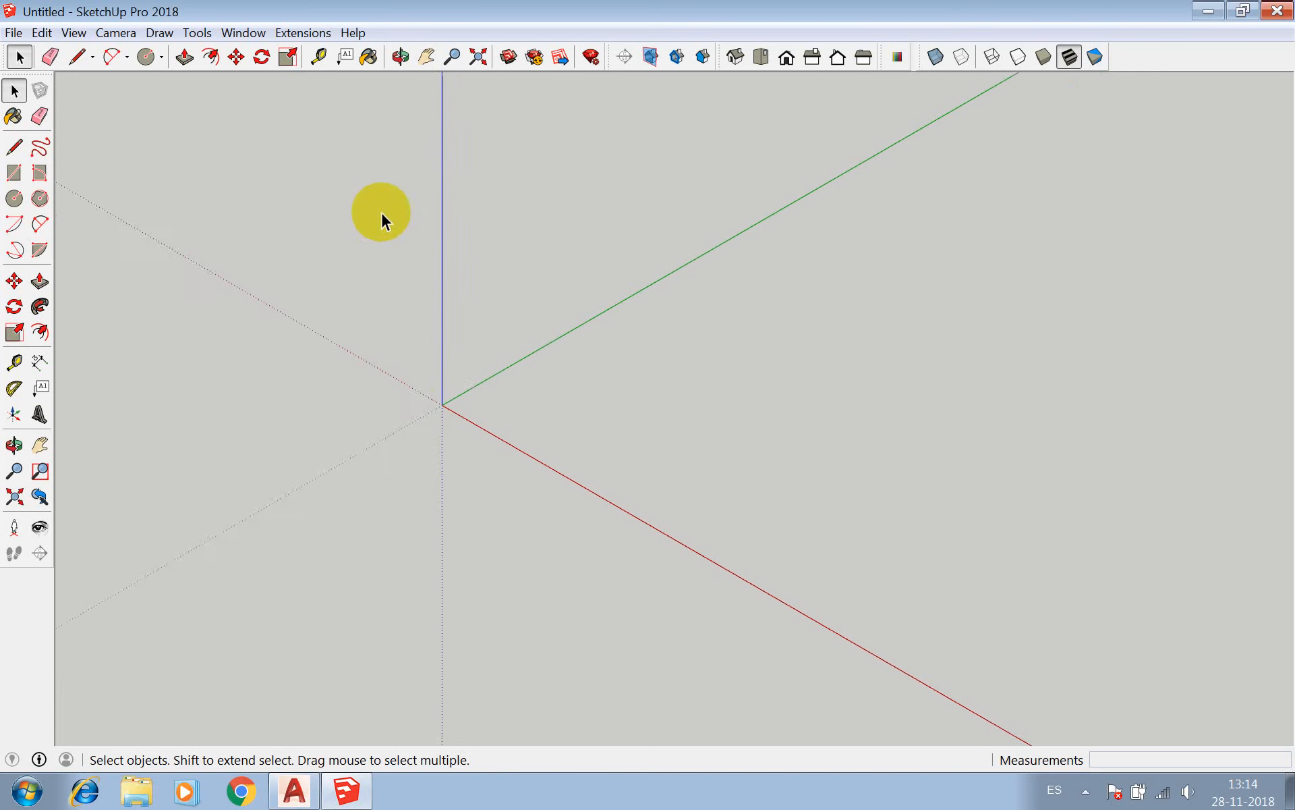
pyautogui.click(242, 34)
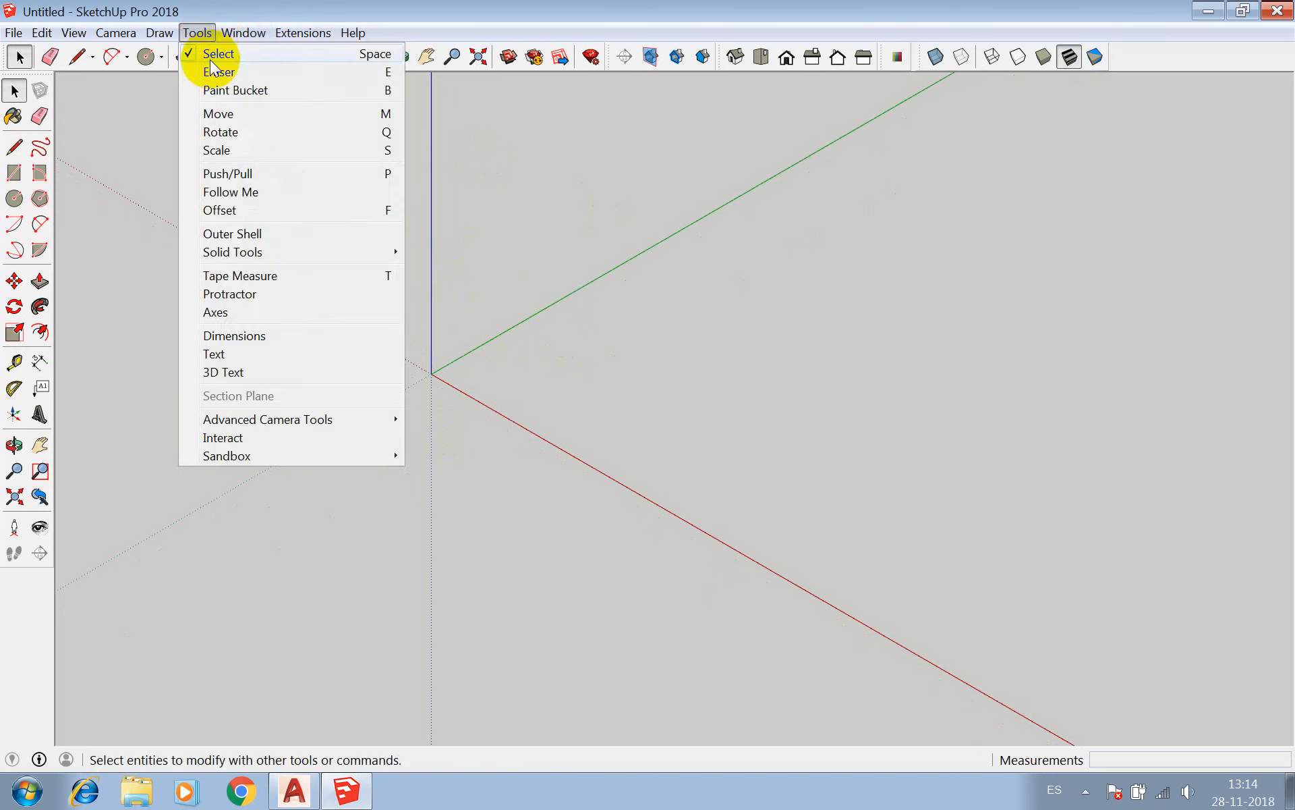
pyautogui.moveTo(295, 39)
pyautogui.moveTo(241, 34)
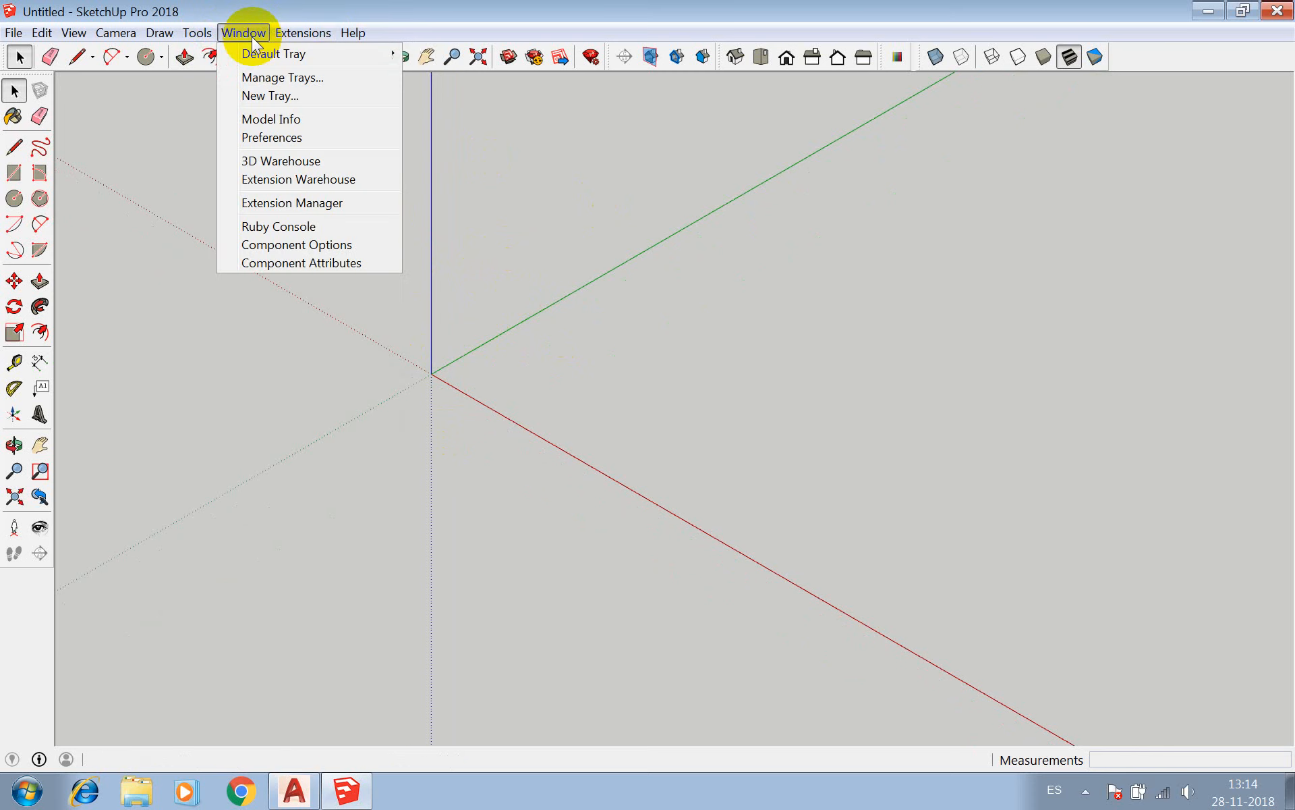
pyautogui.click(270, 121)
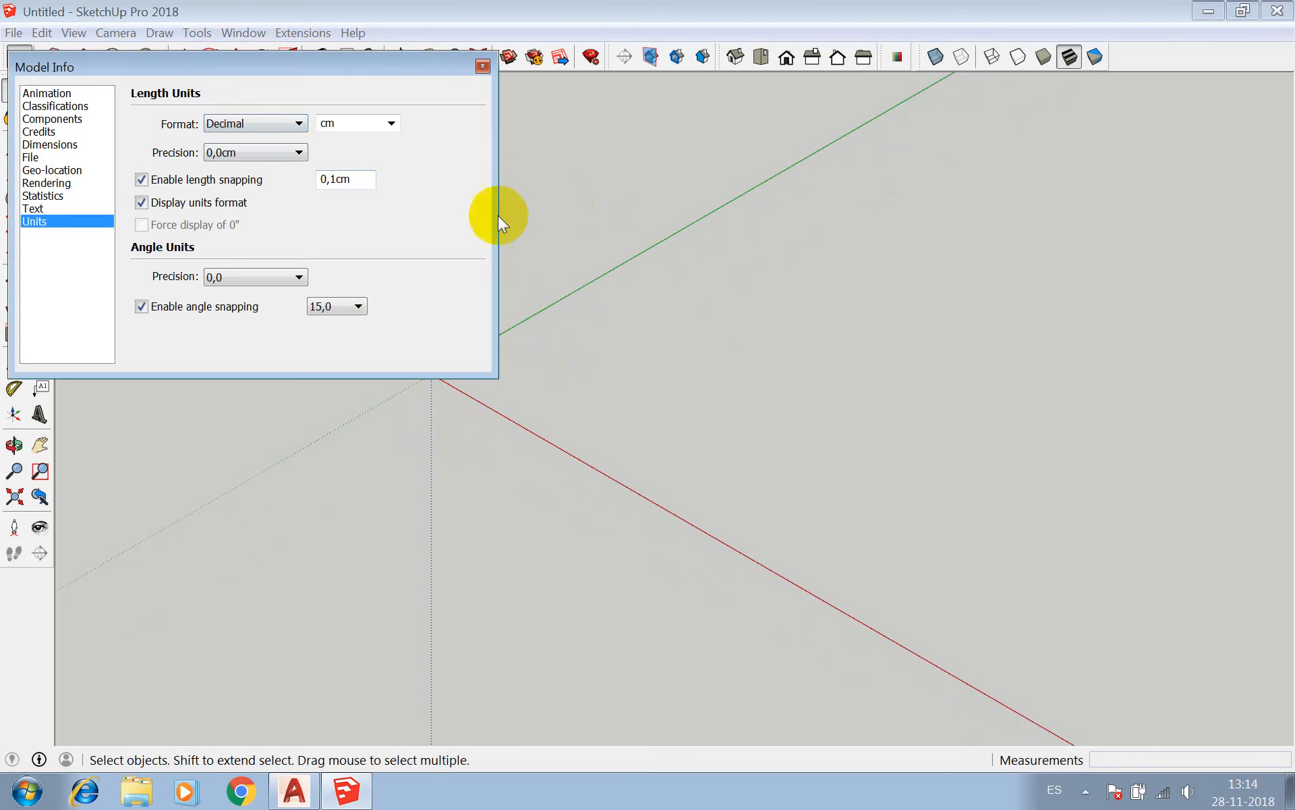
pyautogui.moveTo(308, 79); pyautogui.dragTo(653, 201)
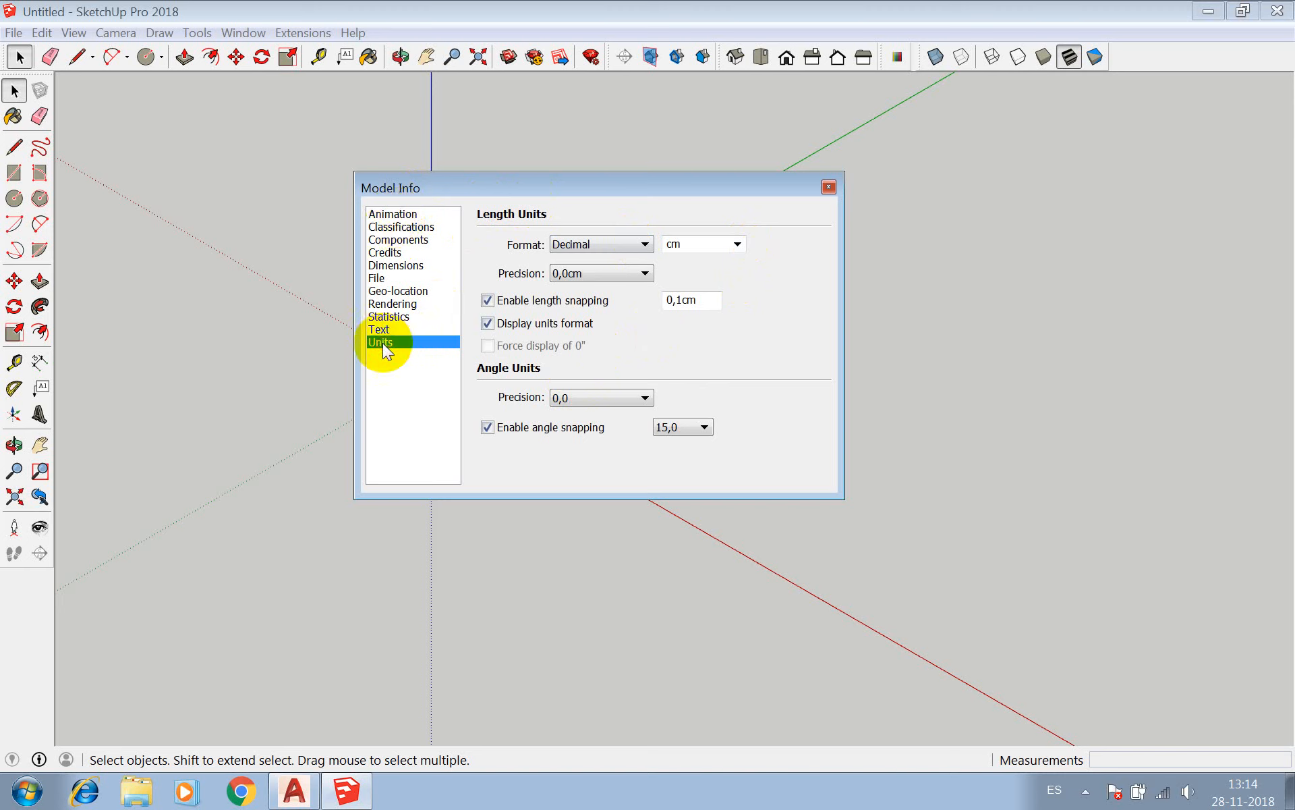
pyautogui.click(738, 244)
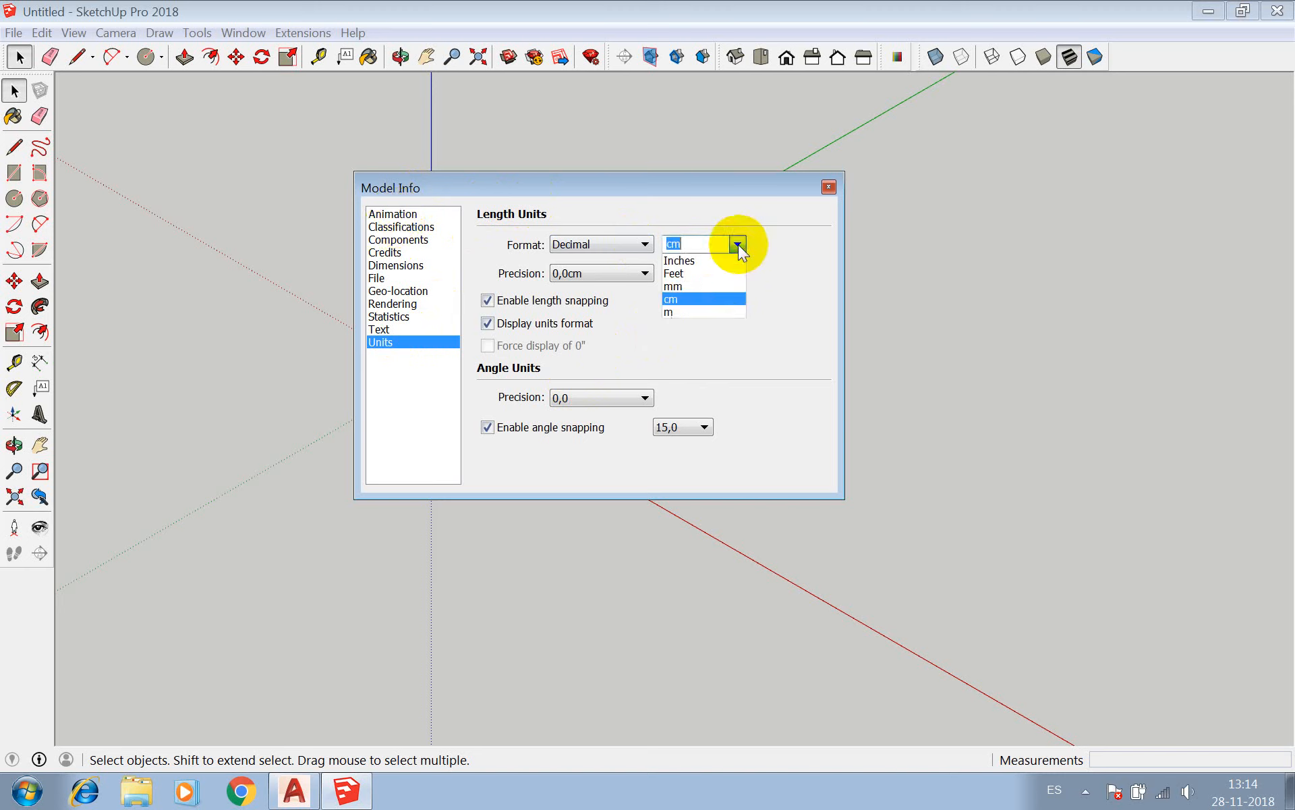
pyautogui.click(695, 298)
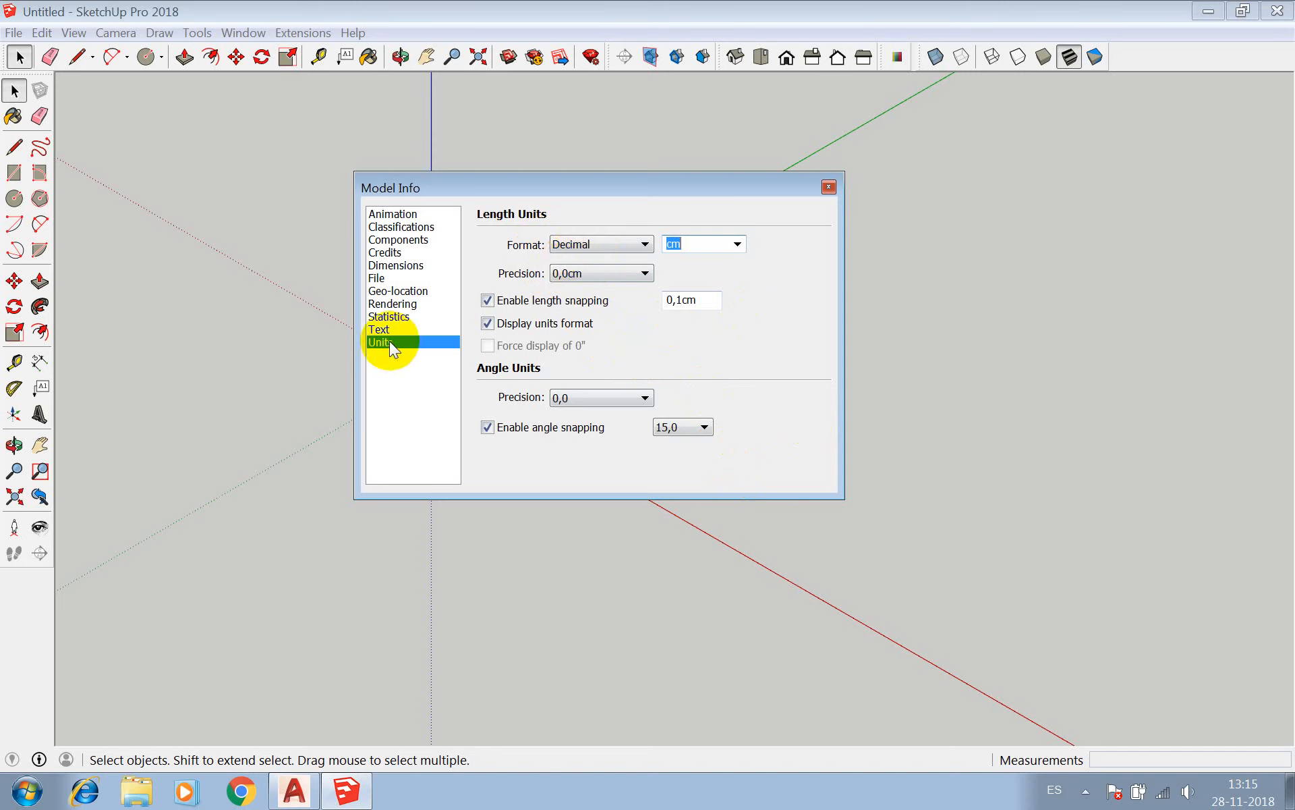
pyautogui.click(829, 186)
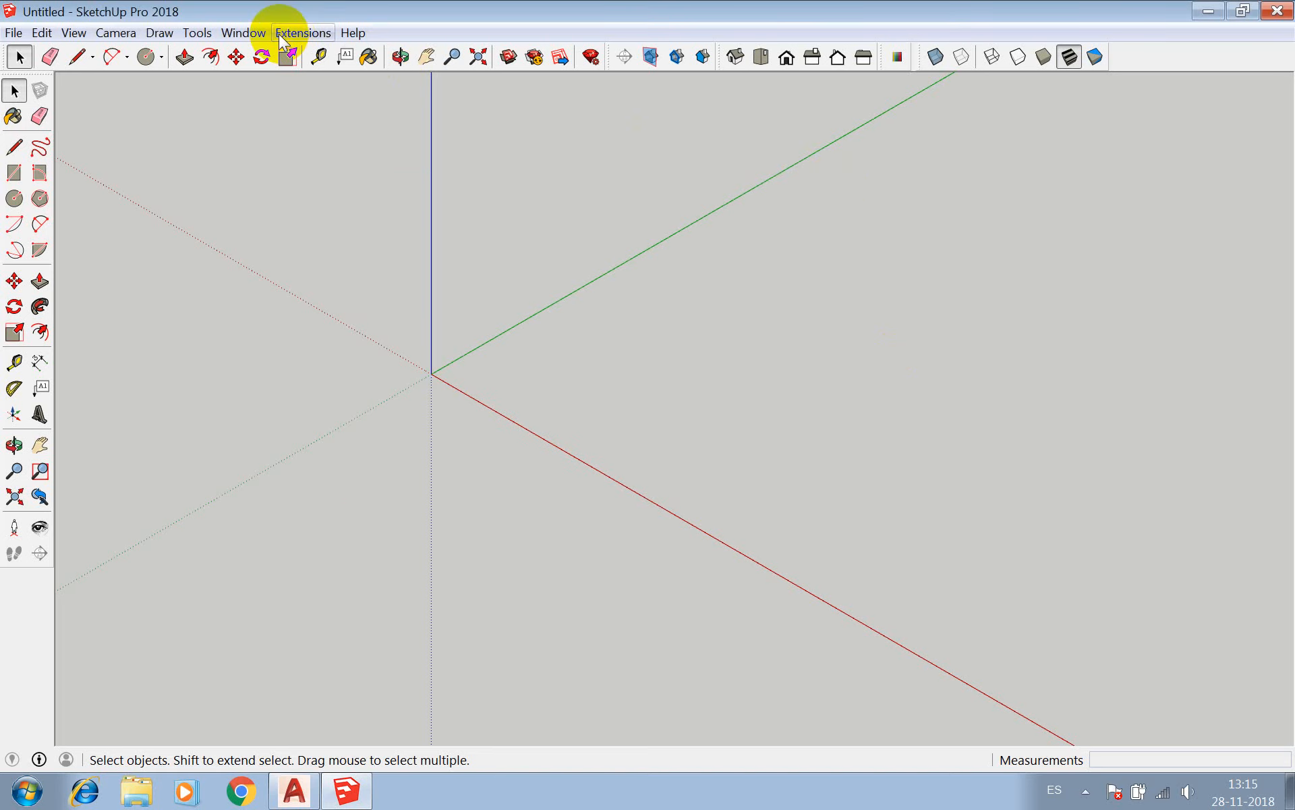
# Reopen Model Info and review its Animation, Classifications, Components, Credits and Dimensions settings, dismissing the driver notification.
pyautogui.click(247, 32)
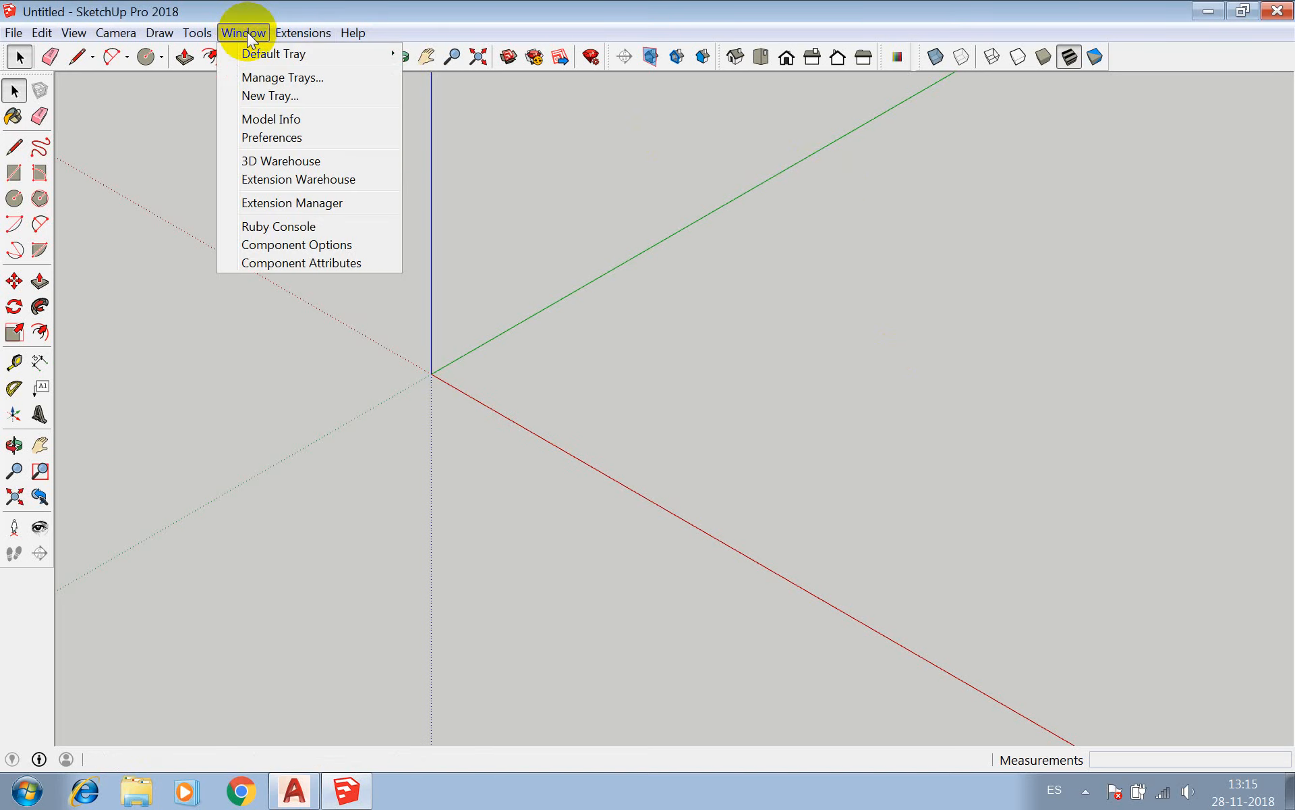
pyautogui.click(256, 120)
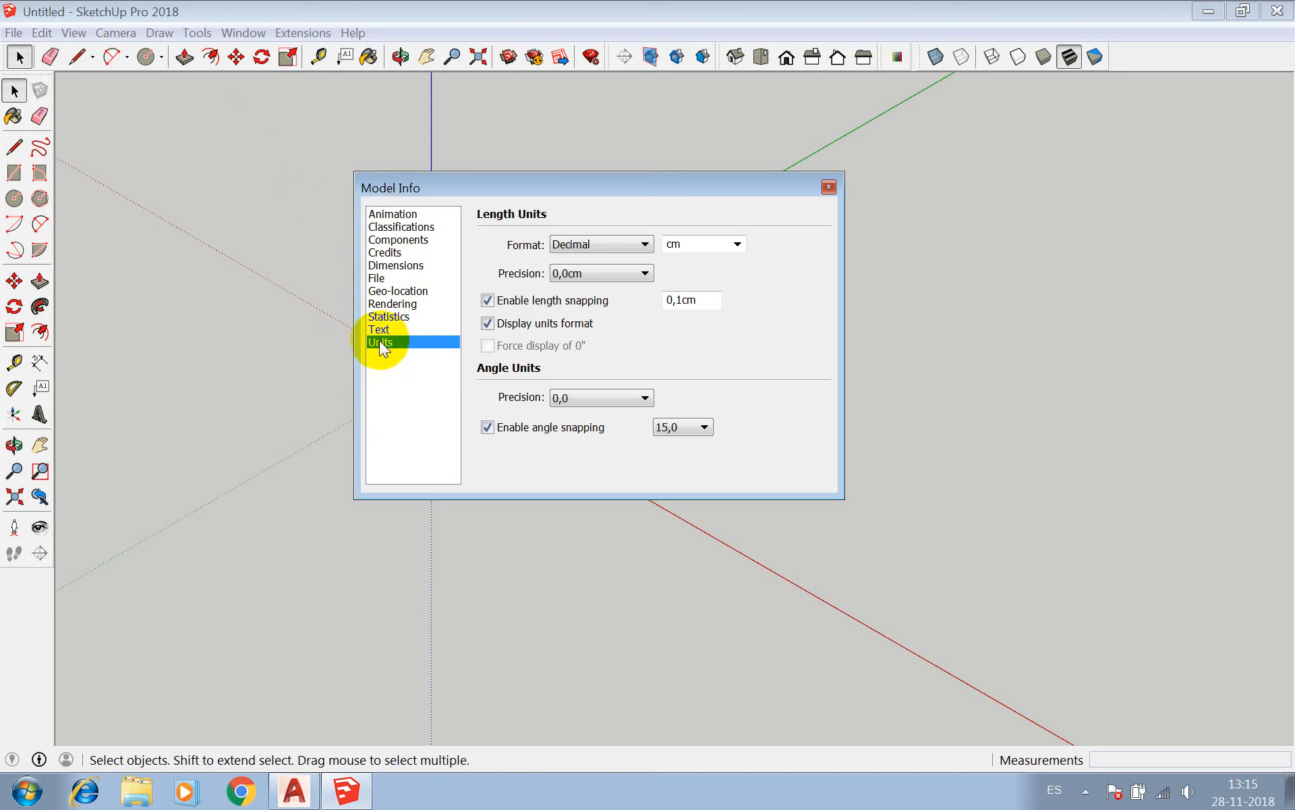
pyautogui.click(396, 214)
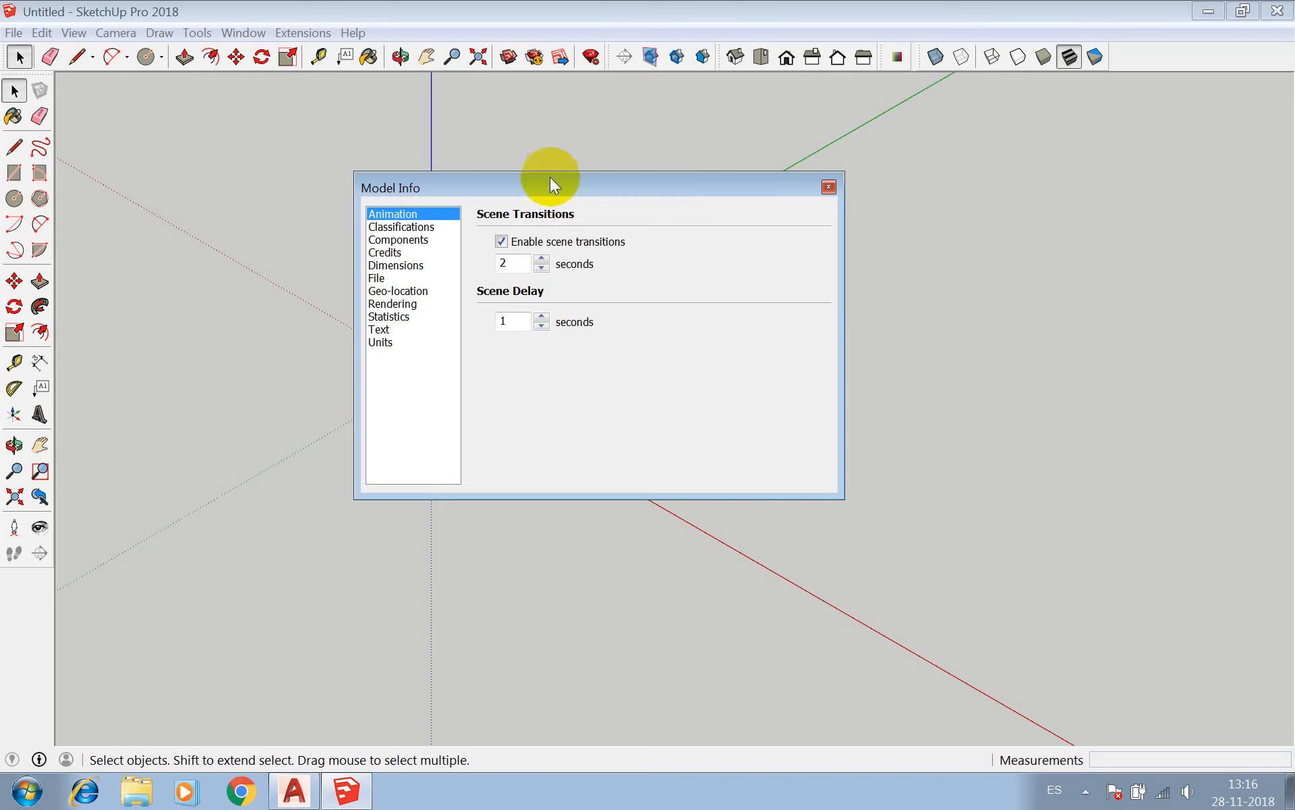
pyautogui.click(402, 226)
pyautogui.click(400, 241)
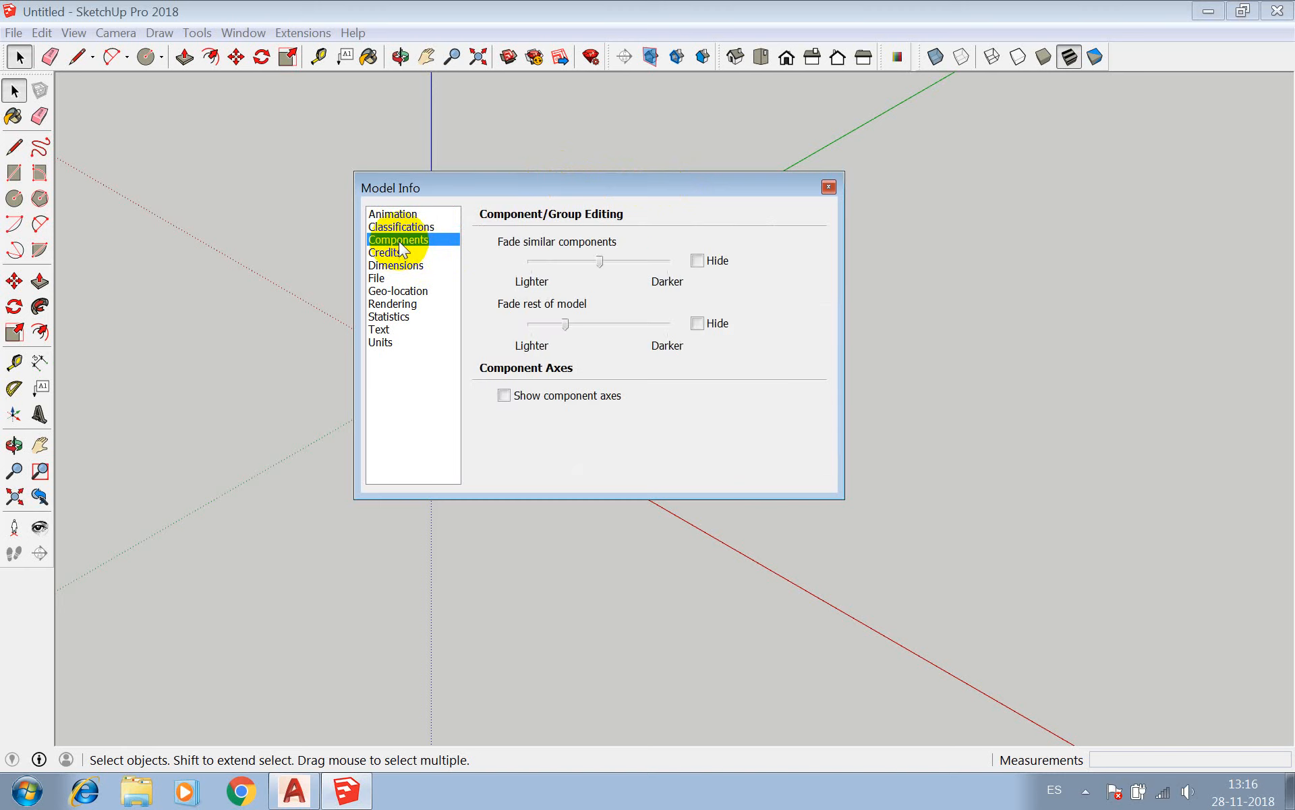
pyautogui.click(398, 253)
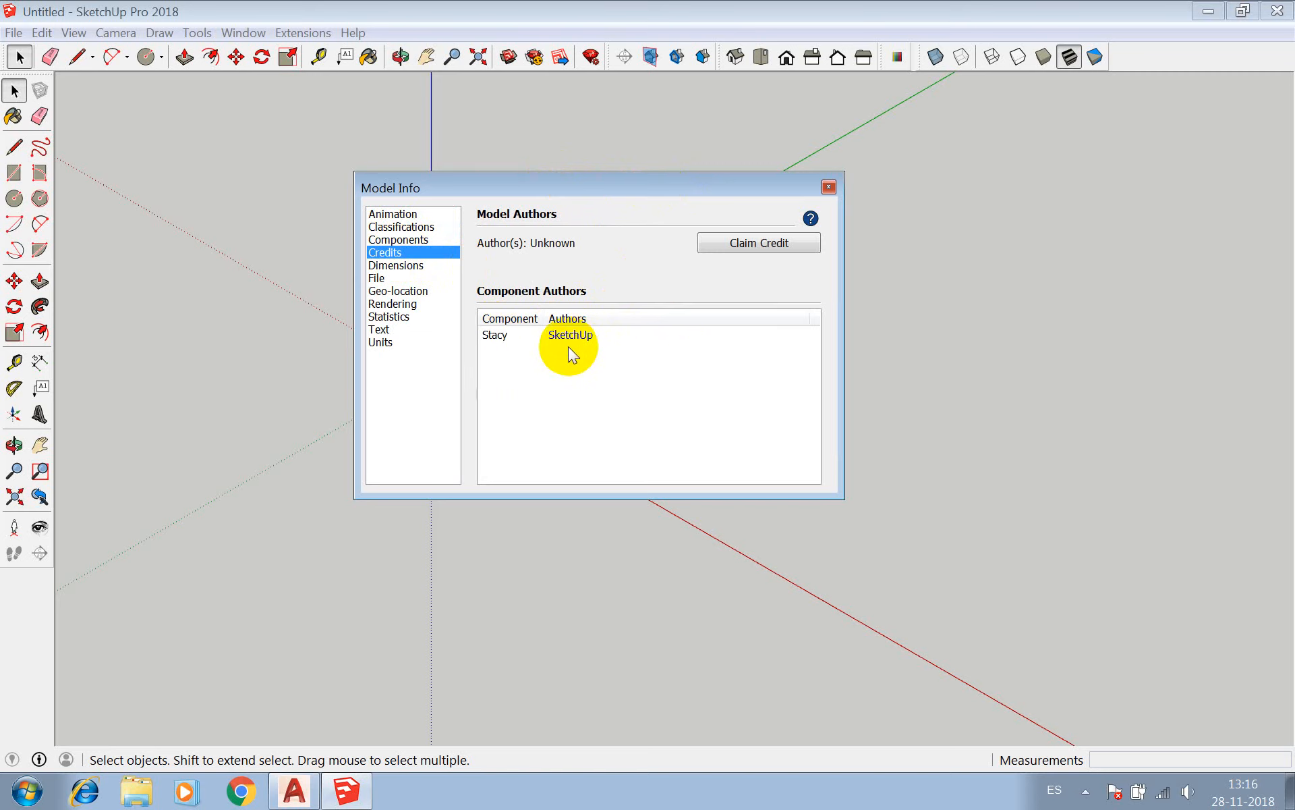
pyautogui.click(395, 268)
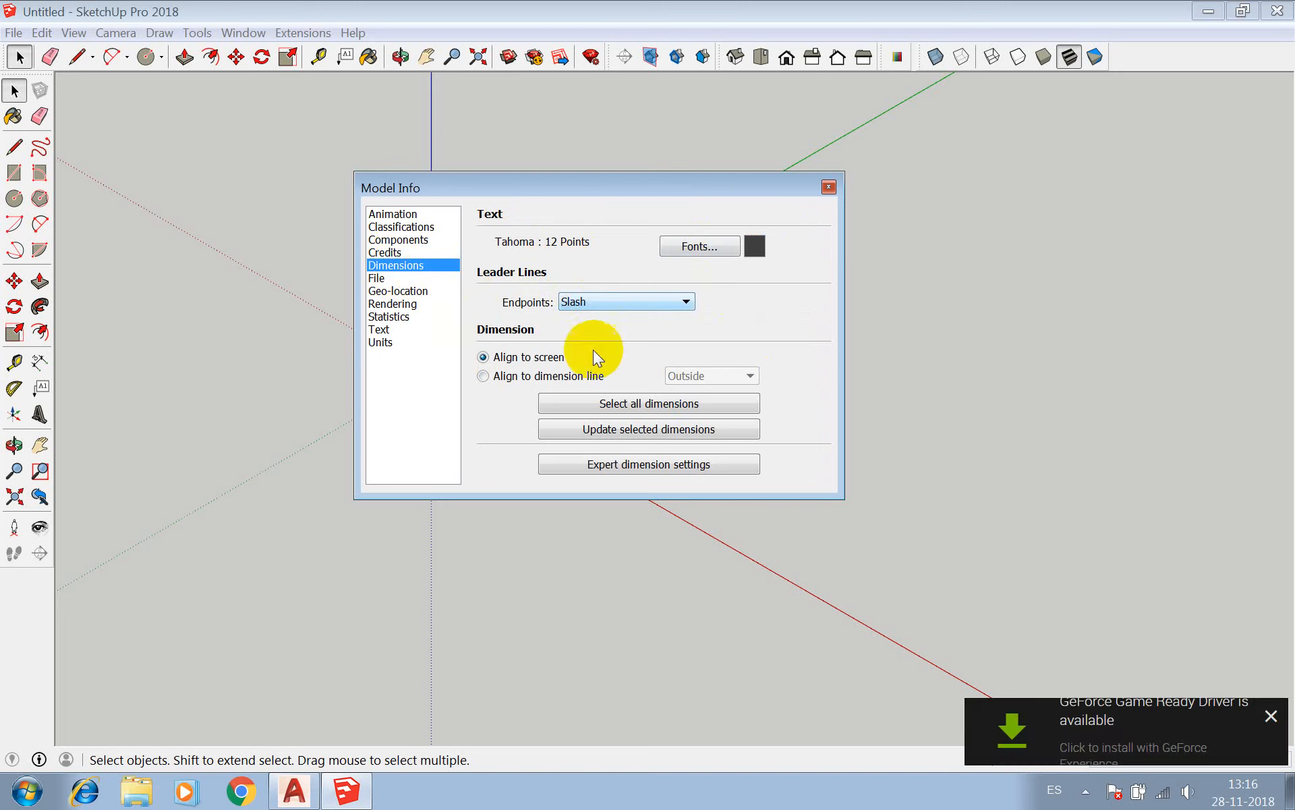
pyautogui.click(1270, 713)
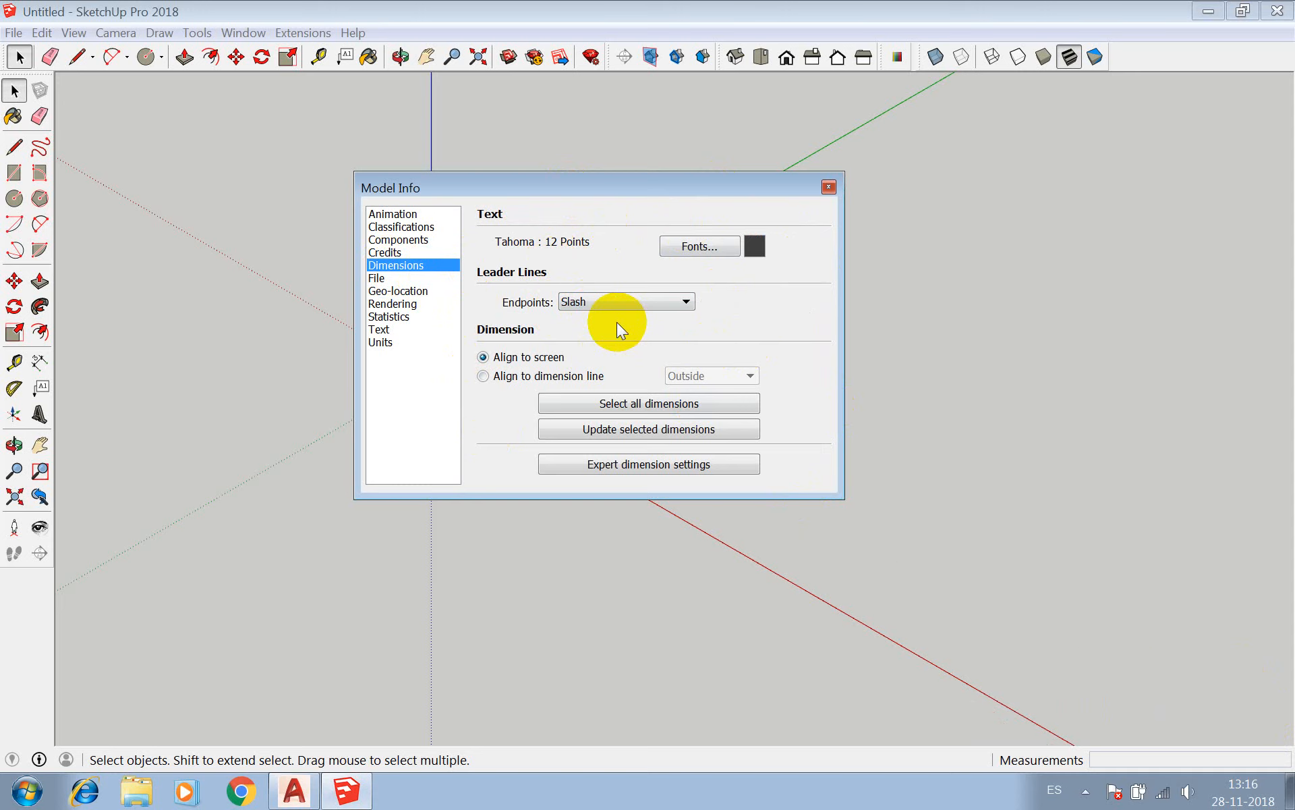
# Review the File, Geo-location and Rendering settings in Model Info.
pyautogui.click(377, 280)
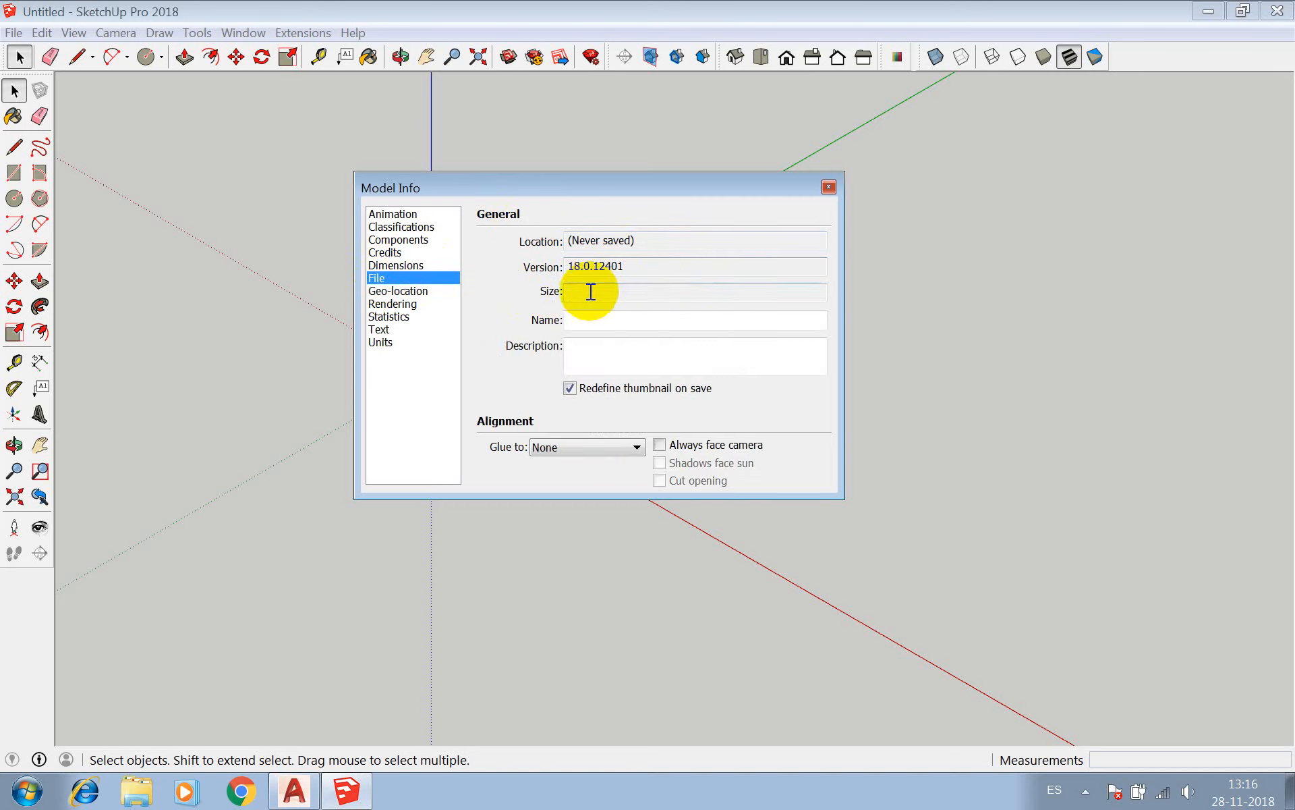
pyautogui.click(616, 320)
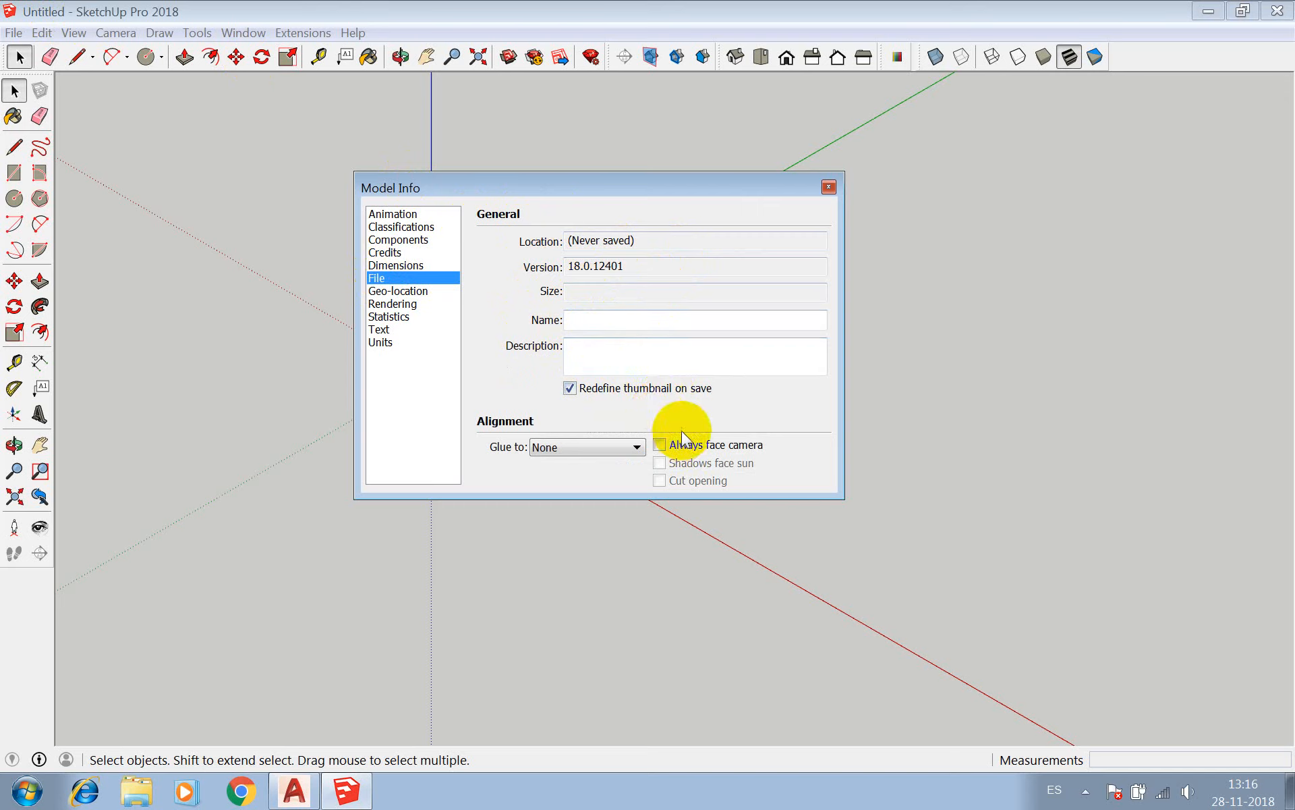
pyautogui.click(413, 291)
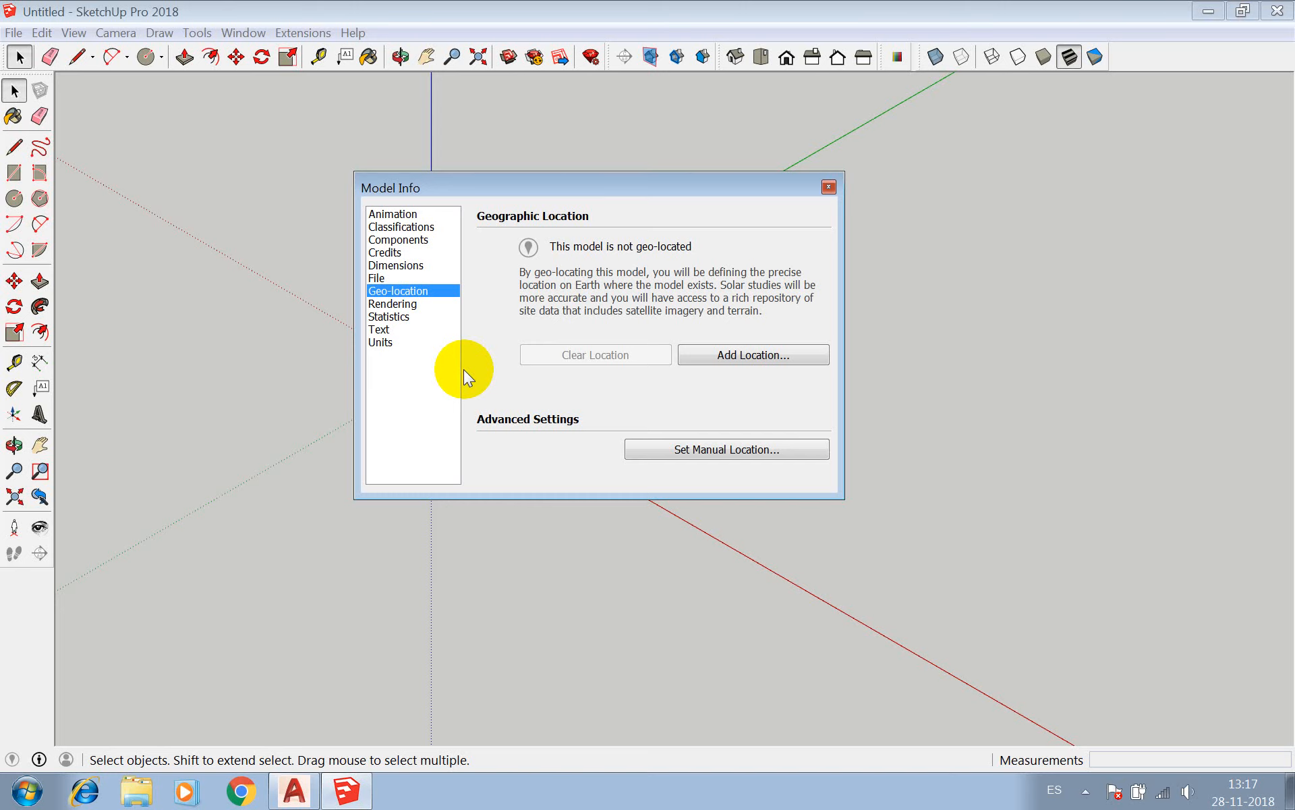
pyautogui.click(400, 303)
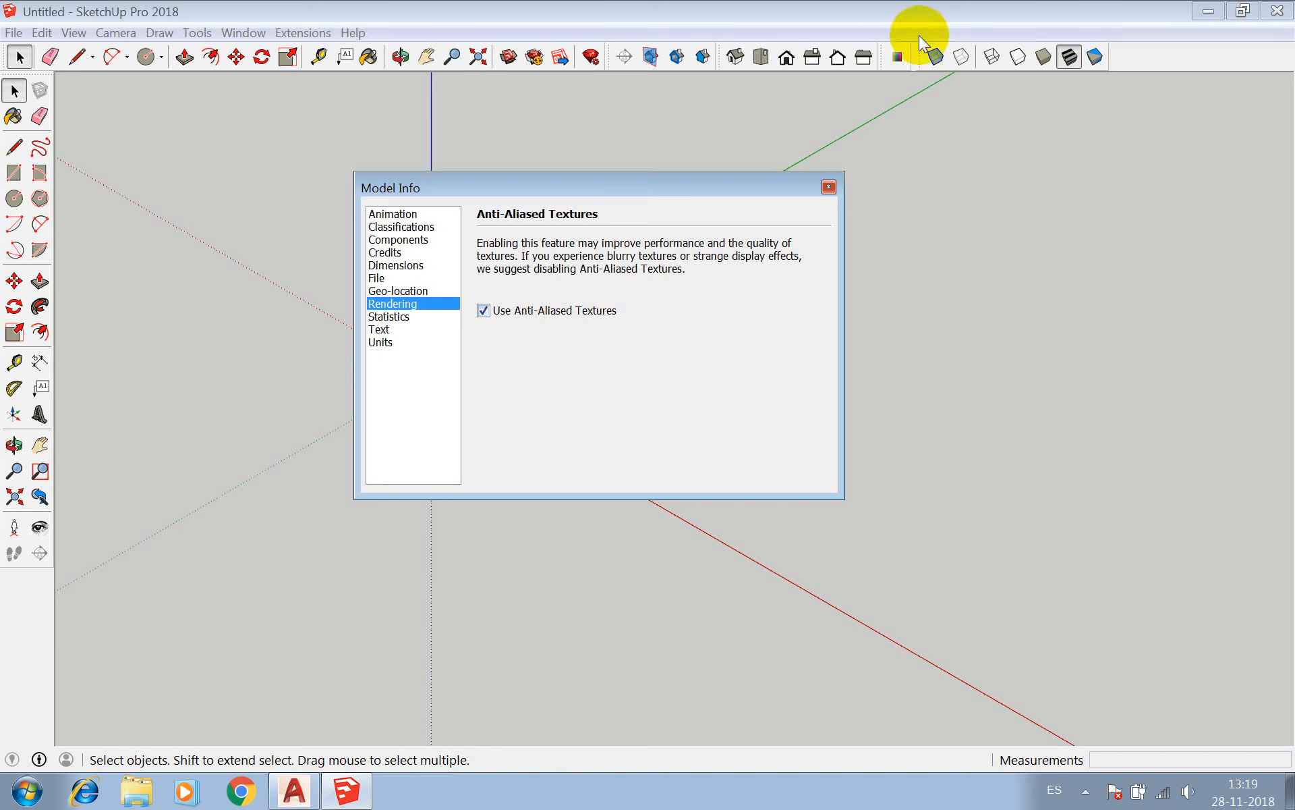
# Run the Fix Problems check and purge unused items from the model's Statistics section in Model Info.
pyautogui.click(398, 316)
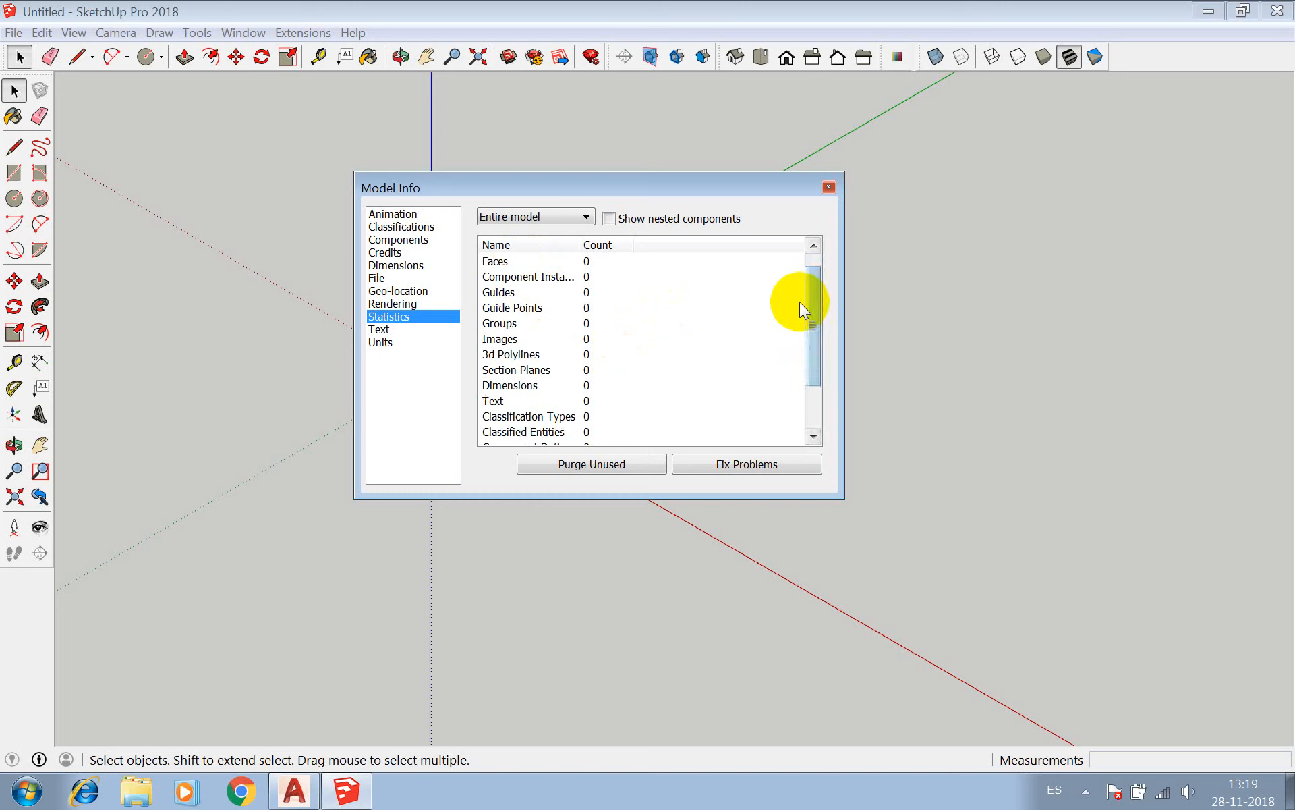
pyautogui.moveTo(818, 292); pyautogui.dragTo(801, 245)
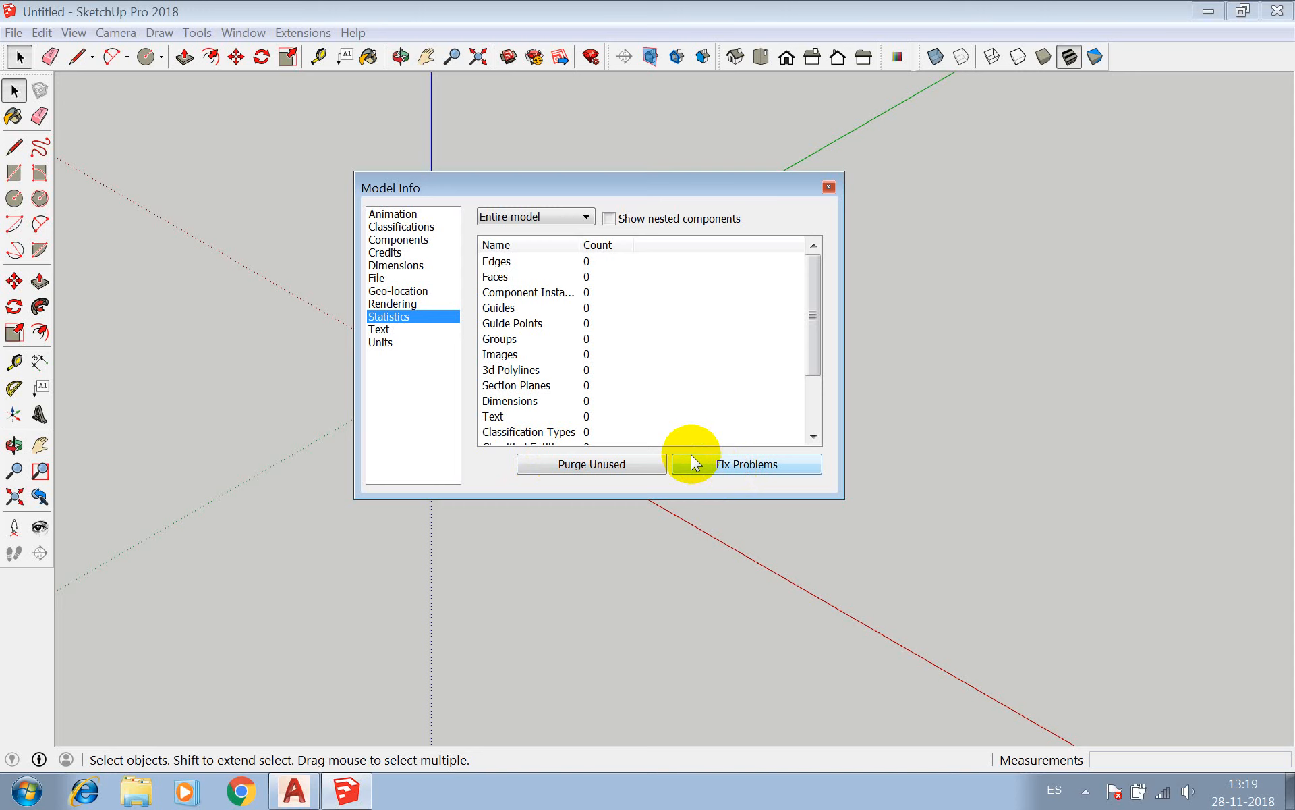
pyautogui.click(753, 464)
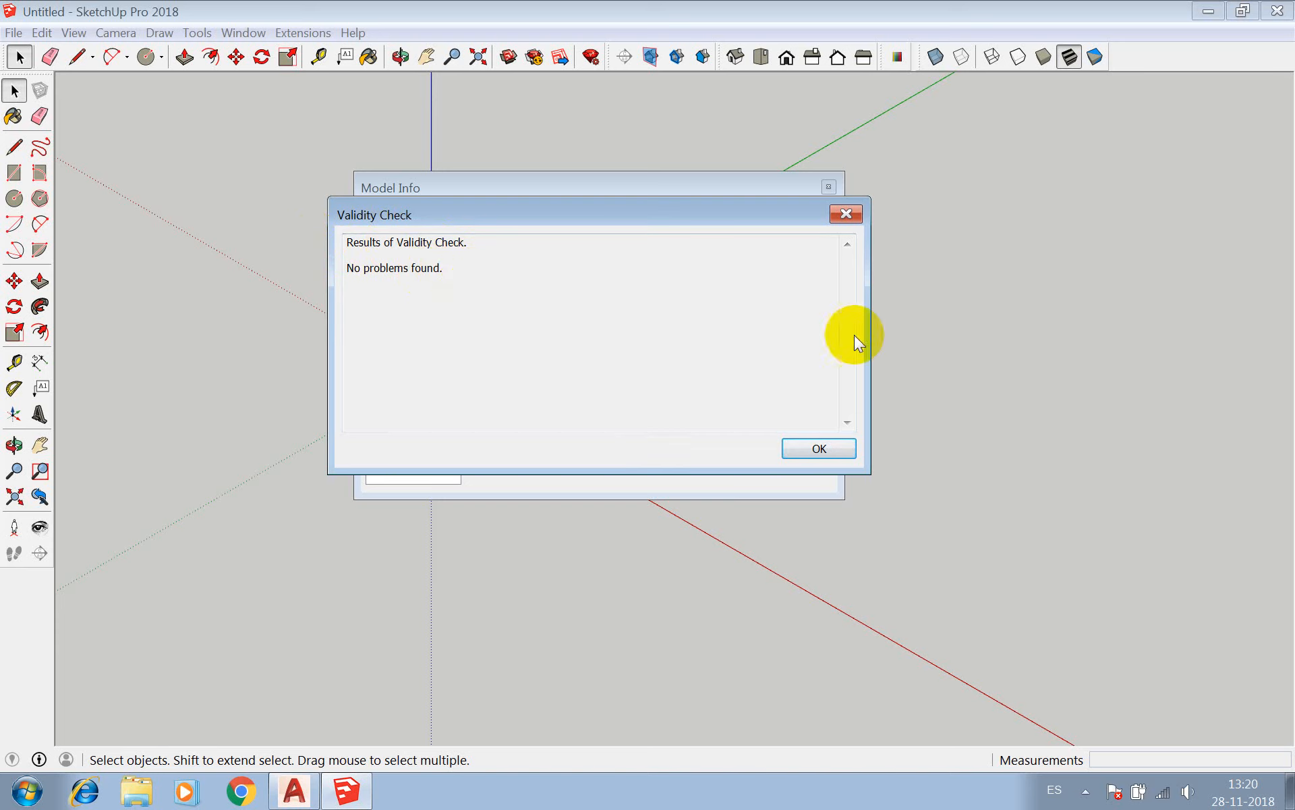
pyautogui.click(846, 215)
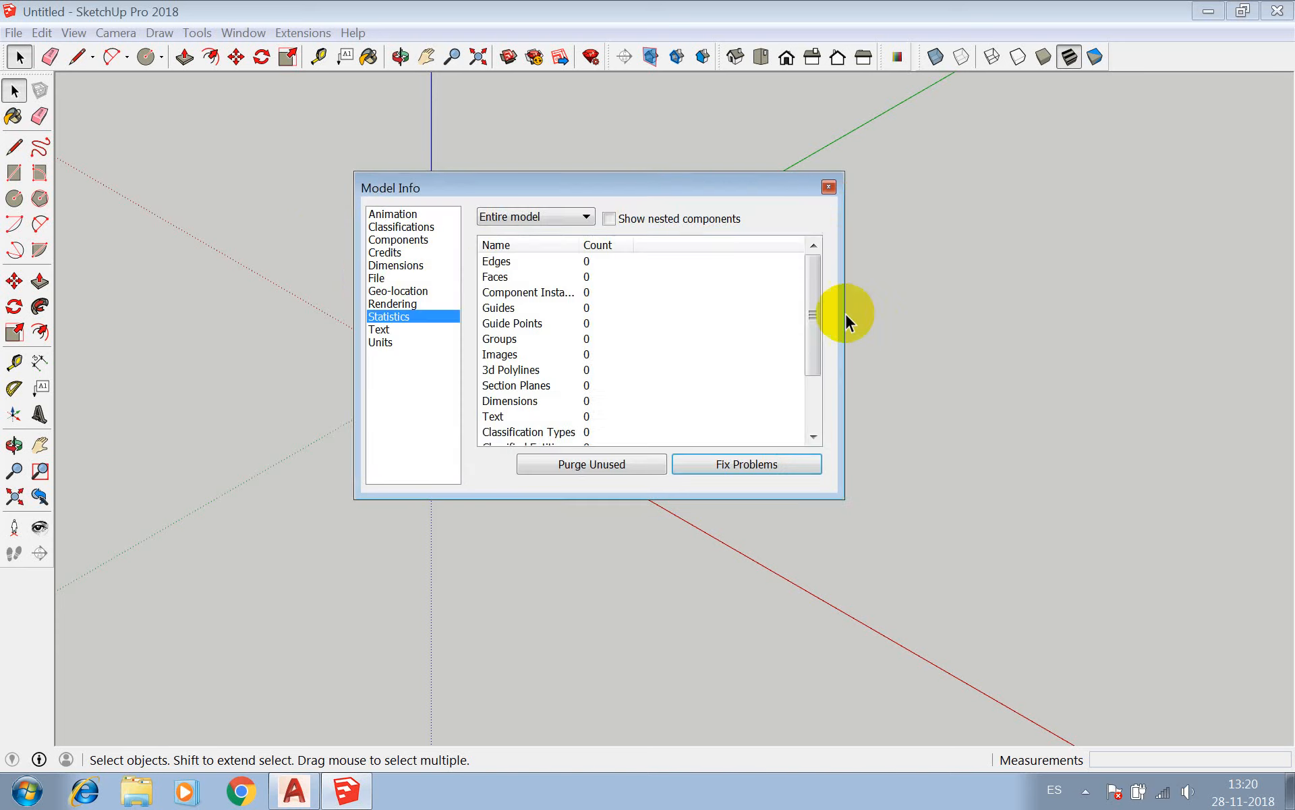
pyautogui.click(604, 465)
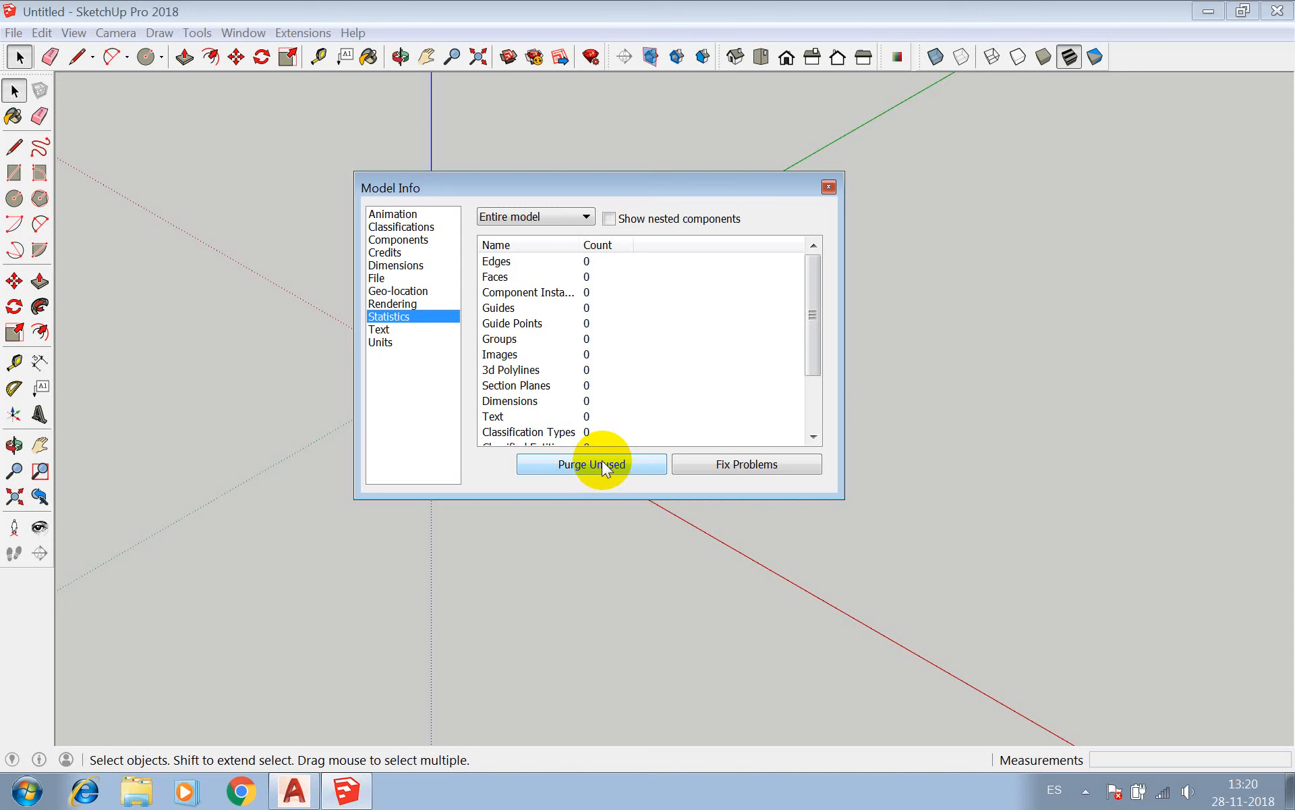
pyautogui.click(602, 465)
# Review the screen text, leader text and leader line settings in Model Info and close the dialog.
pyautogui.click(394, 329)
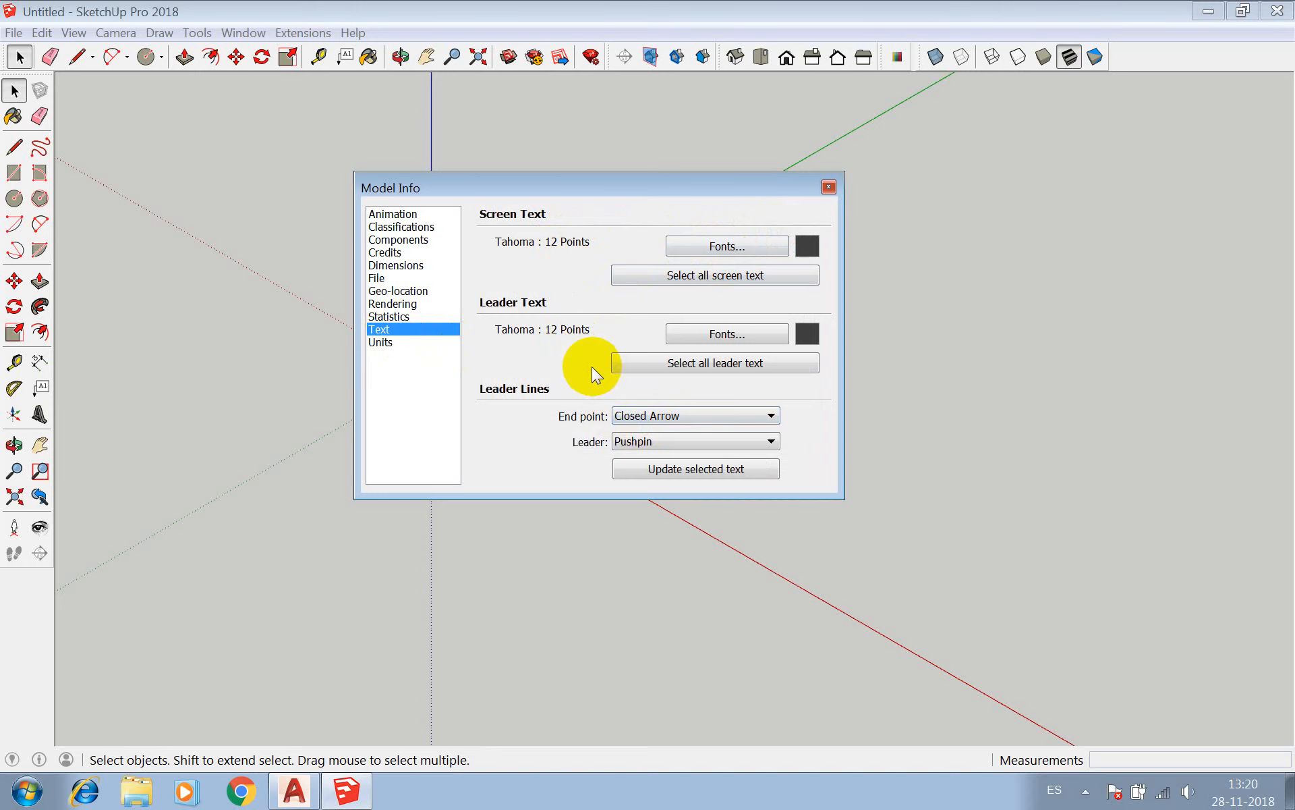
pyautogui.click(831, 185)
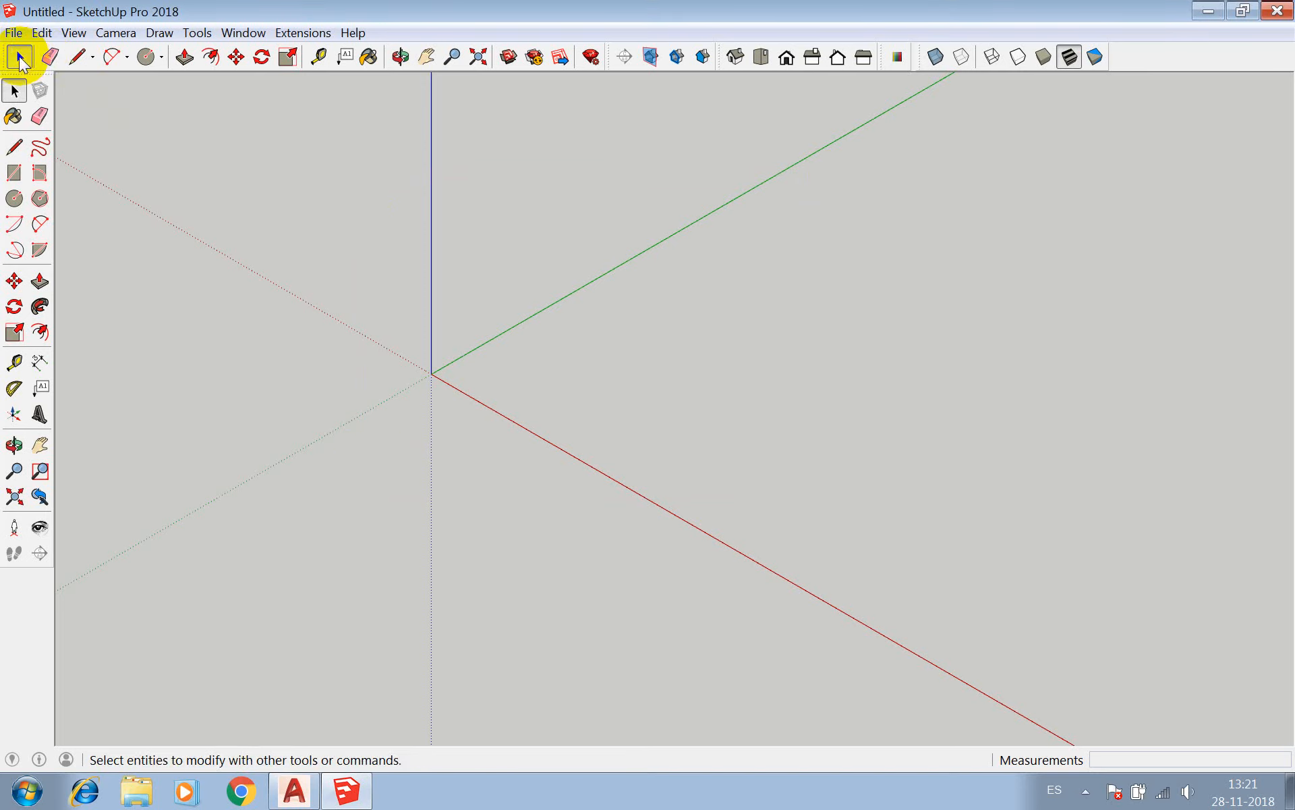
pyautogui.click(652, 333)
pyautogui.moveTo(652, 333); pyautogui.dragTo(391, 547)
pyautogui.moveTo(587, 240); pyautogui.dragTo(411, 450)
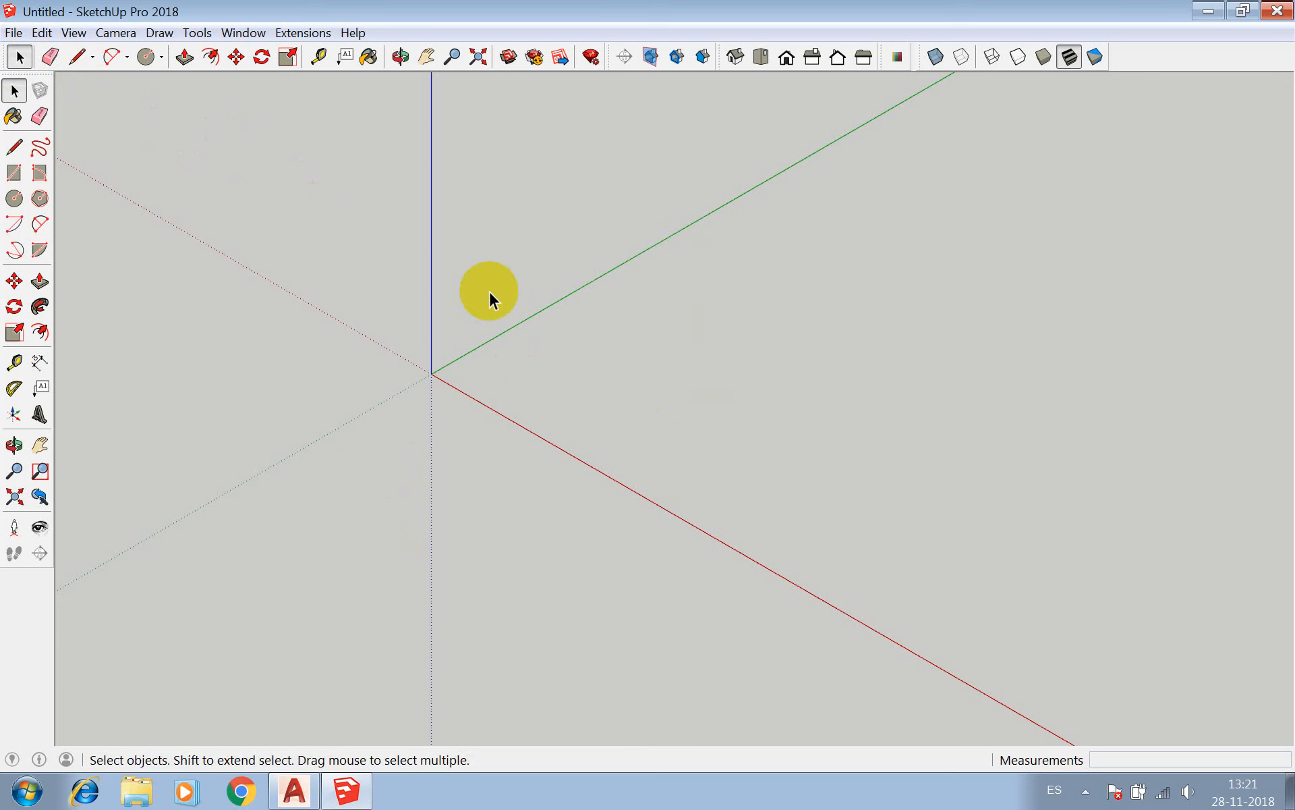
pyautogui.click(50, 57)
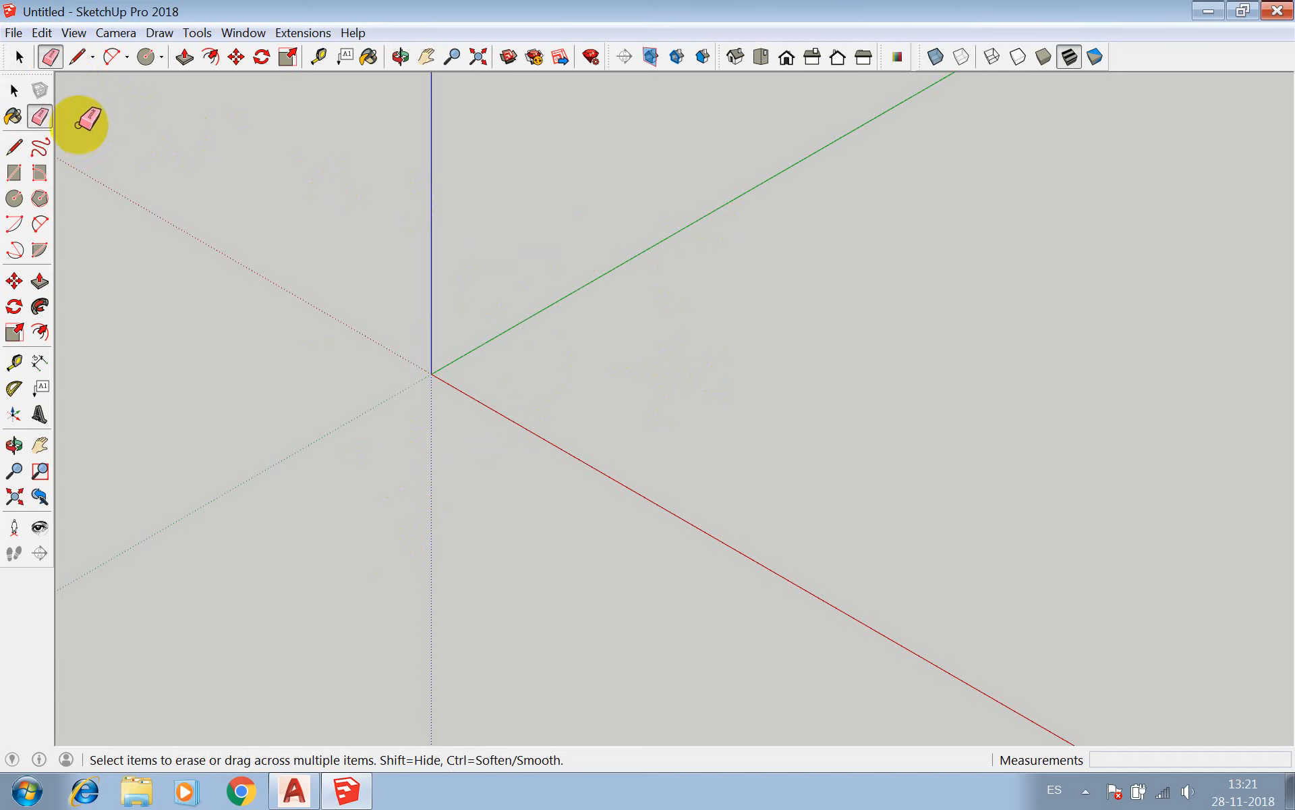
# Draw an open chain of seven connected straight lines around the origin, starting with one about 5928 cm long.
pyautogui.click(77, 56)
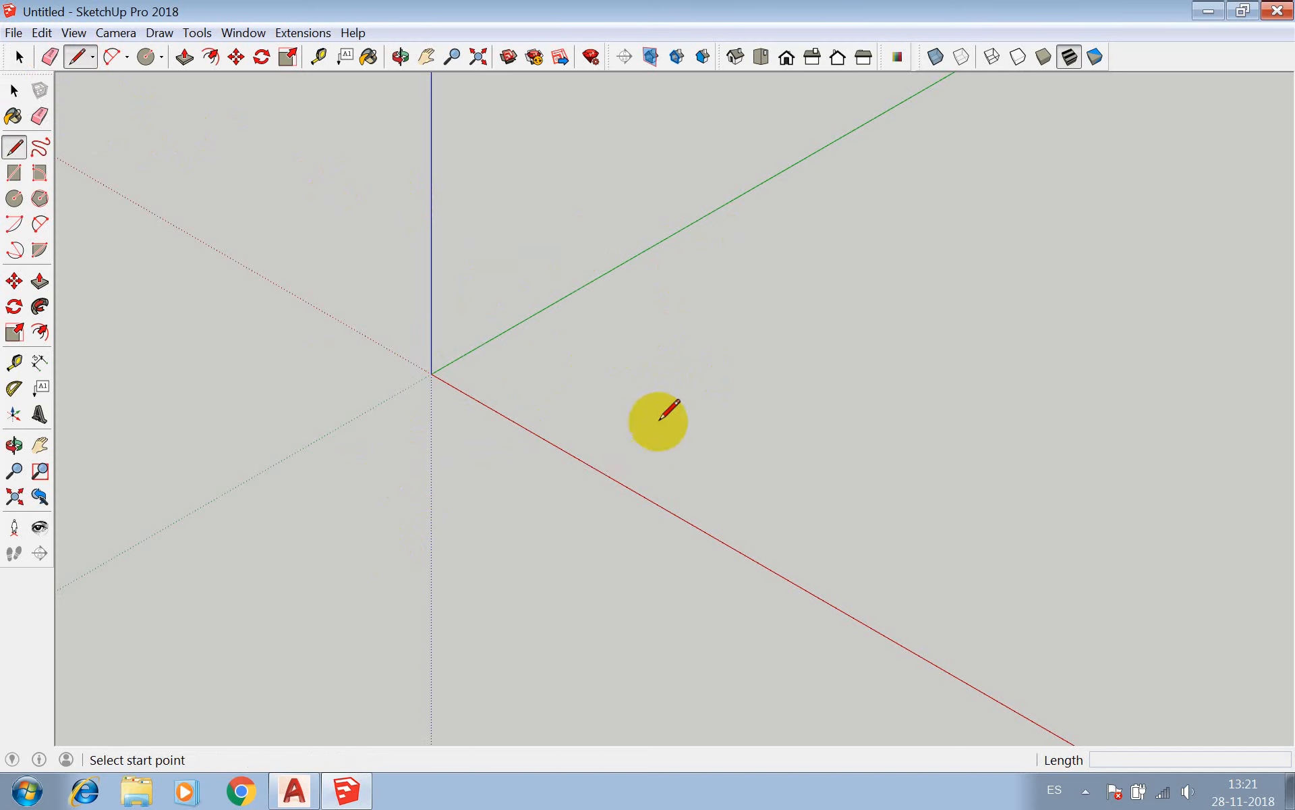
pyautogui.click(631, 351)
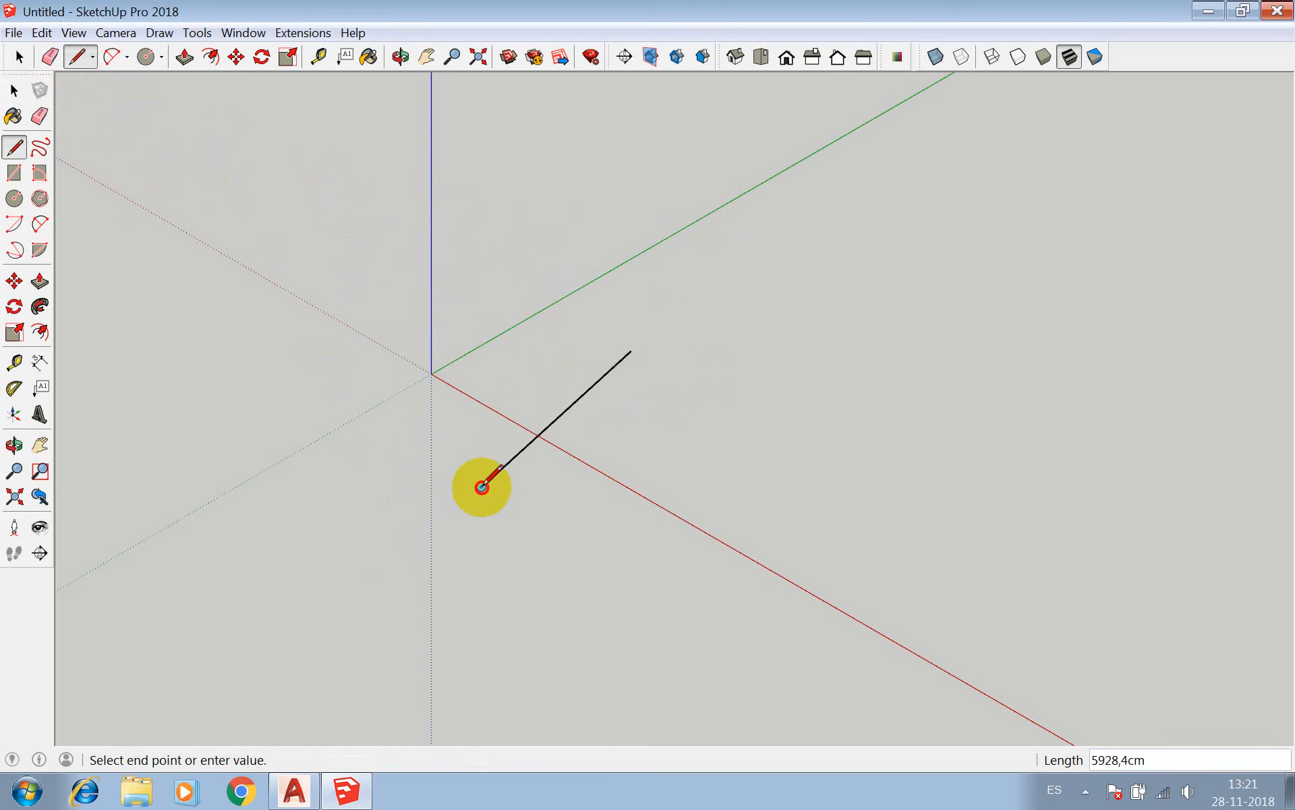
pyautogui.click(482, 486)
pyautogui.click(339, 405)
pyautogui.click(393, 215)
pyautogui.click(740, 337)
pyautogui.click(693, 557)
pyautogui.click(481, 553)
pyautogui.click(394, 313)
pyautogui.press('Escape')
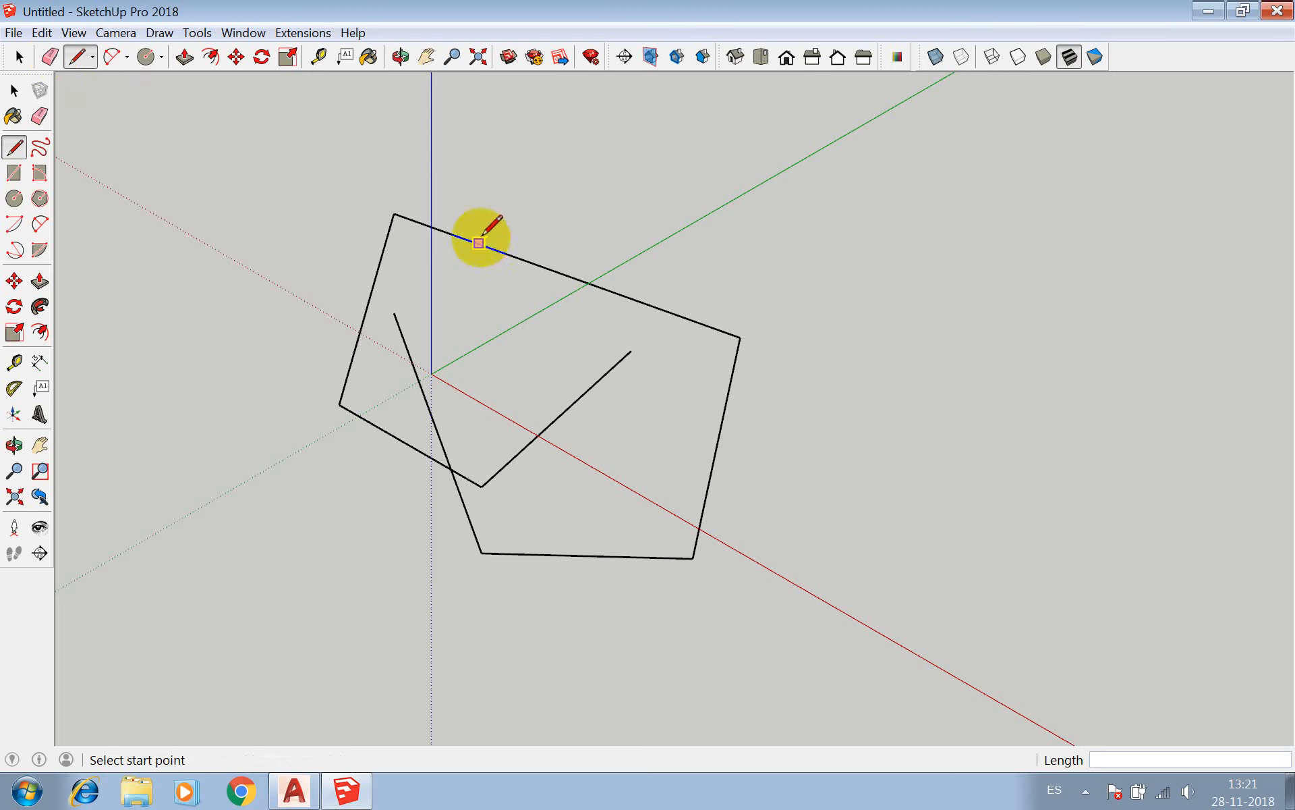
pyautogui.press('space')
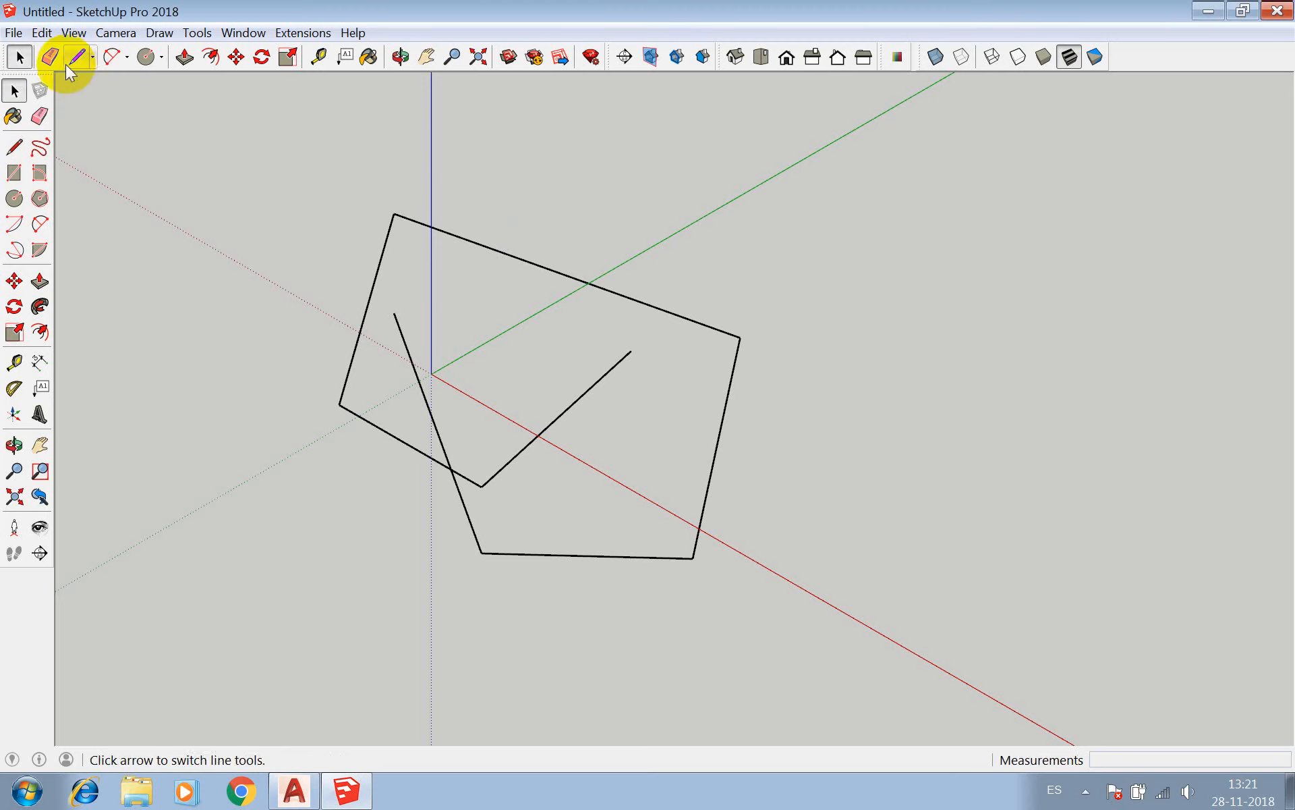
# Erase all seven connected lines around the origin with the Eraser tool.
pyautogui.click(47, 55)
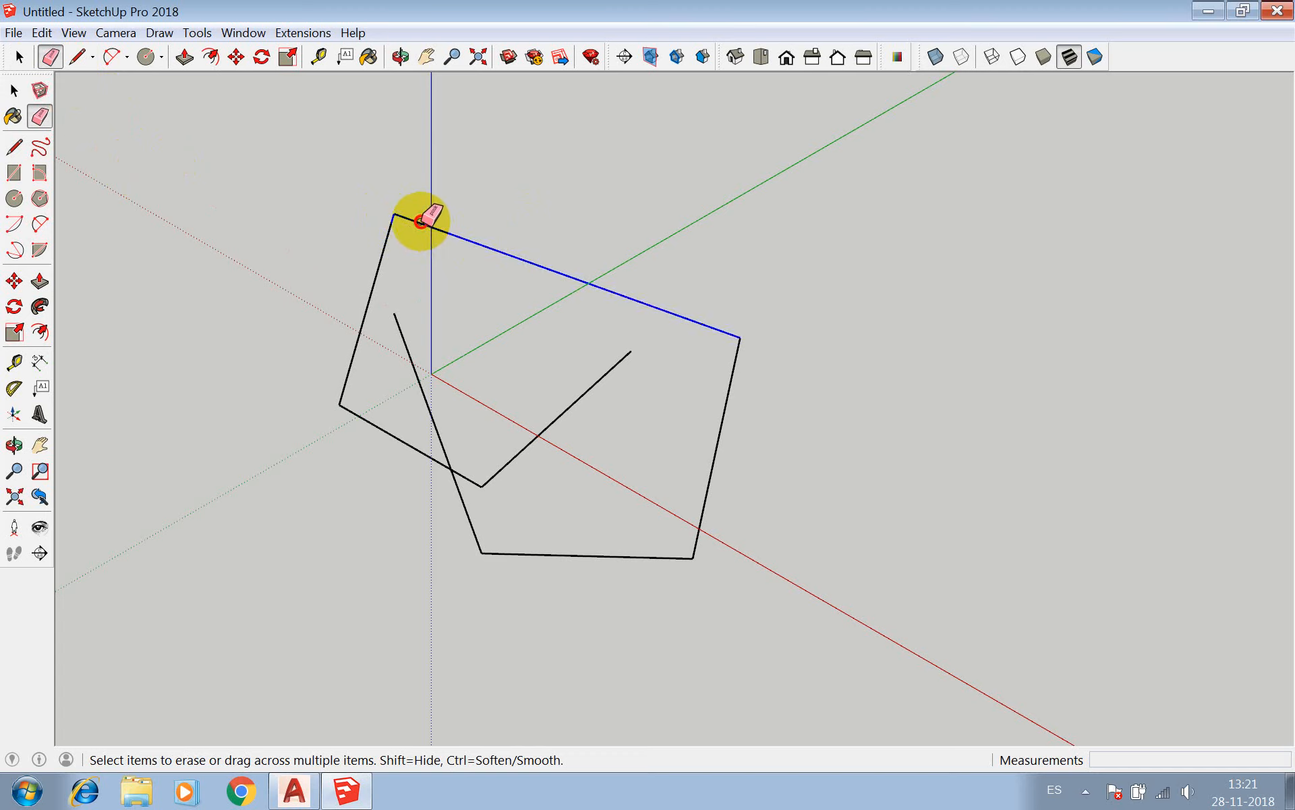
pyautogui.click(423, 221)
pyautogui.click(391, 229)
pyautogui.click(414, 354)
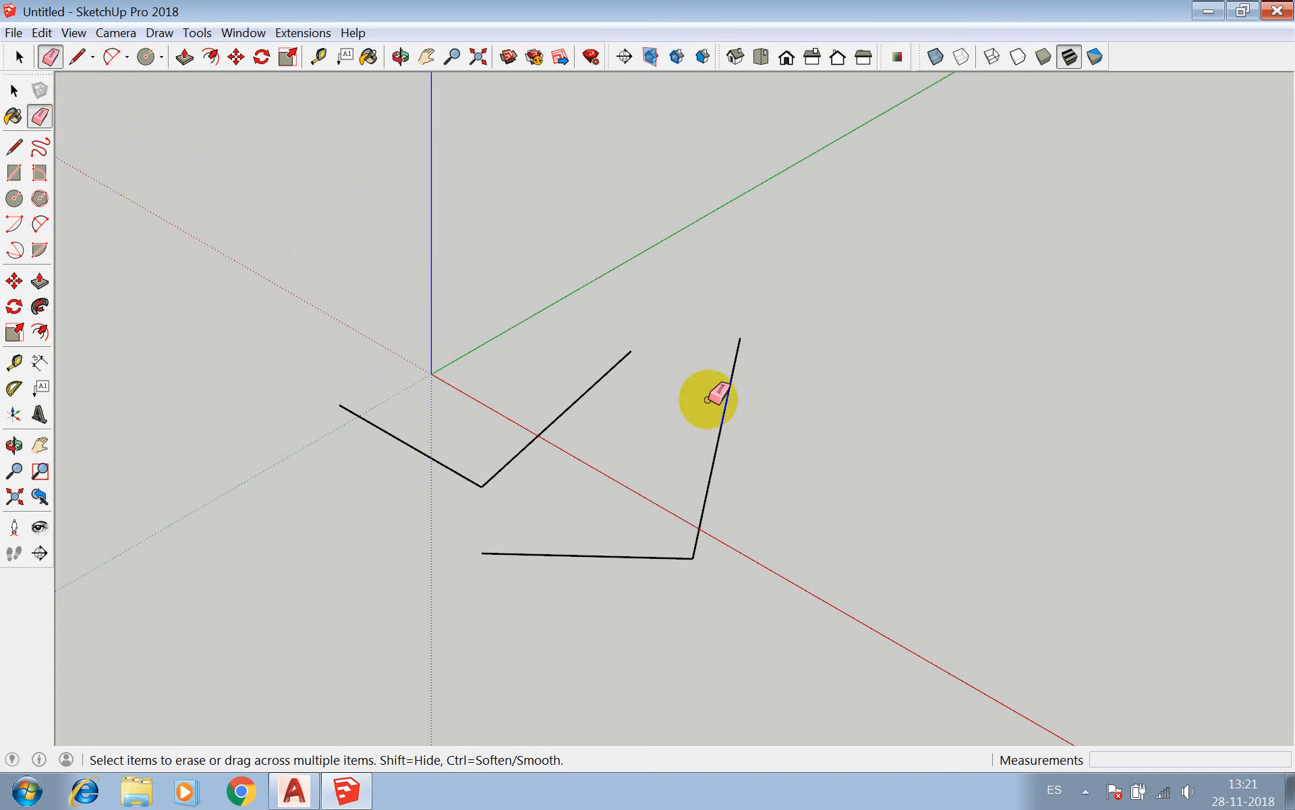
pyautogui.moveTo(709, 396)
pyautogui.mouseDown()
pyautogui.moveTo(578, 492)
pyautogui.moveTo(563, 487)
pyautogui.mouseUp()
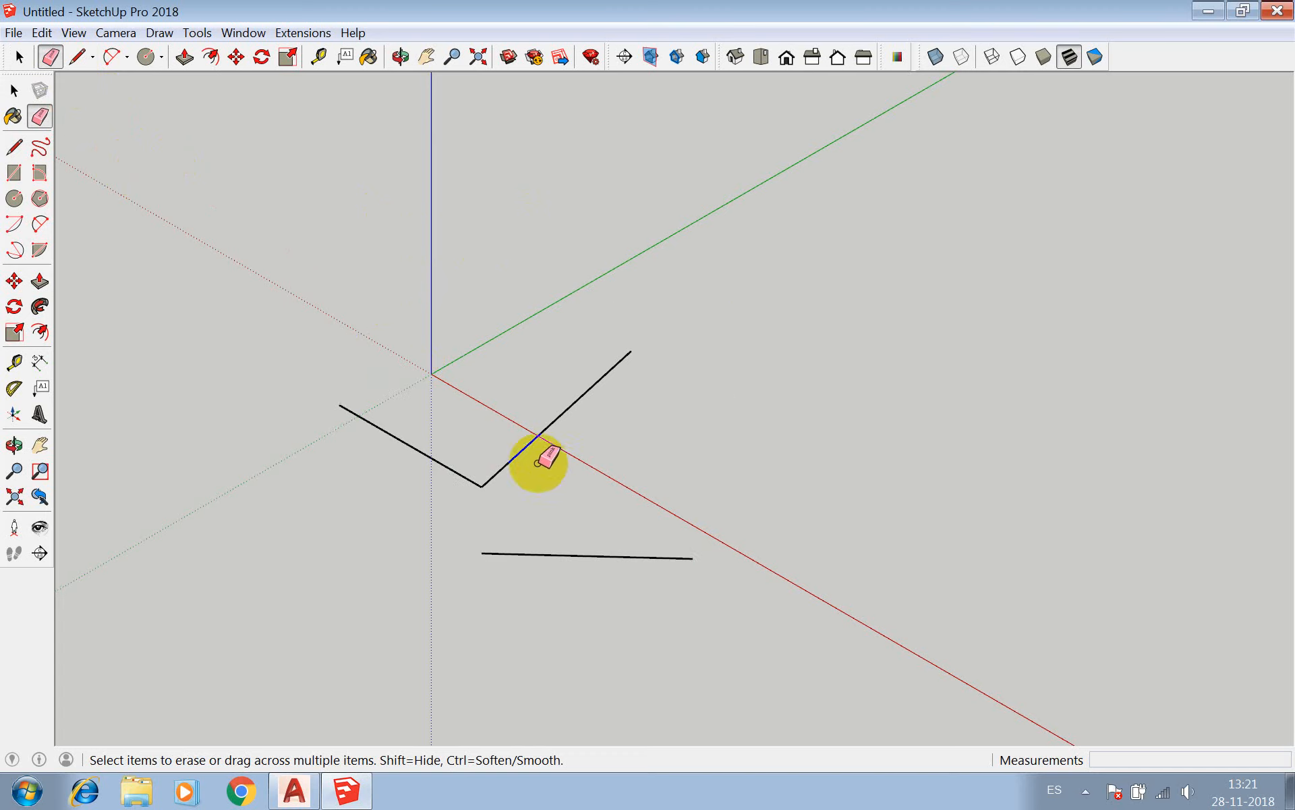
pyautogui.click(472, 481)
pyautogui.click(497, 471)
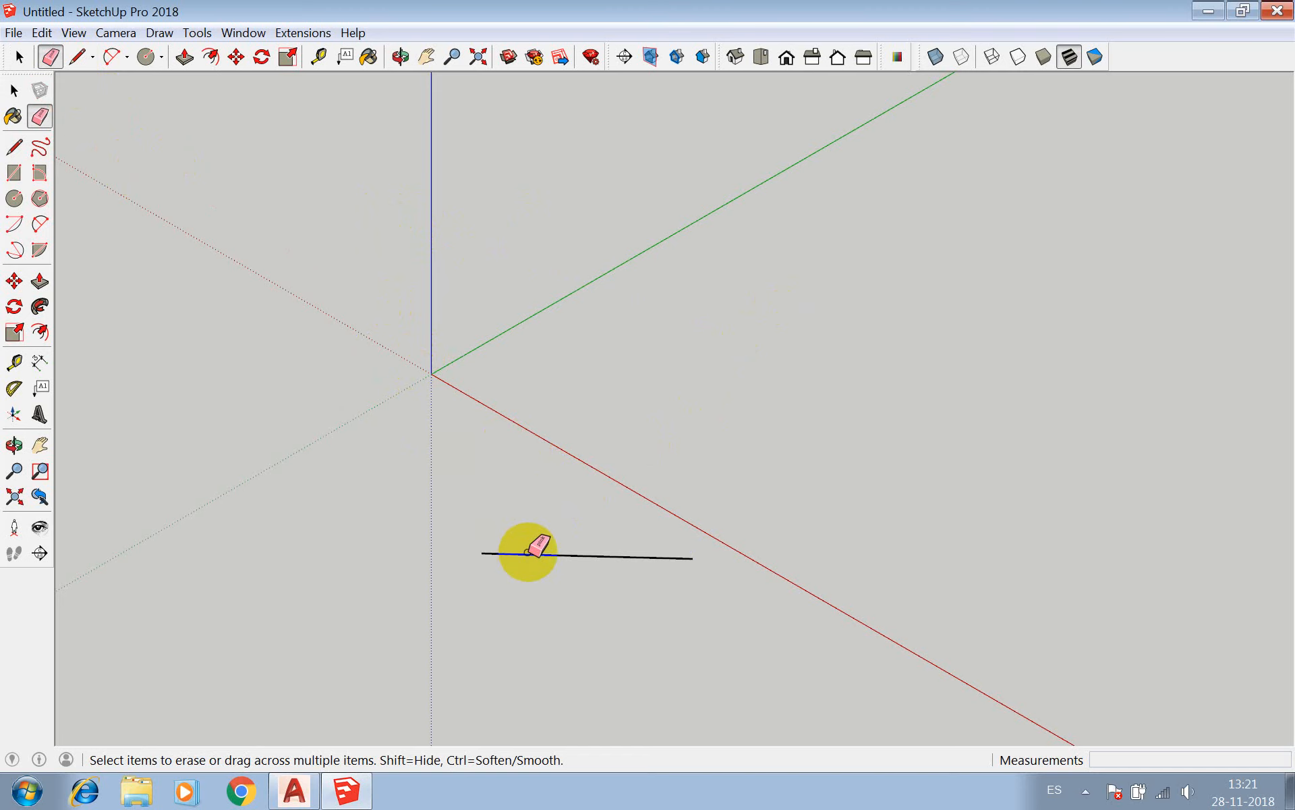
pyautogui.click(525, 553)
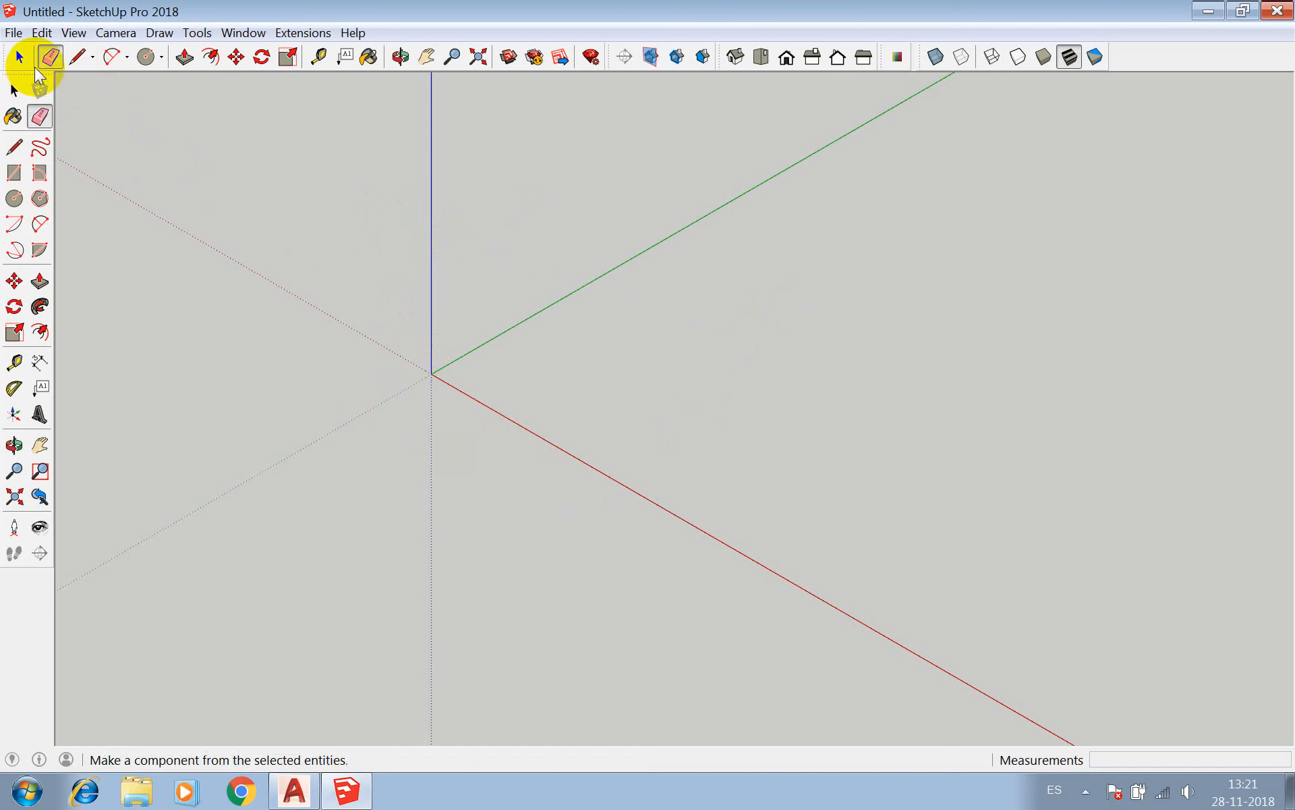
# Try left-to-right and right-to-left selection boxes with the Select tool over the empty area around the origin.
pyautogui.click(14, 89)
pyautogui.moveTo(551, 201)
pyautogui.mouseDown()
pyautogui.moveTo(389, 349)
pyautogui.moveTo(385, 298)
pyautogui.moveTo(624, 374)
pyautogui.mouseUp()
pyautogui.moveTo(699, 150); pyautogui.dragTo(416, 455)
pyautogui.moveTo(396, 119); pyautogui.dragTo(607, 297)
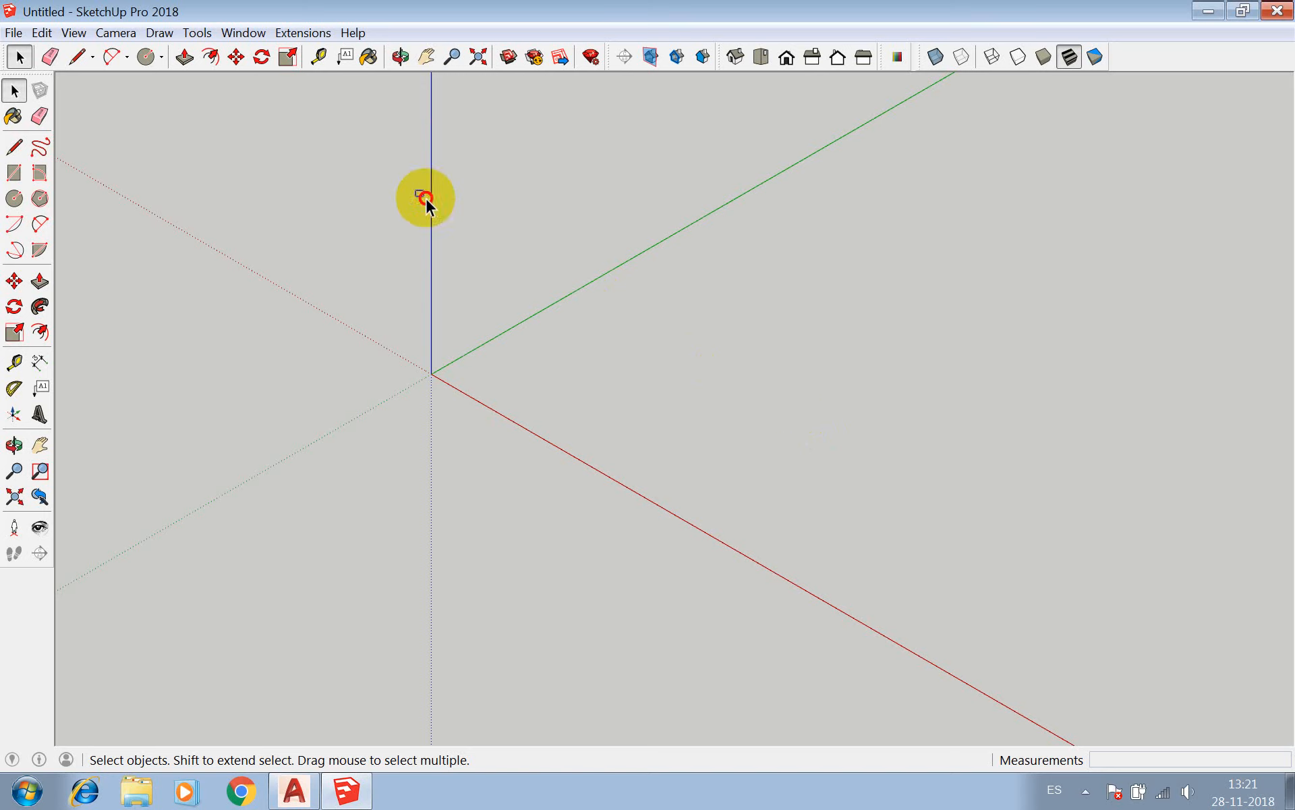
pyautogui.moveTo(415, 189); pyautogui.dragTo(742, 402)
pyautogui.moveTo(437, 197); pyautogui.dragTo(885, 452)
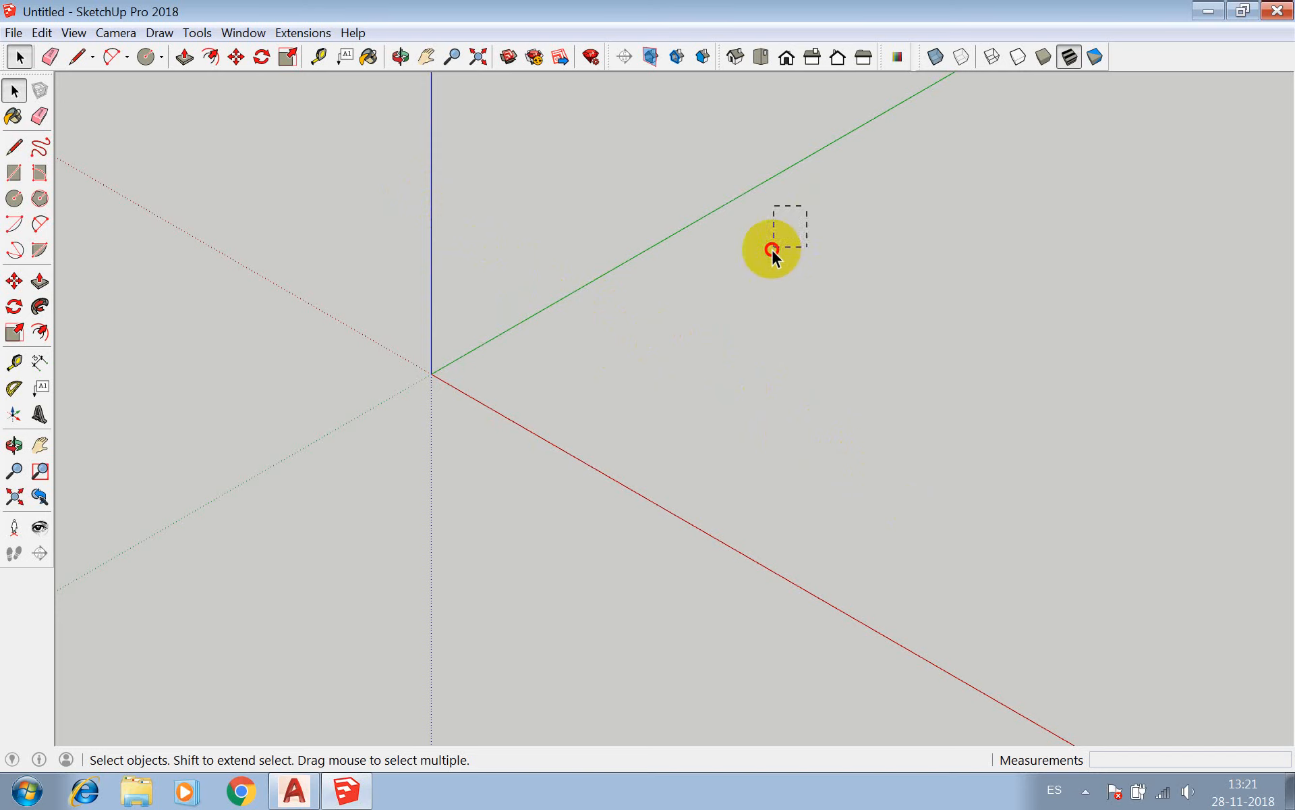
pyautogui.moveTo(772, 249); pyautogui.dragTo(387, 523)
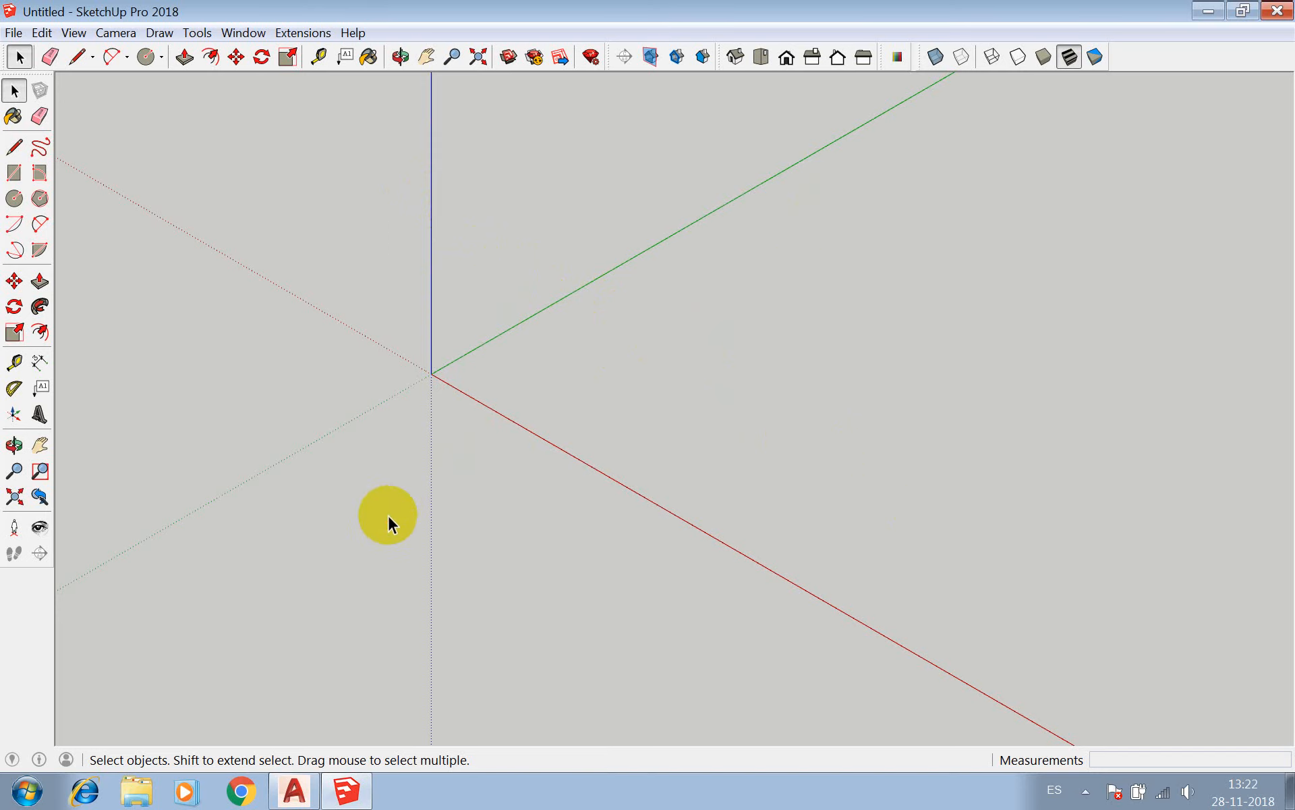
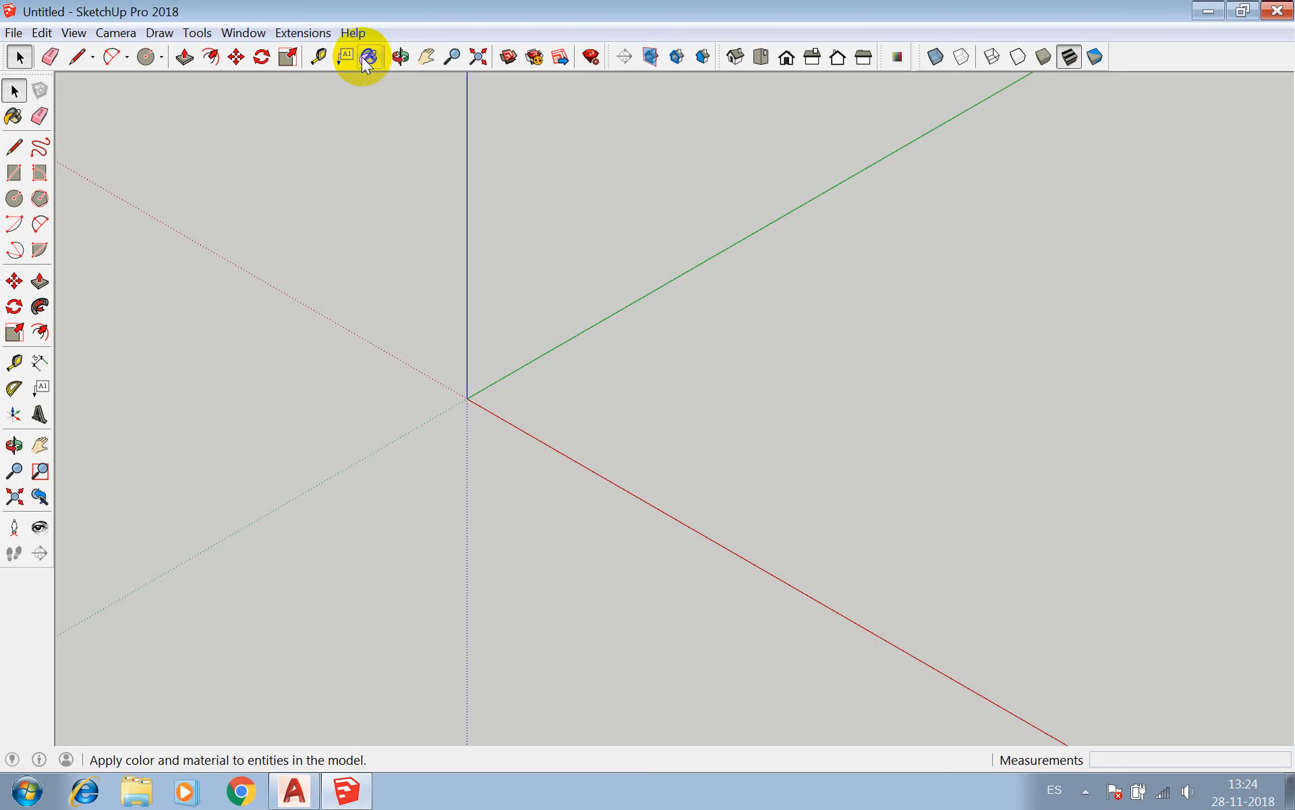
# Try the Orbit, Pan, Zoom and Zoom Extents tools on the empty model view around the origin.
pyautogui.click(398, 55)
pyautogui.moveTo(549, 394); pyautogui.dragTo(499, 120)
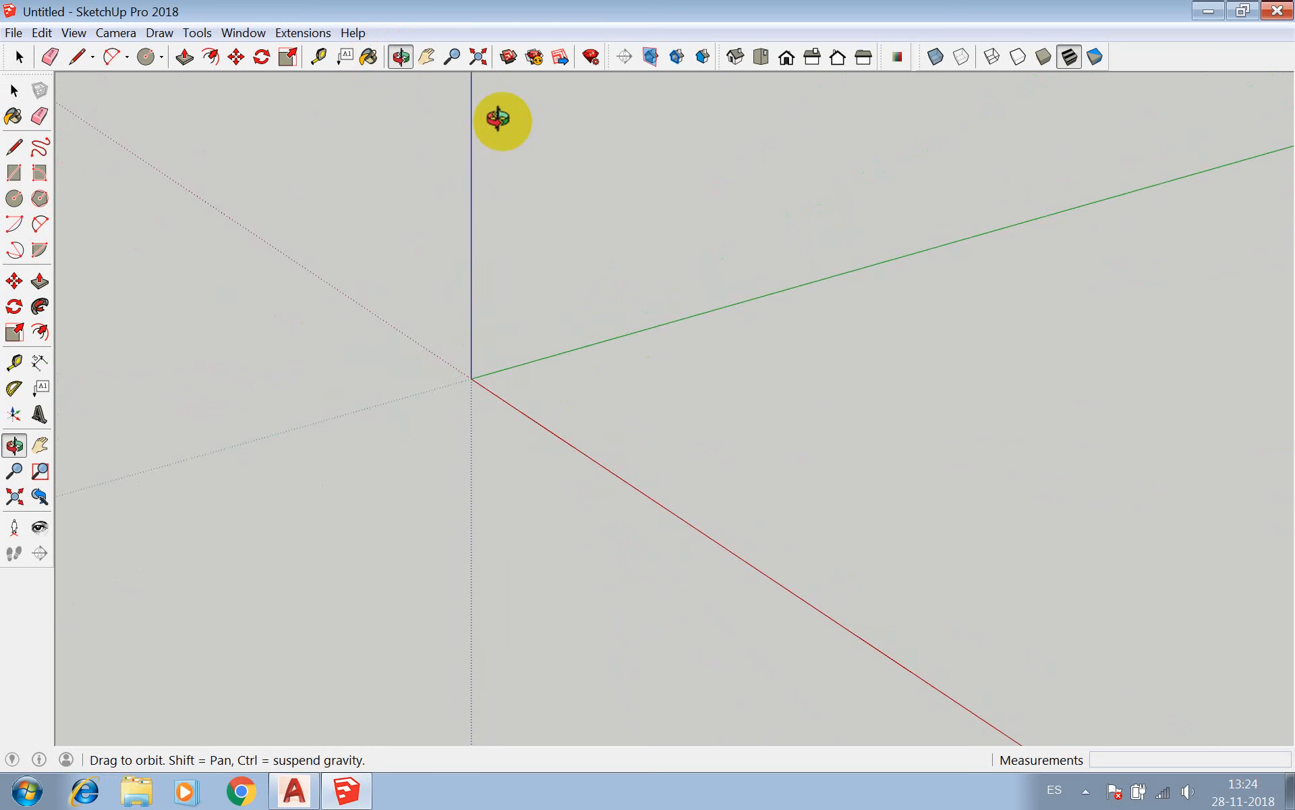
pyautogui.click(429, 58)
pyautogui.moveTo(569, 346); pyautogui.dragTo(521, 439)
pyautogui.click(452, 58)
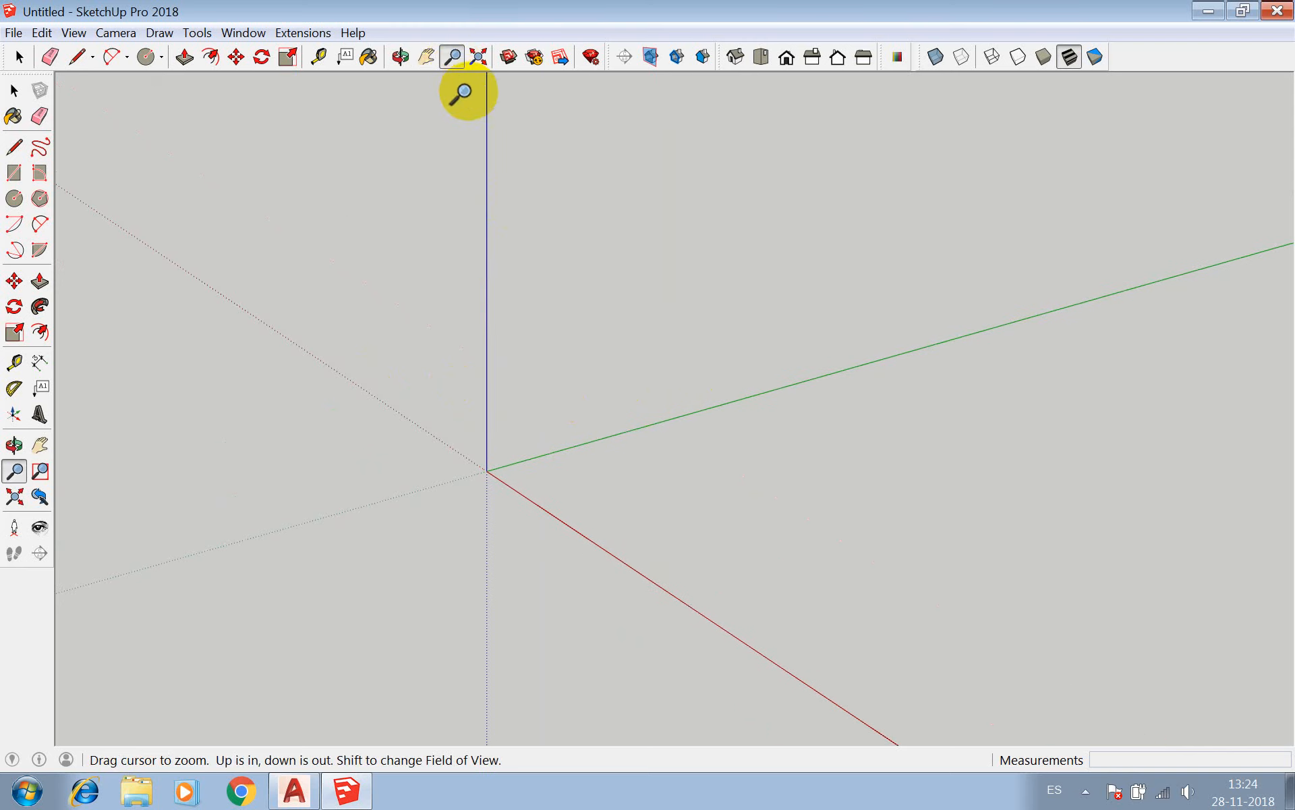
pyautogui.click(481, 59)
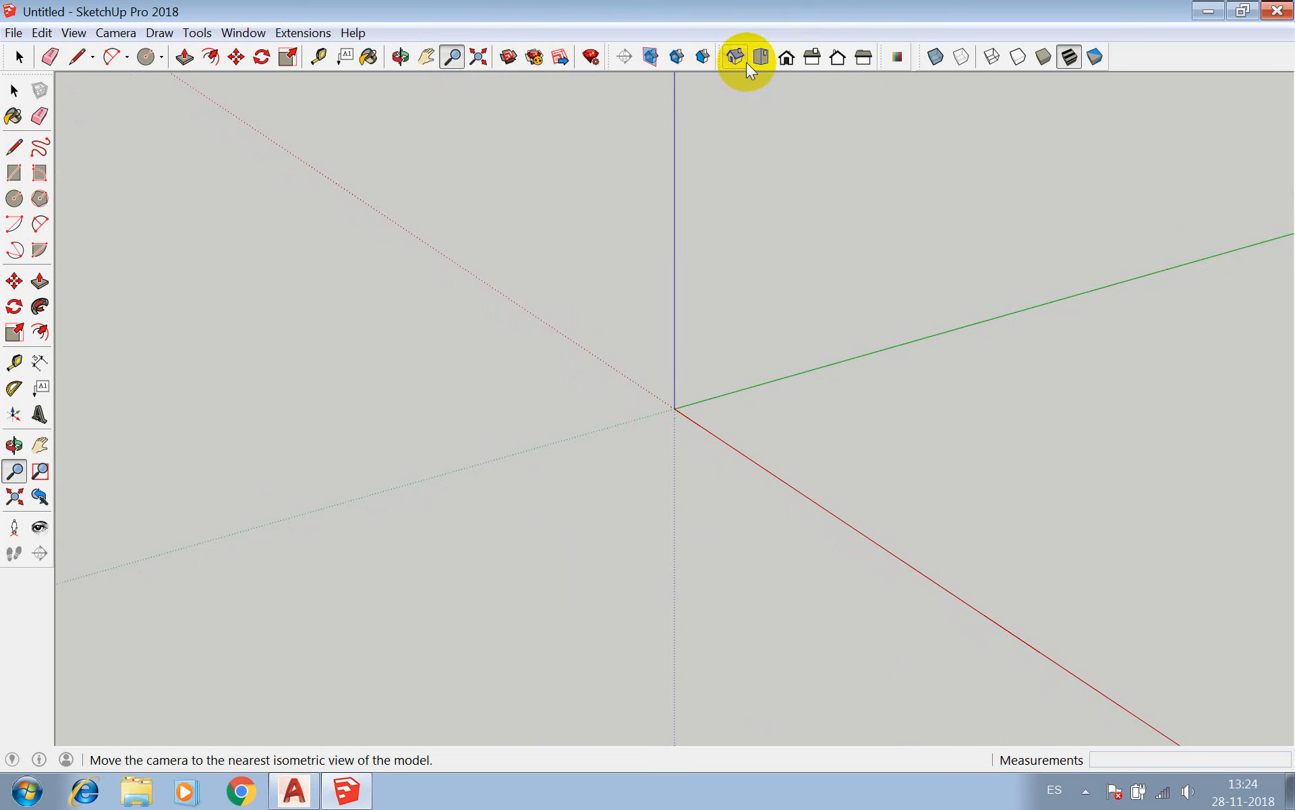
pyautogui.click(400, 57)
pyautogui.moveTo(456, 349); pyautogui.dragTo(570, 278)
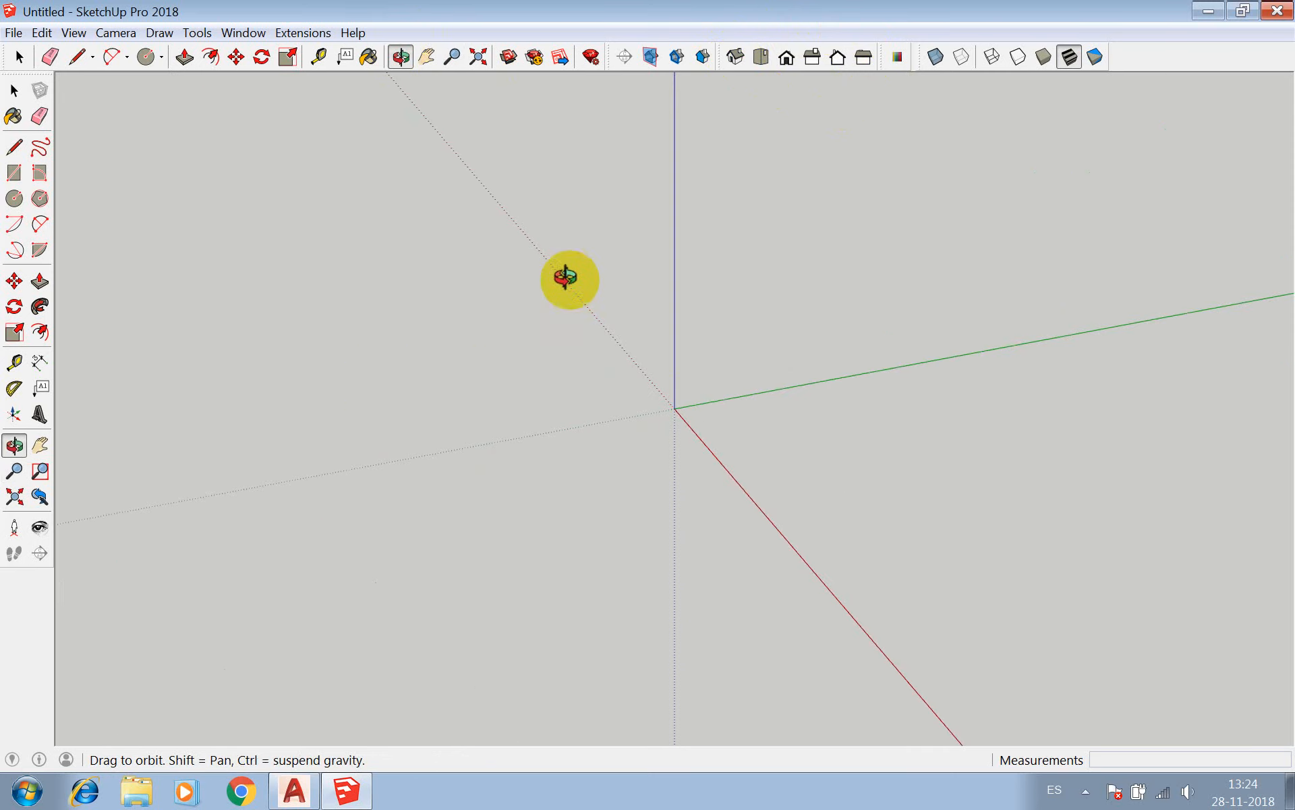
# Go through the Iso, Top, Front, Right, Back and Left standard views and return to the Iso view.
pyautogui.click(736, 57)
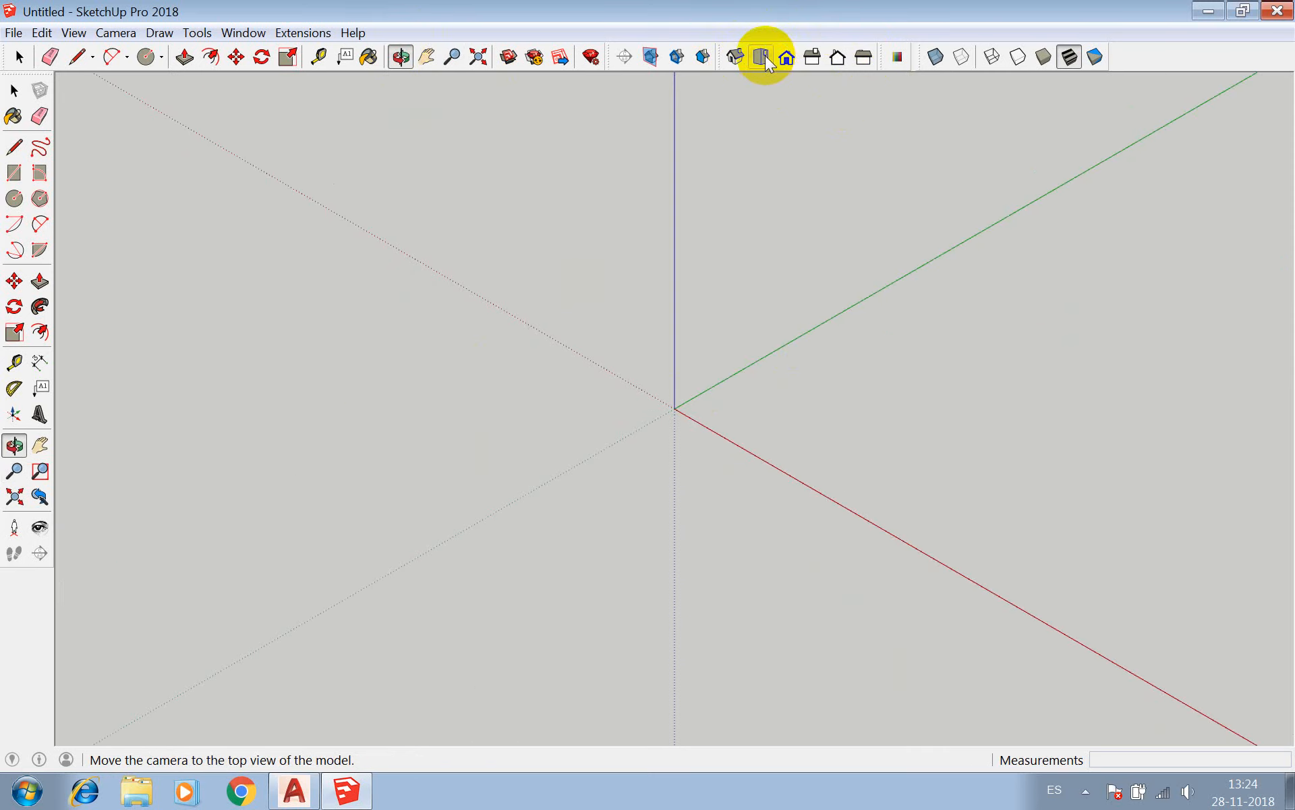
pyautogui.click(762, 58)
pyautogui.click(792, 59)
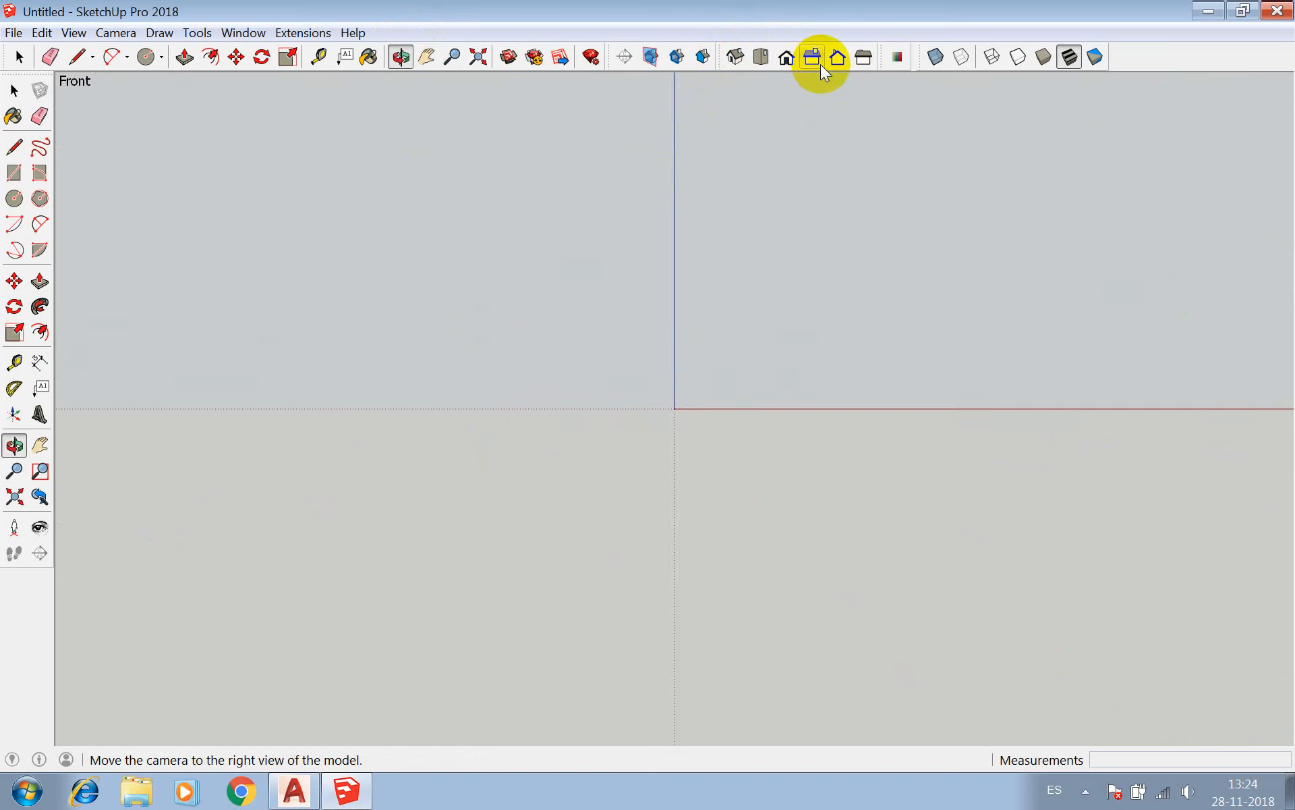
pyautogui.click(817, 61)
pyautogui.click(834, 60)
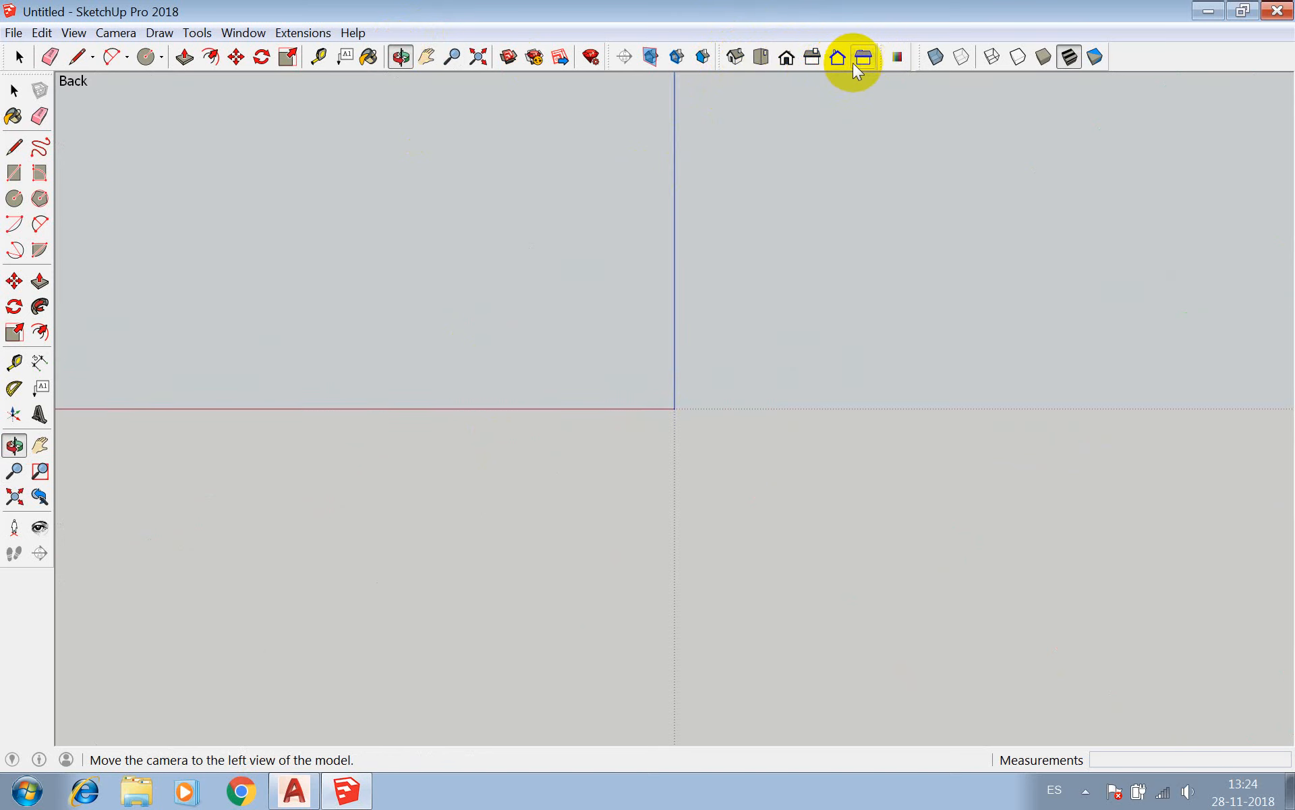
pyautogui.click(862, 61)
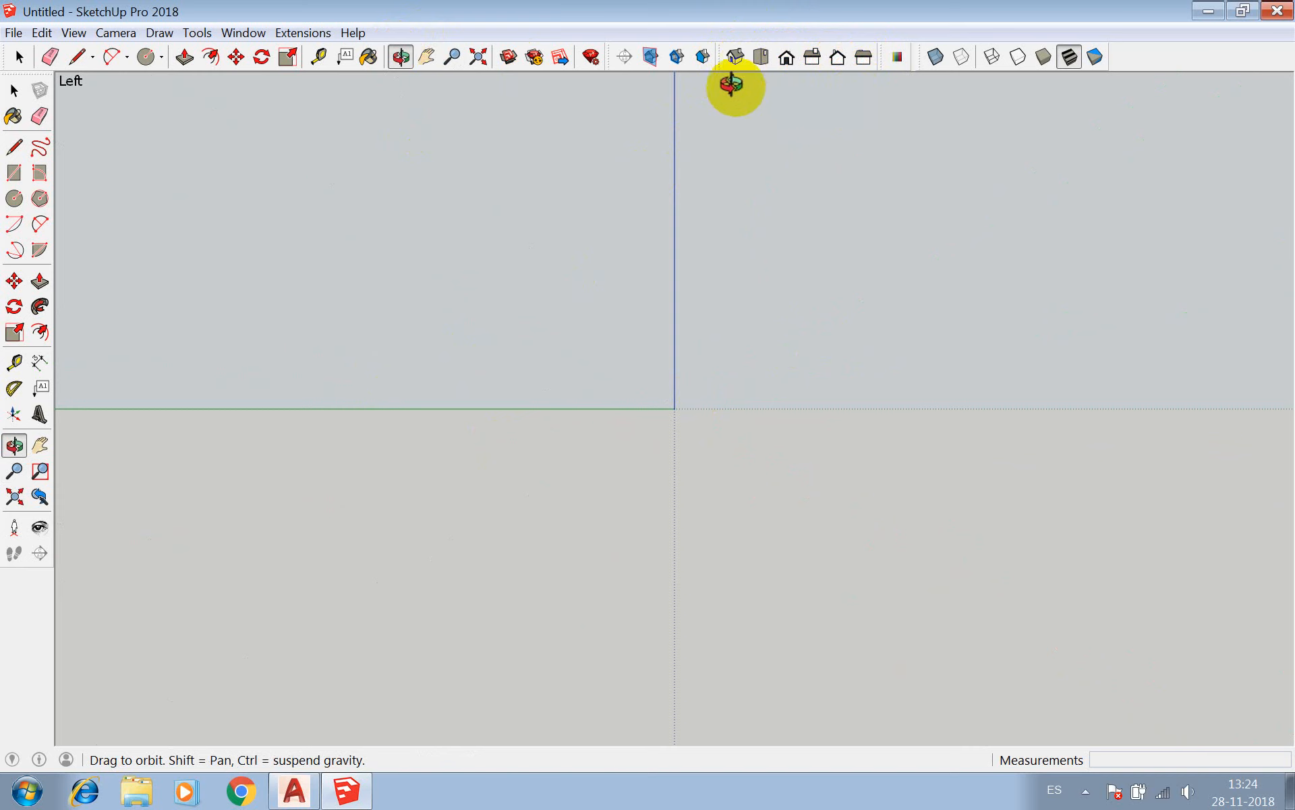
pyautogui.click(737, 57)
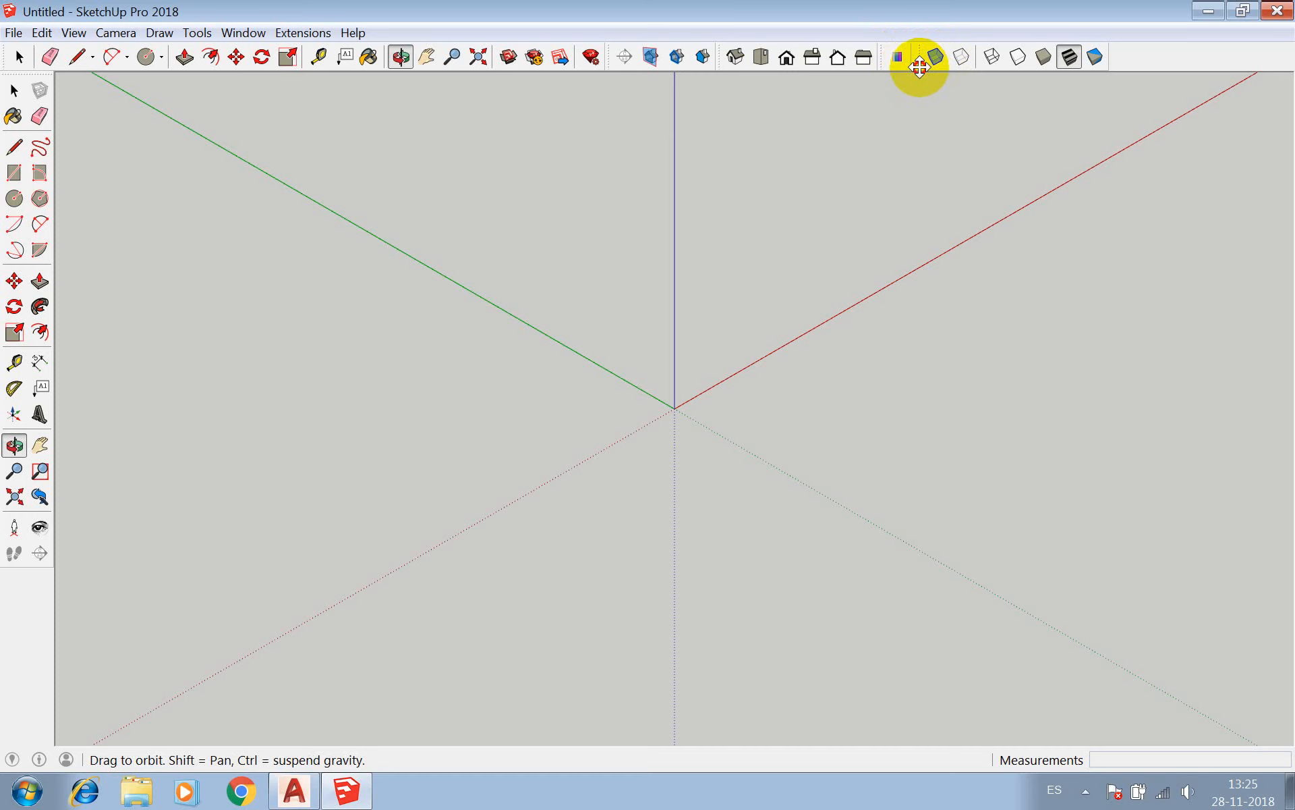
# Undock the Styles toolbar so it floats over the drawing area.
pyautogui.moveTo(919, 66); pyautogui.dragTo(750, 135)
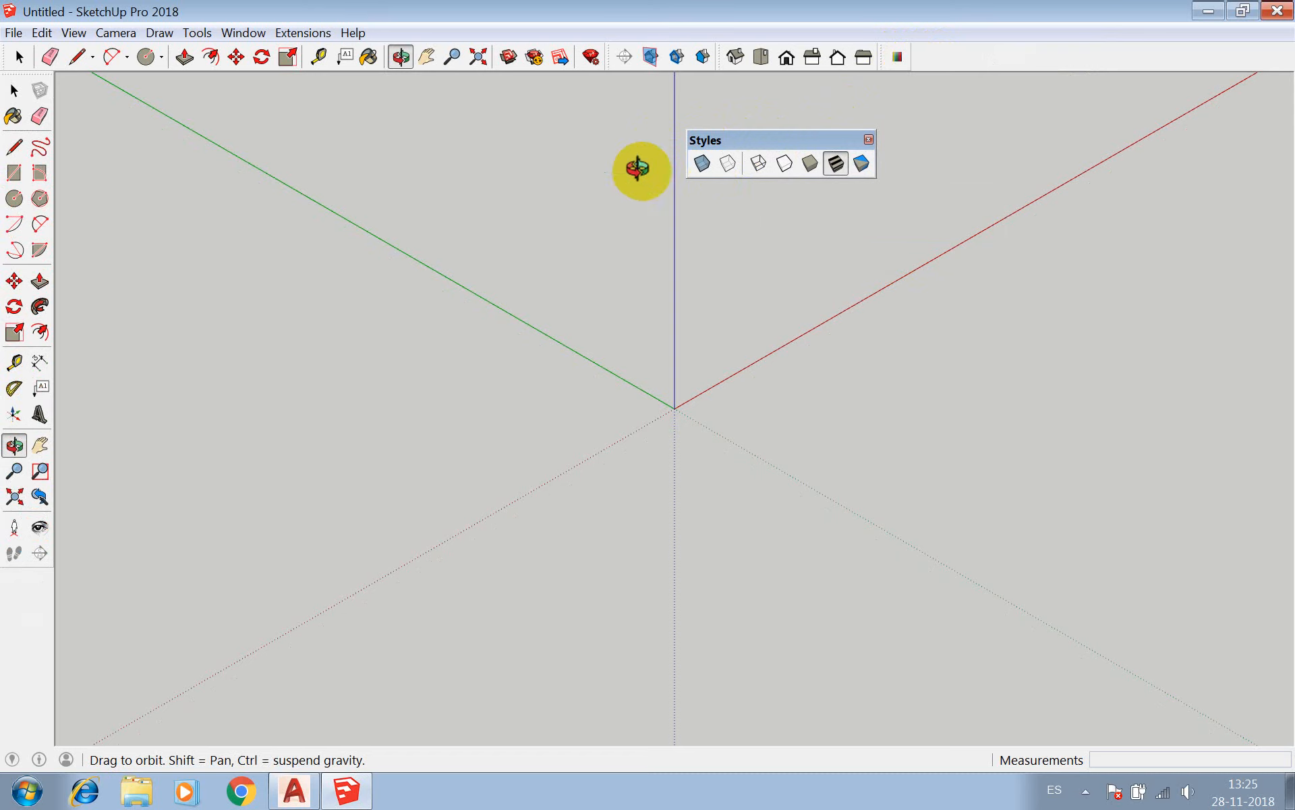
# Draw a 40 cm line from the origin along the red axis and select it.
pyautogui.click(13, 151)
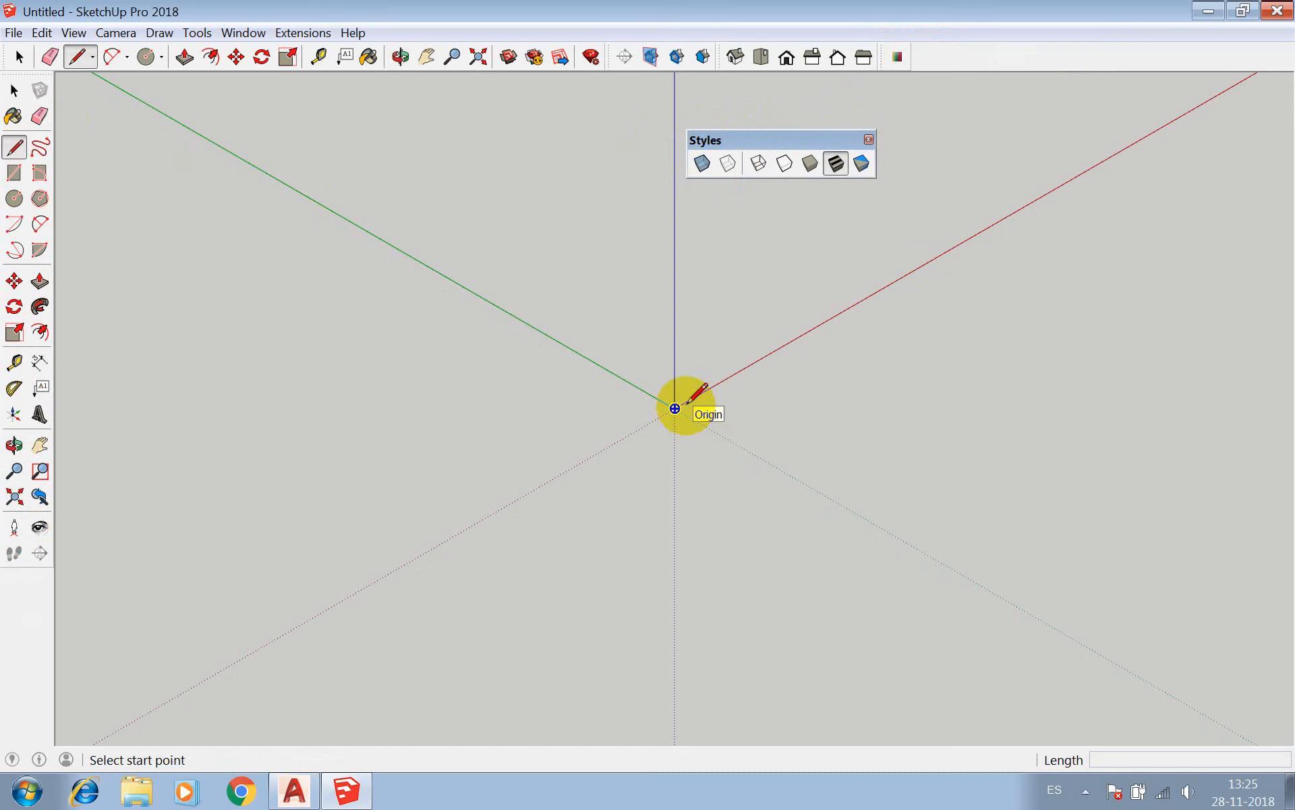
pyautogui.click(675, 408)
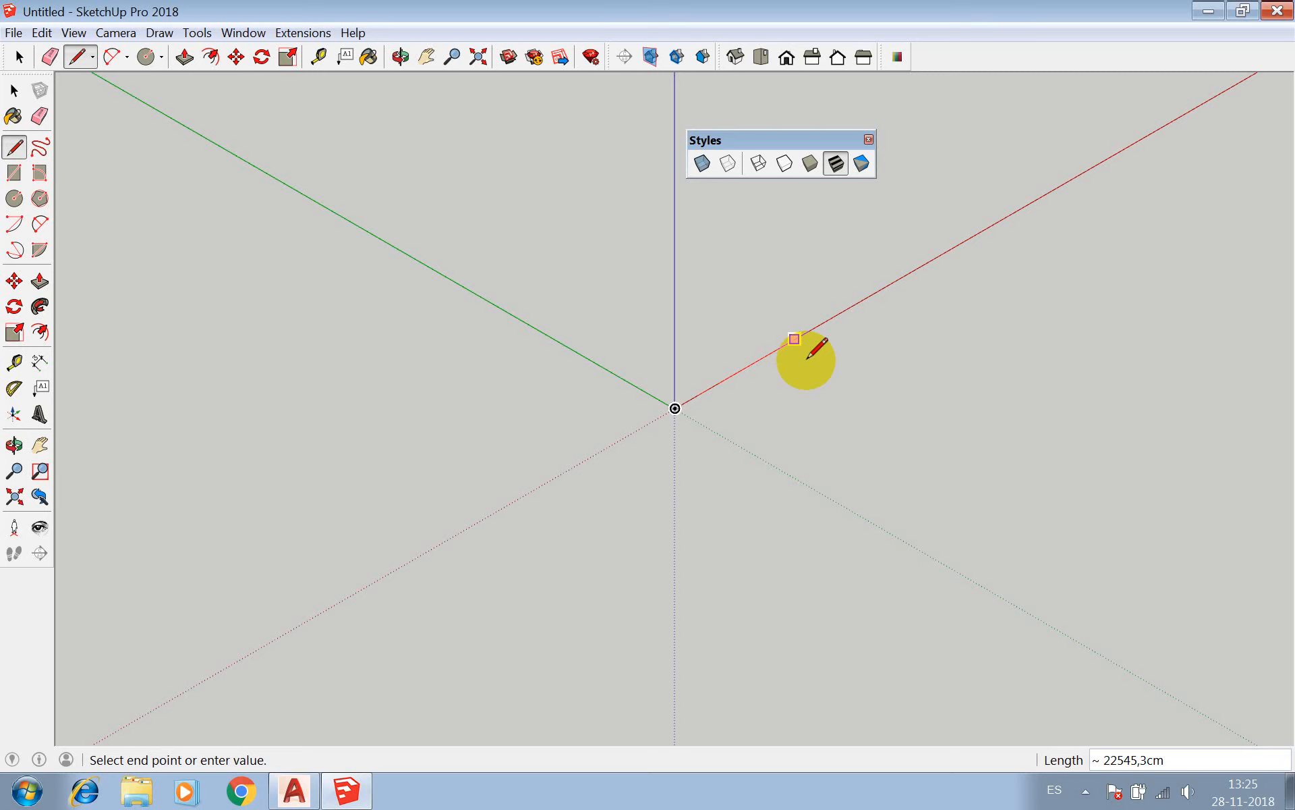
pyautogui.write('40')
pyautogui.press('Return')
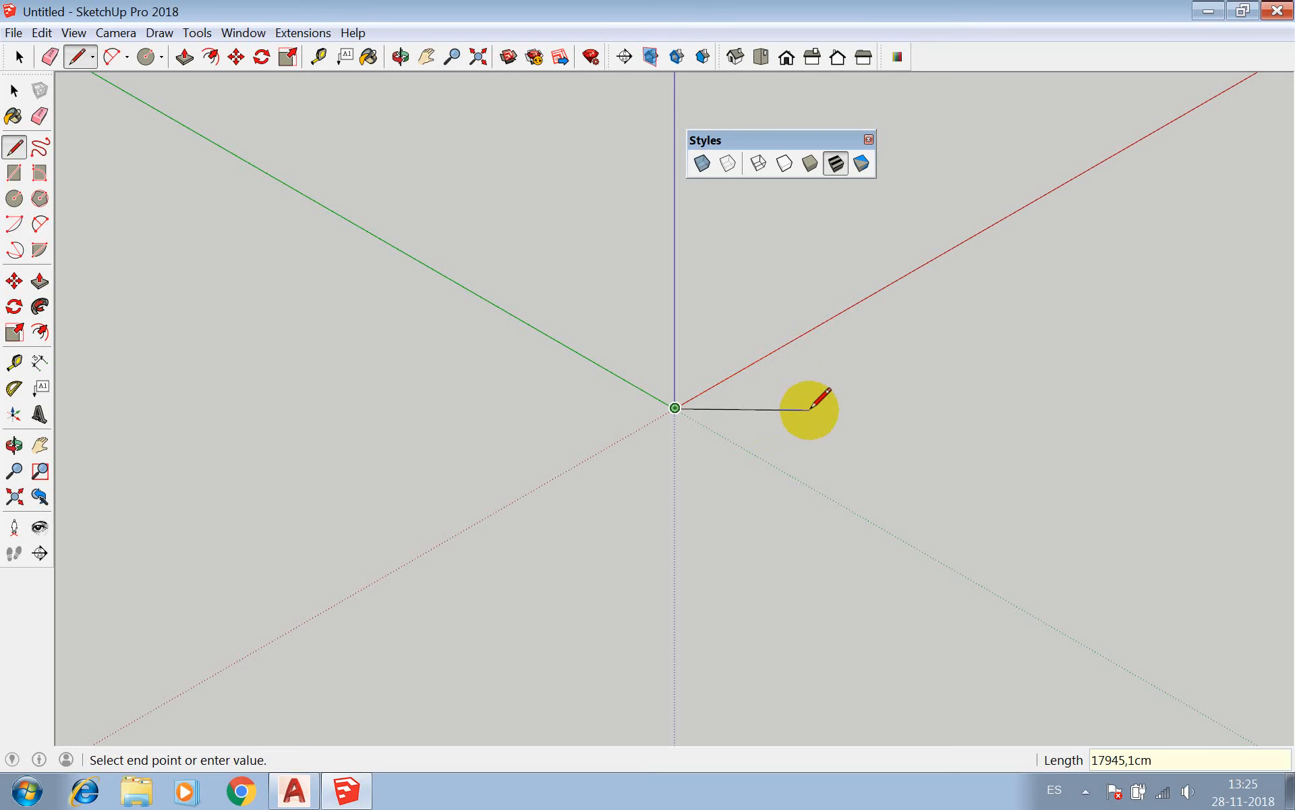
pyautogui.press('space')
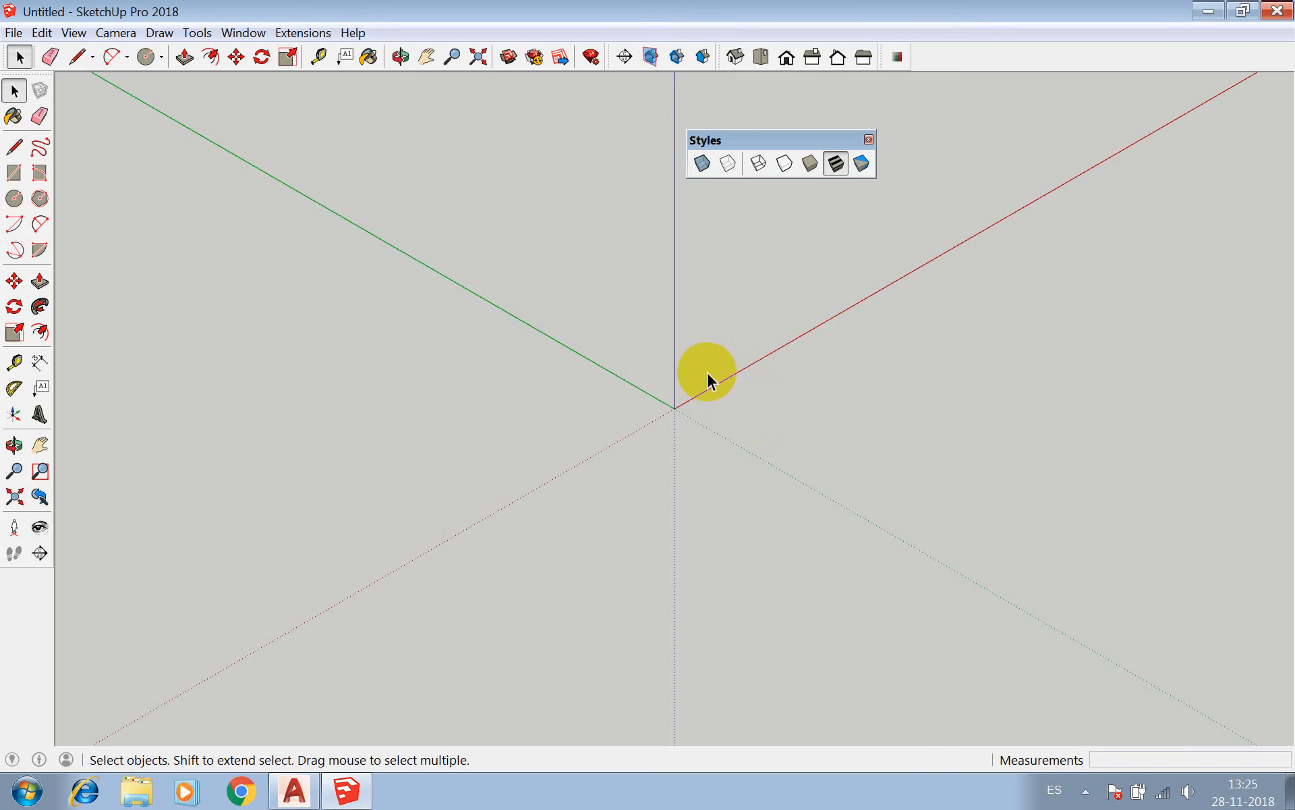
pyautogui.click(477, 56)
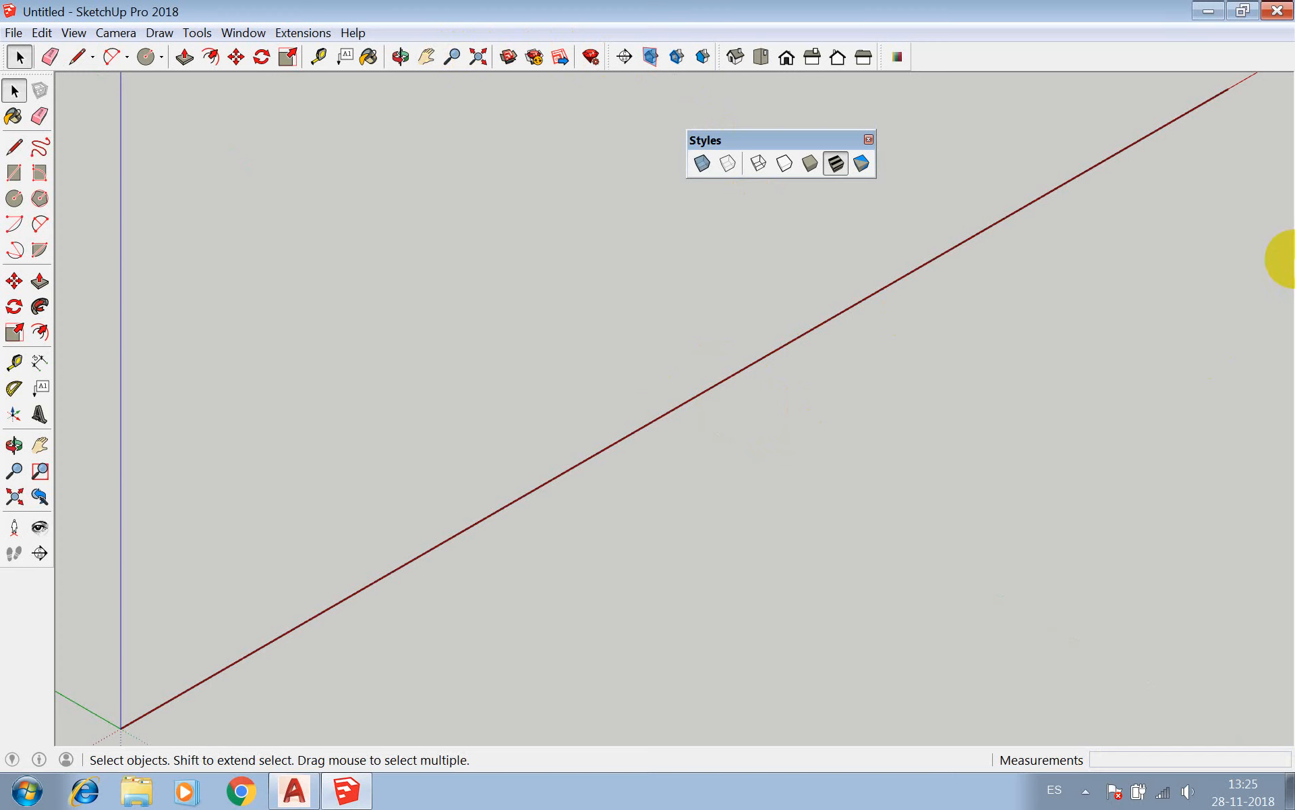
pyautogui.click(971, 244)
pyautogui.scroll(-5, 752, 269)
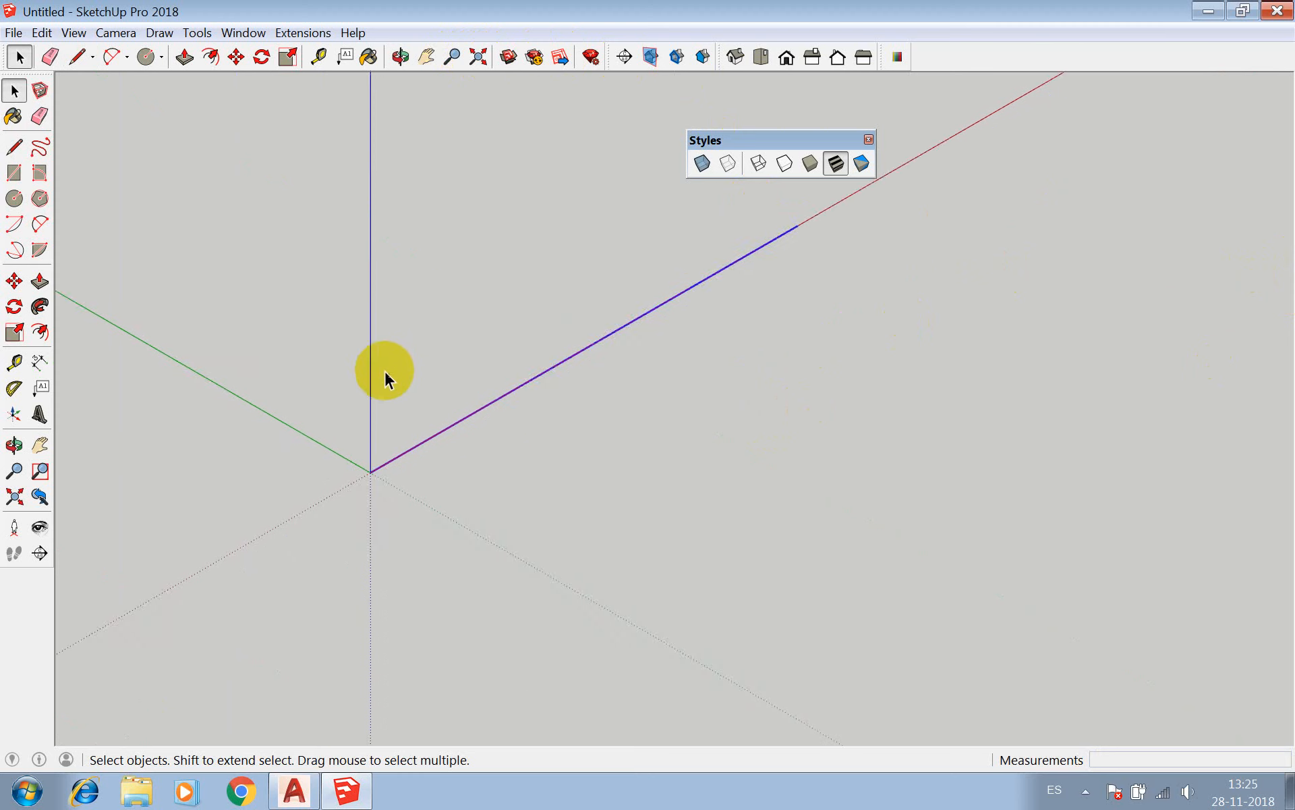
pyautogui.scroll(-2, 388, 391)
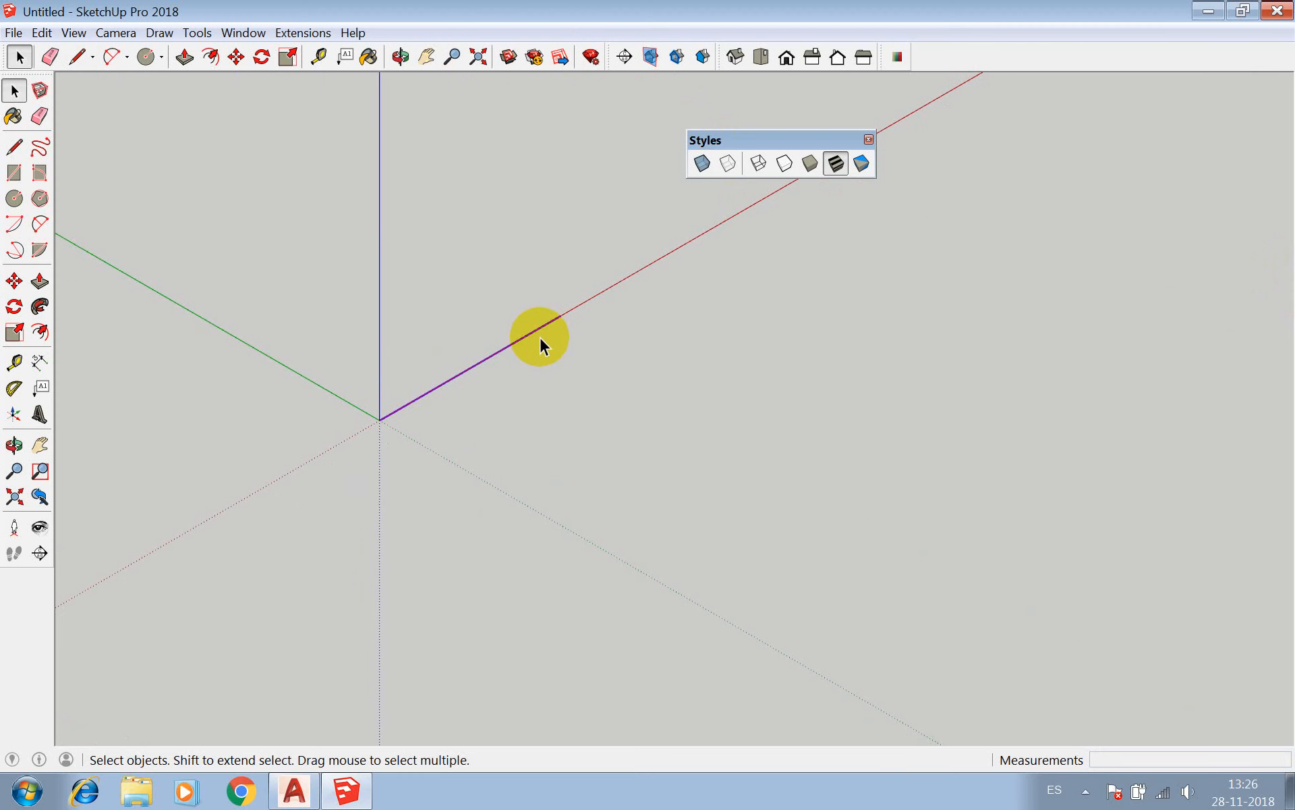
# Close a 40 cm square with three more lines from the red-axis line's free end back to the origin.
pyautogui.press('l')
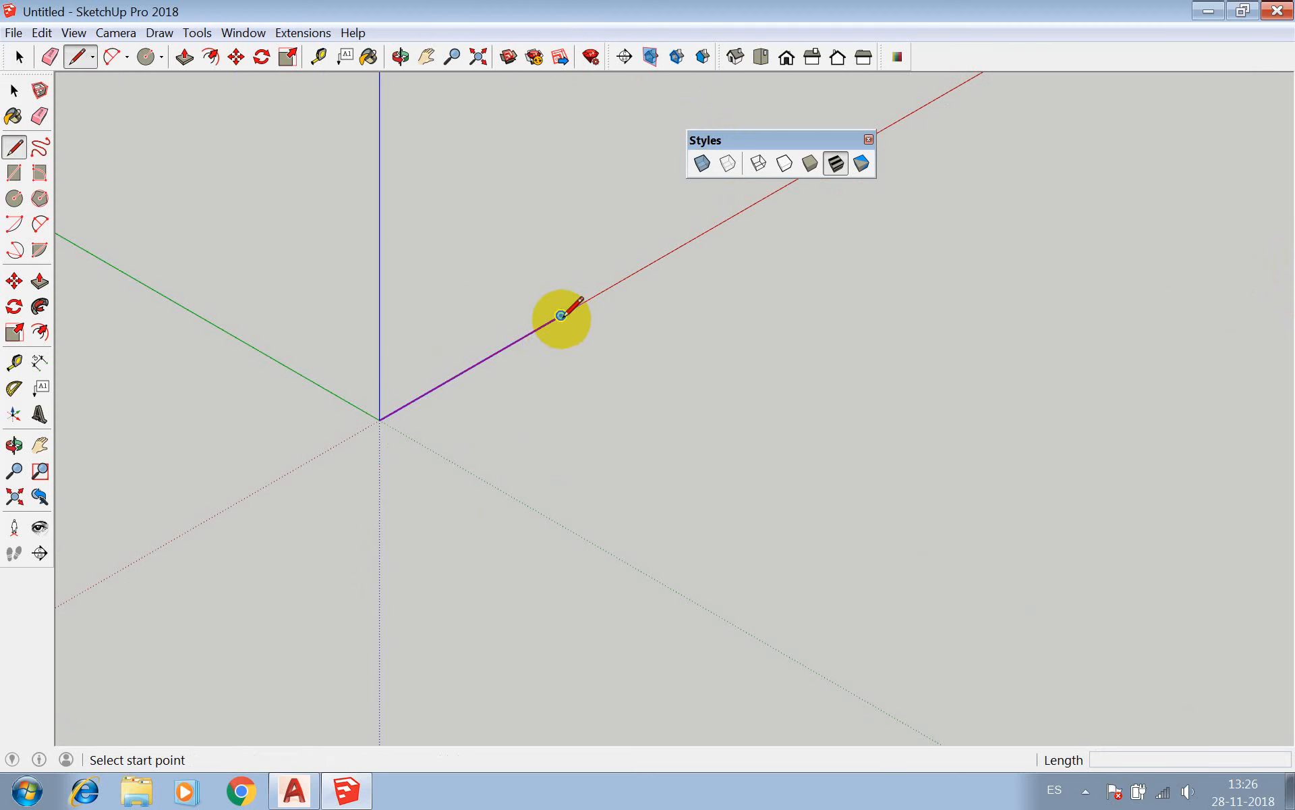
pyautogui.click(560, 315)
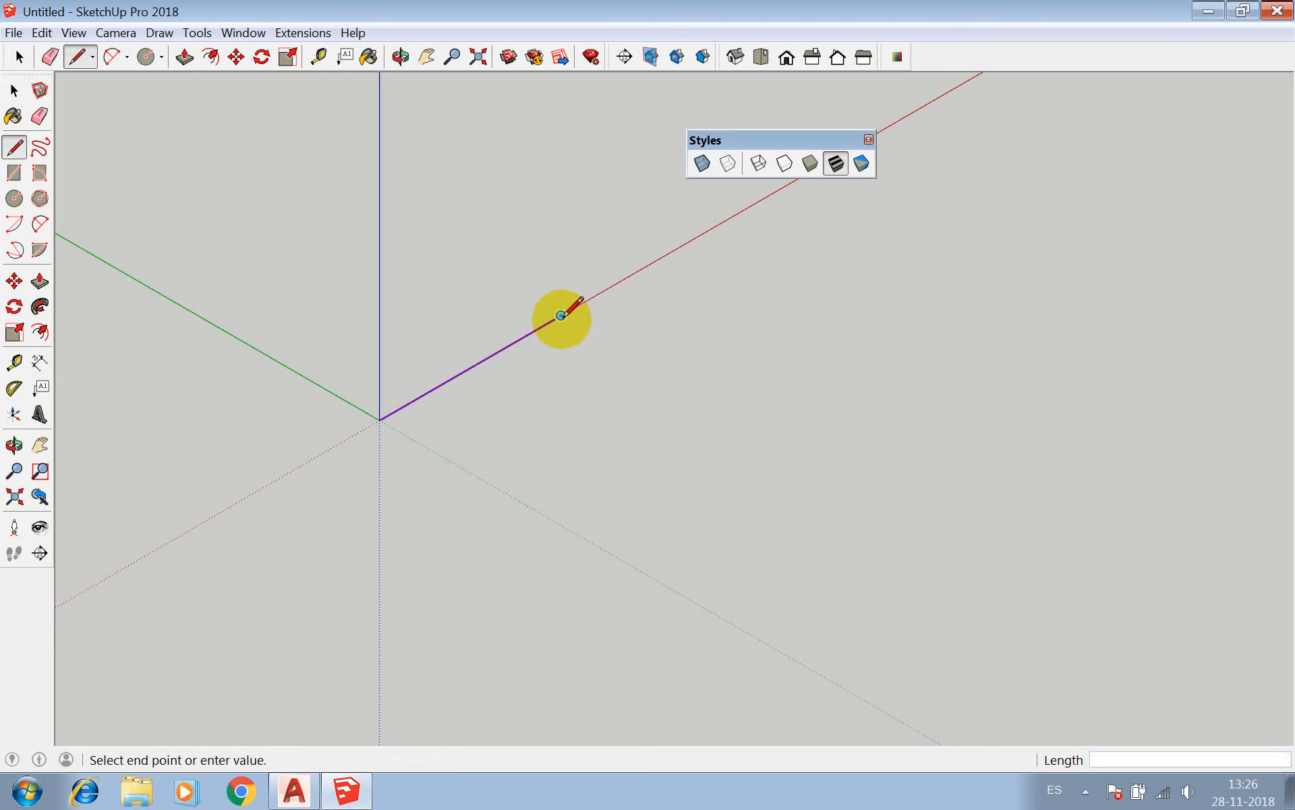
pyautogui.write('40')
pyautogui.press('Return')
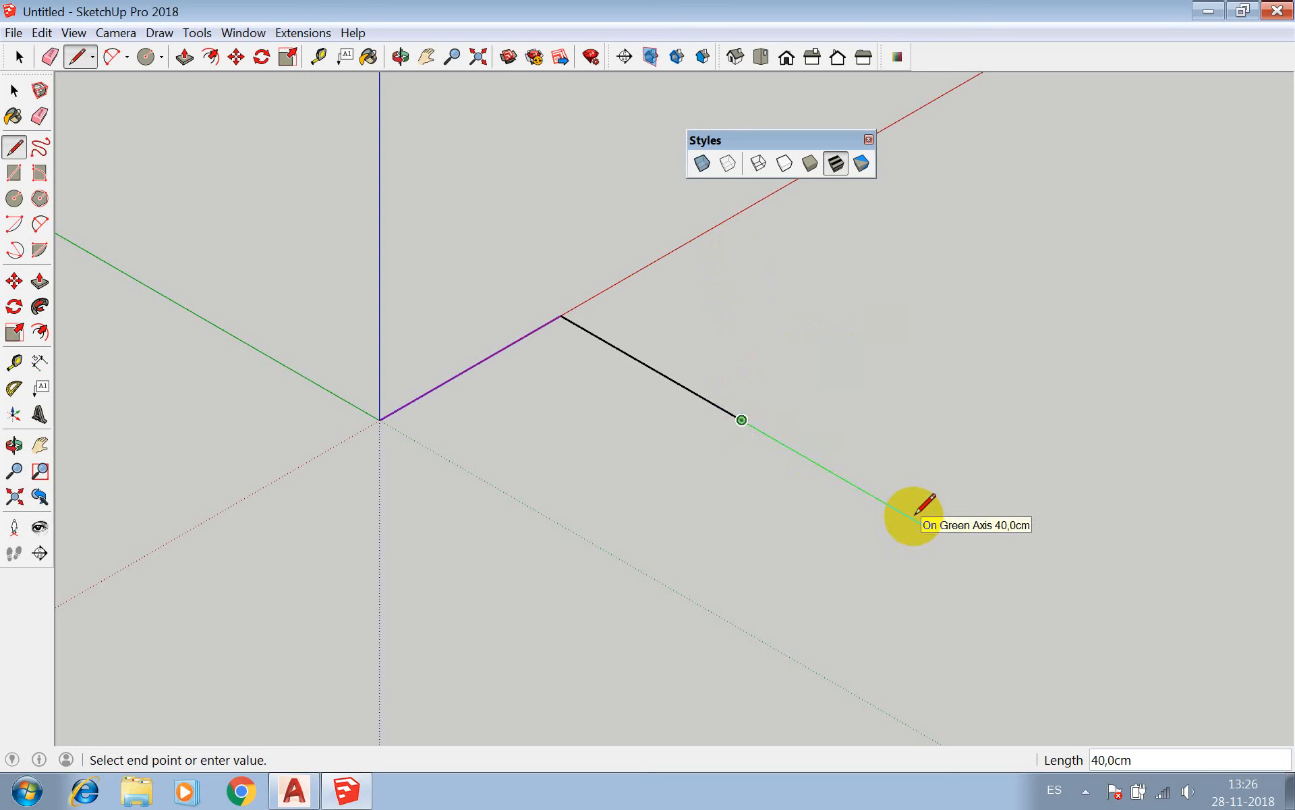
pyautogui.click(562, 521)
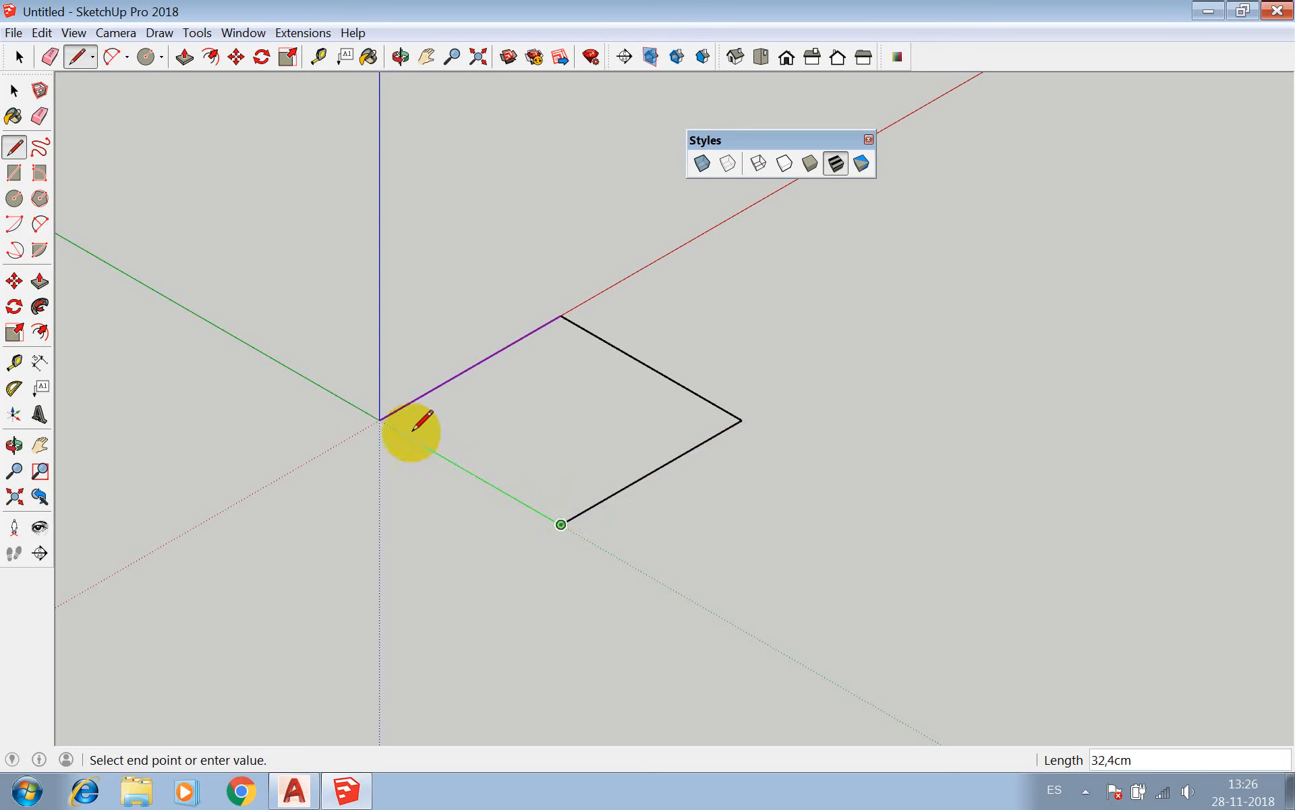
pyautogui.click(386, 418)
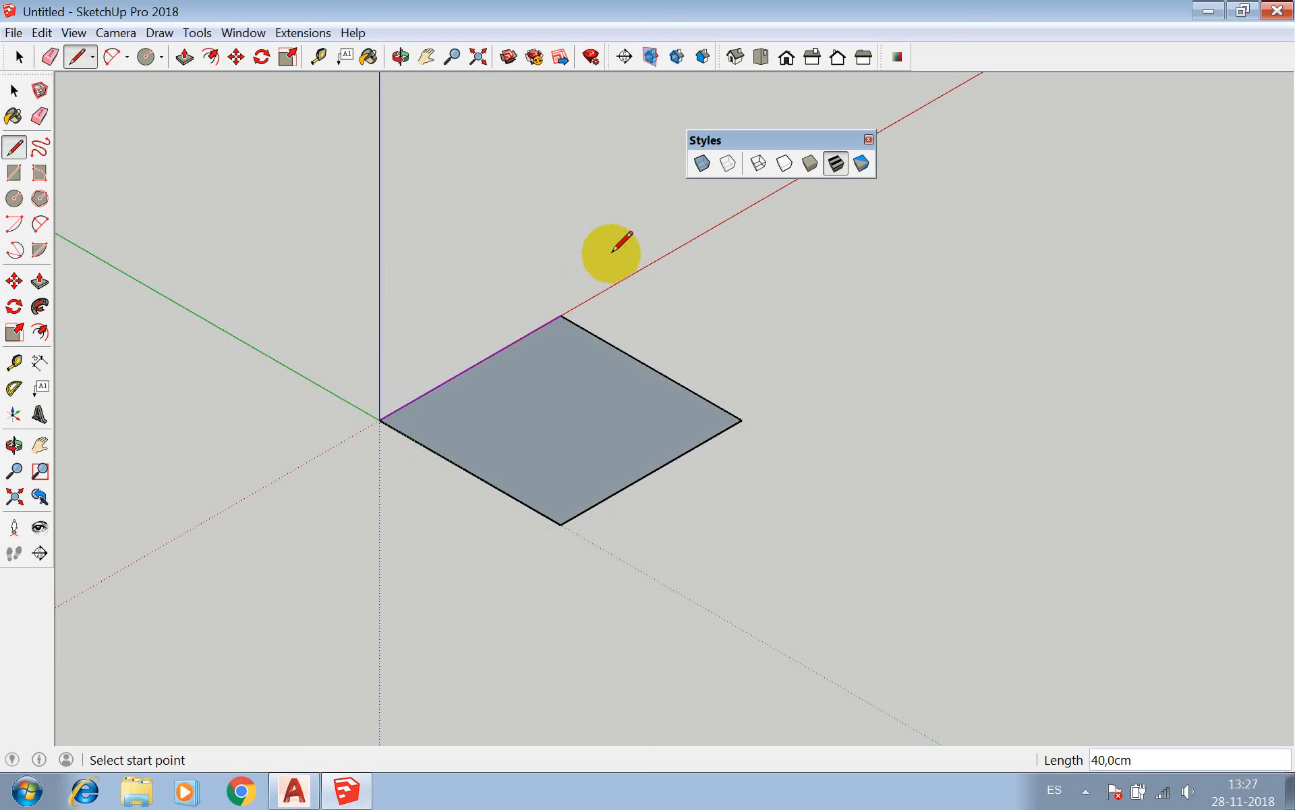
# Extrude the square face upward 40 cm with Push/Pull to form a cube.
pyautogui.click(184, 57)
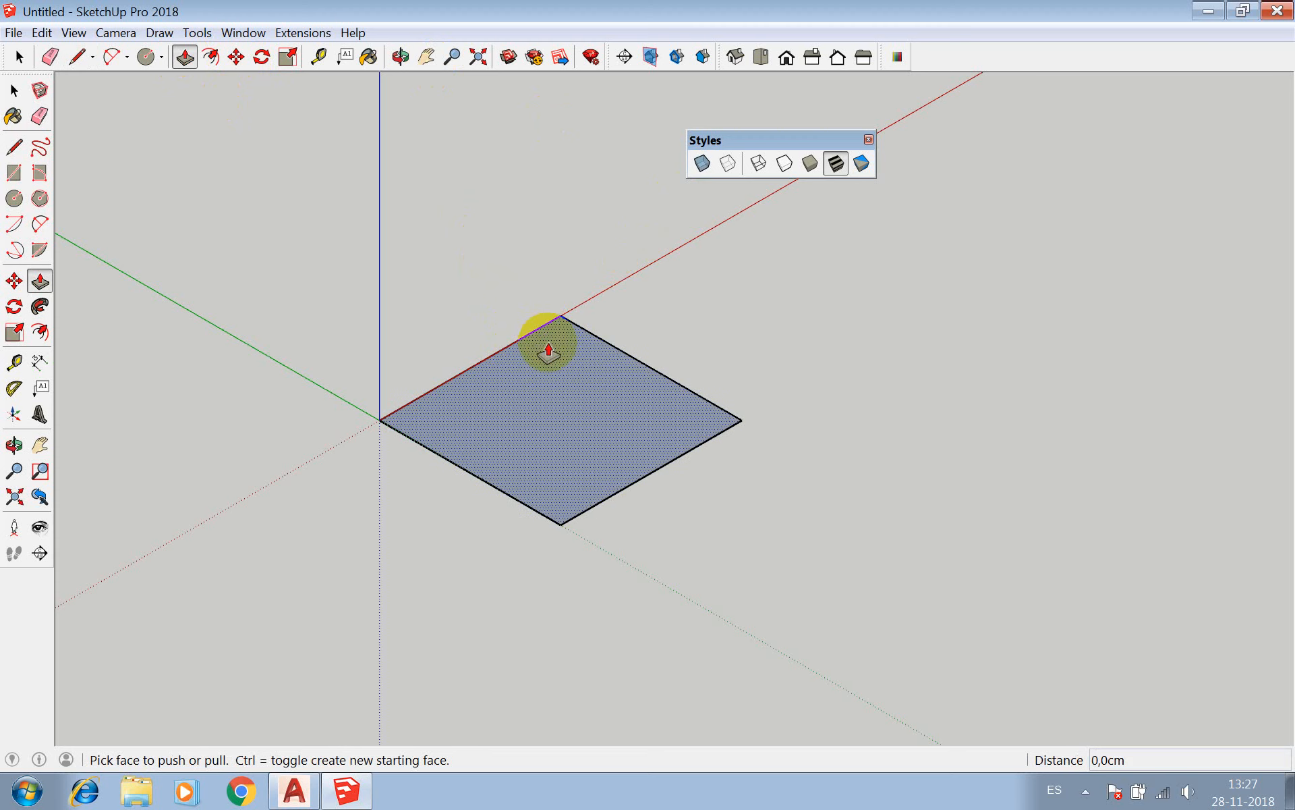
pyautogui.moveTo(548, 350); pyautogui.dragTo(592, 221)
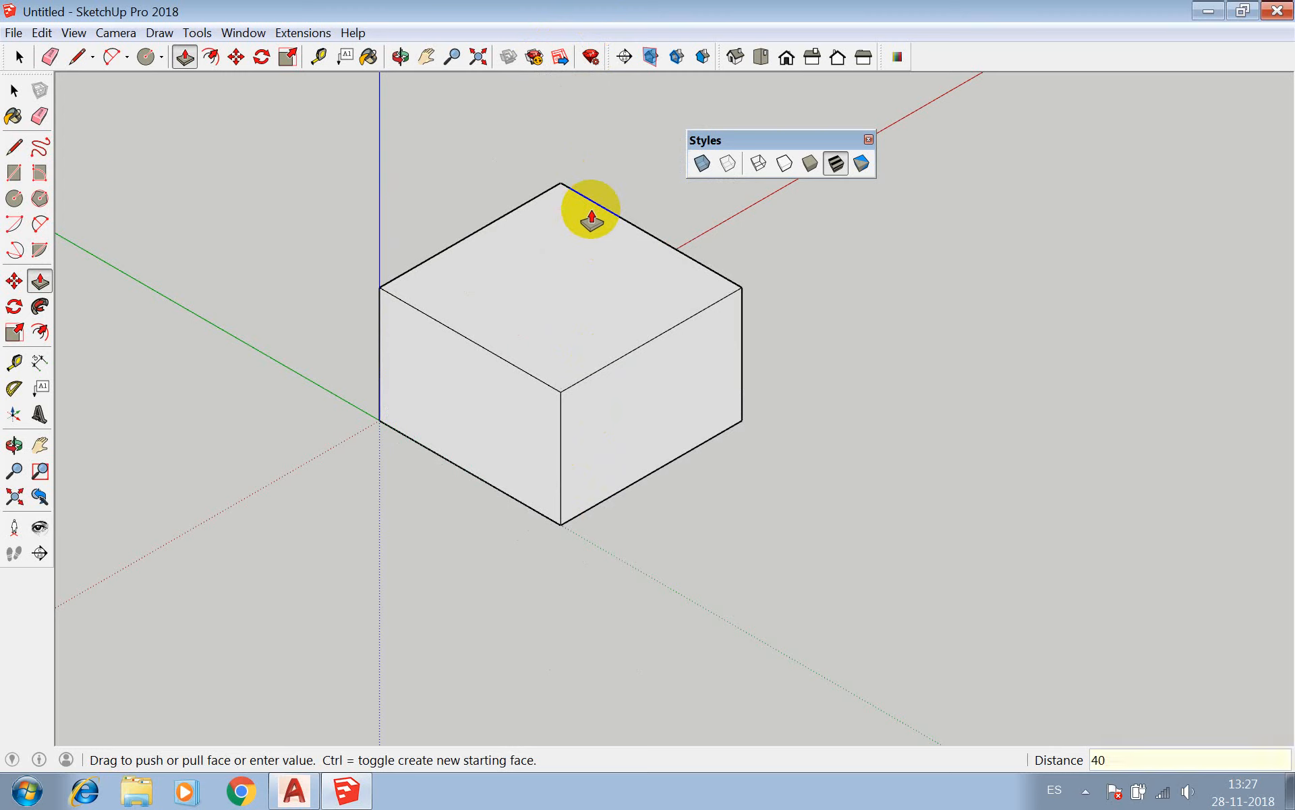
pyautogui.press('Return')
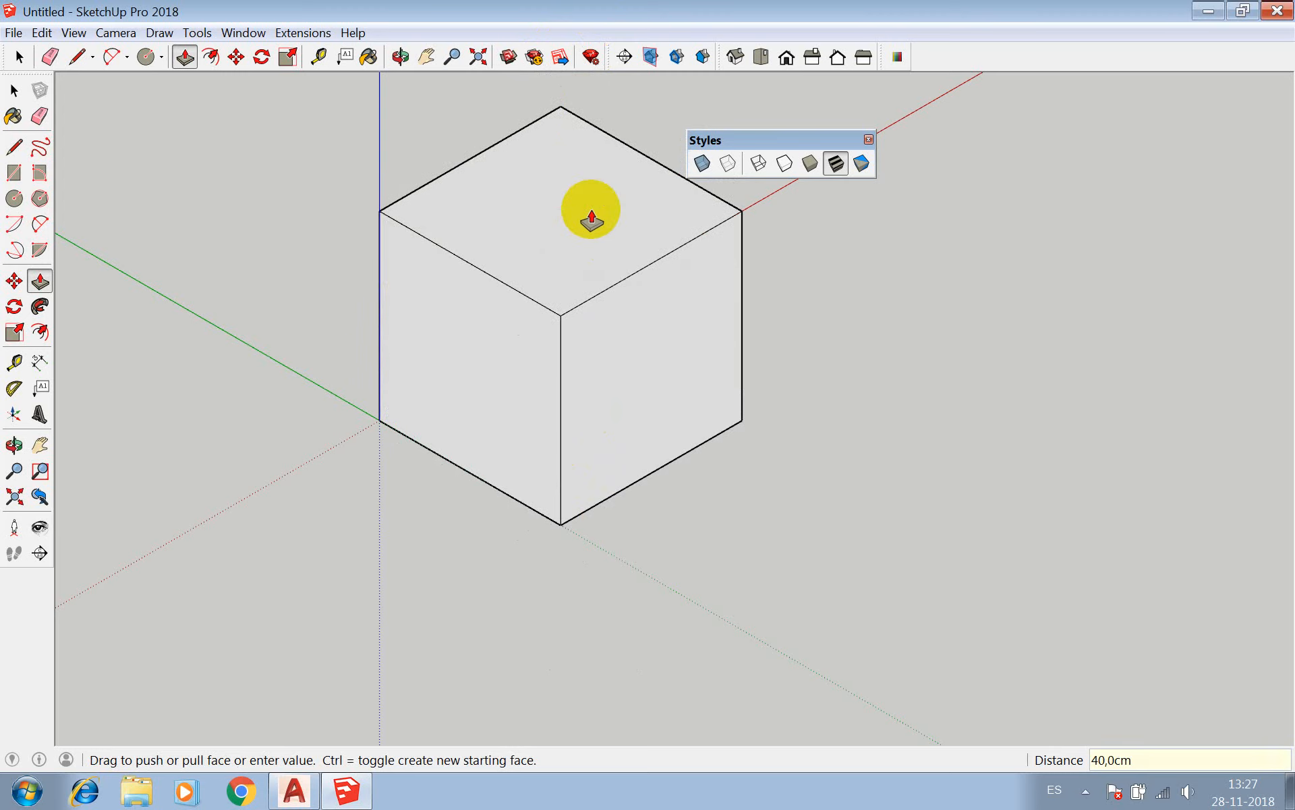
pyautogui.press('space')
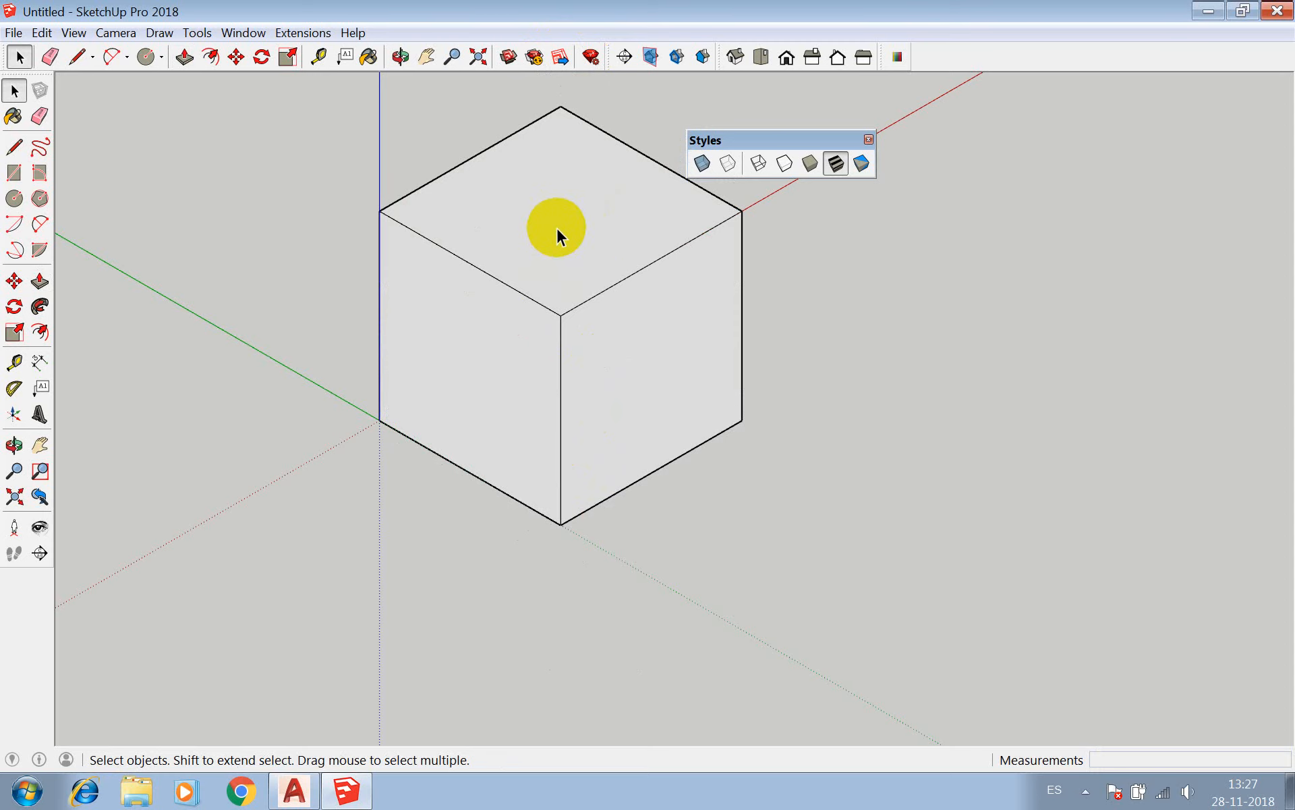
# Orbit around the cube to view it from the other side and select its face along the dotted green axis.
pyautogui.scroll(-3, 432, 409)
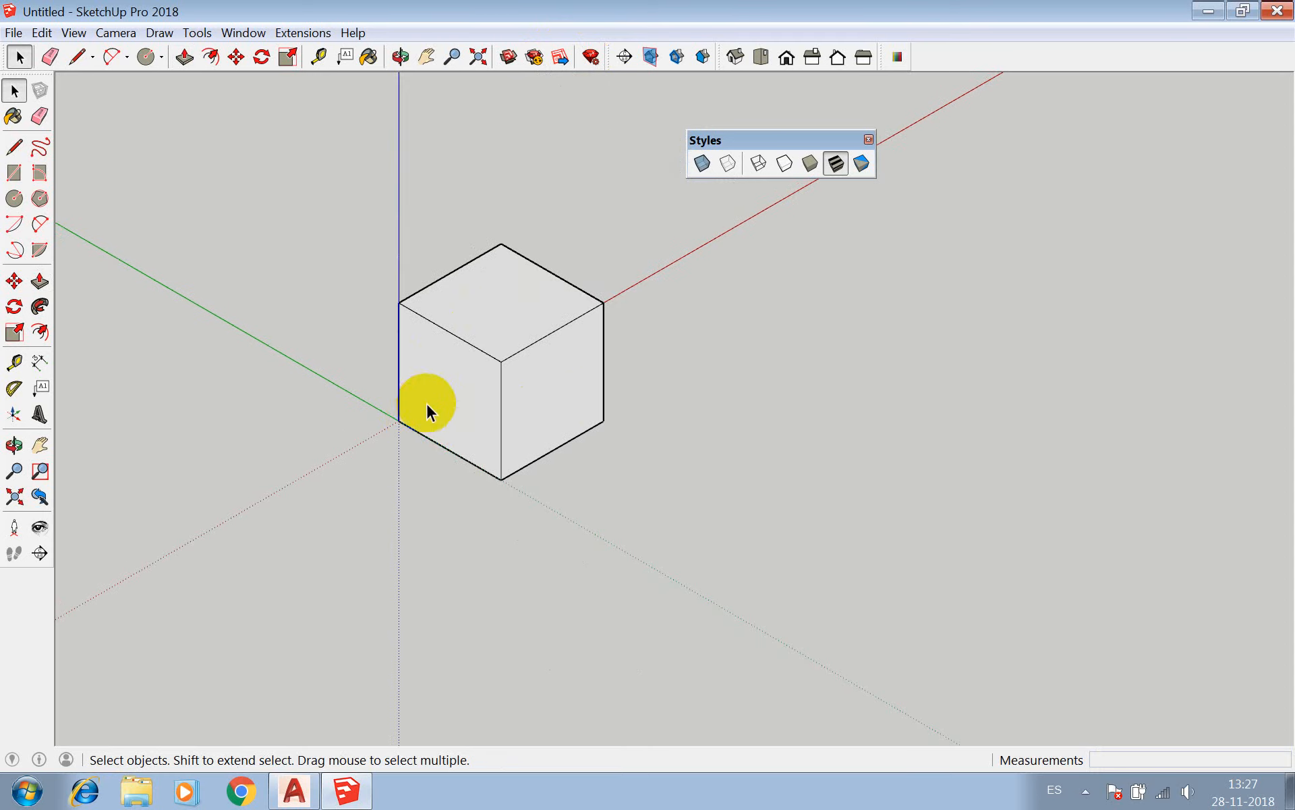
pyautogui.click(400, 57)
pyautogui.moveTo(497, 396); pyautogui.dragTo(868, 463)
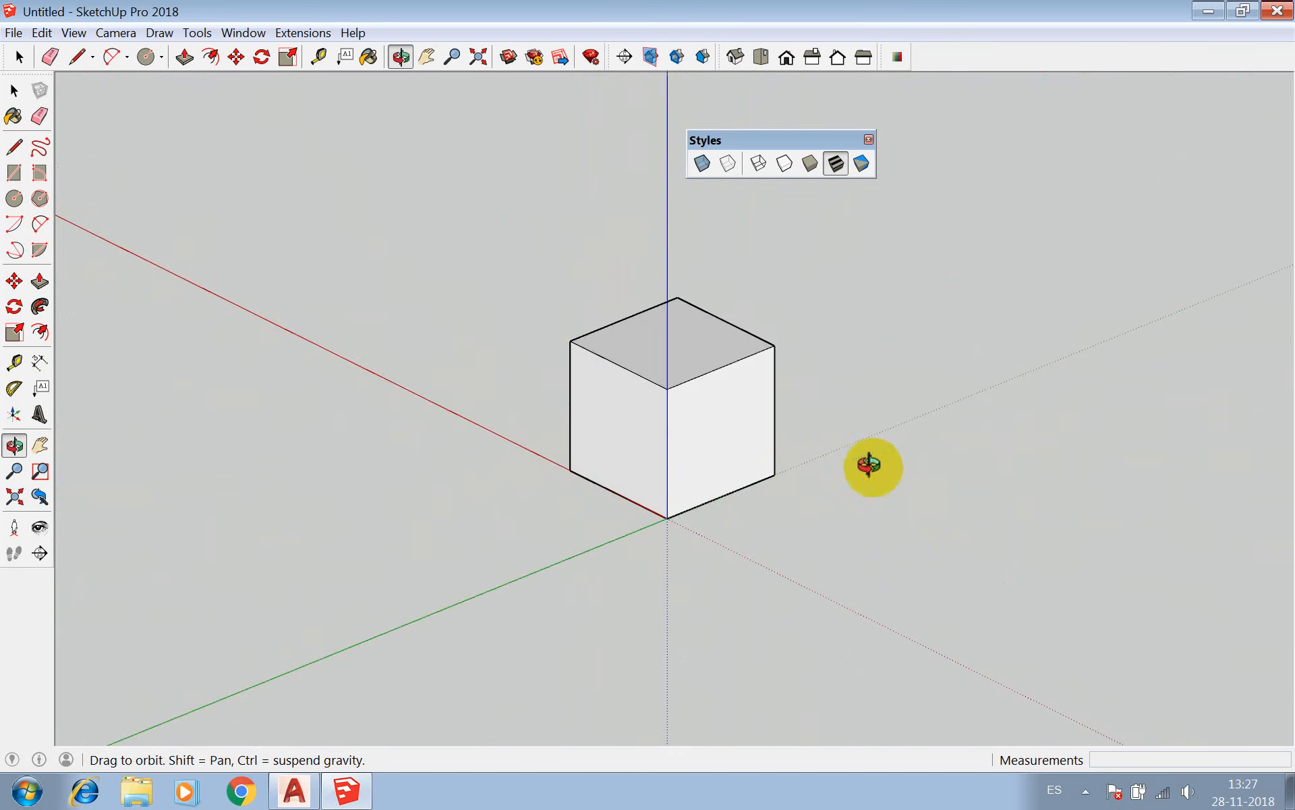
pyautogui.moveTo(666, 409); pyautogui.dragTo(746, 428)
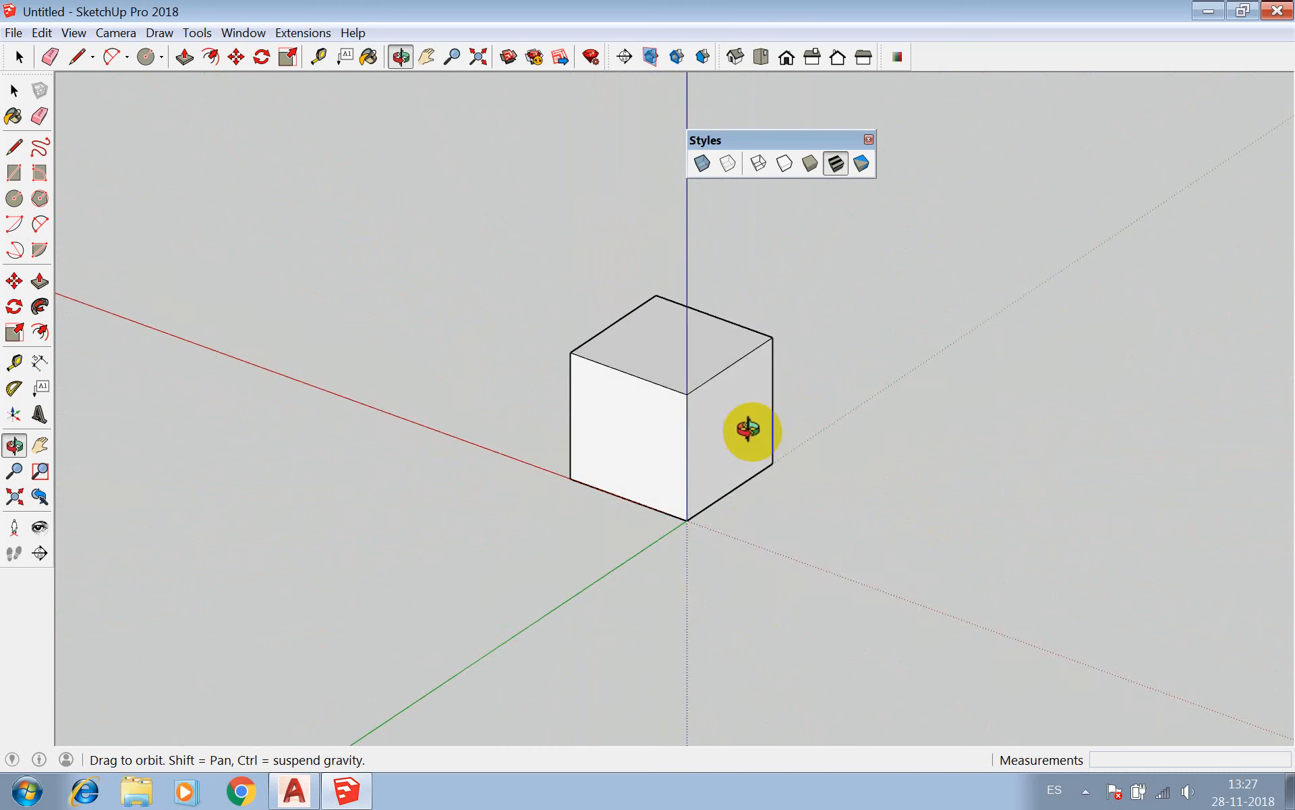
pyautogui.press('space')
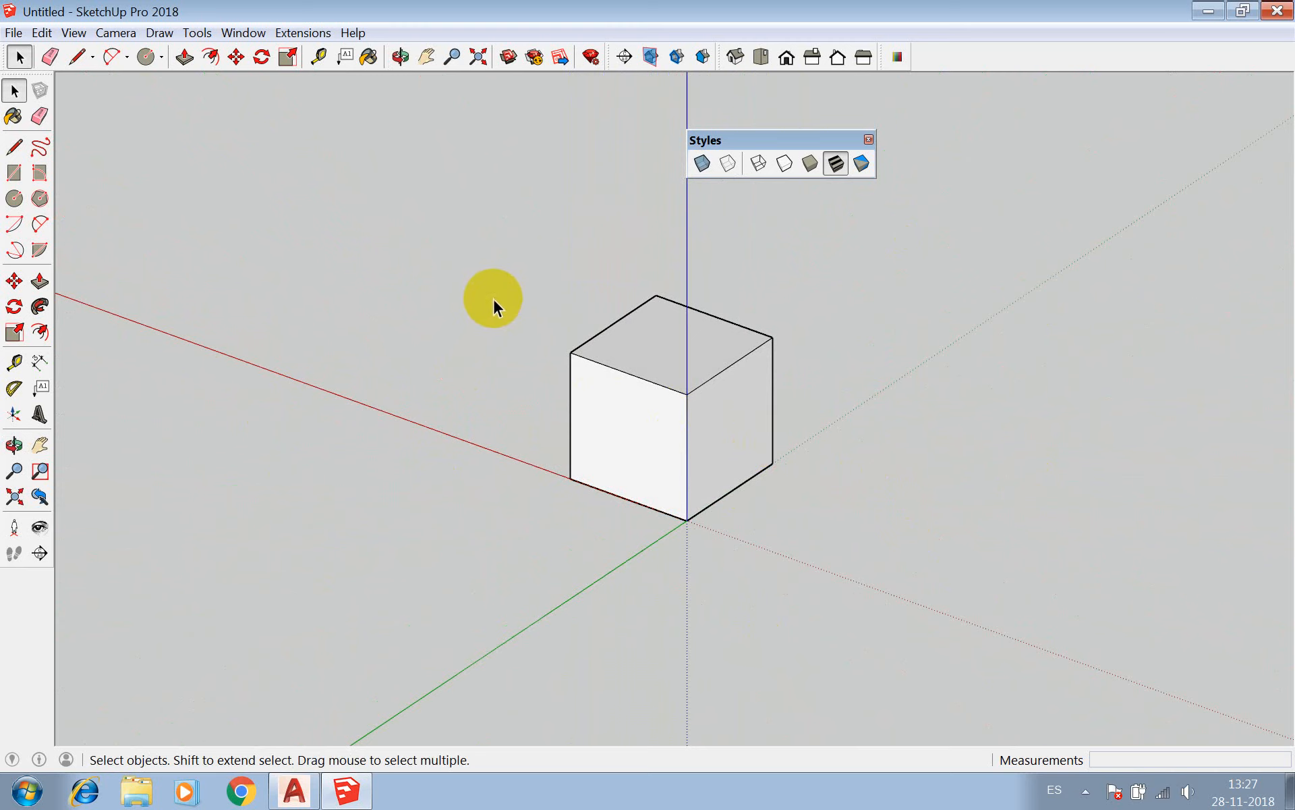
pyautogui.scroll(-2, 494, 303)
pyautogui.scroll(1, 738, 390)
pyautogui.click(659, 368)
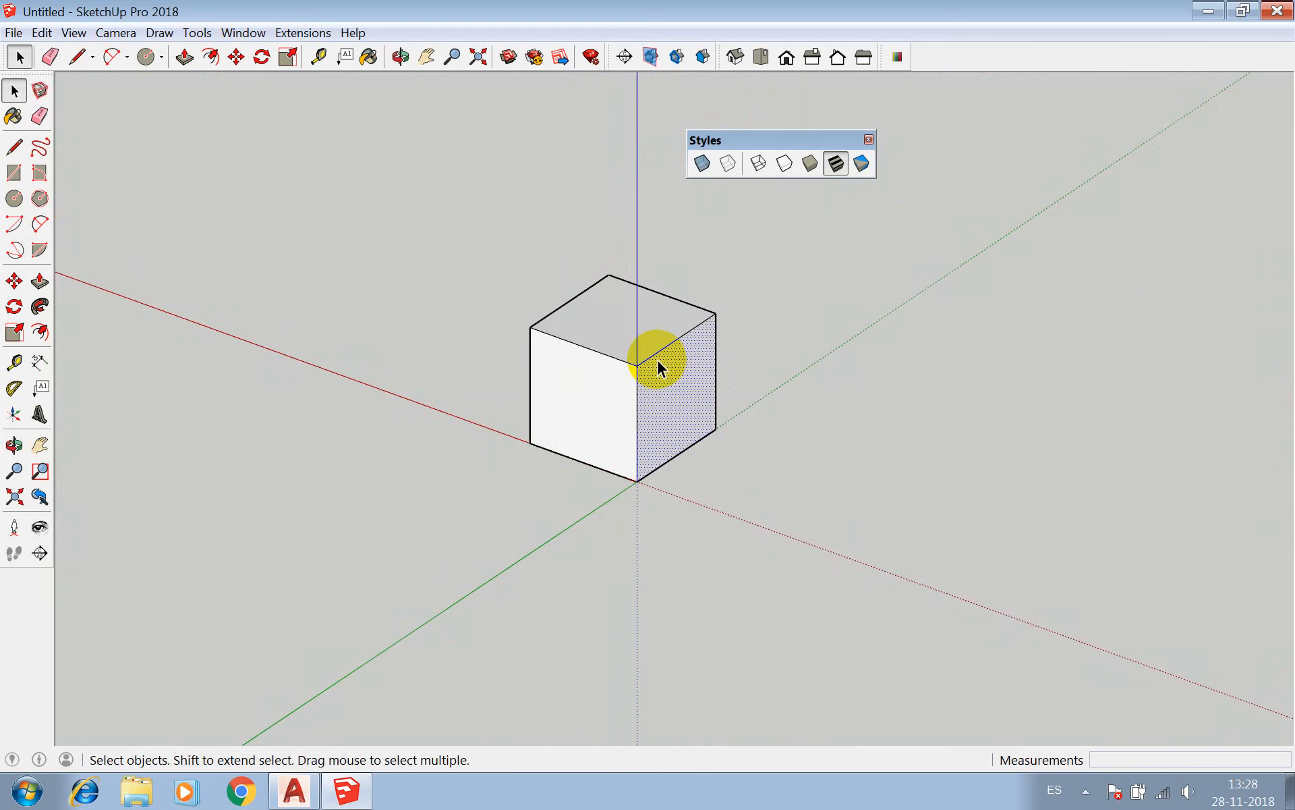
pyautogui.scroll(-1, 413, 260)
# Draw a closed four-sided outline of lines beside the cube, starting with an edge about 62 cm long parallel to the green axis.
pyautogui.click(14, 147)
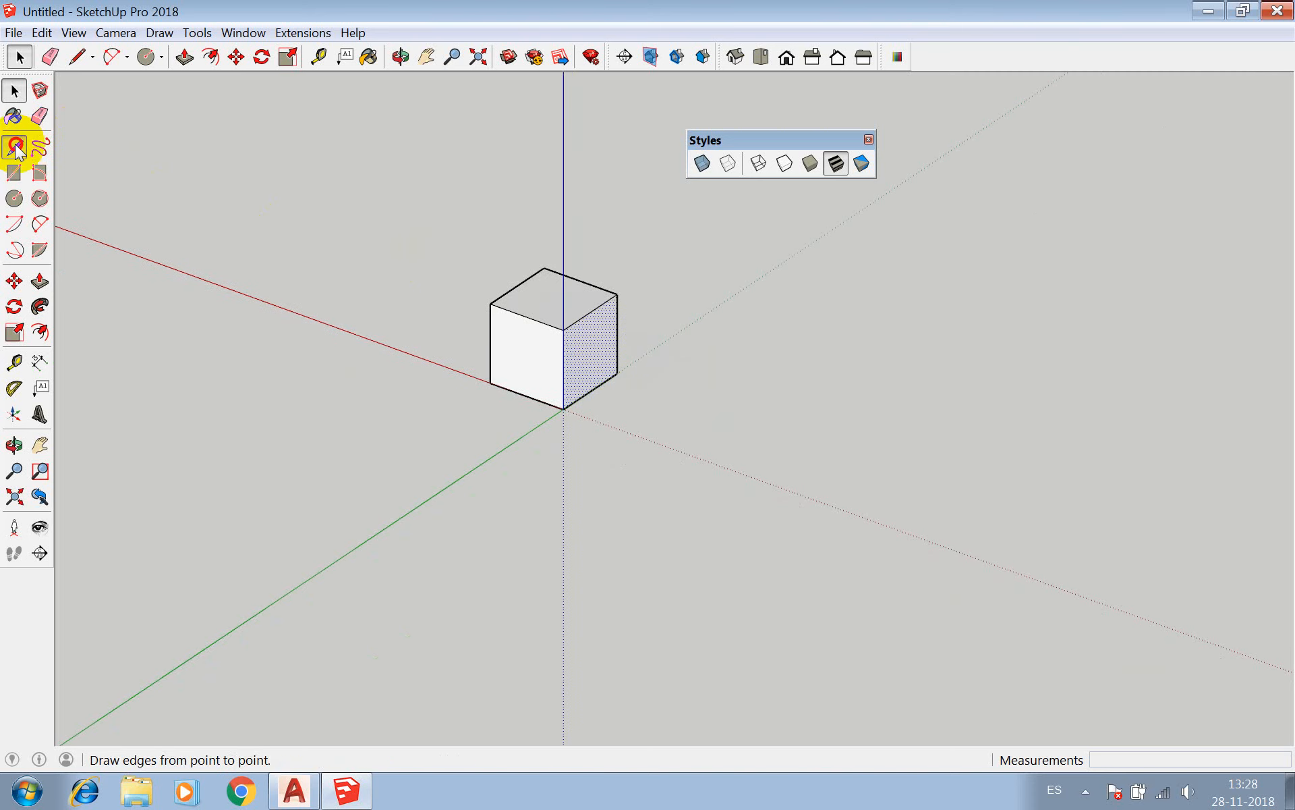
pyautogui.click(660, 375)
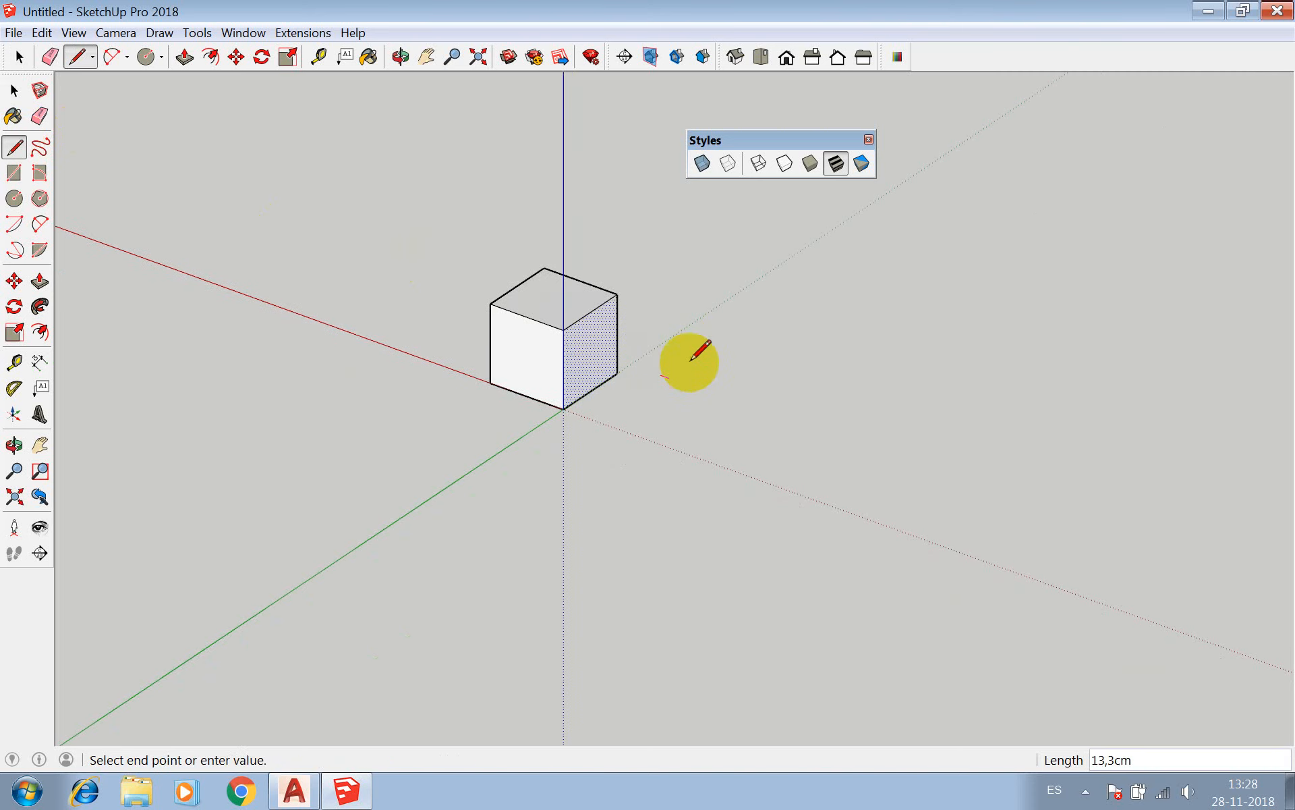
pyautogui.click(743, 319)
pyautogui.click(841, 354)
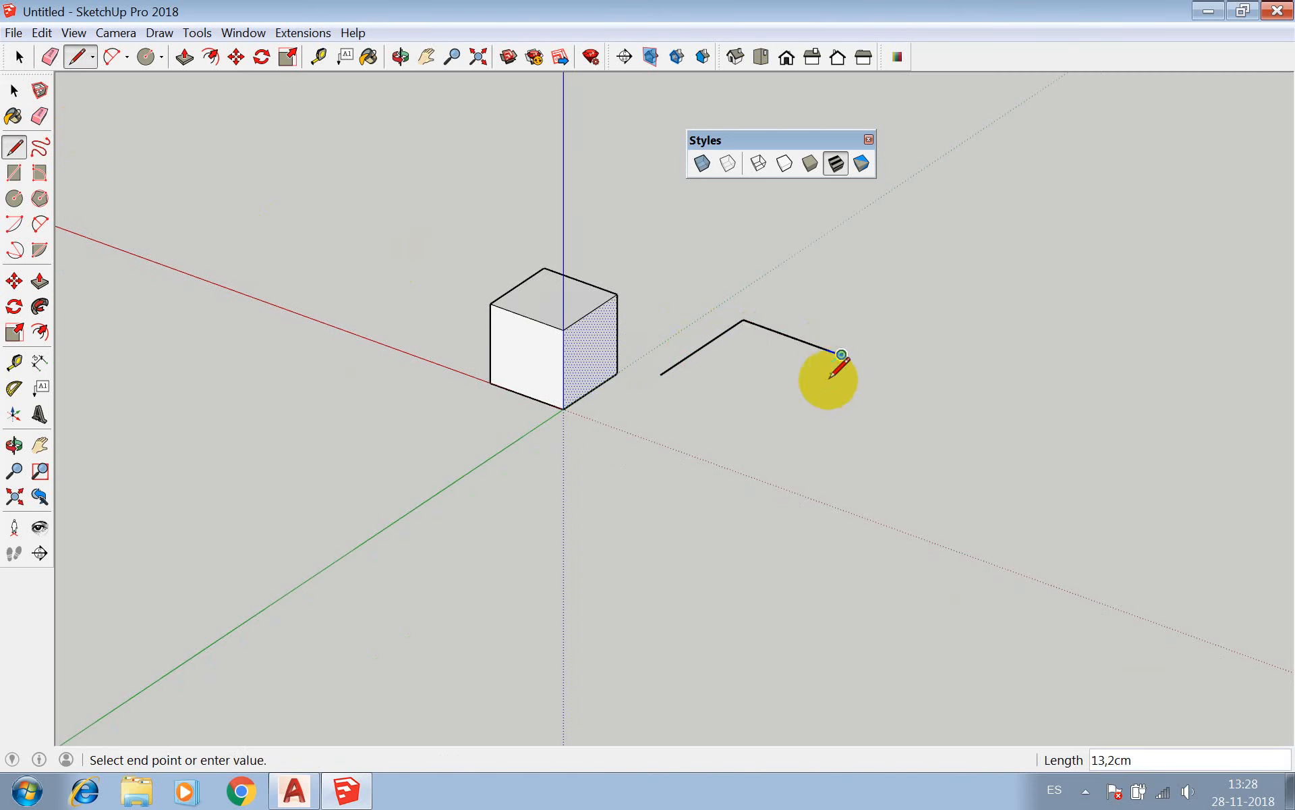
pyautogui.click(742, 379)
pyautogui.click(660, 374)
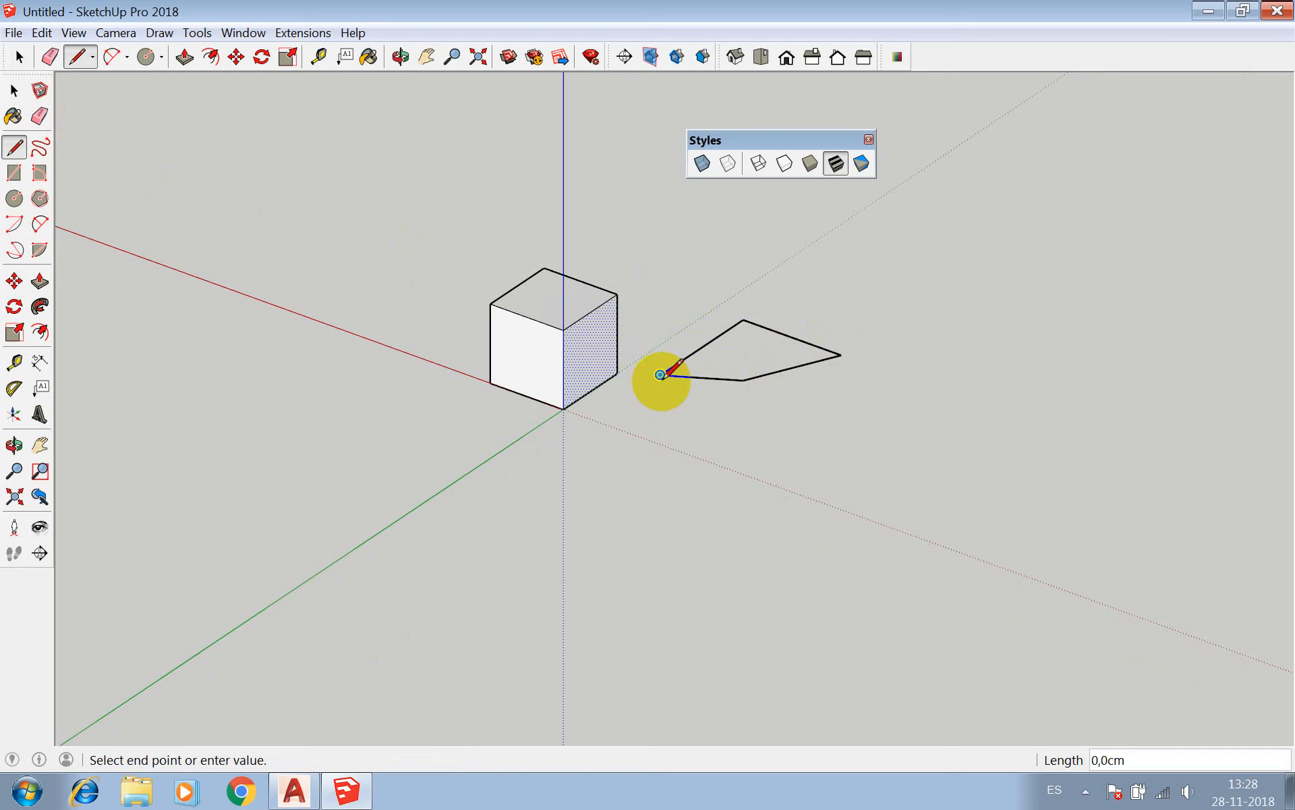
# Check the four-sided outline beside the cube by selecting two of its edges individually and all four edges together.
pyautogui.scroll(3, 665, 376)
pyautogui.press('Escape')
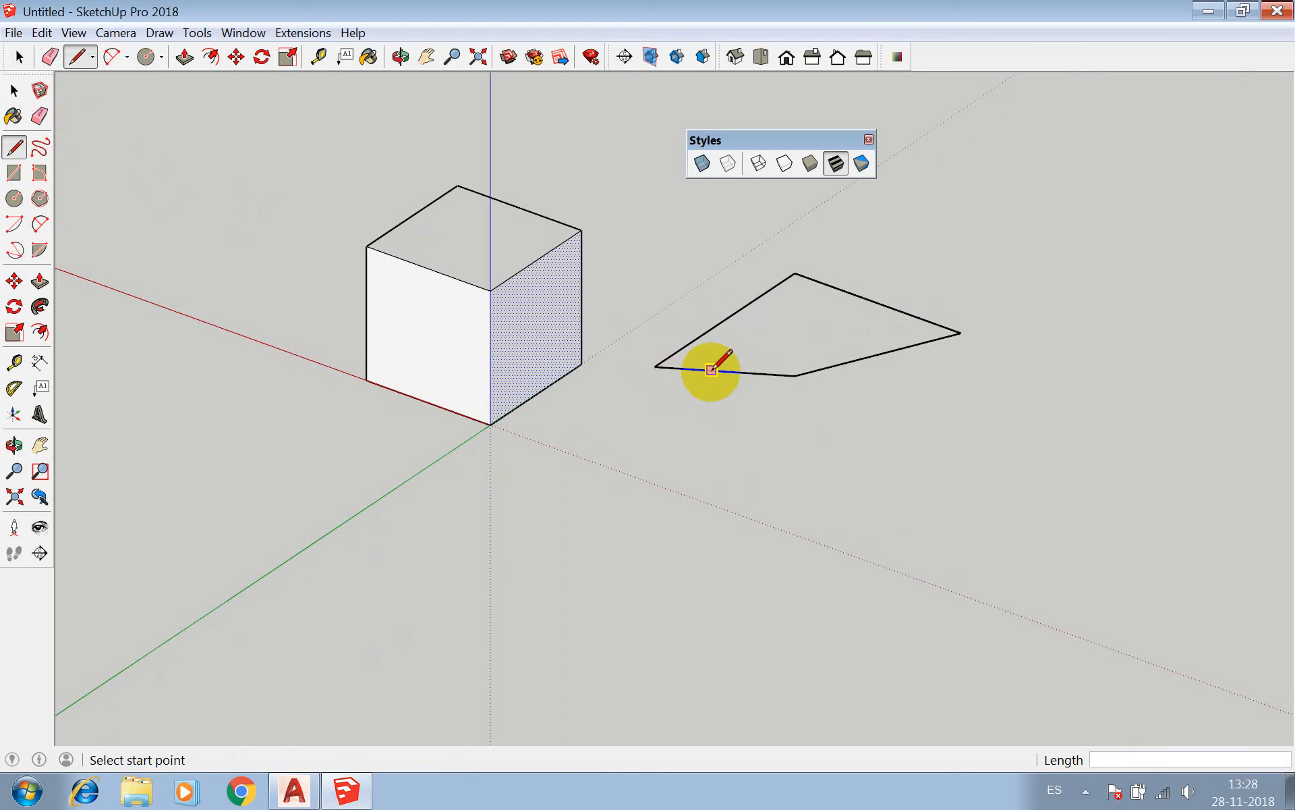
pyautogui.press('space')
pyautogui.click(713, 370)
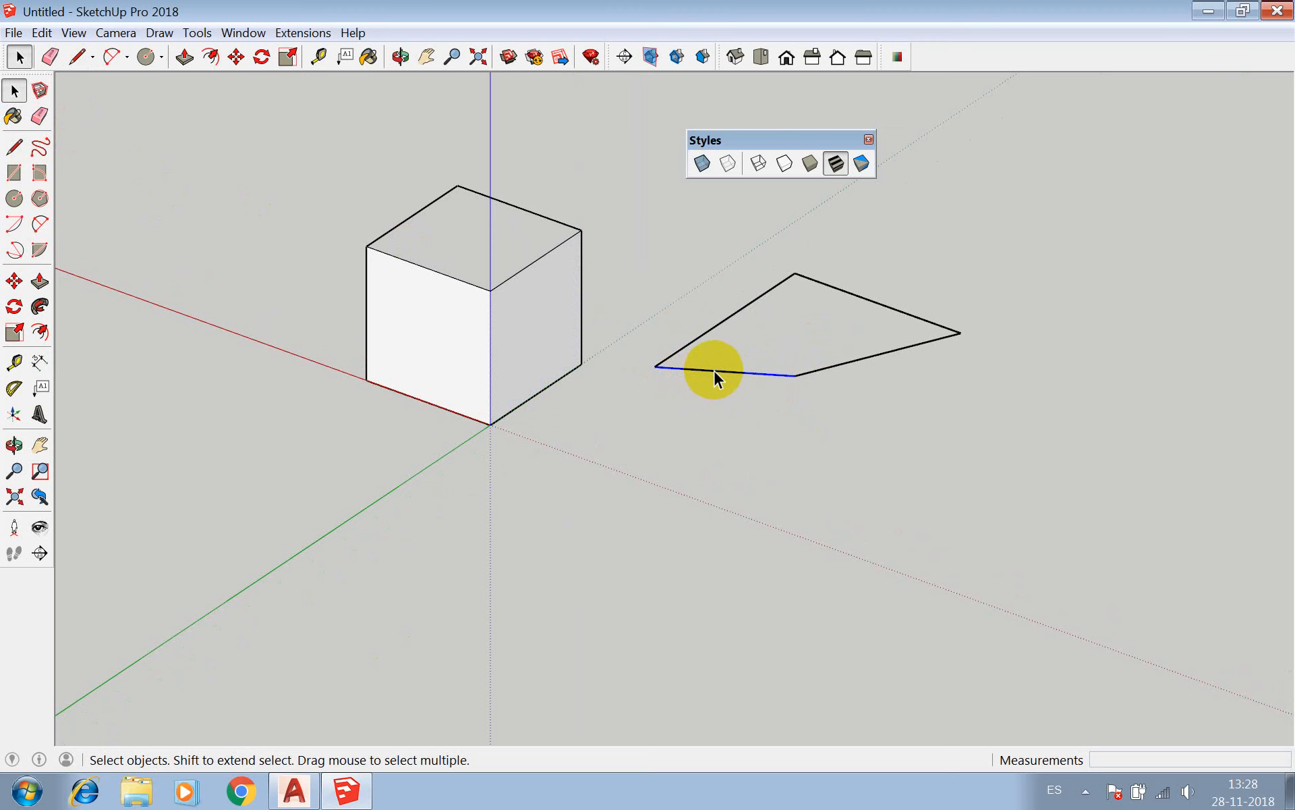
pyautogui.click(847, 360)
pyautogui.moveTo(963, 216); pyautogui.dragTo(629, 458)
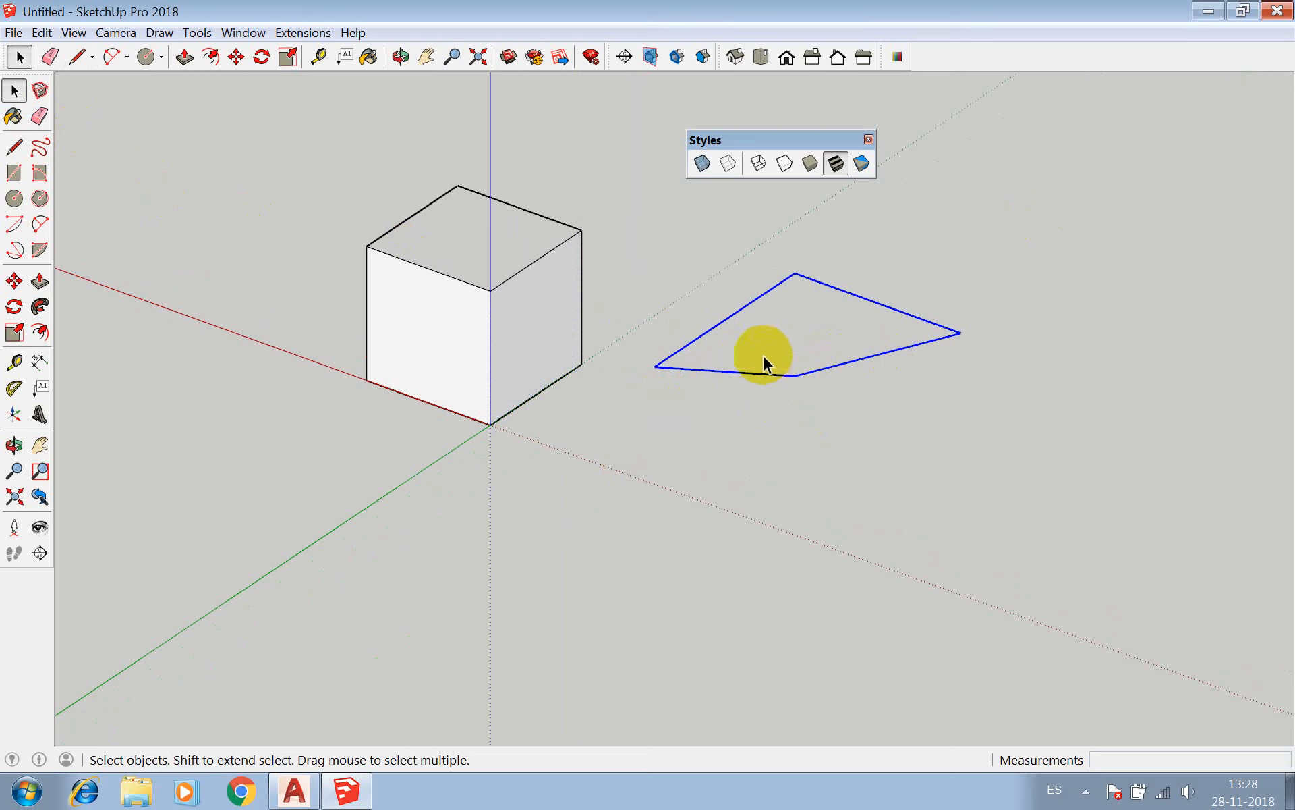
# Erase all four lines of the outline beside the cube with the Eraser tool.
pyautogui.press('e')
pyautogui.click(749, 302)
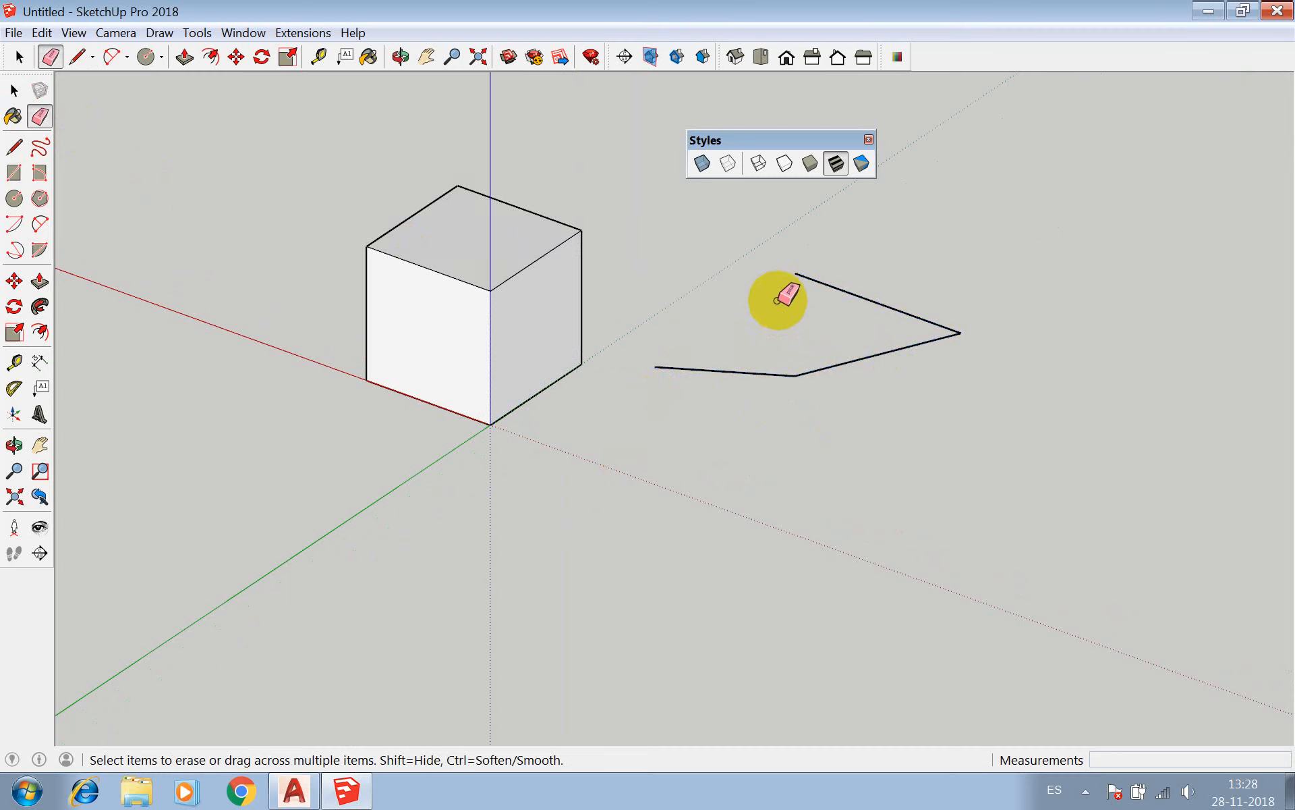
pyautogui.click(827, 281)
pyautogui.click(861, 361)
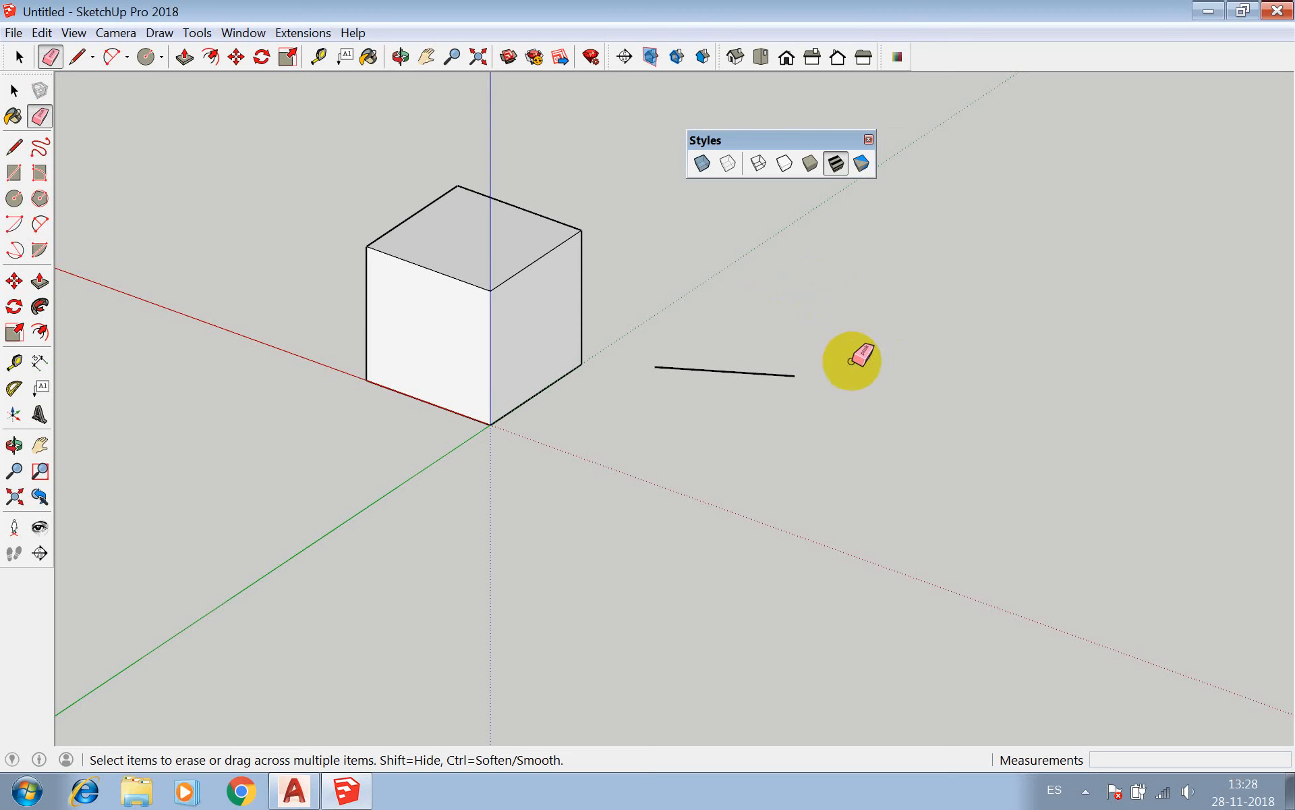
pyautogui.click(777, 373)
# Draw a closed four-sided face beside the cube with three axis-aligned edges and a slanted closing edge about 72.4 cm long.
pyautogui.press('l')
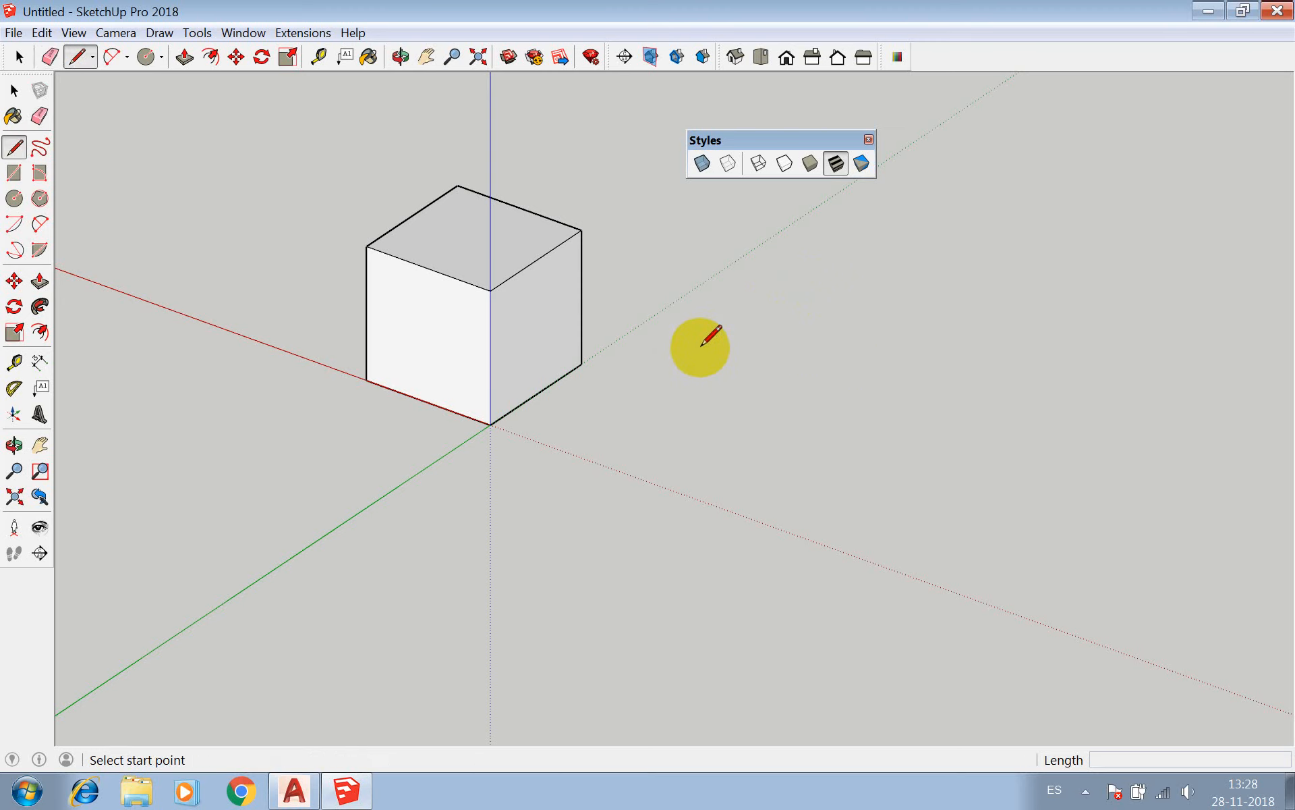
pyautogui.click(702, 344)
pyautogui.click(837, 256)
pyautogui.click(983, 308)
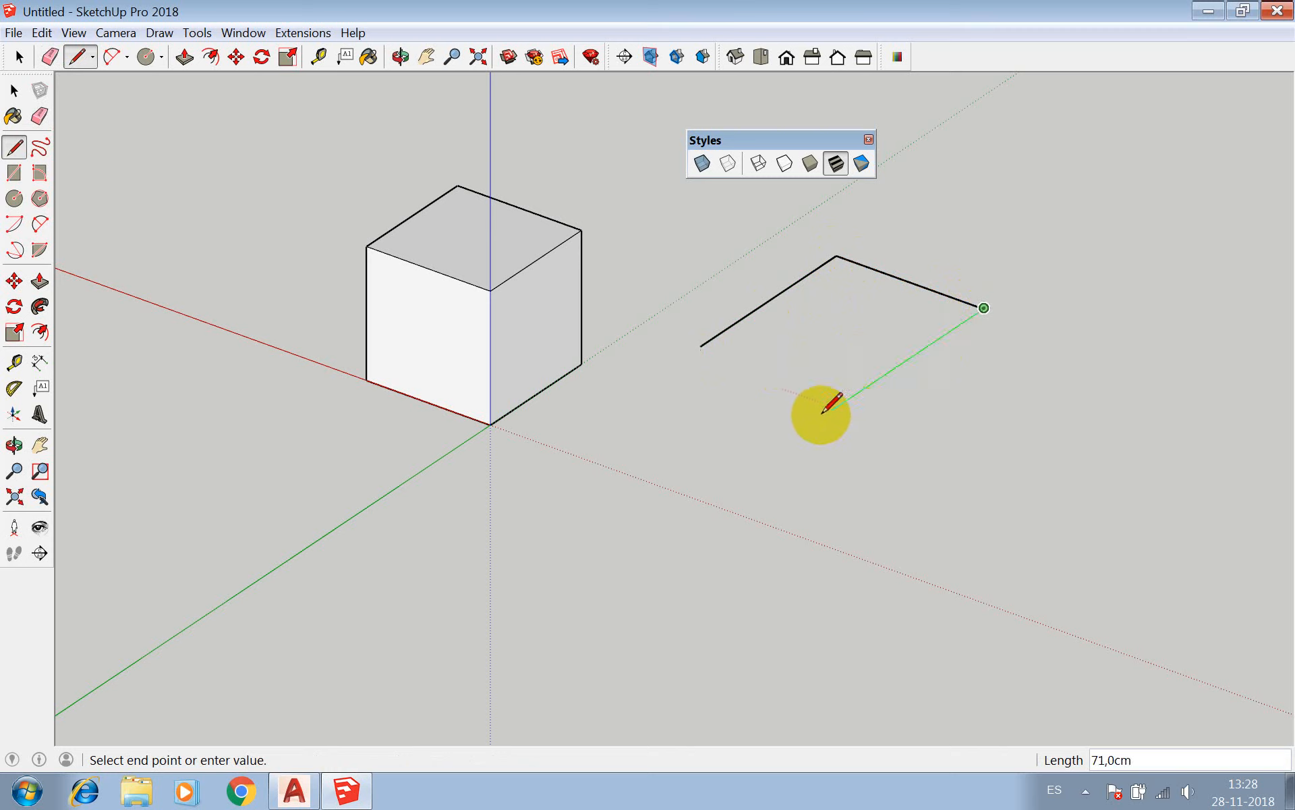
pyautogui.click(722, 481)
pyautogui.click(700, 345)
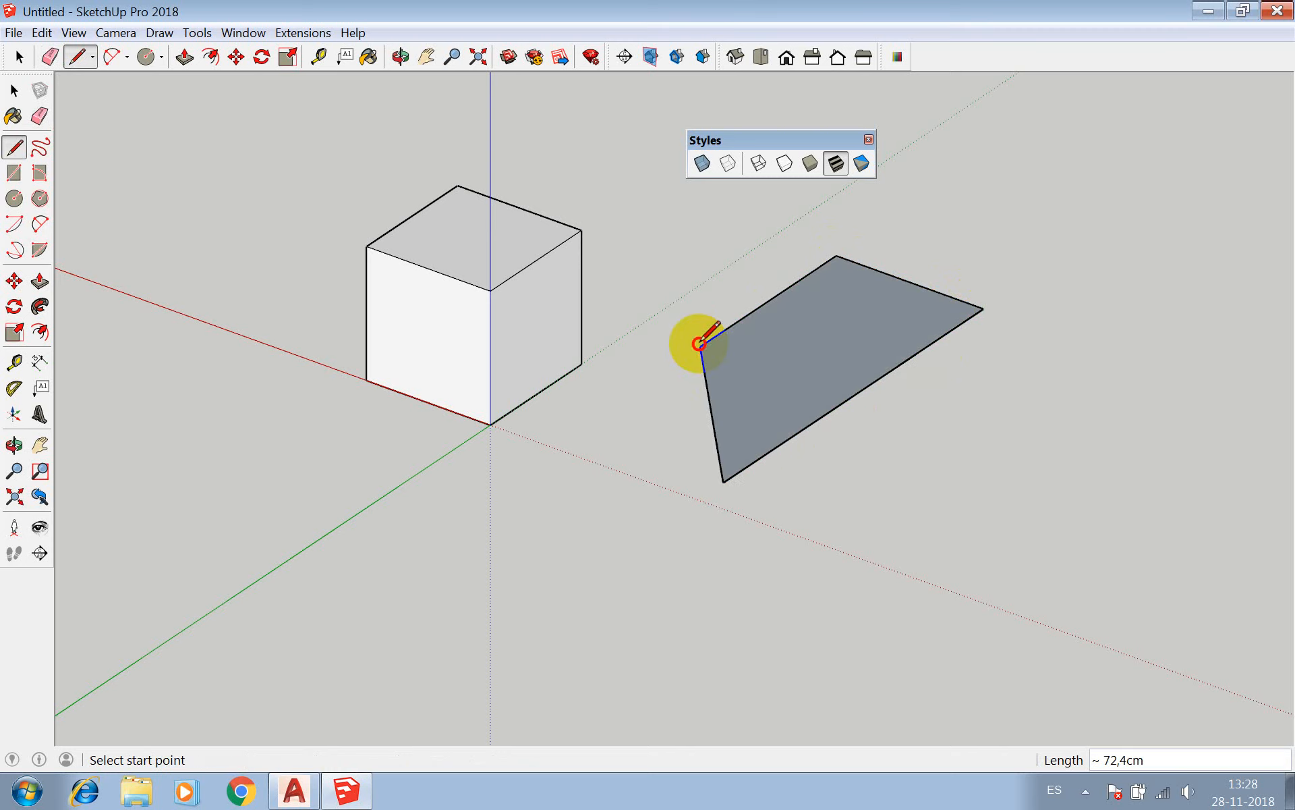
# Extrude the new four-sided face upward 60 cm with Push/Pull.
pyautogui.press('p')
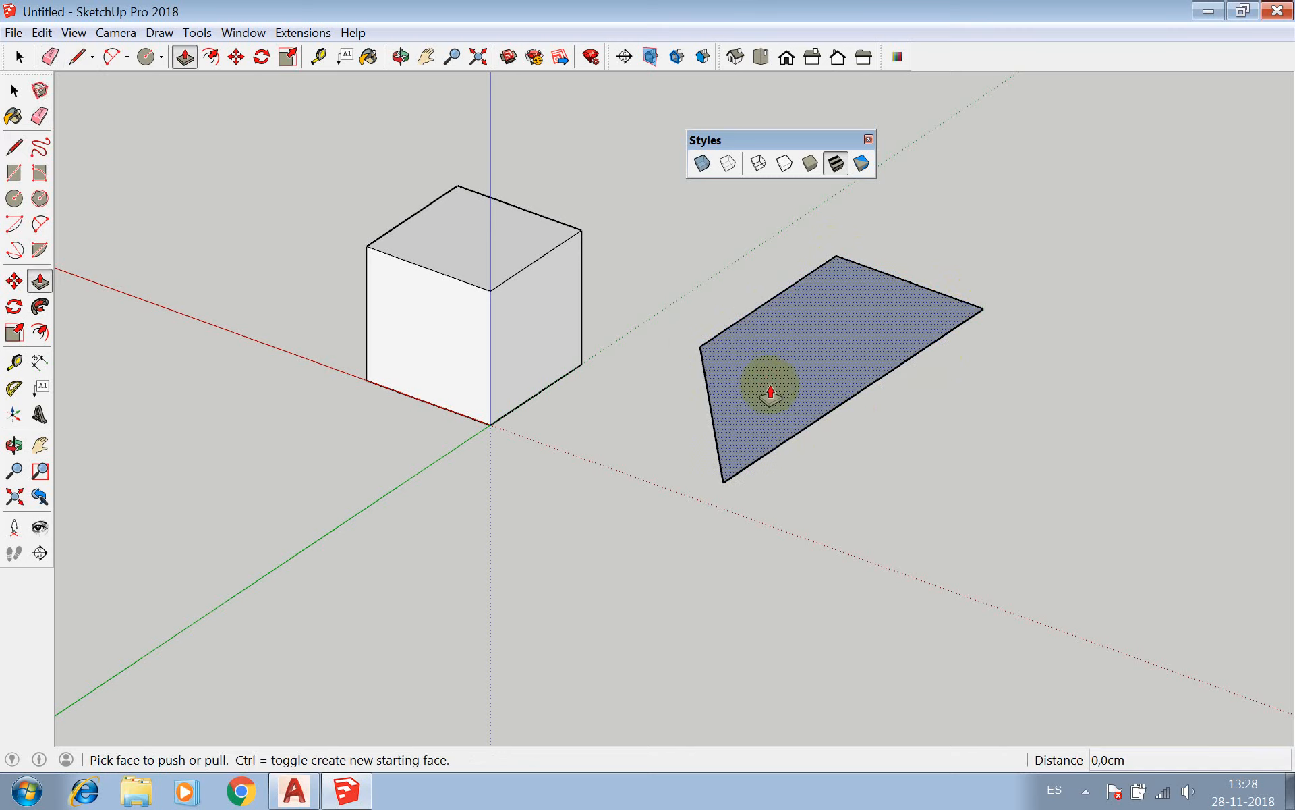
pyautogui.moveTo(769, 382); pyautogui.dragTo(752, 307)
pyautogui.write('6')
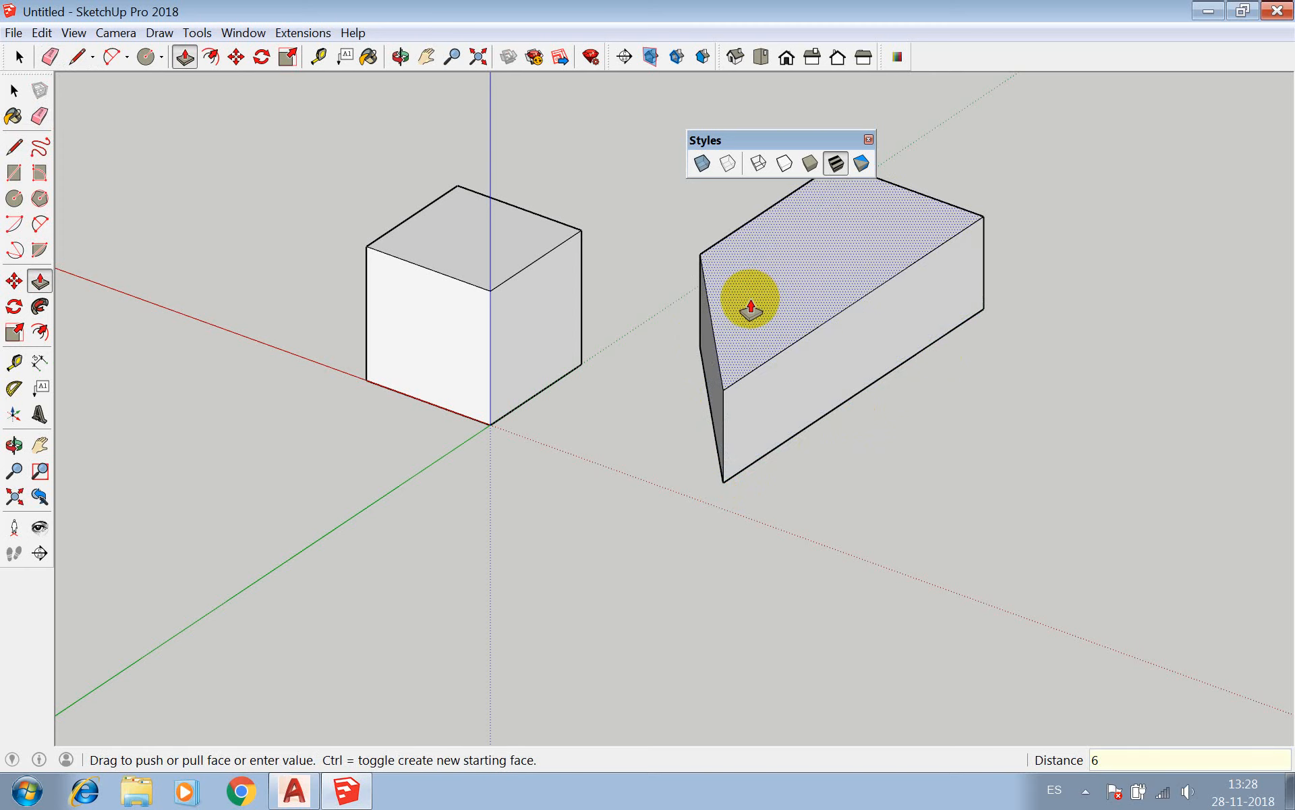
pyautogui.write('0')
pyautogui.press('Return')
pyautogui.press('space')
pyautogui.scroll(-3, 701, 428)
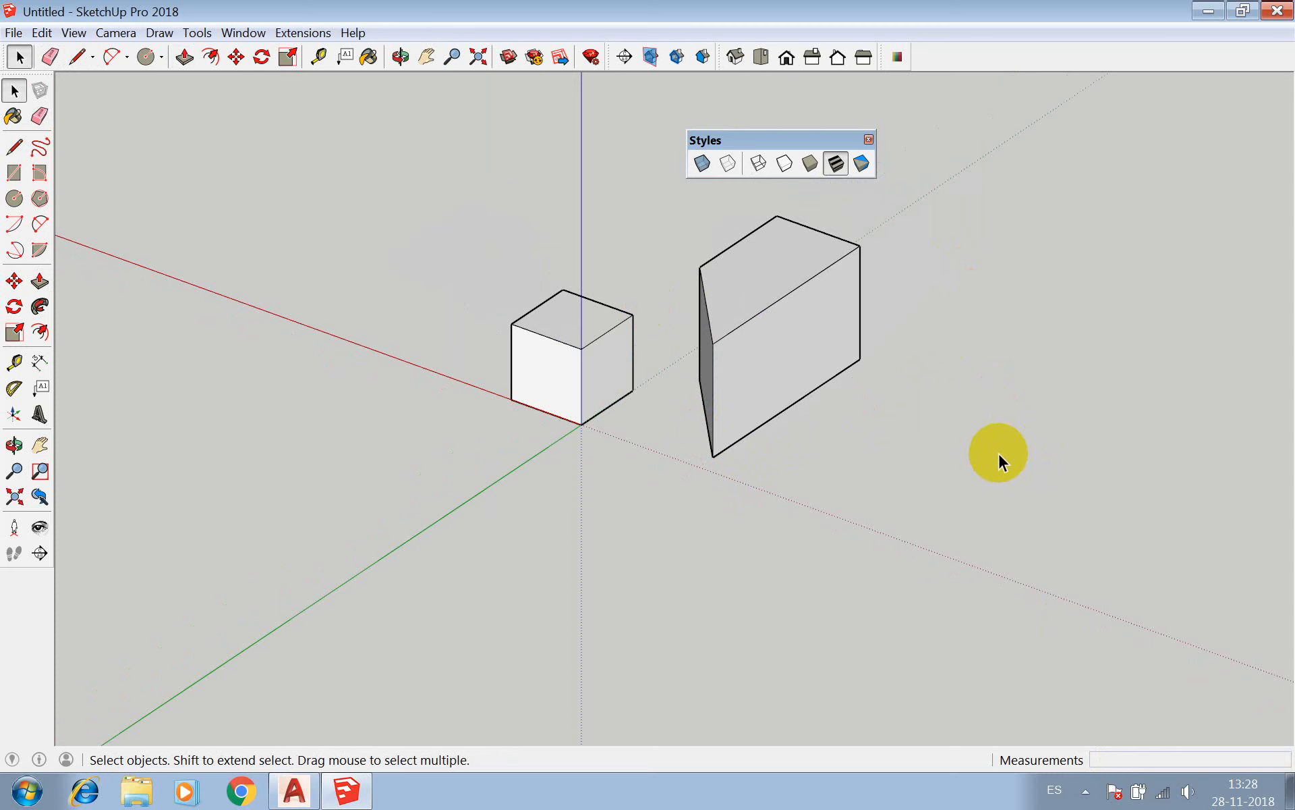
pyautogui.tripleClick(803, 285)
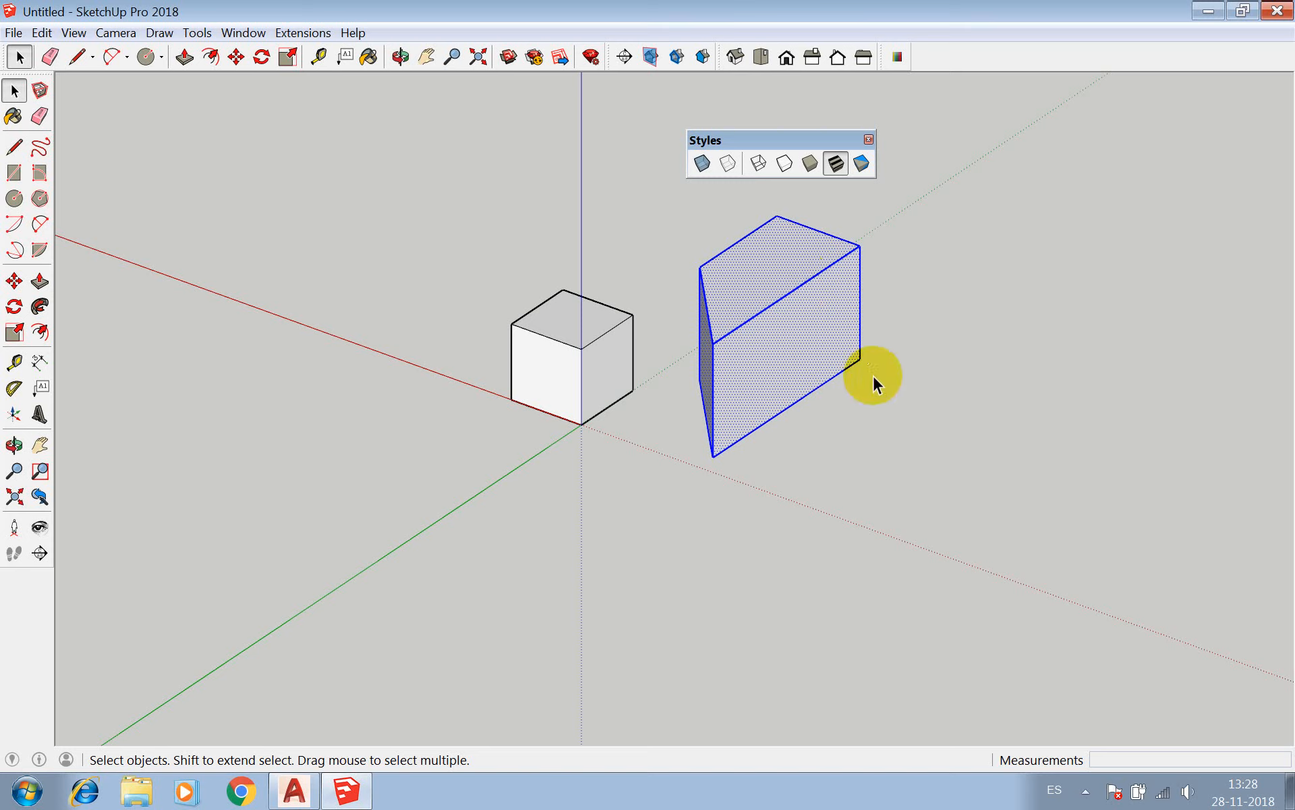
pyautogui.press('m')
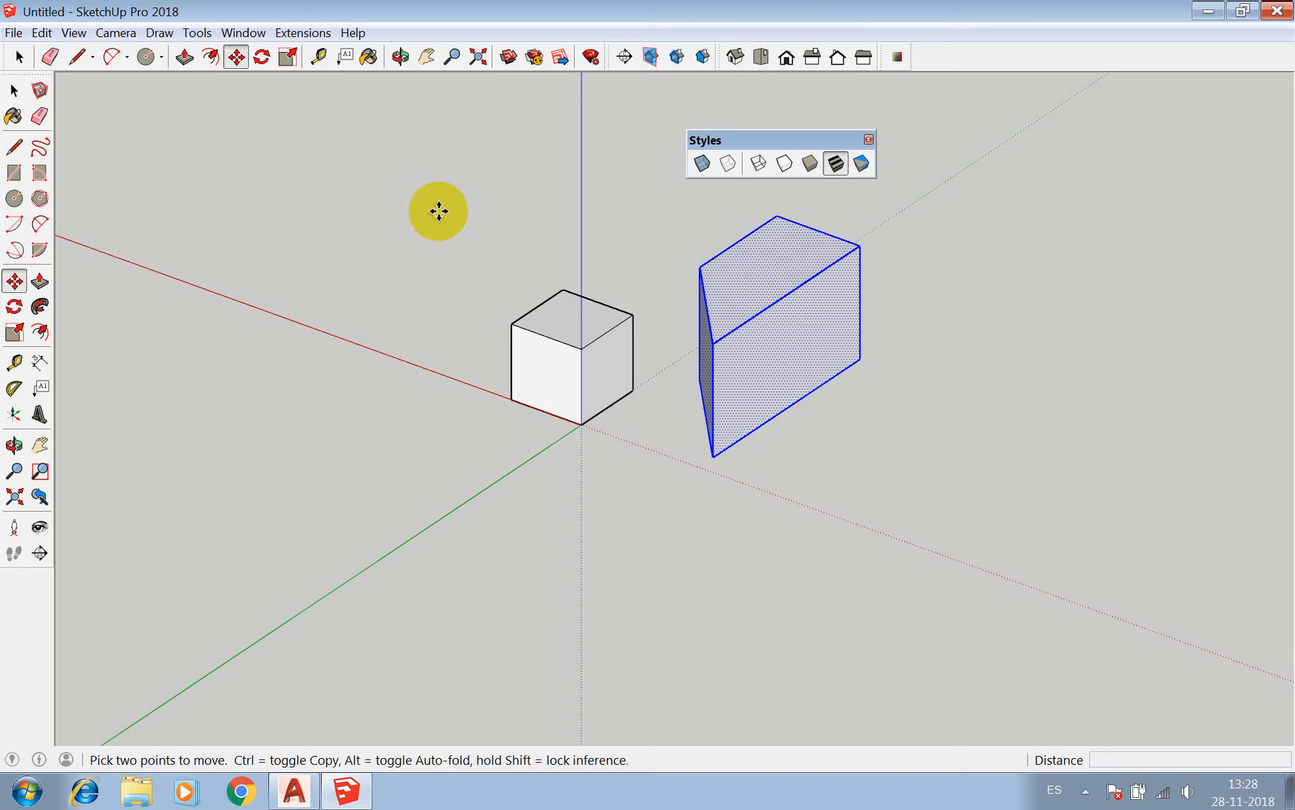
pyautogui.press('Escape')
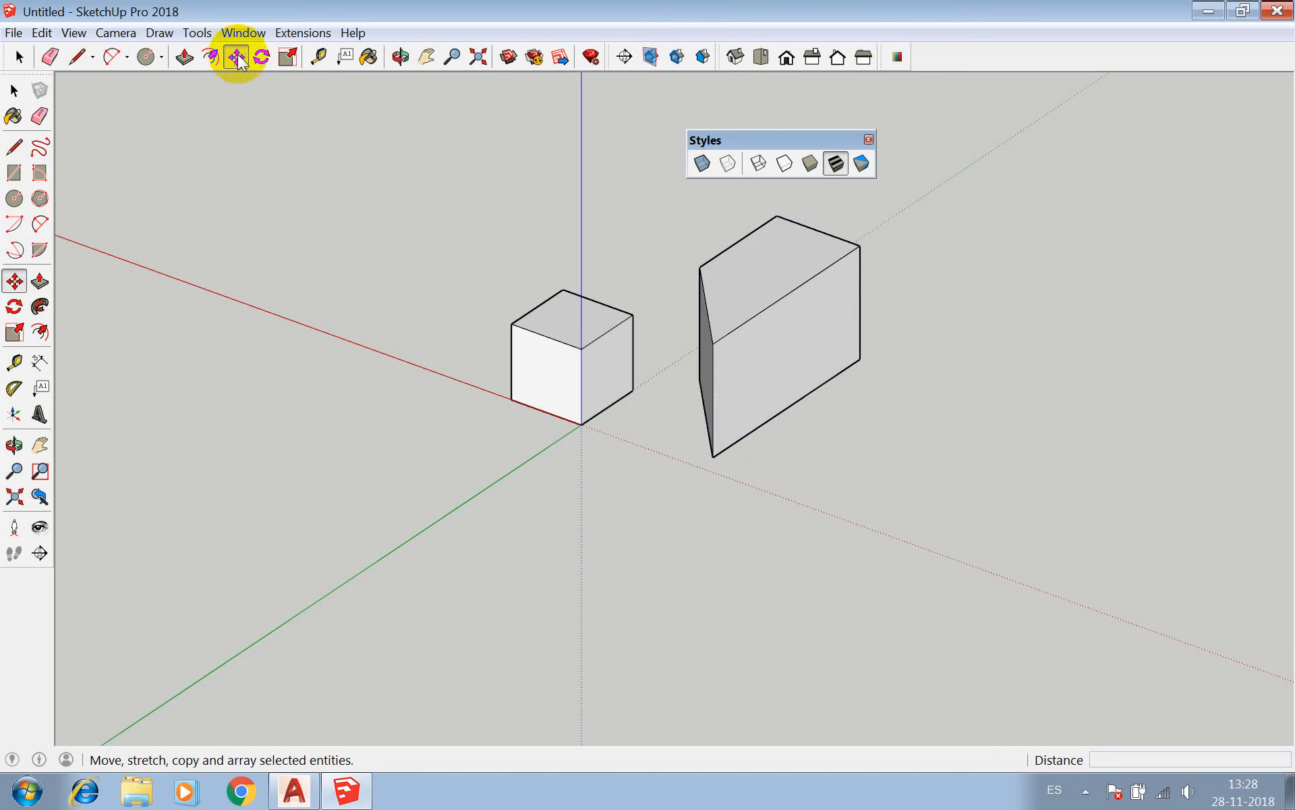
pyautogui.press('space')
pyautogui.moveTo(922, 201); pyautogui.dragTo(672, 499)
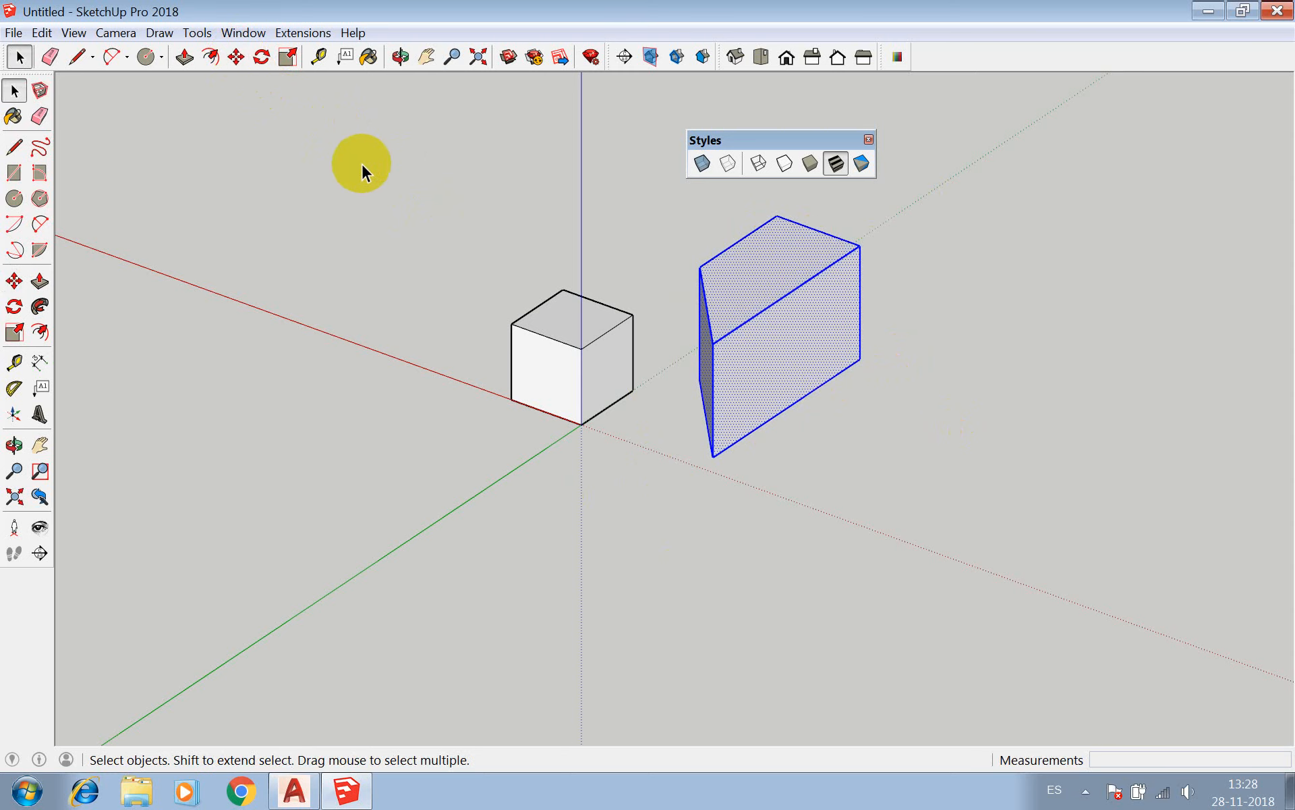
pyautogui.click(236, 58)
pyautogui.press('Escape')
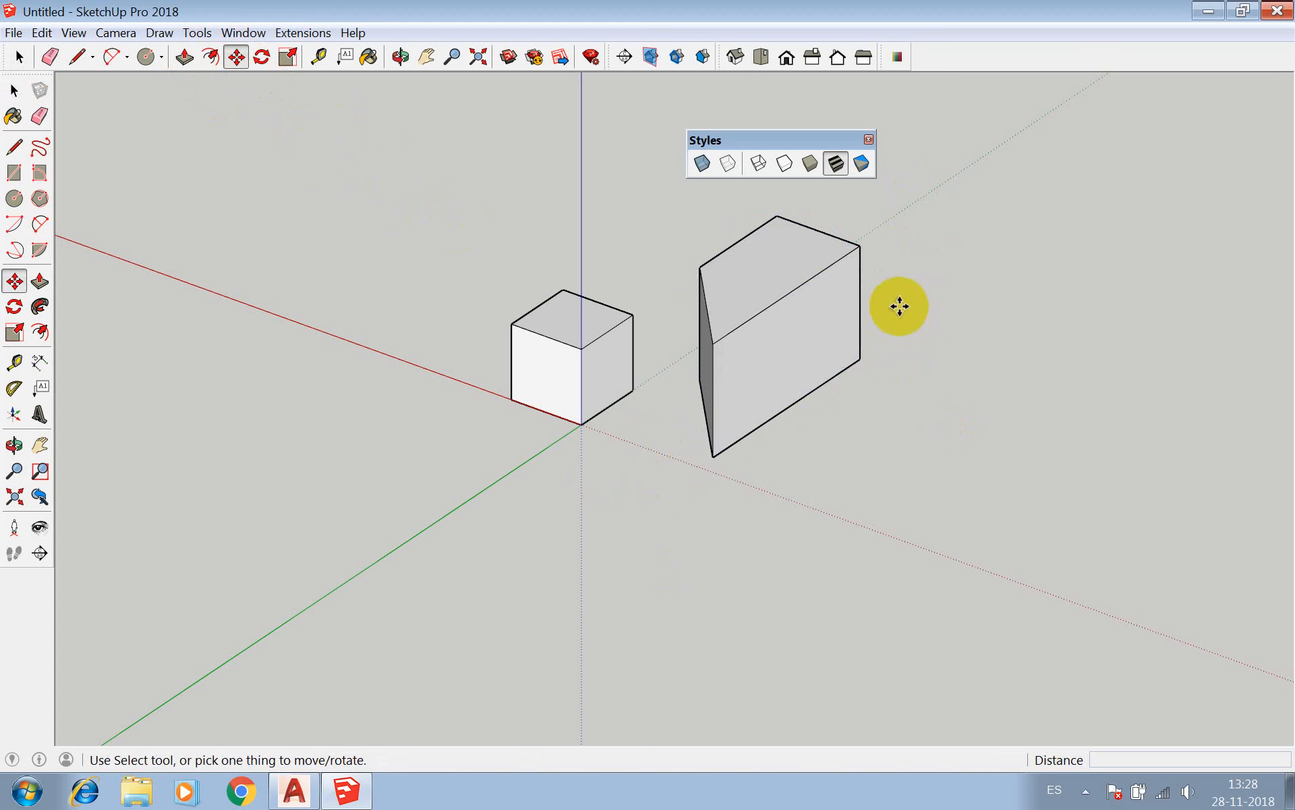
# Select the whole four-sided solid and move it by its lowest corner onto the cube's top corner above the dotted green axis.
pyautogui.press('space')
pyautogui.moveTo(930, 207); pyautogui.dragTo(689, 524)
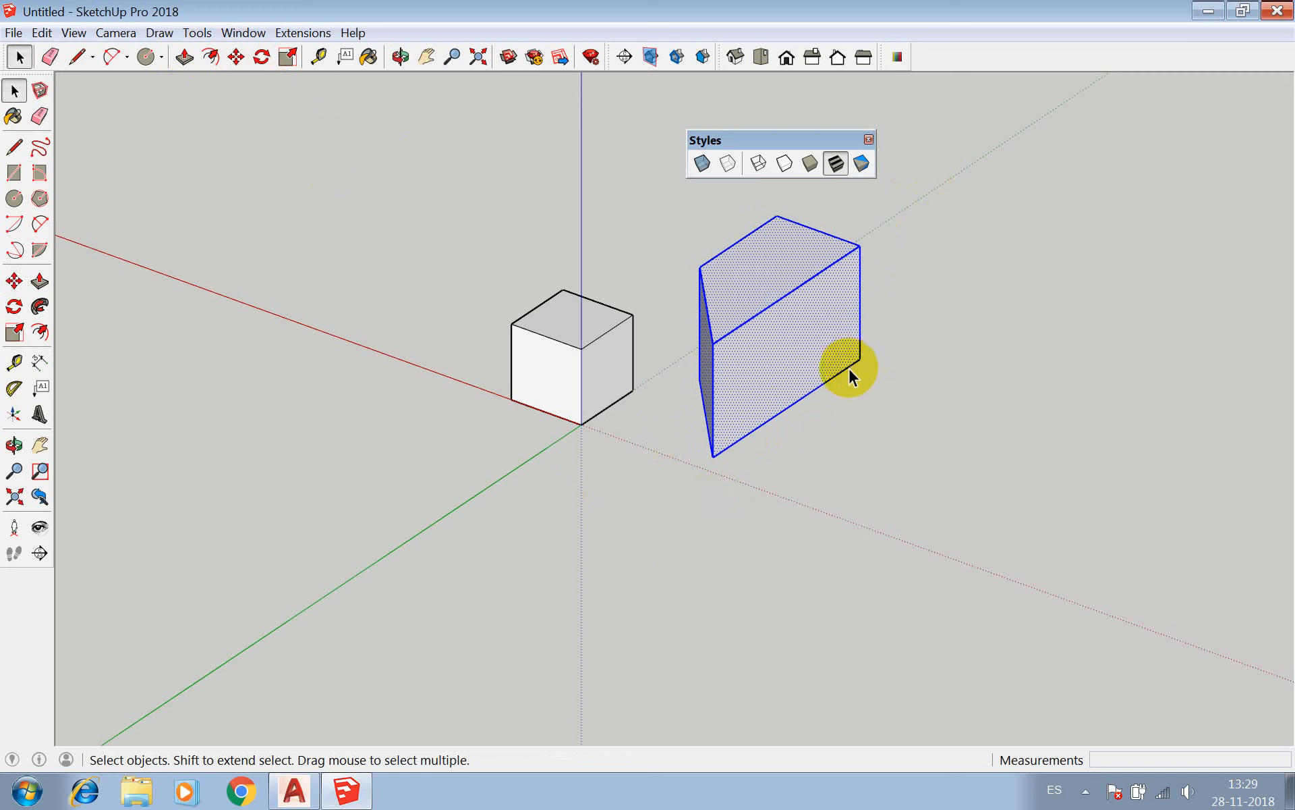
pyautogui.press('m')
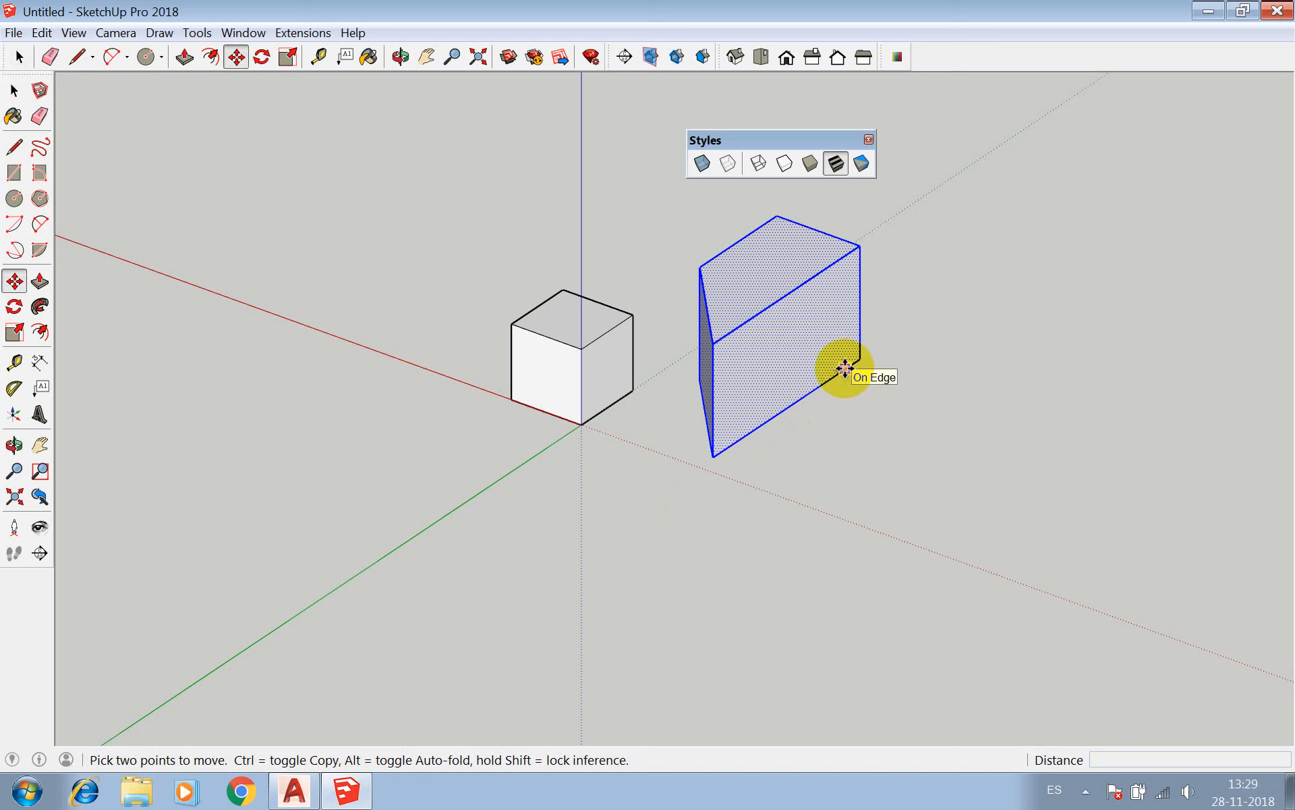
pyautogui.click(714, 457)
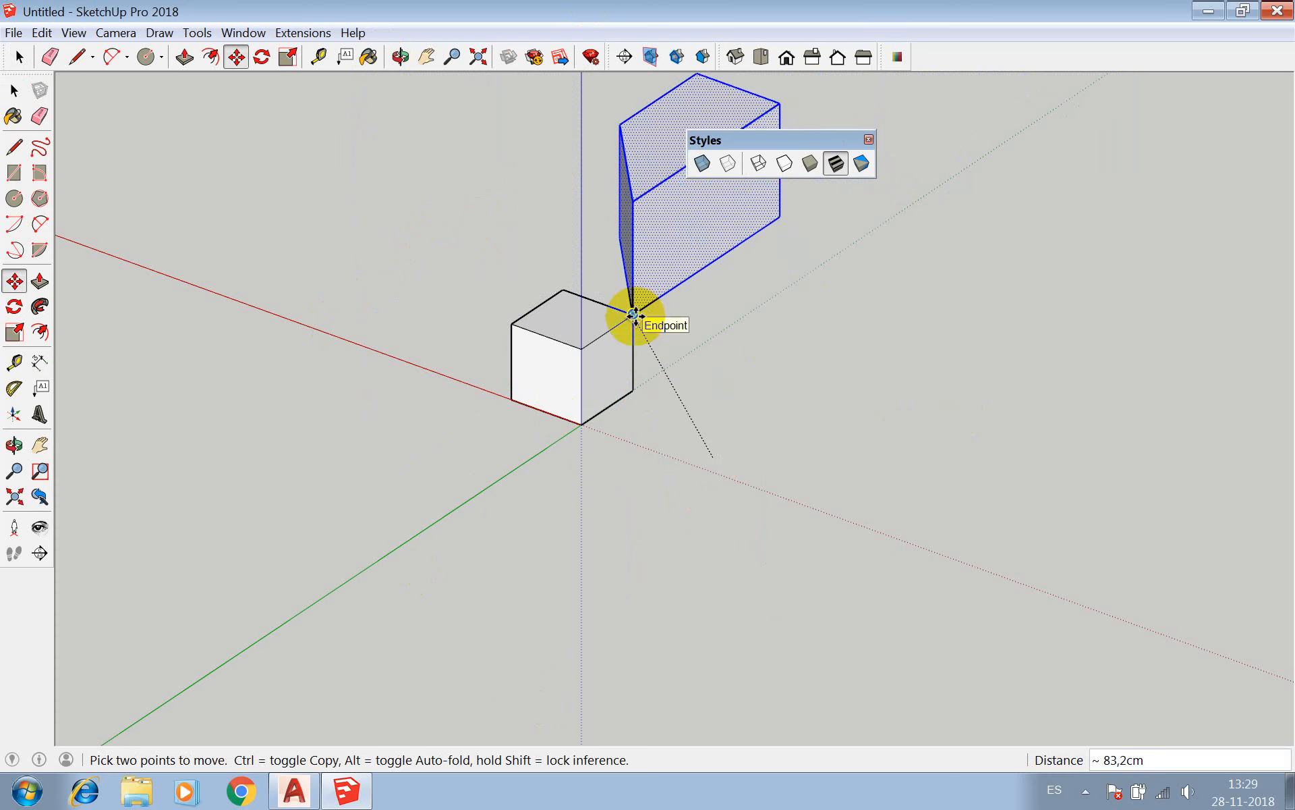
pyautogui.click(633, 315)
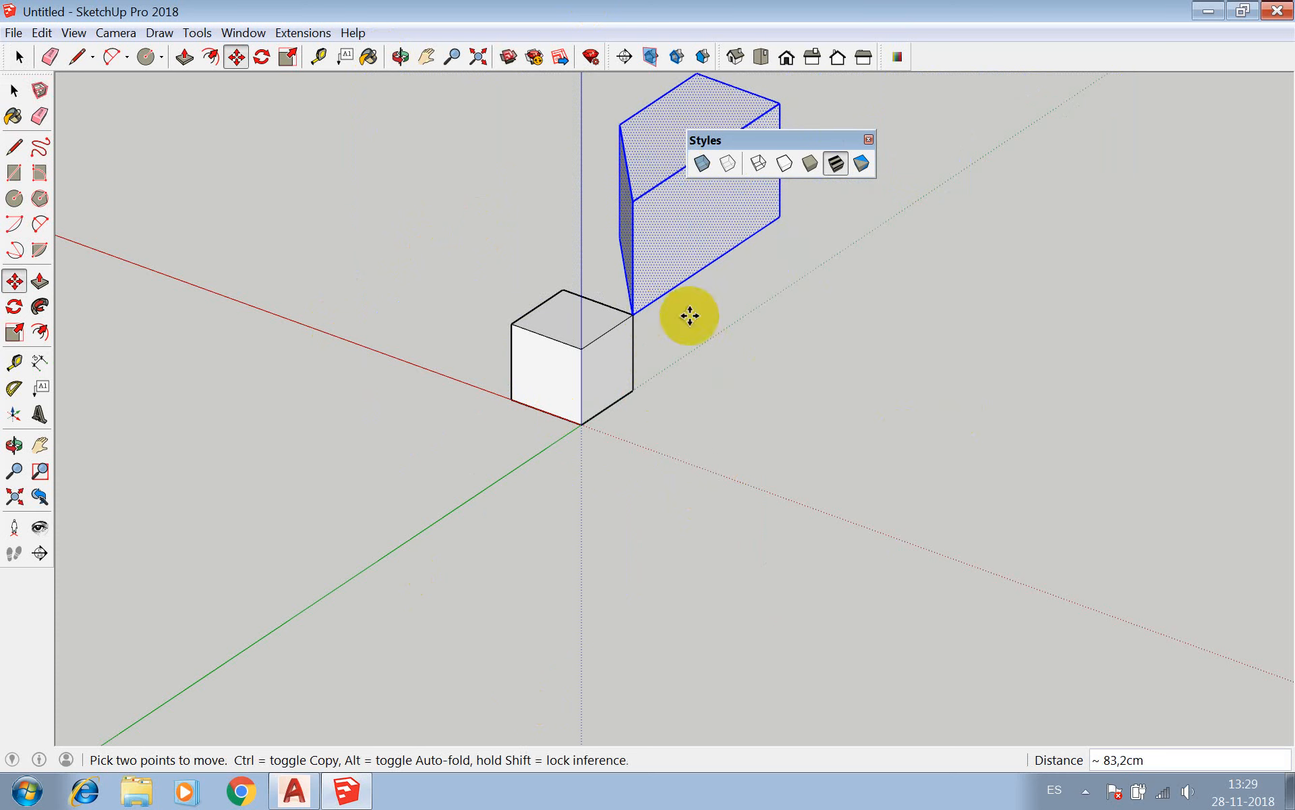
# Try to move the selected solid upward by the corner it shares with the cube.
pyautogui.click(634, 313)
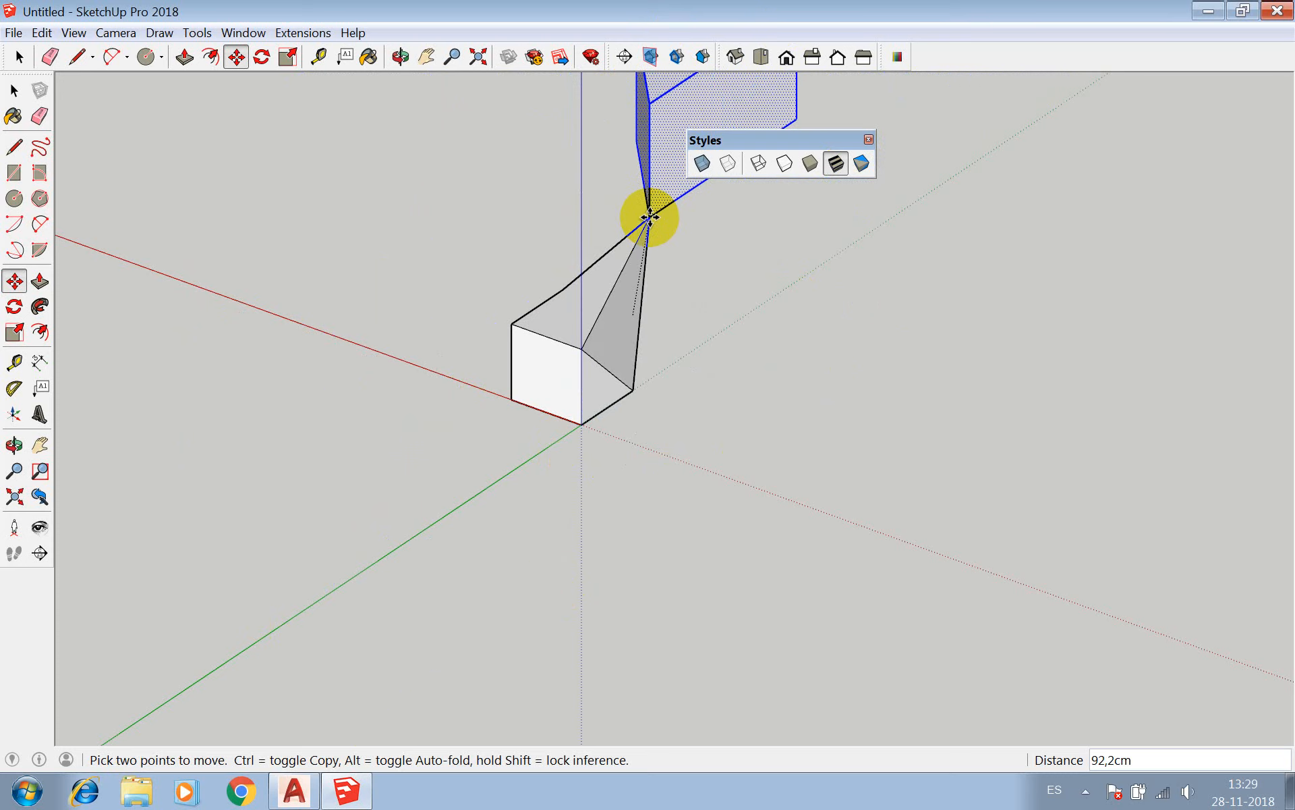
pyautogui.press('Escape')
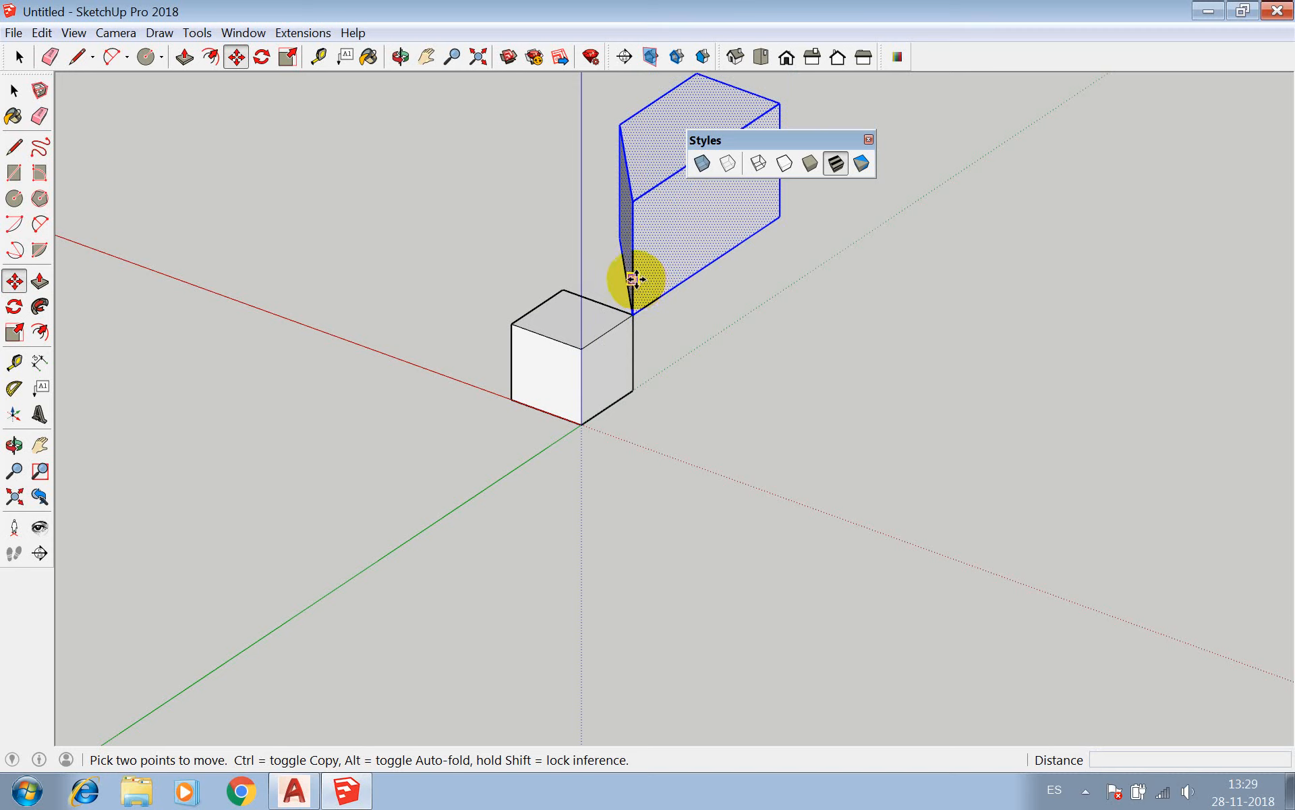
pyautogui.press('Escape')
# Undo the move that placed the four-sided solid on the cube's corner.
pyautogui.press('z')
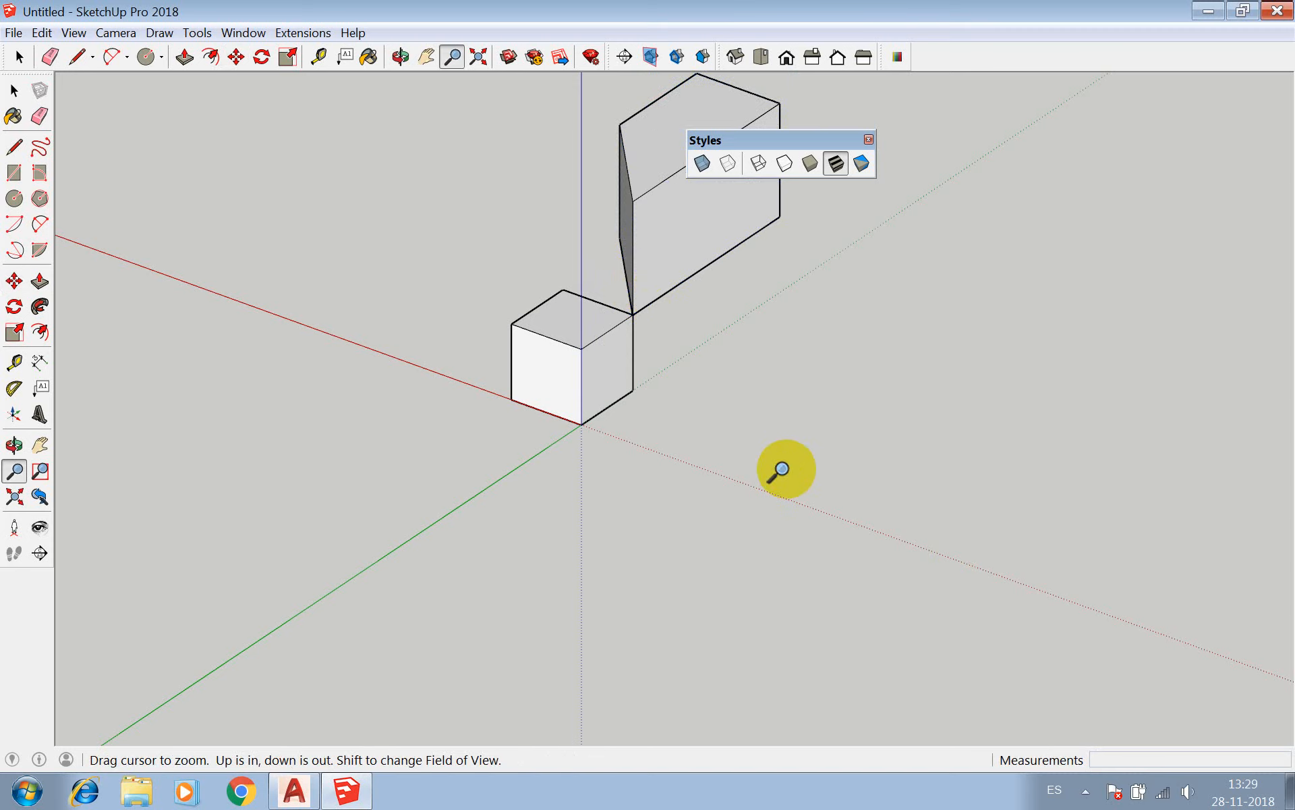
pyautogui.press('m')
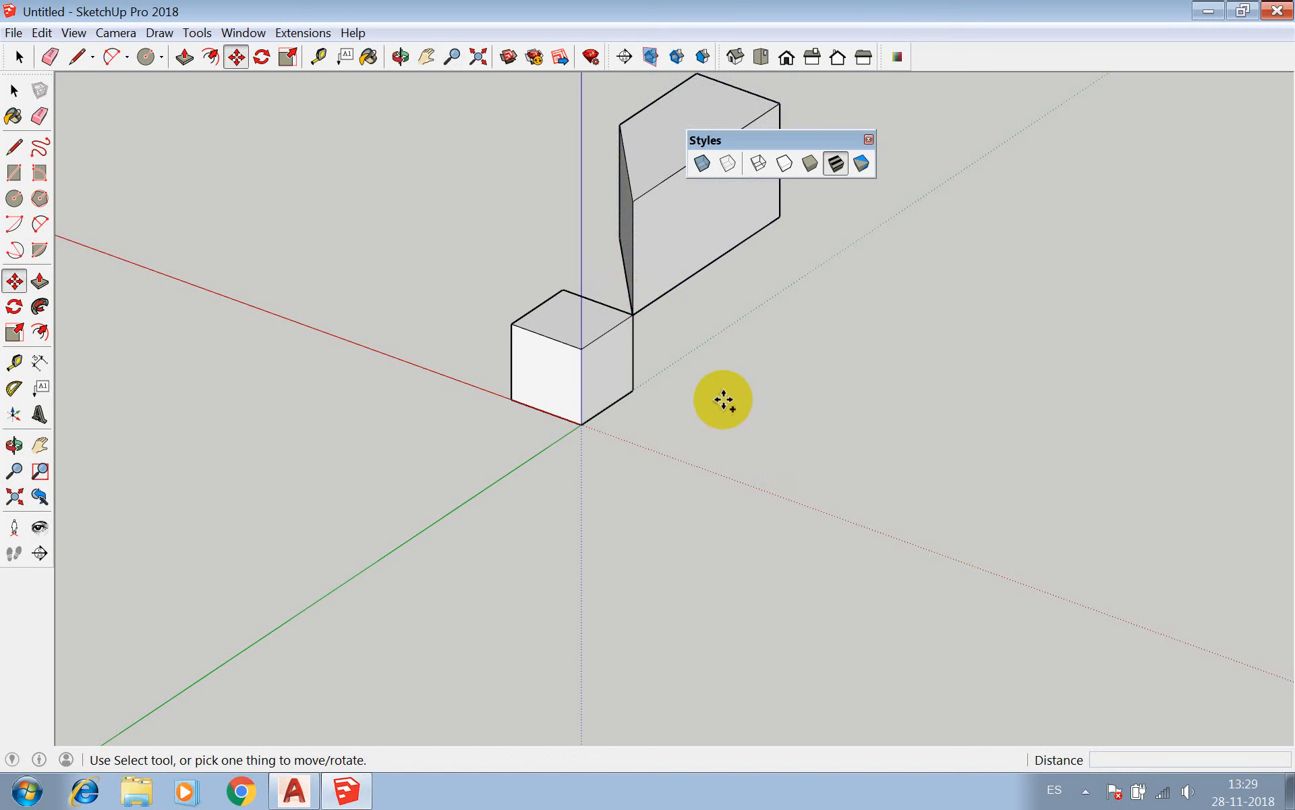
pyautogui.hotkey('ctrl', 'z')
pyautogui.press('space')
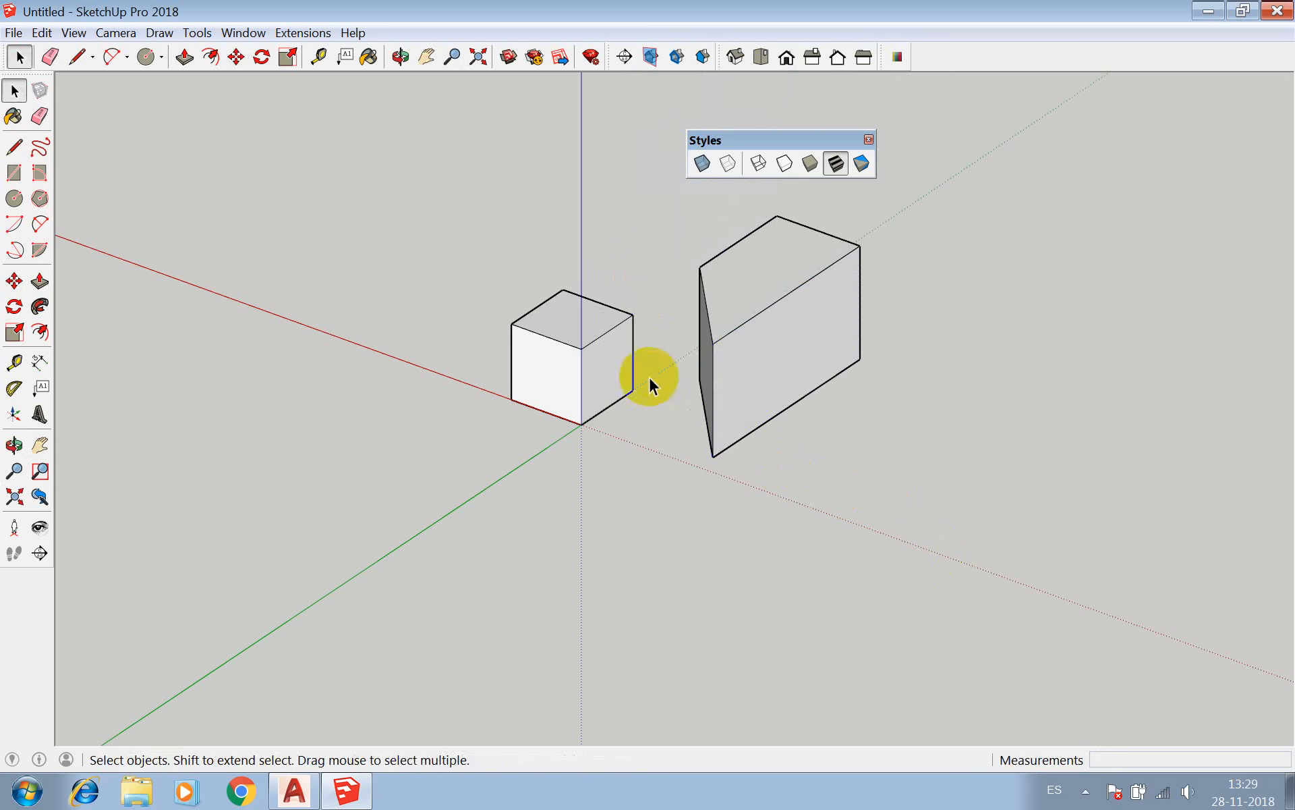
# Select all faces and edges of the cube and make them a component with the default settings.
pyautogui.tripleClick(604, 356)
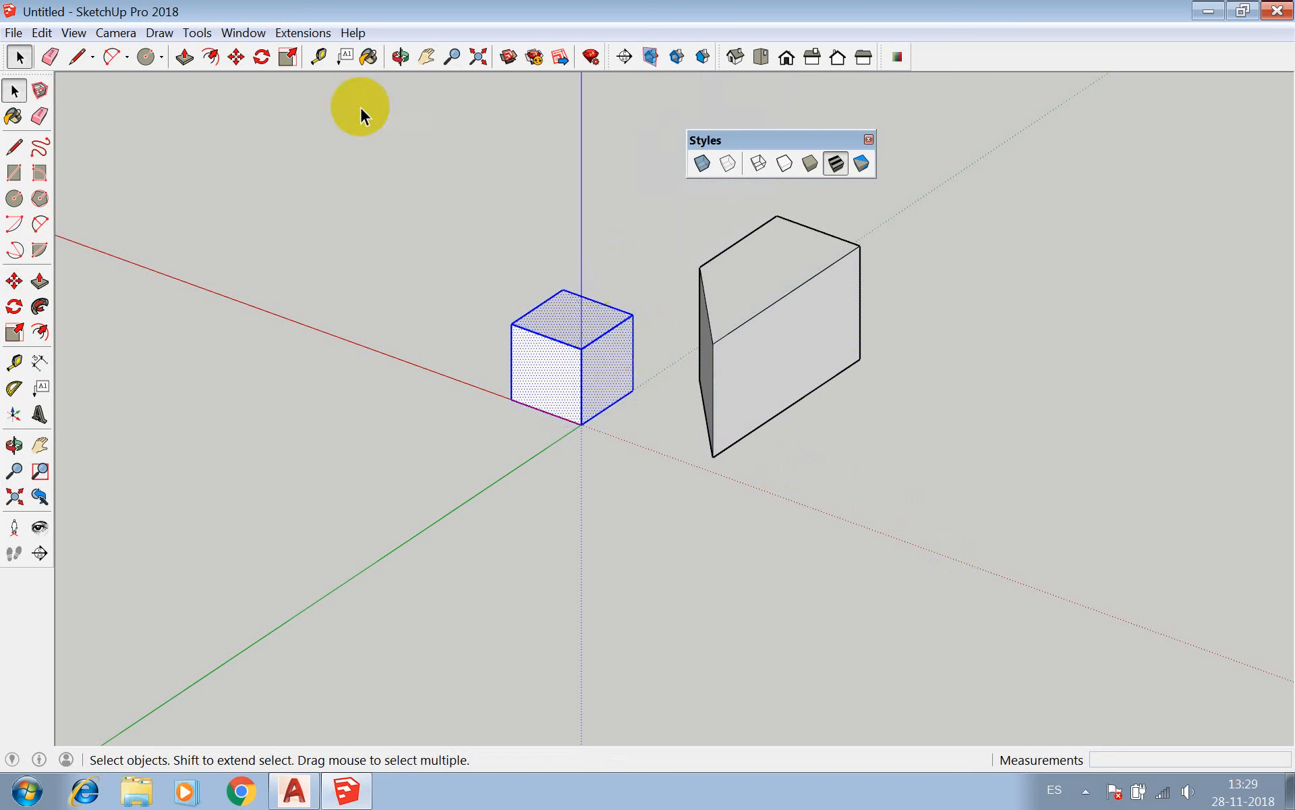
pyautogui.rightClick(560, 358)
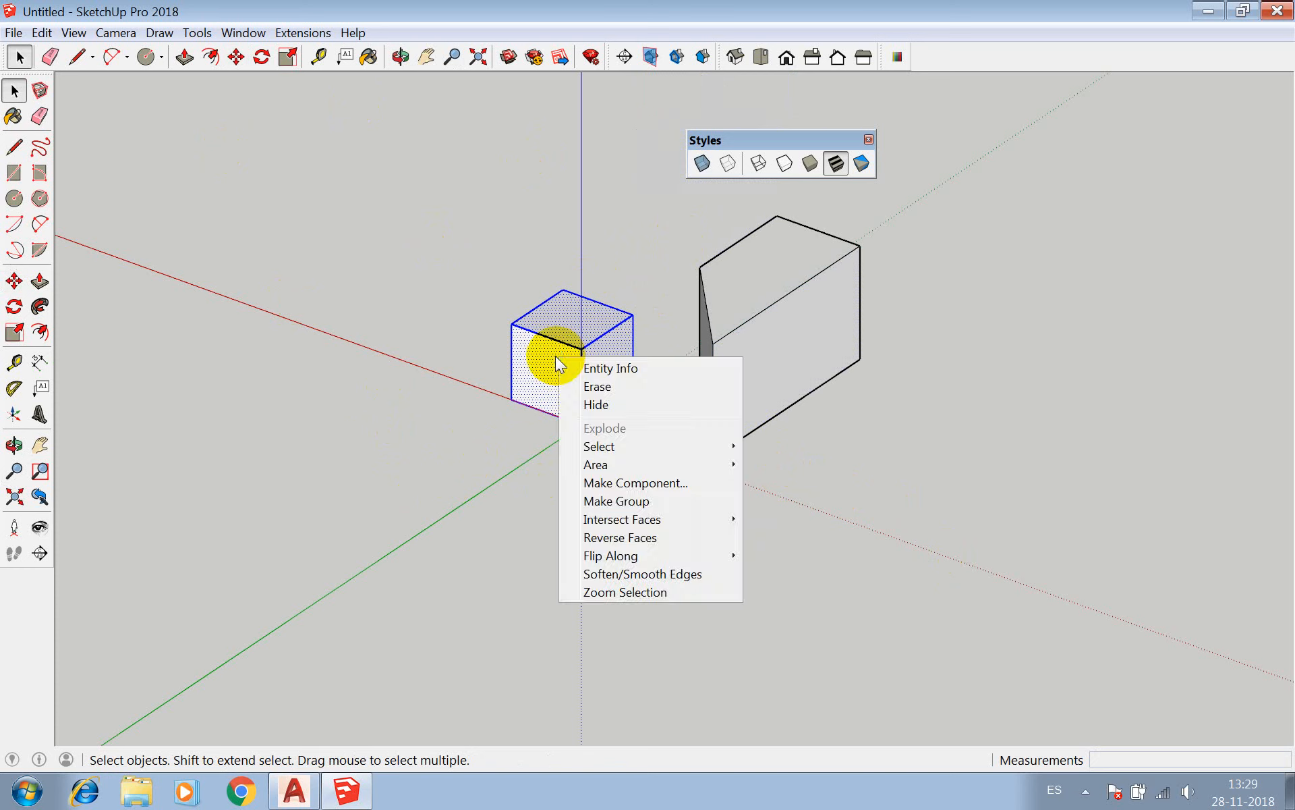
pyautogui.click(650, 484)
pyautogui.click(572, 599)
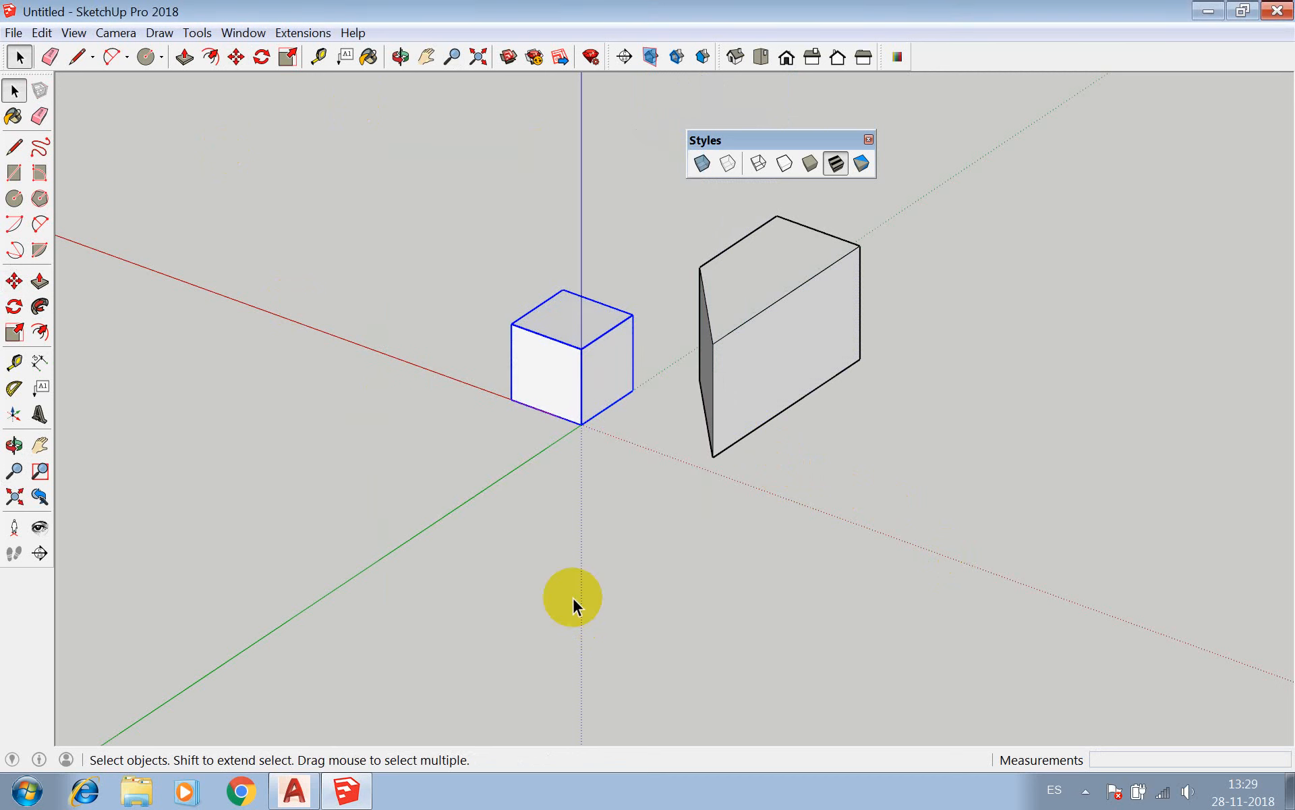
# Select all connected geometry of the four-sided solid and make it a component named Component#2.
pyautogui.tripleClick(727, 340)
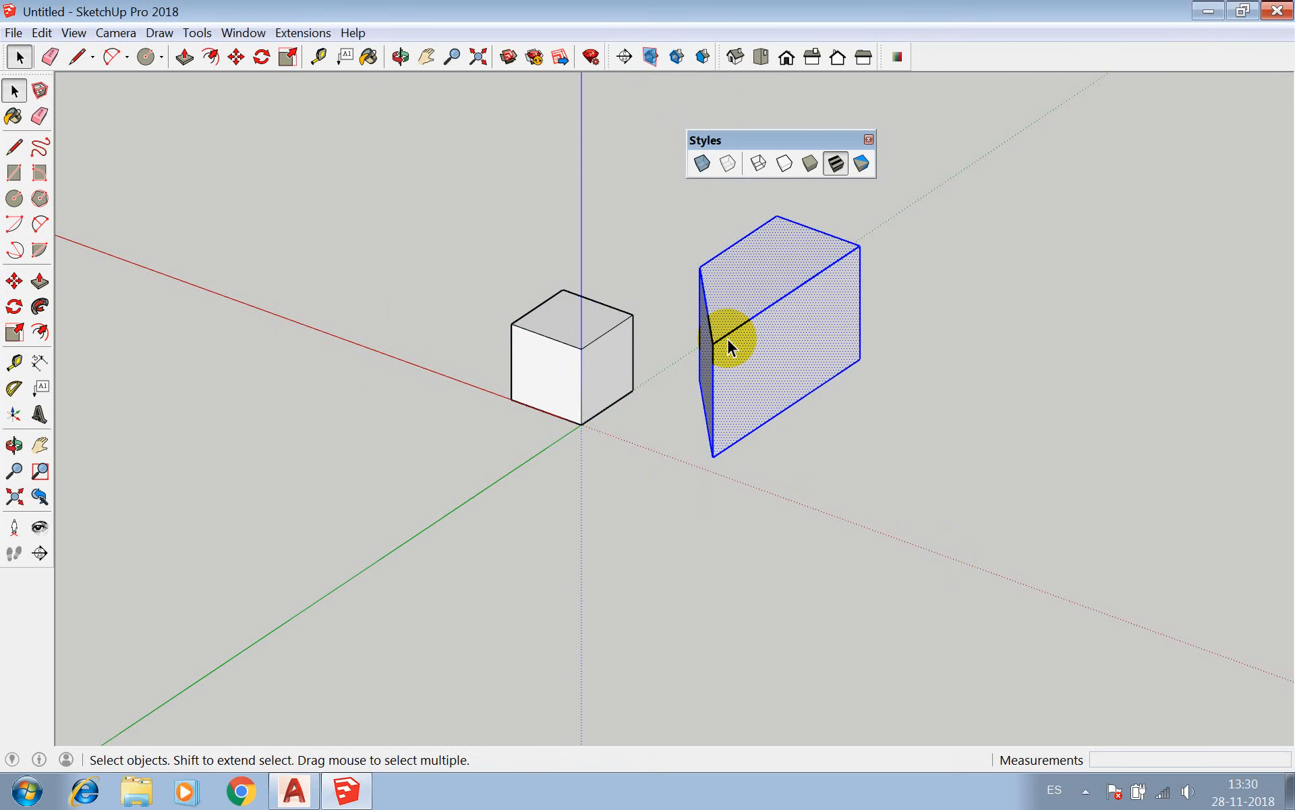
pyautogui.rightClick(727, 339)
pyautogui.click(770, 464)
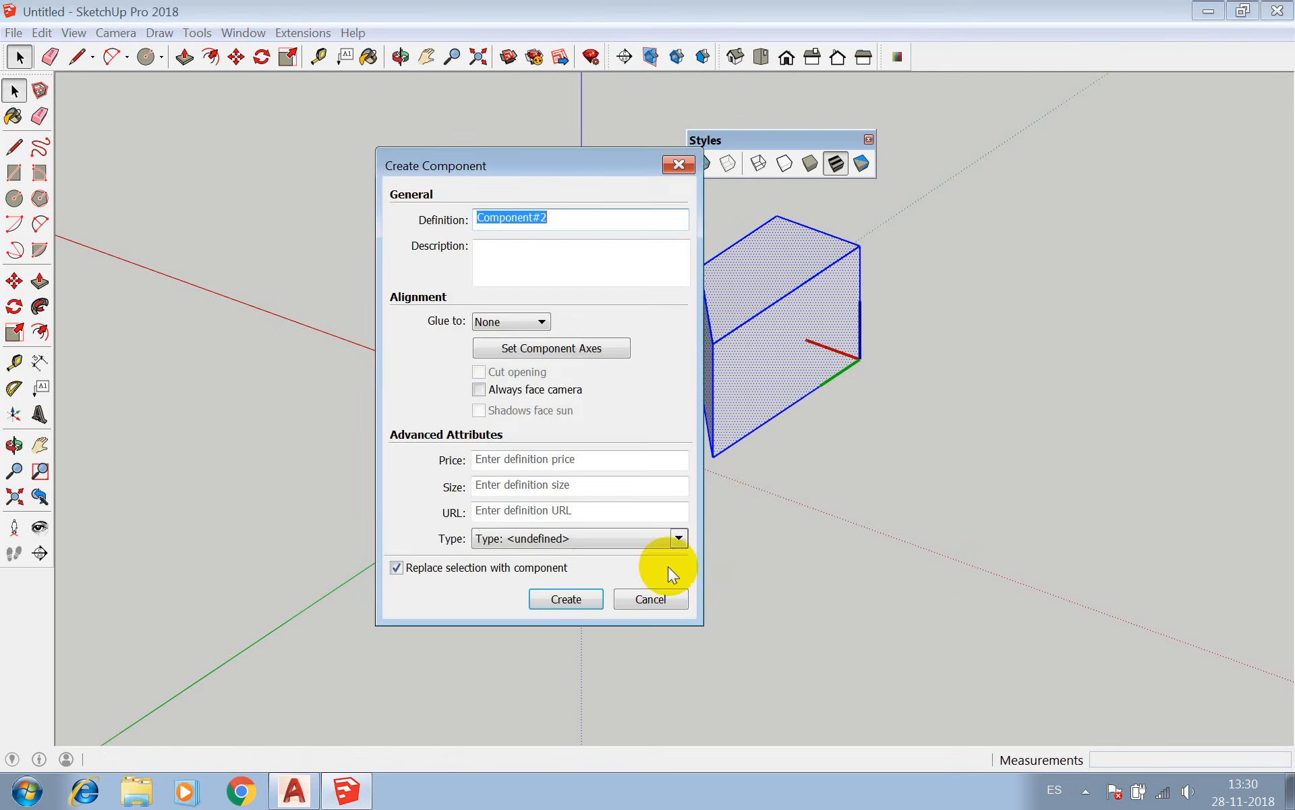
pyautogui.click(571, 599)
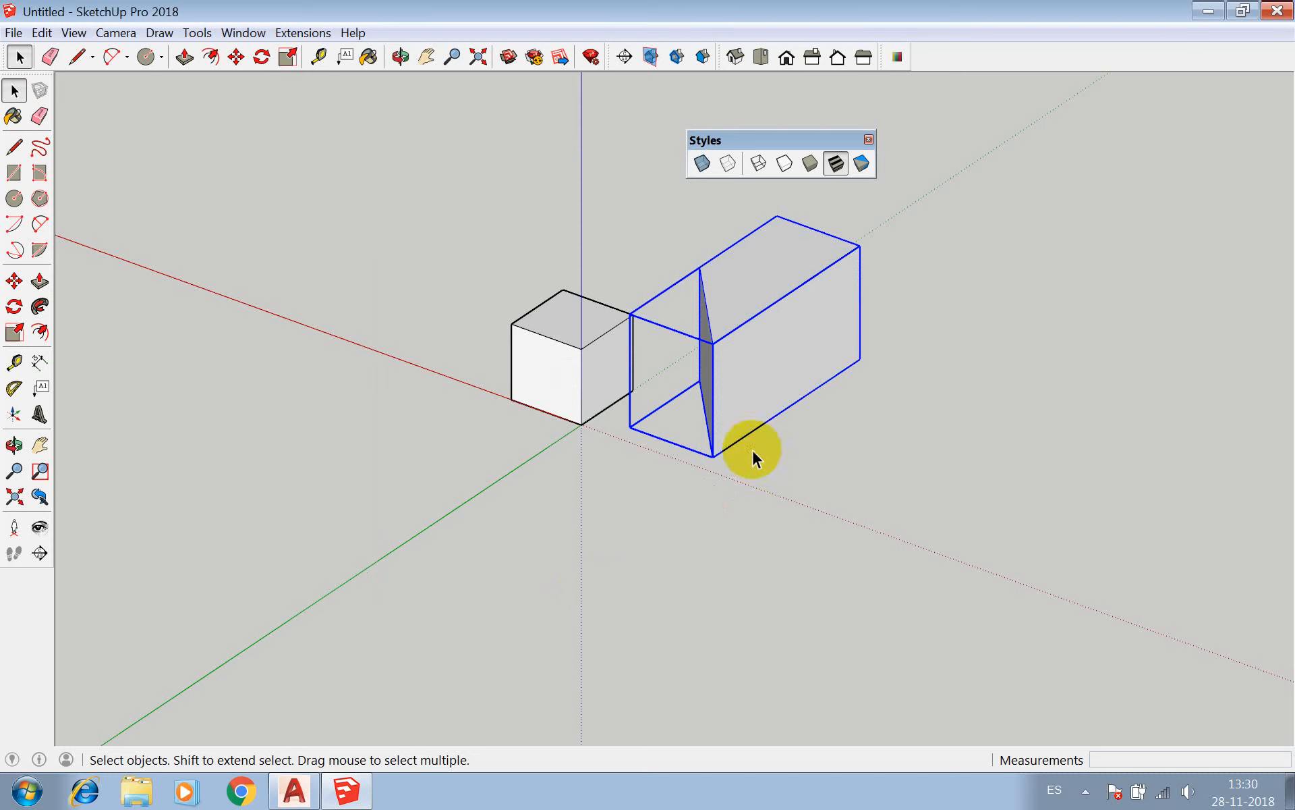
# Clear the selection and select the four-sided component as a single object.
pyautogui.press('m')
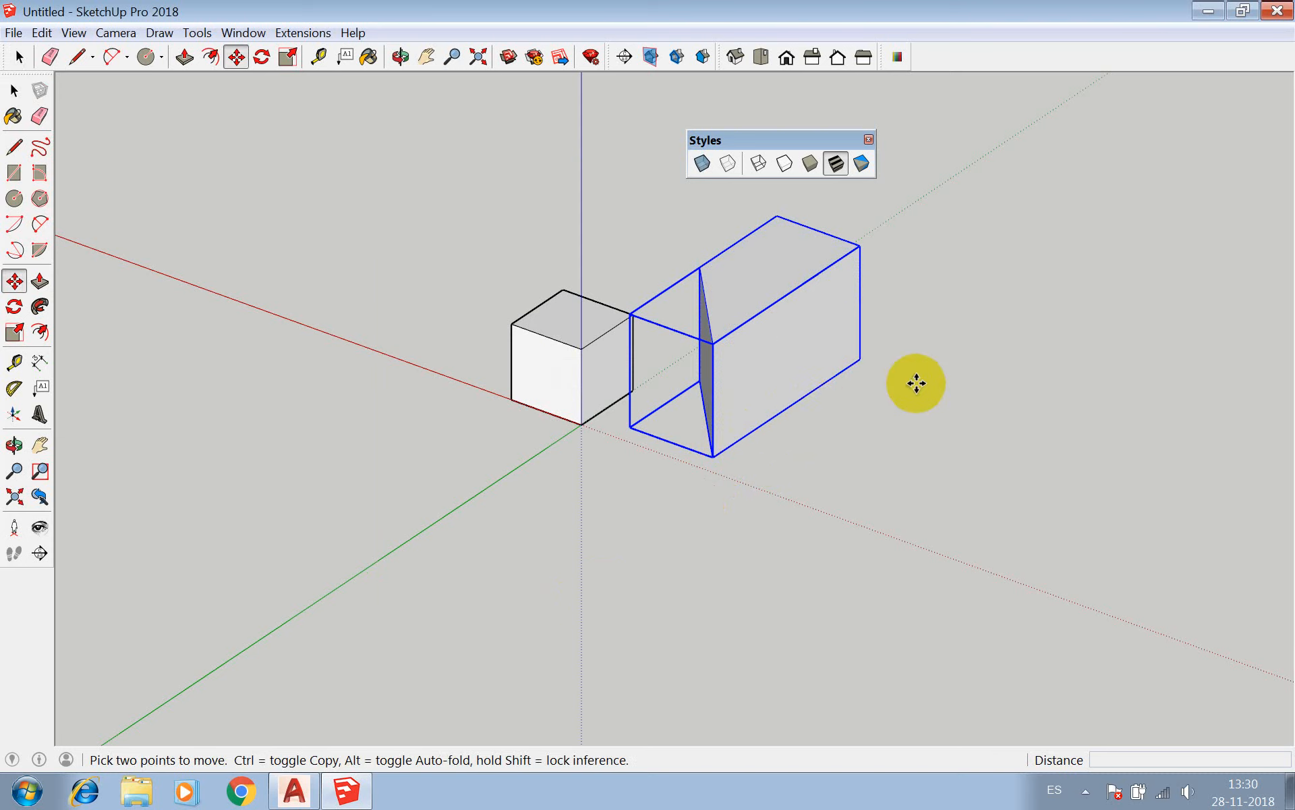
pyautogui.press('space')
pyautogui.click(931, 357)
pyautogui.click(838, 280)
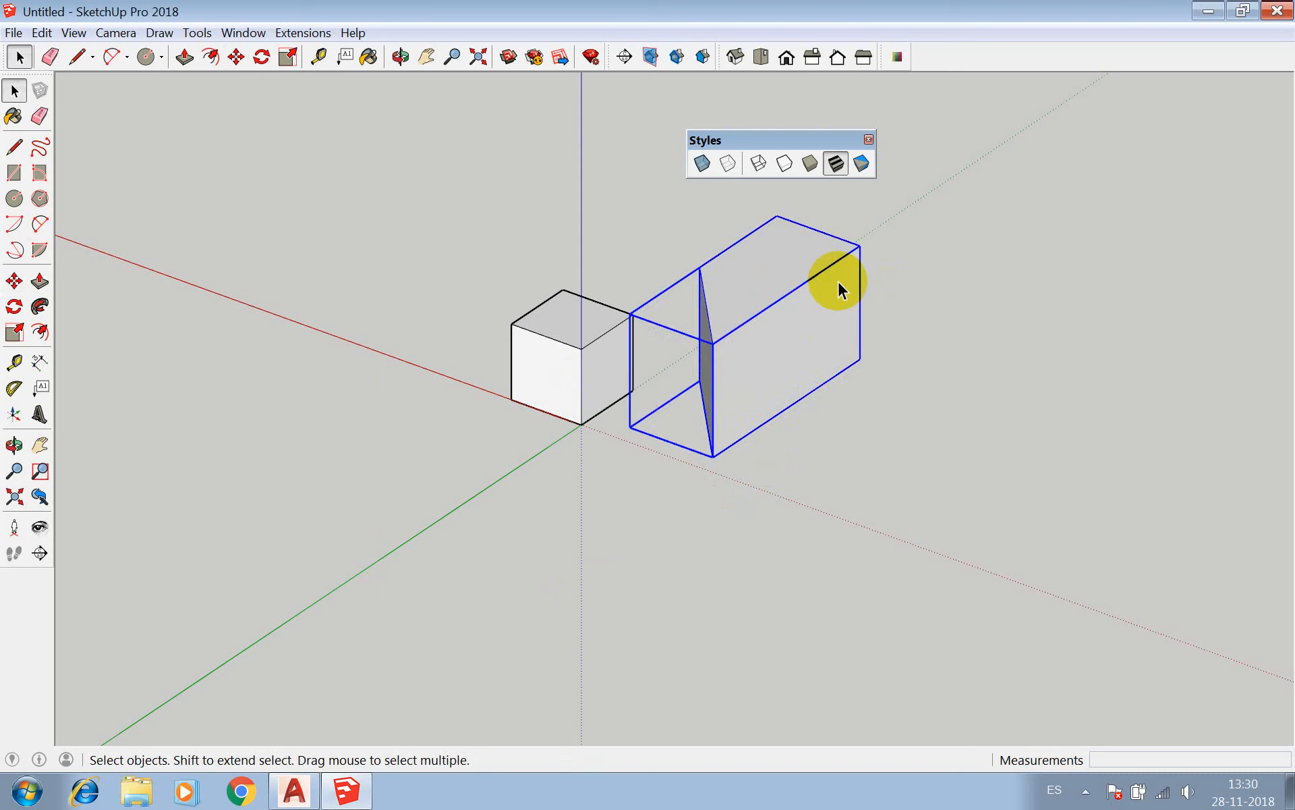
pyautogui.click(947, 261)
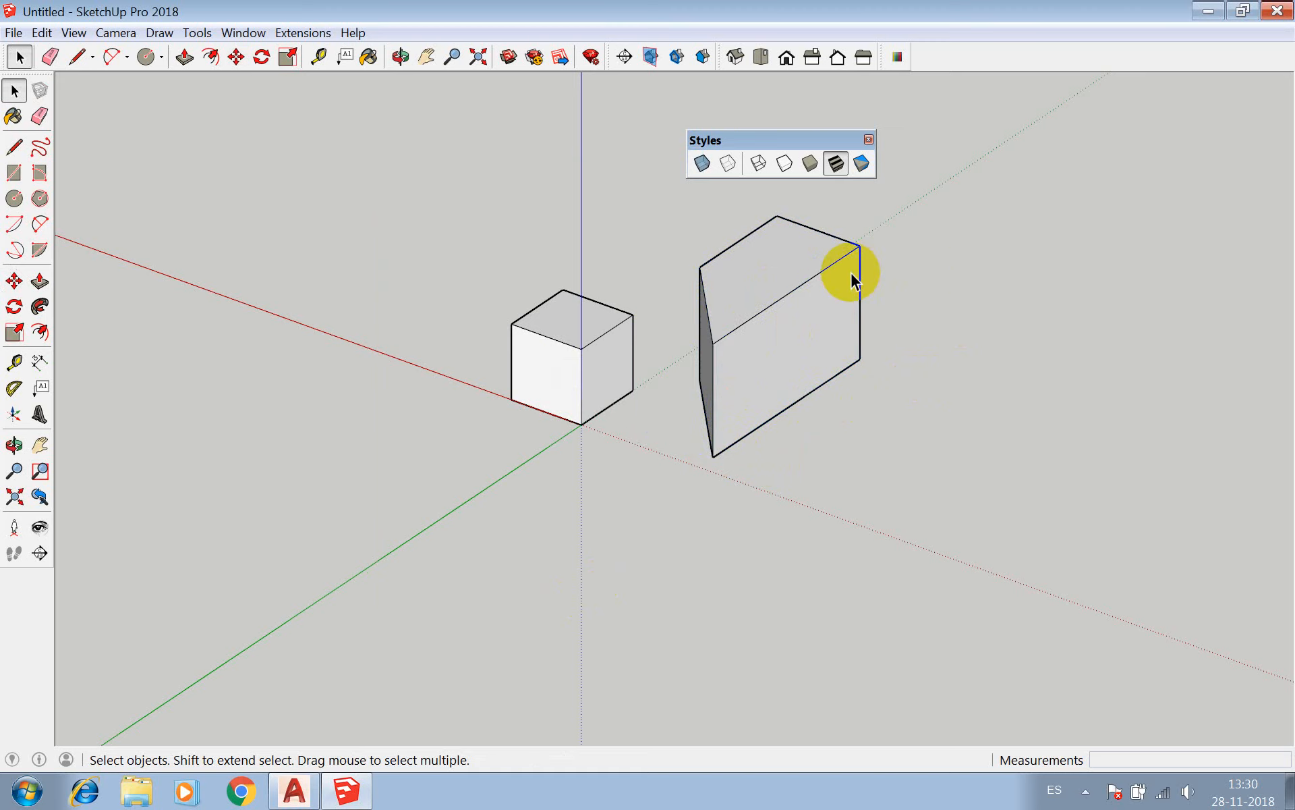
pyautogui.click(849, 278)
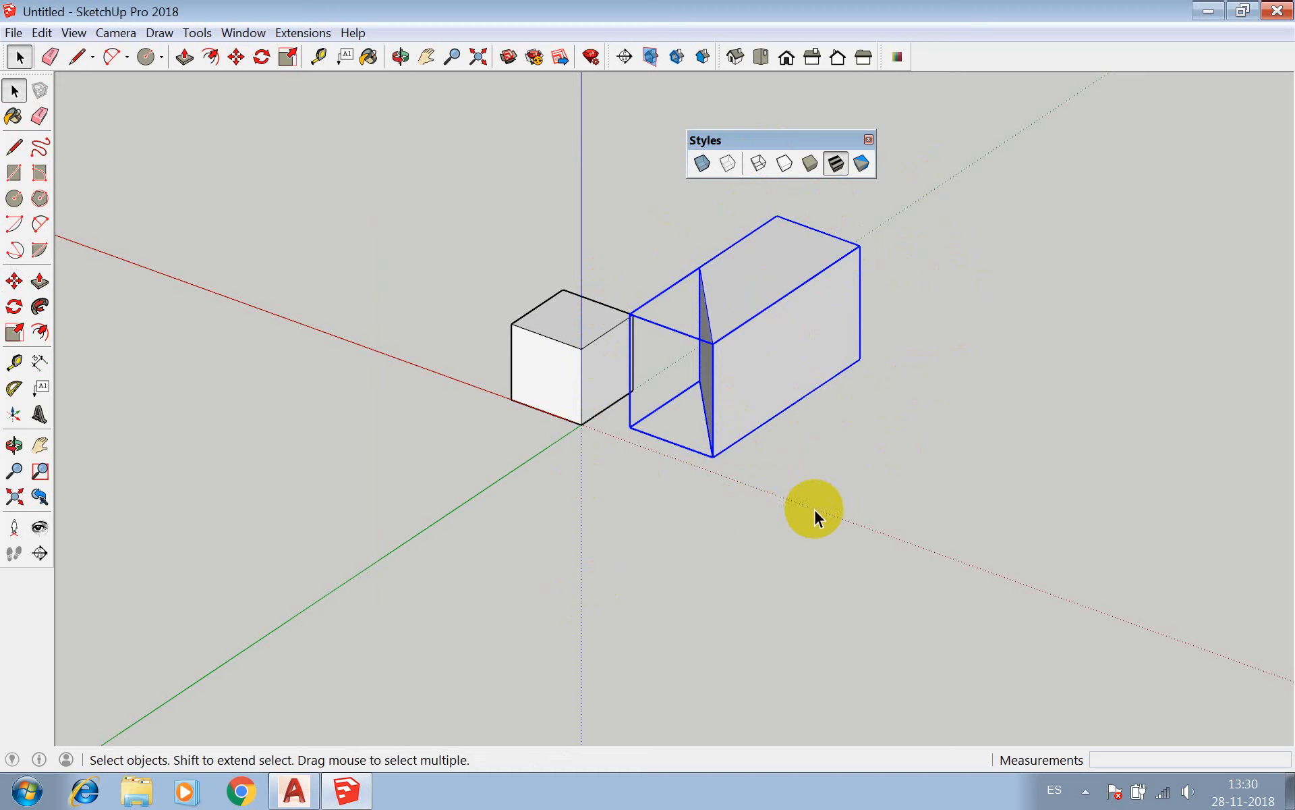
pyautogui.click(257, 32)
pyautogui.moveTo(293, 31)
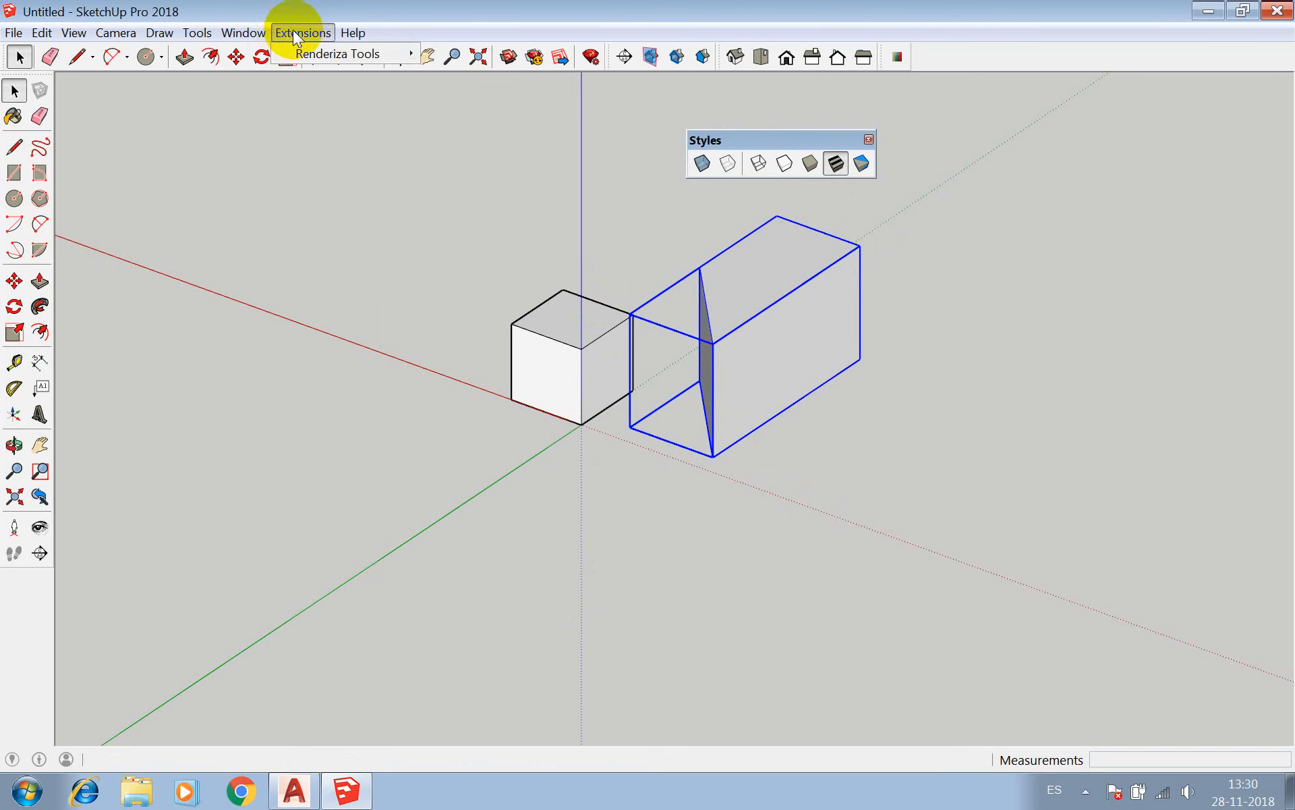
pyautogui.moveTo(231, 37)
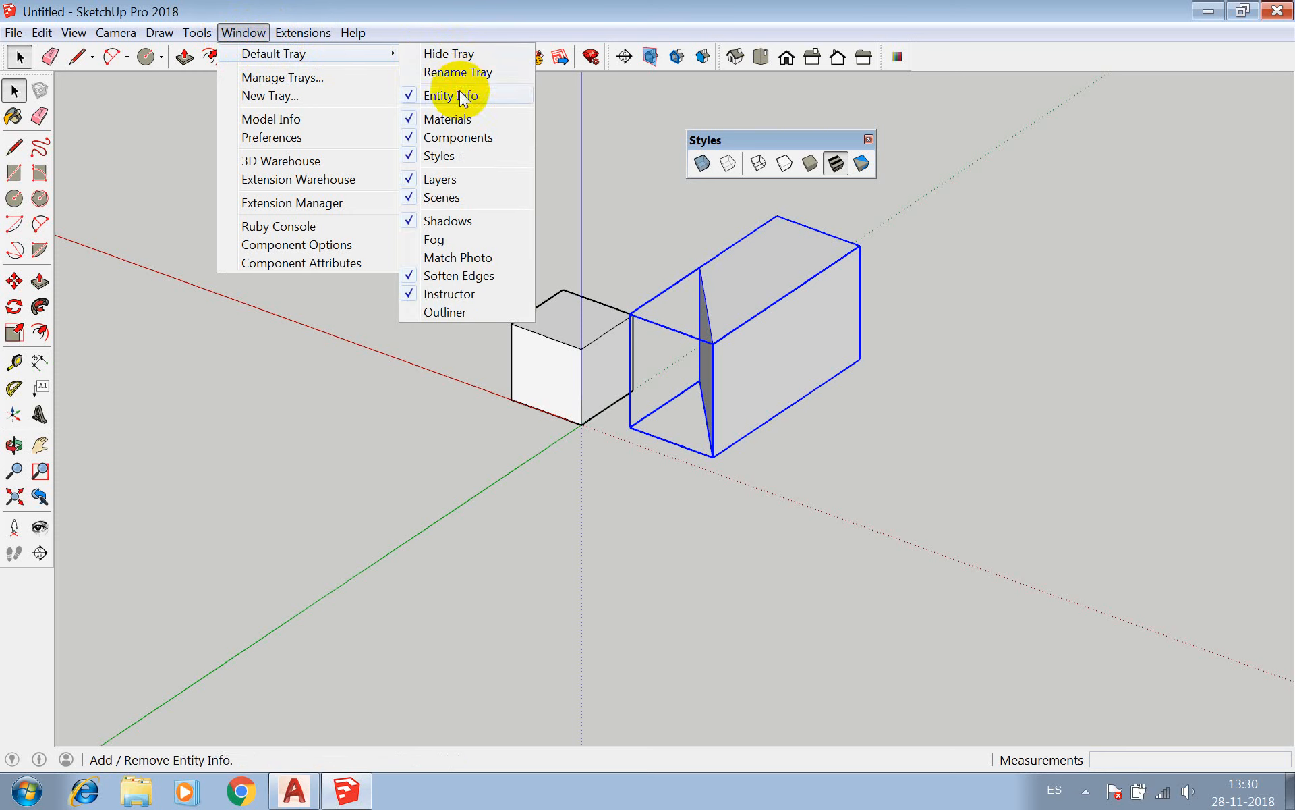
pyautogui.click(688, 18)
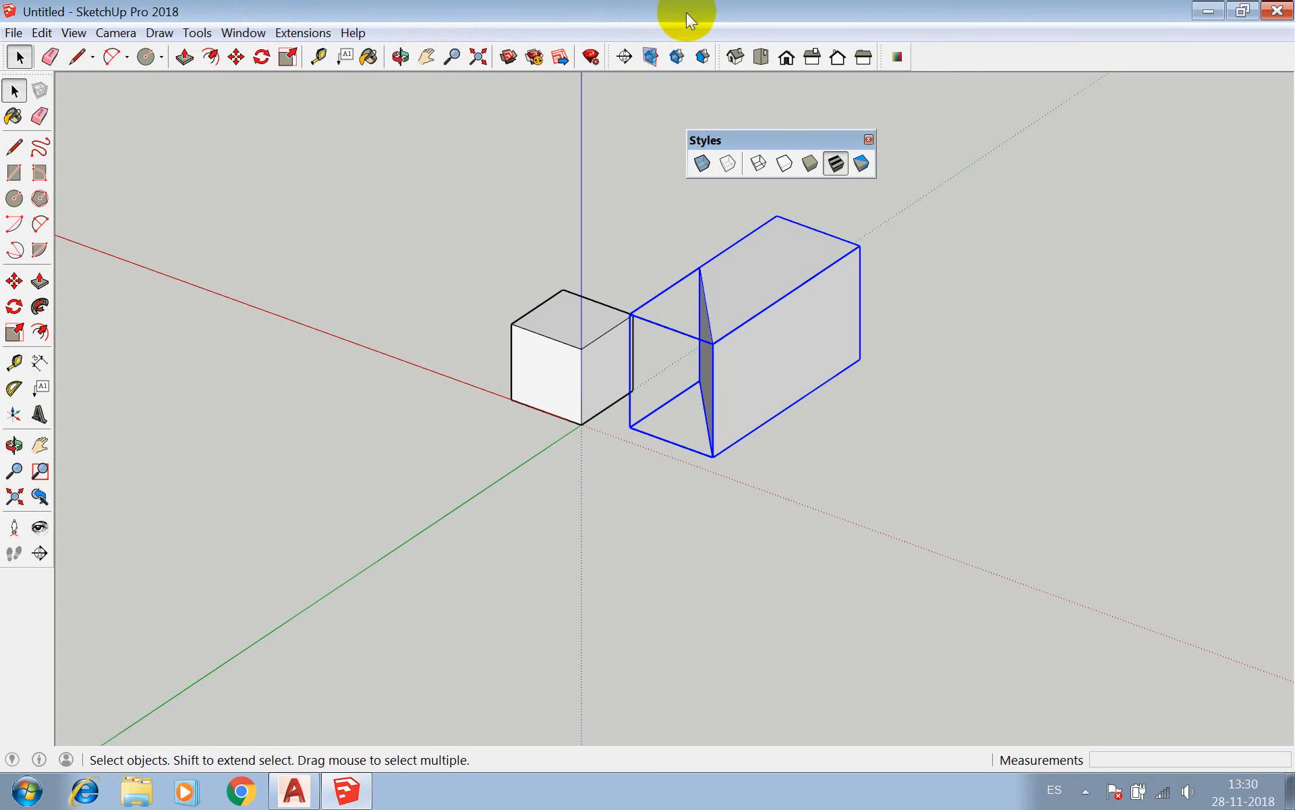
# Shrink and reposition the SketchUp window on the desktop, with the AutoCAD window behind it minimized.
pyautogui.moveTo(689, 18)
pyautogui.mouseDown()
pyautogui.moveTo(398, 38)
pyautogui.moveTo(392, 435)
pyautogui.mouseUp()
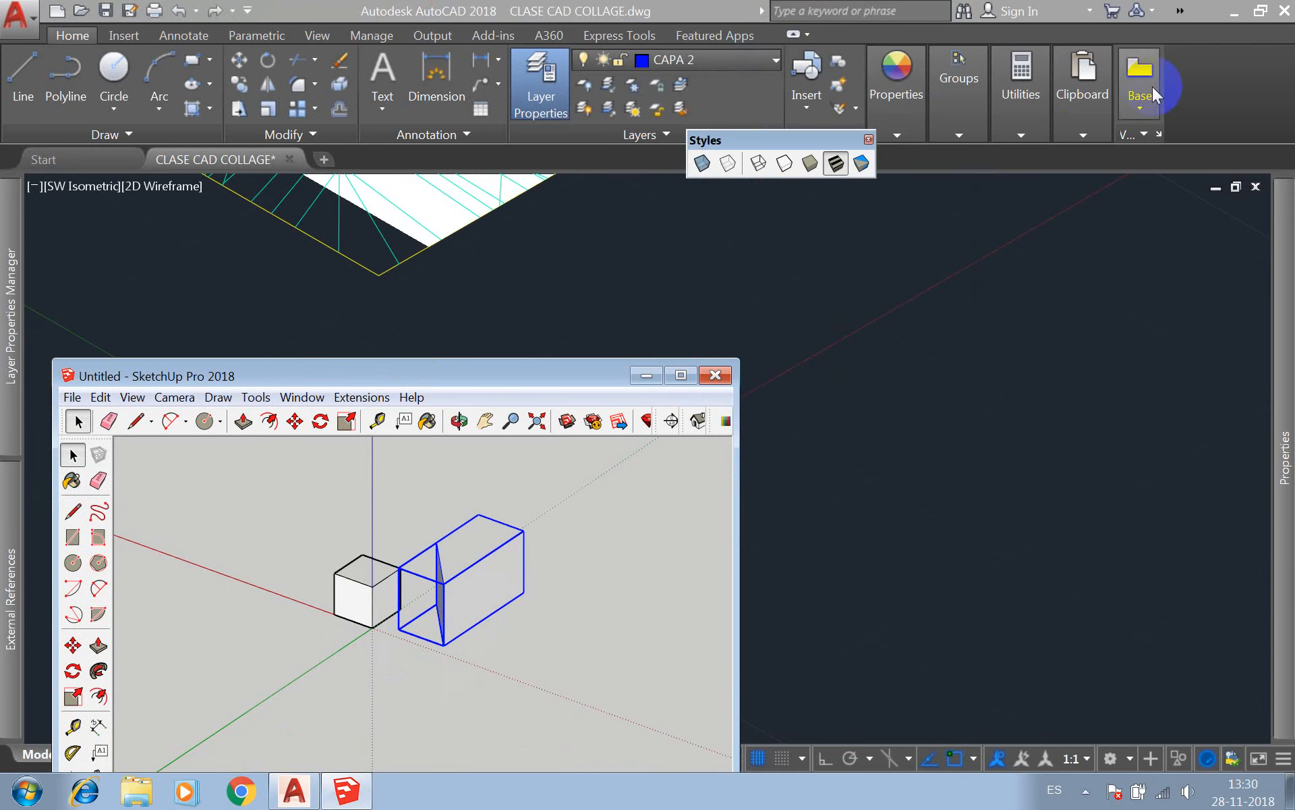
pyautogui.click(1235, 14)
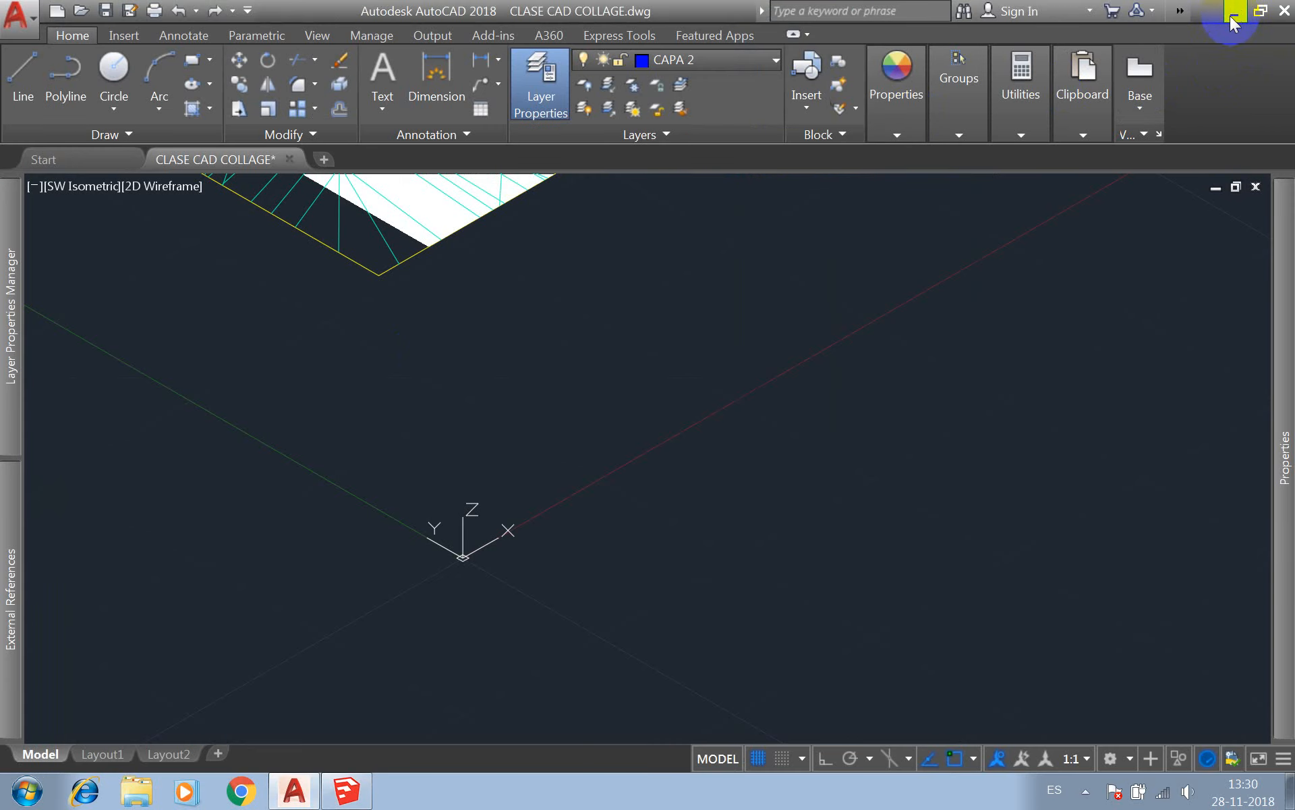
pyautogui.click(1230, 14)
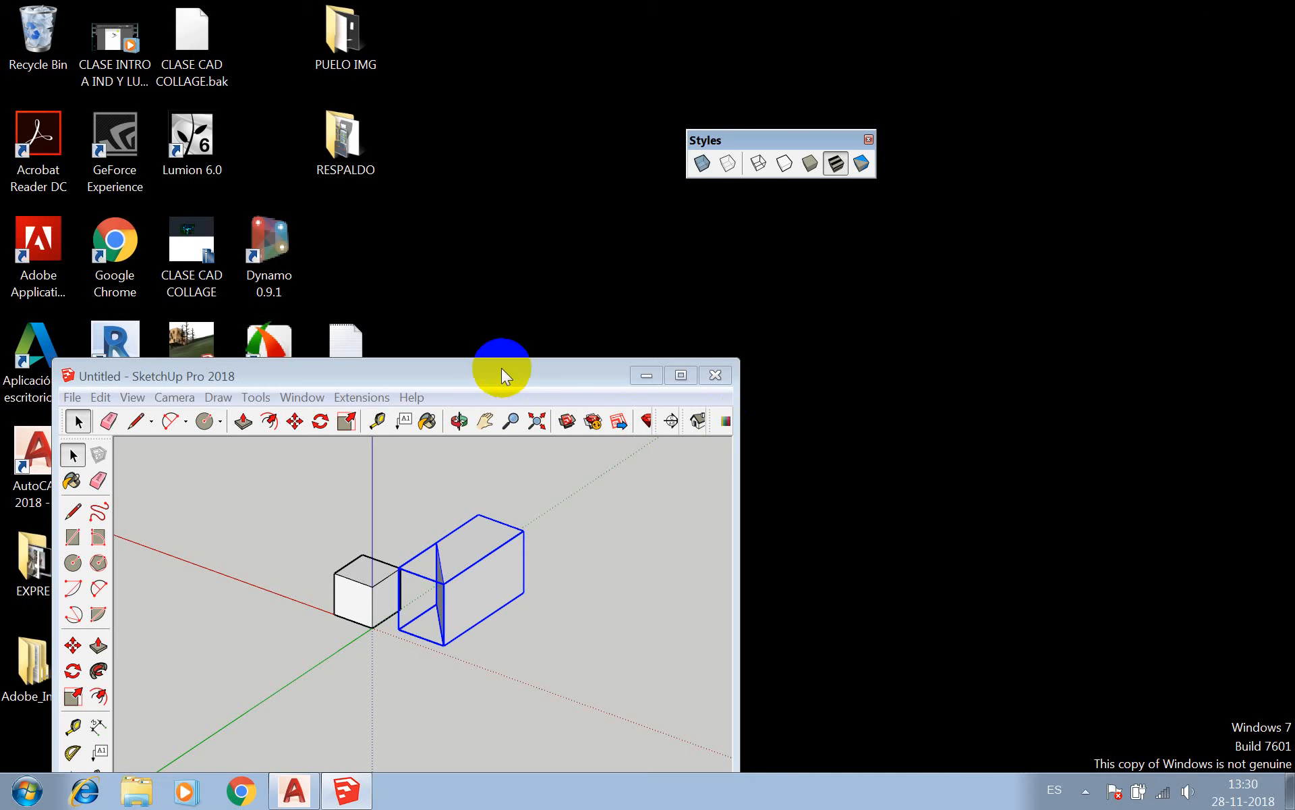
pyautogui.moveTo(506, 376)
pyautogui.mouseDown()
pyautogui.moveTo(721, 17)
pyautogui.moveTo(513, 67)
pyautogui.mouseUp()
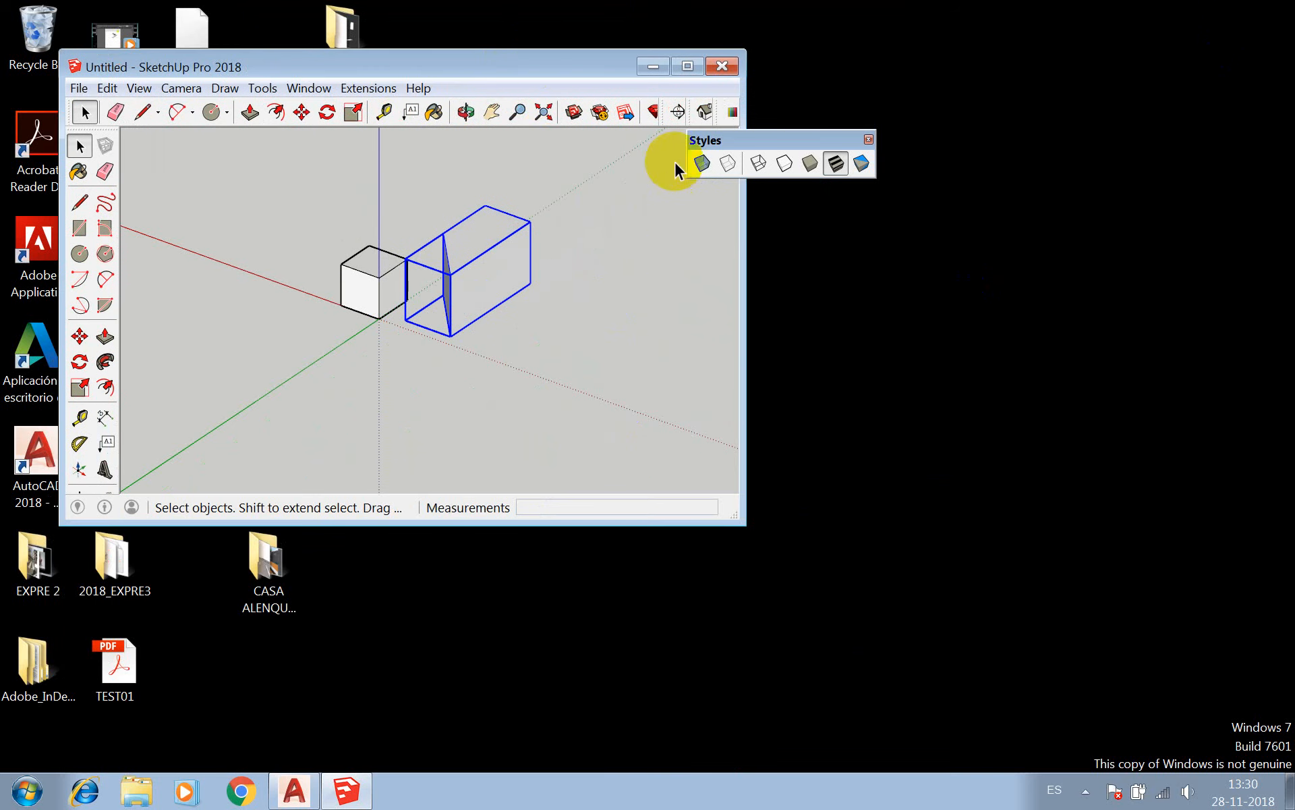
# Toggle Entity Info off and back on in the Default Tray, and maximize the SketchUp window.
pyautogui.click(314, 90)
pyautogui.moveTo(366, 112)
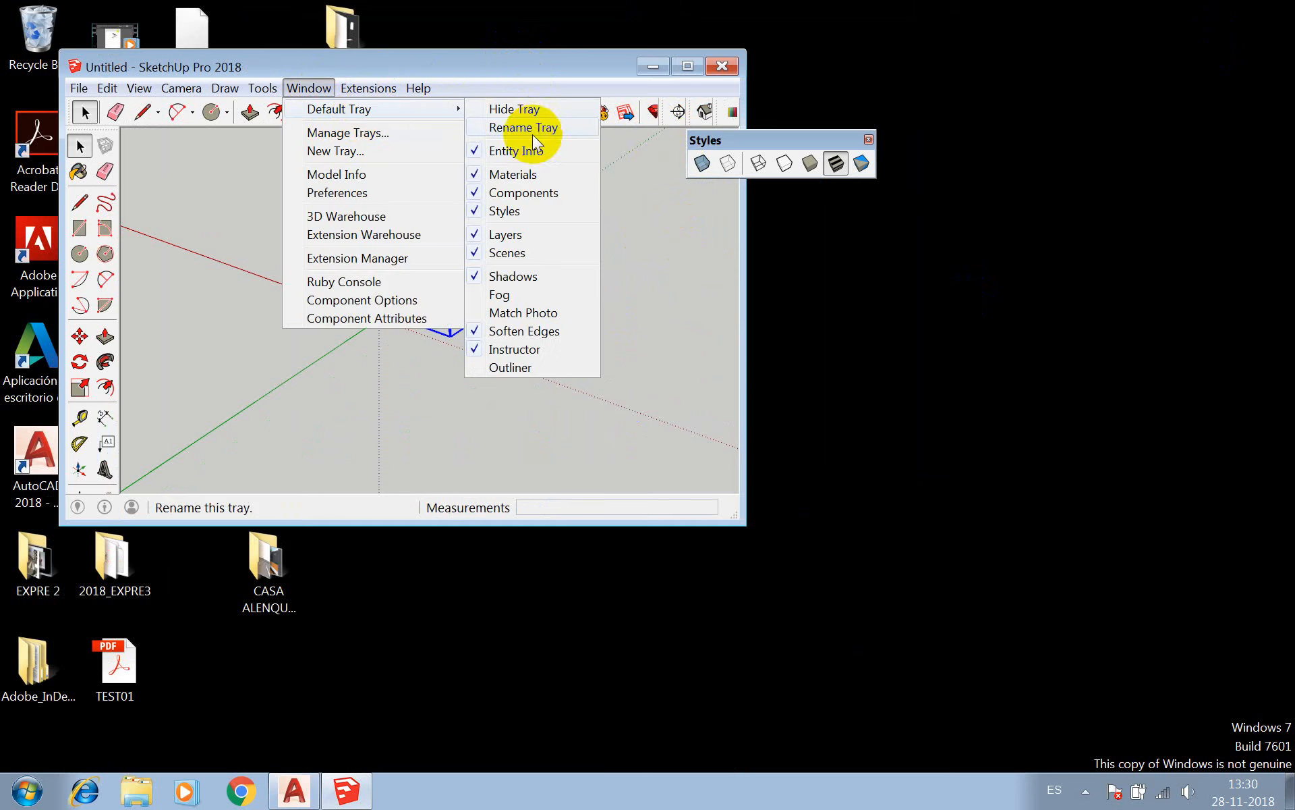
pyautogui.click(477, 150)
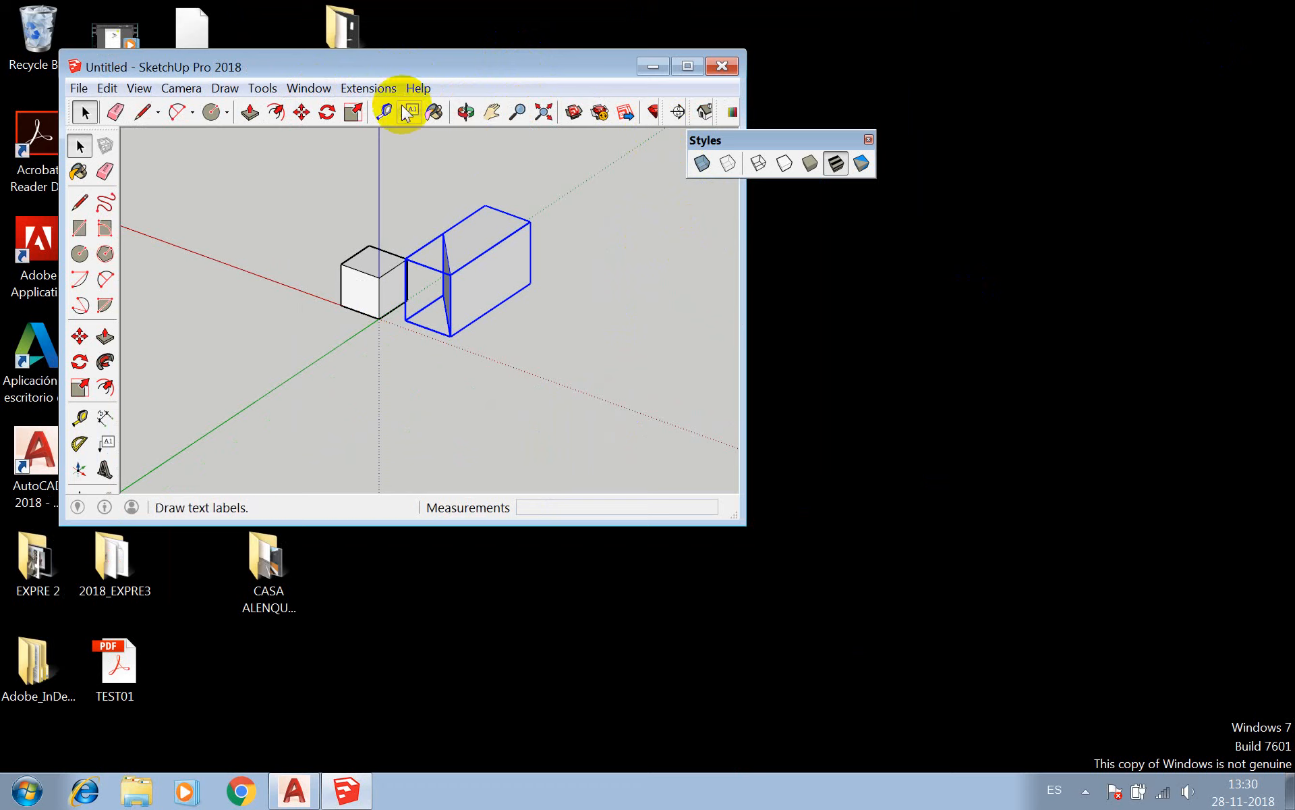
pyautogui.click(321, 88)
pyautogui.moveTo(355, 111)
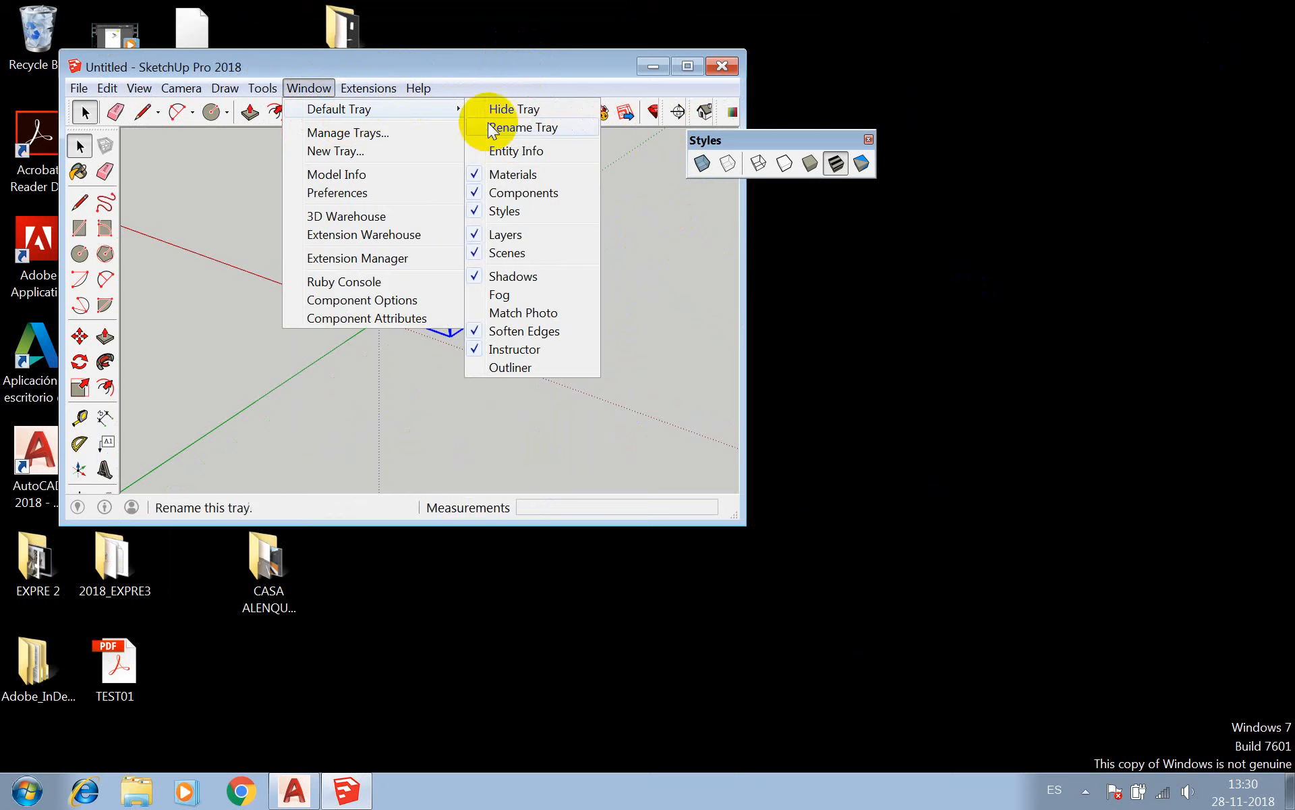
pyautogui.click(477, 151)
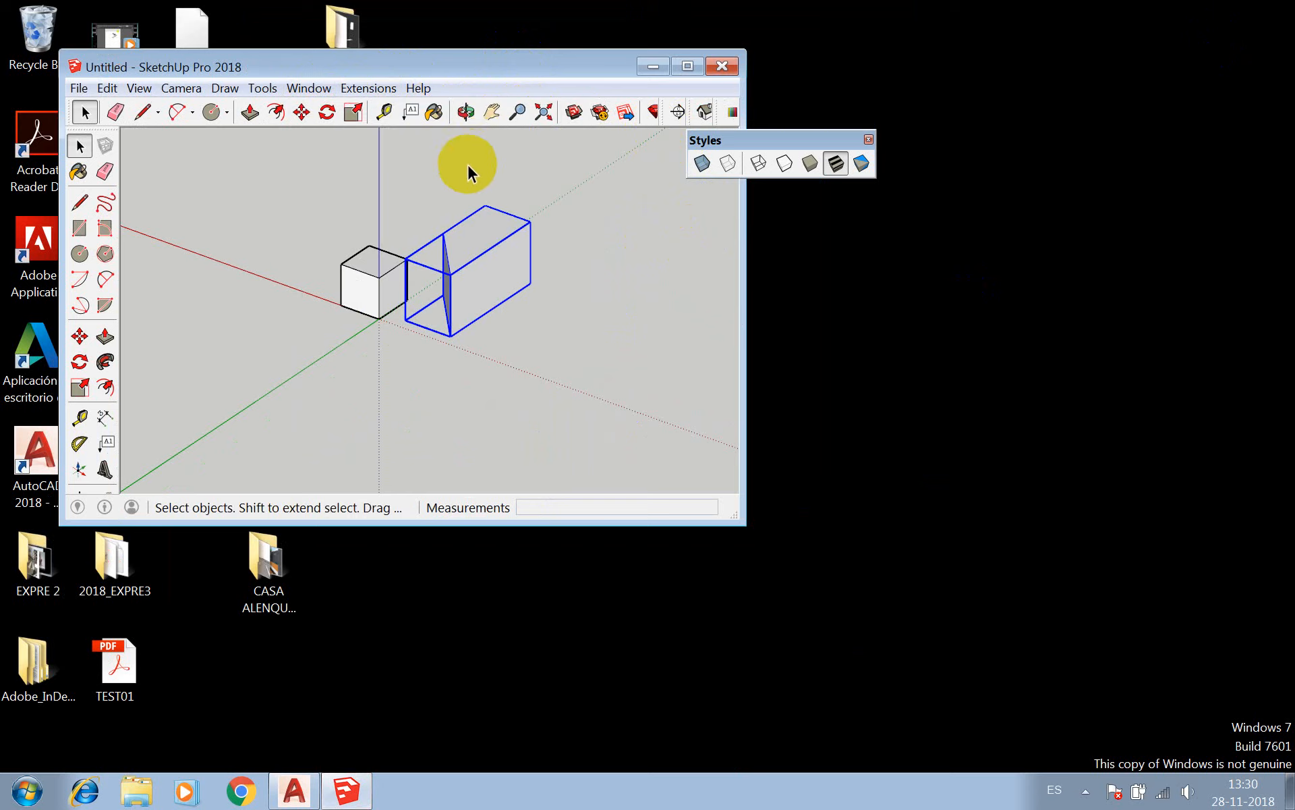
pyautogui.moveTo(416, 61)
pyautogui.mouseDown()
pyautogui.moveTo(407, 11)
pyautogui.moveTo(362, 7)
pyautogui.mouseUp()
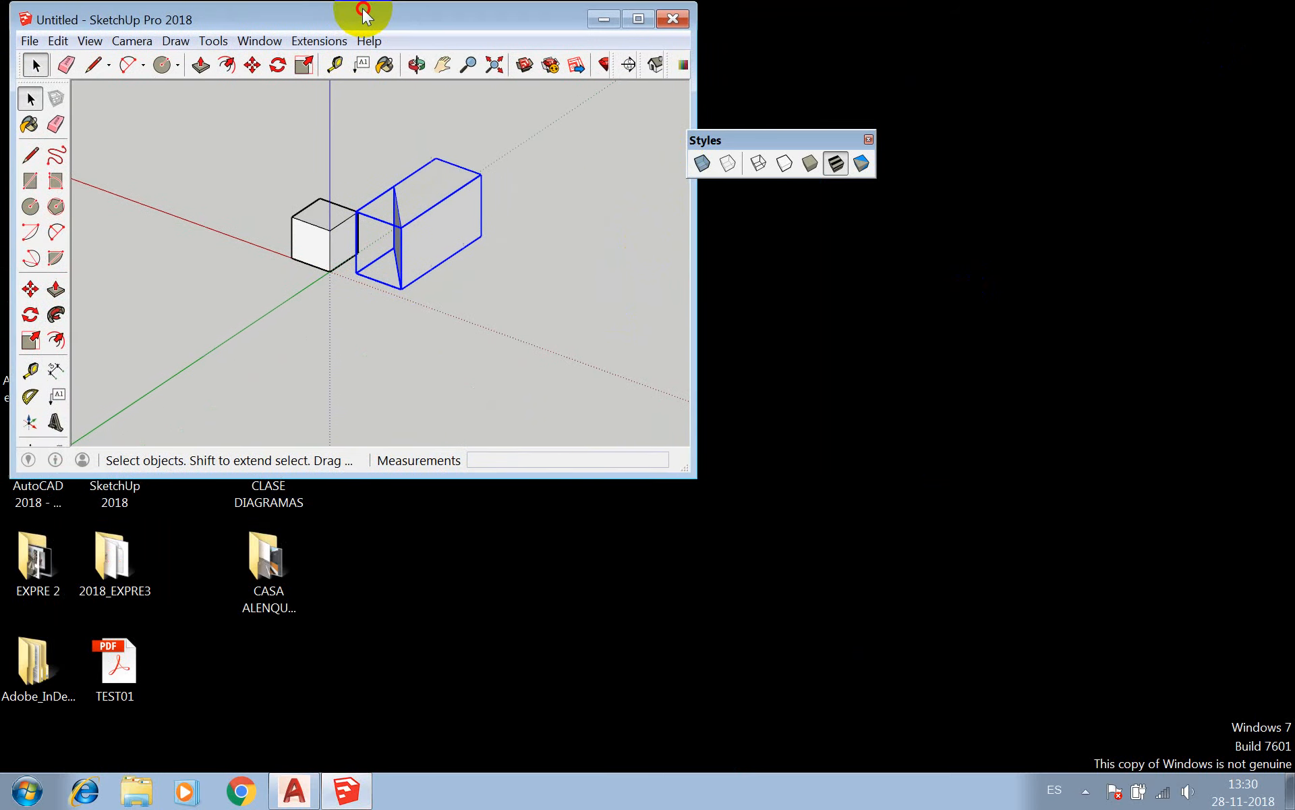
pyautogui.doubleClick(362, 7)
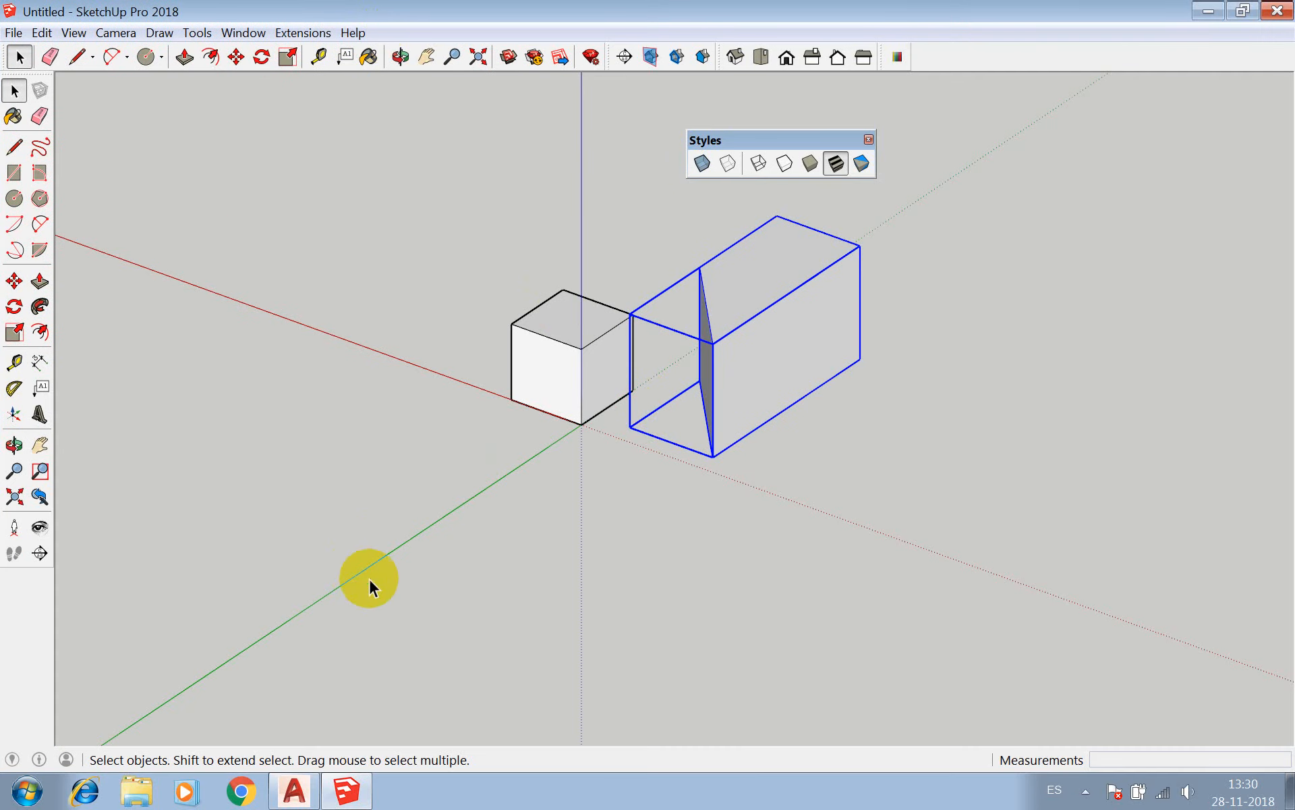
pyautogui.click(248, 33)
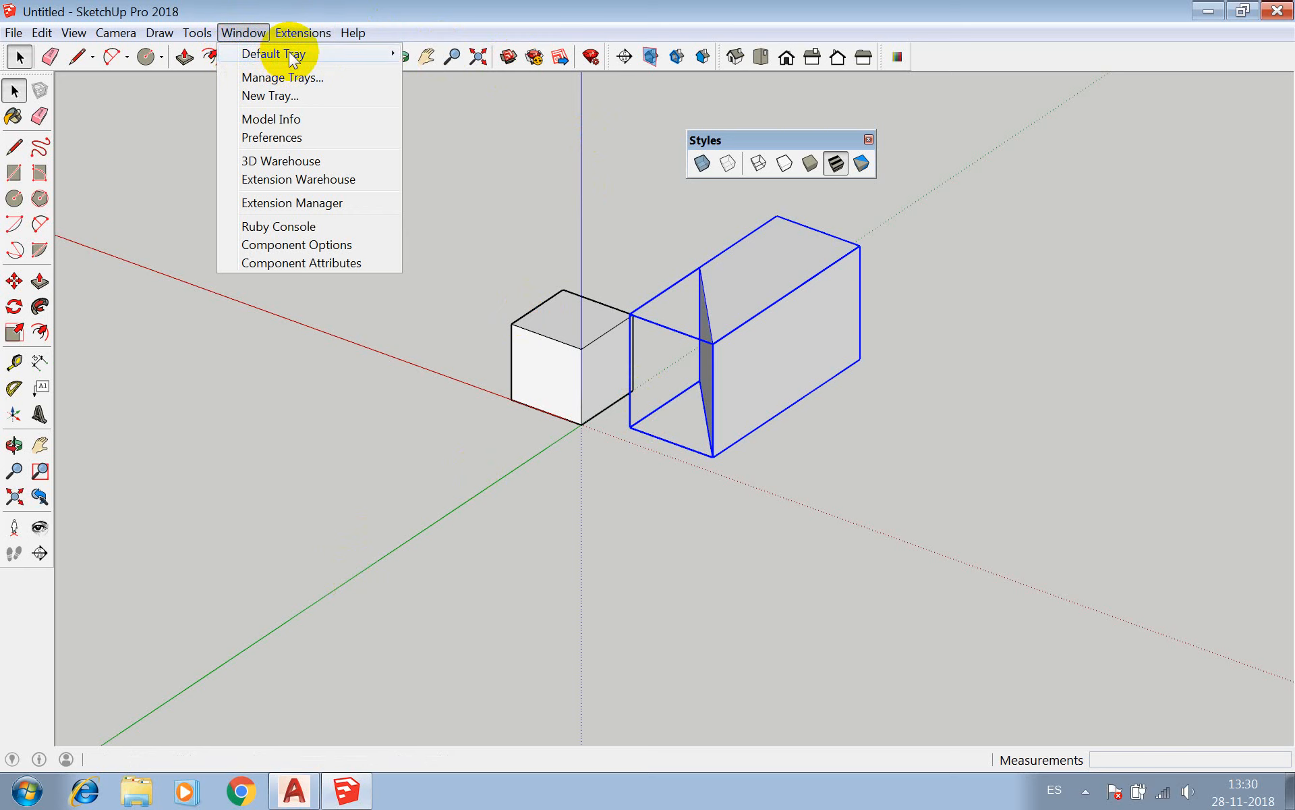
pyautogui.moveTo(294, 59)
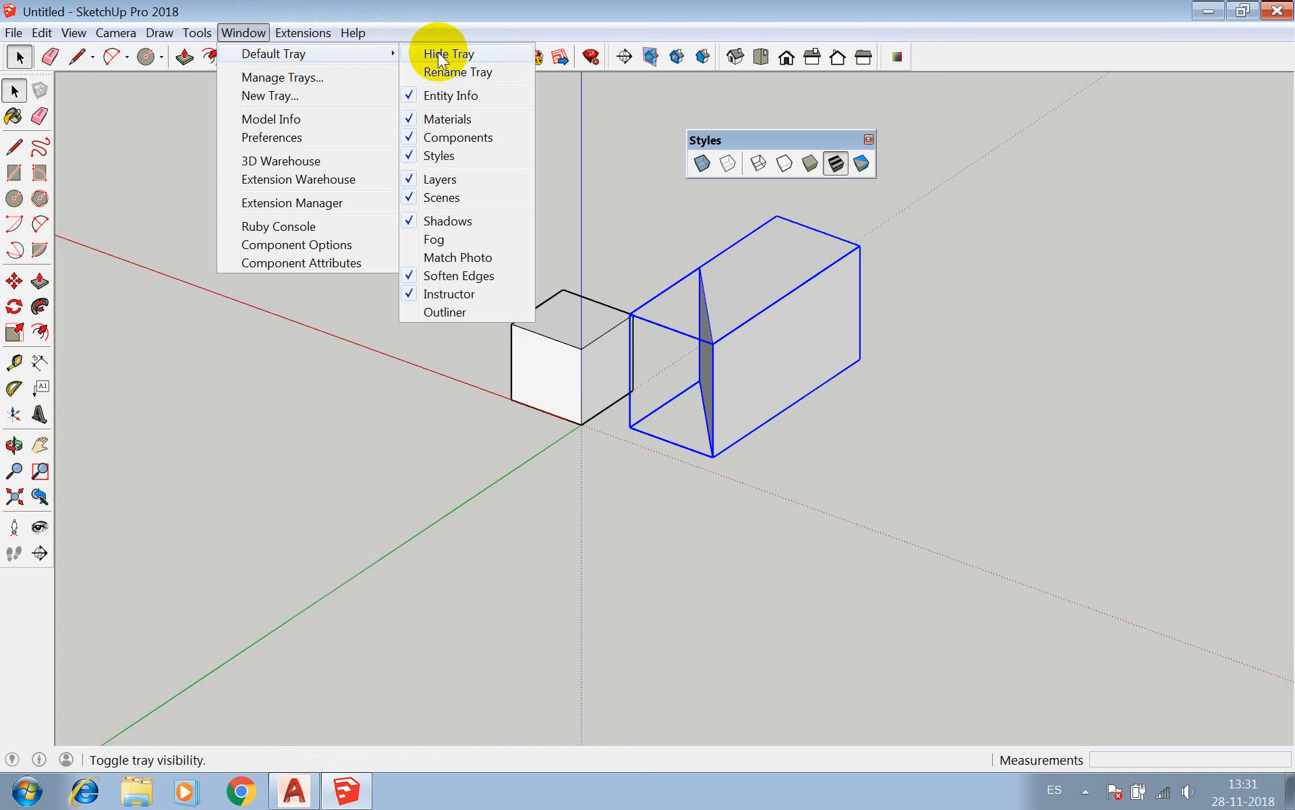
pyautogui.click(432, 72)
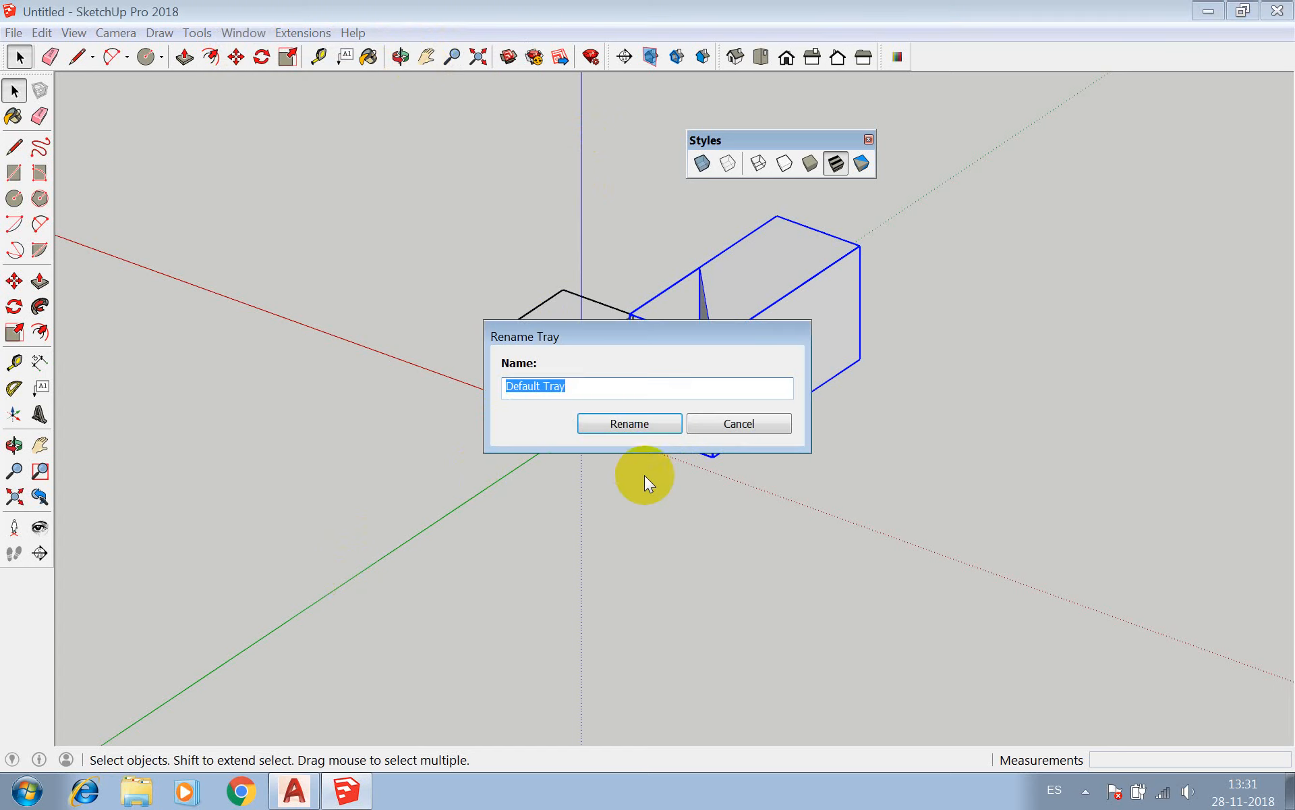
pyautogui.click(737, 424)
# Try to bring up the Entity Info panel by disabling and re-enabling it in the Default Tray.
pyautogui.click(244, 33)
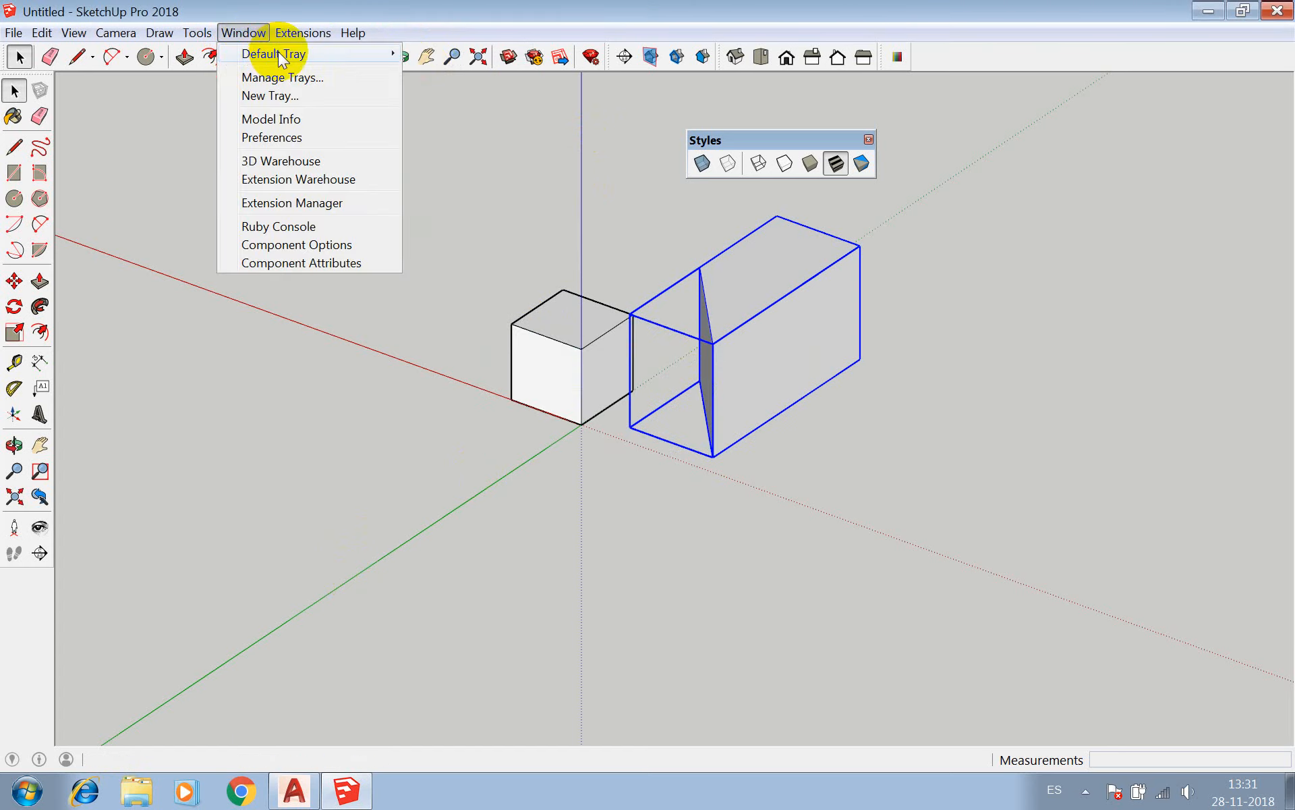
pyautogui.moveTo(278, 54)
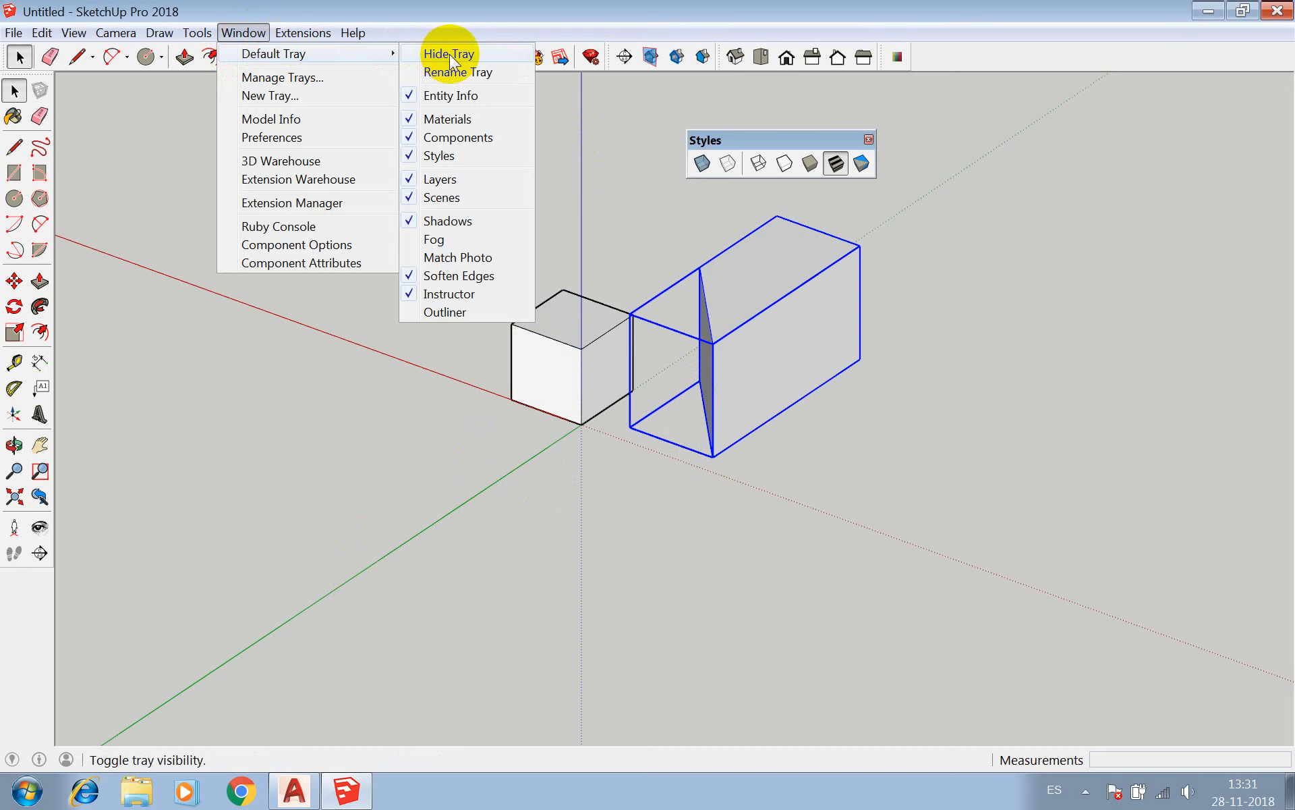
pyautogui.click(412, 94)
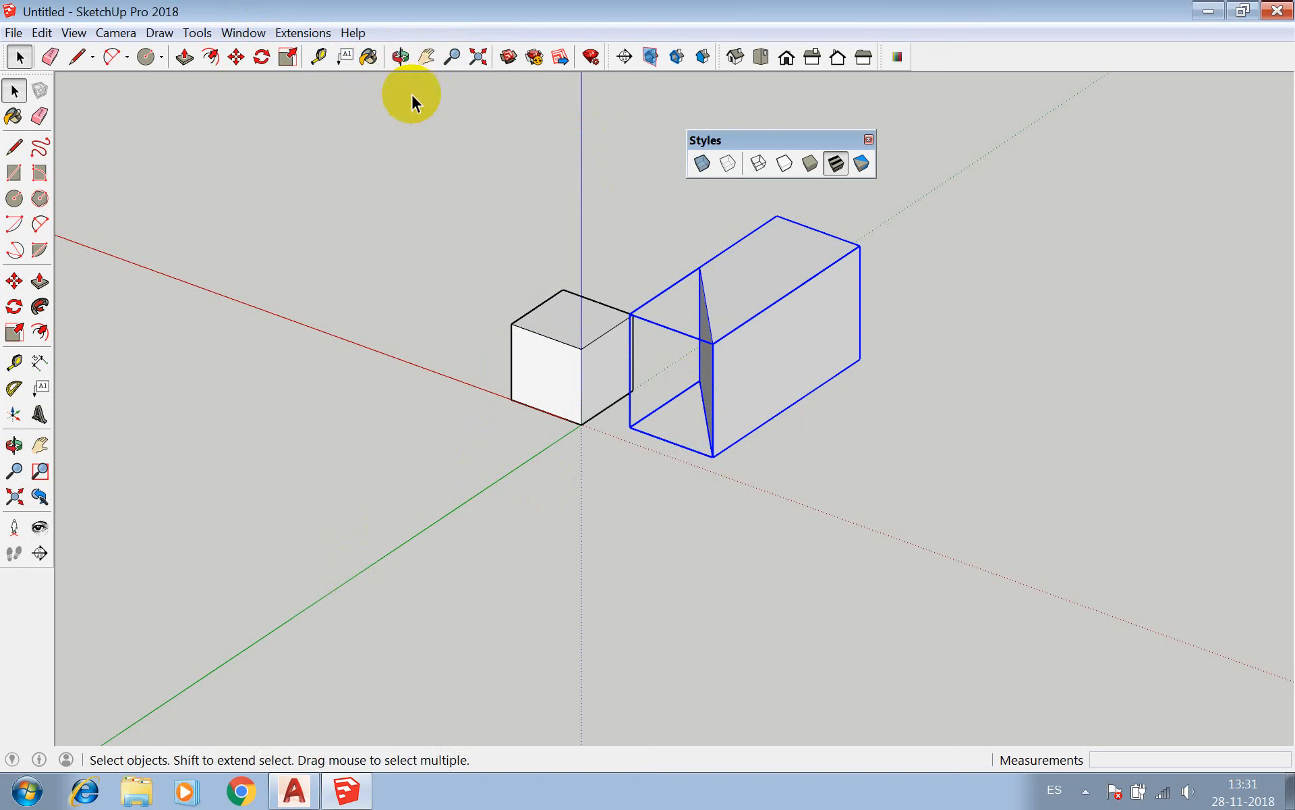
pyautogui.click(241, 34)
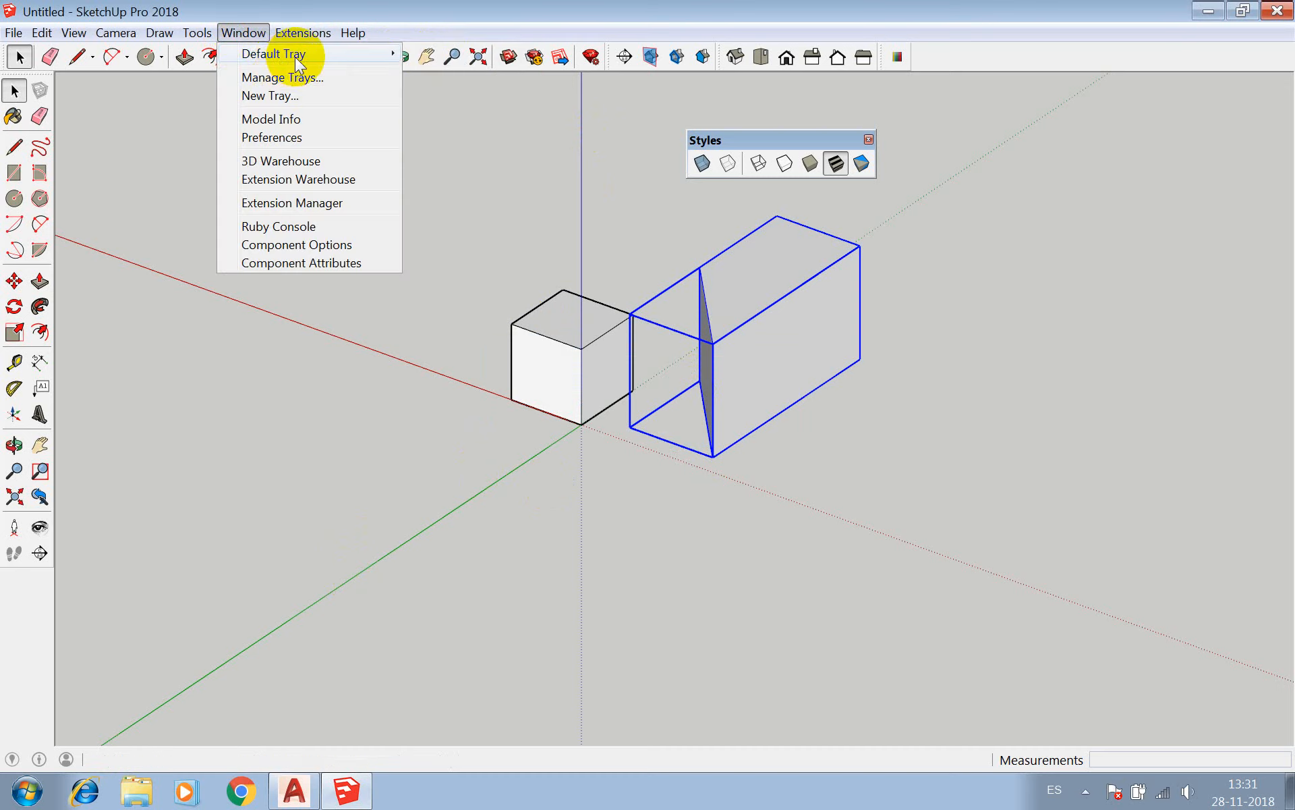
pyautogui.moveTo(294, 57)
pyautogui.click(413, 98)
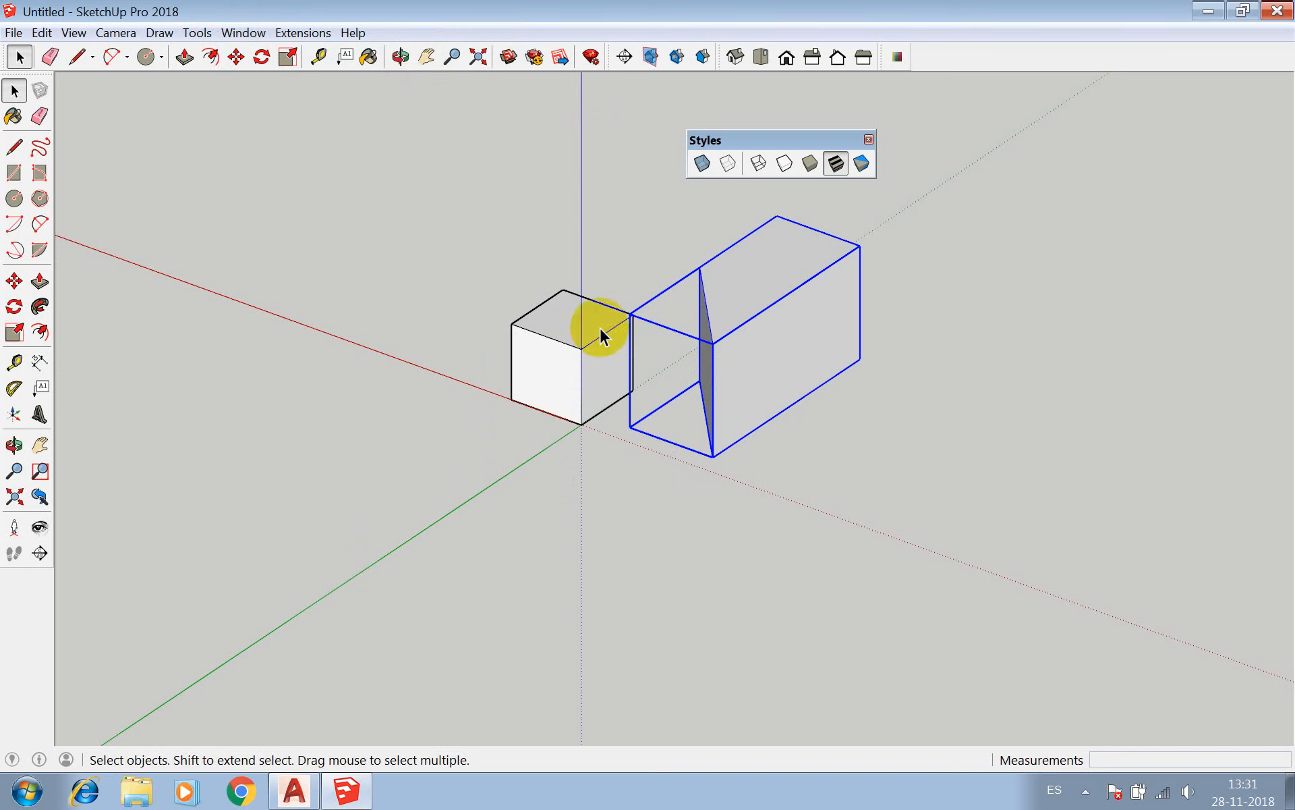
pyautogui.click(249, 33)
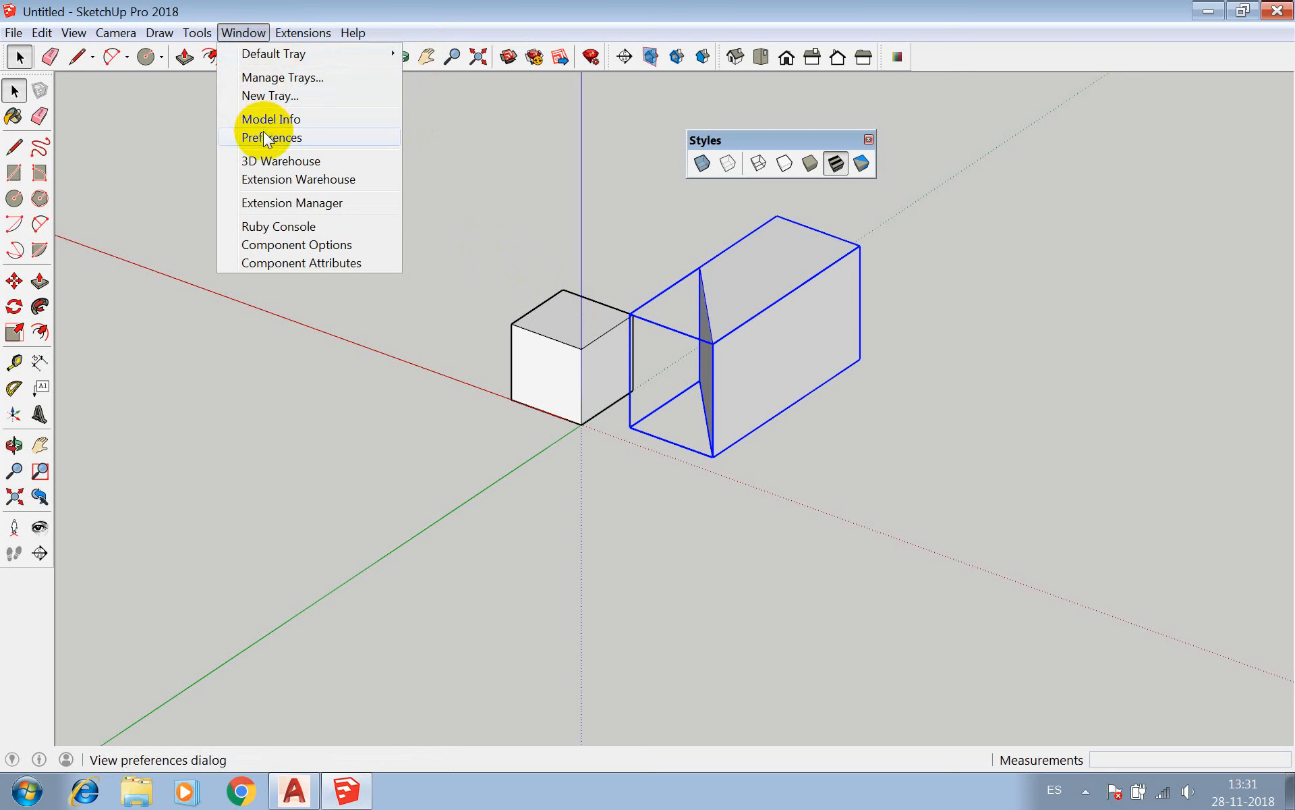
pyautogui.click(475, 4)
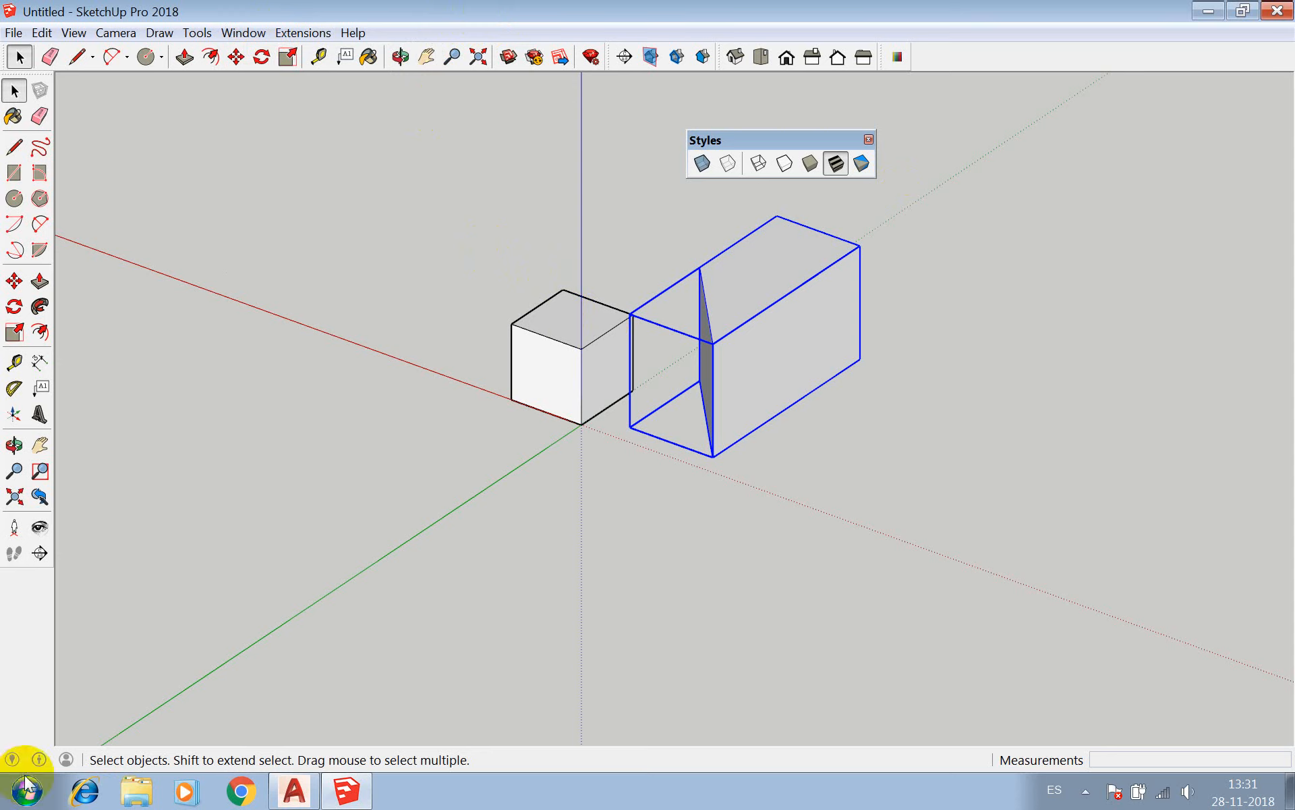
pyautogui.click(1244, 12)
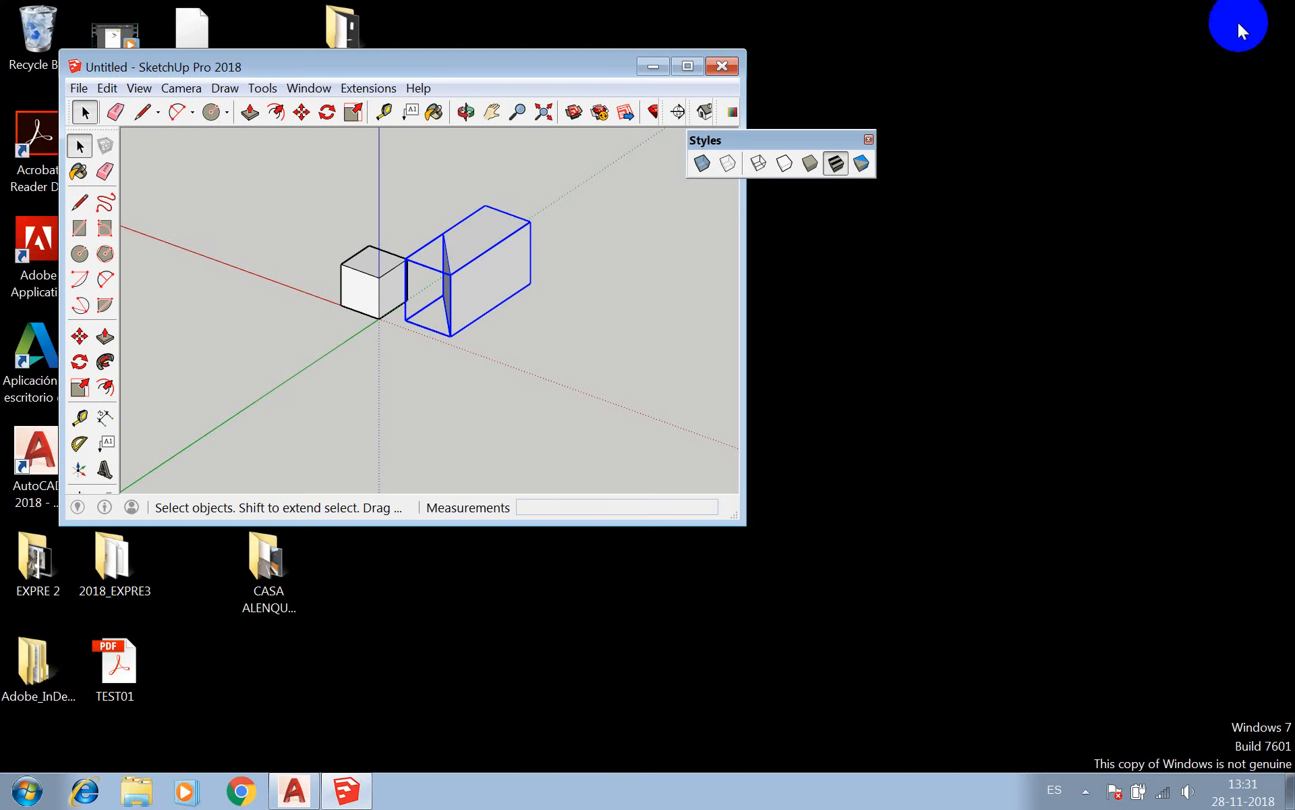
pyautogui.click(690, 72)
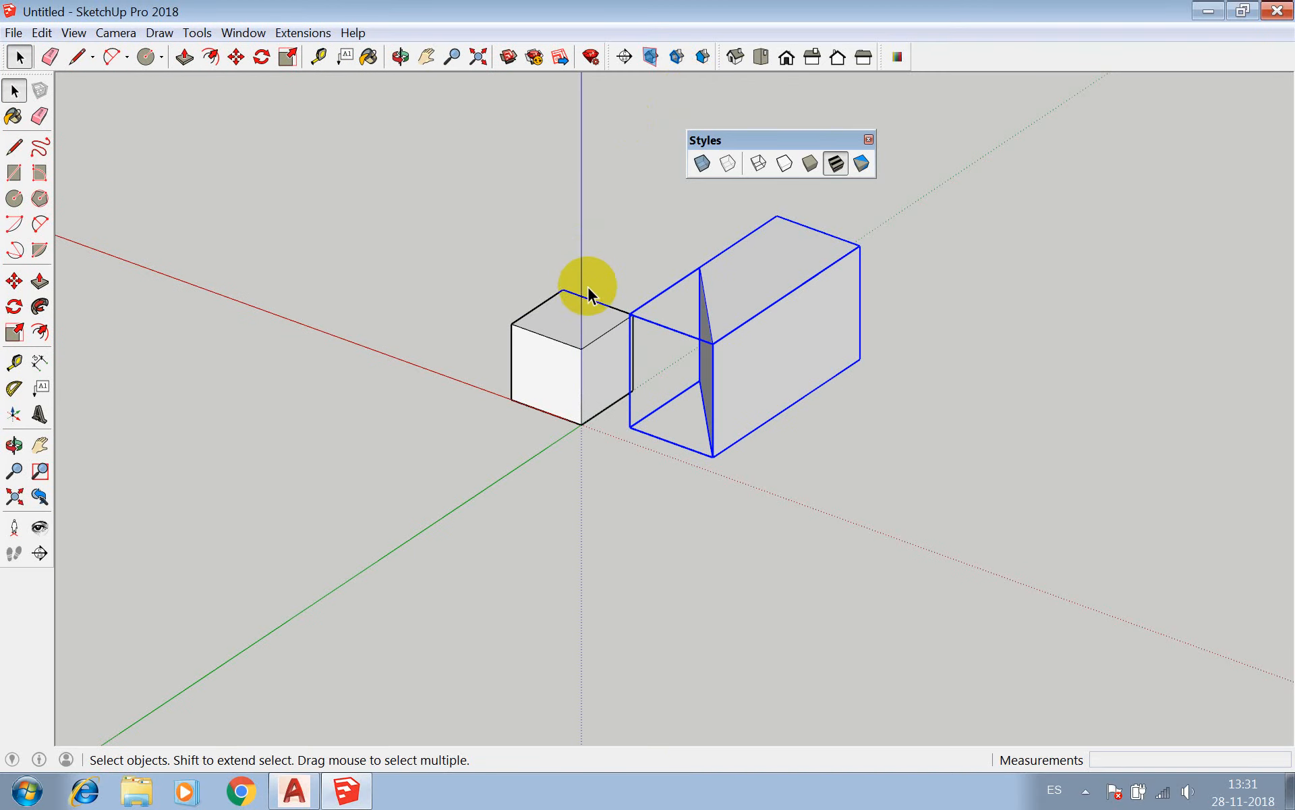
# Move the four-sided component about 83.2 cm so its lowest front corner snaps to the cube's upper right corner.
pyautogui.scroll(-3, 314, 236)
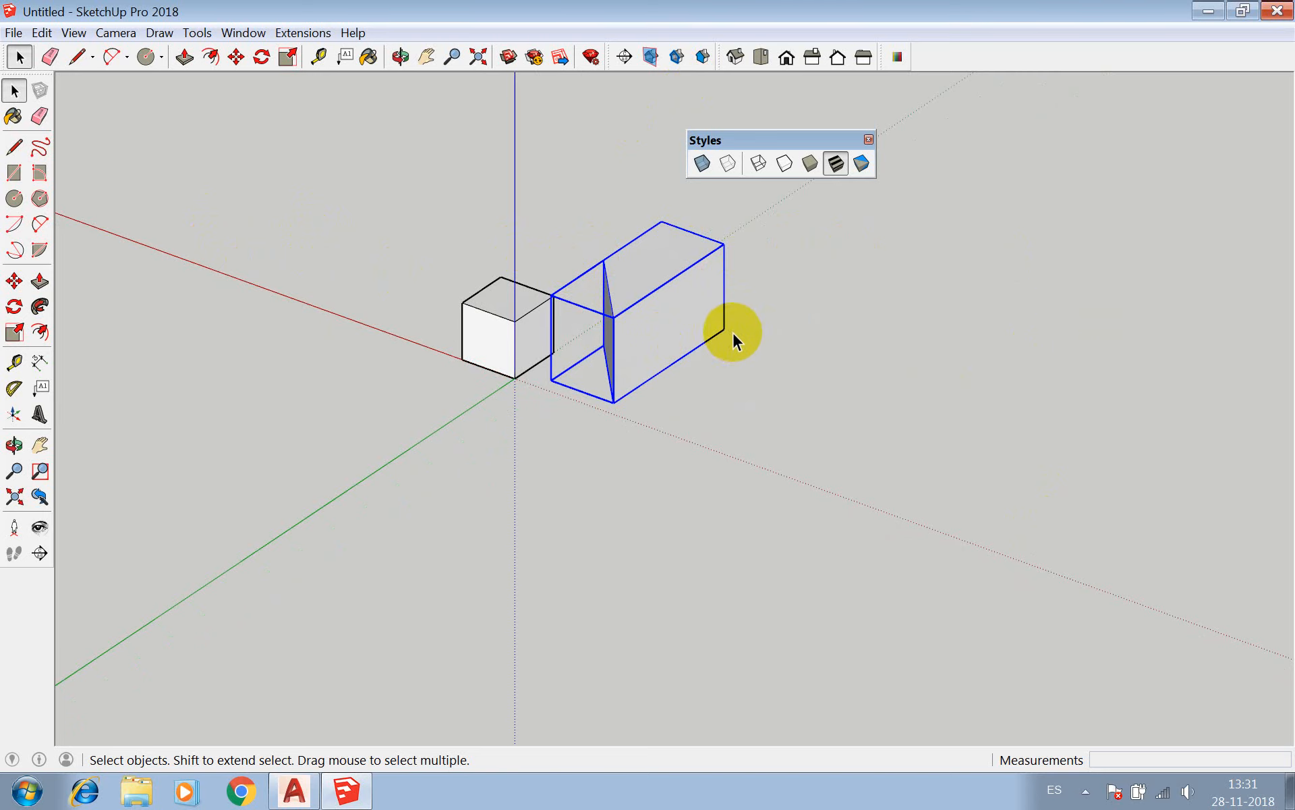
pyautogui.scroll(-3, 481, 275)
pyautogui.scroll(3, 630, 275)
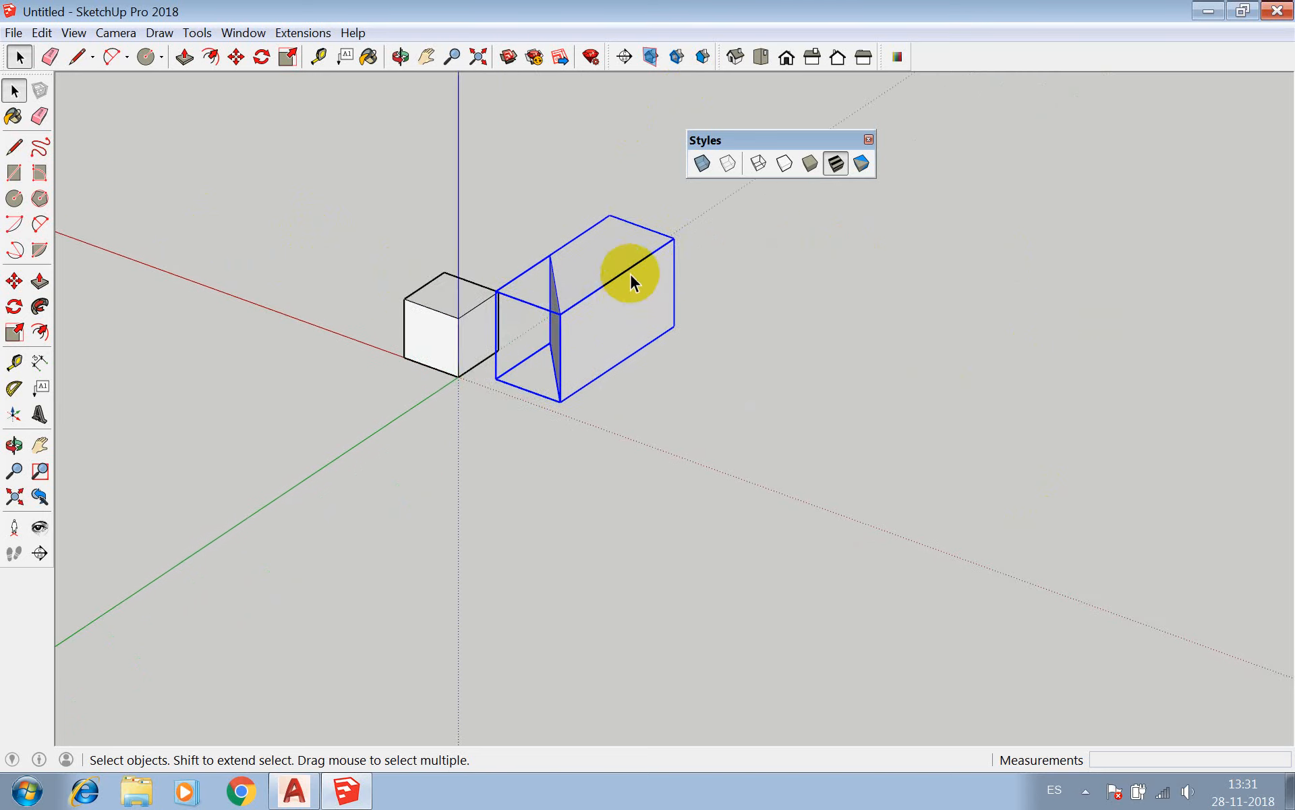
pyautogui.click(416, 314)
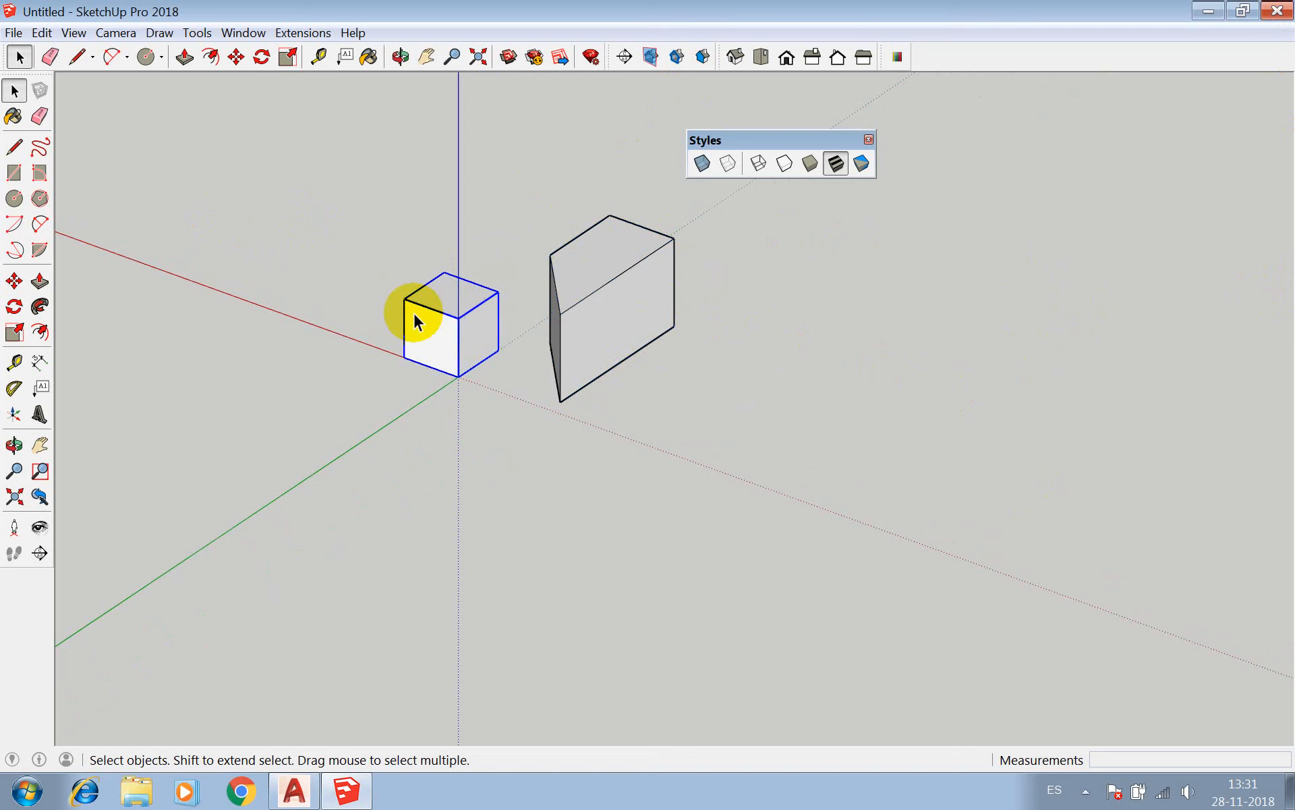
pyautogui.click(543, 341)
pyautogui.press('m')
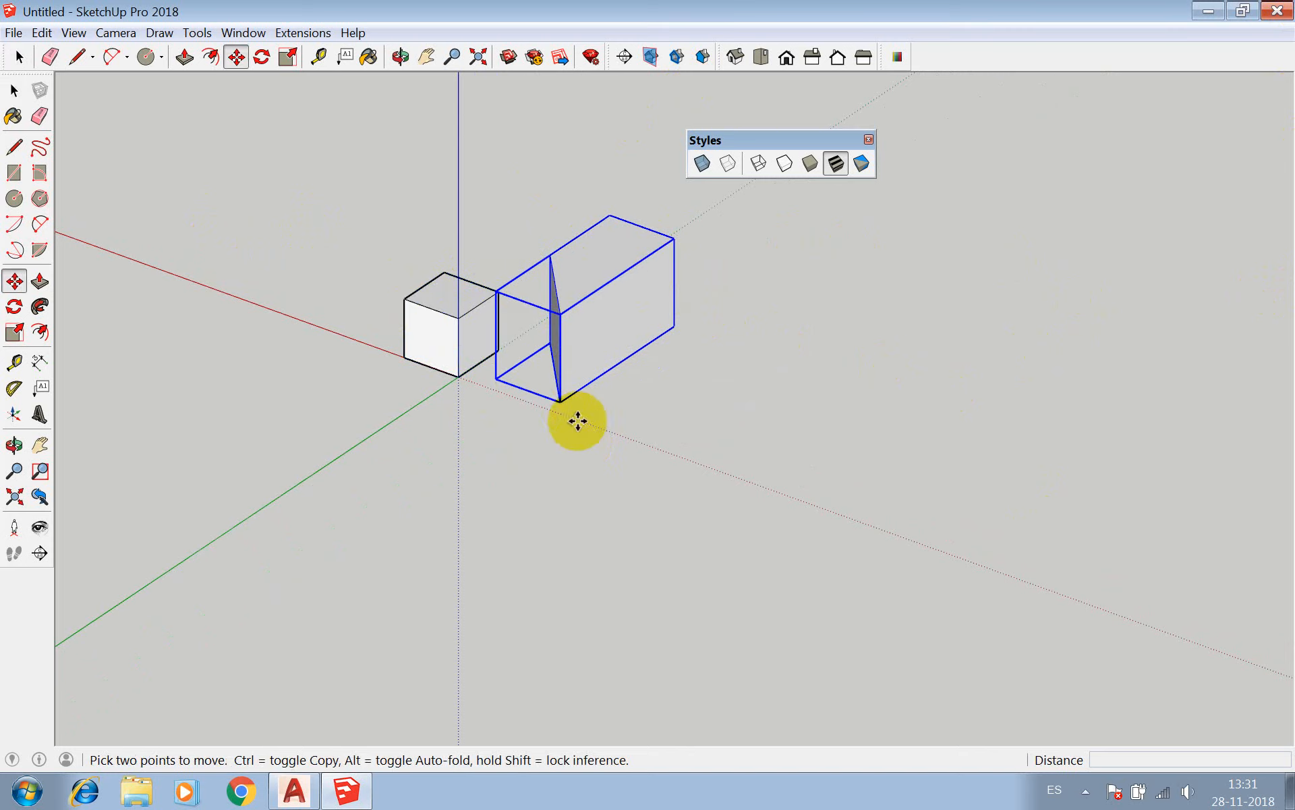
pyautogui.click(563, 403)
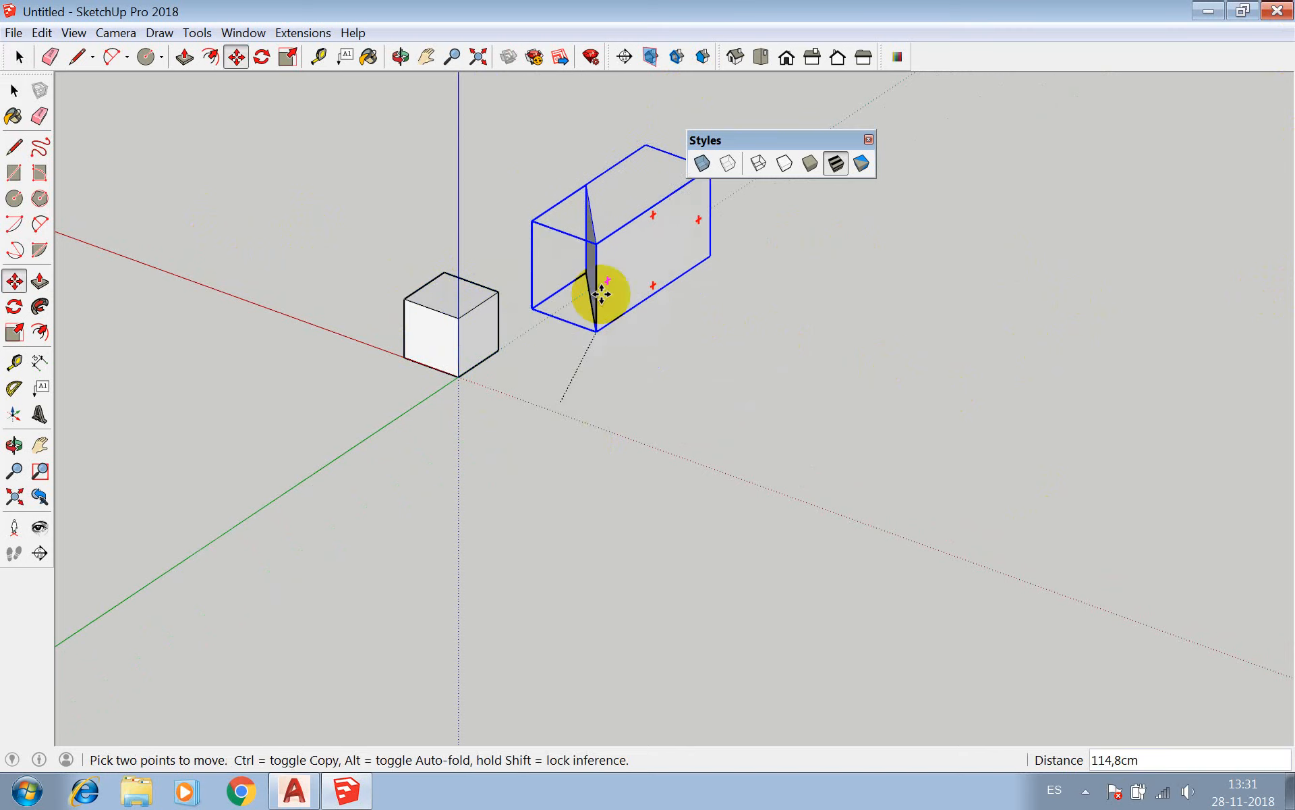
pyautogui.click(498, 291)
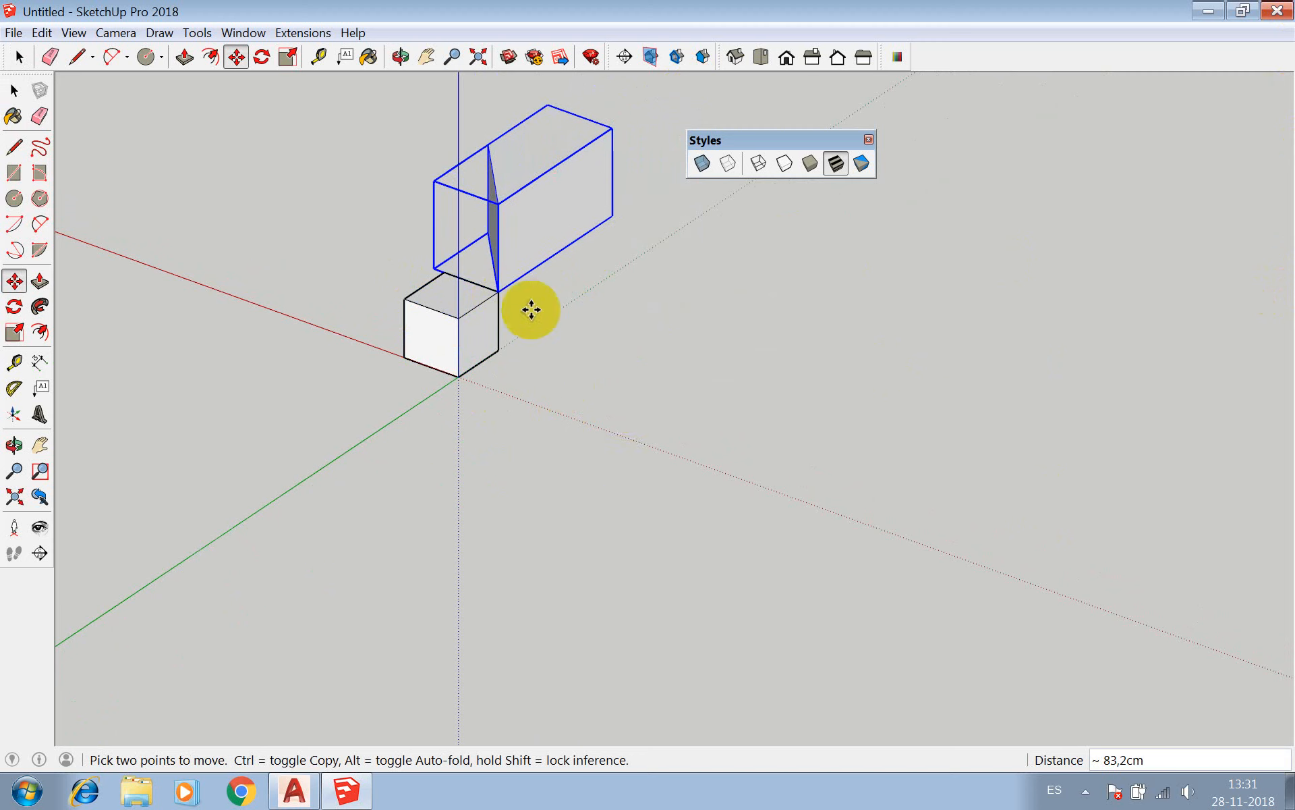
pyautogui.click(498, 290)
pyautogui.click(498, 291)
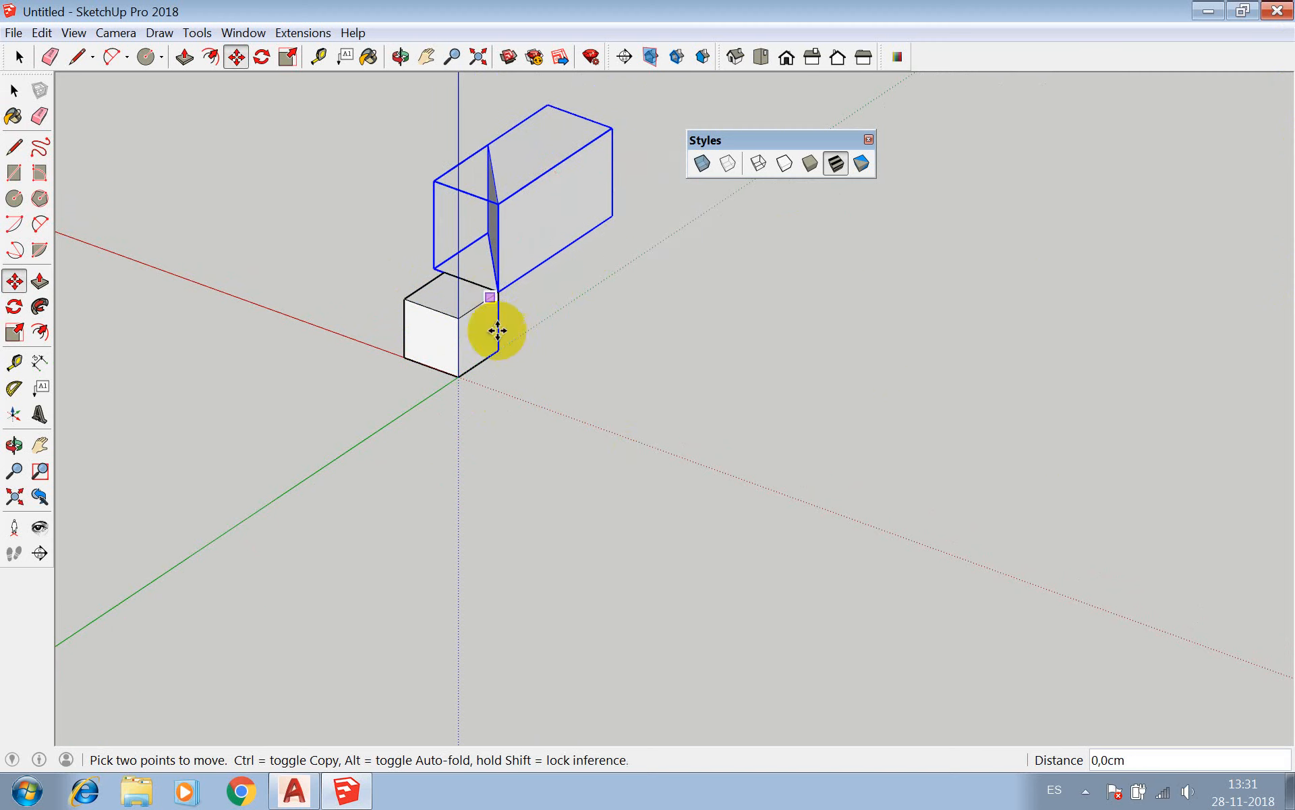
# Select the four-sided component and the cube alternately to check that each is picked as a separate object.
pyautogui.press('space')
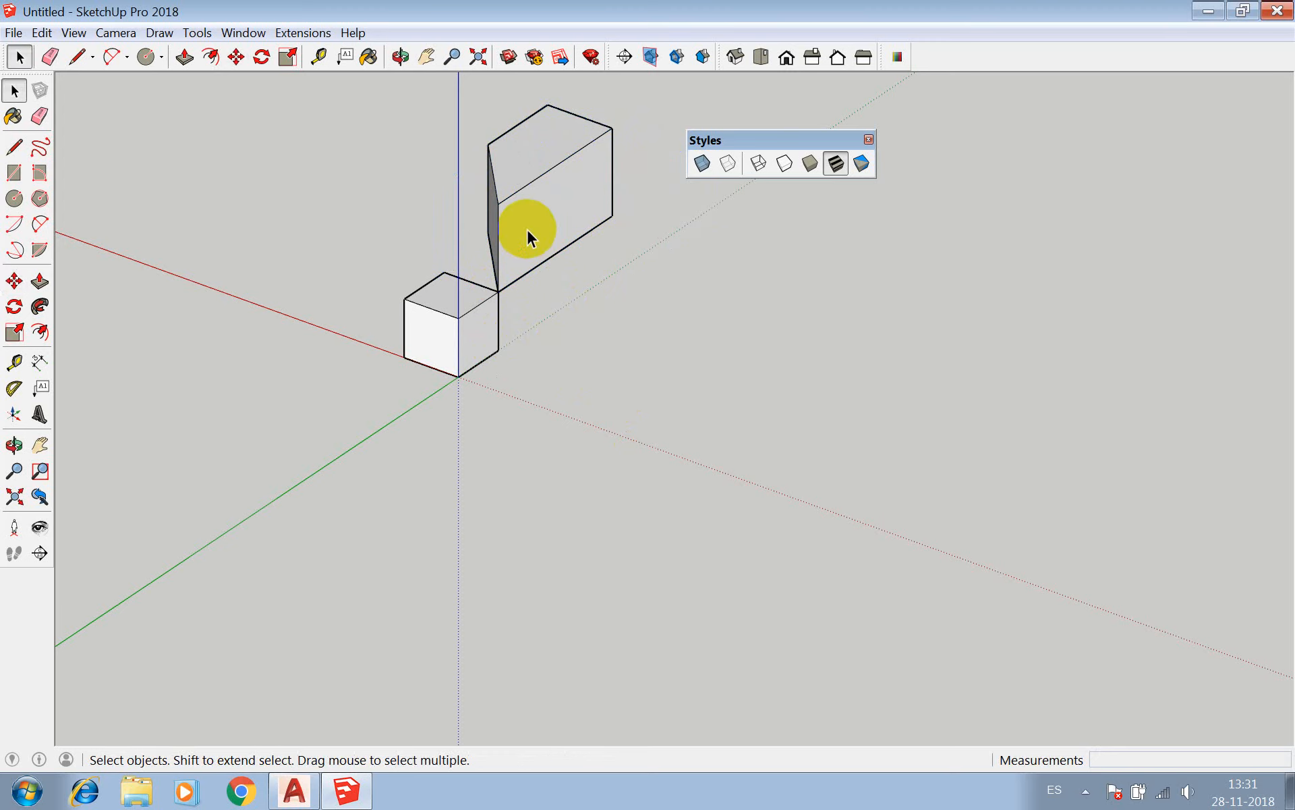
pyautogui.click(523, 233)
pyautogui.click(439, 310)
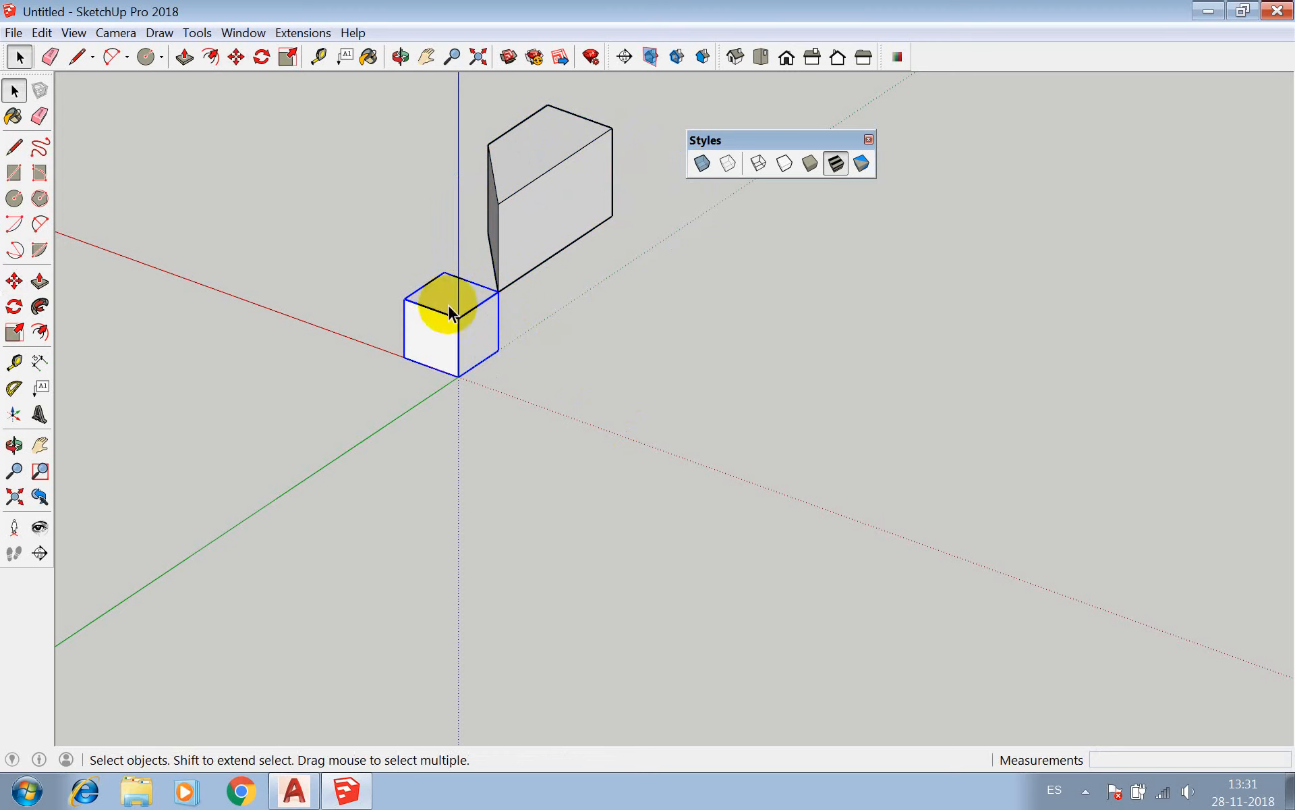
pyautogui.click(510, 267)
pyautogui.click(471, 330)
pyautogui.click(506, 232)
pyautogui.click(434, 347)
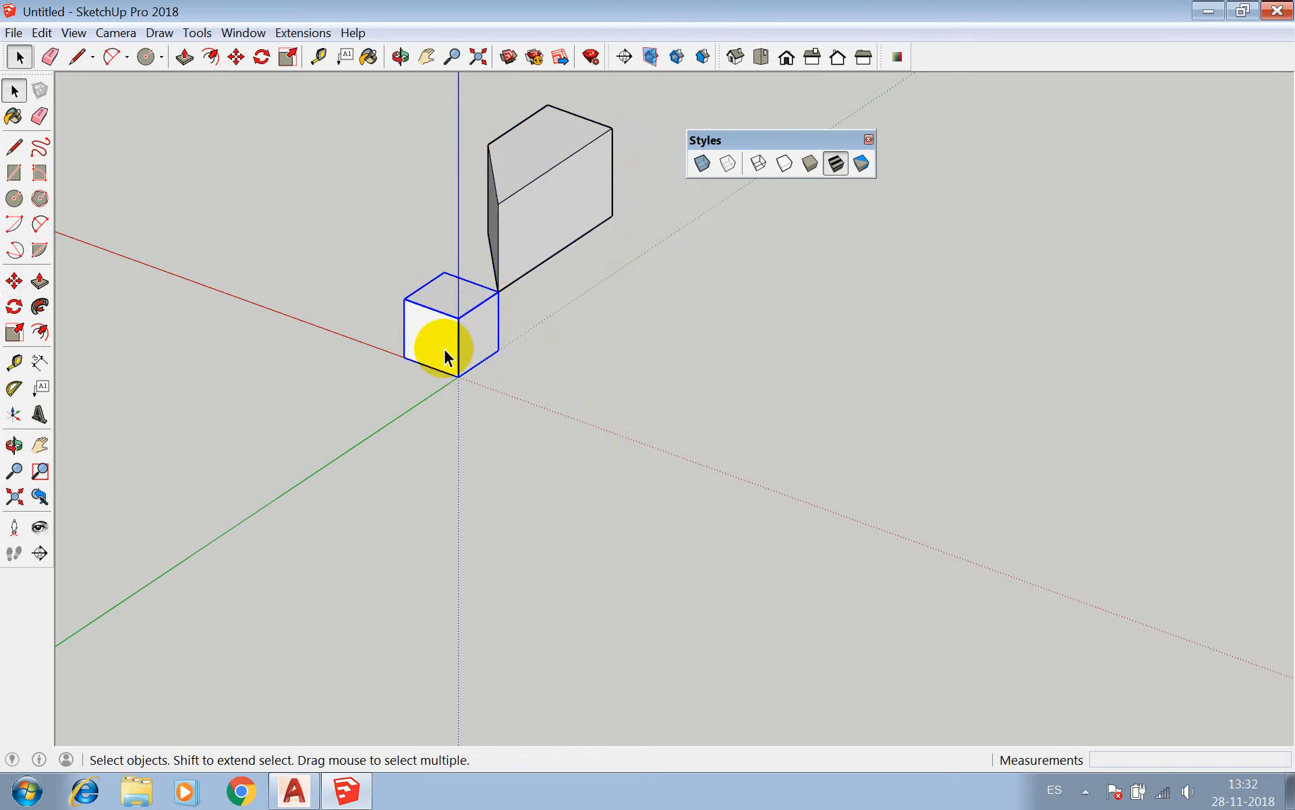
# Pick each of the two touching components in turn, ending with the cube selected.
pyautogui.click(503, 261)
pyautogui.click(523, 265)
pyautogui.click(523, 265)
pyautogui.click(472, 323)
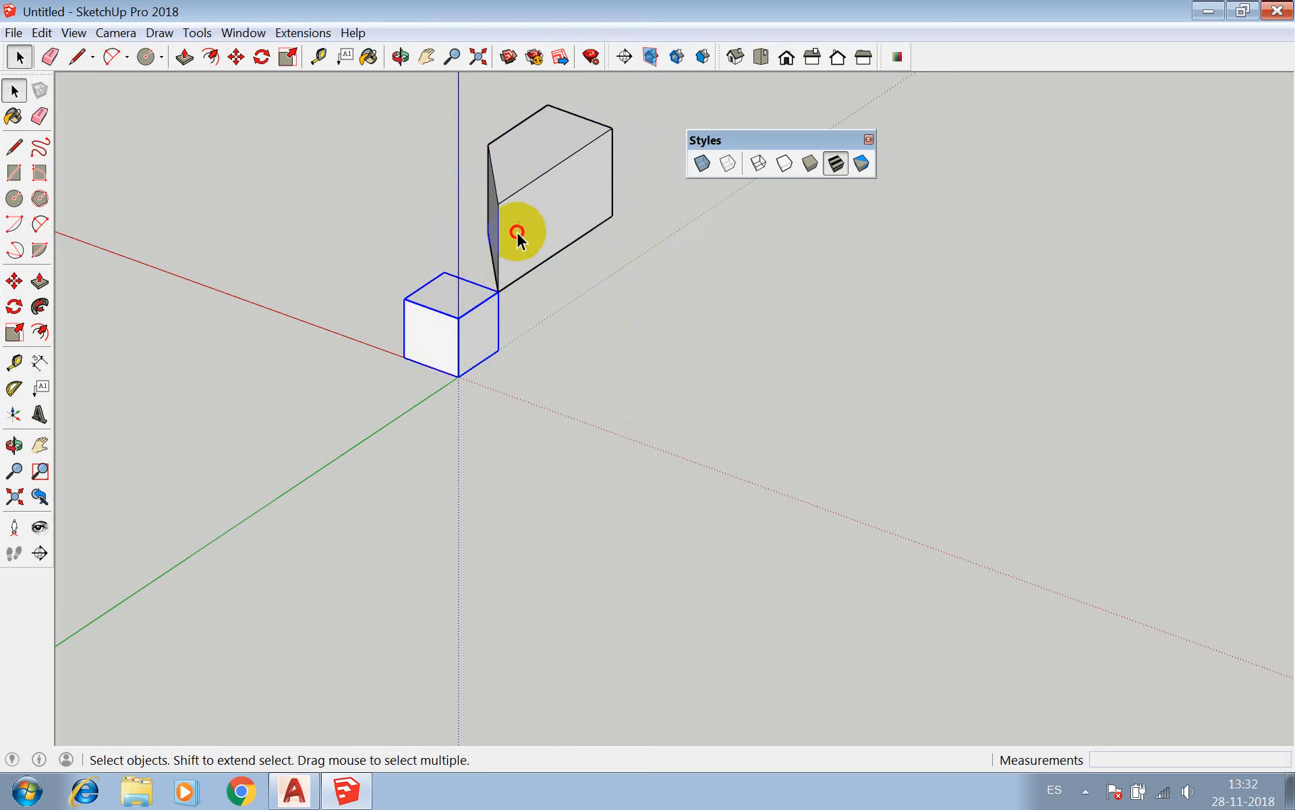
pyautogui.click(515, 231)
pyautogui.click(474, 320)
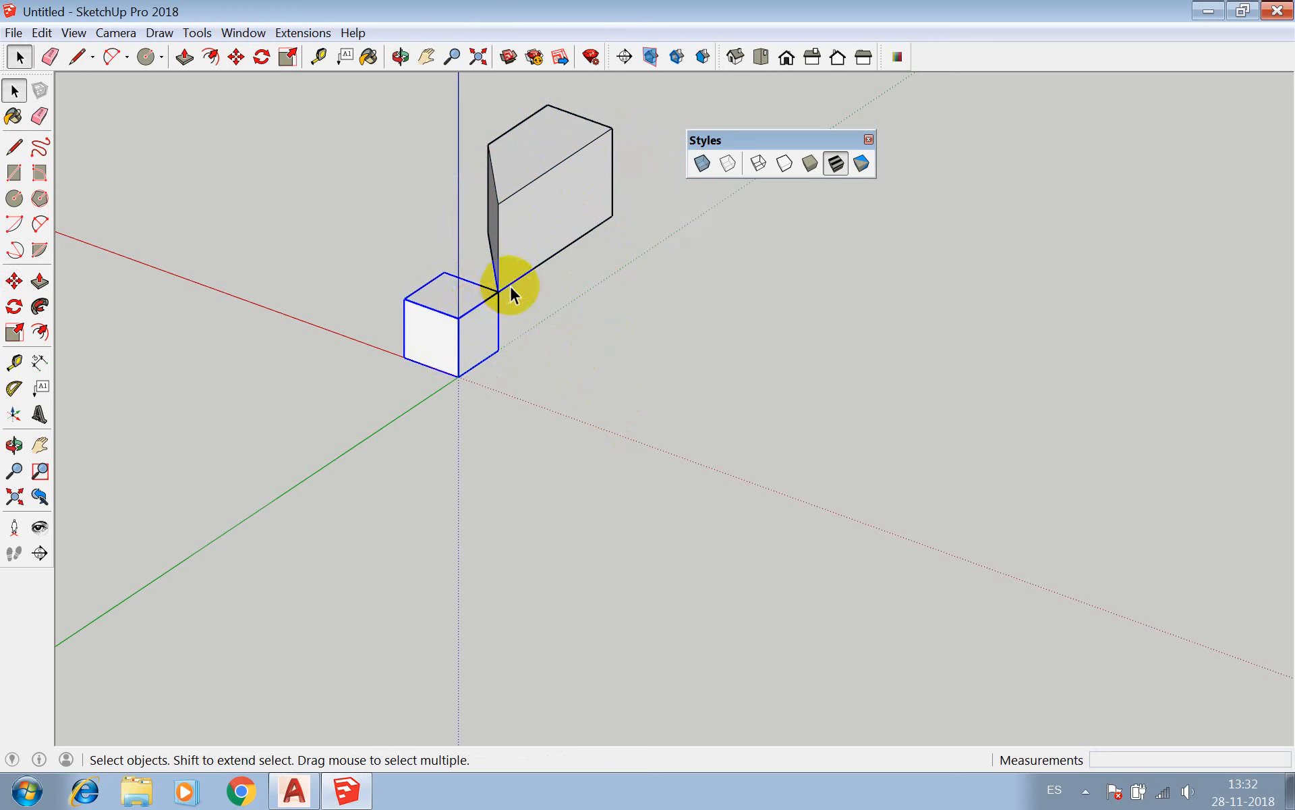
# Move the cube from its corner at the origin to the lowest front corner of the four-sided component so the solids overlap.
pyautogui.press('m')
pyautogui.click(503, 206)
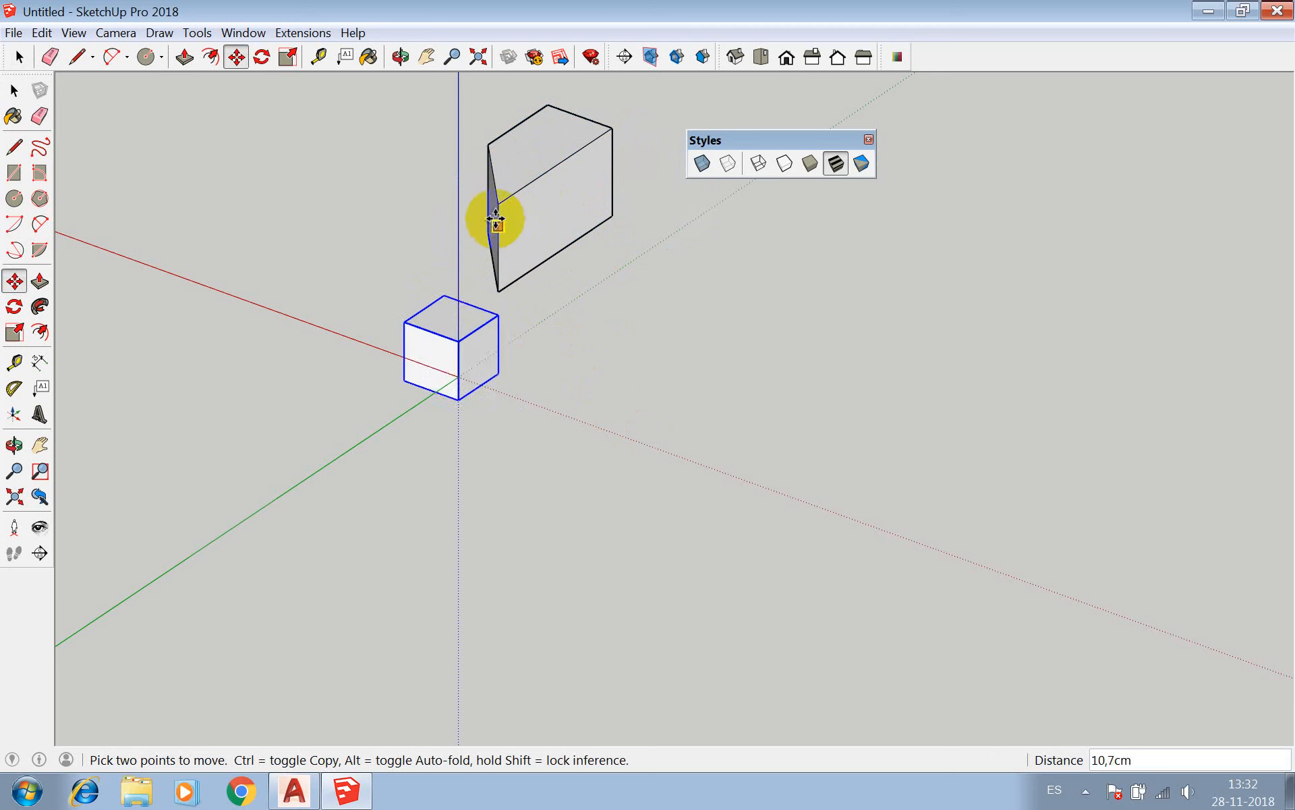
pyautogui.click(462, 371)
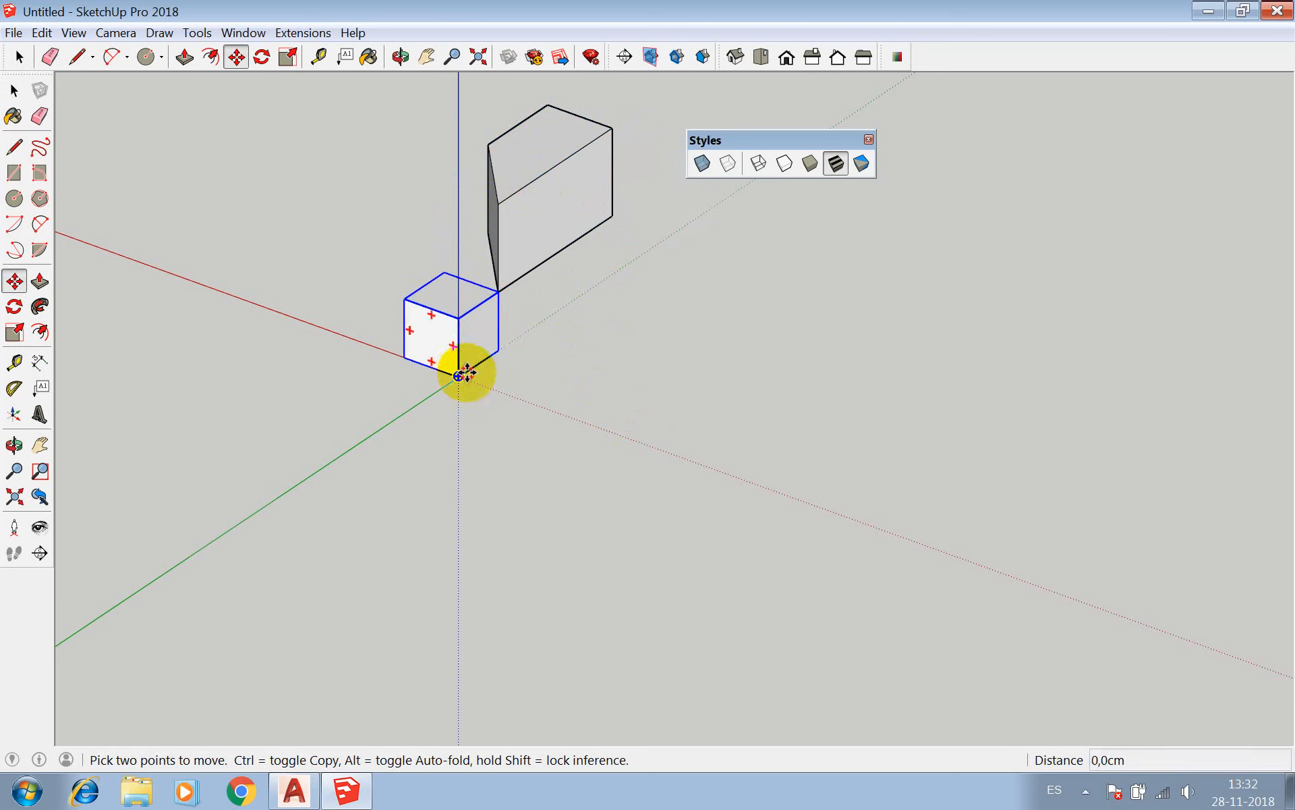
pyautogui.click(500, 292)
pyautogui.press('space')
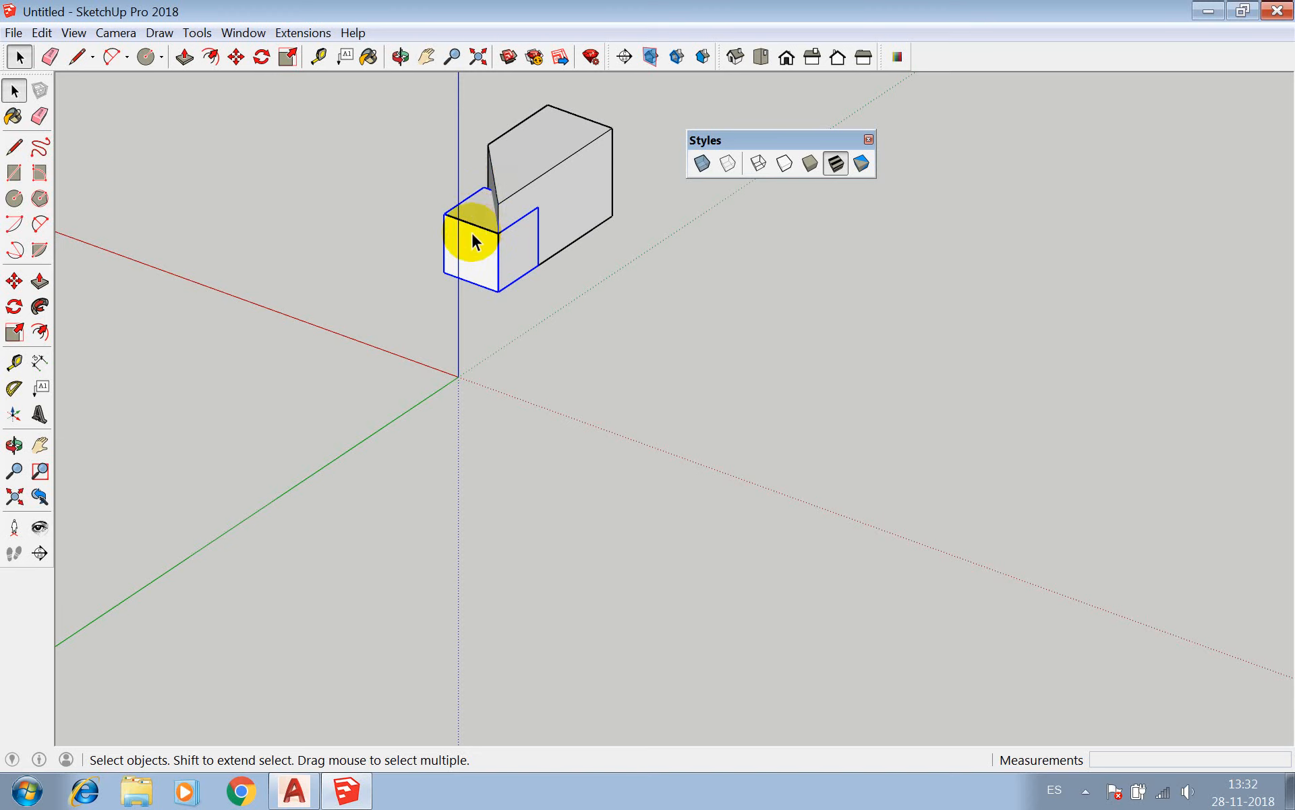
# Combine the cube and the four-sided component into one solid with the Union solid tool and inspect it.
pyautogui.click(246, 31)
pyautogui.moveTo(215, 37)
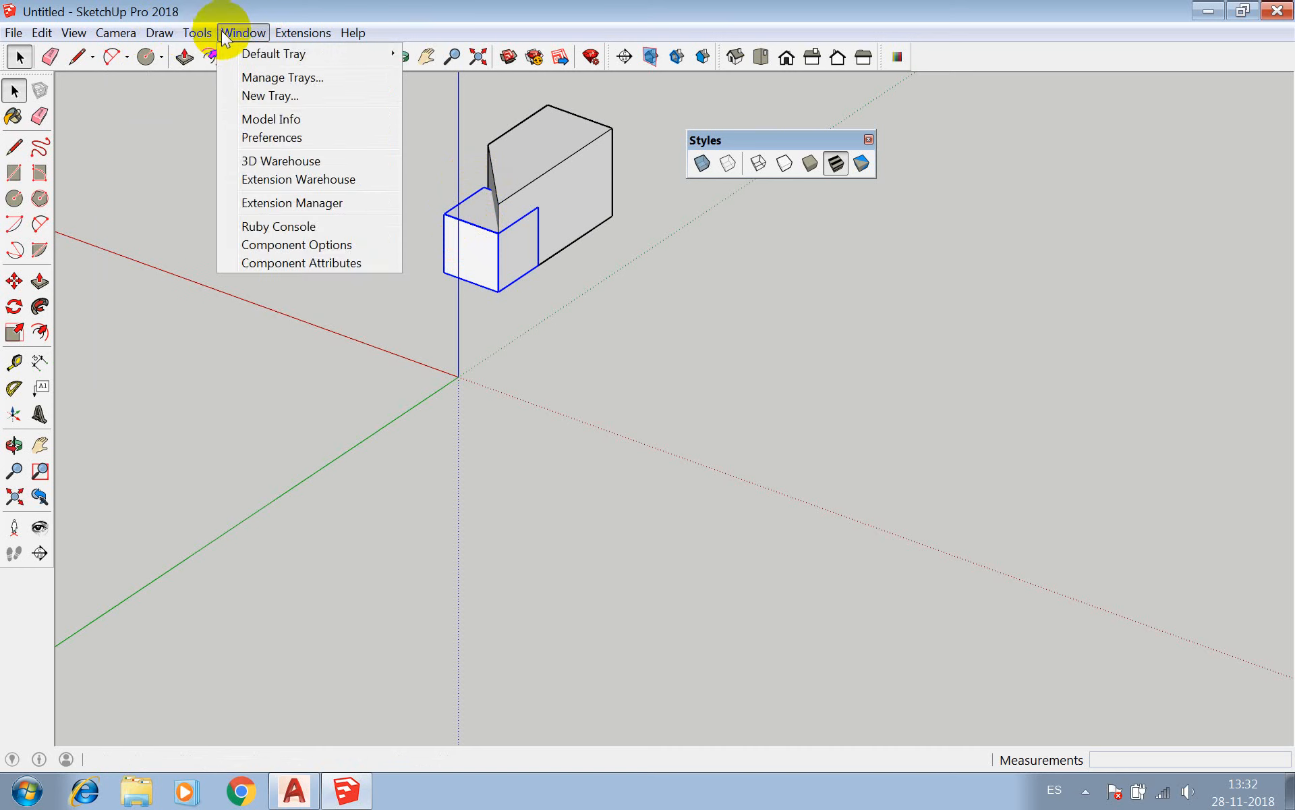
pyautogui.moveTo(320, 255)
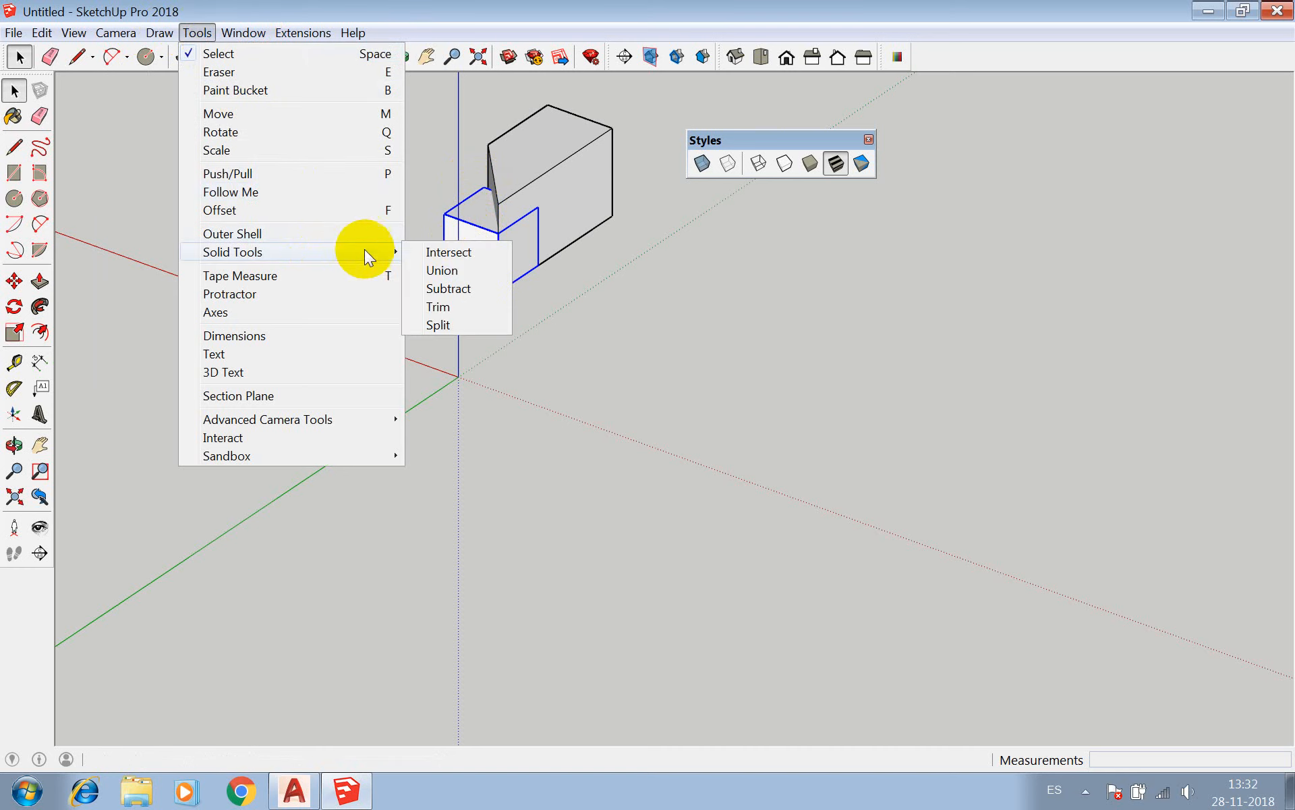
pyautogui.click(439, 272)
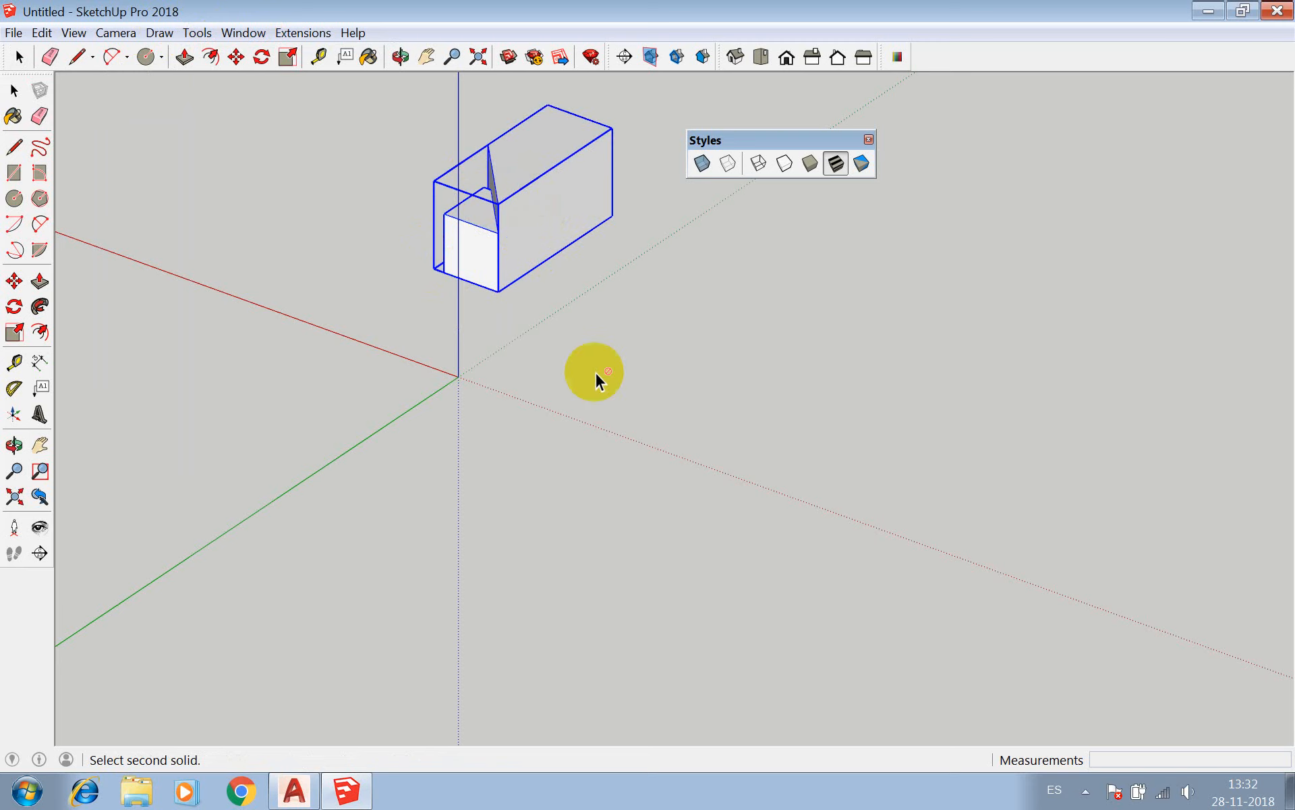
pyautogui.press('space')
pyautogui.click(400, 57)
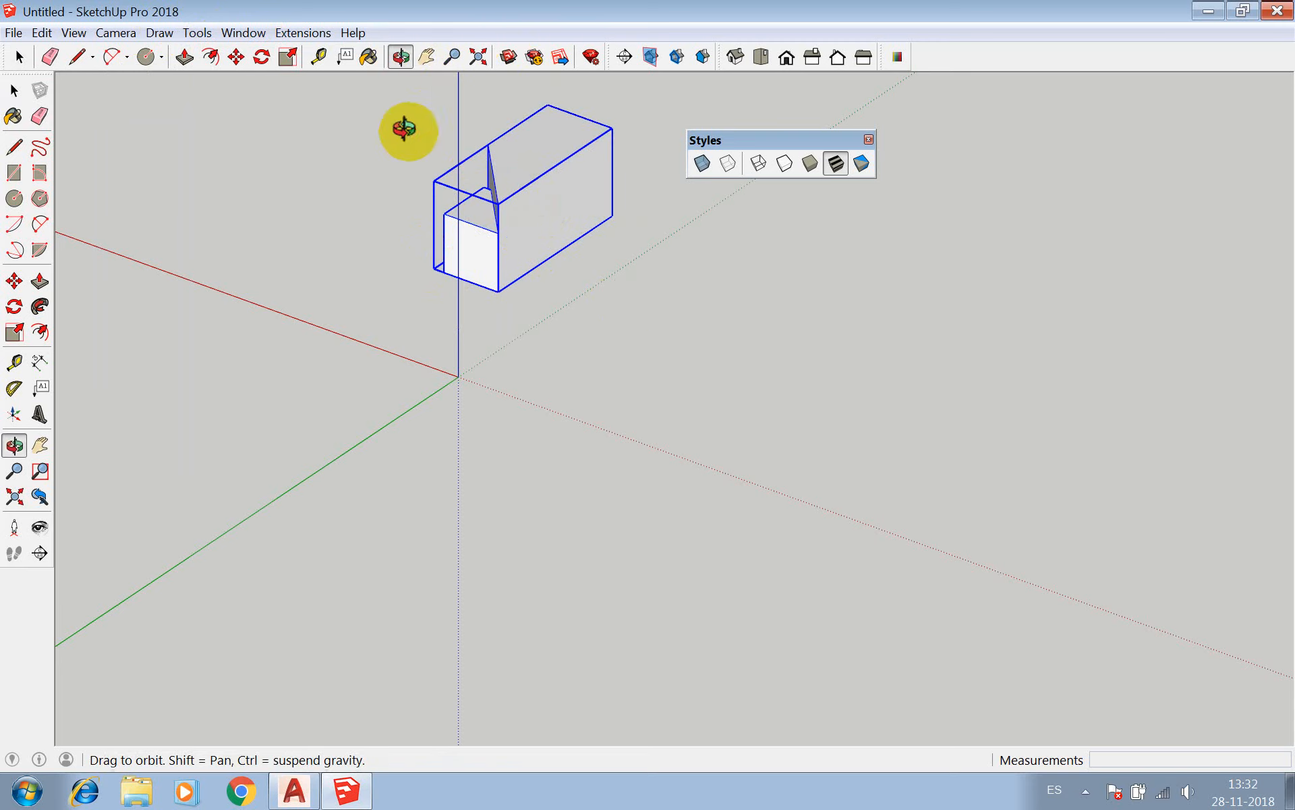
pyautogui.moveTo(404, 127); pyautogui.dragTo(448, 277)
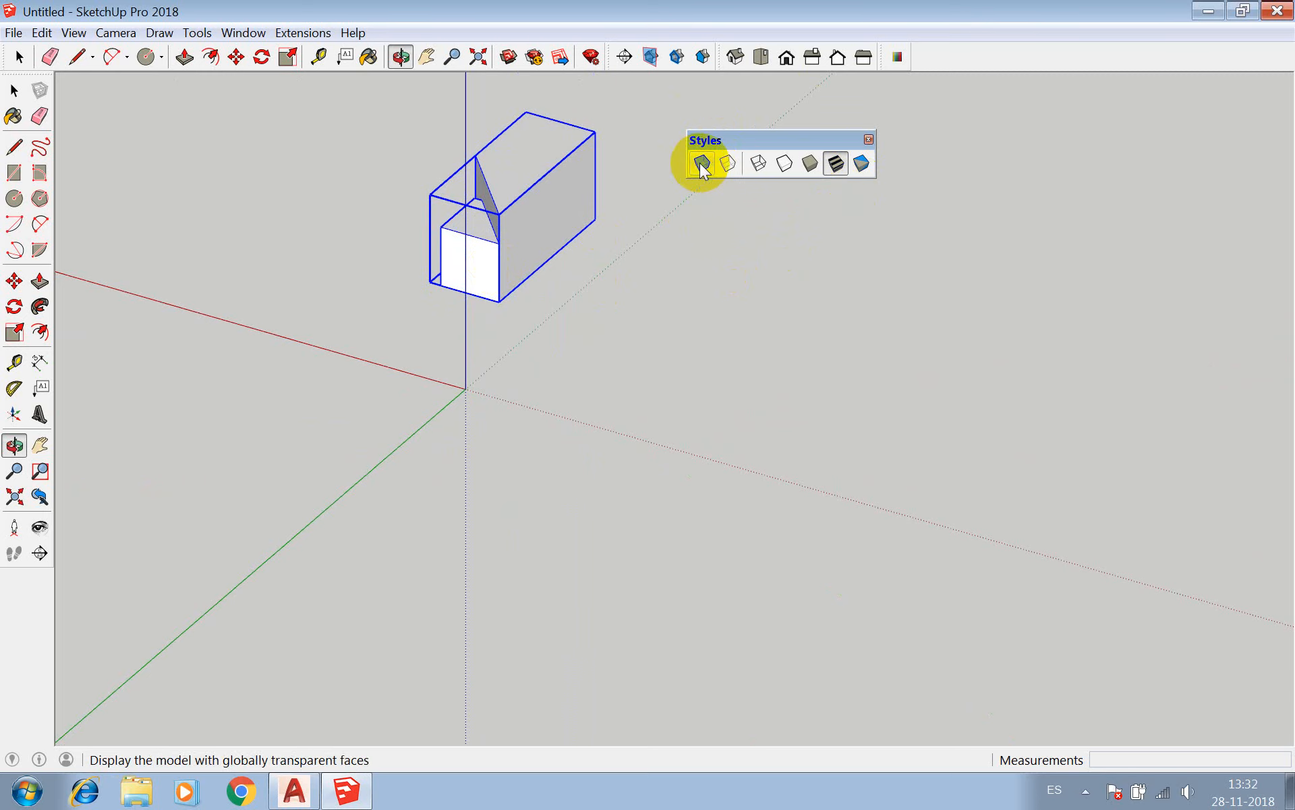
# Turn on X-ray display to see through the faces, and undo the union of the two solids.
pyautogui.click(701, 164)
pyautogui.moveTo(558, 209); pyautogui.dragTo(683, 207)
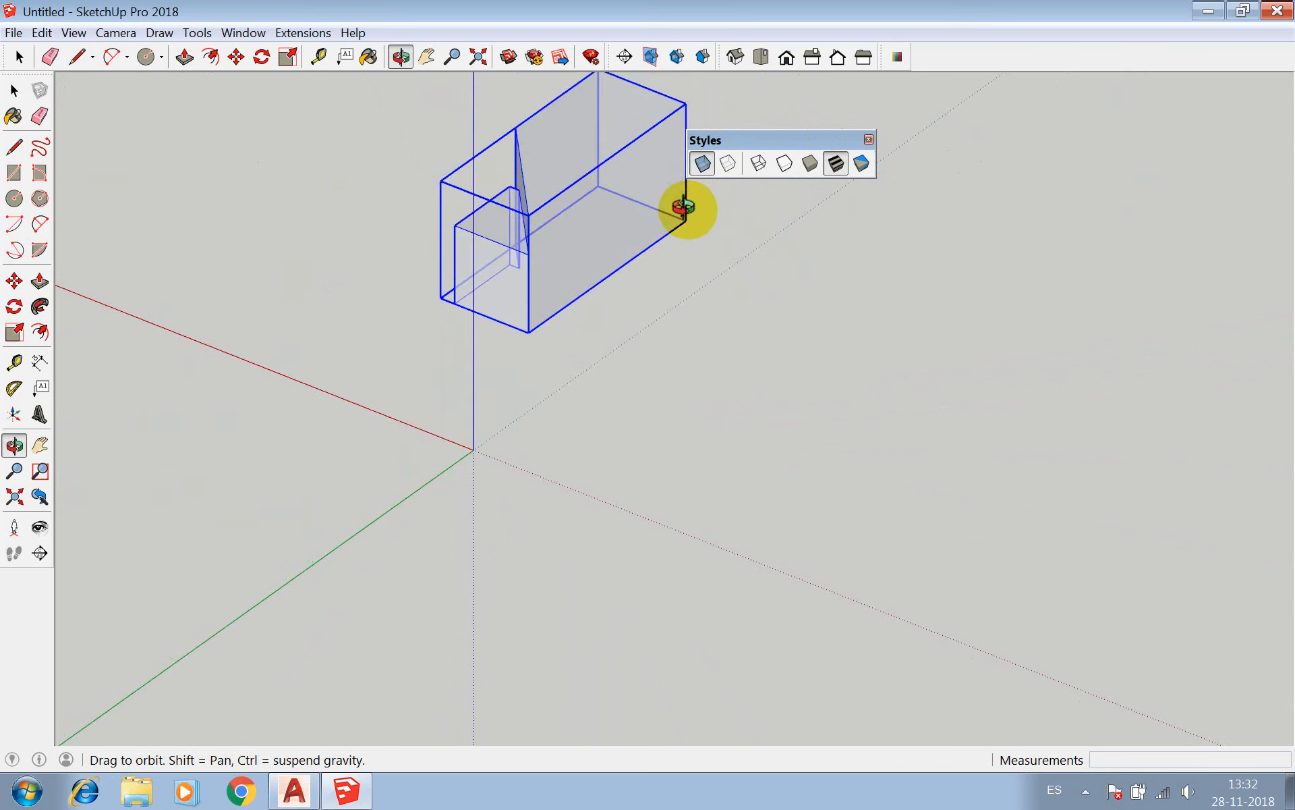
pyautogui.hotkey('ctrl', 'z')
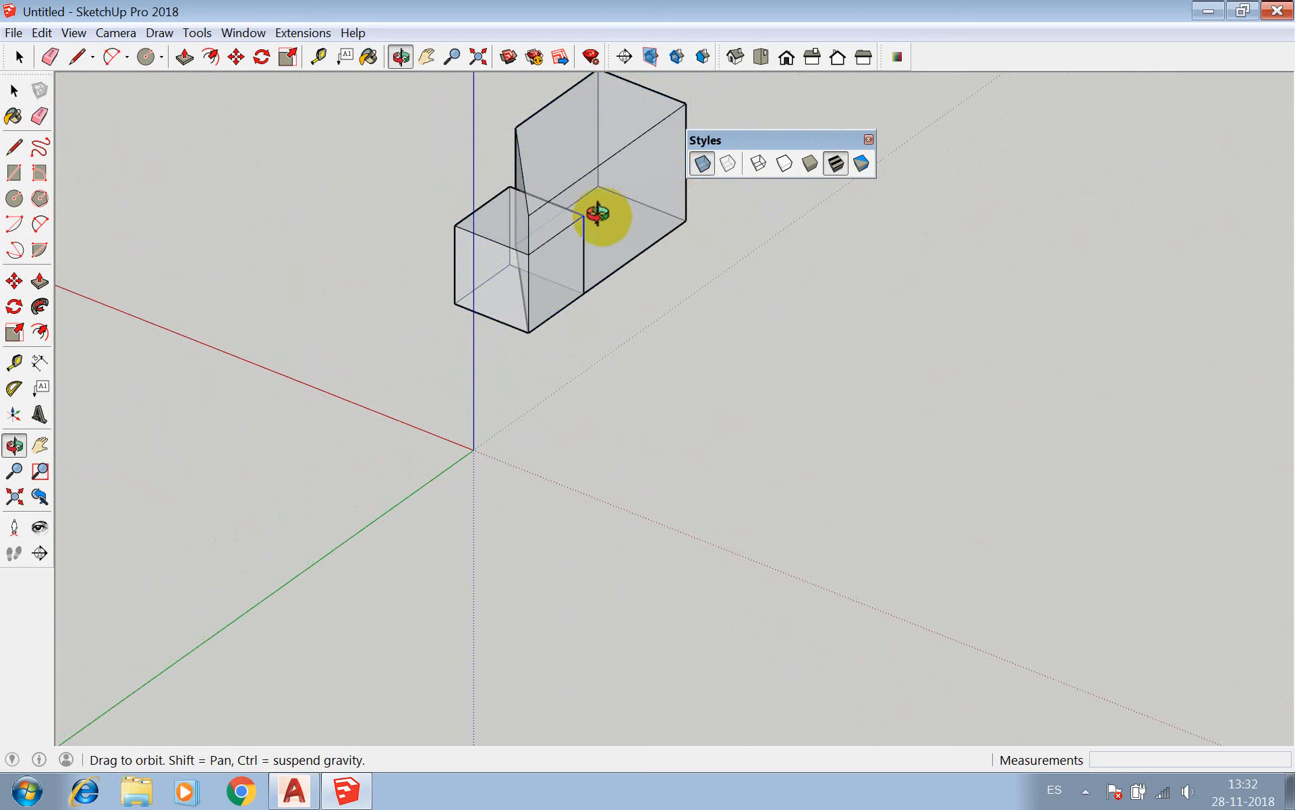
pyautogui.moveTo(543, 217); pyautogui.dragTo(399, 144)
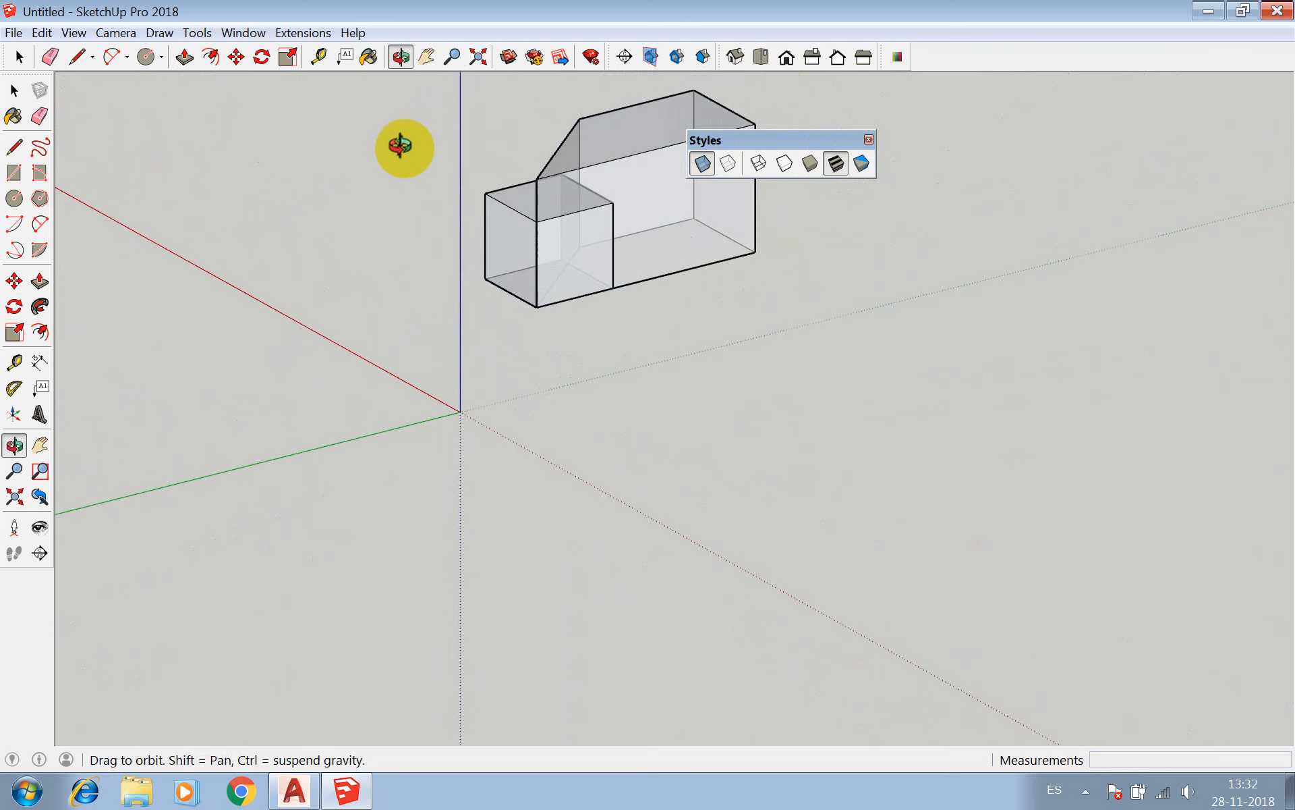
pyautogui.press('space')
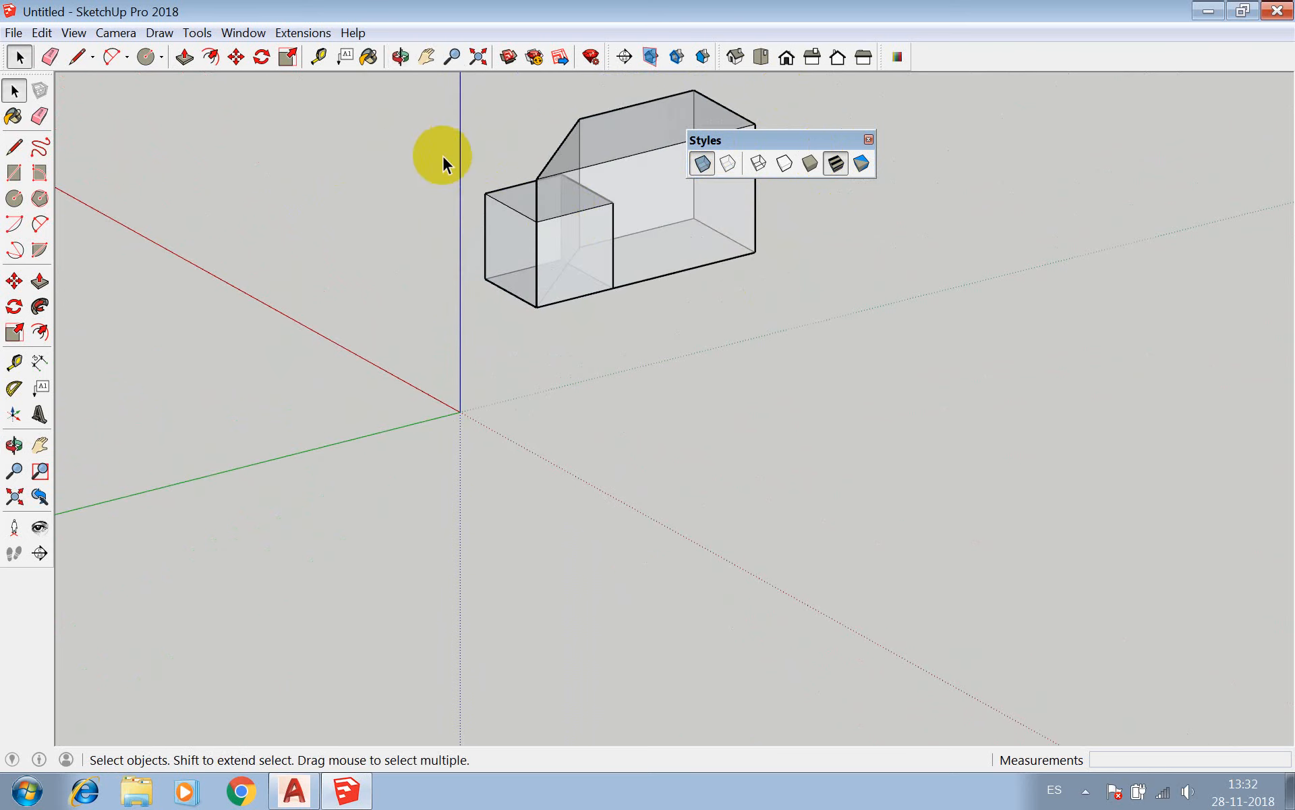
# Select the four-sided component and the cube in turn to check that they are separate solids, ending on the cube.
pyautogui.click(591, 219)
pyautogui.click(596, 177)
pyautogui.click(504, 218)
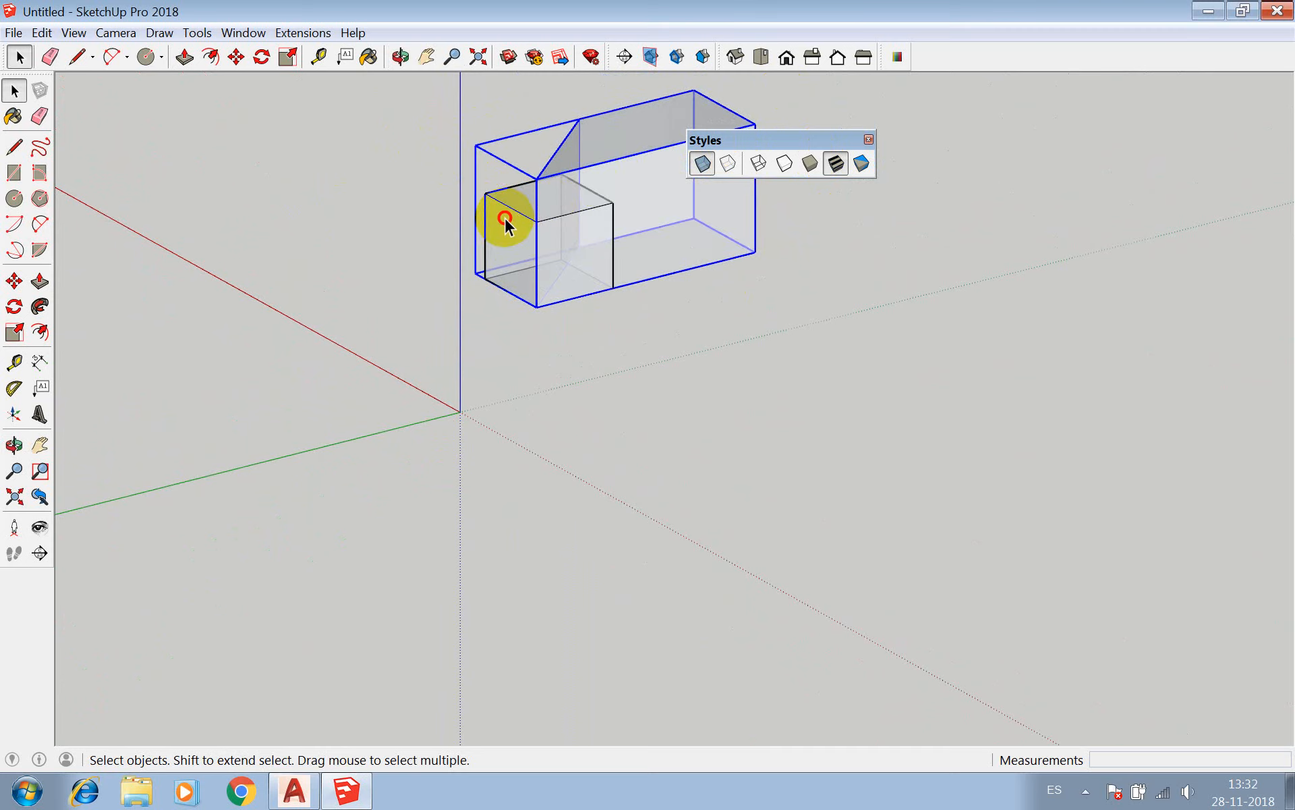
pyautogui.click(597, 151)
pyautogui.click(519, 218)
pyautogui.click(646, 169)
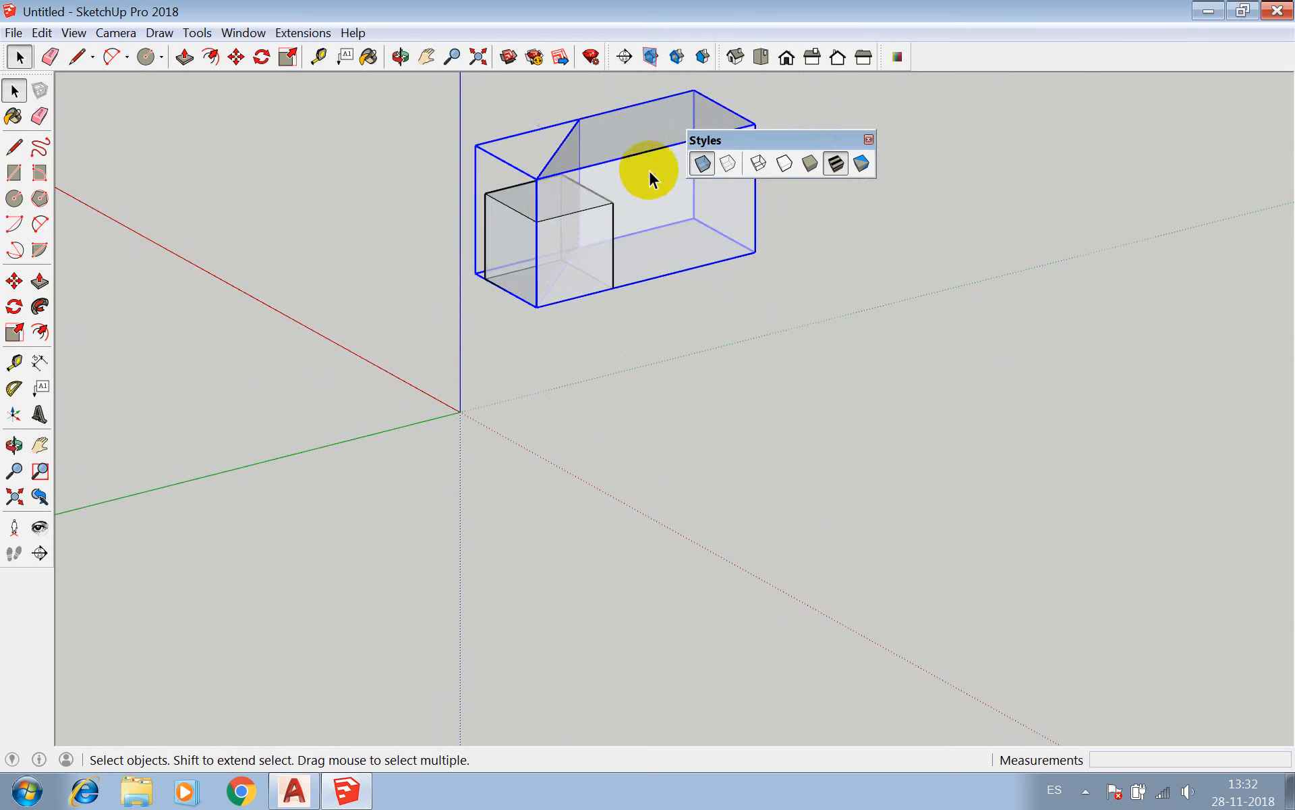
pyautogui.click(511, 222)
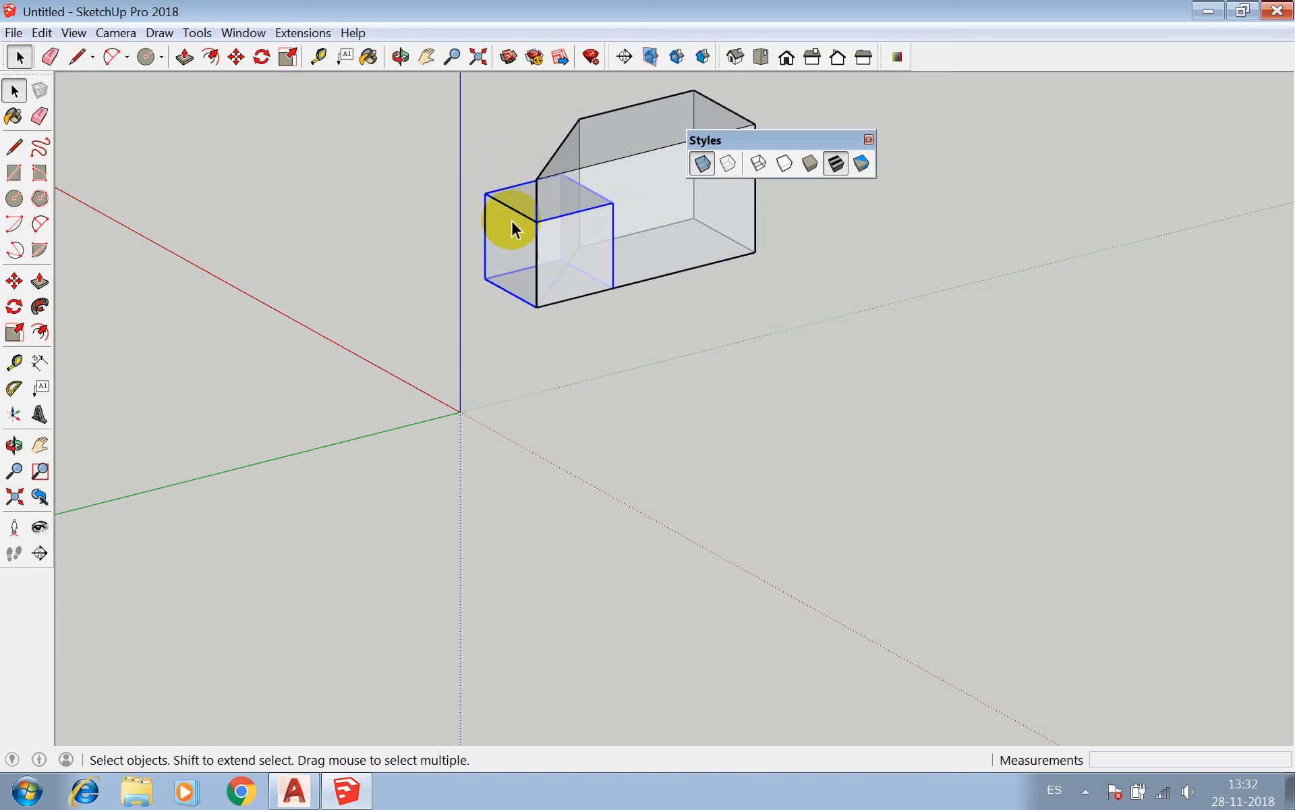
# Repeat the Union of the selected cube with the four-sided component, inspect the solid from another angle, and undo it.
pyautogui.click(214, 33)
pyautogui.moveTo(280, 252)
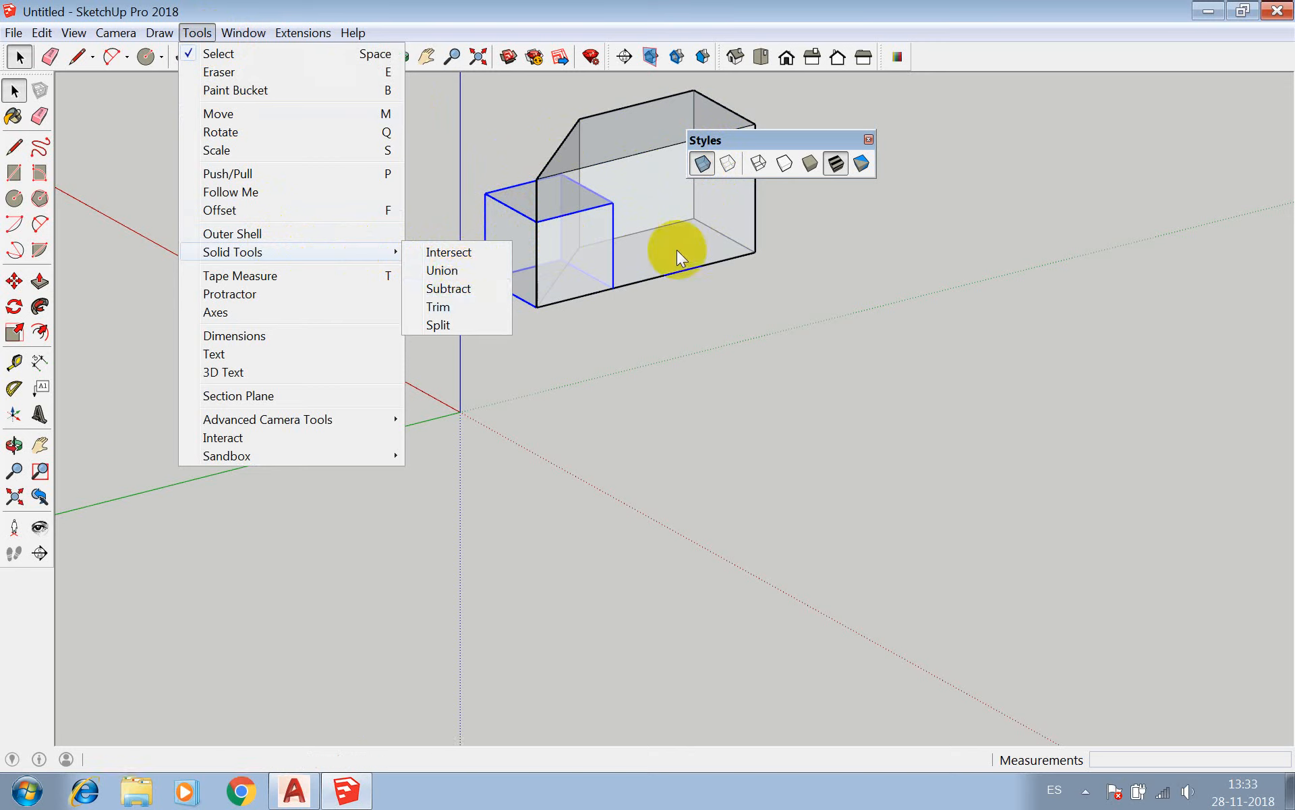
pyautogui.click(376, 20)
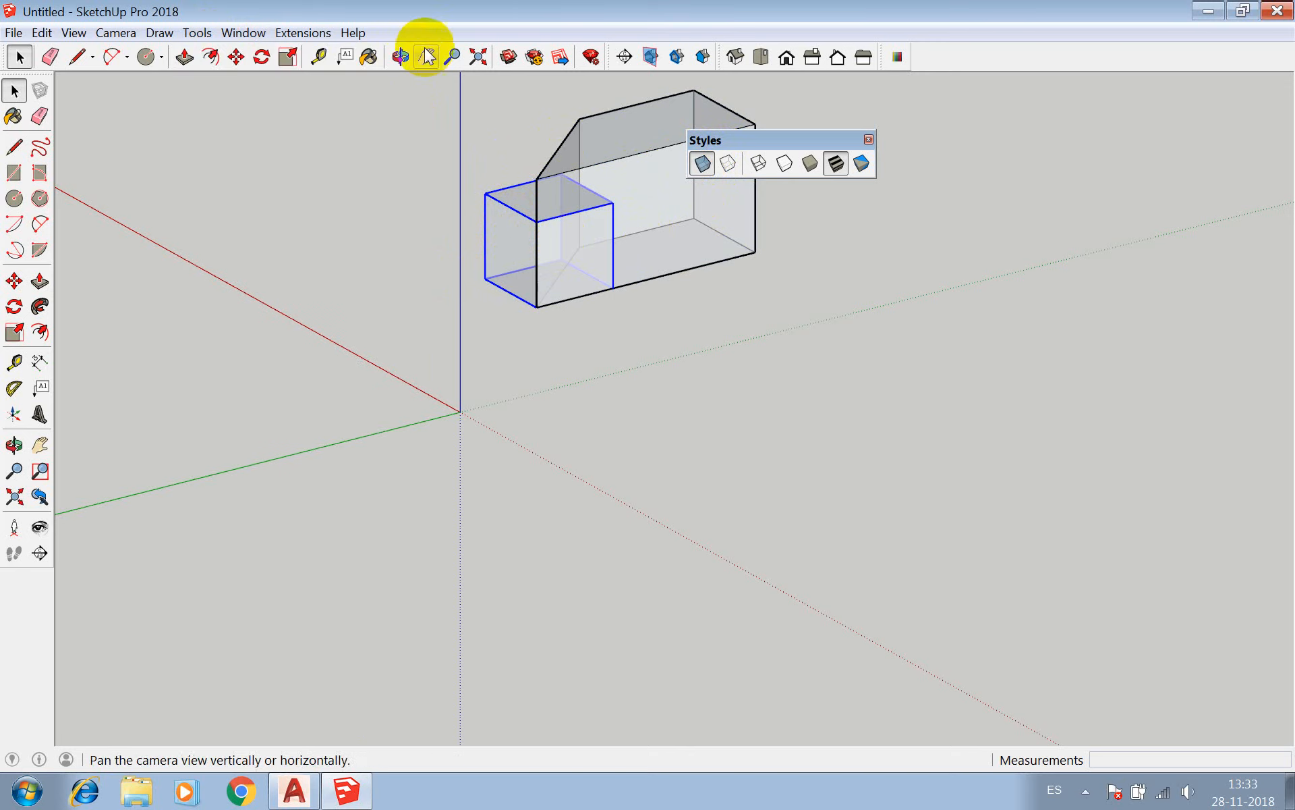
pyautogui.click(197, 33)
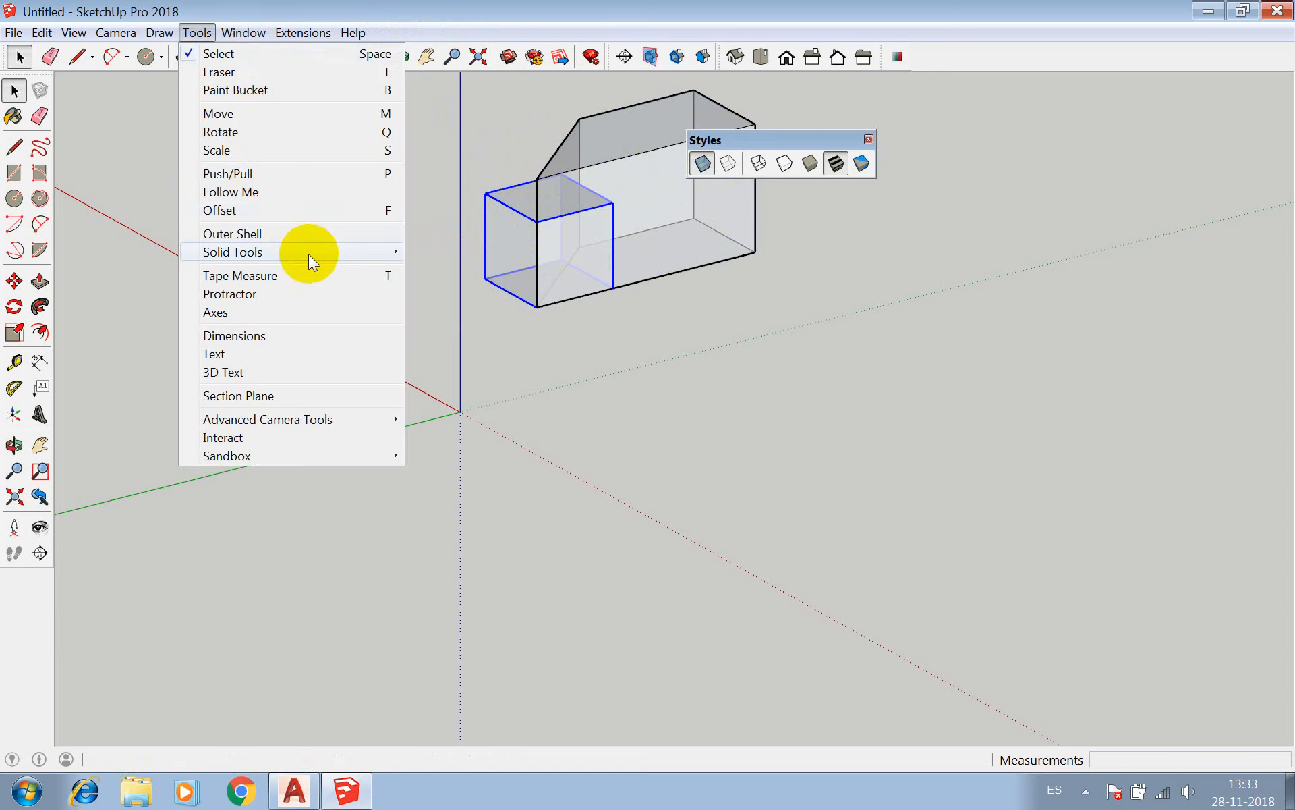
pyautogui.click(428, 252)
pyautogui.click(622, 174)
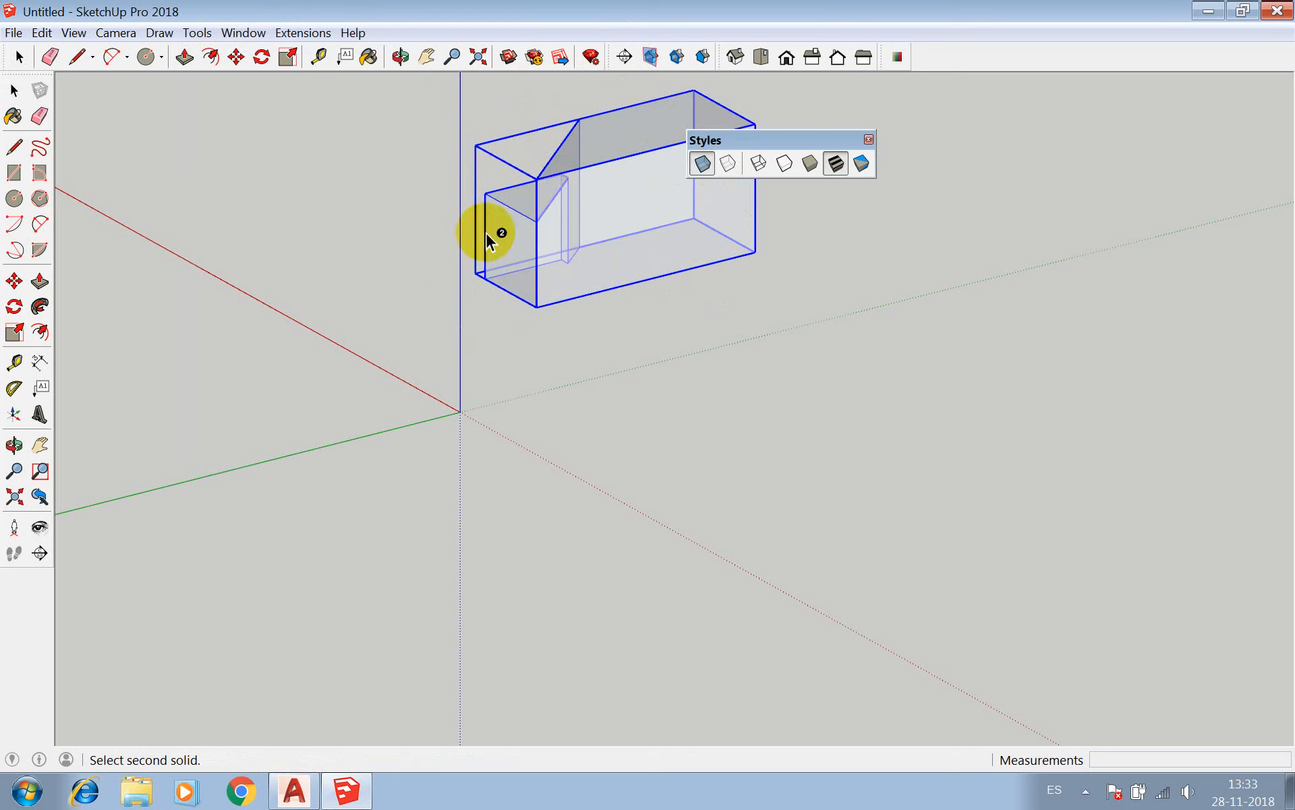
pyautogui.click(398, 57)
pyautogui.moveTo(647, 242); pyautogui.dragTo(756, 359)
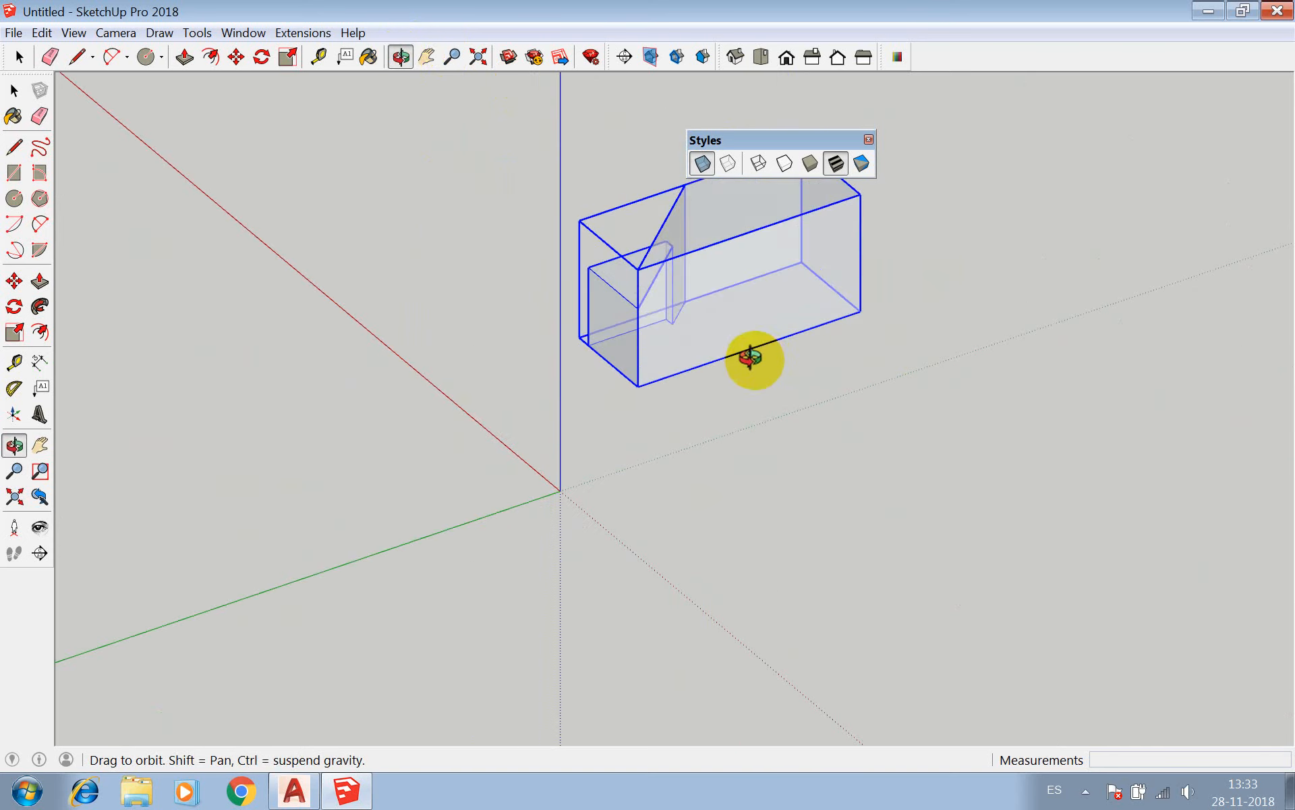
pyautogui.press('z')
pyautogui.hotkey('ctrl', 'z')
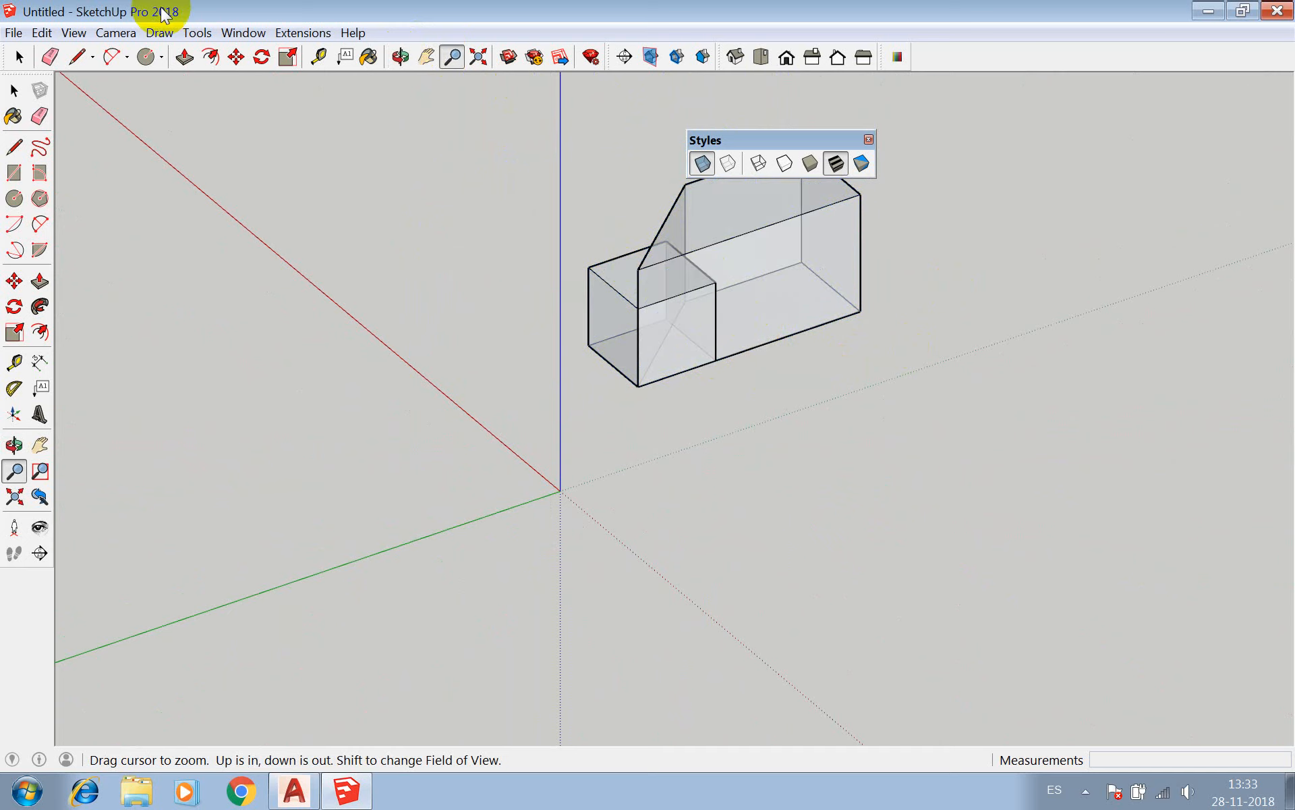
# Subtract the cube from the four-sided component with the Subtract solid tool and inspect the resulting notch.
pyautogui.press('space')
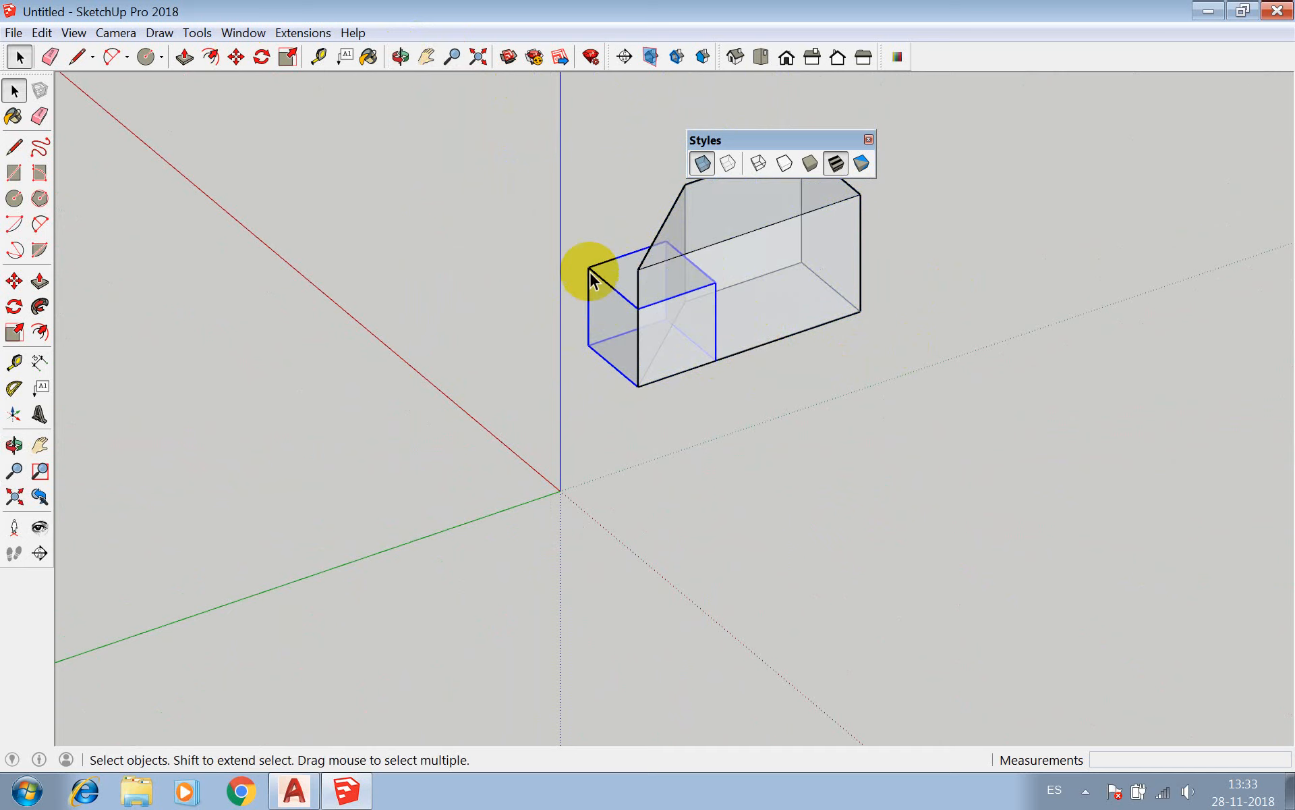
pyautogui.click(197, 32)
pyautogui.moveTo(362, 252)
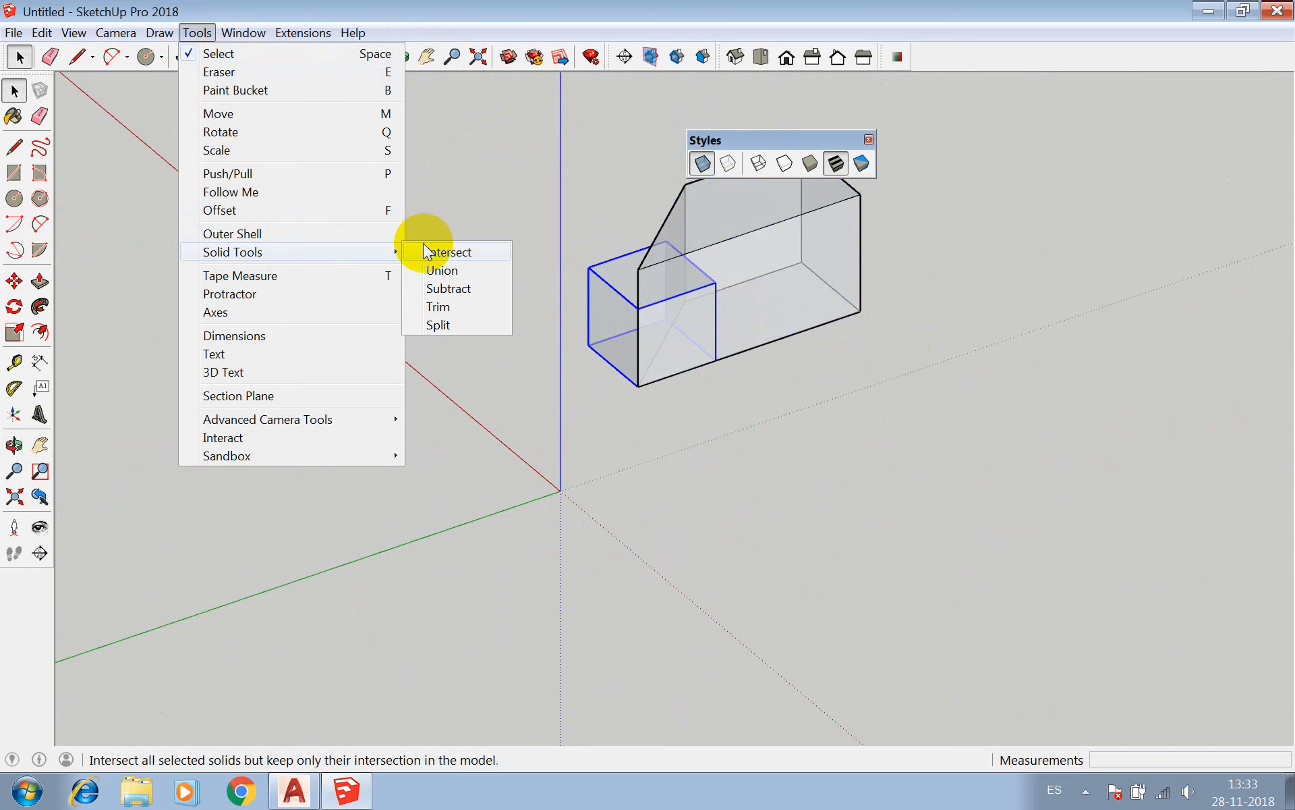
pyautogui.click(448, 288)
pyautogui.click(697, 239)
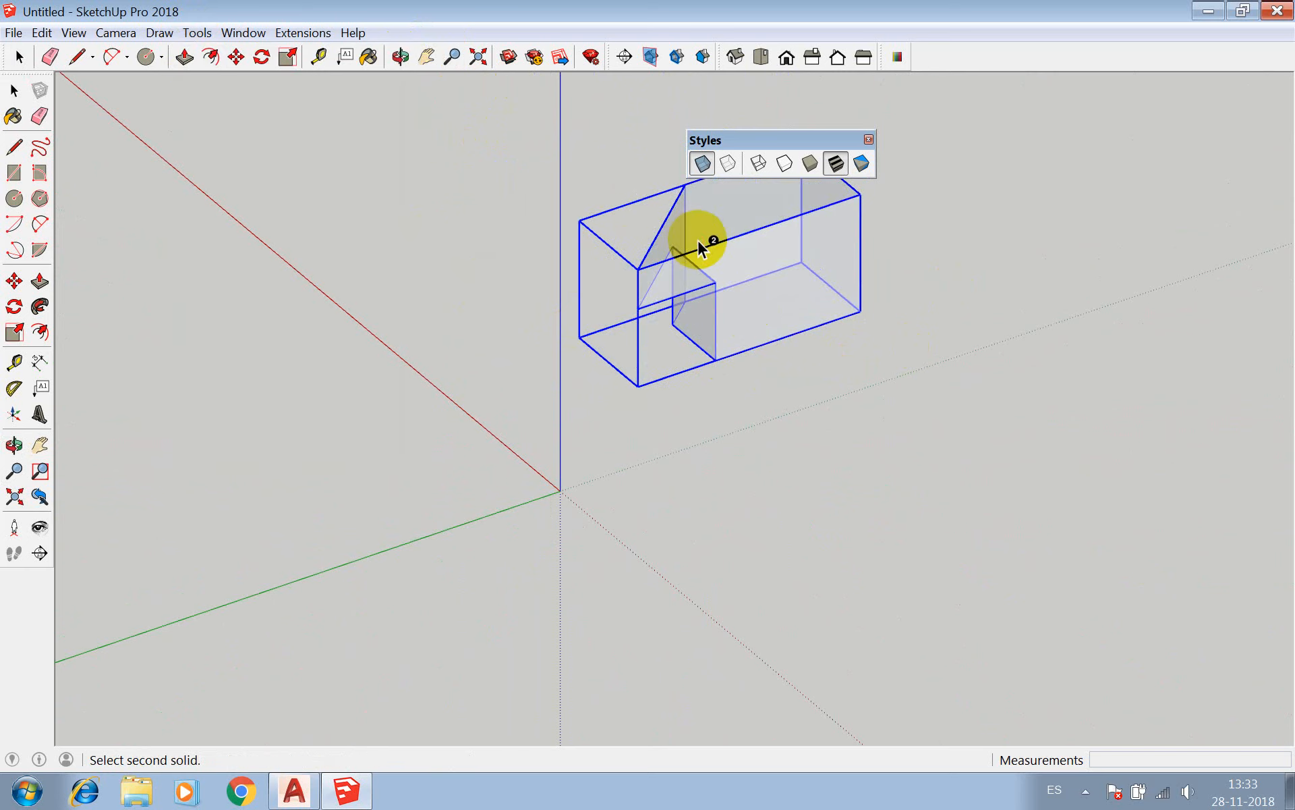
pyautogui.press('space')
pyautogui.click(398, 58)
pyautogui.moveTo(543, 327); pyautogui.dragTo(472, 399)
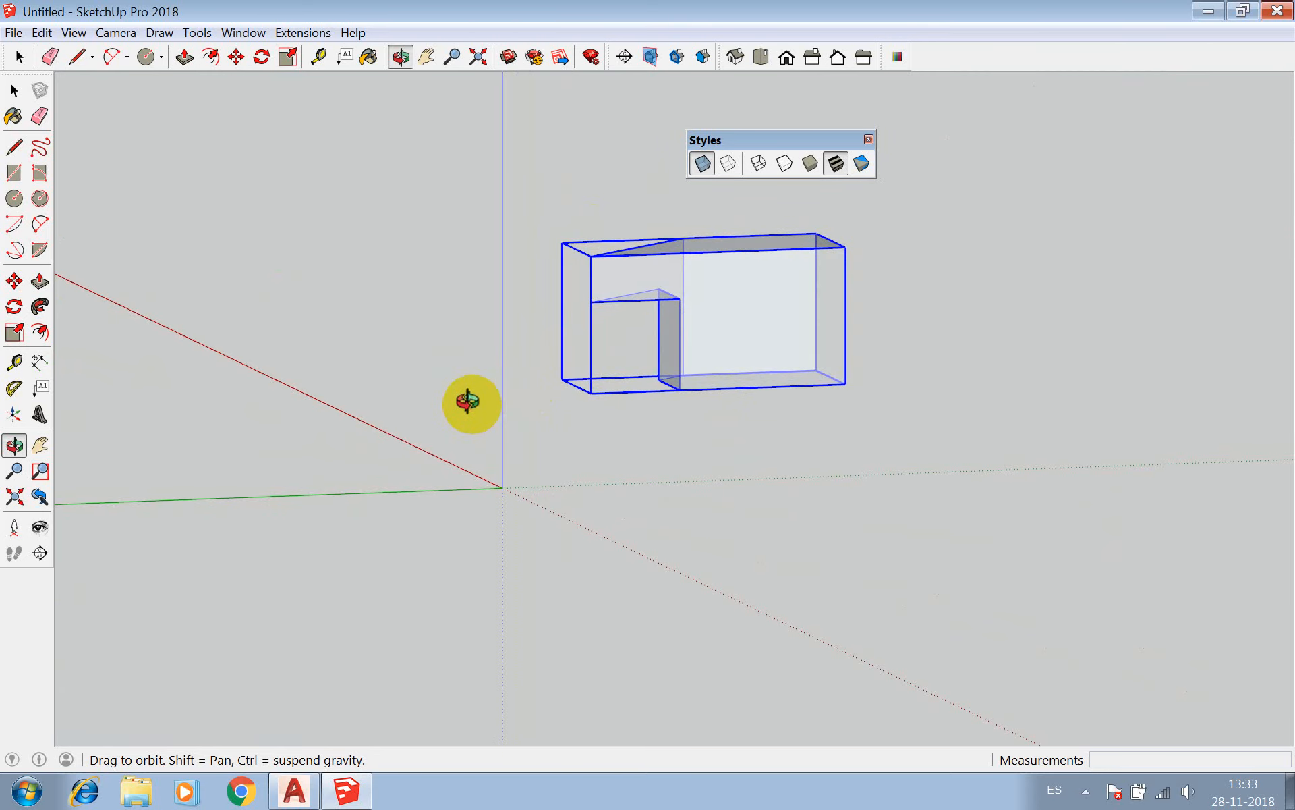
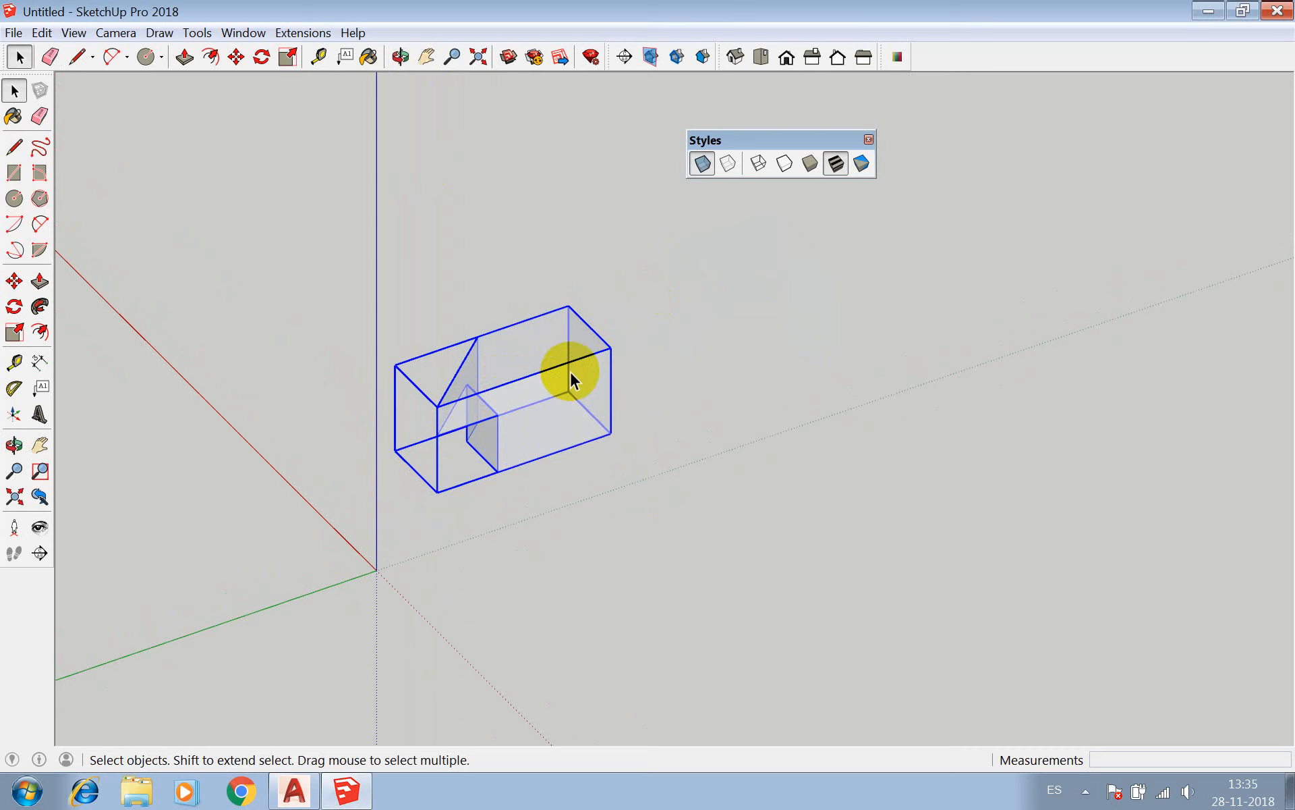
# Erase the notched solid from the model with the Eraser tool.
pyautogui.scroll(-3, 478, 355)
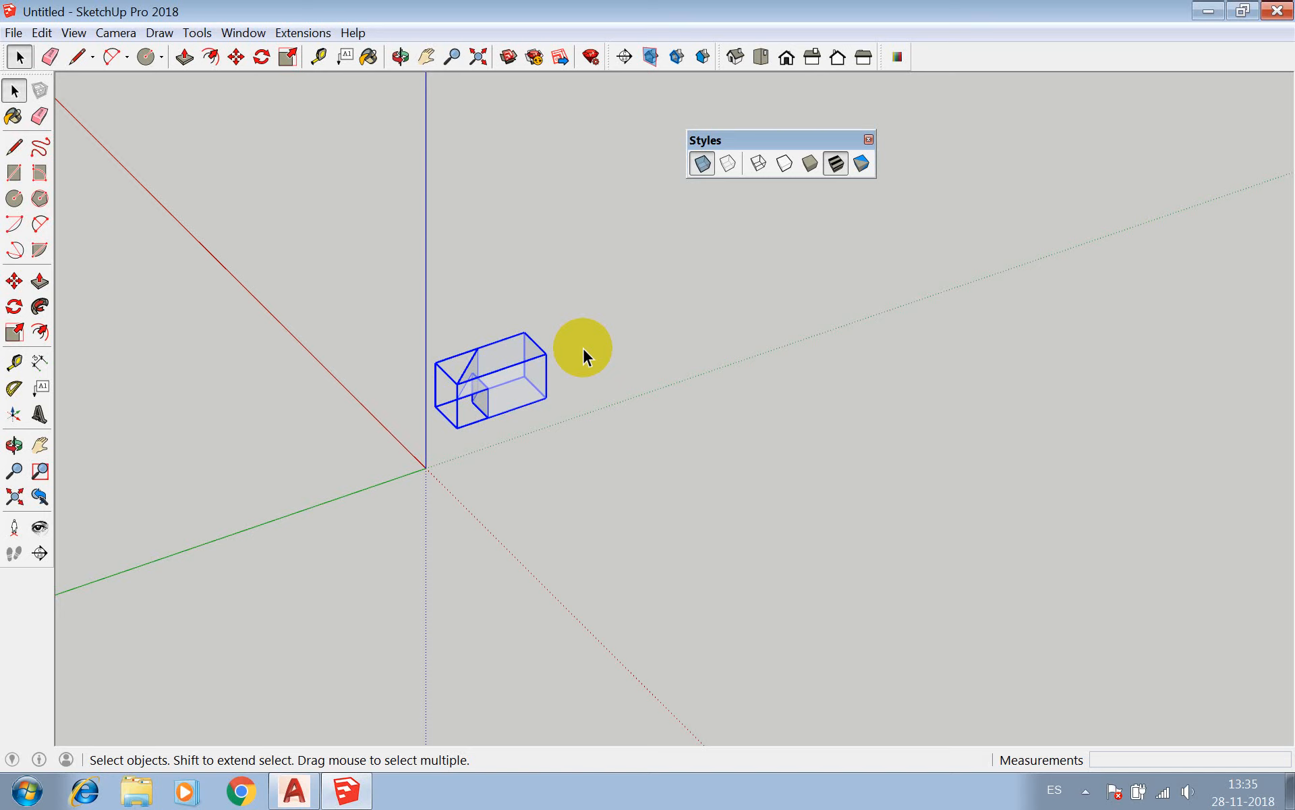
pyautogui.scroll(-3, 476, 279)
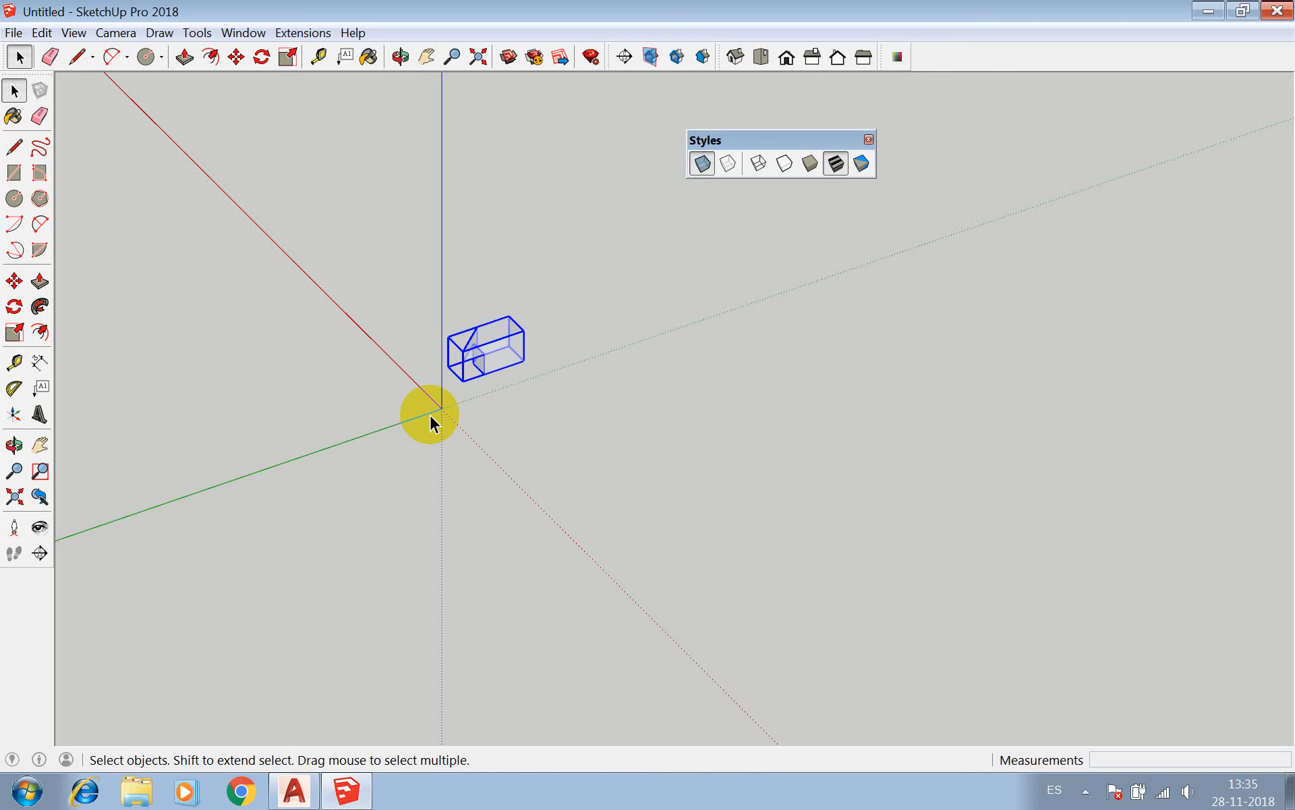
pyautogui.moveTo(610, 263); pyautogui.dragTo(373, 423)
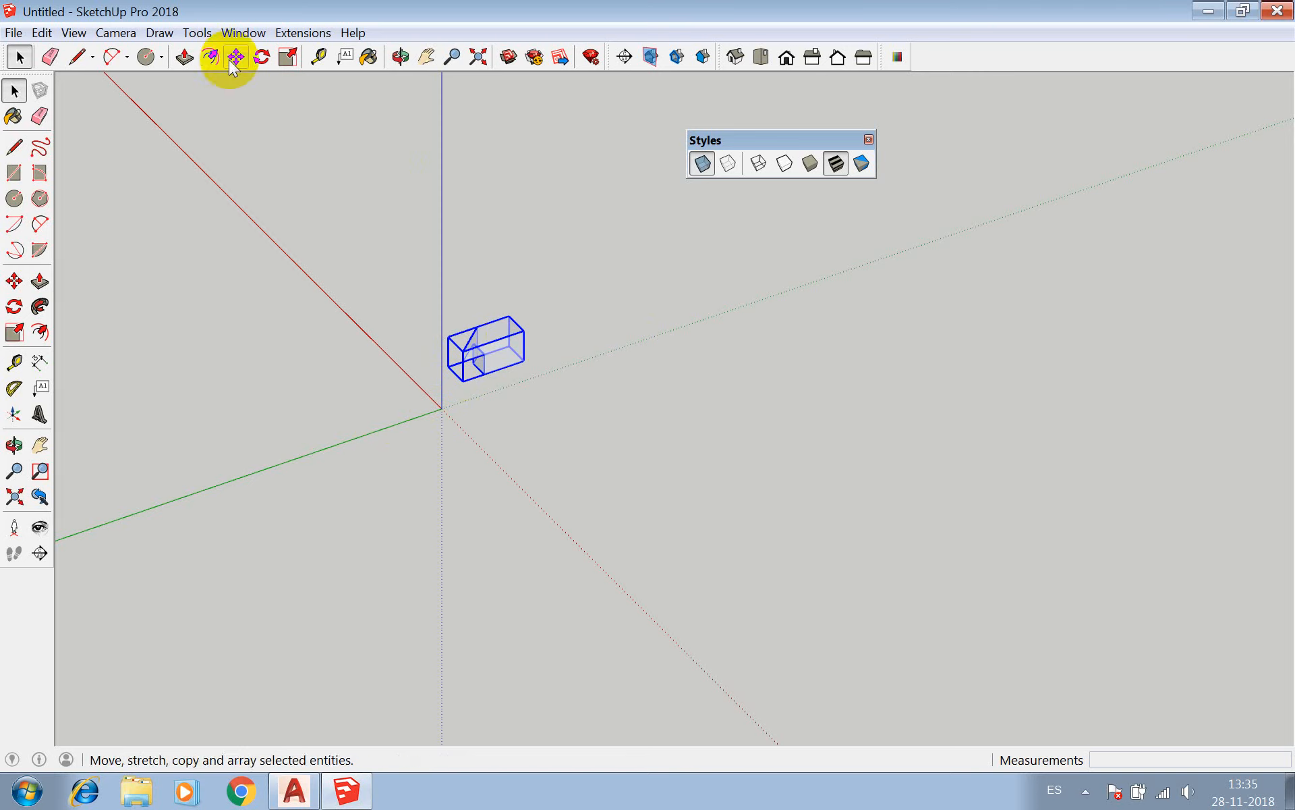
pyautogui.click(50, 57)
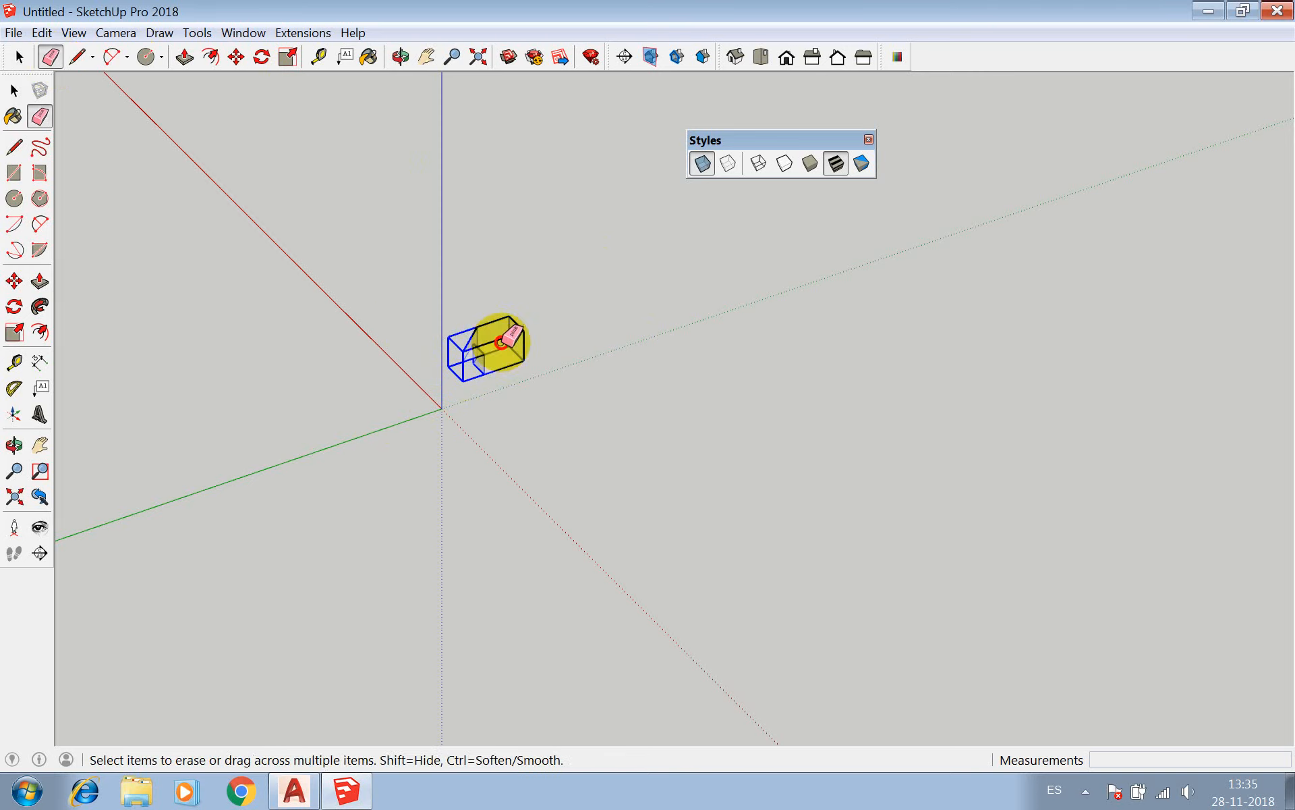
pyautogui.click(501, 343)
pyautogui.scroll(1, 458, 394)
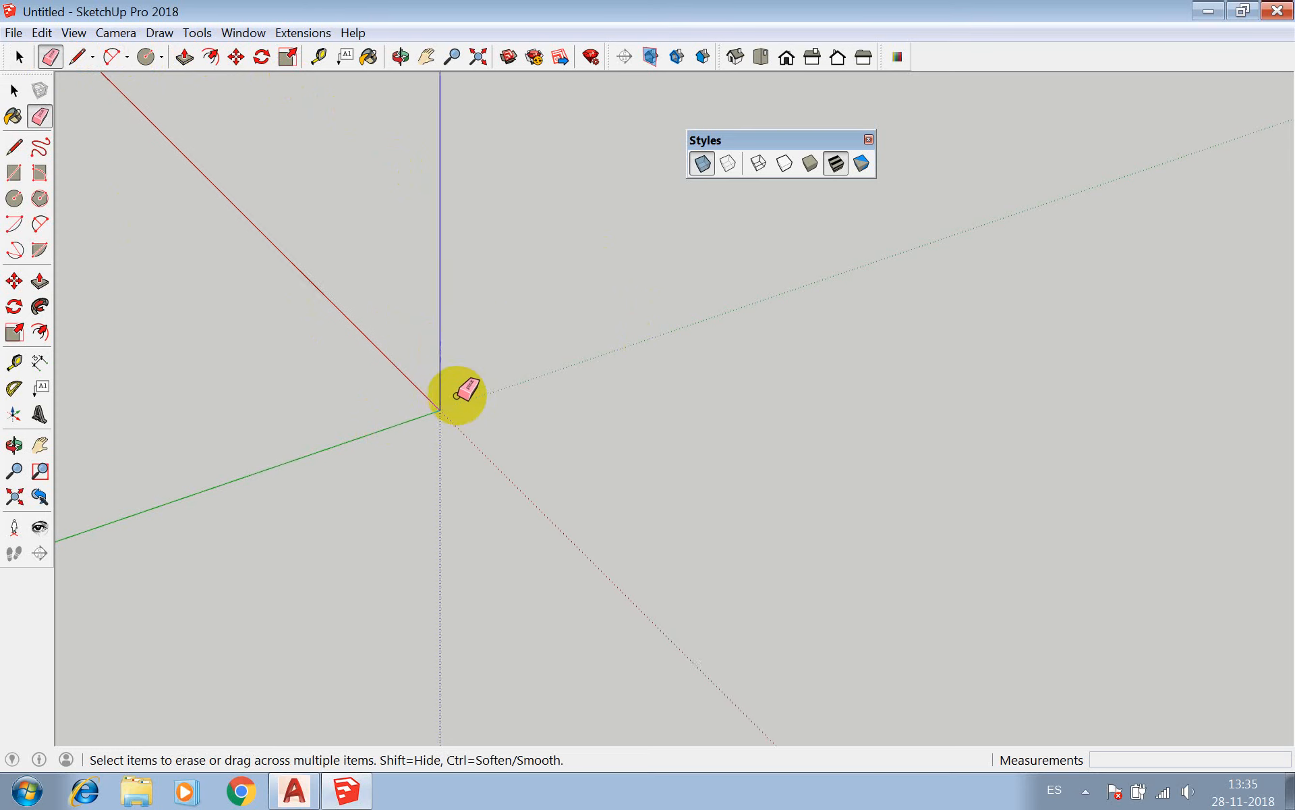
# Switch the empty model to the standard Top view.
pyautogui.scroll(-2, 318, 223)
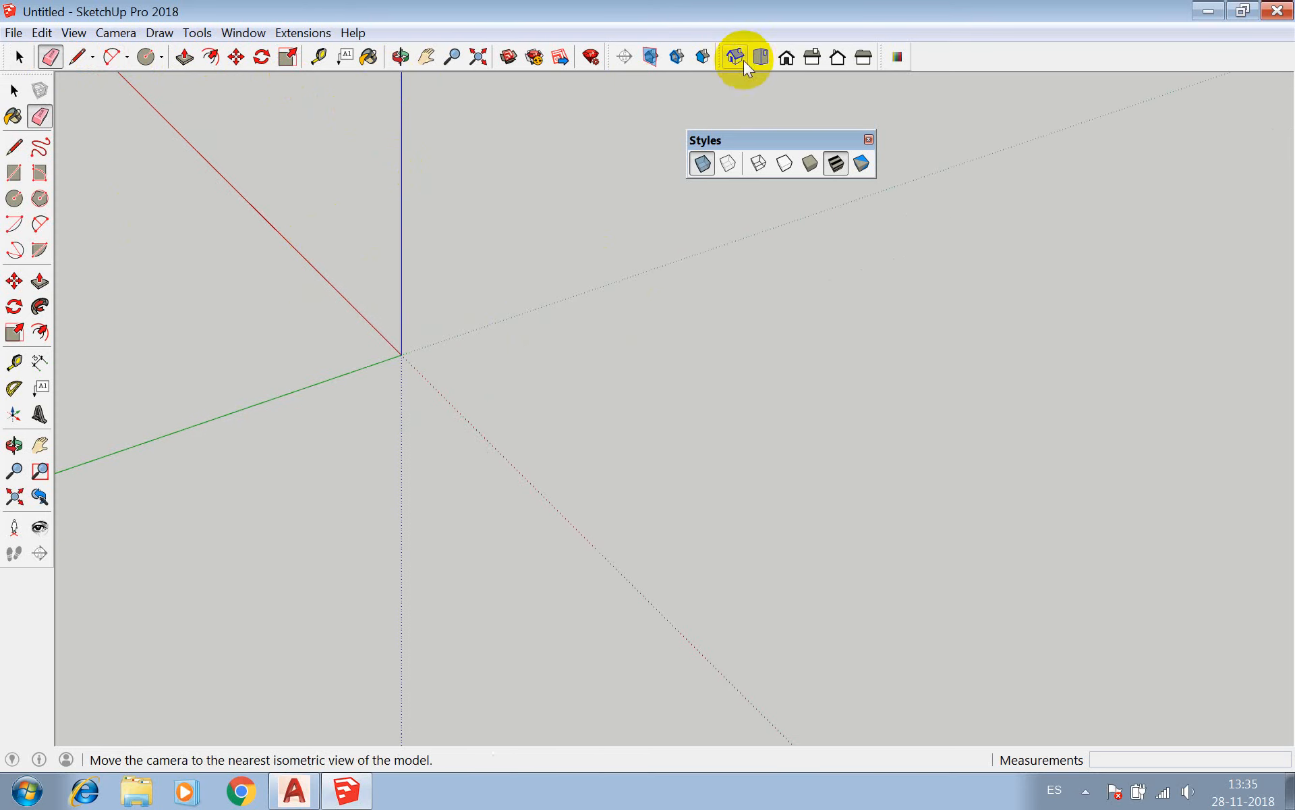
pyautogui.click(760, 57)
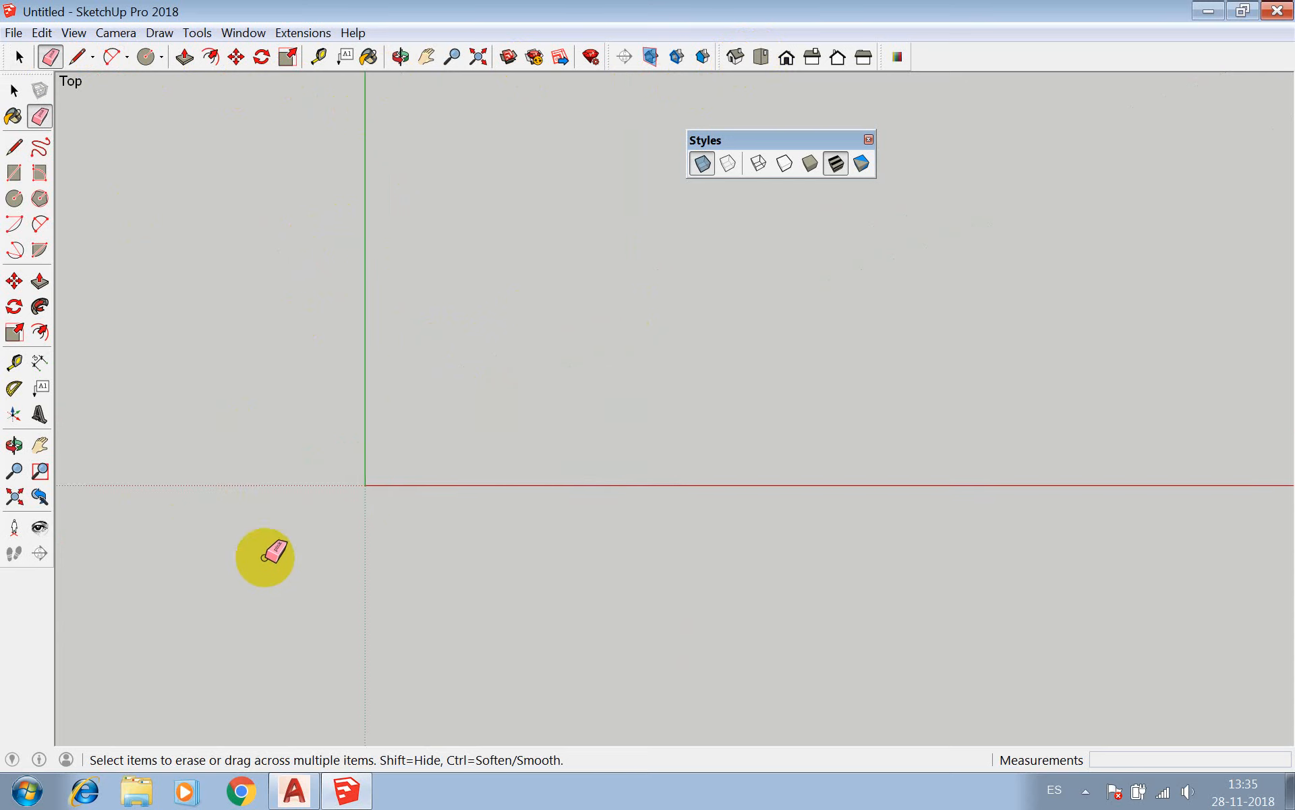
pyautogui.scroll(3, 428, 396)
pyautogui.scroll(-3, 419, 471)
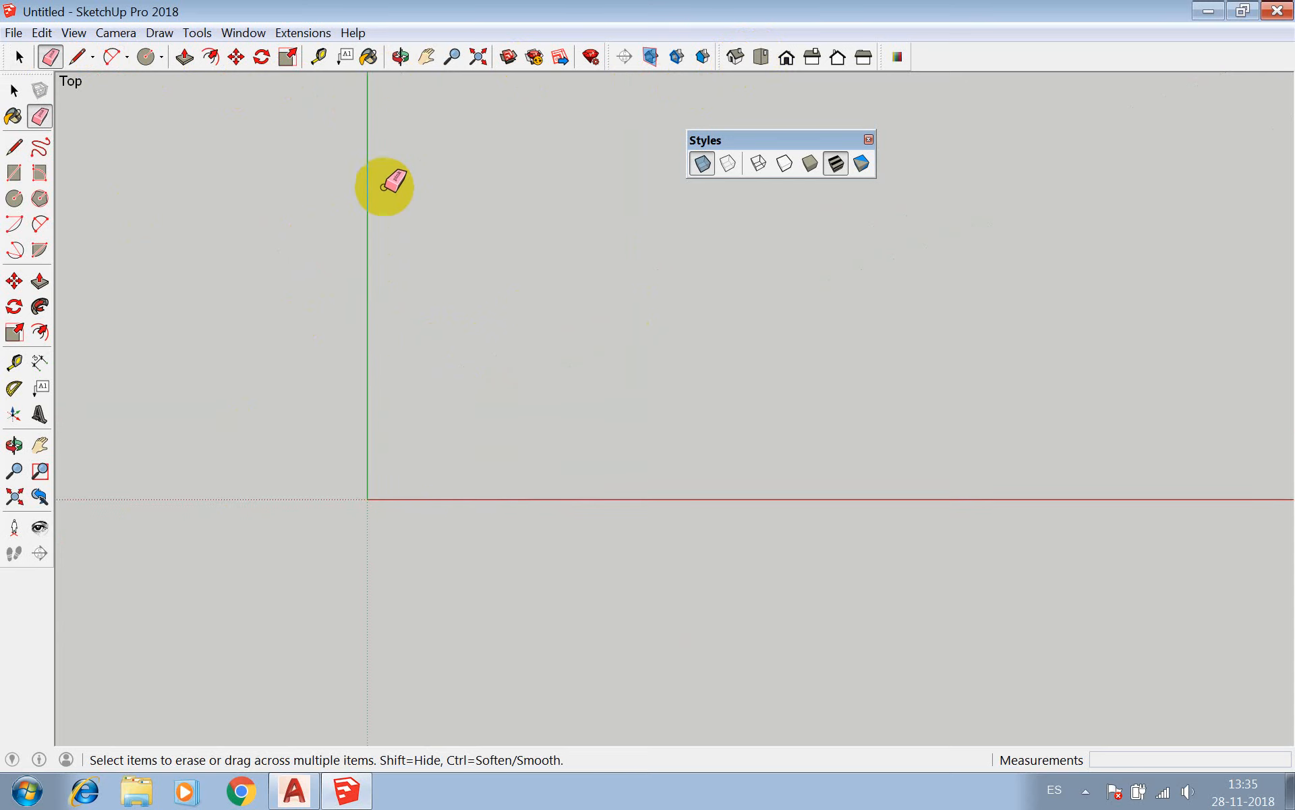
# Start saving the model under a new name and choose the EXPRE 2 folder on the Desktop as its location.
pyautogui.click(13, 32)
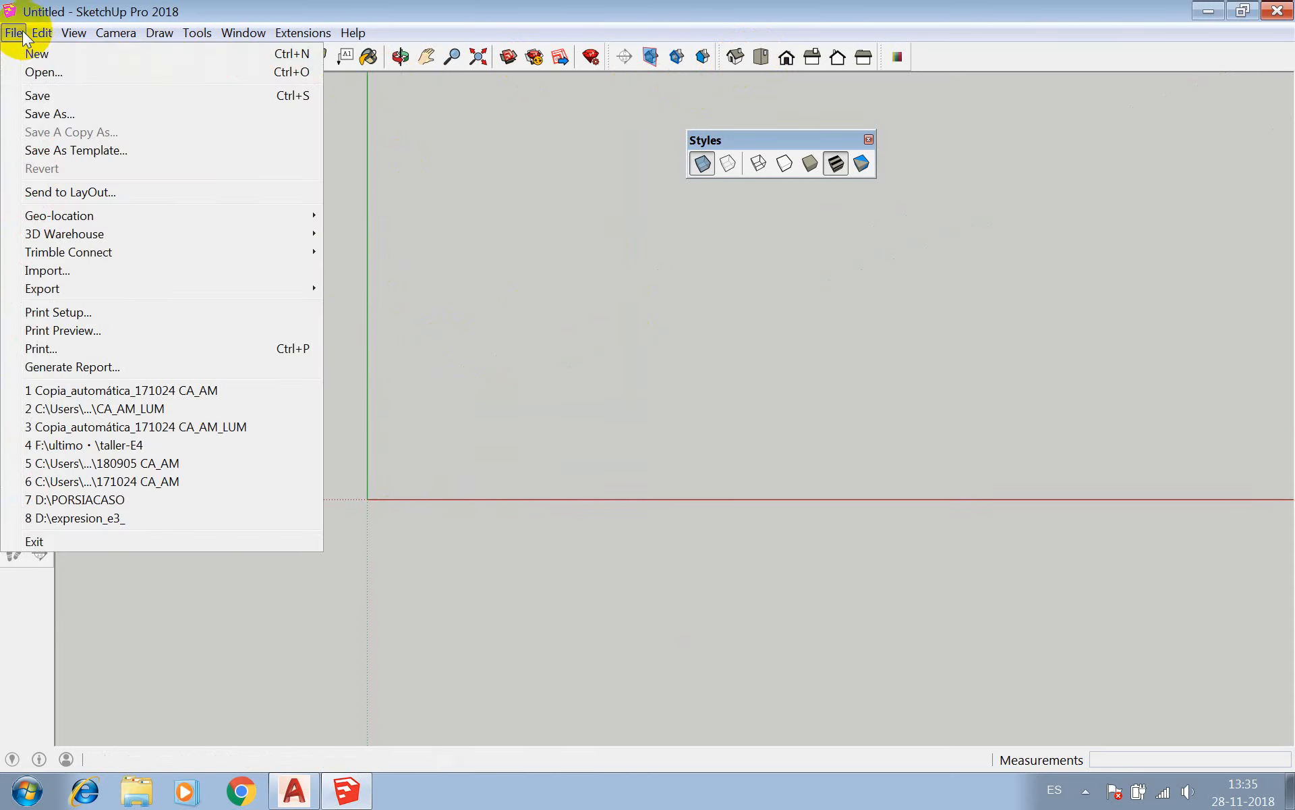
pyautogui.click(77, 118)
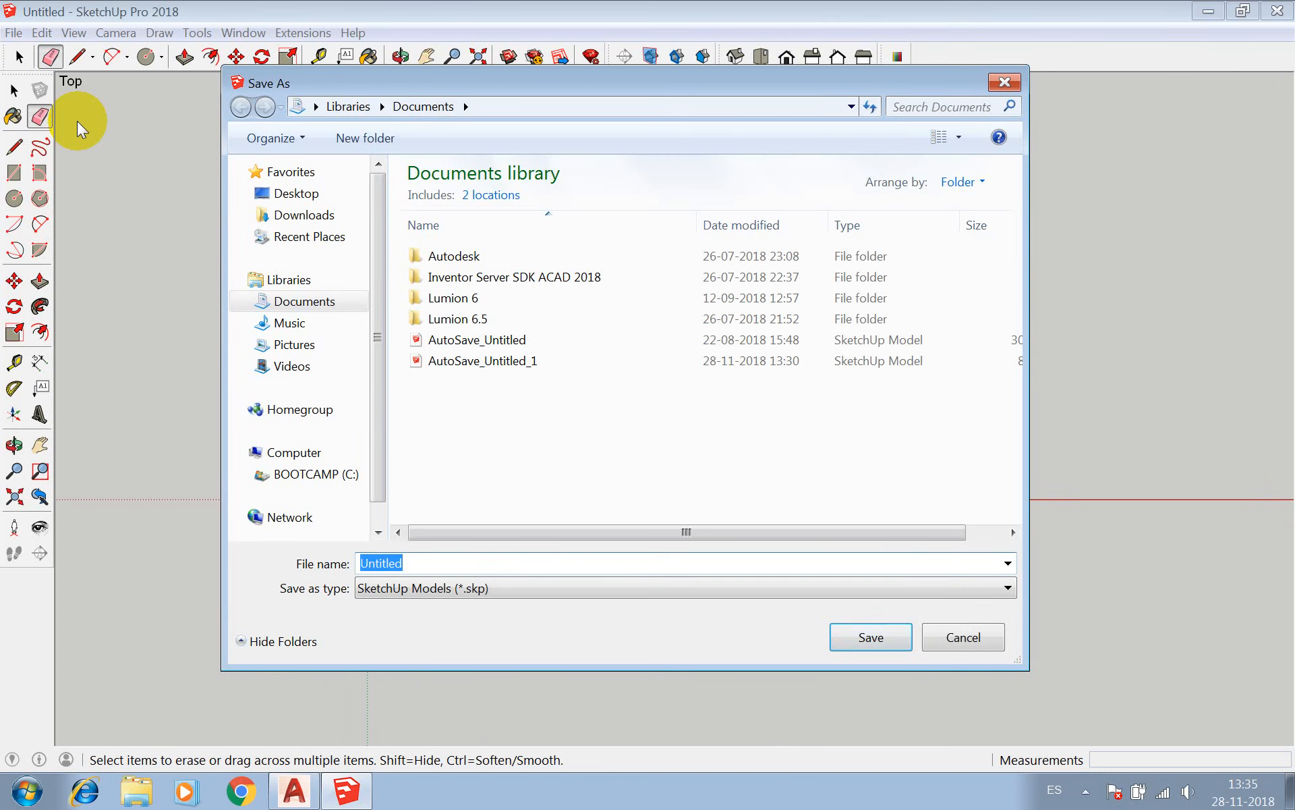
pyautogui.click(297, 194)
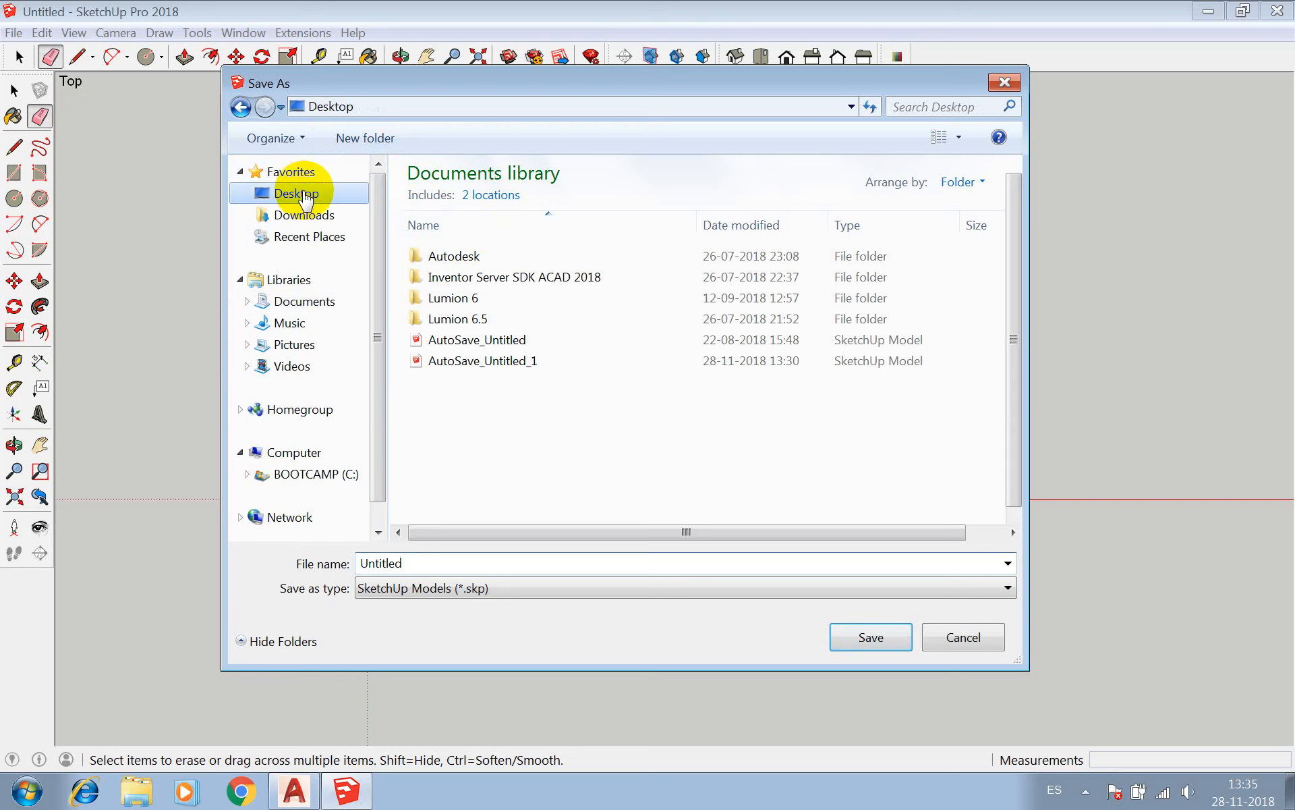
pyautogui.click(757, 409)
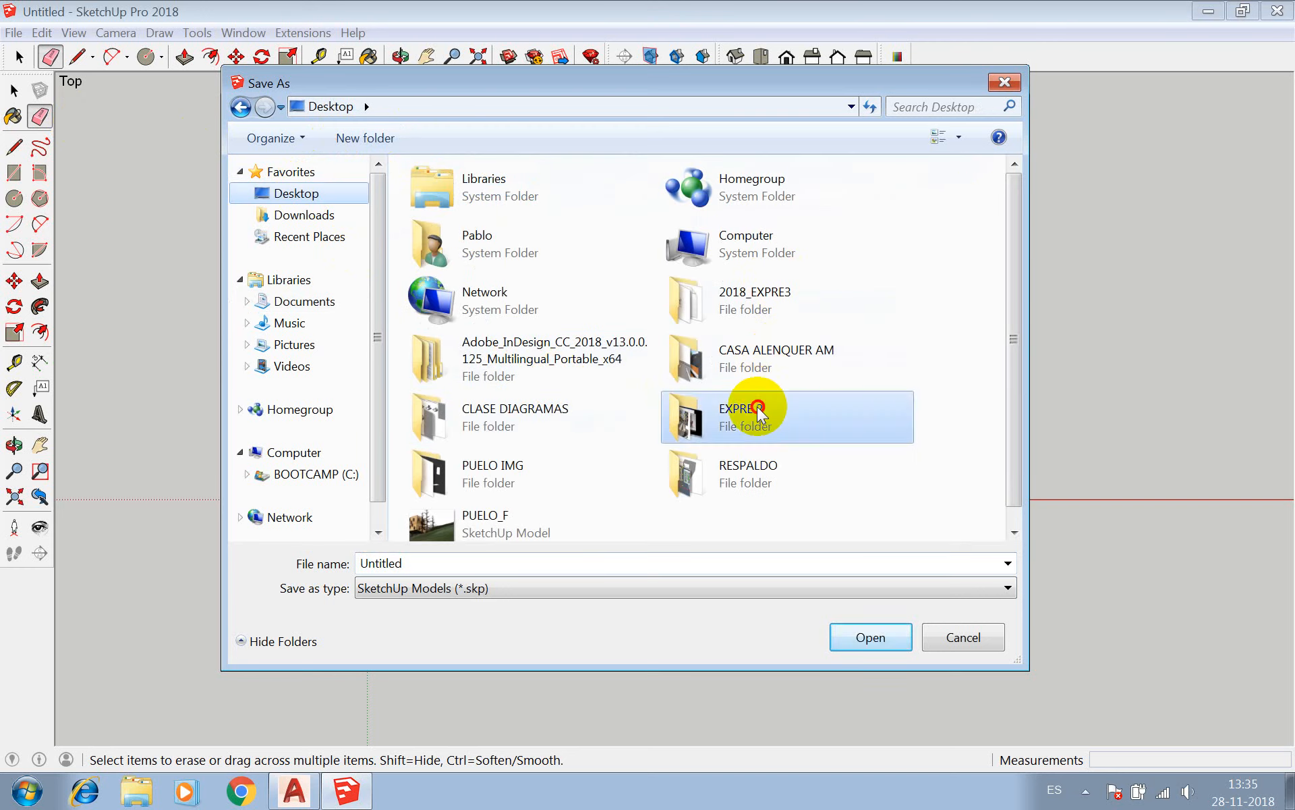
pyautogui.doubleClick(757, 409)
# Name the SketchUp model 181128_PO_01 and save it.
pyautogui.click(496, 564)
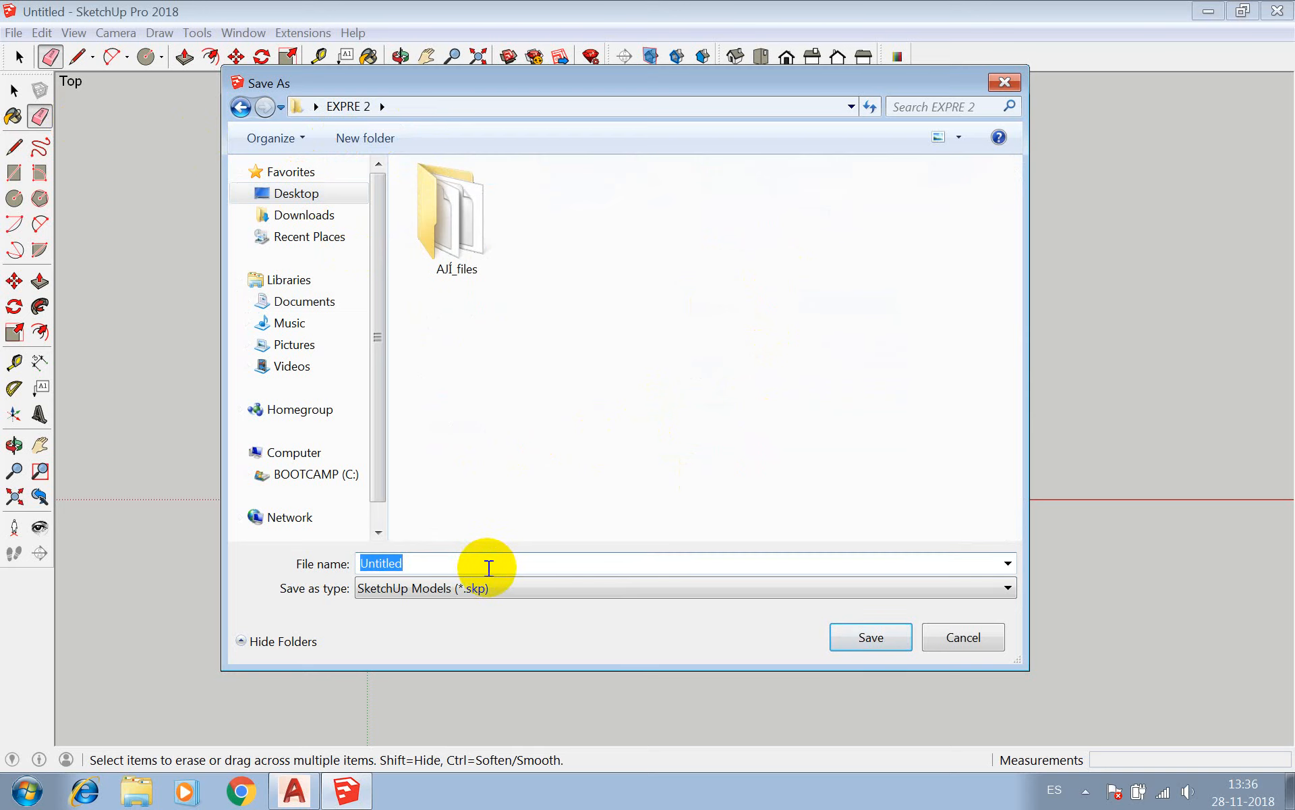
pyautogui.write('PO')
pyautogui.write('28')
pyautogui.write('11')
pyautogui.press('BackSpace')
pyautogui.press('BackSpace')
pyautogui.press('BackSpace')
pyautogui.press('BackSpace')
pyautogui.write('181128_PO')
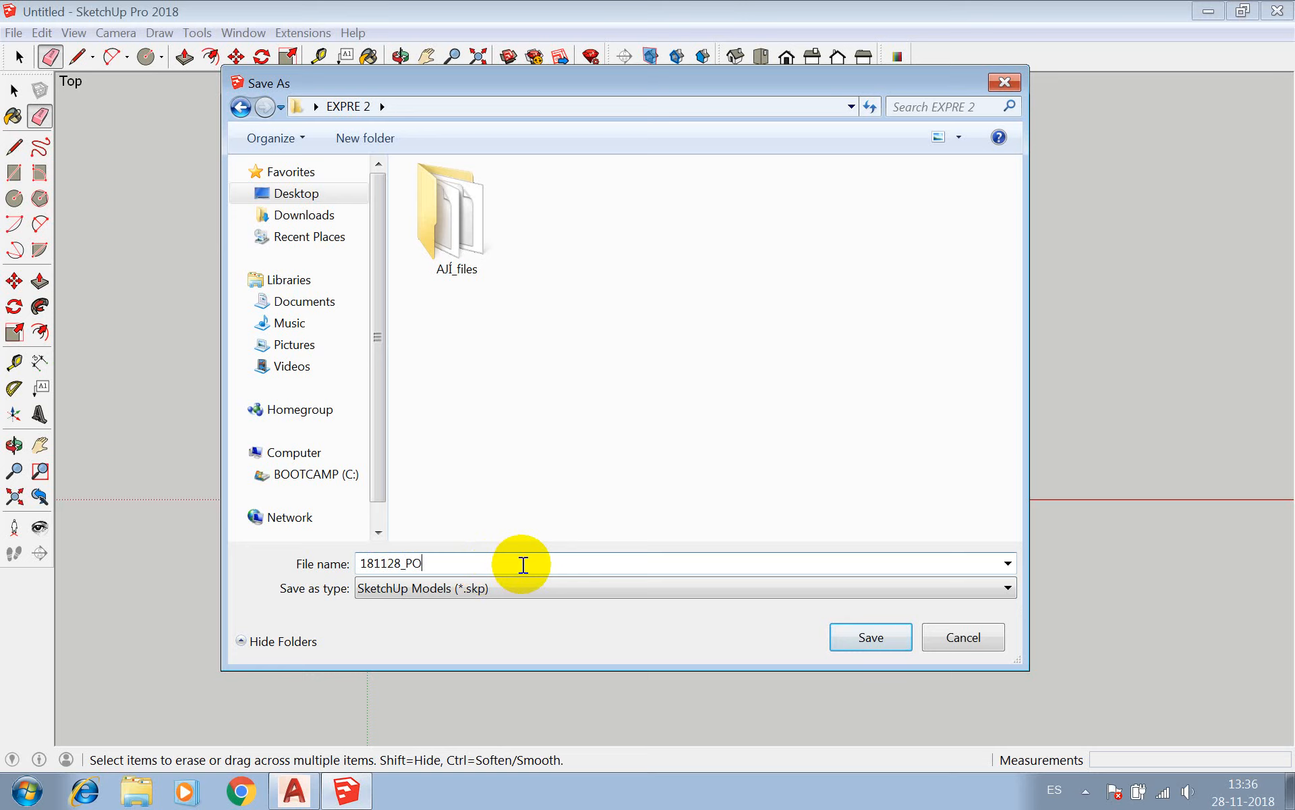
pyautogui.write('_01')
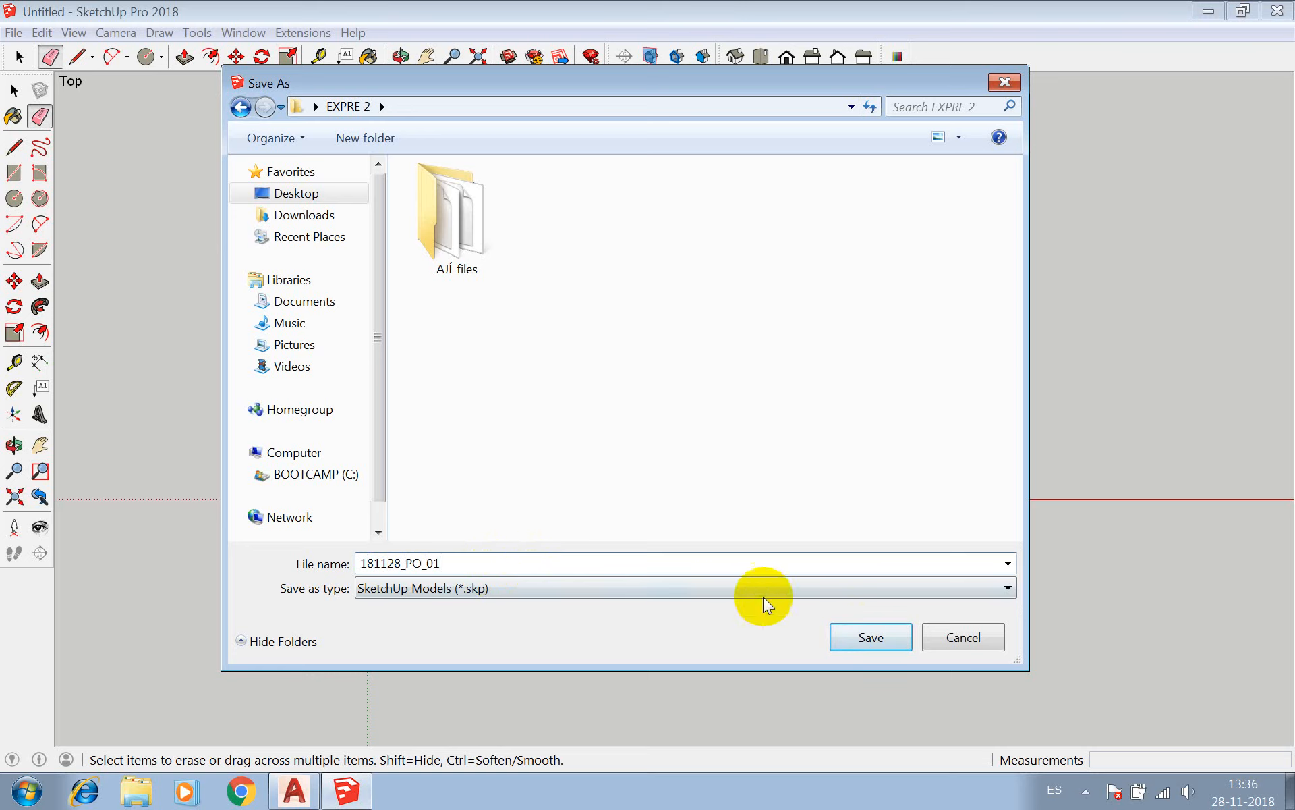
pyautogui.click(868, 633)
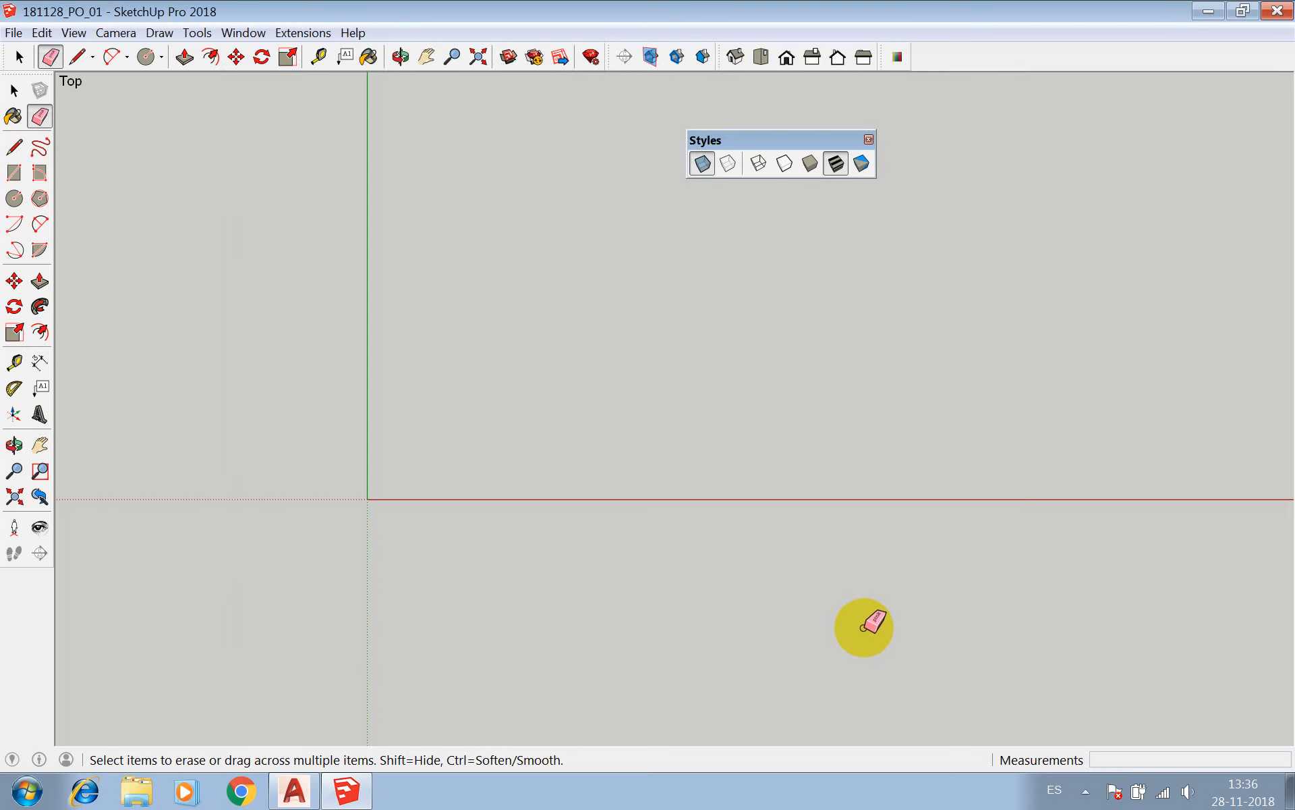
# Start a file import, review the supported formats while keeping AutoCAD Files (*.dwg, *.dxf), and open the DWG/DXF import options.
pyautogui.click(13, 34)
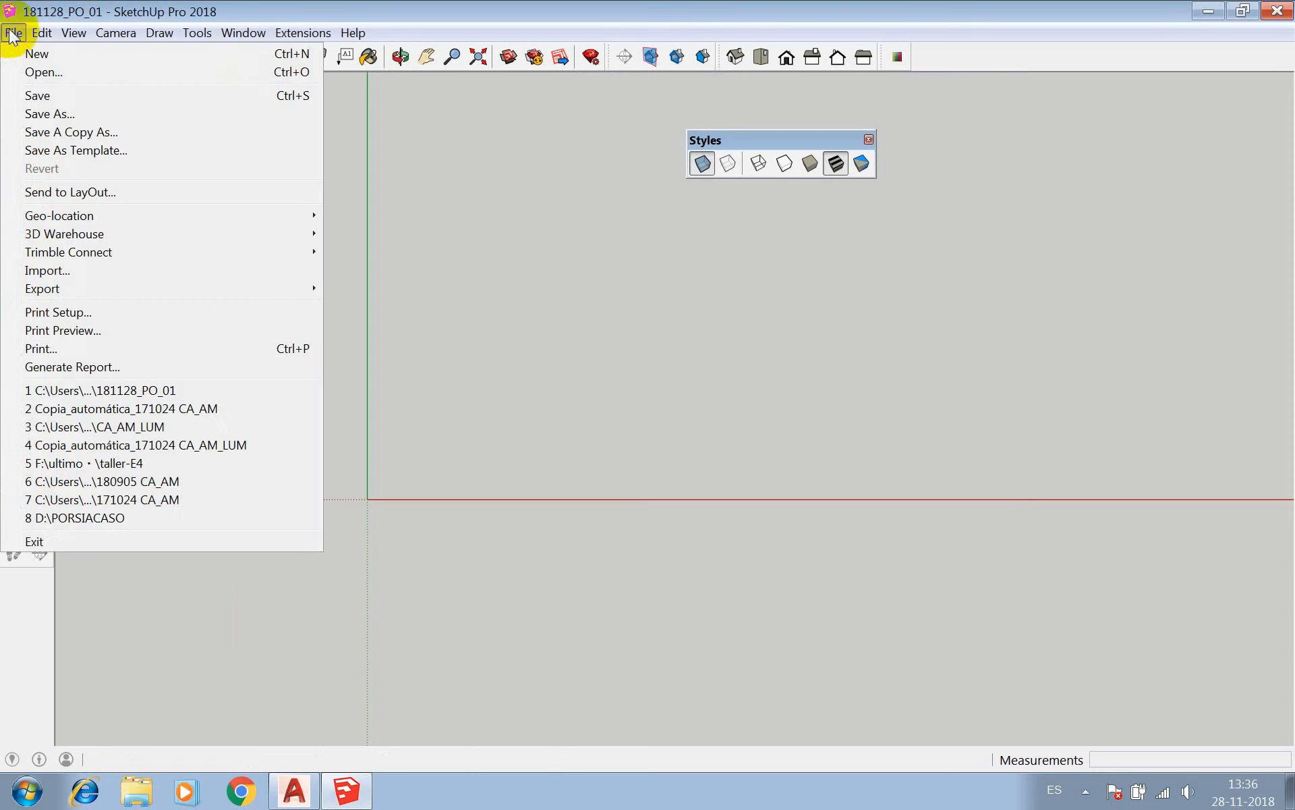
pyautogui.click(70, 269)
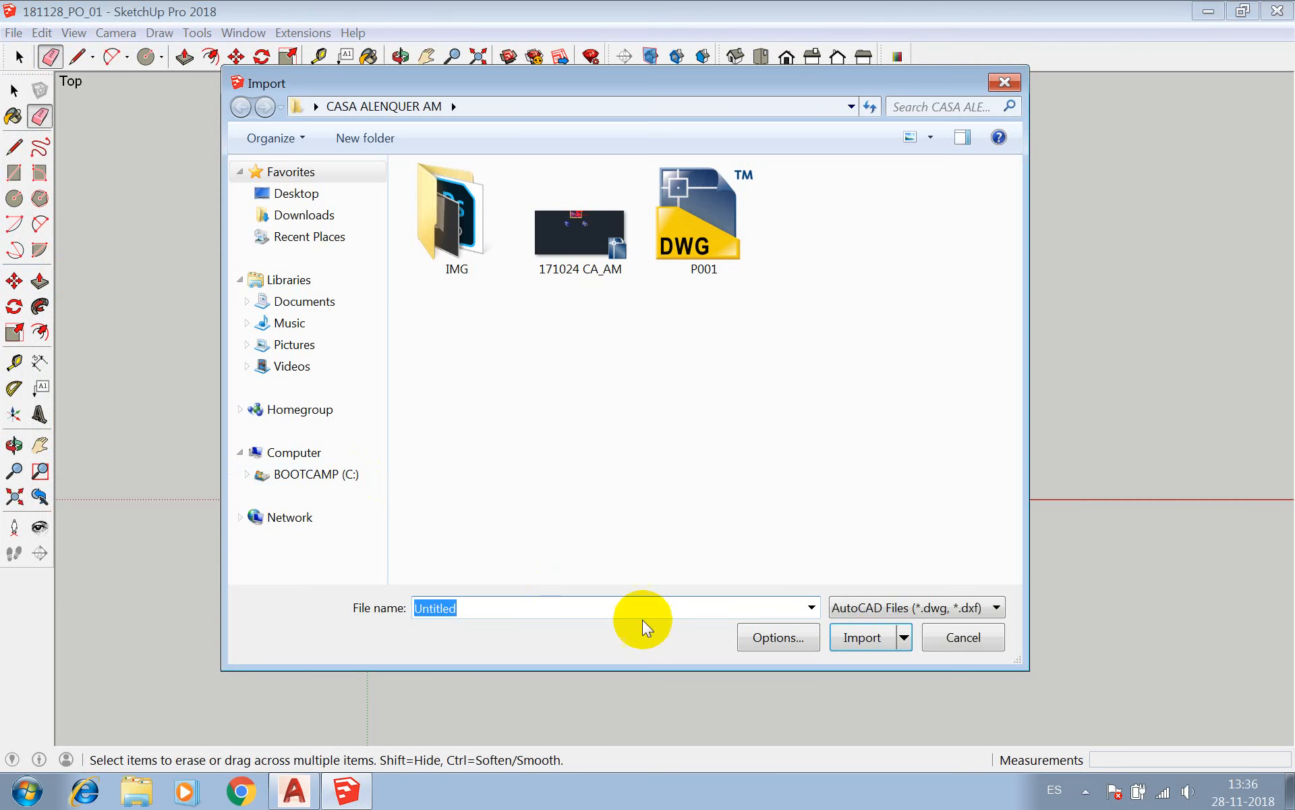
pyautogui.click(813, 608)
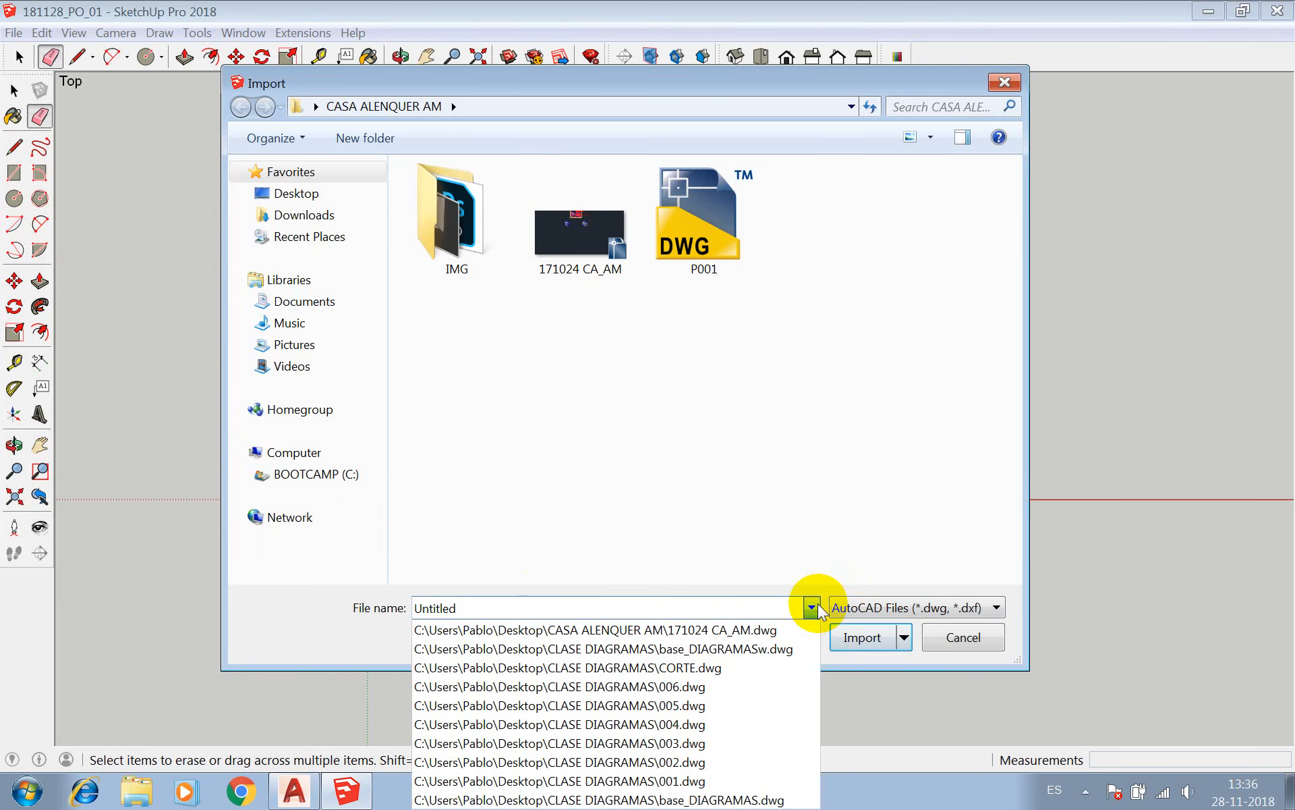
pyautogui.click(750, 589)
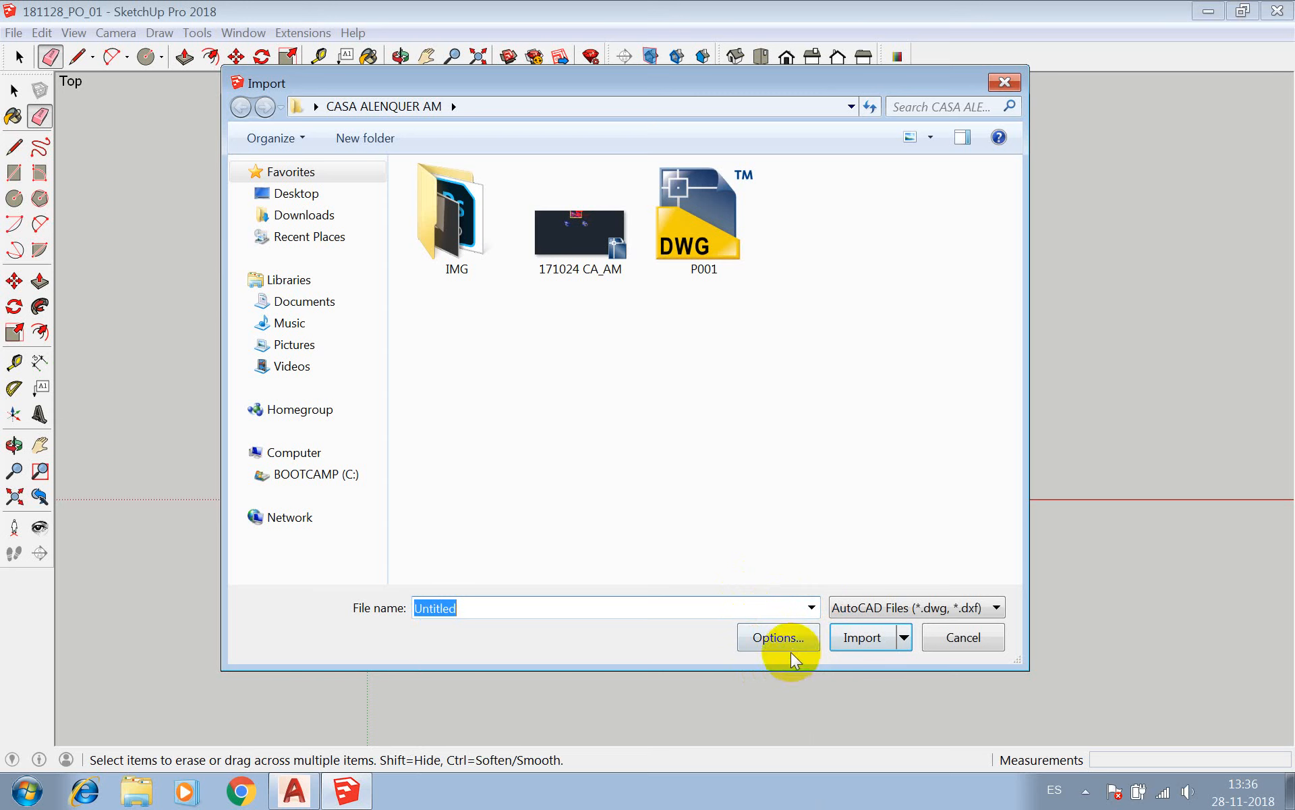
pyautogui.click(907, 610)
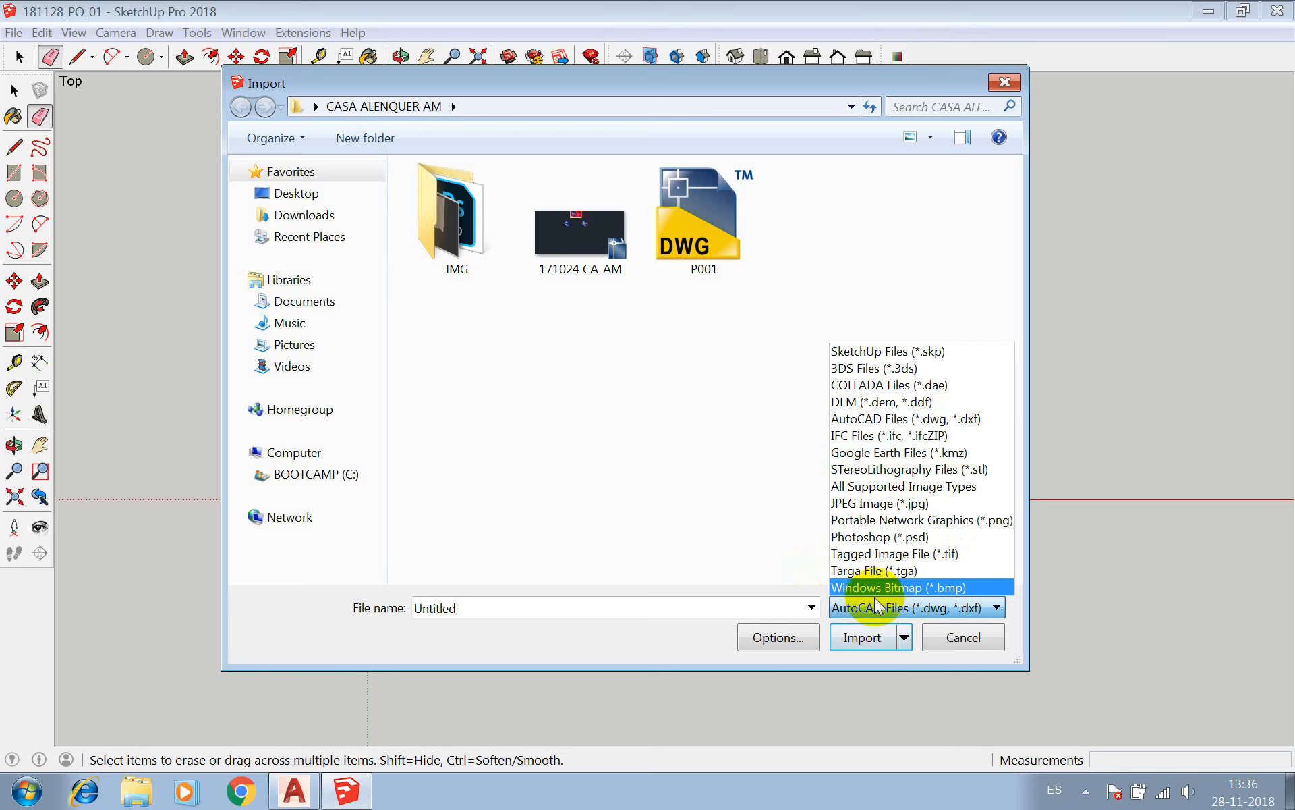
pyautogui.click(609, 622)
pyautogui.click(769, 637)
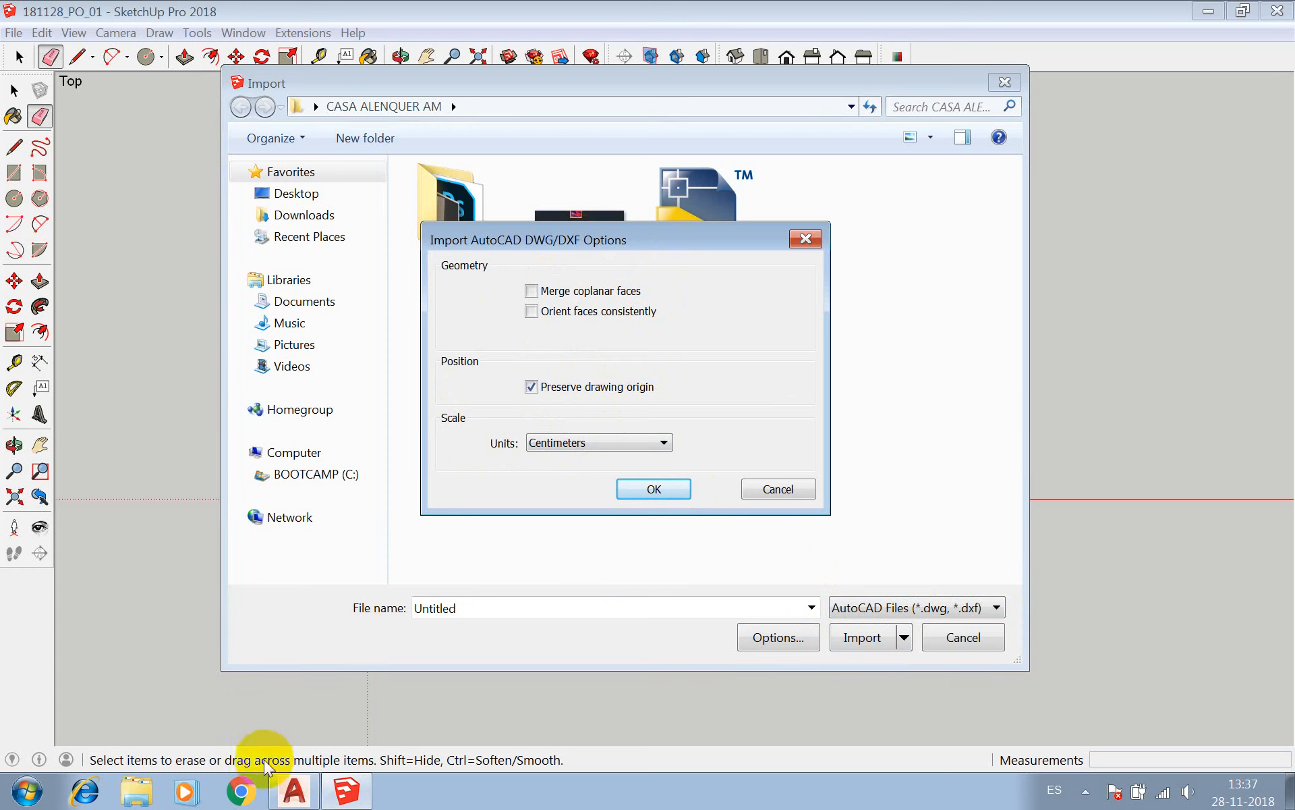
# Switch to AutoCAD and set the CLASE CAD COLLAGE drawing to the Top view.
pyautogui.click(294, 790)
pyautogui.scroll(-5, 453, 498)
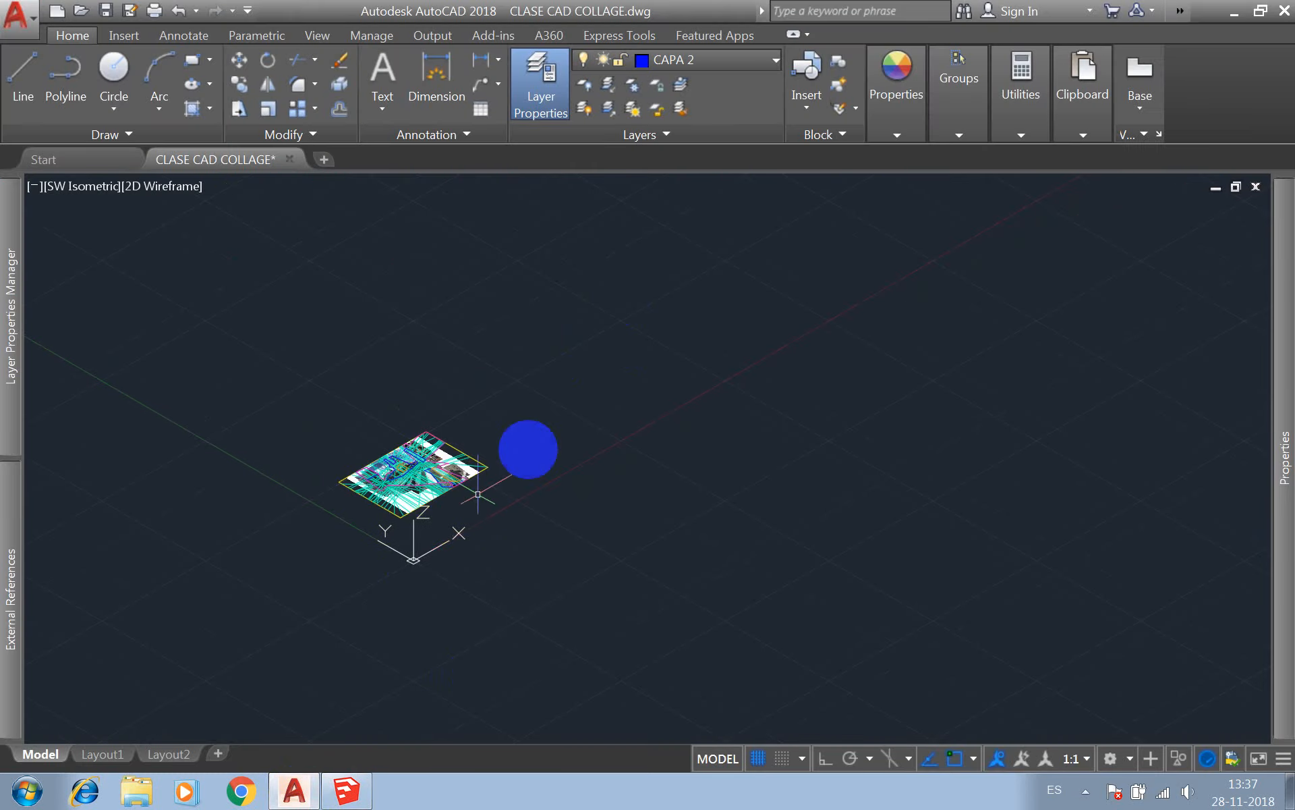
pyautogui.click(86, 192)
pyautogui.click(112, 227)
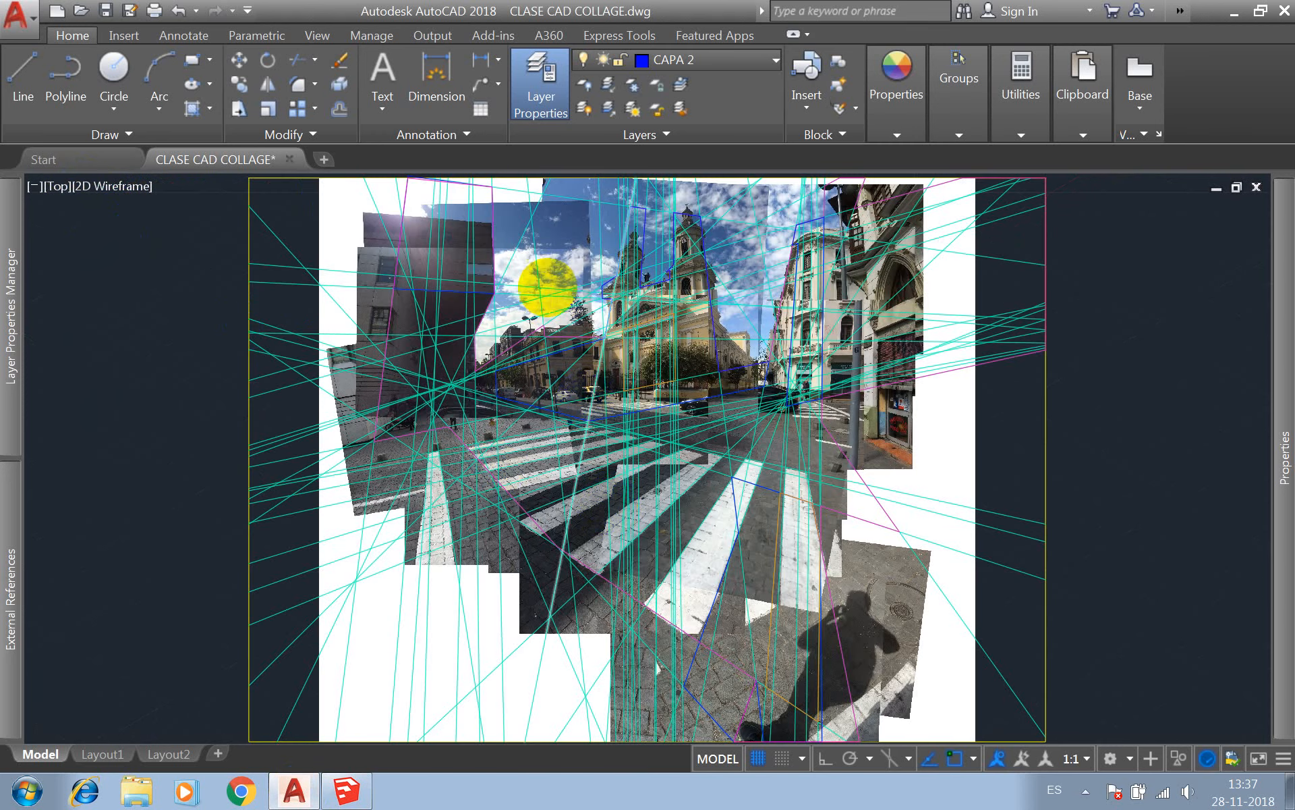
pyautogui.scroll(-4, 549, 280)
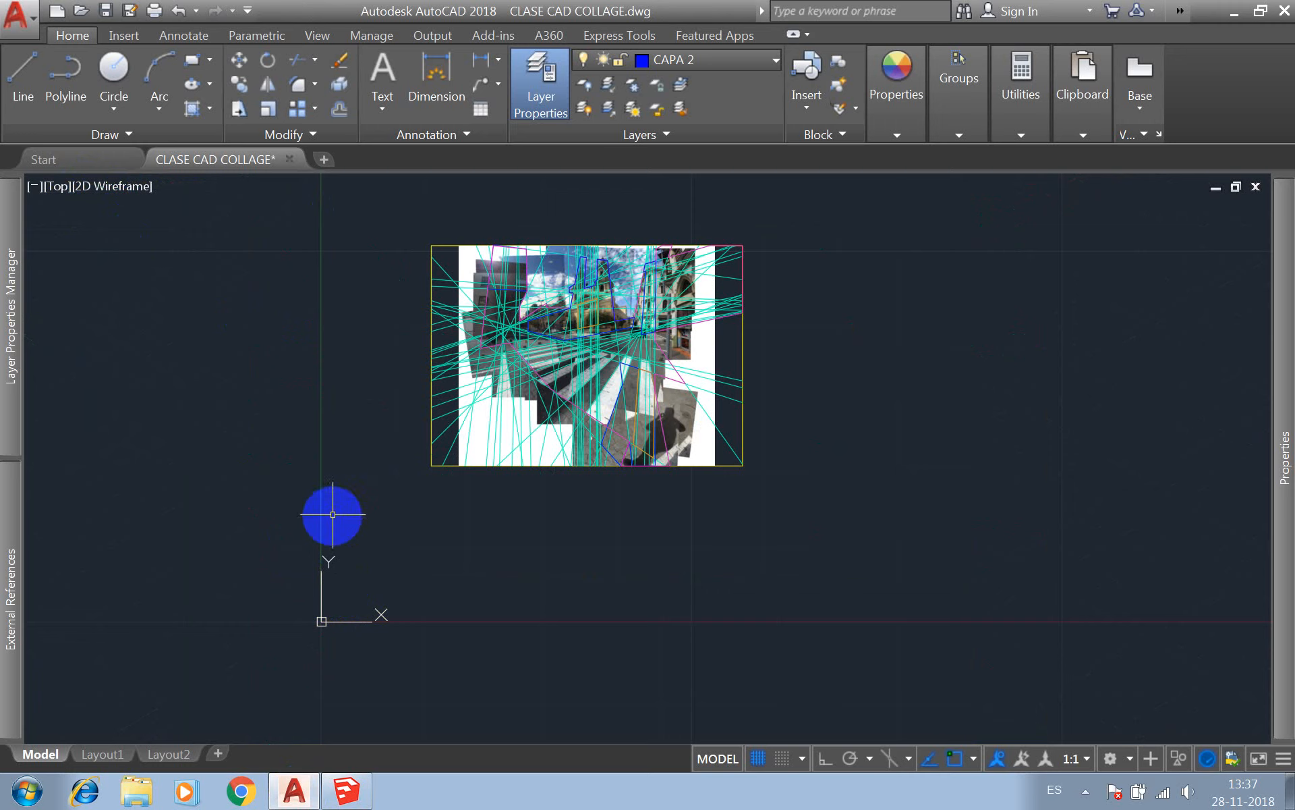
# Move the UCS origin to the lower-left corner of the collage's yellow frame and save the drawing.
pyautogui.click(330, 562)
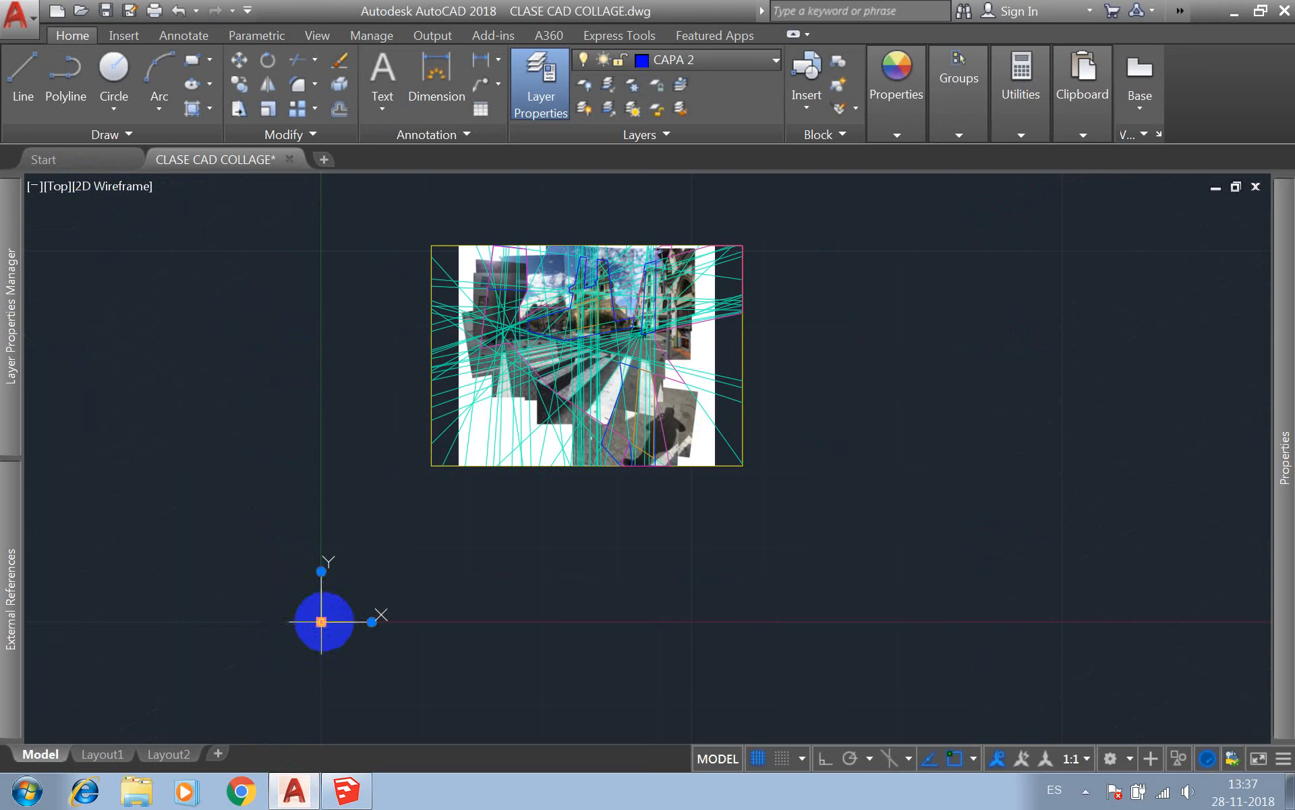
pyautogui.moveTo(321, 621)
pyautogui.click(364, 648)
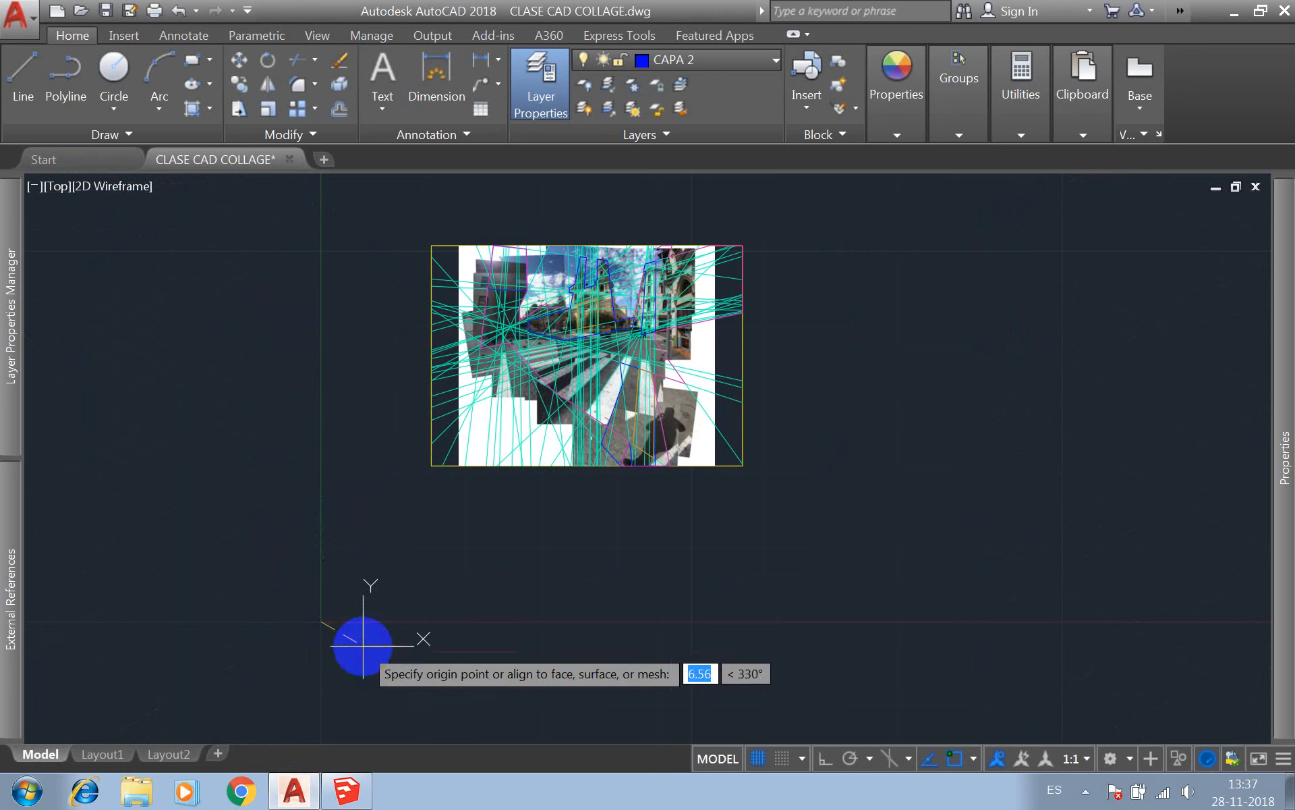
pyautogui.click(431, 465)
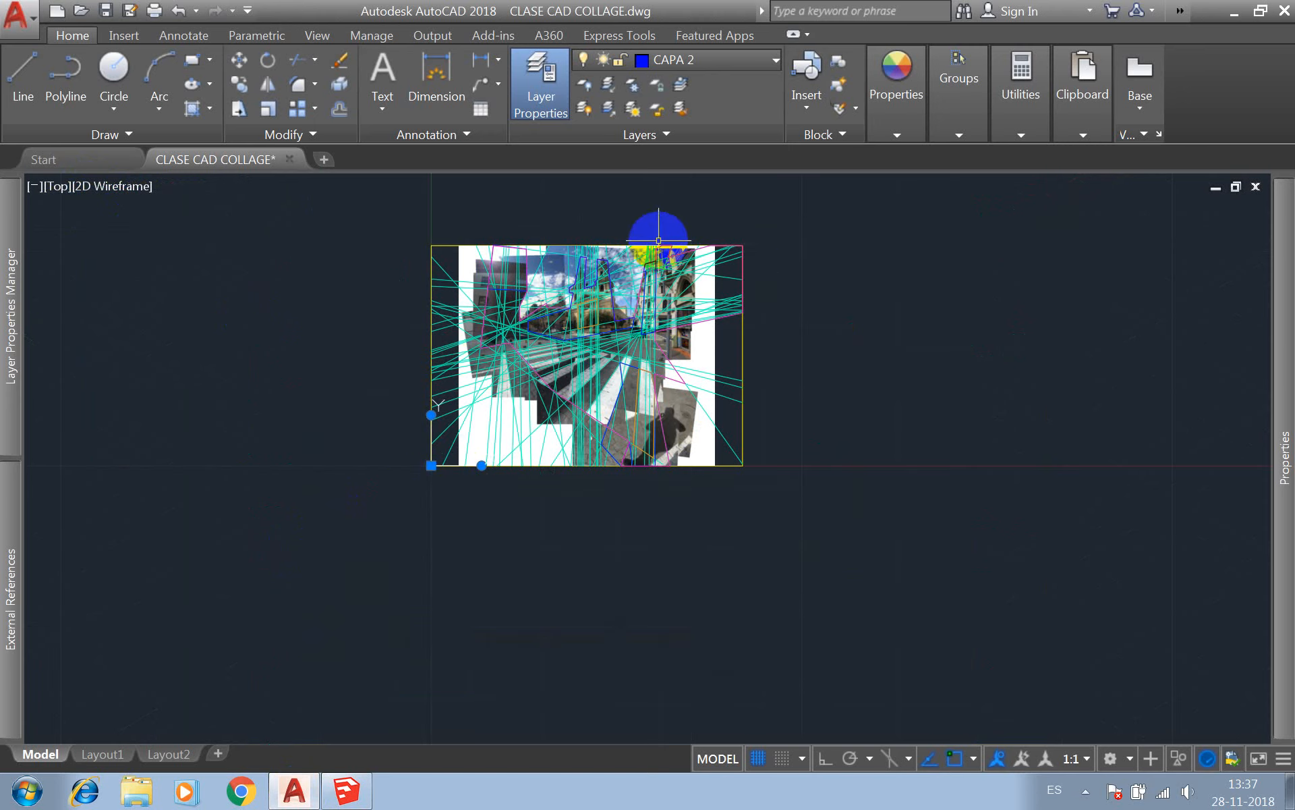
pyautogui.click(106, 11)
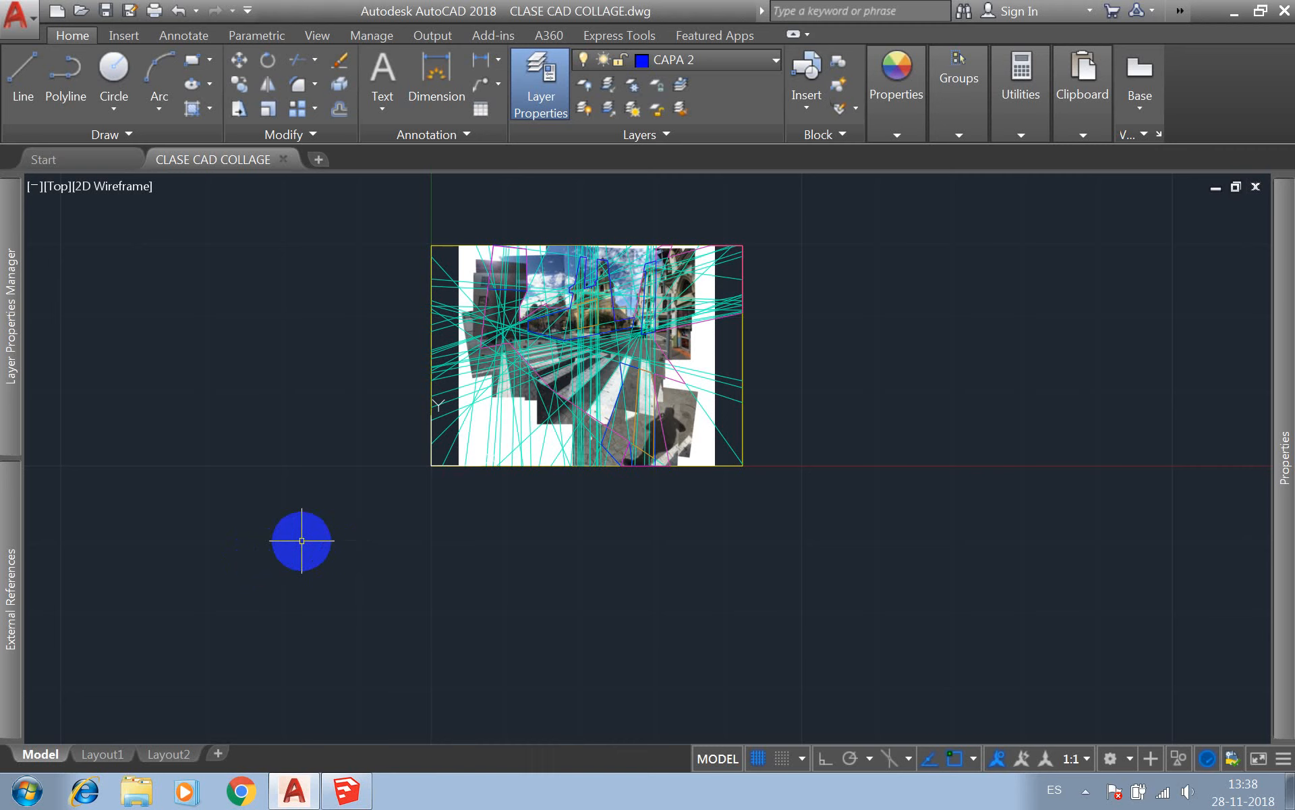
# Zoom the AutoCAD drawing to its extents and save it again.
pyautogui.write('z')
pyautogui.press('Return')
pyautogui.write('e')
pyautogui.press('Return')
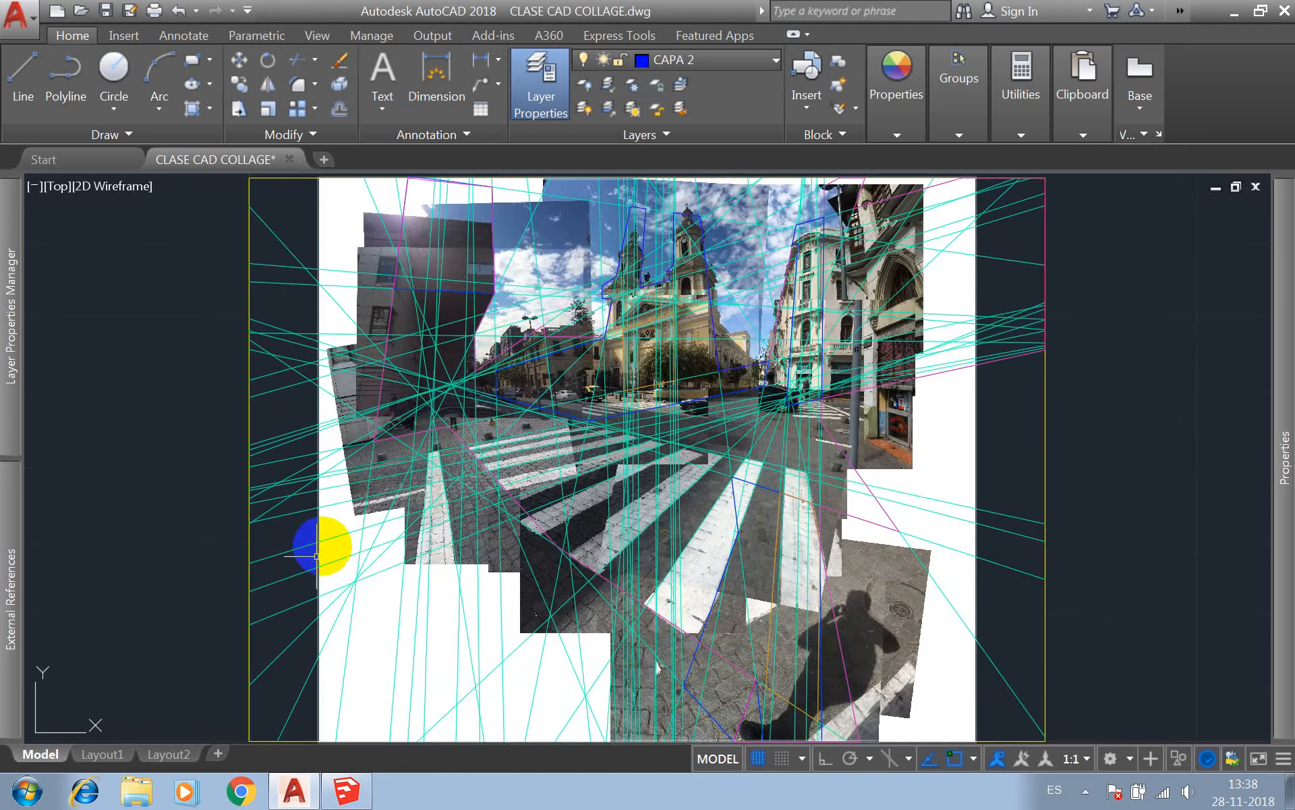
pyautogui.write('s')
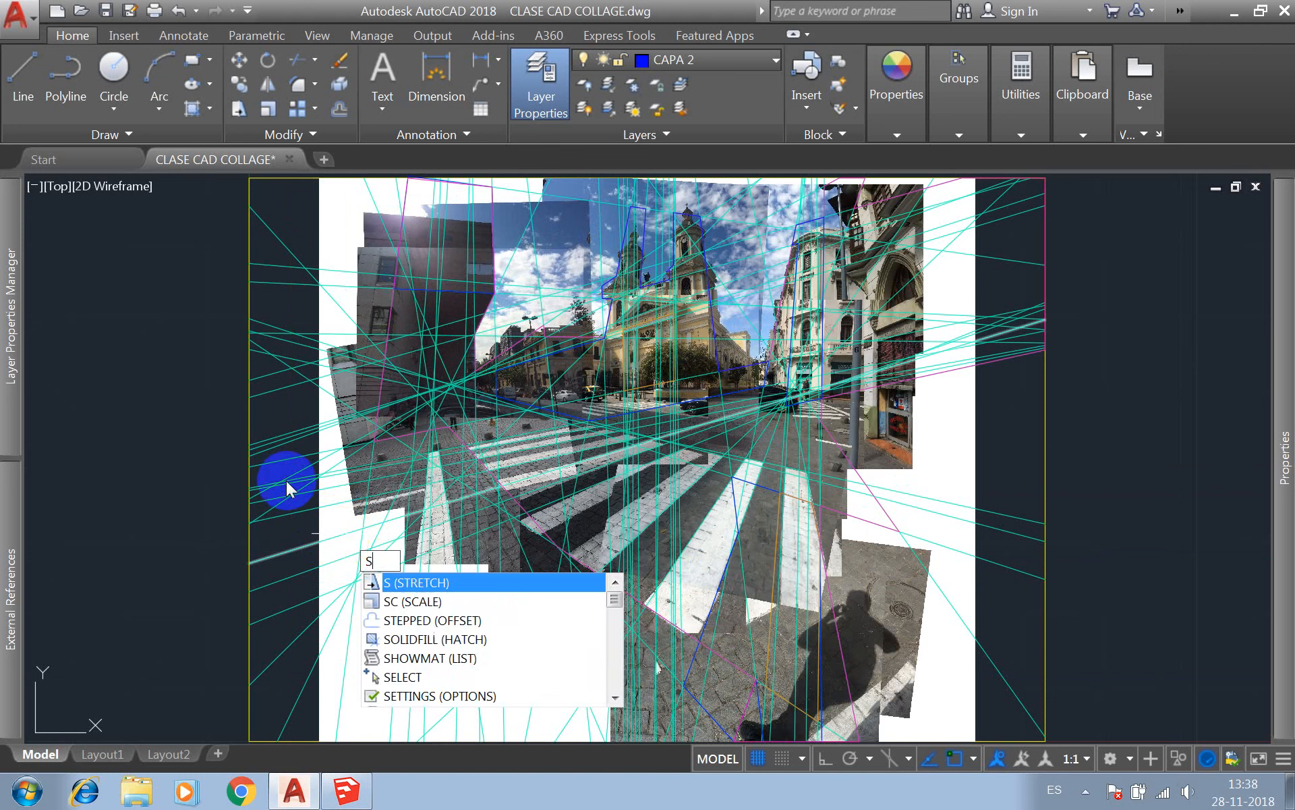
pyautogui.press('Escape')
pyautogui.click(105, 10)
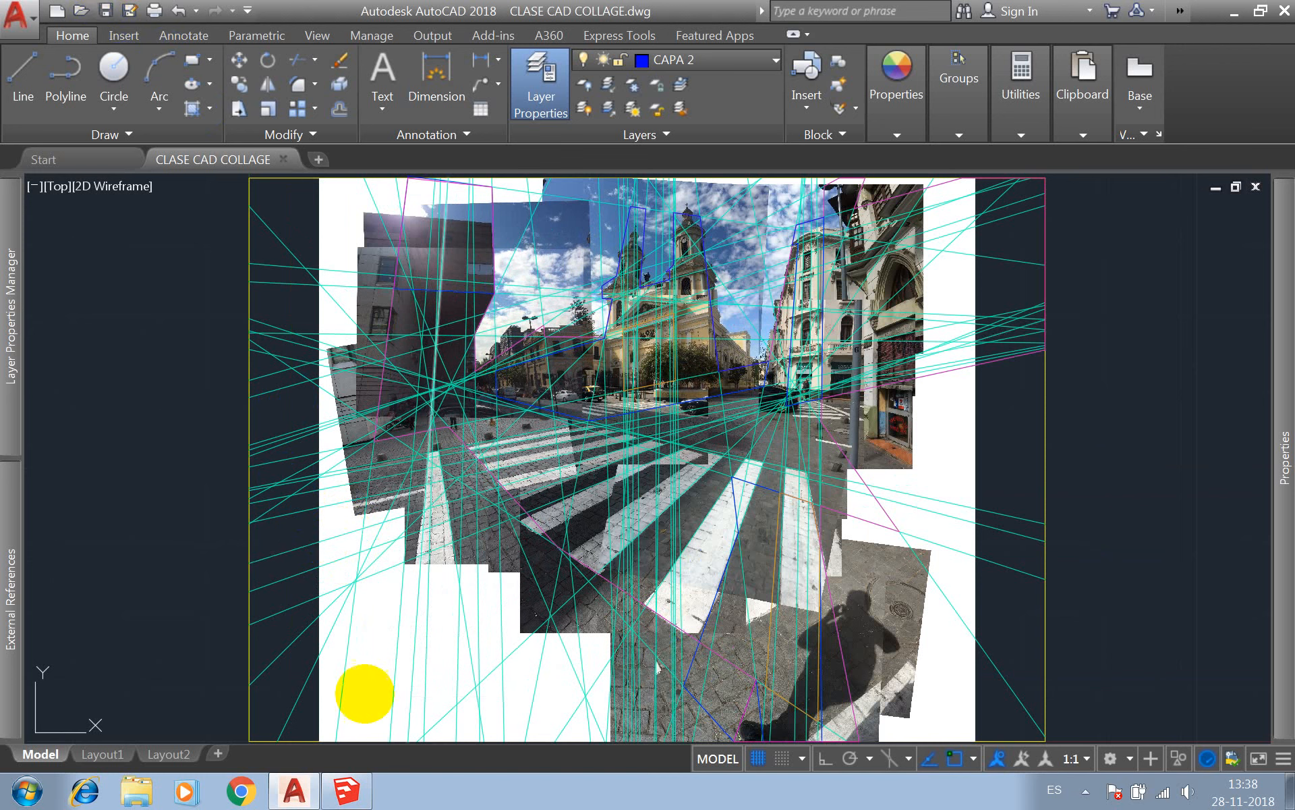
# Switch to SketchUp and accept the DWG import options with Preserve drawing origin enabled and units in Centimeters.
pyautogui.click(346, 789)
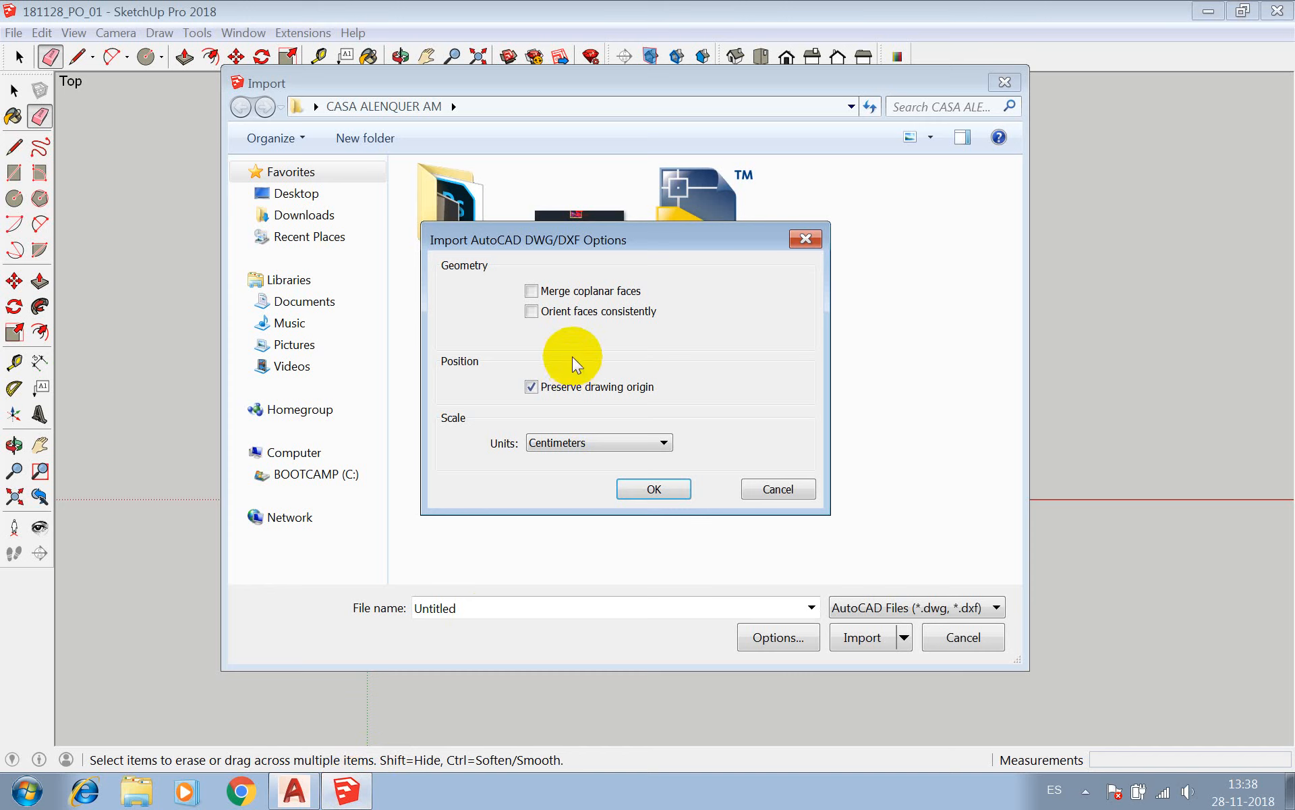
pyautogui.click(653, 489)
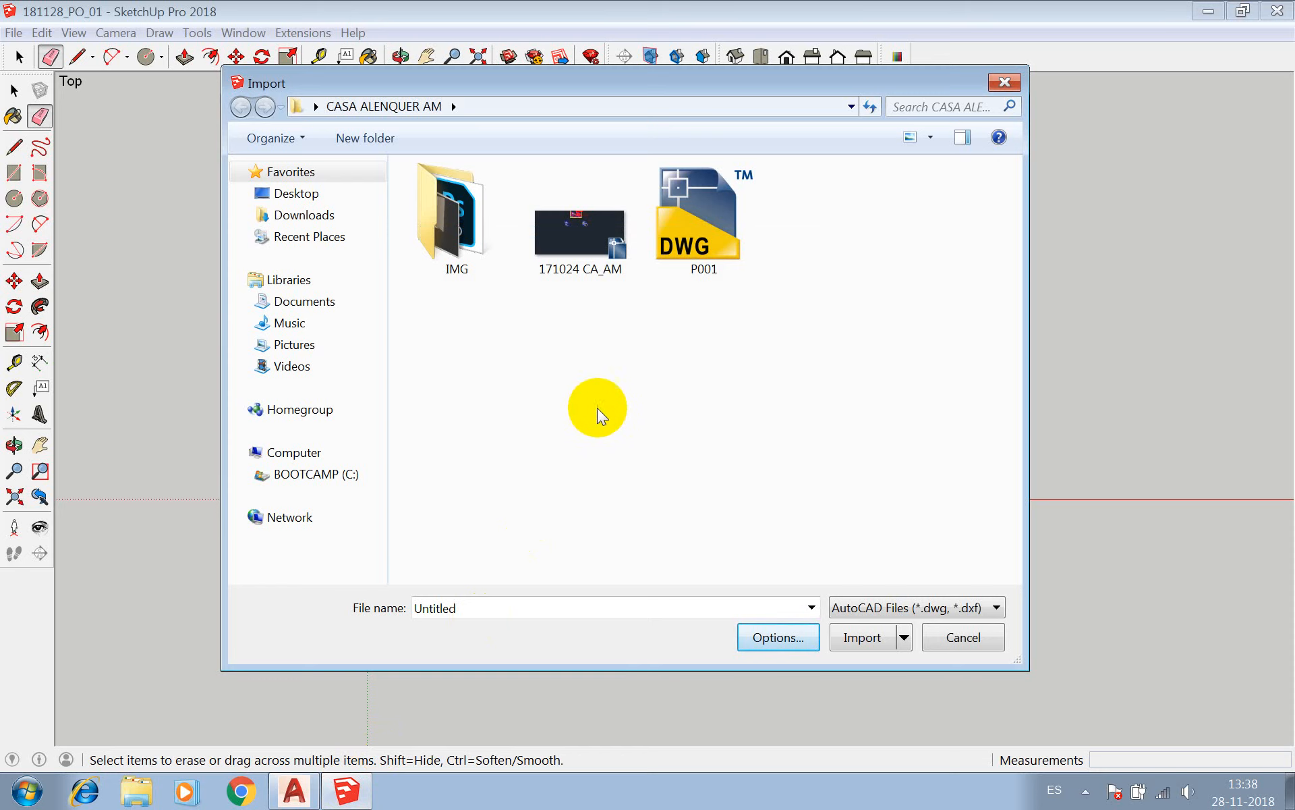
# Try to import the CLASE CAD COLLAGE drawing from the Desktop.
pyautogui.click(323, 196)
pyautogui.doubleClick(760, 419)
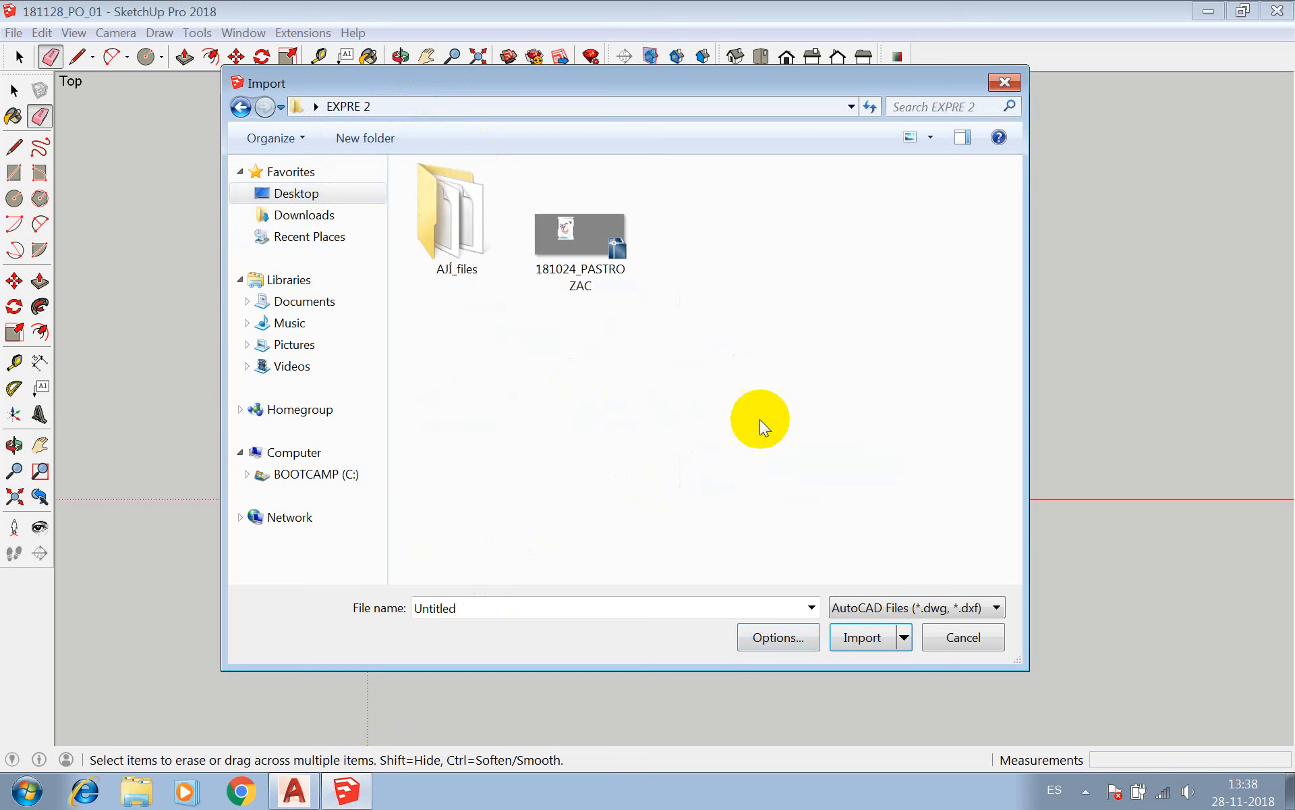
pyautogui.click(590, 243)
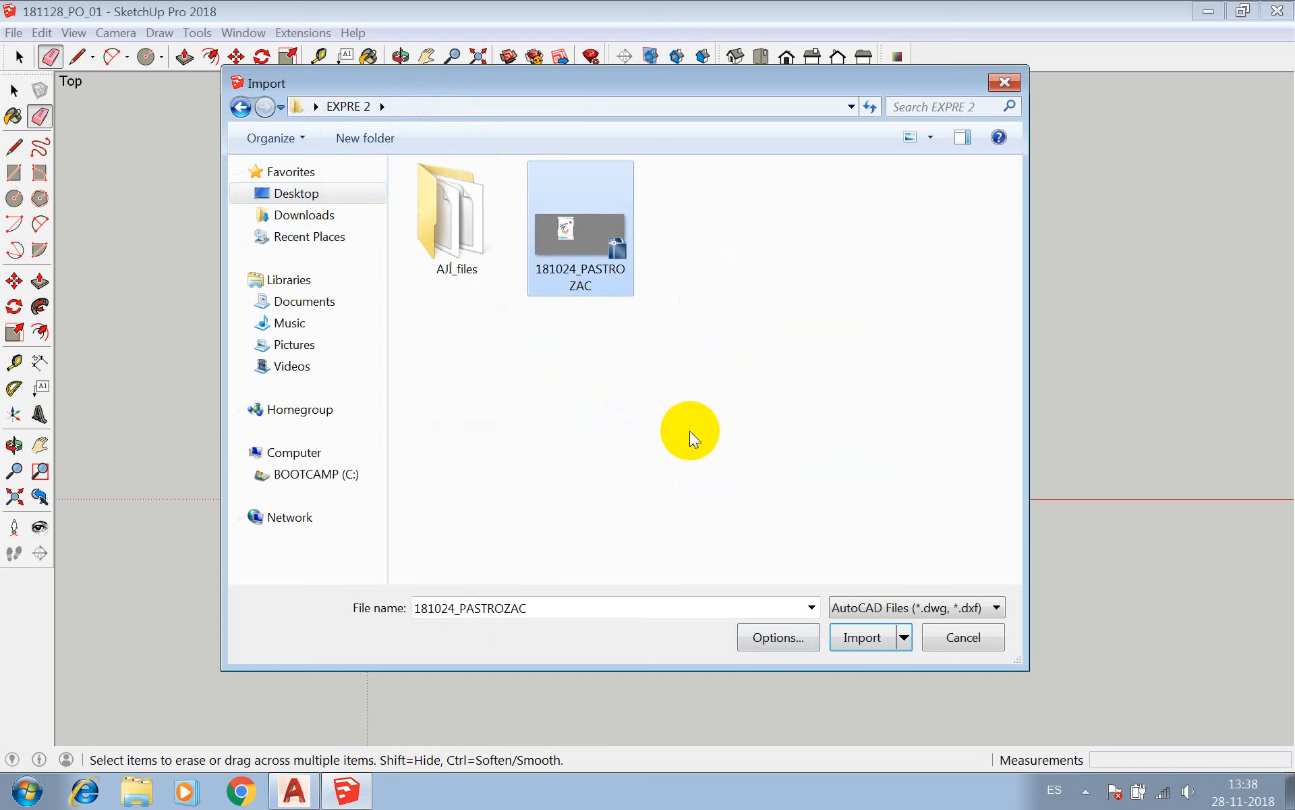
pyautogui.click(238, 107)
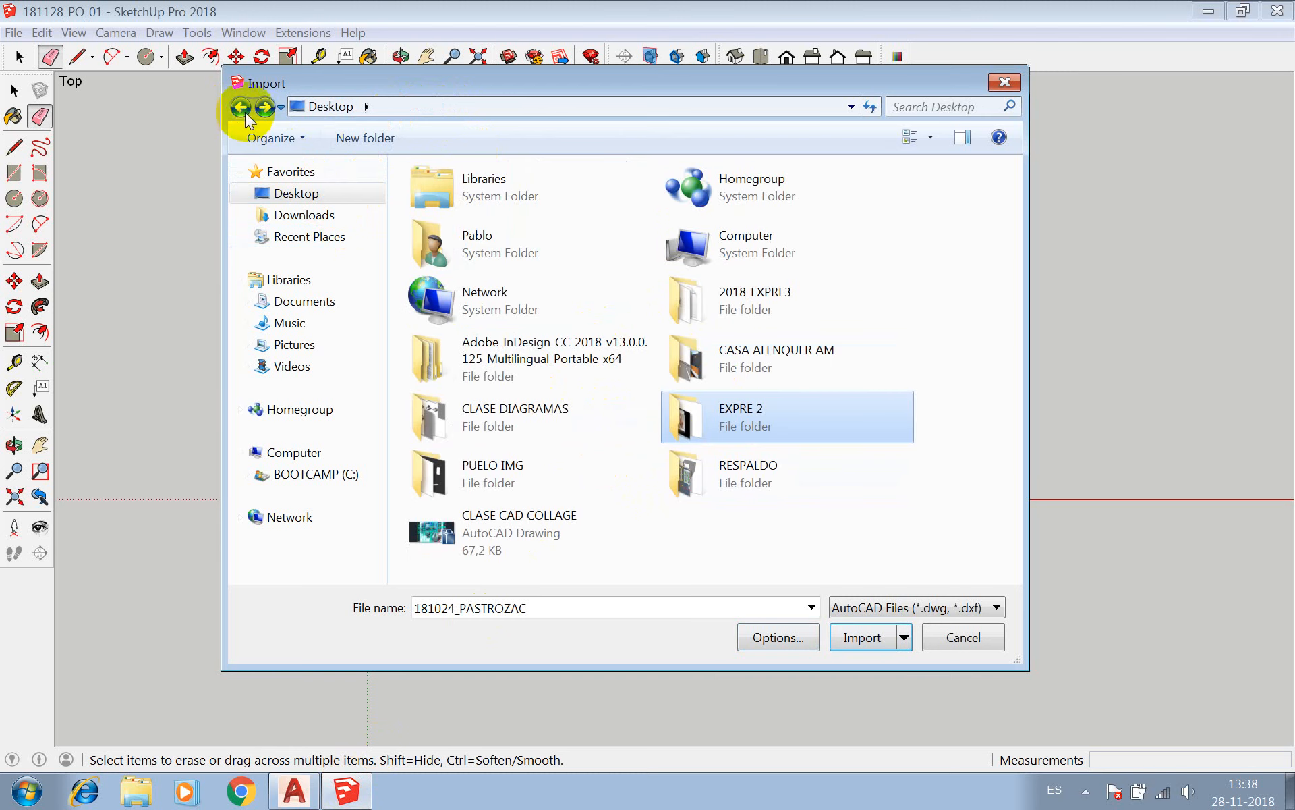
pyautogui.click(530, 525)
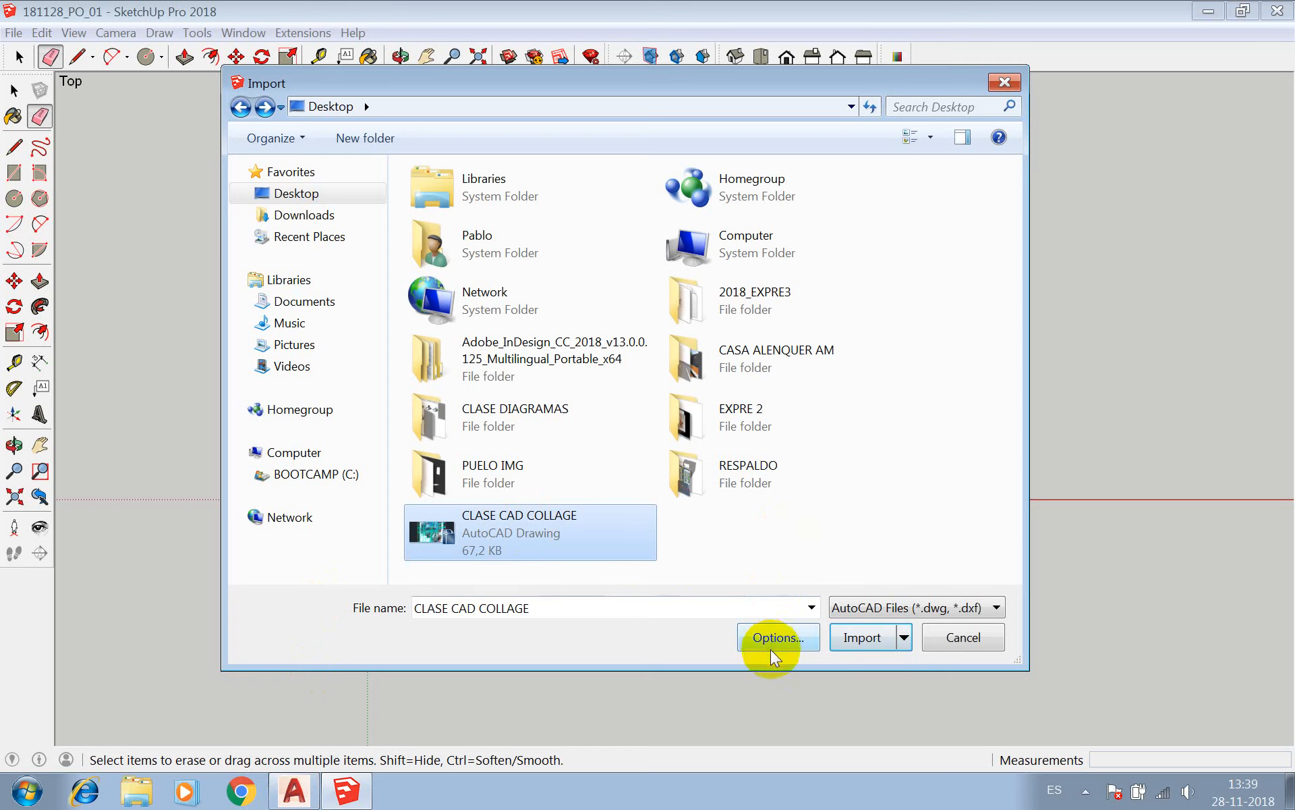
pyautogui.click(875, 640)
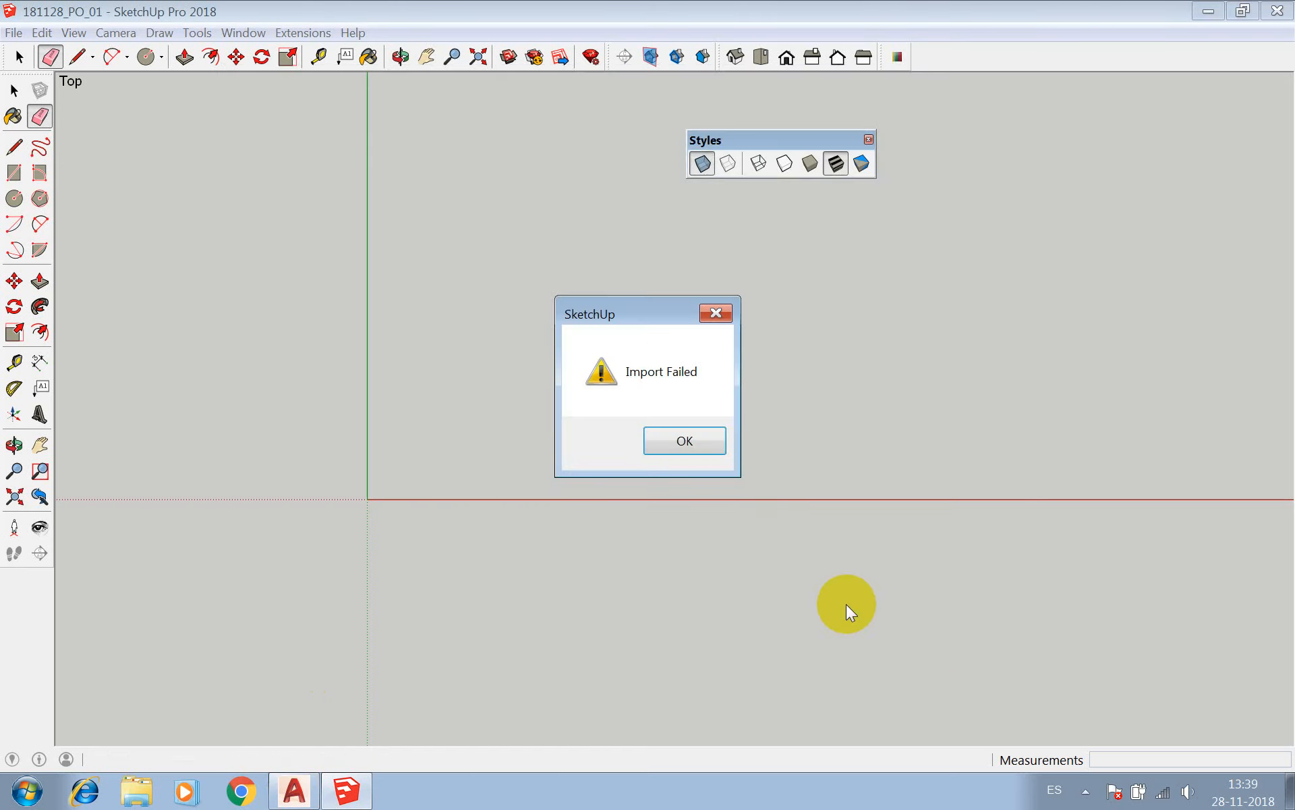
pyautogui.click(706, 450)
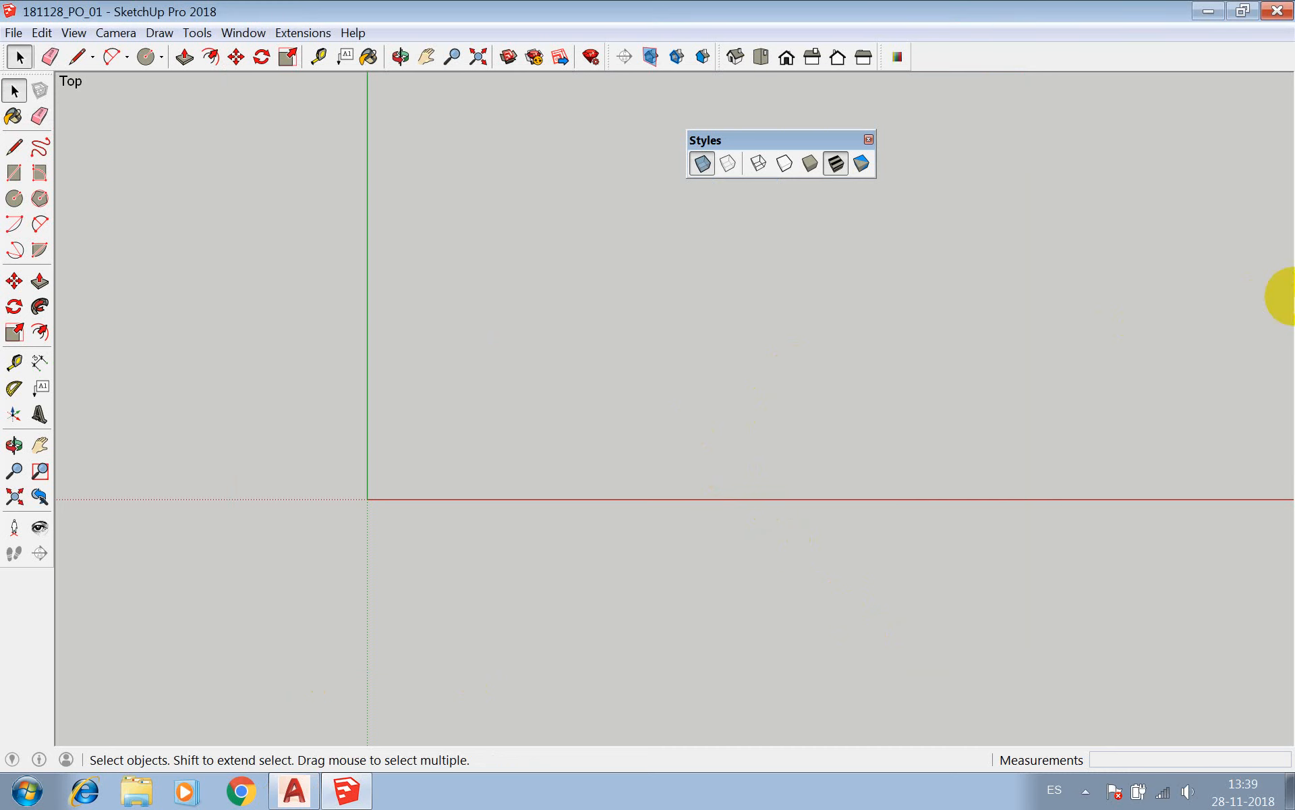
# Switch to AutoCAD and set the default save format to AutoCAD 2010/LT2010 Drawing (*.dwg).
pyautogui.click(315, 785)
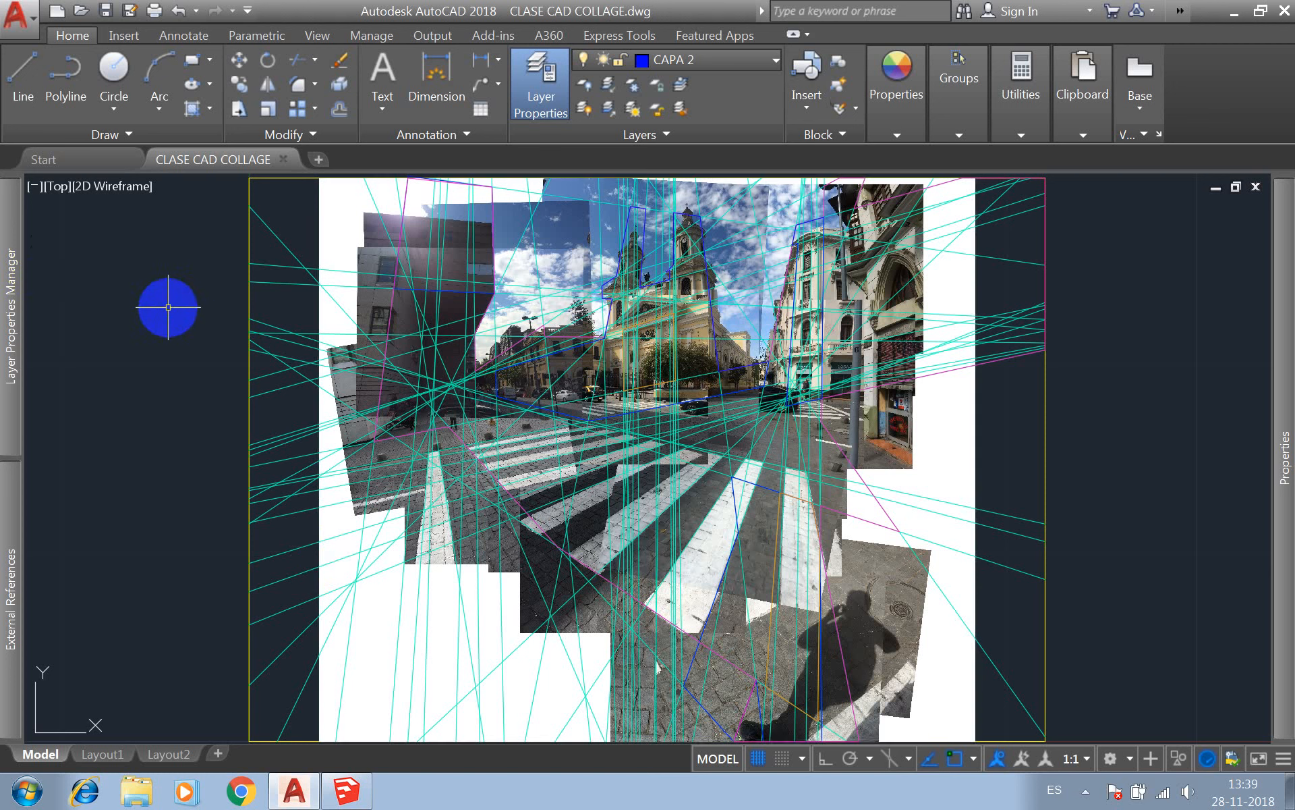
pyautogui.write('OP')
pyautogui.press('Return')
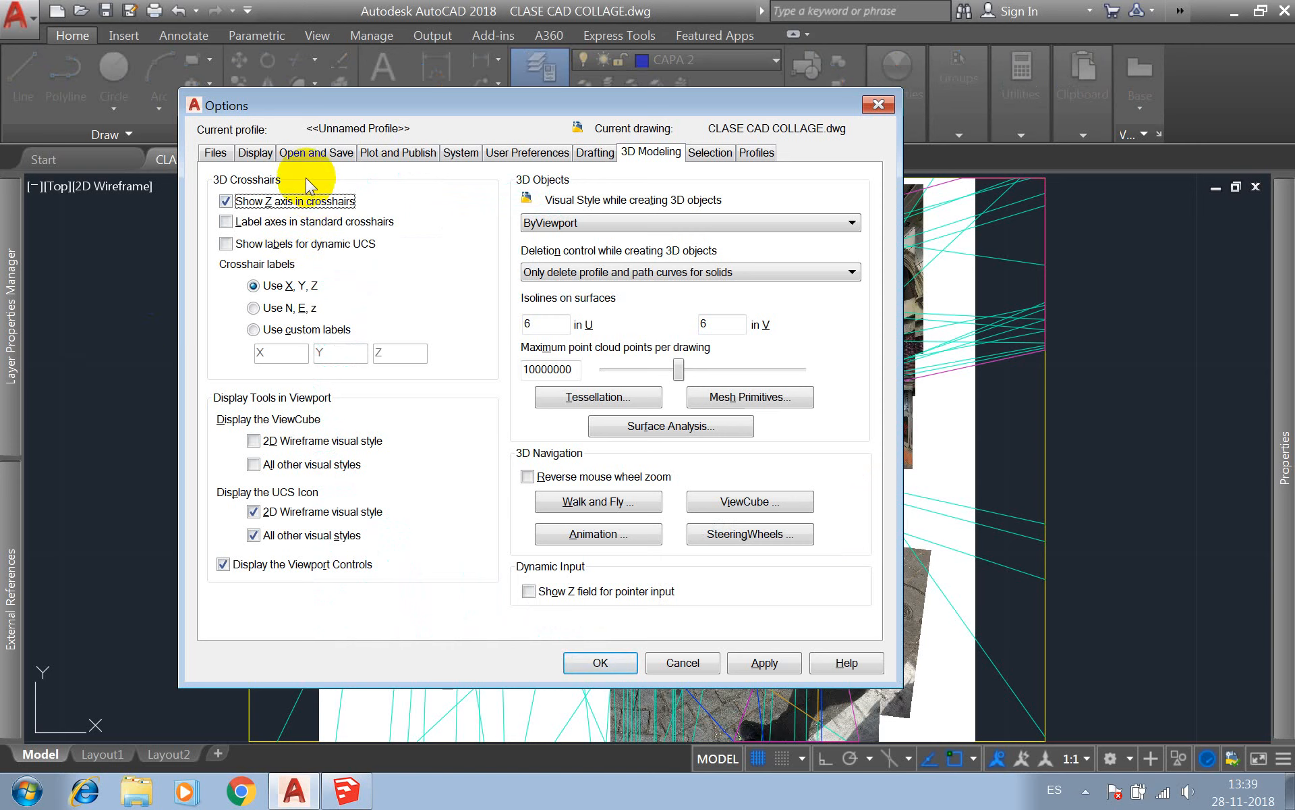
pyautogui.click(319, 153)
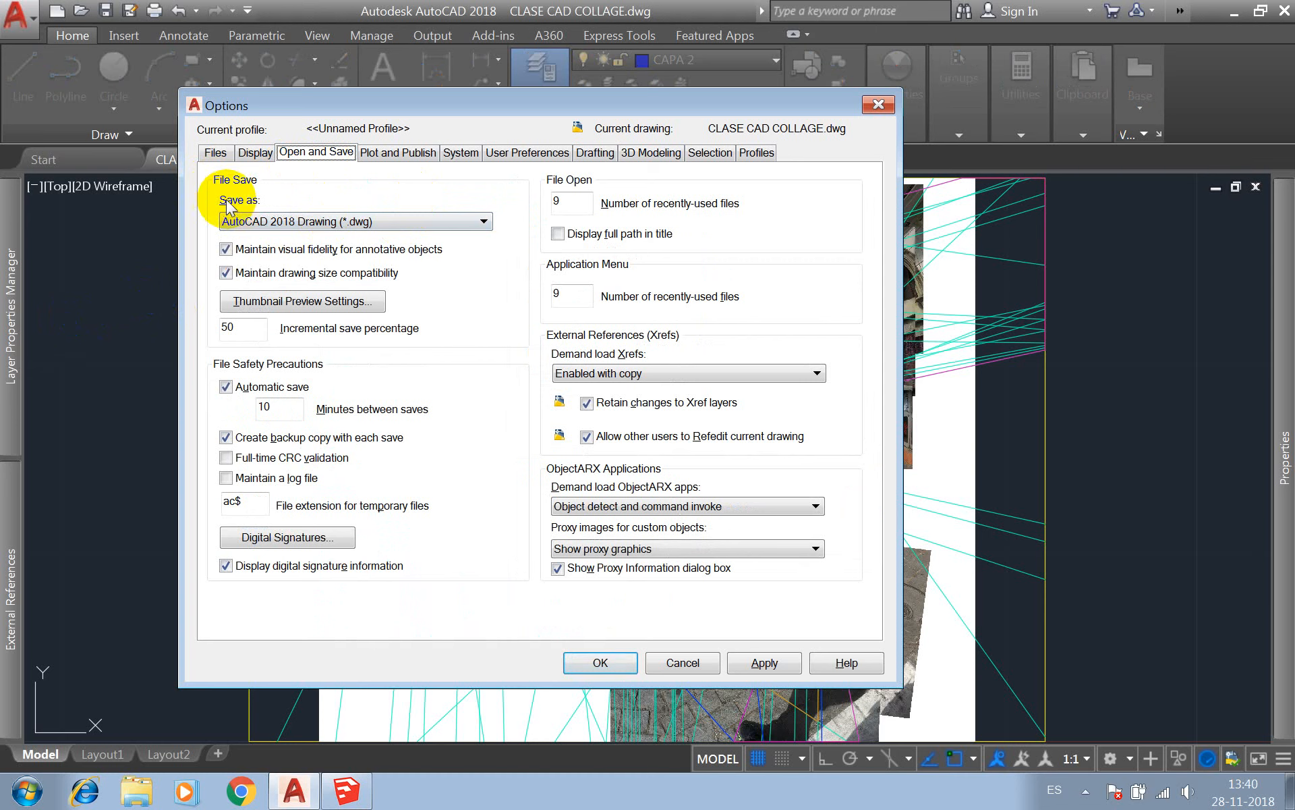
pyautogui.click(314, 221)
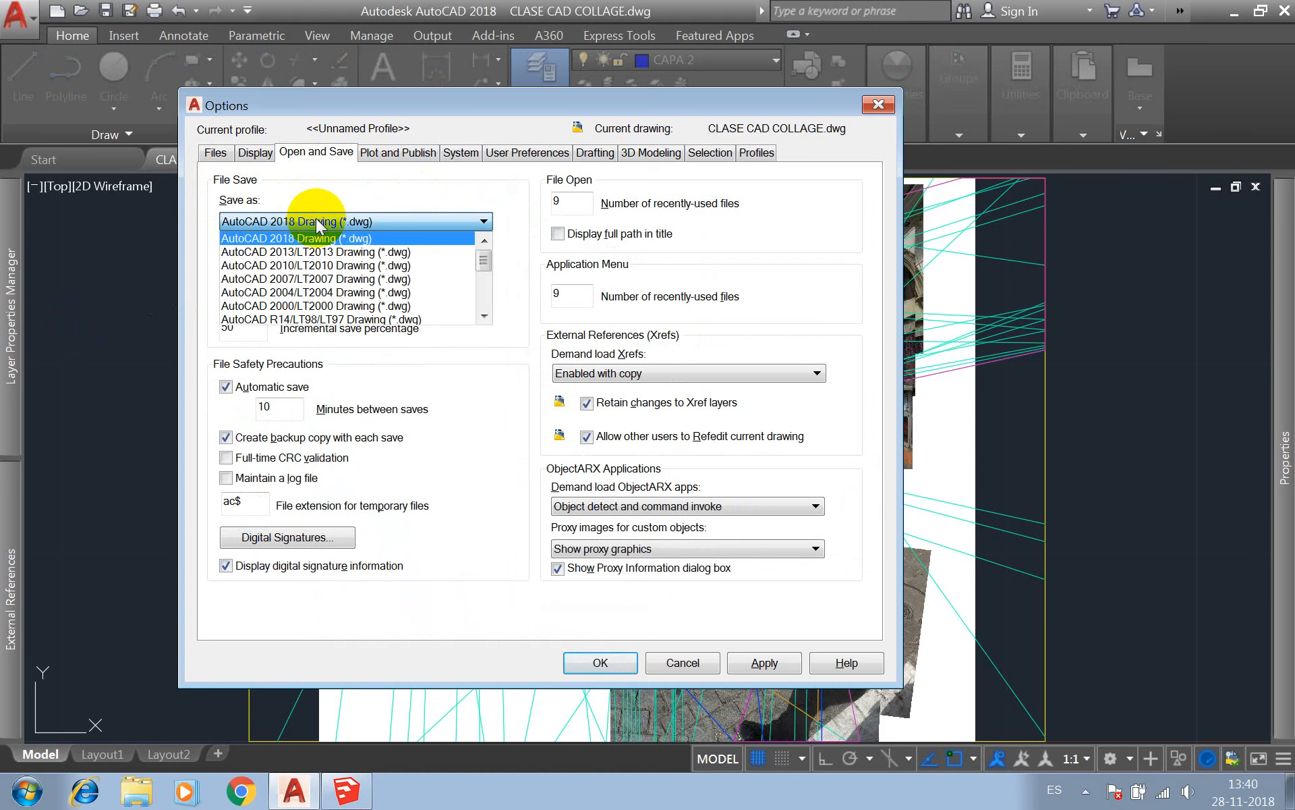
pyautogui.click(306, 267)
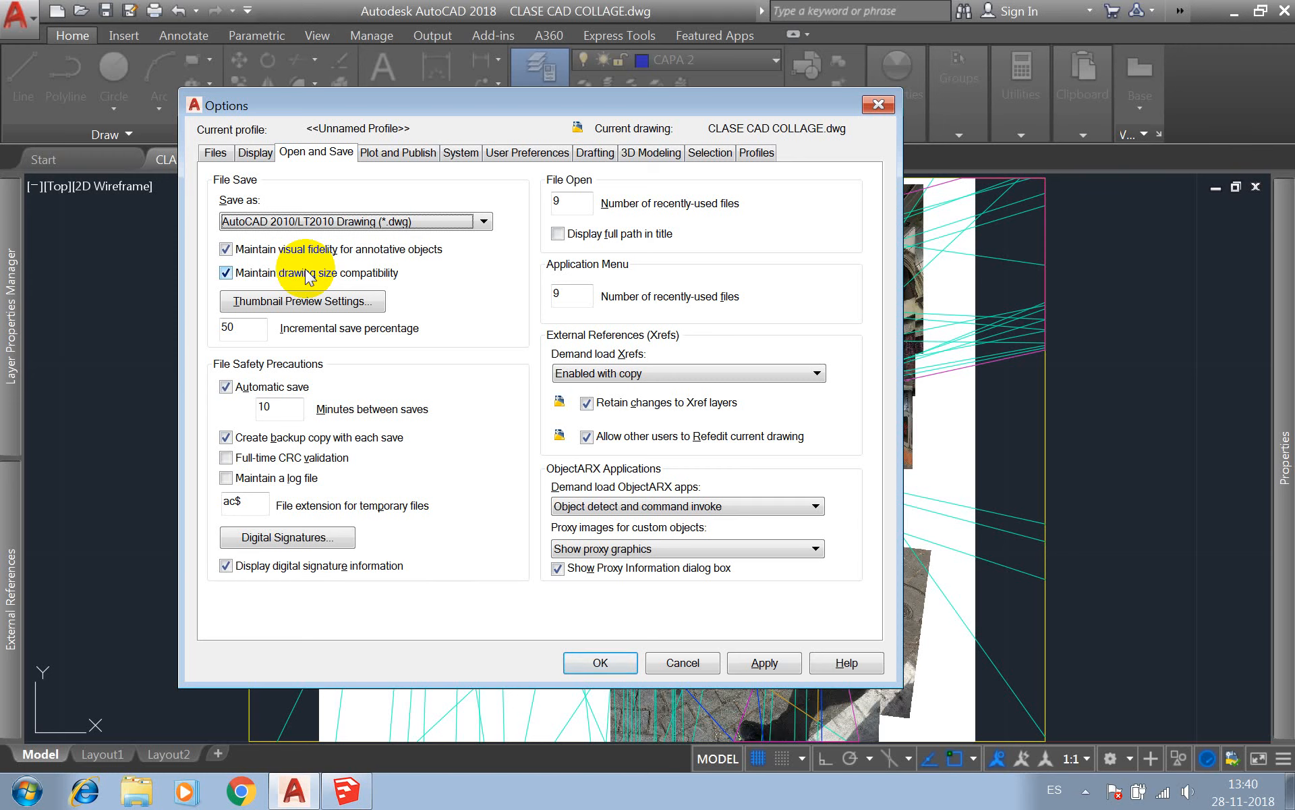
pyautogui.click(762, 662)
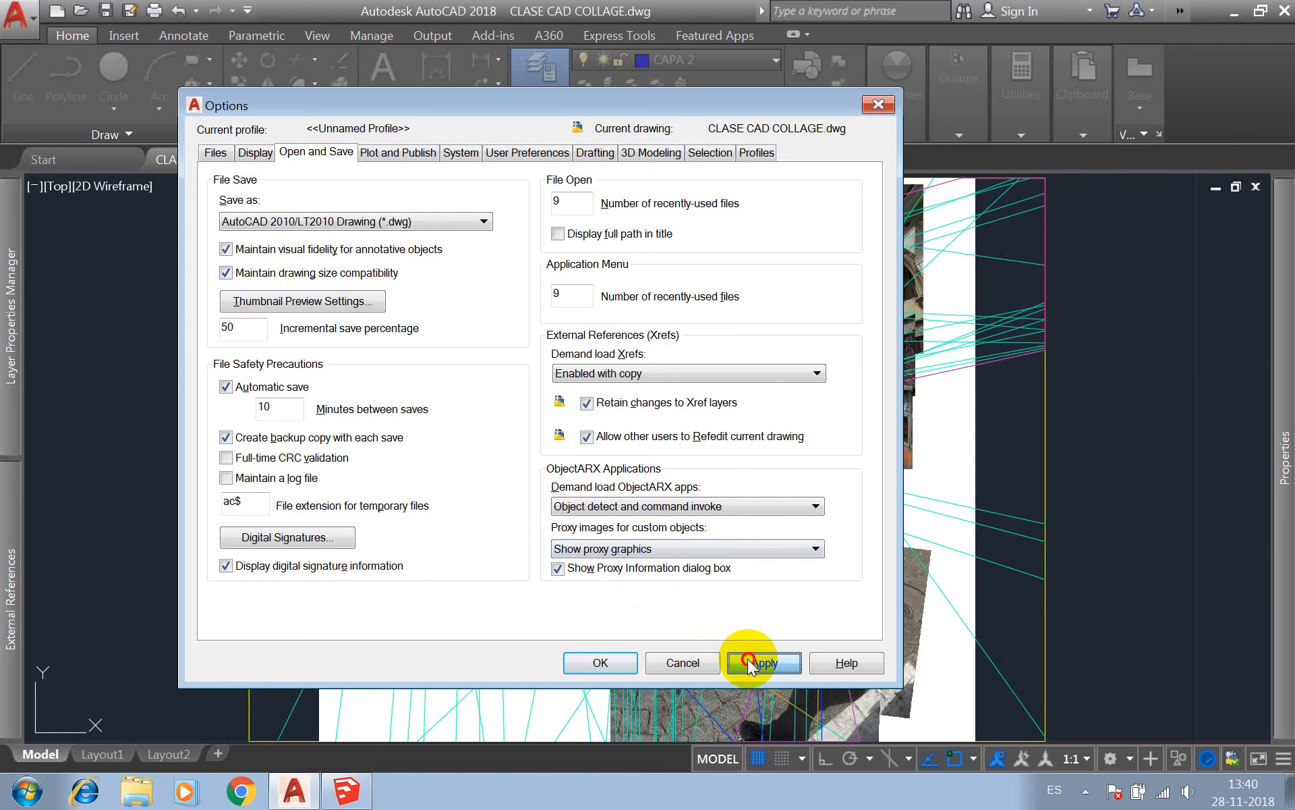
pyautogui.click(601, 664)
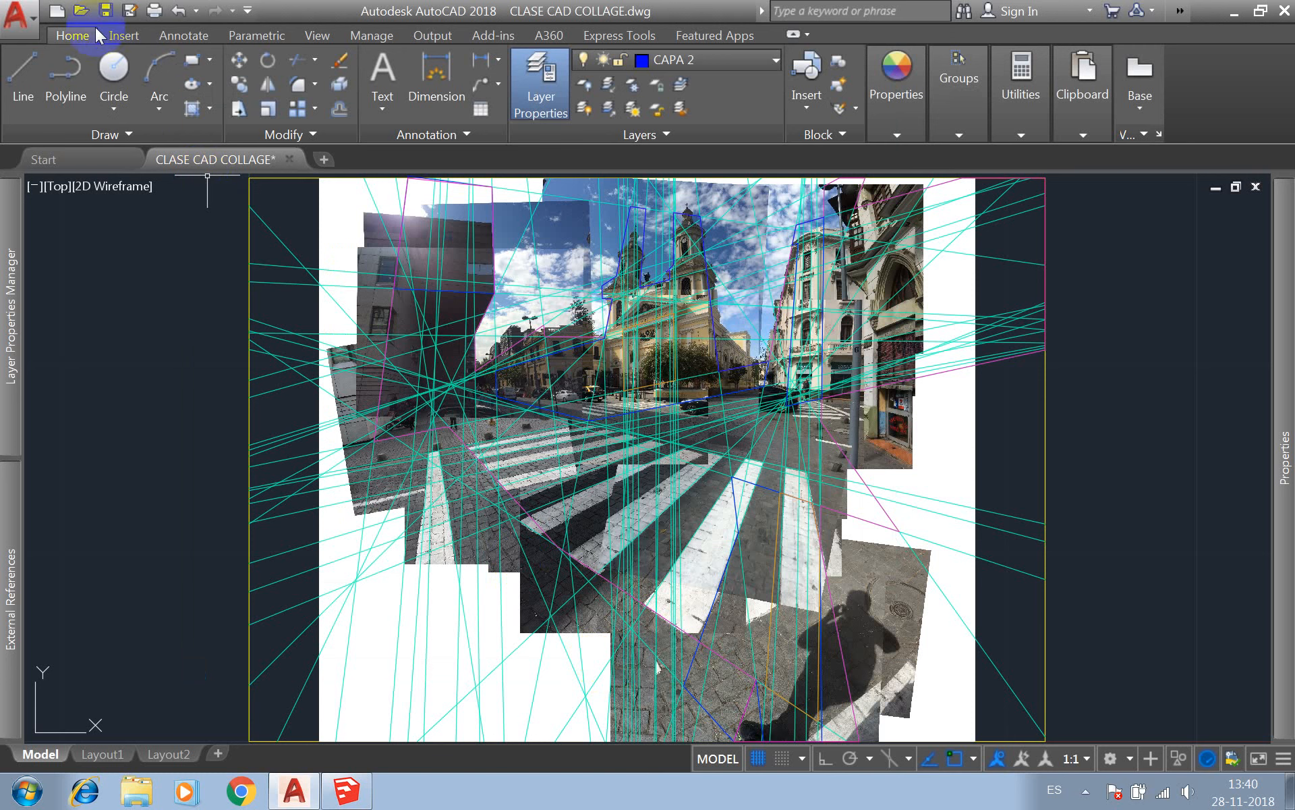
# Save the drawing on the Desktop as CLASE CAD COLLAGE2 in AutoCAD 2010/LT2010 format.
pyautogui.click(130, 11)
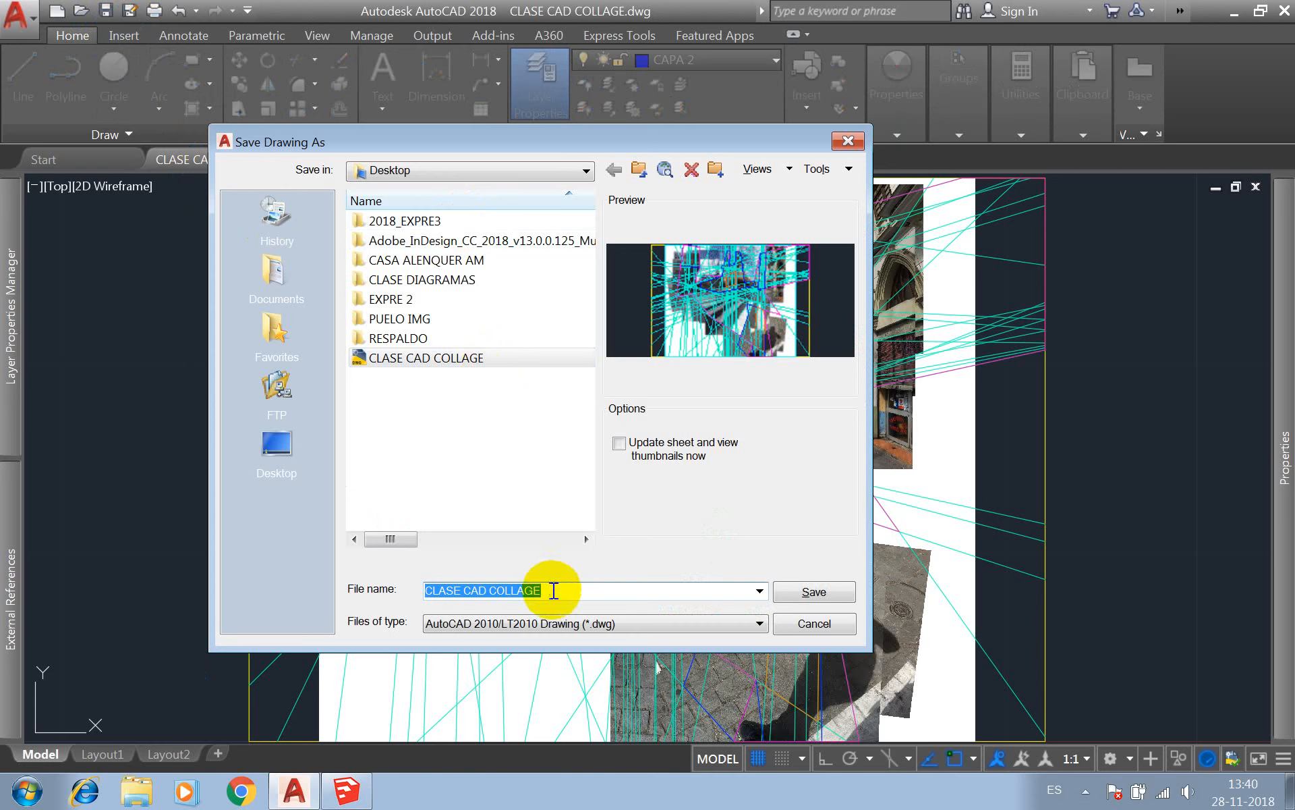
pyautogui.click(552, 590)
pyautogui.write('2')
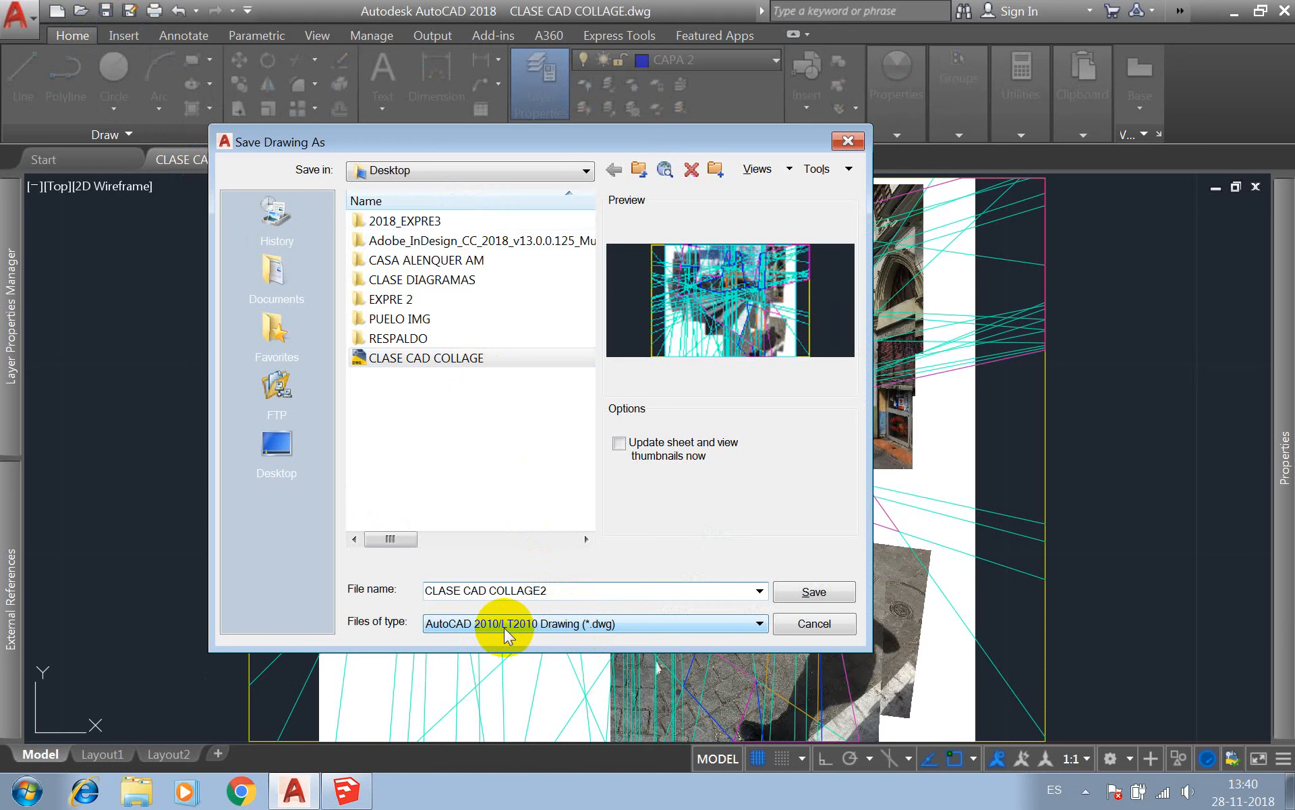
pyautogui.click(816, 592)
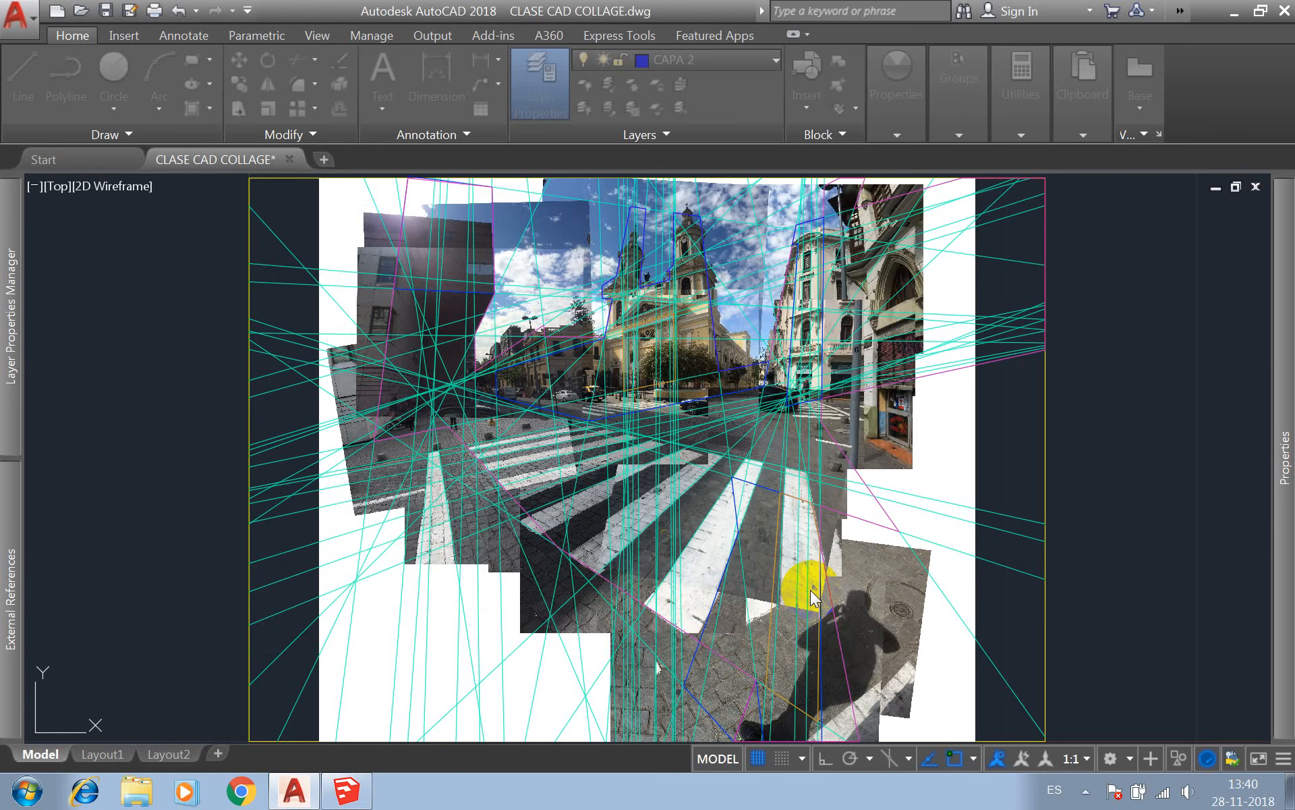
# Switch to SketchUp and import CLASE CAD COLLAGE2 from the Desktop with the drawing origin preserved and units in Centimeters.
pyautogui.click(333, 792)
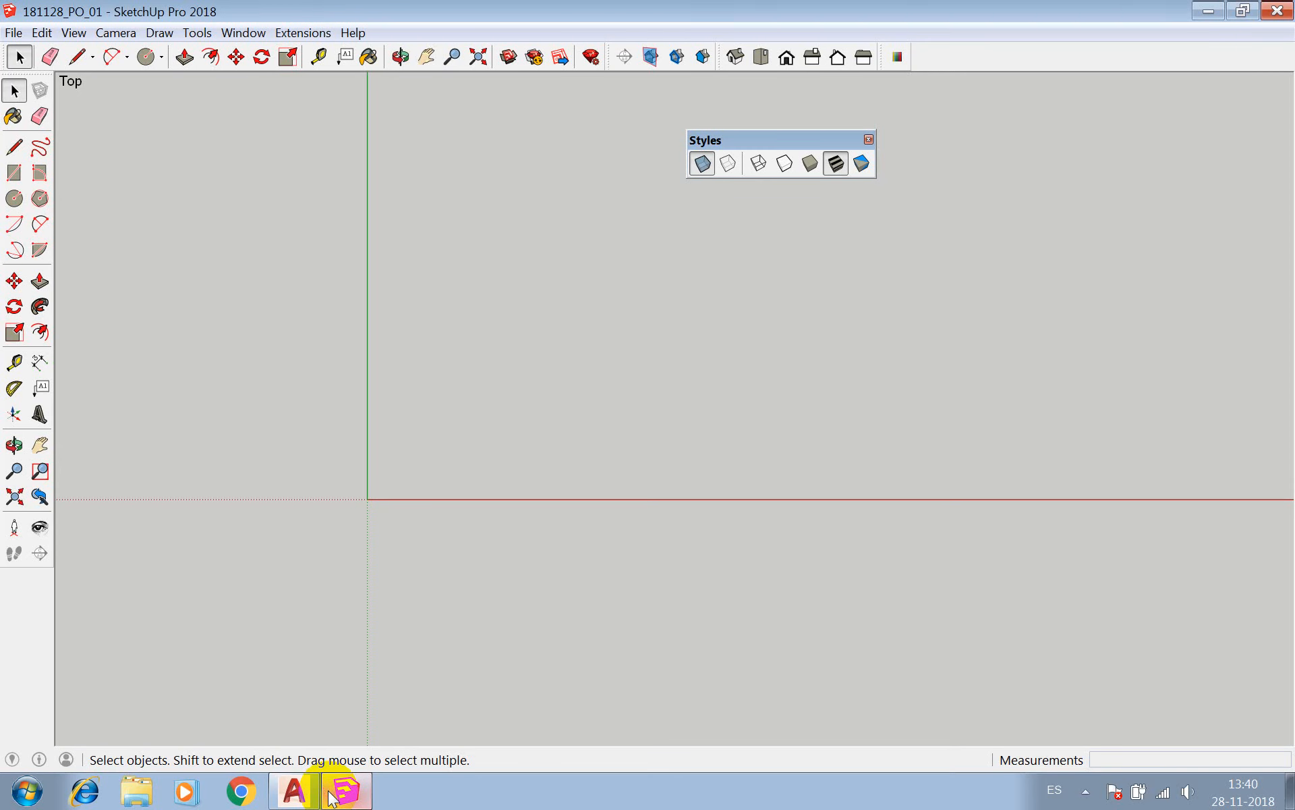
pyautogui.click(14, 33)
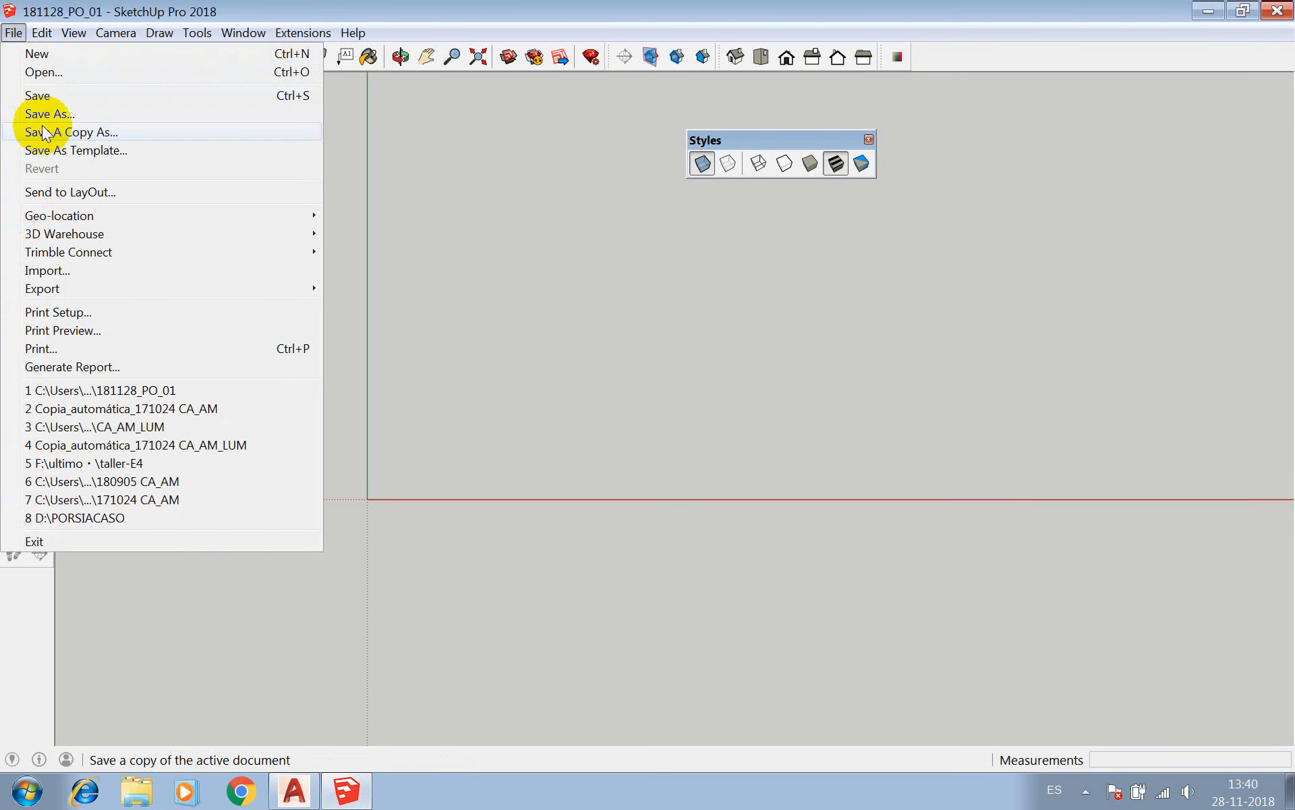
pyautogui.click(72, 269)
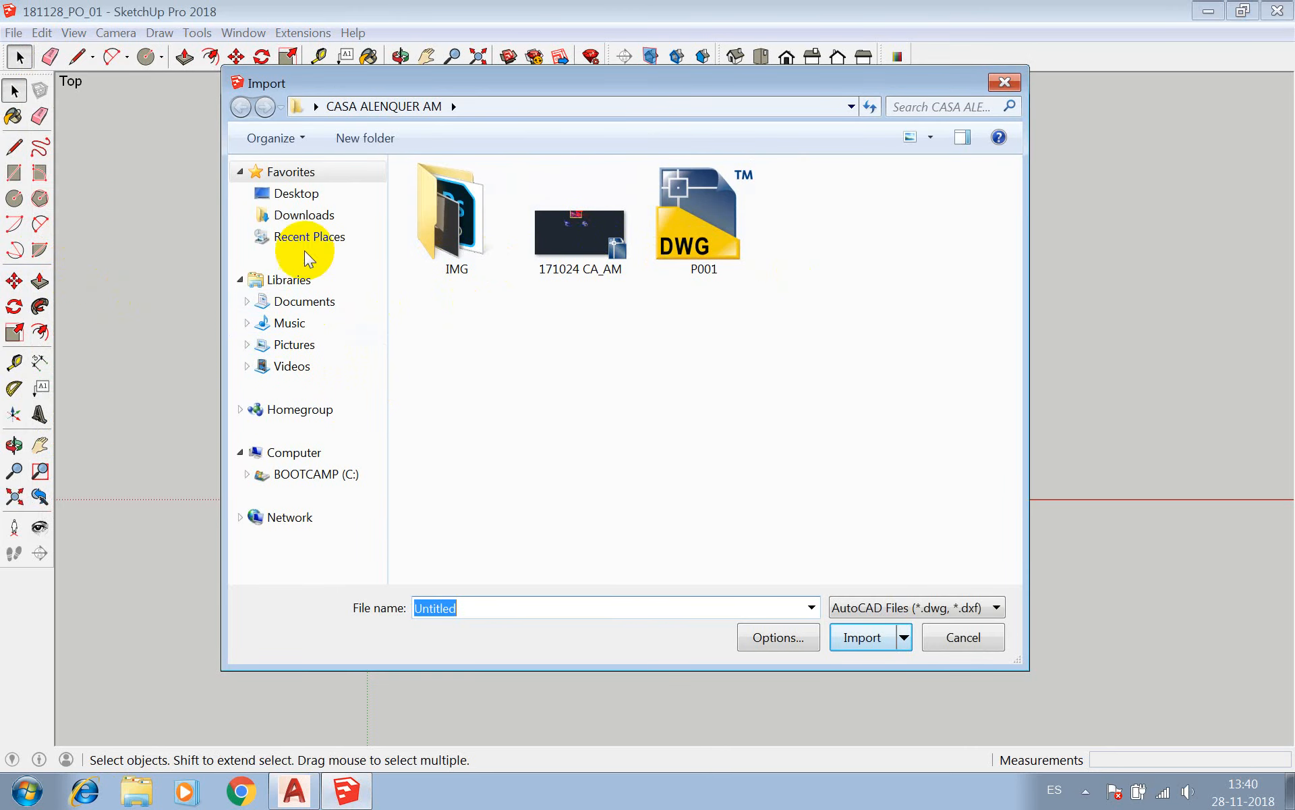
pyautogui.click(297, 193)
pyautogui.click(754, 533)
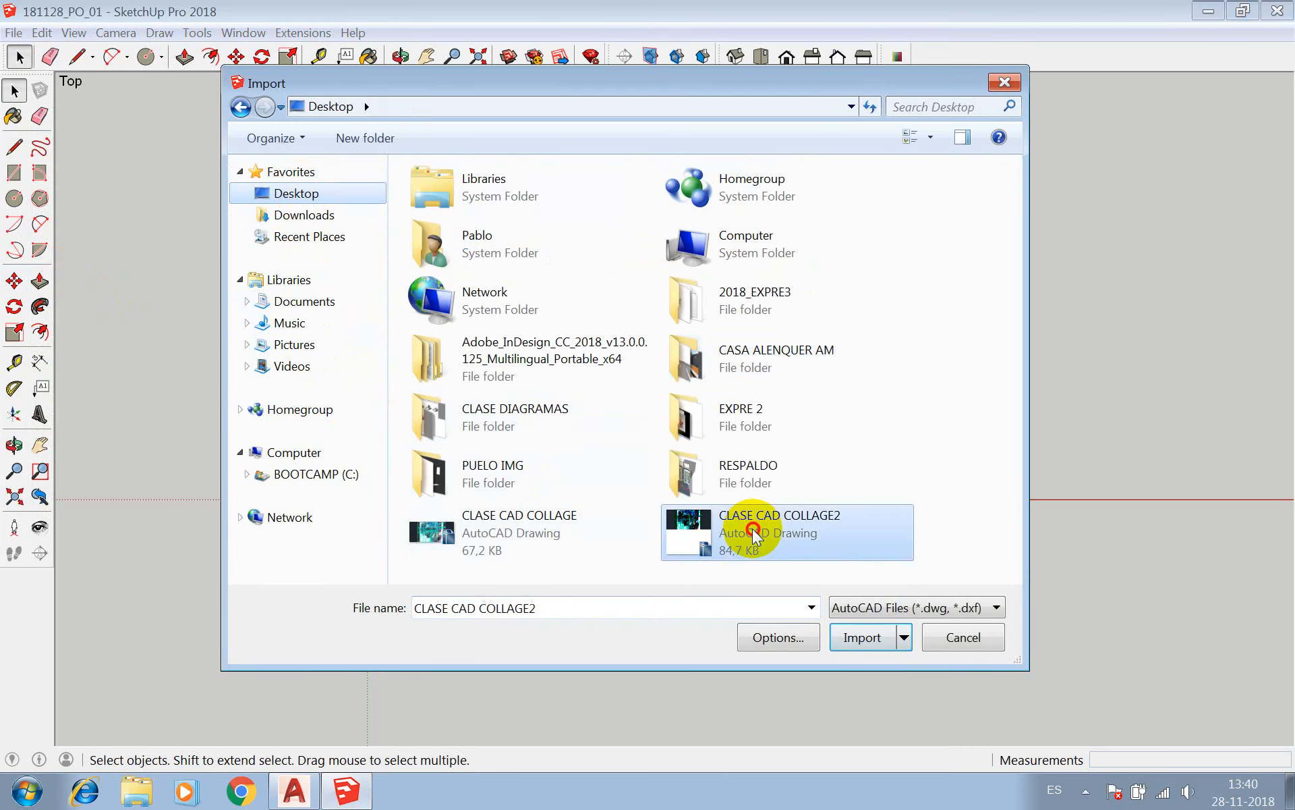
pyautogui.click(796, 639)
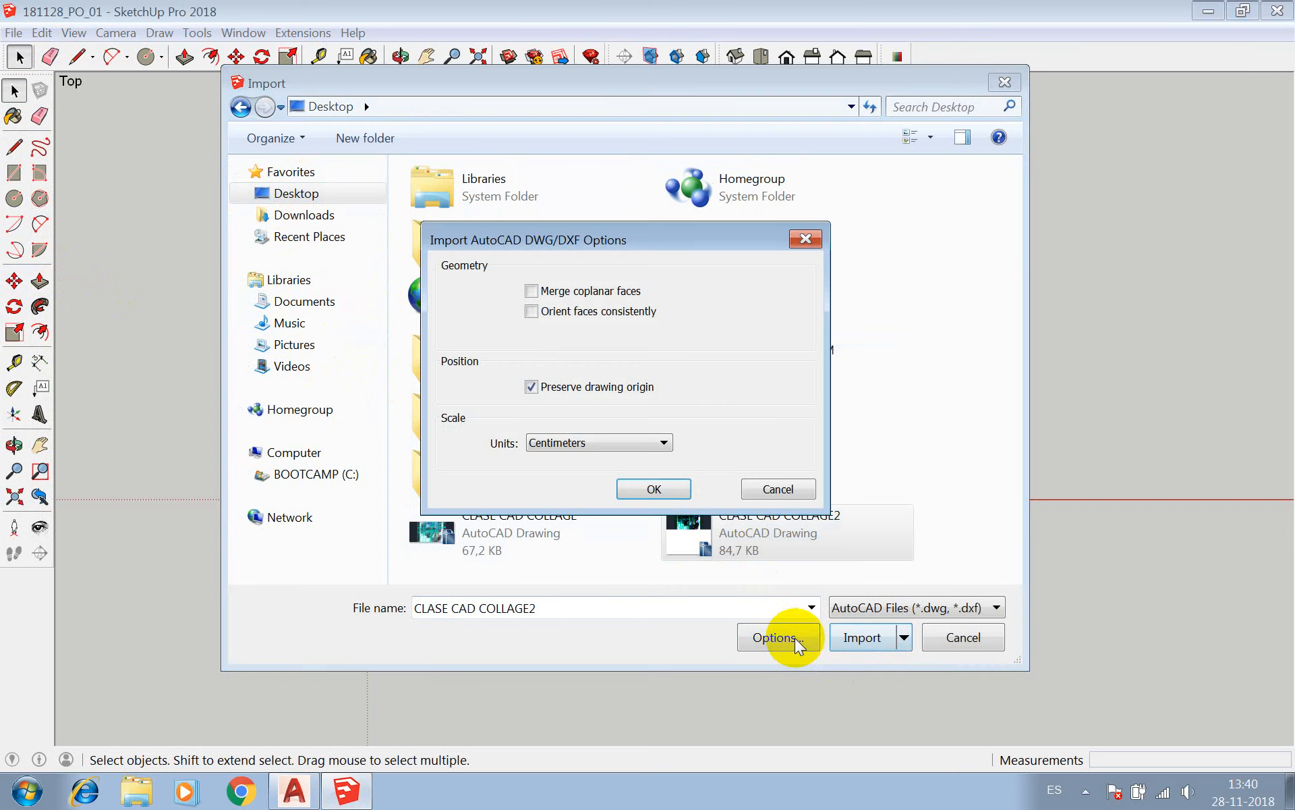
pyautogui.click(650, 491)
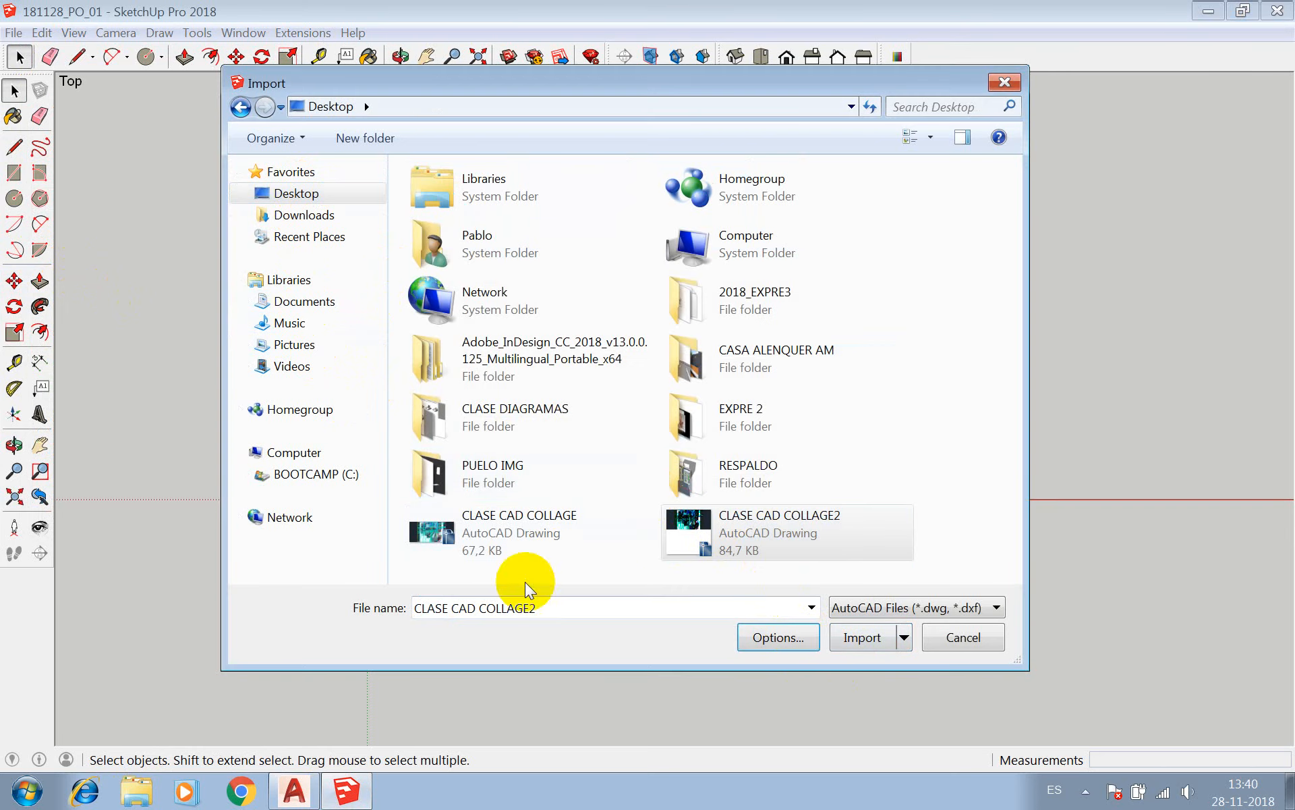
pyautogui.click(860, 640)
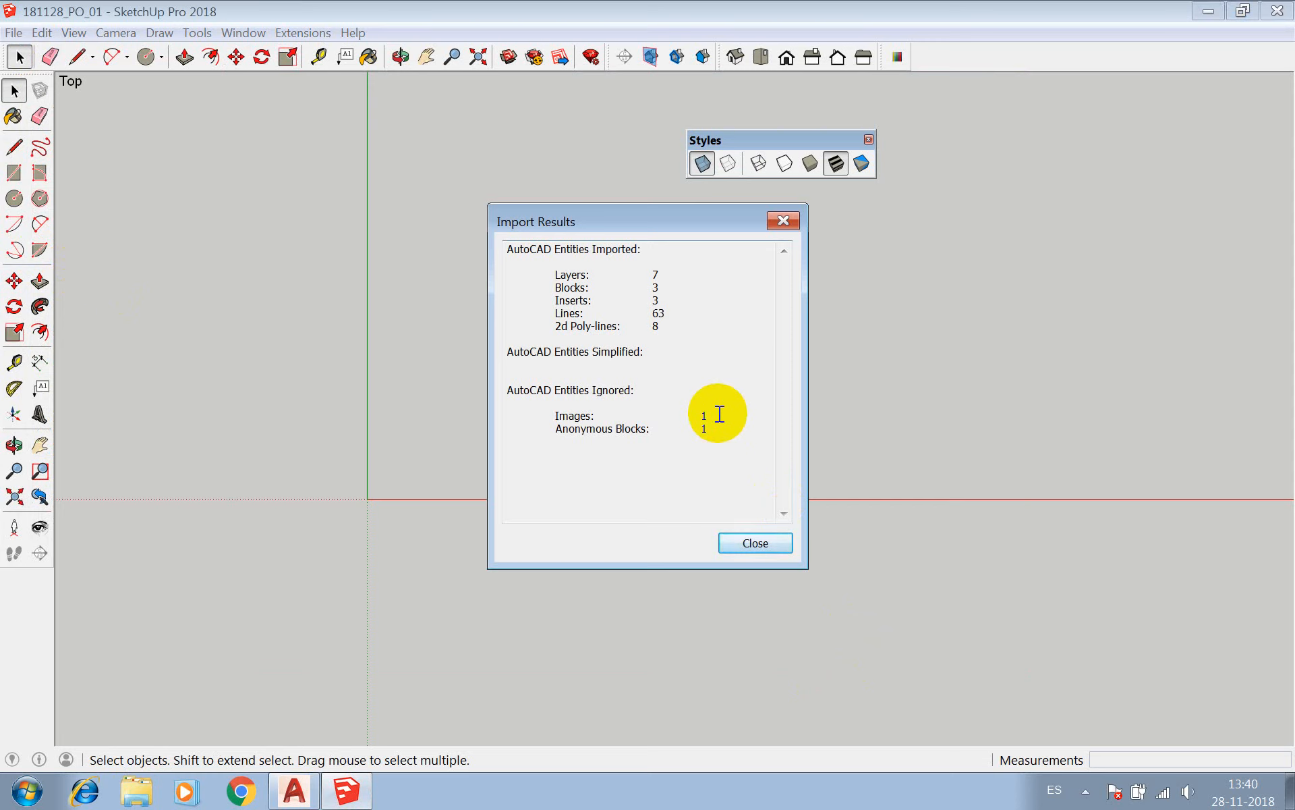
# Review the imported layers, blocks, inserts and lines in the import results, and close the report.
pyautogui.doubleClick(656, 274)
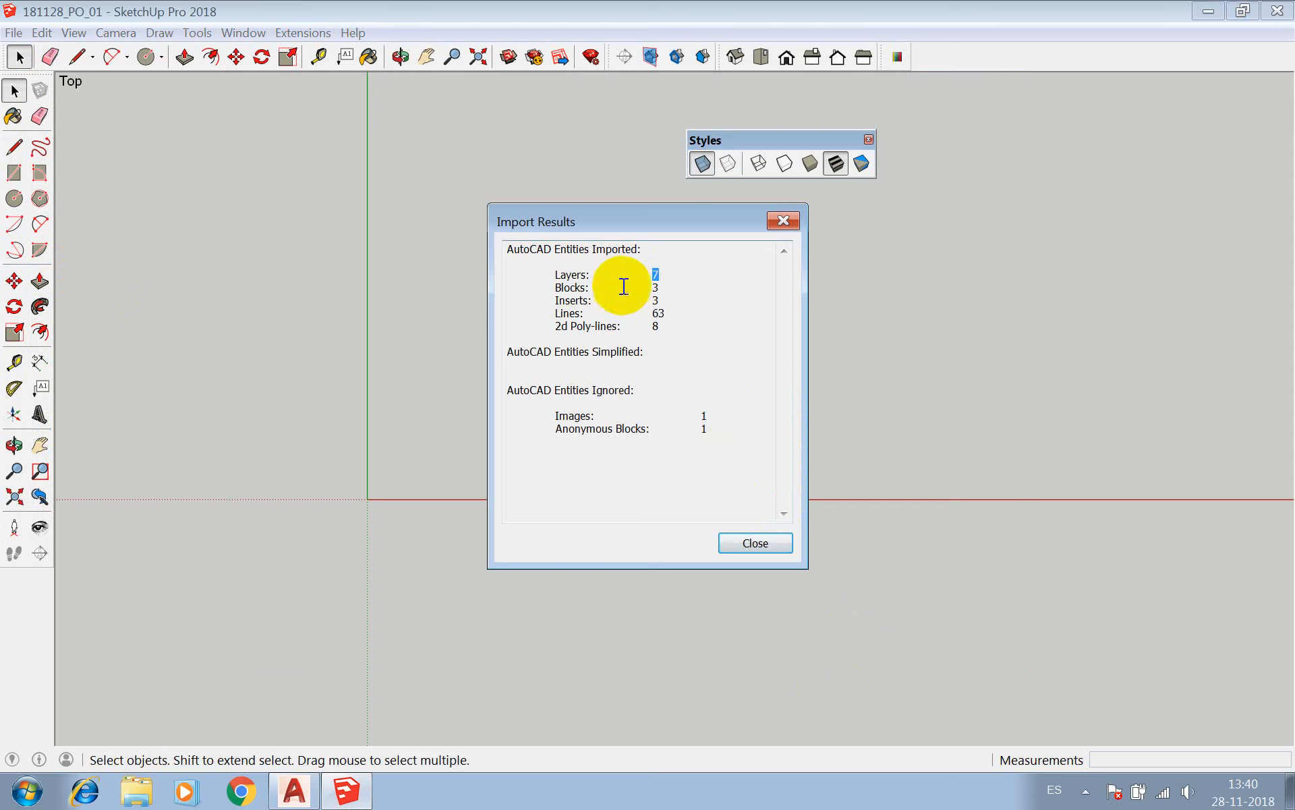
pyautogui.doubleClick(655, 287)
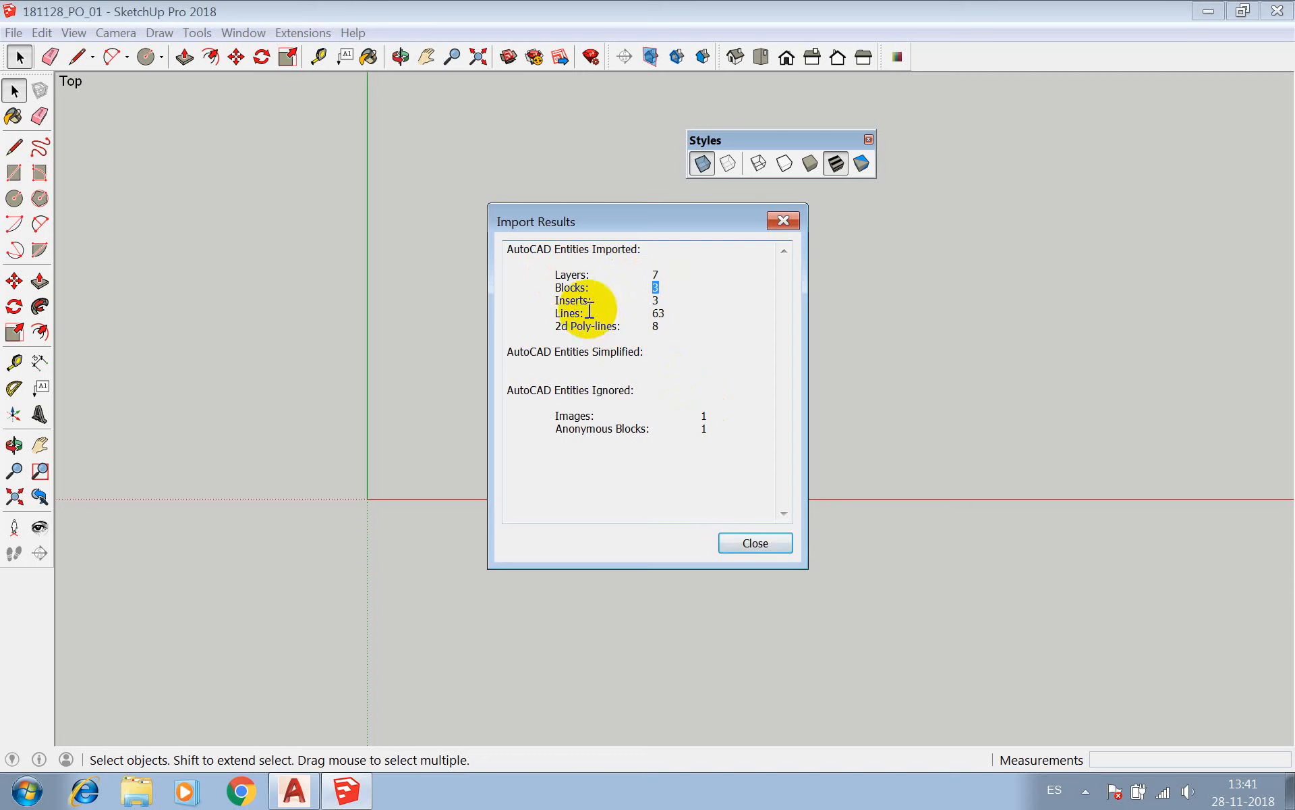
pyautogui.doubleClick(655, 300)
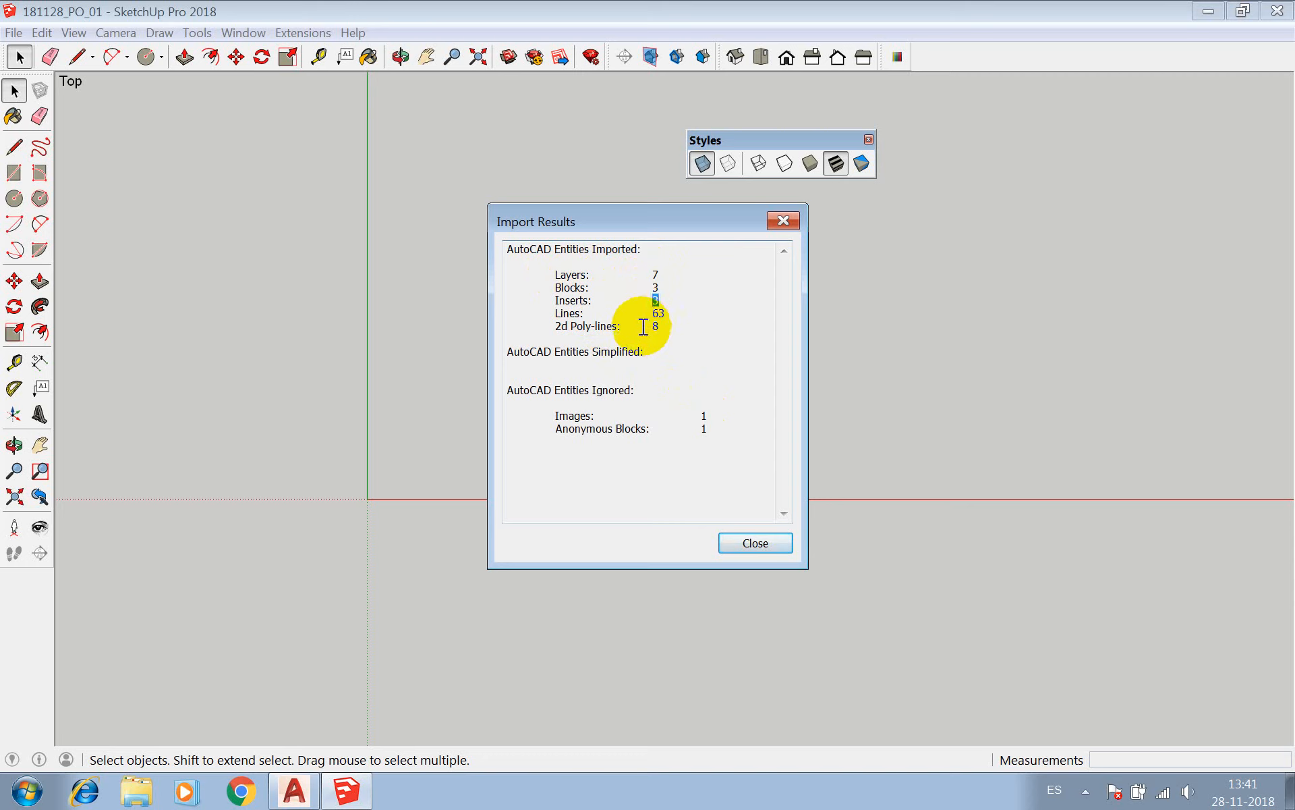
pyautogui.click(659, 313)
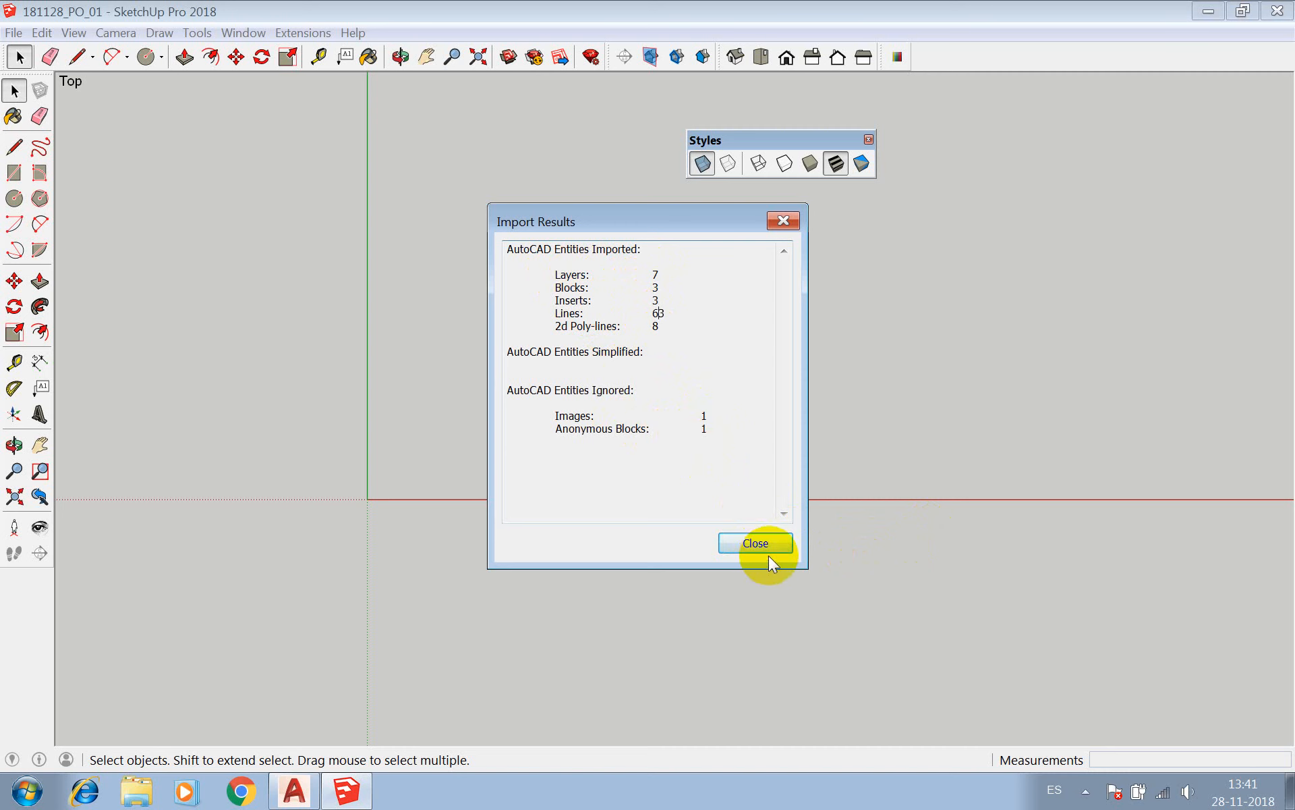
pyautogui.click(756, 543)
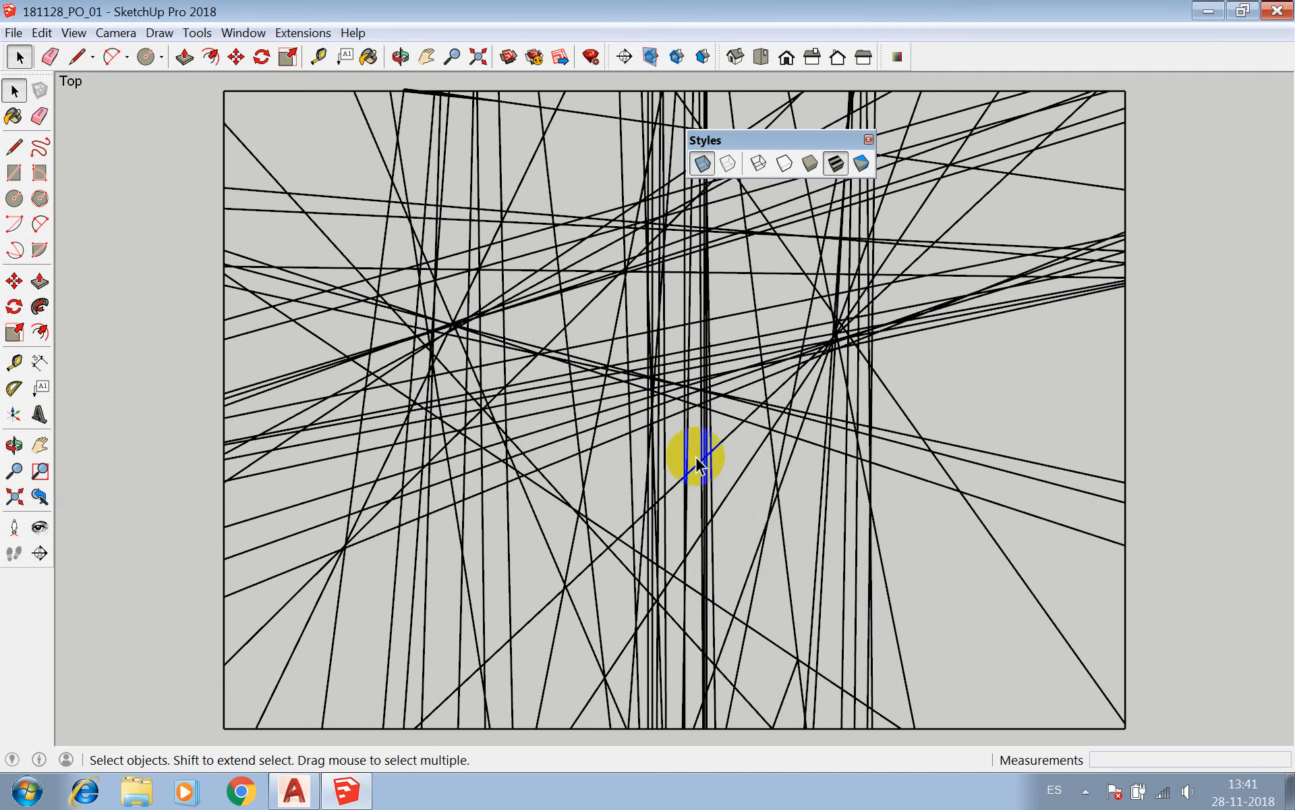
# Examine the imported collage linework as loose edges and its position relative to the model origin.
pyautogui.scroll(-1, 483, 351)
pyautogui.click(483, 351)
pyautogui.scroll(-6, 483, 350)
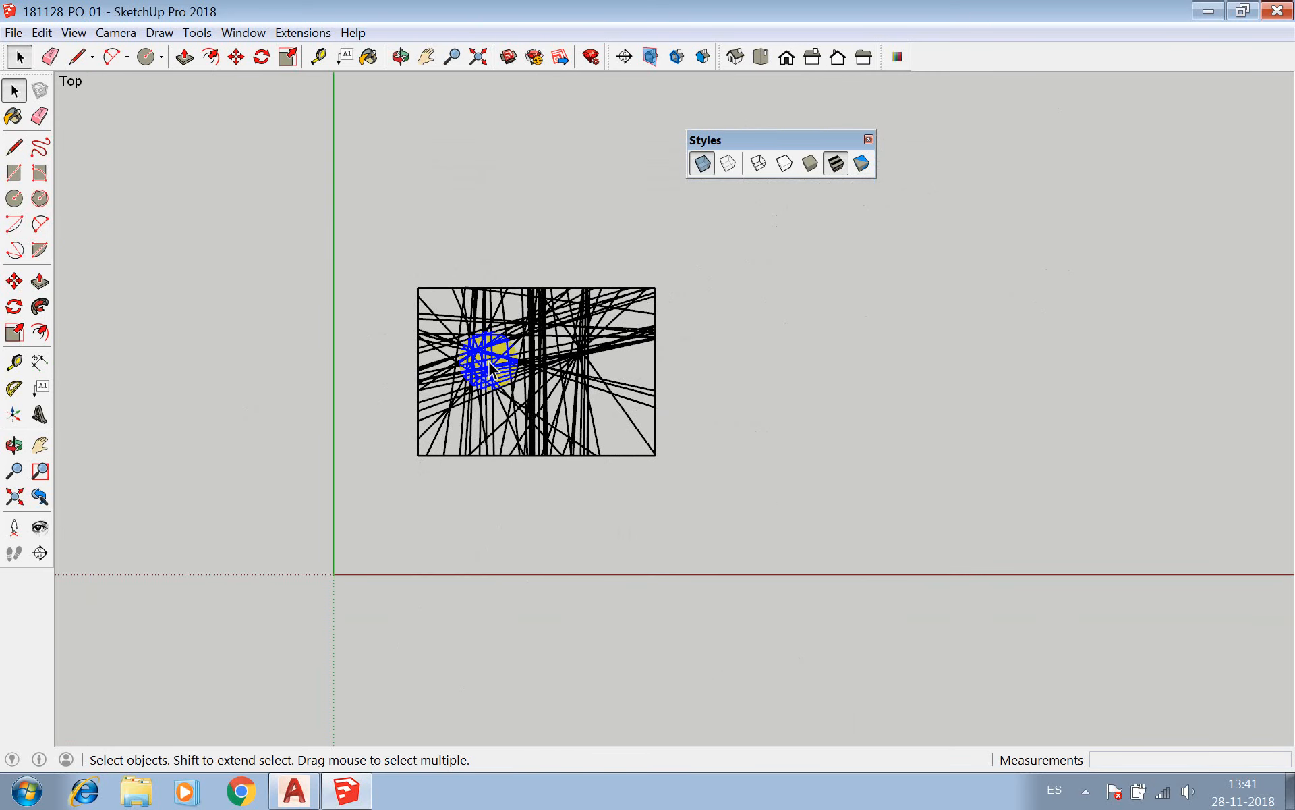
pyautogui.scroll(2, 522, 449)
pyautogui.click(432, 421)
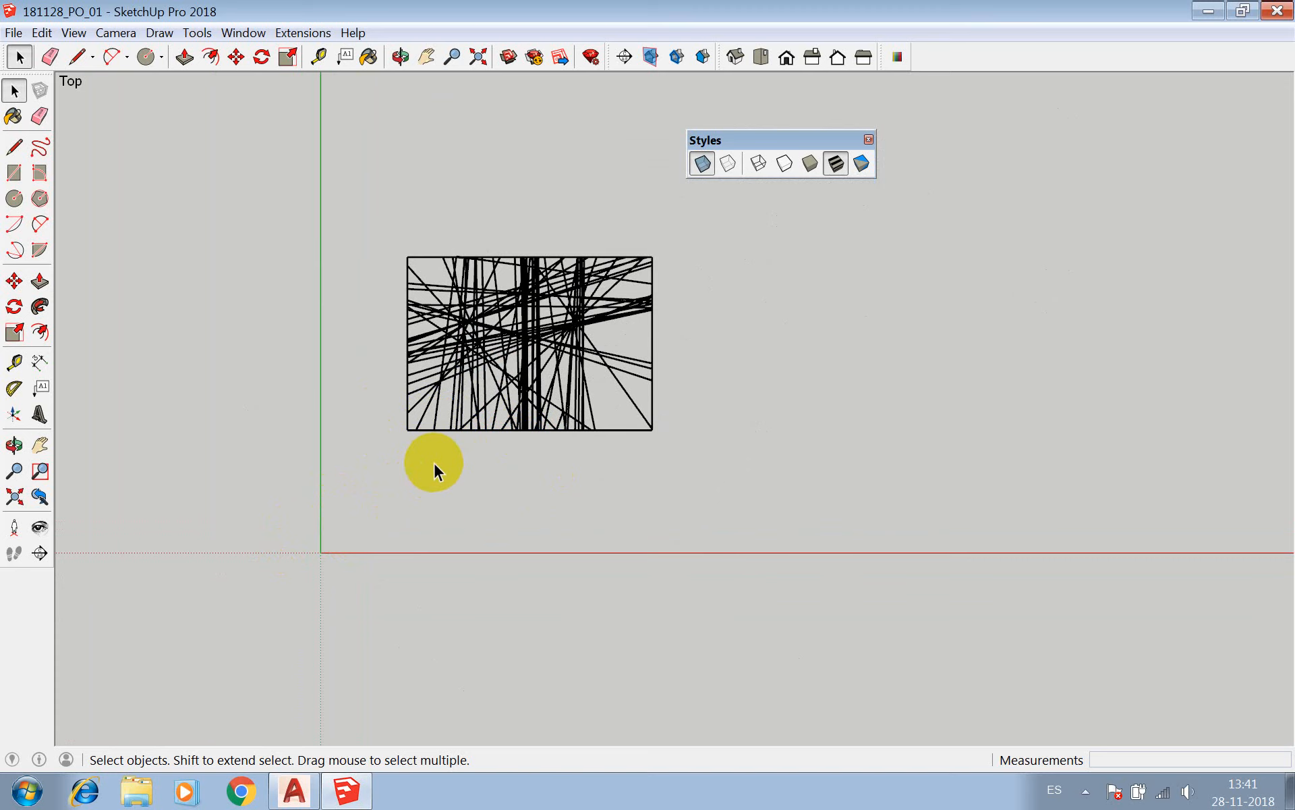
pyautogui.click(540, 357)
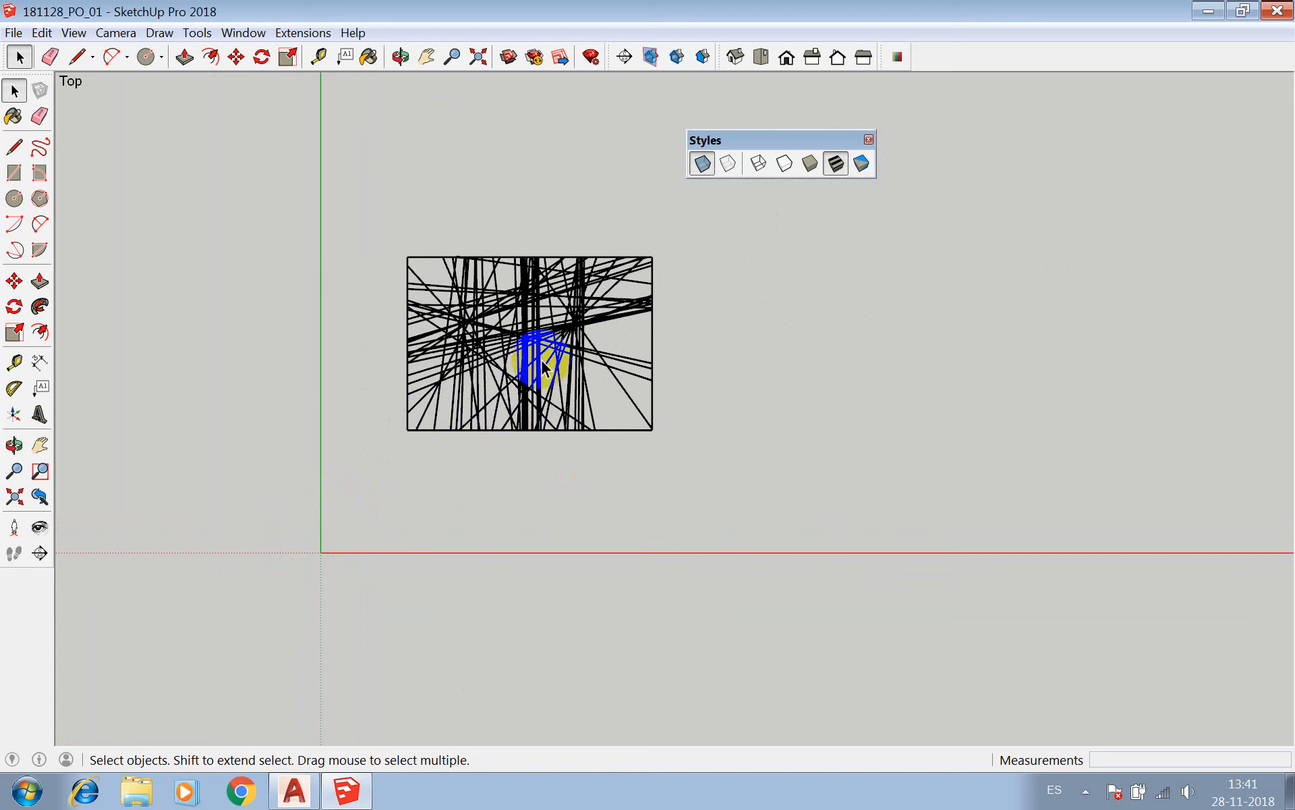
pyautogui.click(591, 368)
pyautogui.click(407, 426)
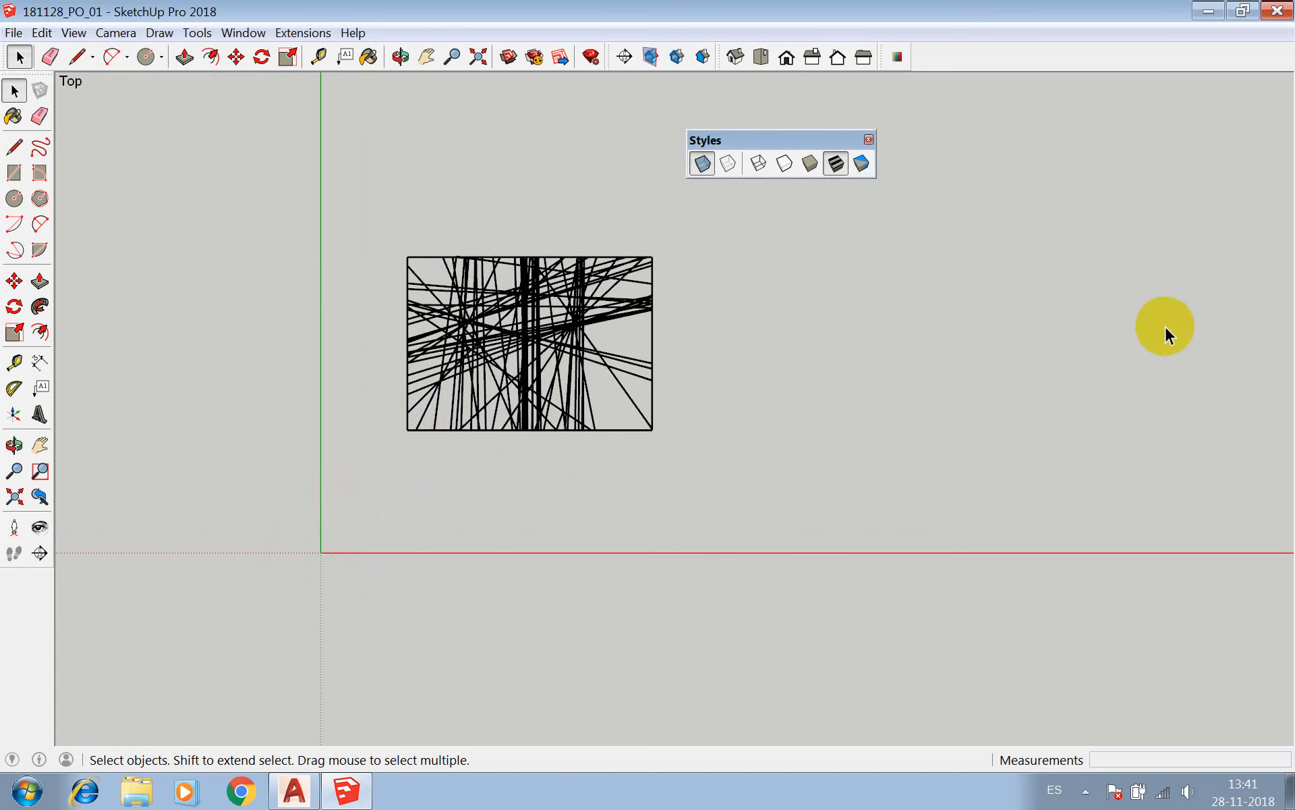
# Select the whole imported collage linework in the top view.
pyautogui.click(499, 294)
pyautogui.tripleClick(491, 300)
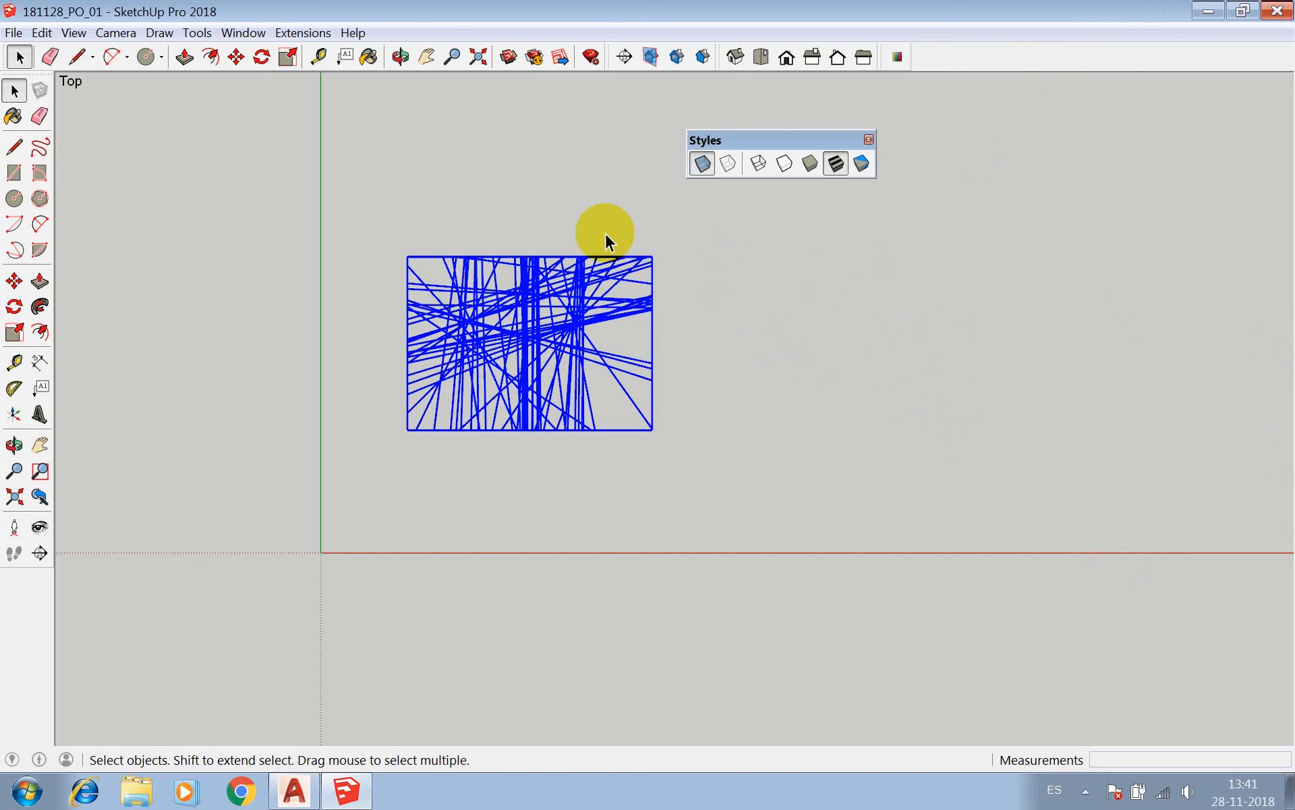
# Minimize the AutoCAD window behind SketchUp and return the SketchUp window to full screen.
pyautogui.moveTo(231, 14); pyautogui.dragTo(362, 143)
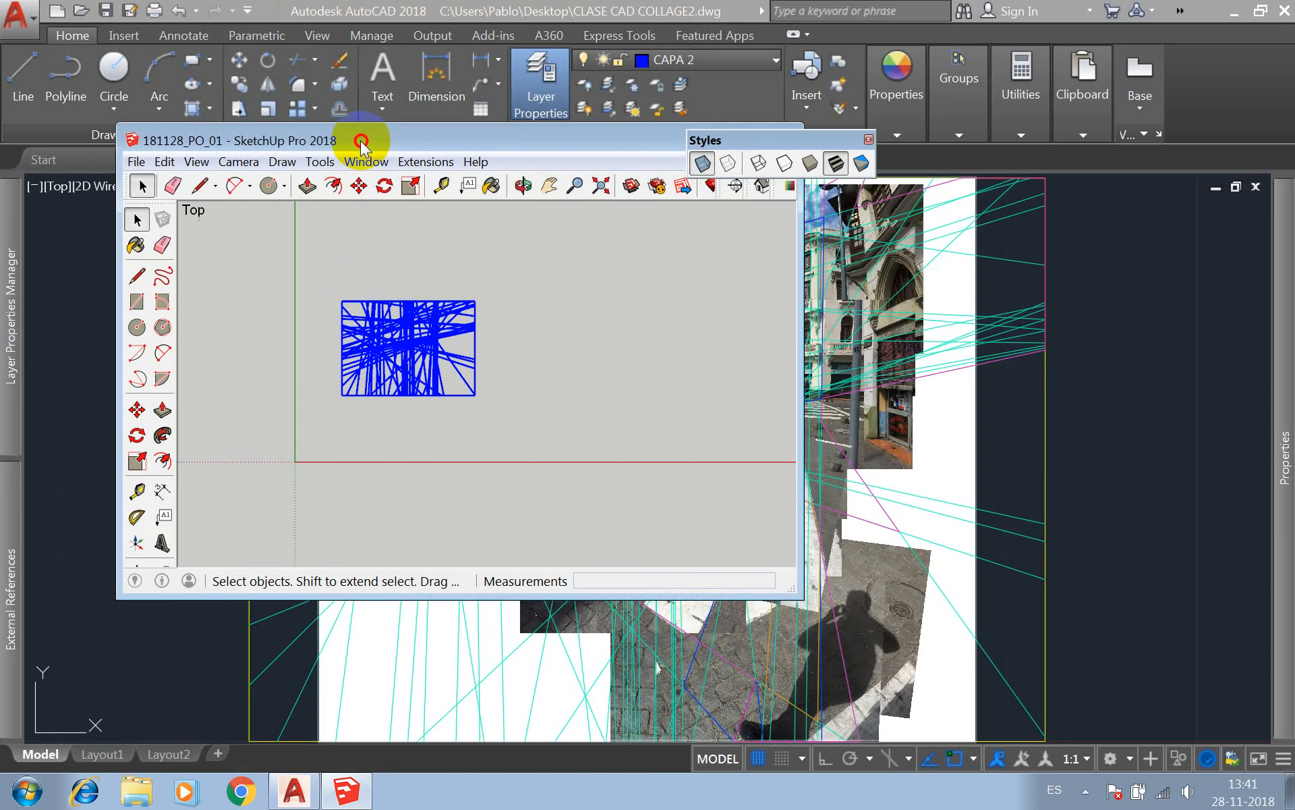
pyautogui.click(1233, 6)
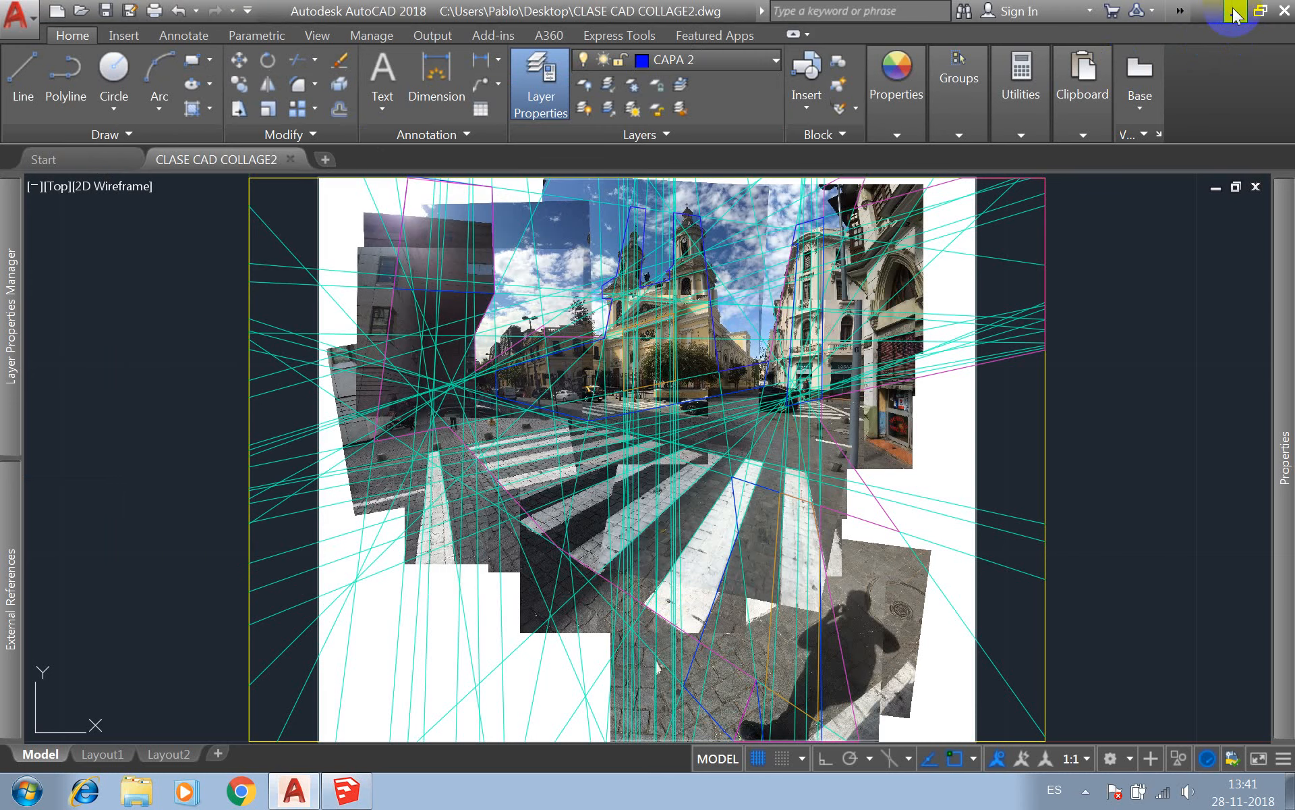
pyautogui.click(1234, 8)
pyautogui.click(457, 132)
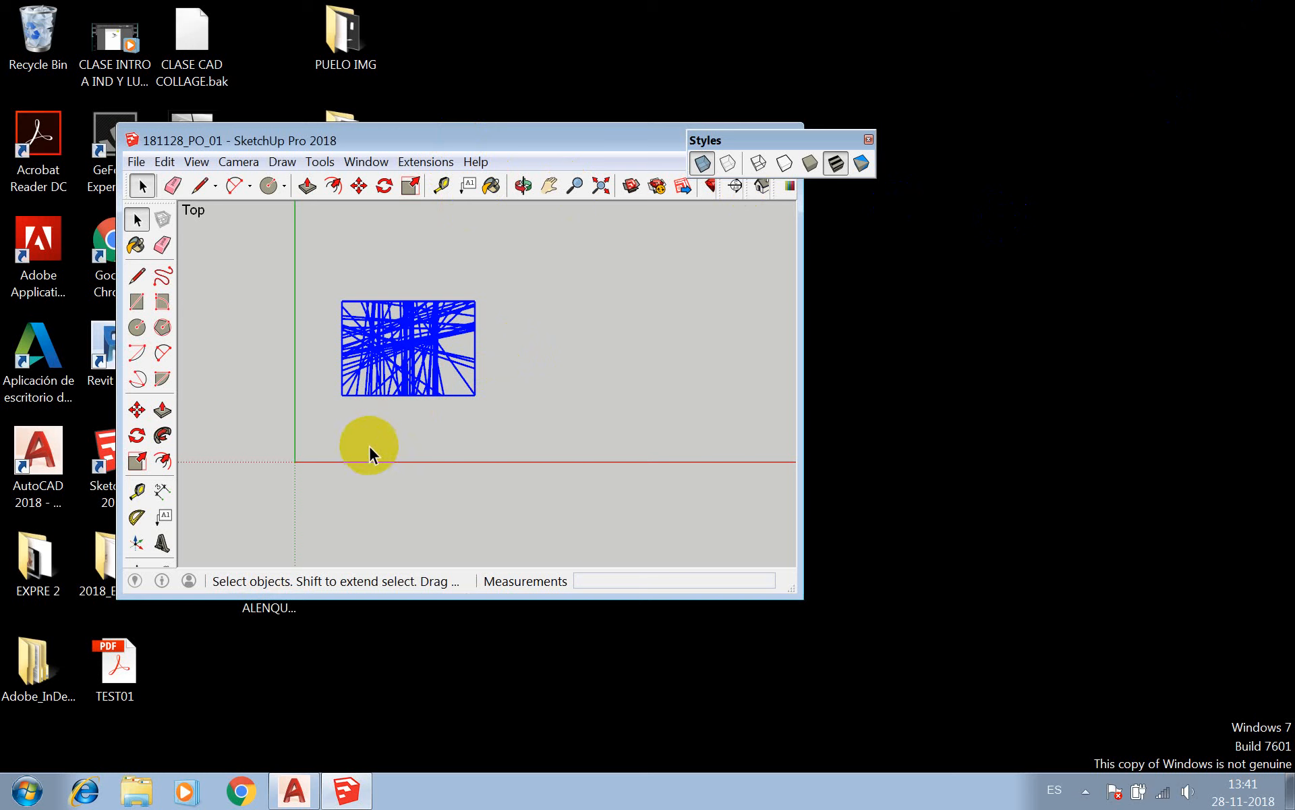
pyautogui.moveTo(518, 142)
pyautogui.mouseDown()
pyautogui.moveTo(526, 101)
pyautogui.moveTo(464, 4)
pyautogui.moveTo(415, 27)
pyautogui.moveTo(432, 2)
pyautogui.mouseUp()
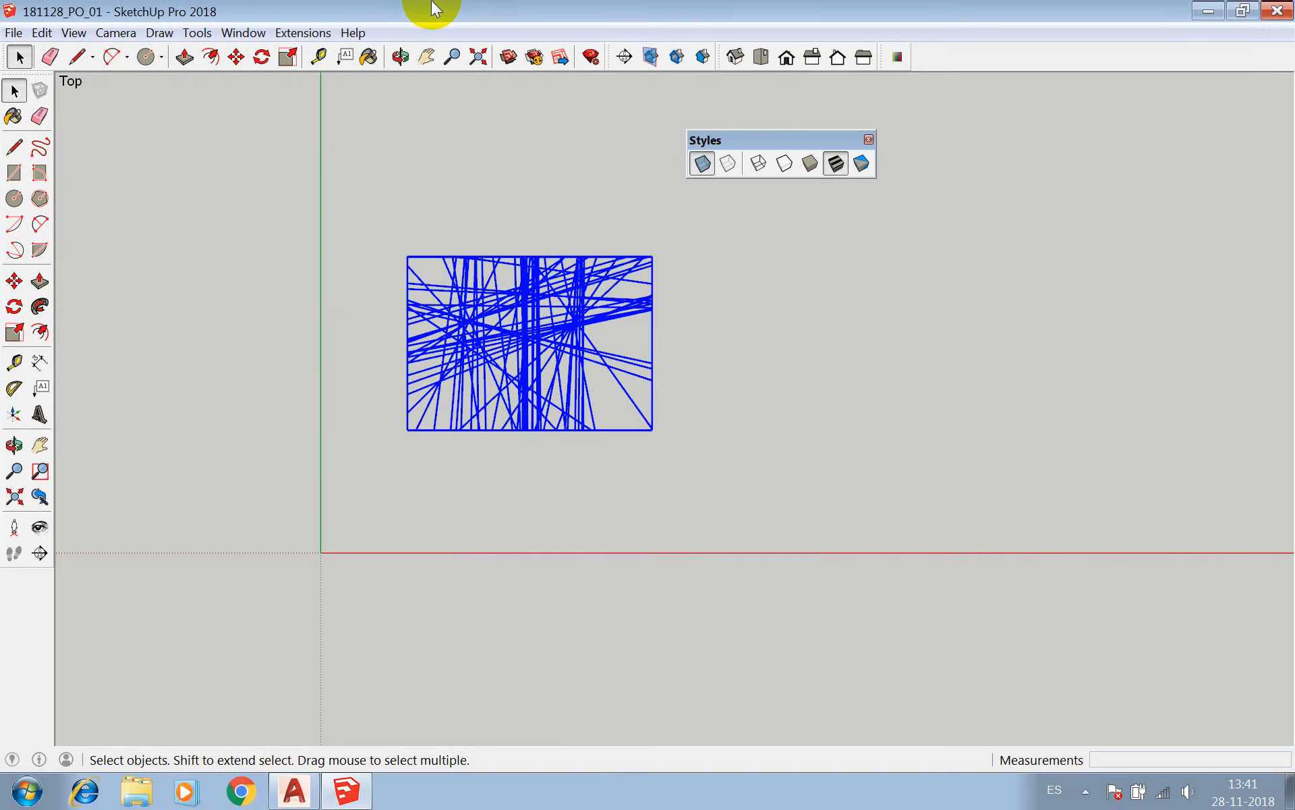
pyautogui.click(203, 33)
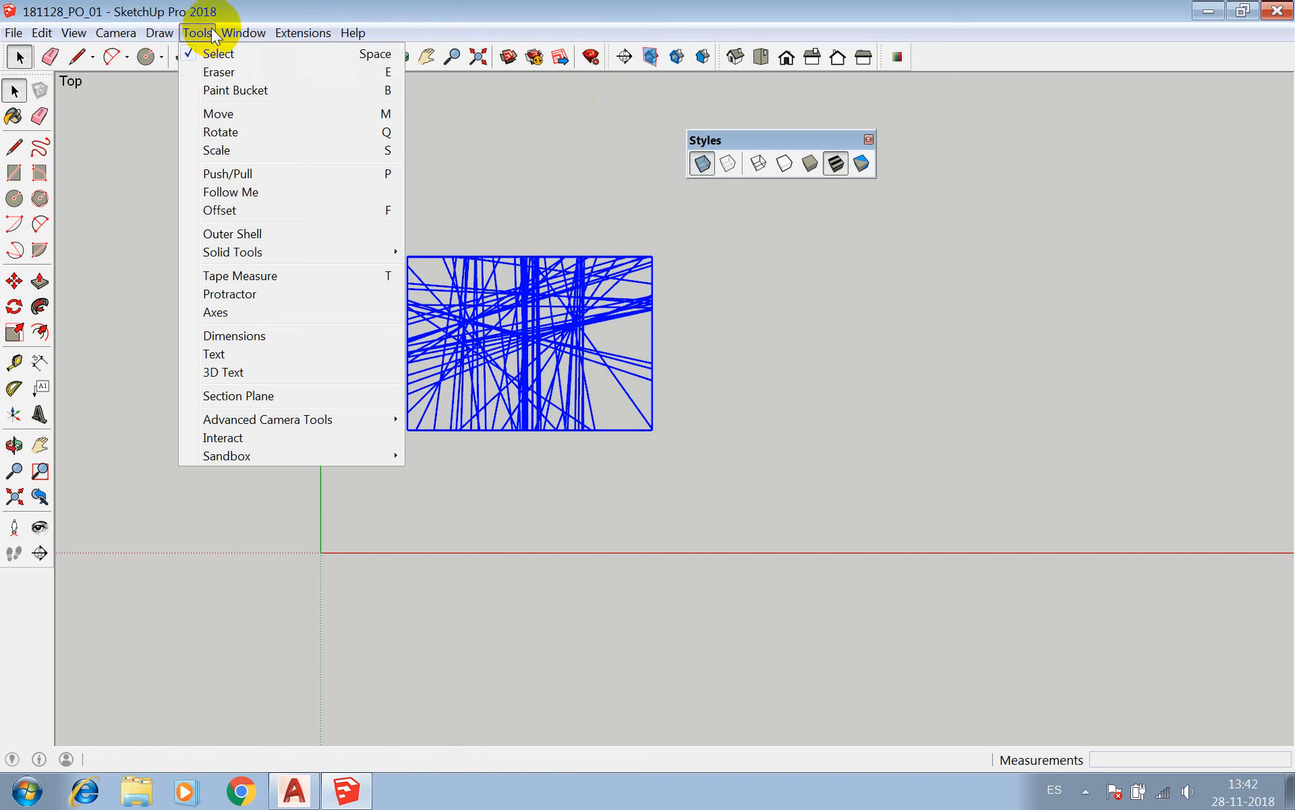
pyautogui.moveTo(238, 35)
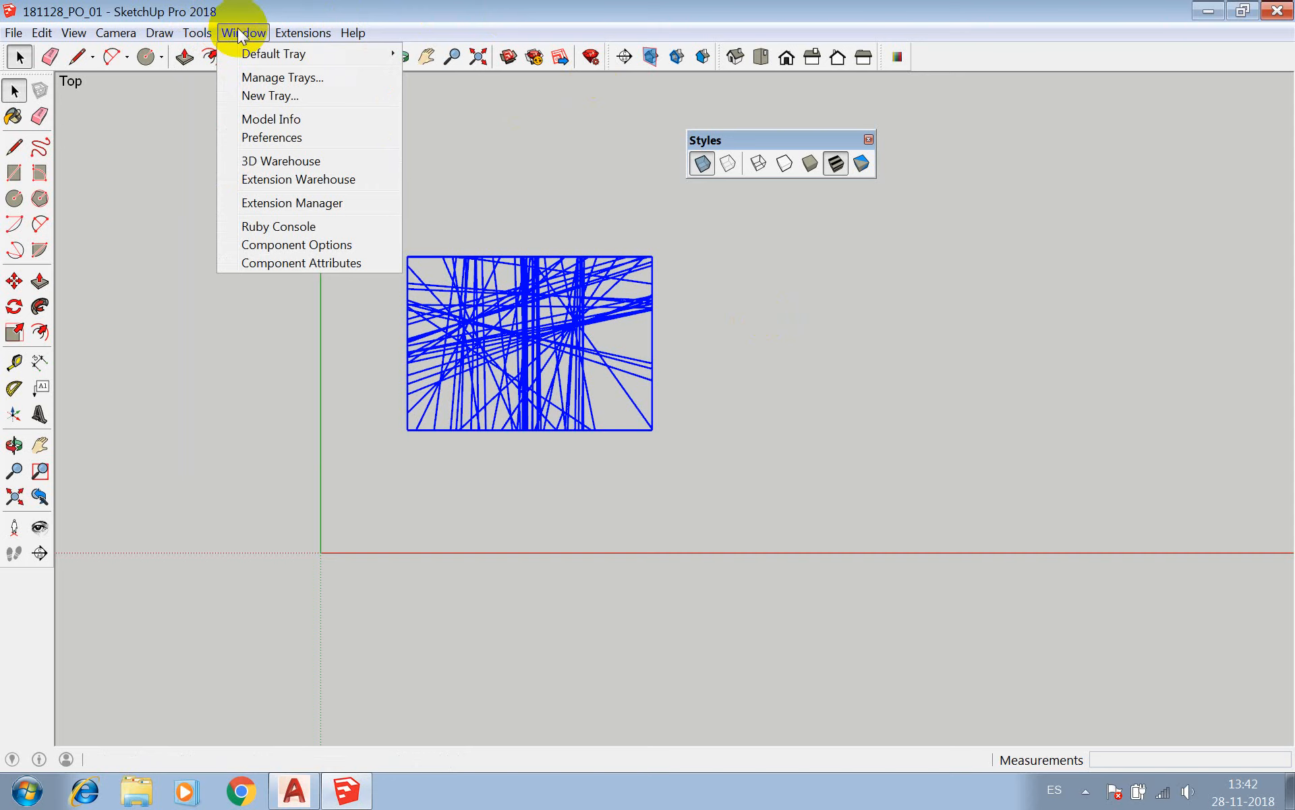
pyautogui.moveTo(371, 33)
pyautogui.click(248, 78)
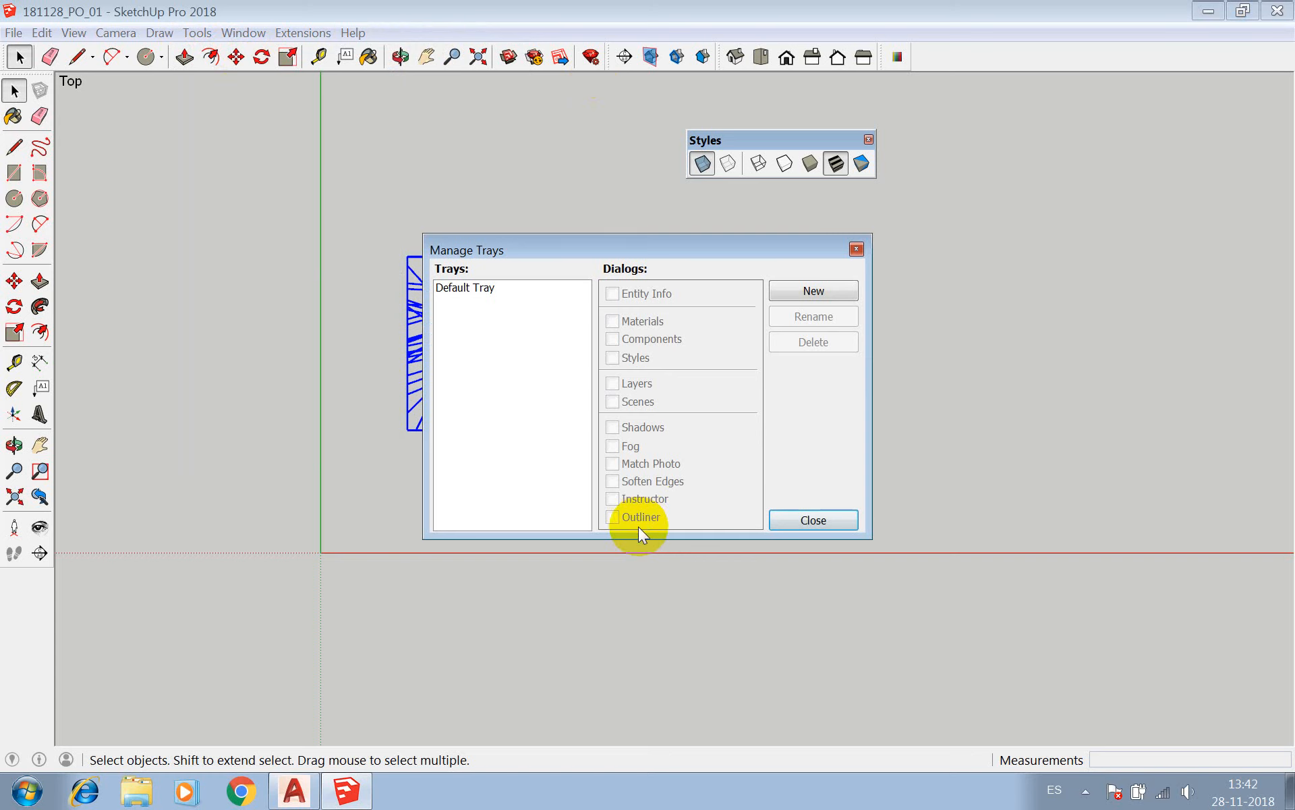
pyautogui.click(814, 519)
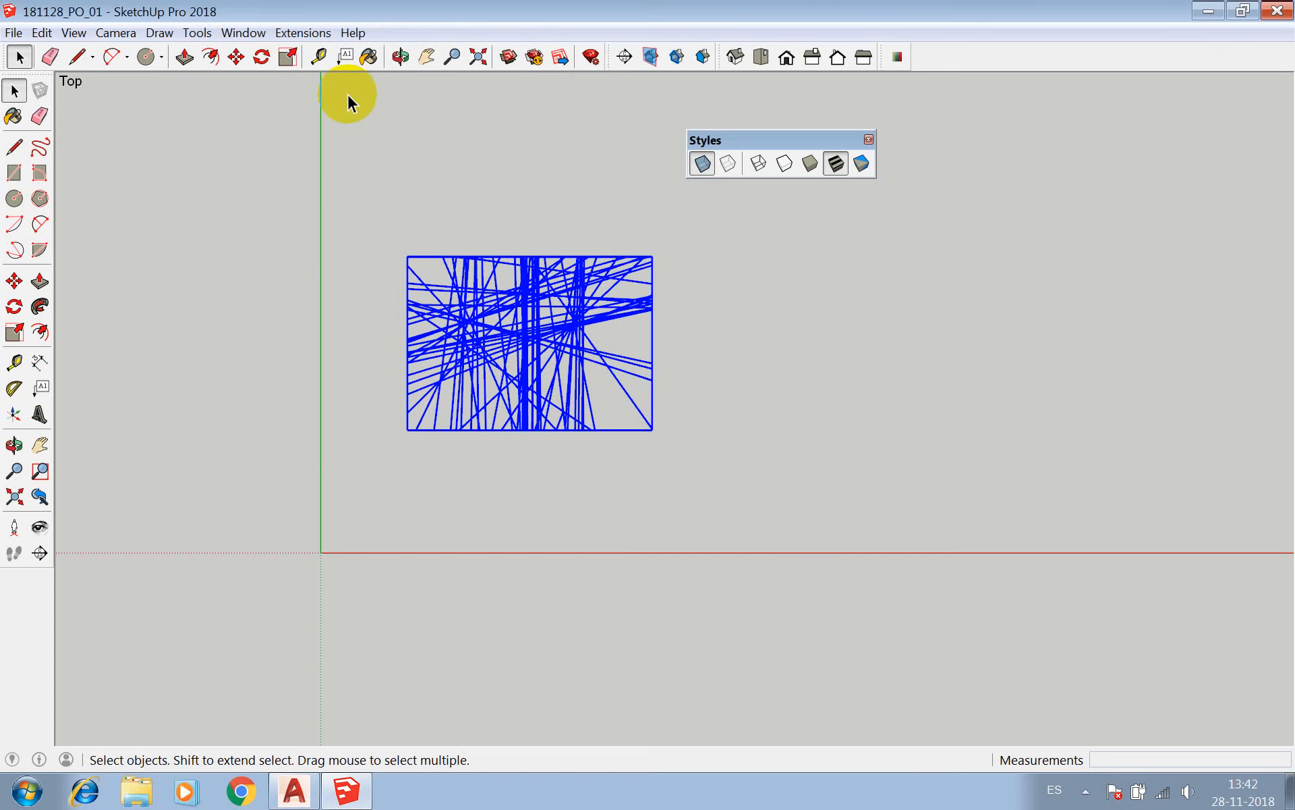
# Create a new tray holding the Entity Info, Materials, Styles, Layers, Scenes and Shadows dialogs, and finish managing trays.
pyautogui.click(255, 35)
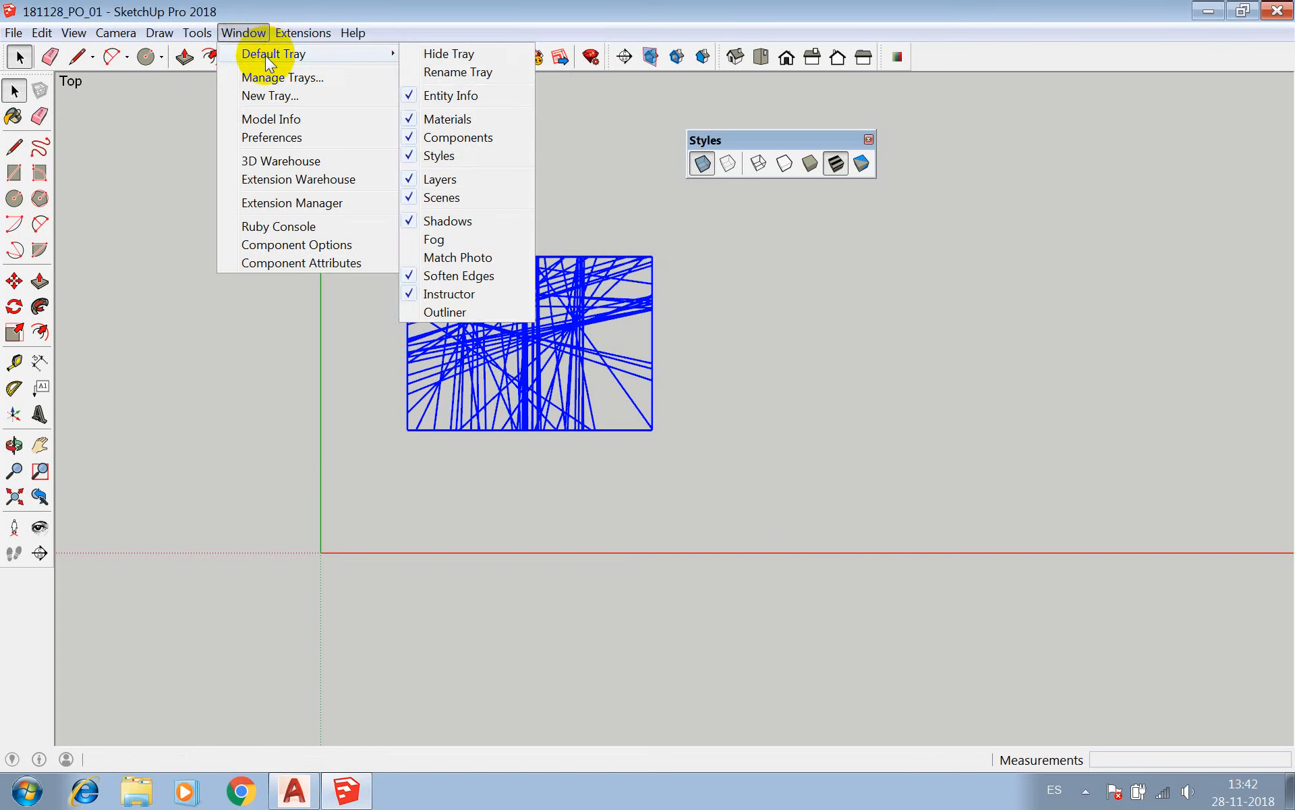
pyautogui.click(270, 77)
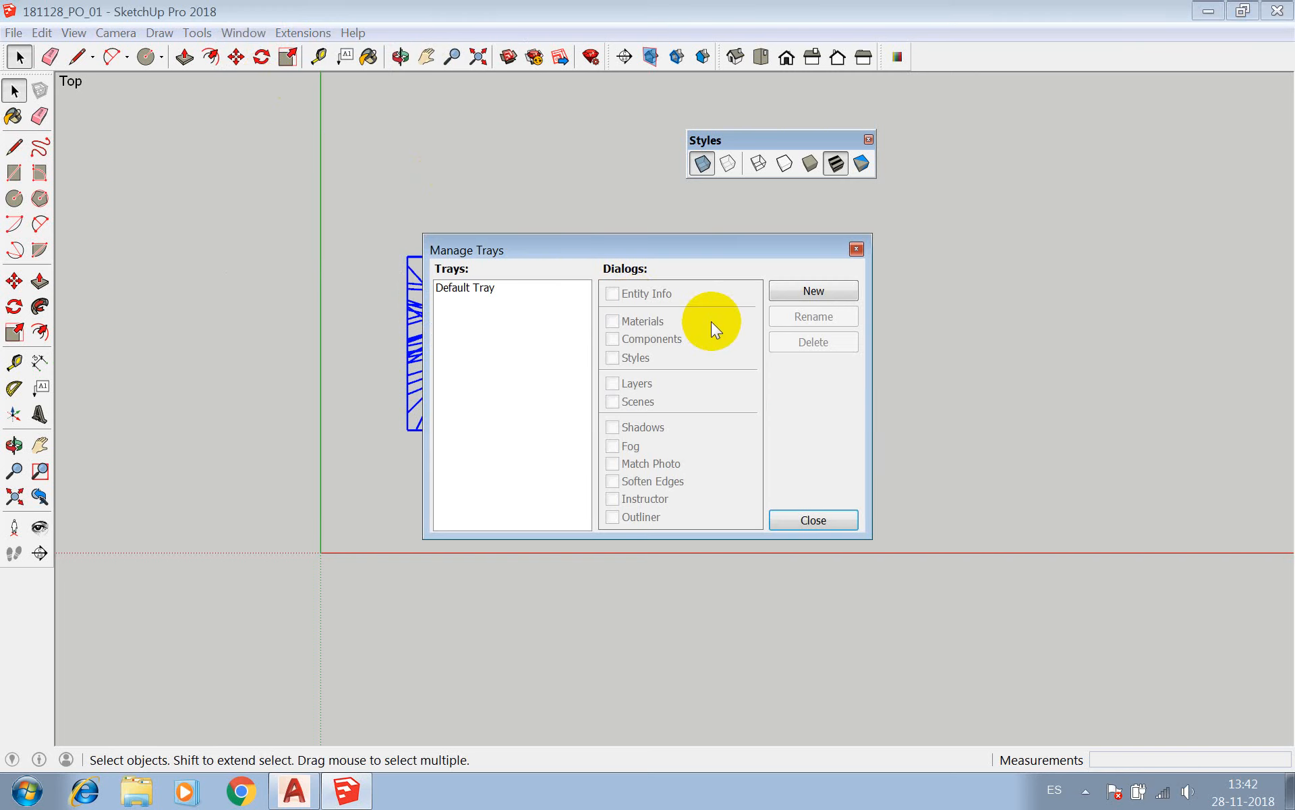
pyautogui.click(813, 290)
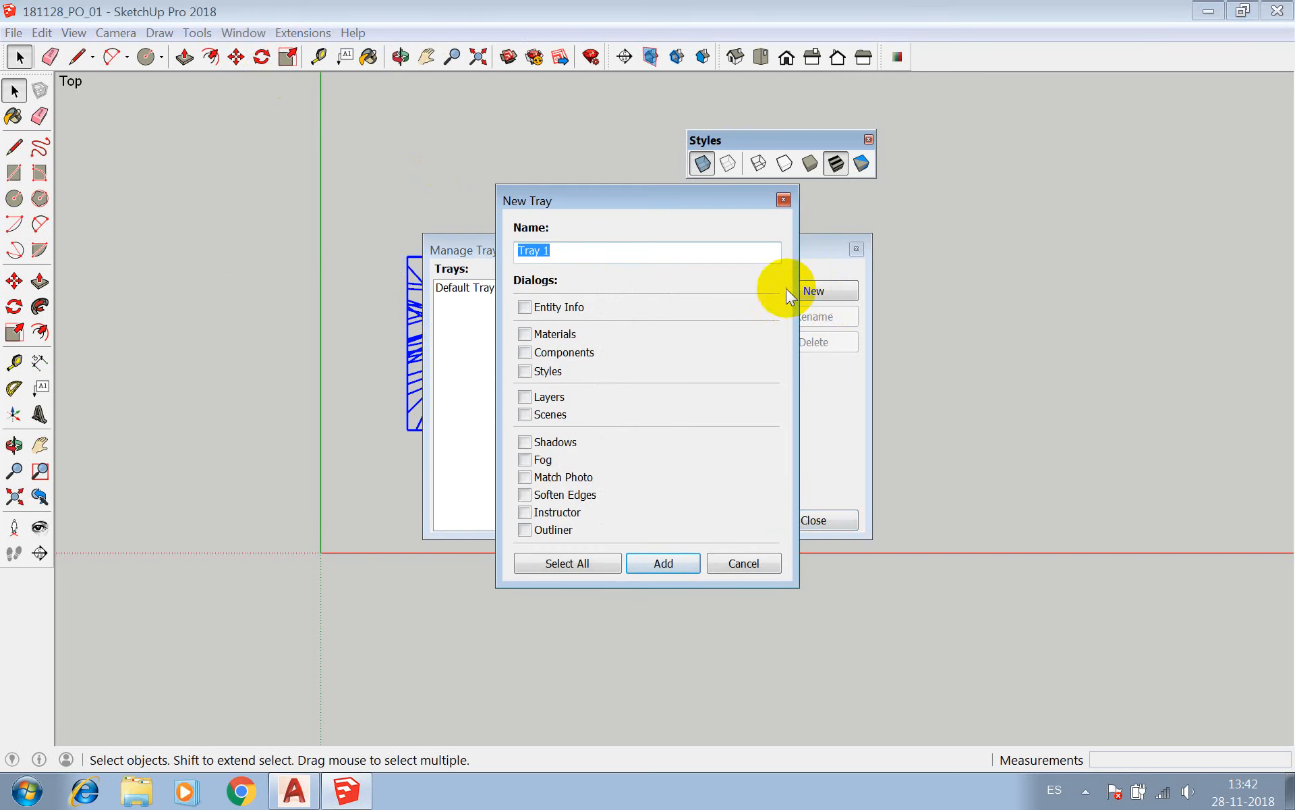
pyautogui.click(525, 307)
pyautogui.click(525, 334)
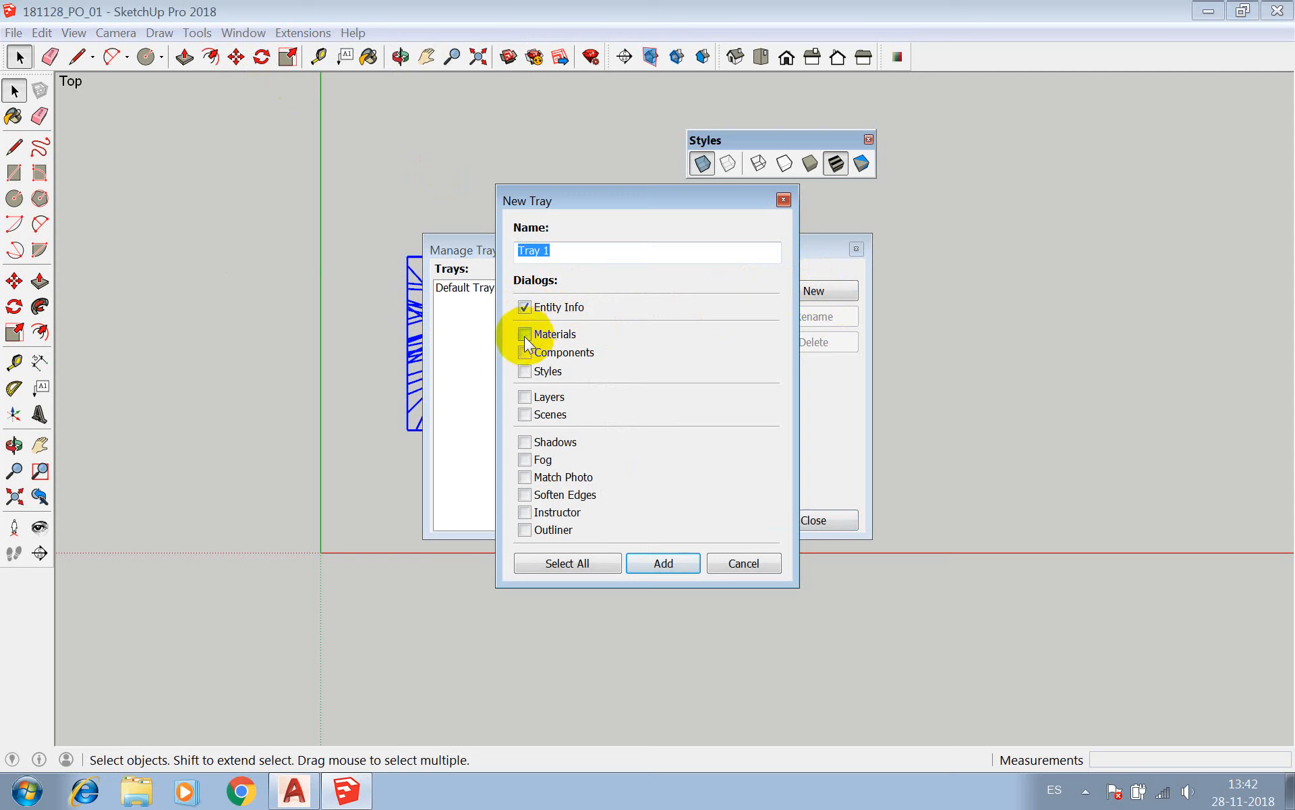
pyautogui.click(525, 371)
pyautogui.click(525, 398)
pyautogui.click(525, 417)
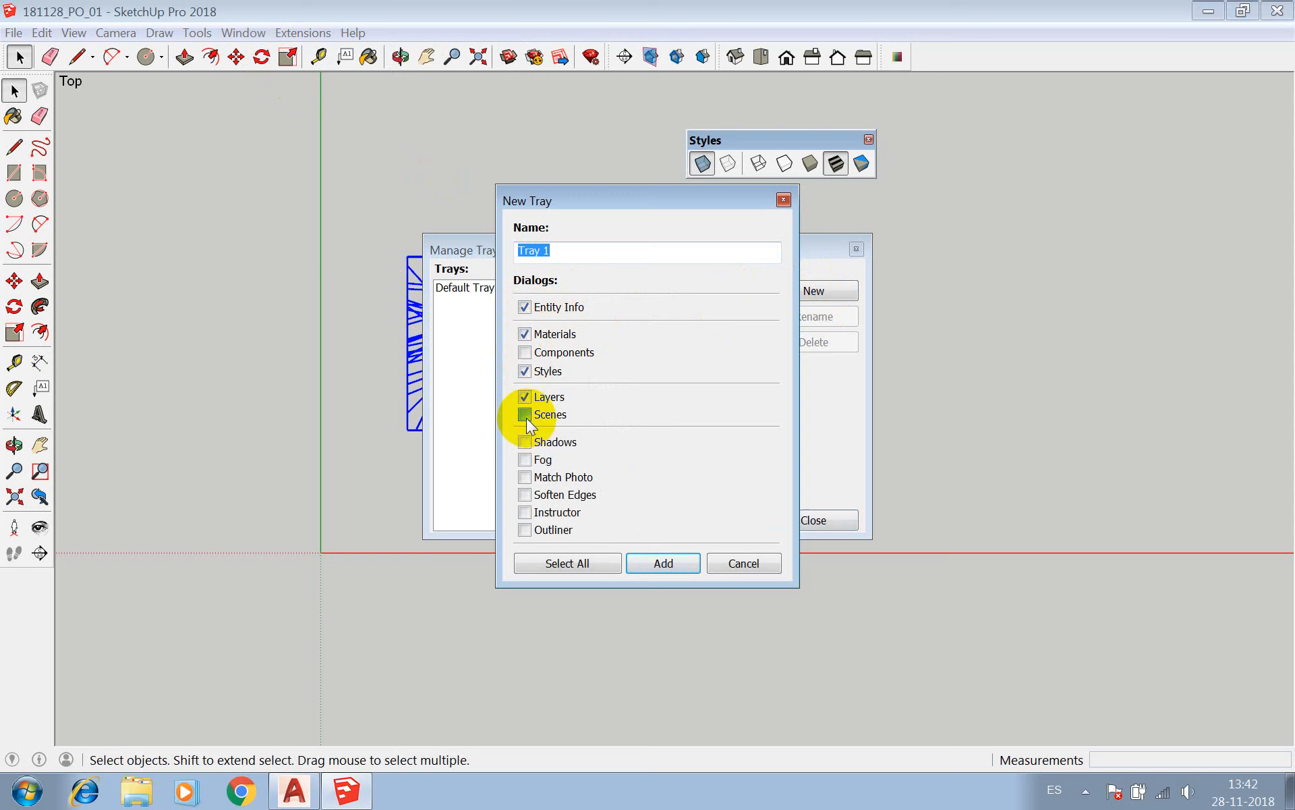
pyautogui.click(525, 443)
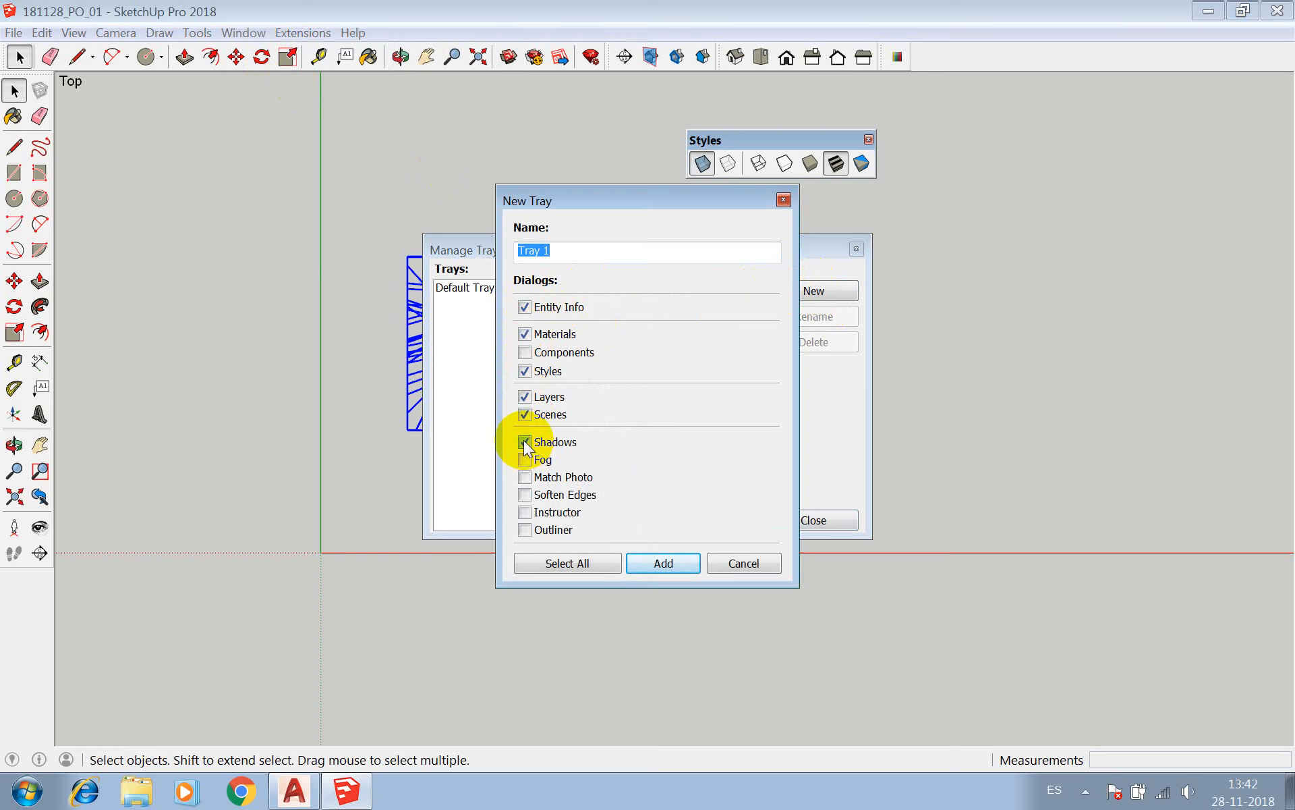
pyautogui.click(649, 565)
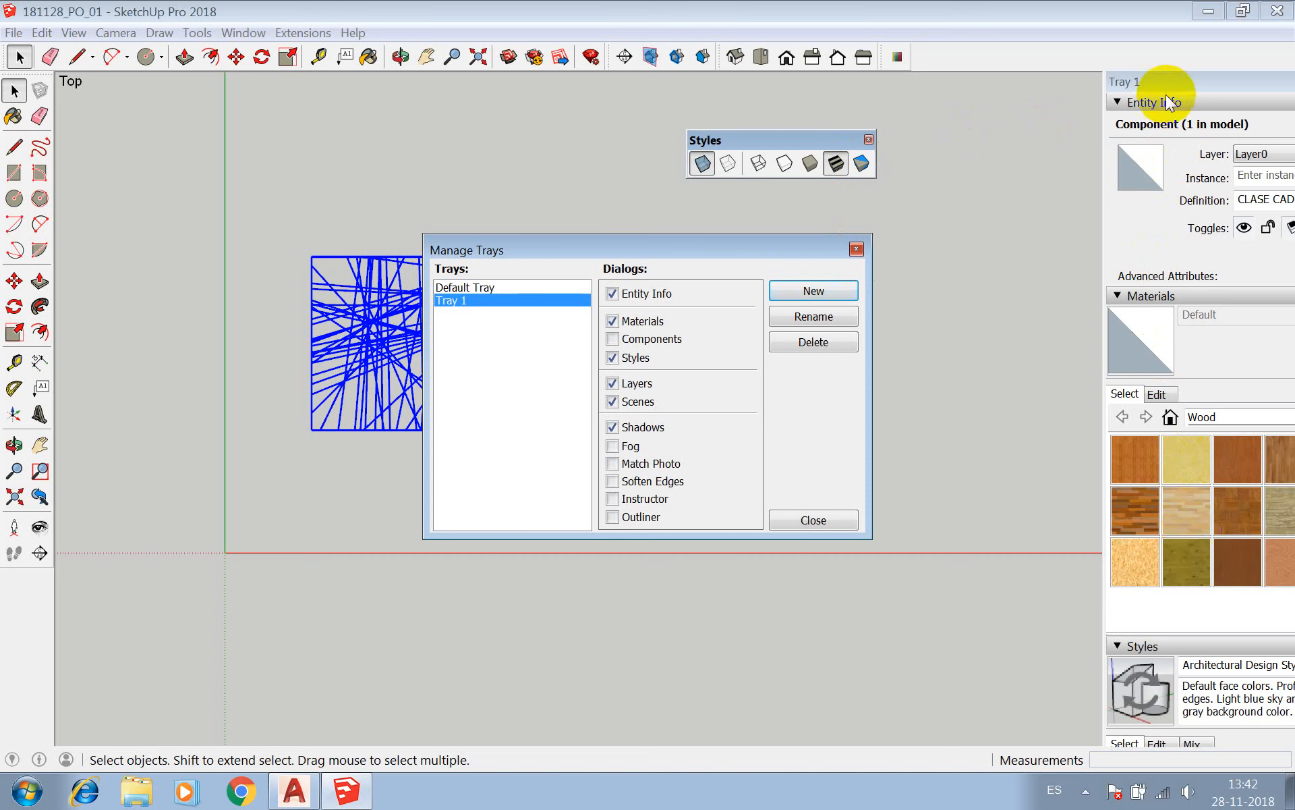
pyautogui.click(1204, 458)
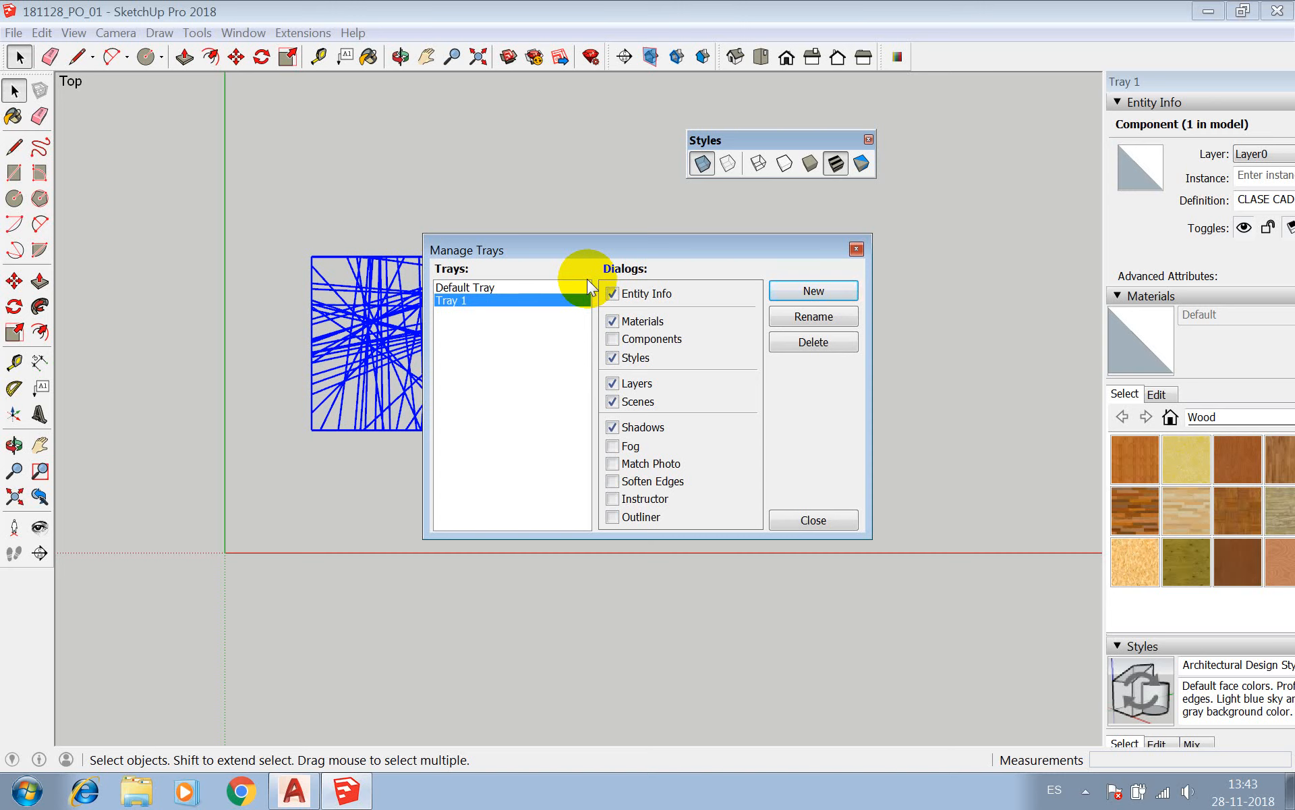
pyautogui.click(857, 247)
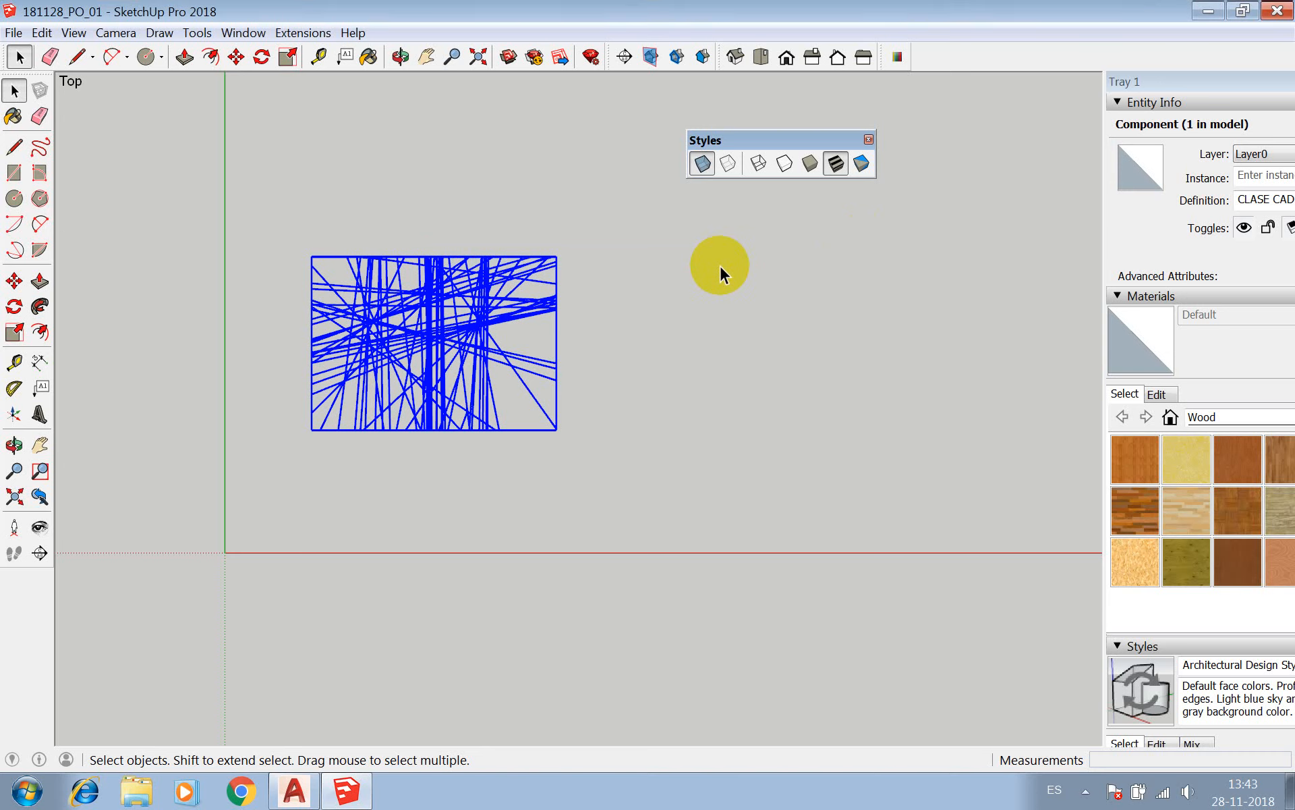
# Collapse the Materials section of the new tray and reposition the tray so that it fits fully on the screen.
pyautogui.scroll(-1, 302, 255)
pyautogui.scroll(-1, 298, 255)
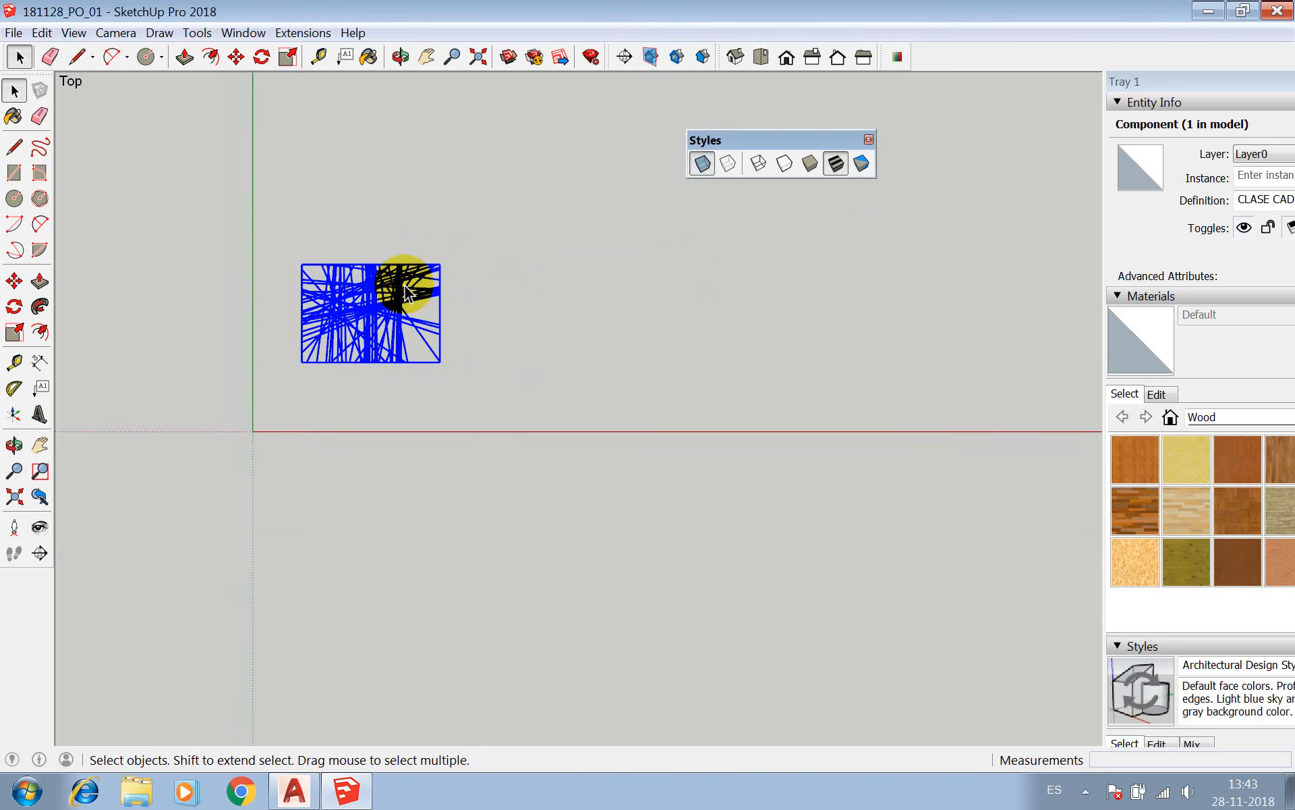
pyautogui.click(1185, 295)
pyautogui.click(1145, 101)
pyautogui.click(1145, 100)
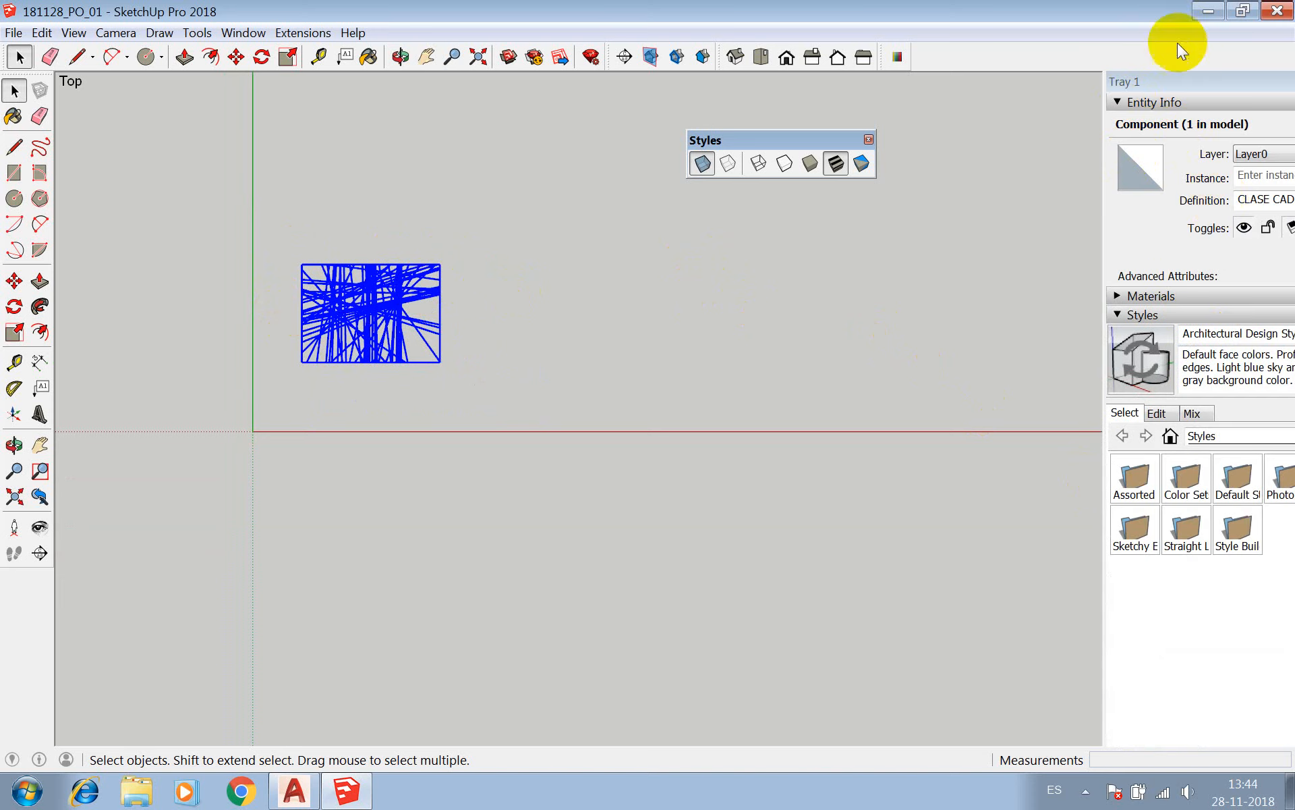
pyautogui.moveTo(1186, 80); pyautogui.dragTo(1135, 82)
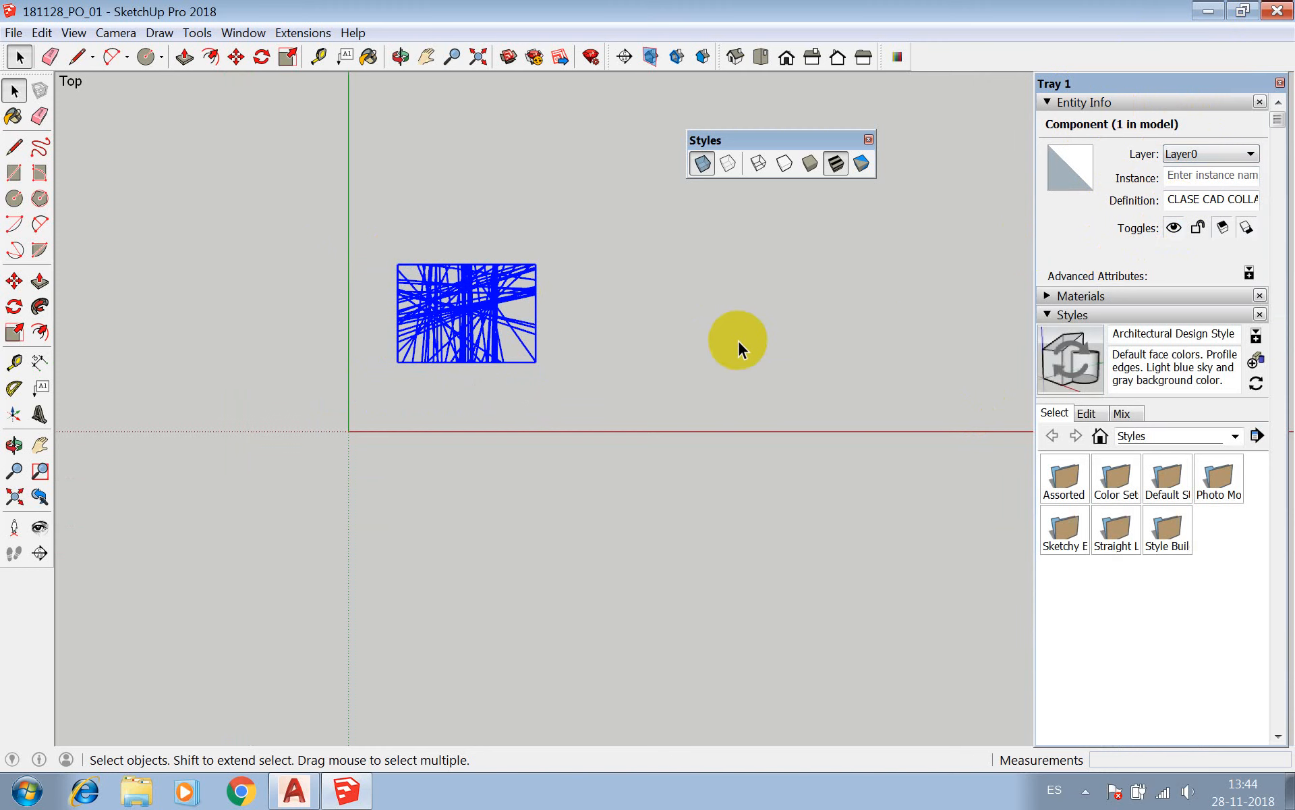
# Switch to the isometric view and draw a rectangle about 4.8 by 7.8 cm starting at the model origin.
pyautogui.click(734, 59)
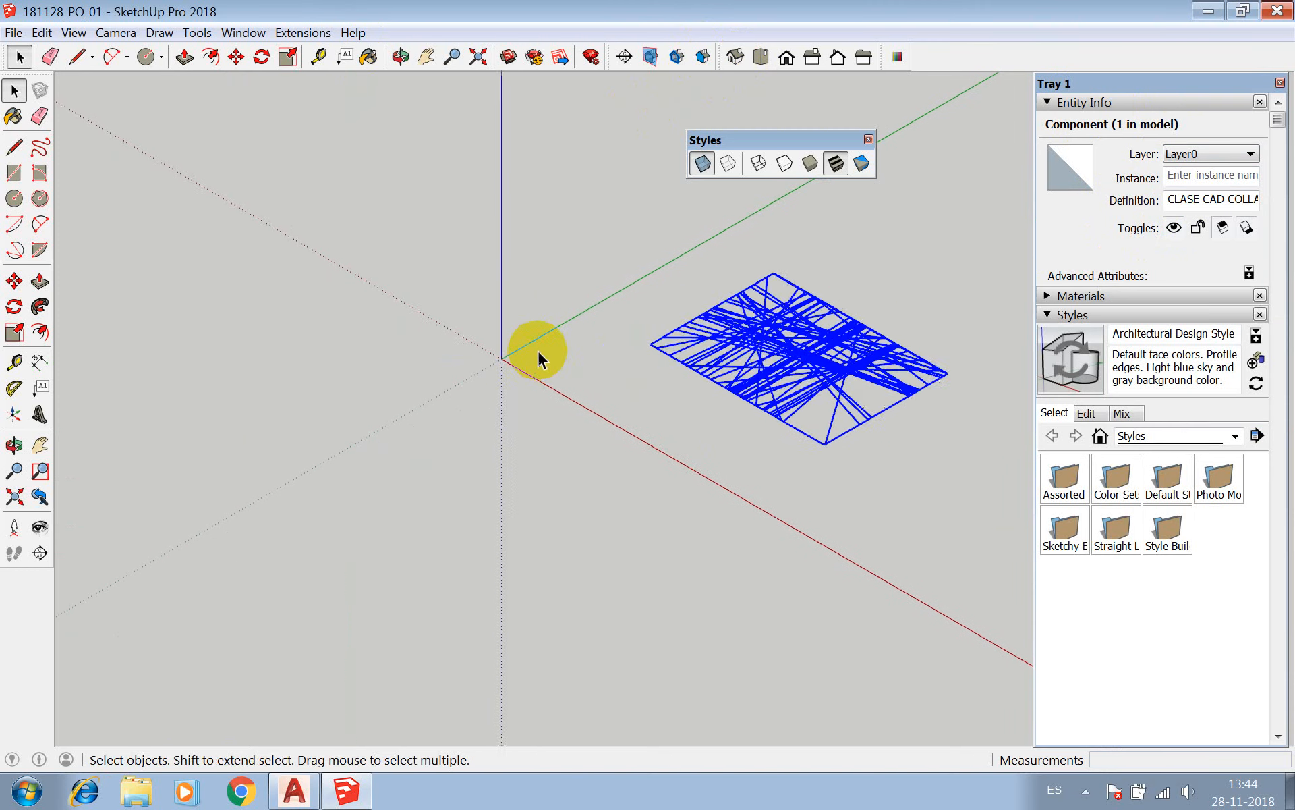
pyautogui.scroll(4, 537, 349)
pyautogui.press('r')
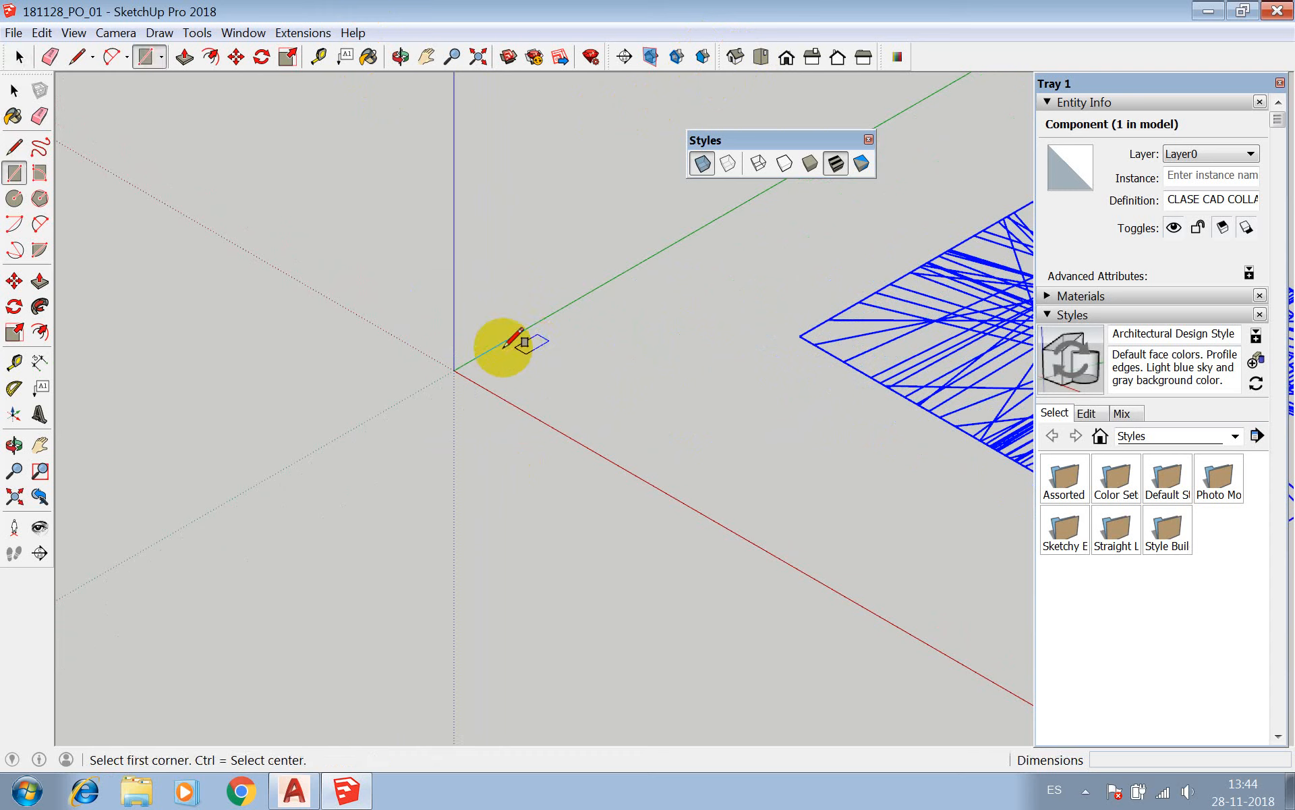
pyautogui.click(454, 369)
pyautogui.click(574, 353)
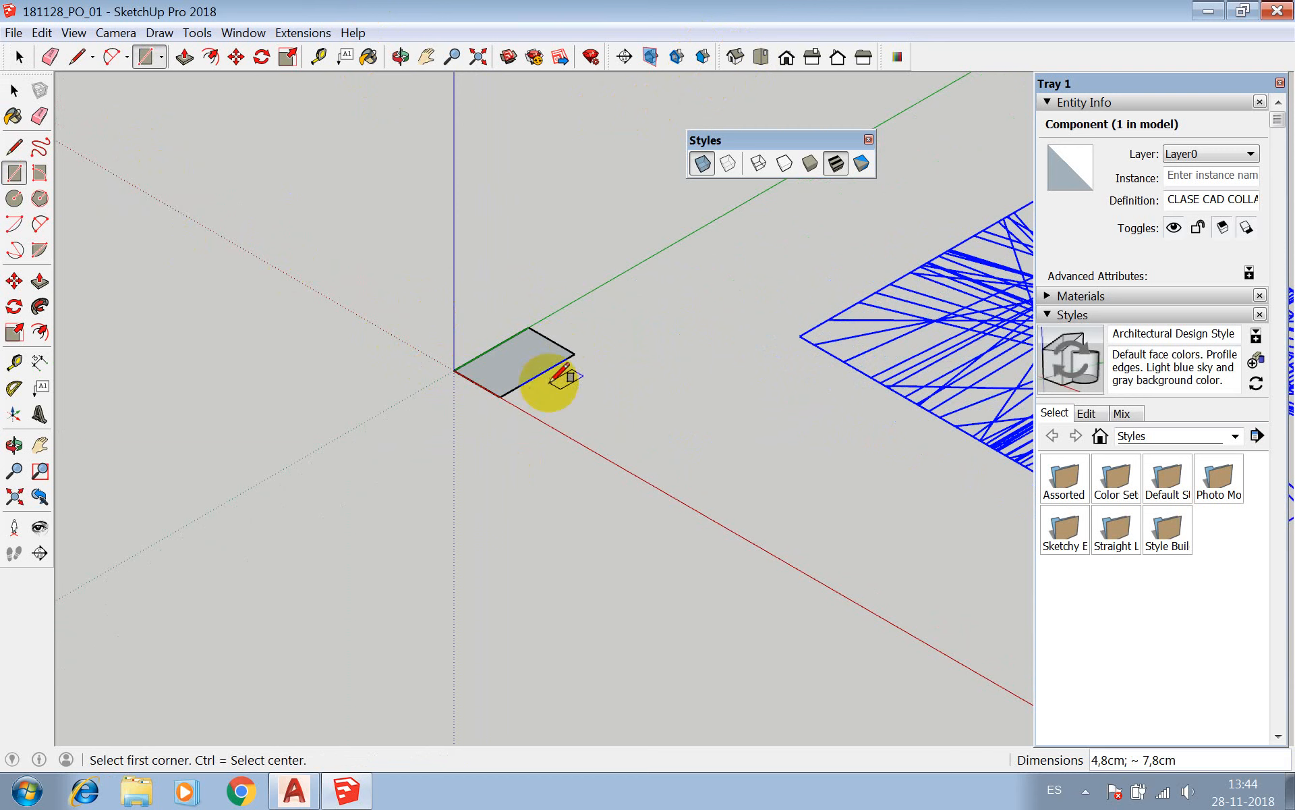
# Push/Pull the rectangle at the origin upward into a box, with a last pull of about 5.3 cm.
pyautogui.press('p')
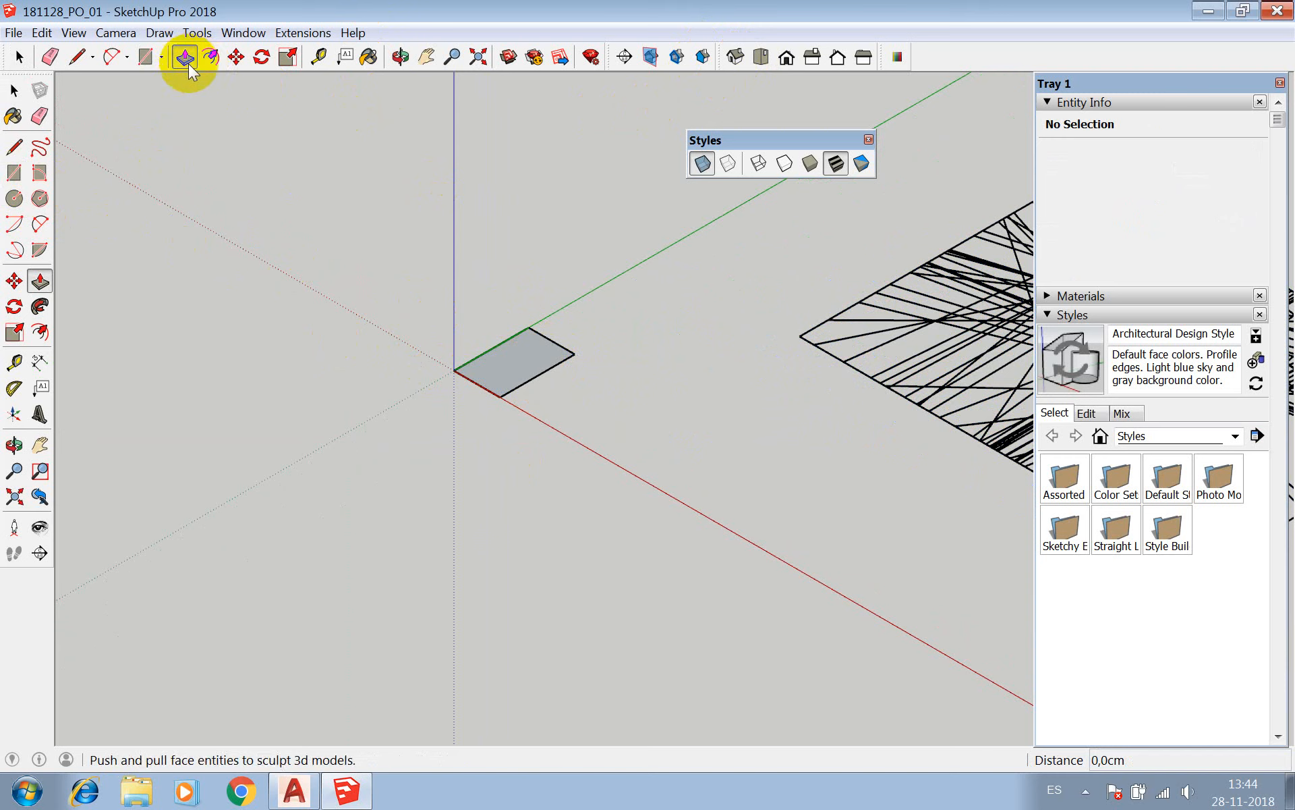
pyautogui.click(515, 361)
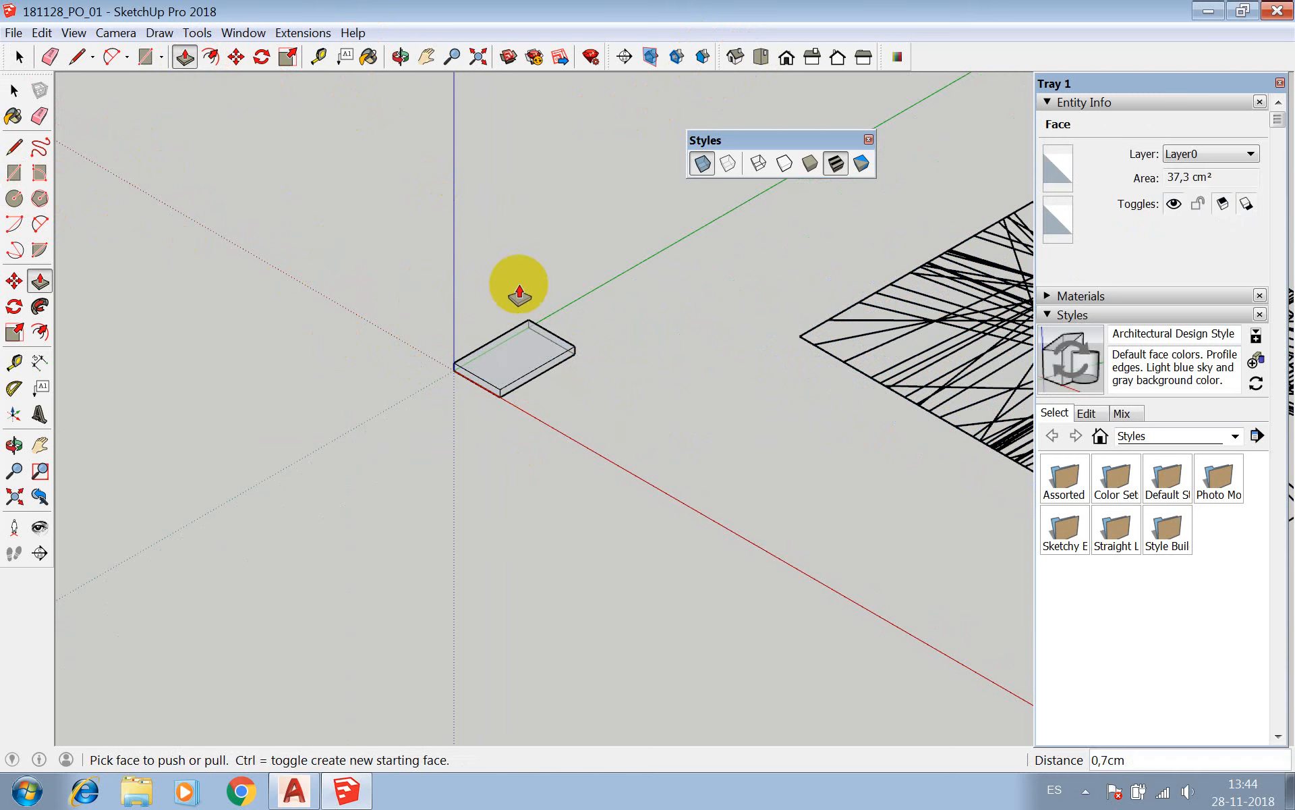
pyautogui.click(514, 347)
pyautogui.click(516, 277)
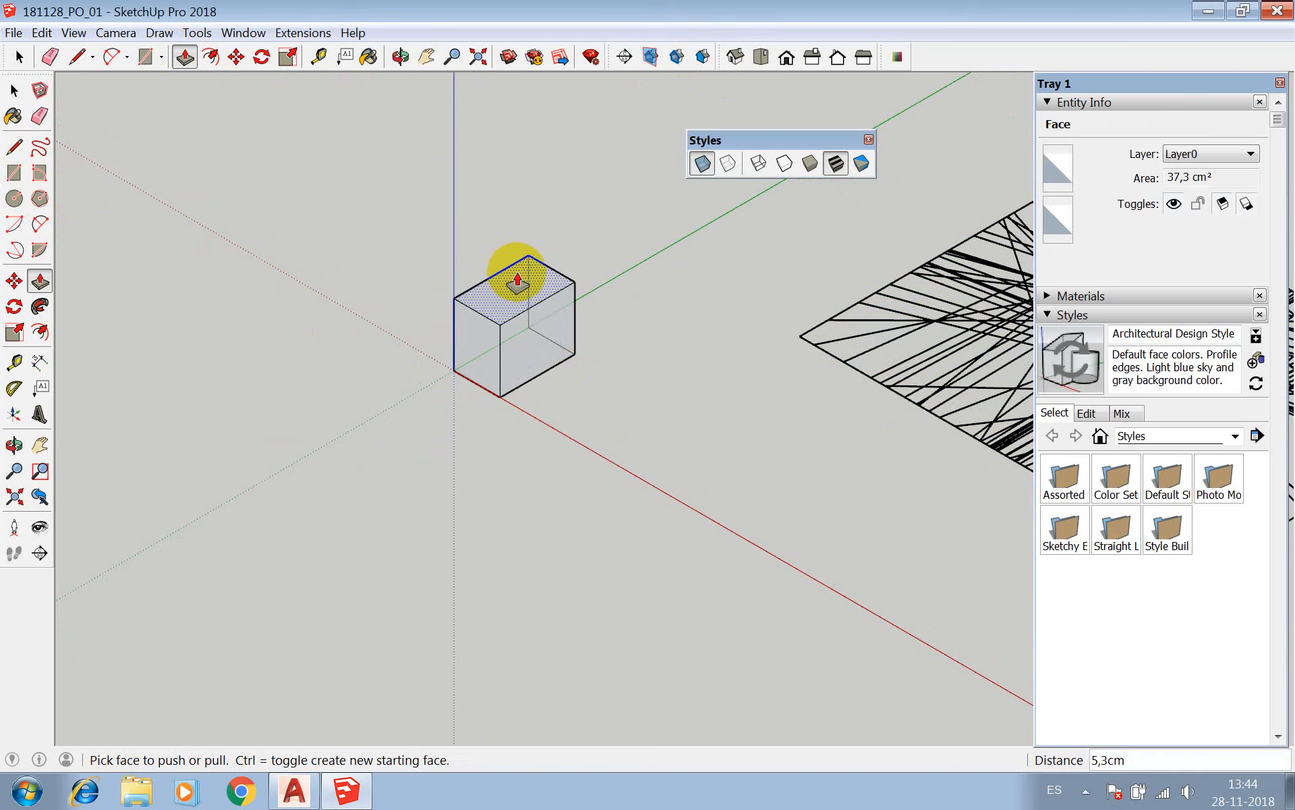
# Select all faces and edges of the box at the origin and make them a component.
pyautogui.press('space')
pyautogui.tripleClick(530, 324)
pyautogui.rightClick(532, 322)
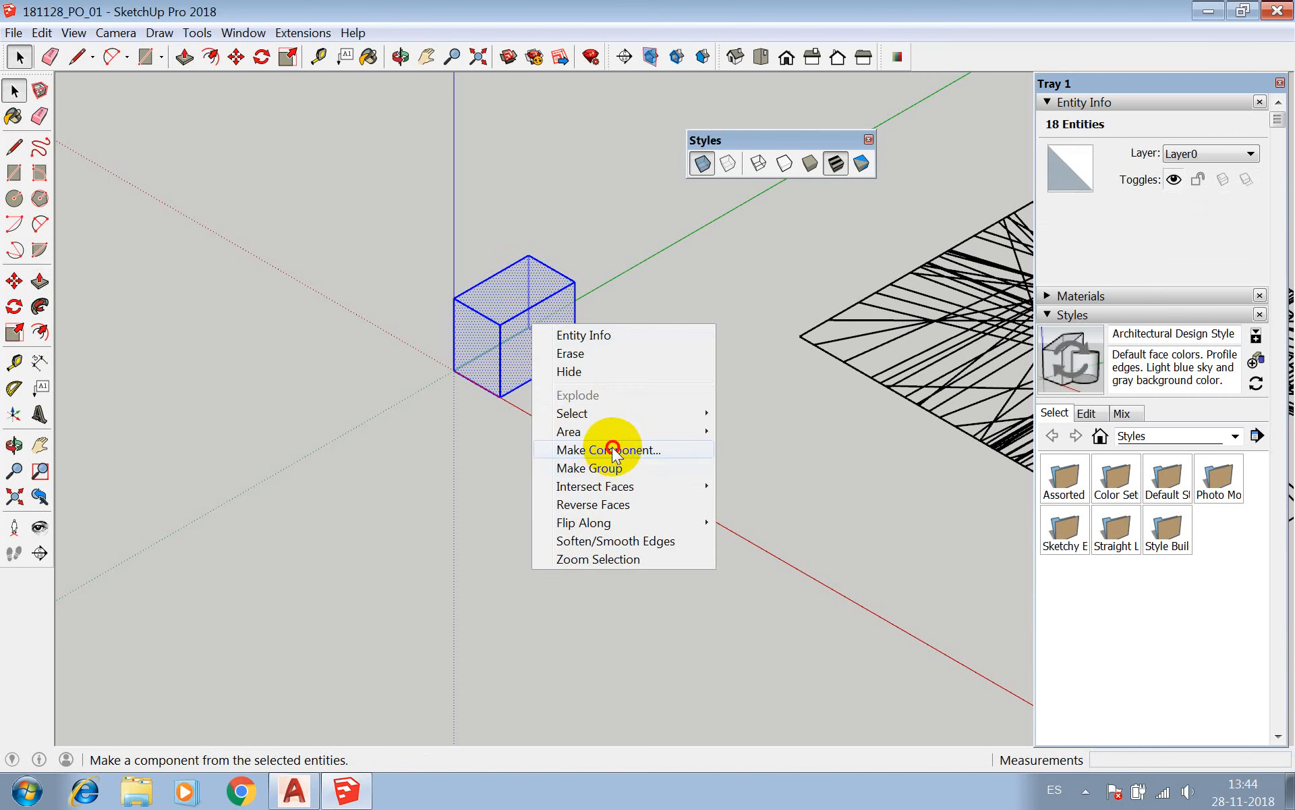
pyautogui.click(606, 451)
pyautogui.click(570, 597)
# Draw a second rectangle about 9.3 by 10.2 cm beside the first box and Push/Pull it up about 6.4 cm.
pyautogui.press('r')
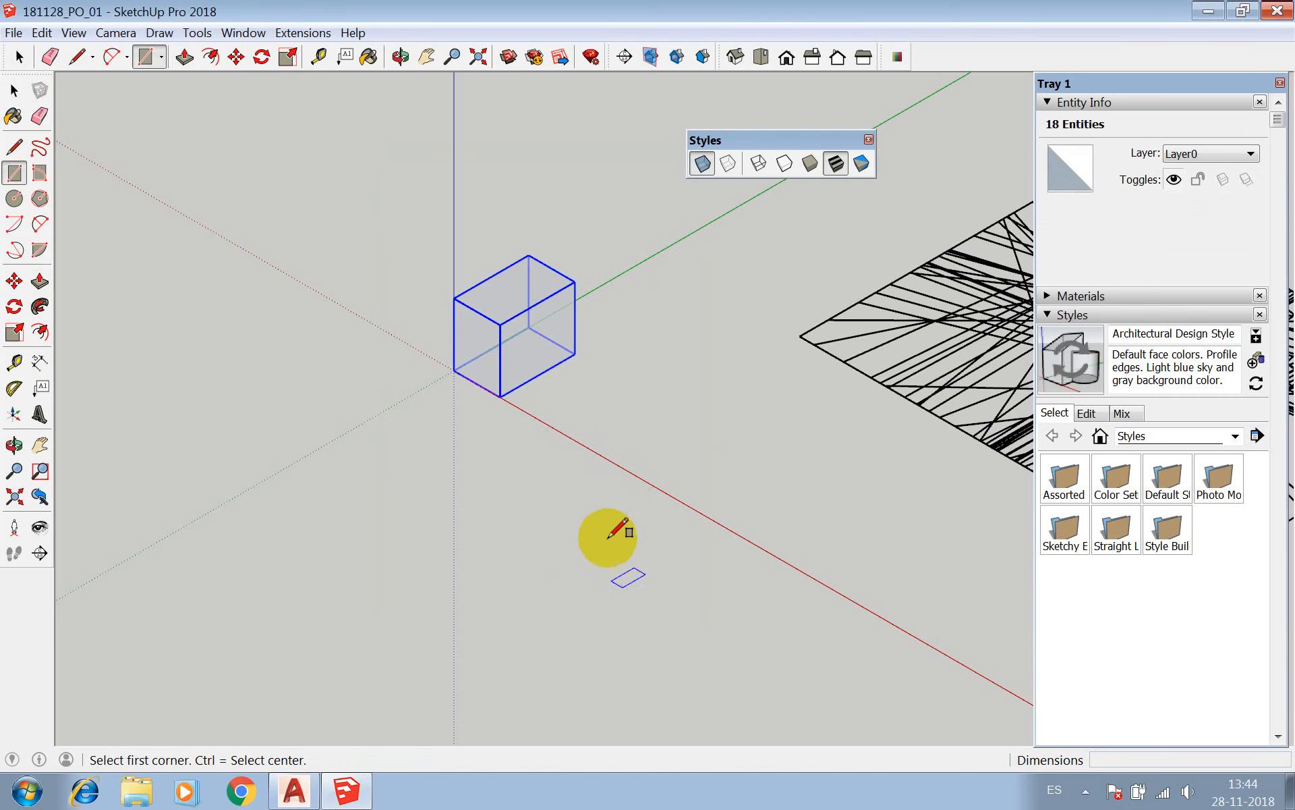
pyautogui.click(581, 409)
pyautogui.click(766, 405)
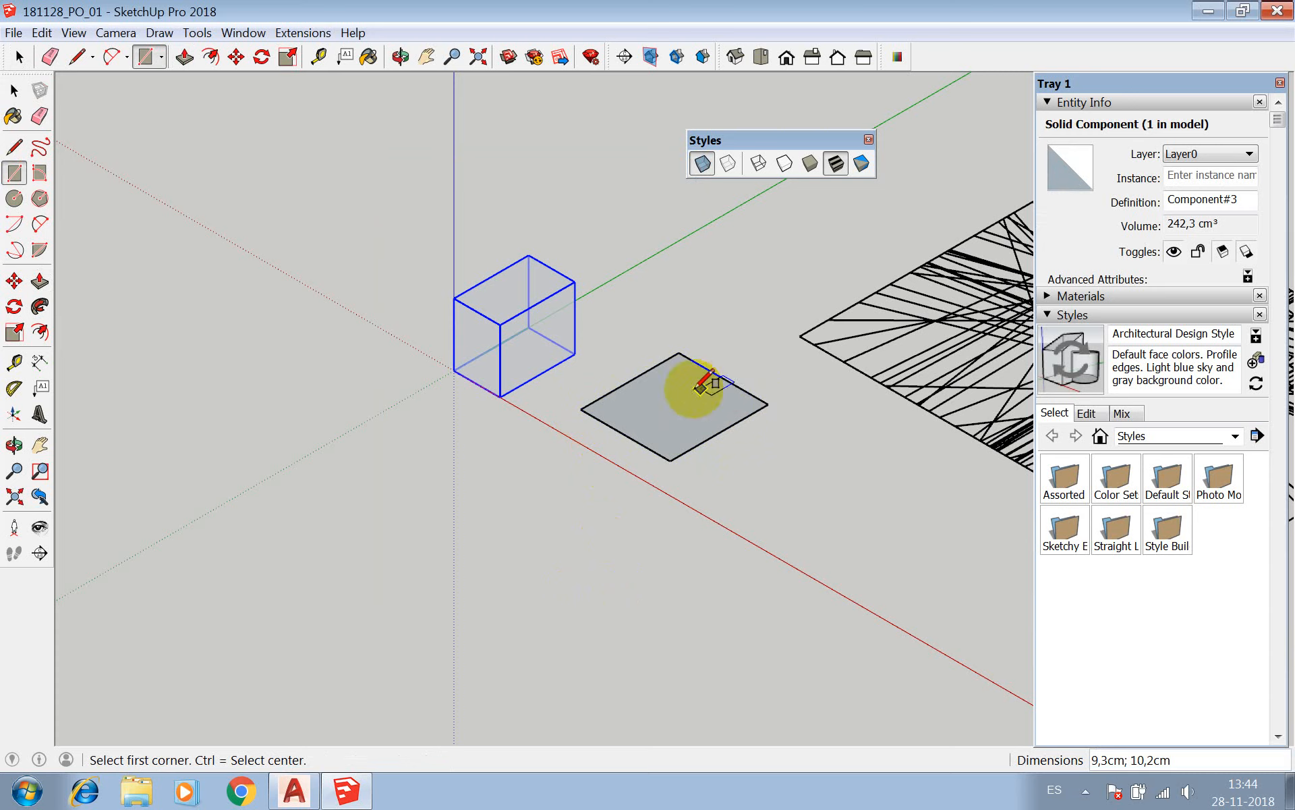
pyautogui.press('p')
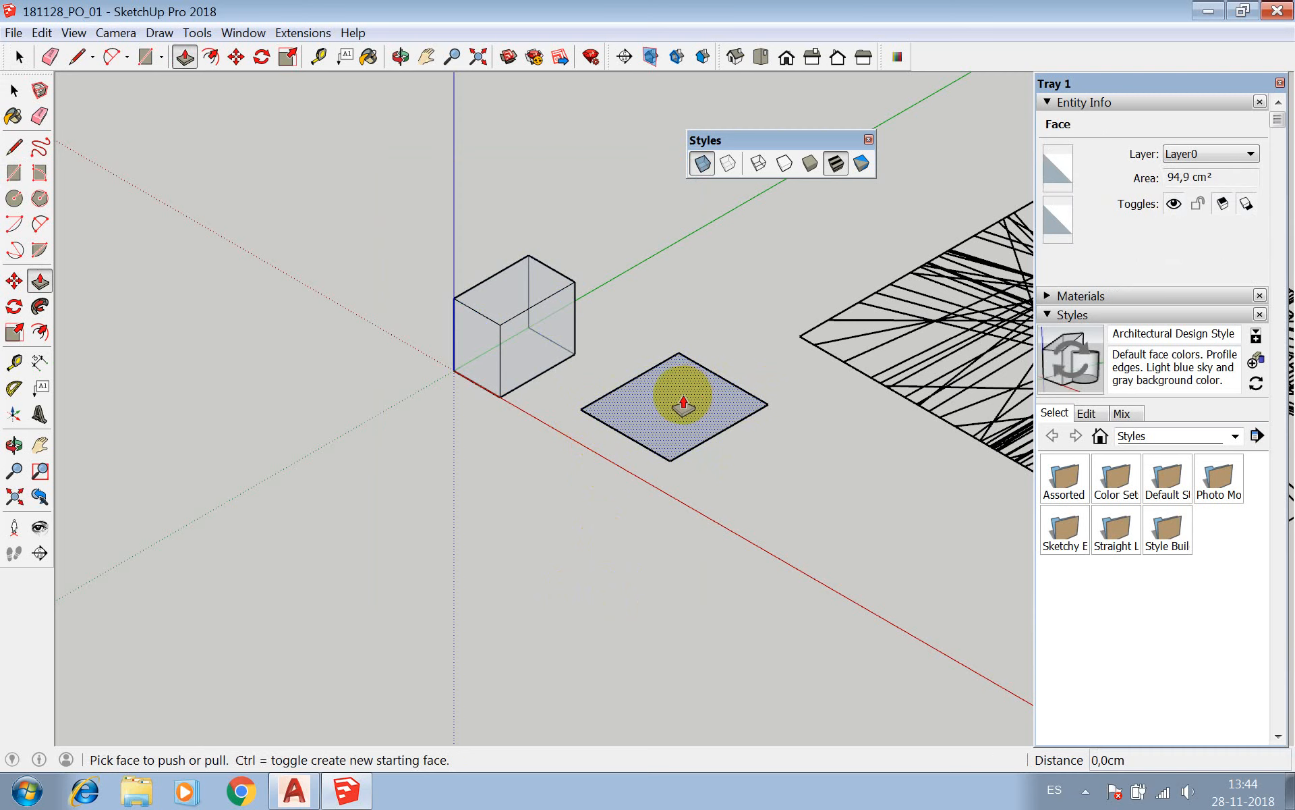
pyautogui.moveTo(683, 404); pyautogui.dragTo(672, 334)
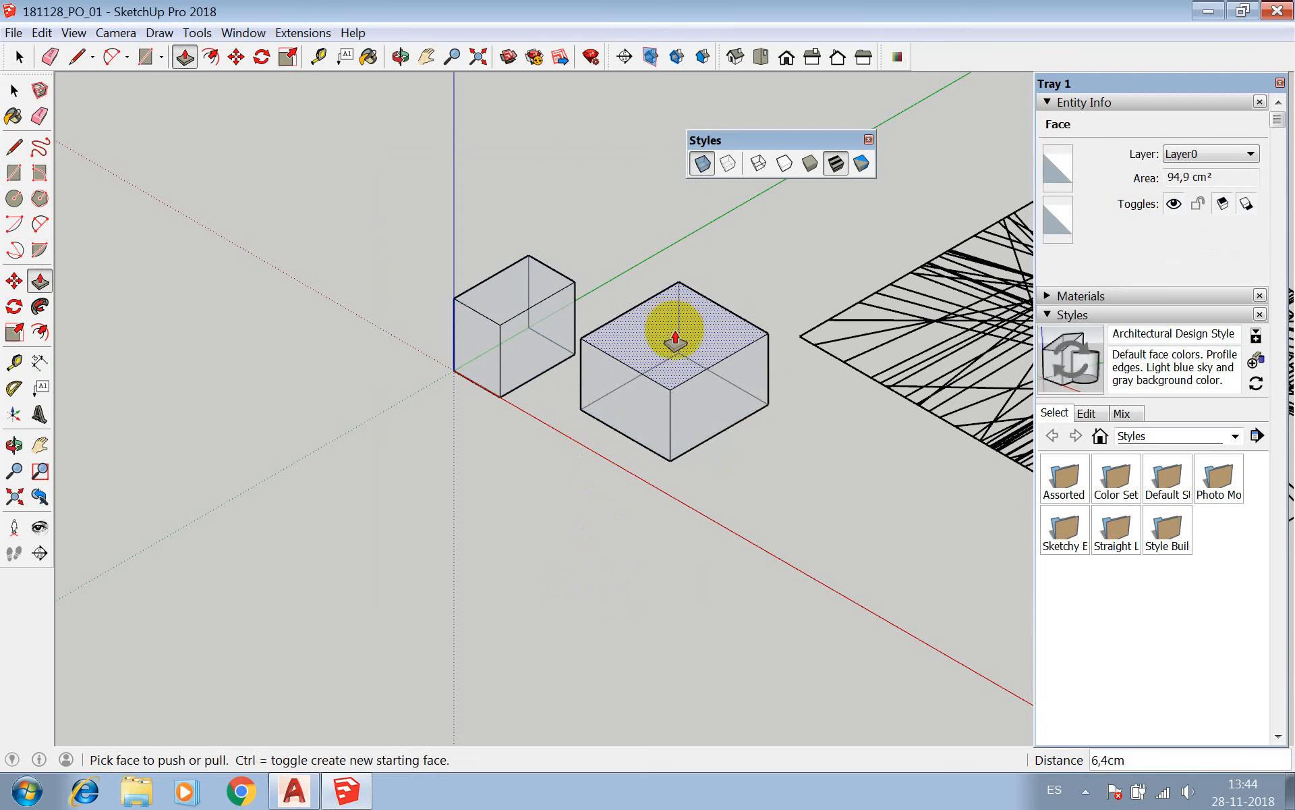
# Select all the geometry of the second, larger box and make it a separate component.
pyautogui.press('space')
pyautogui.tripleClick(659, 346)
pyautogui.rightClick(662, 348)
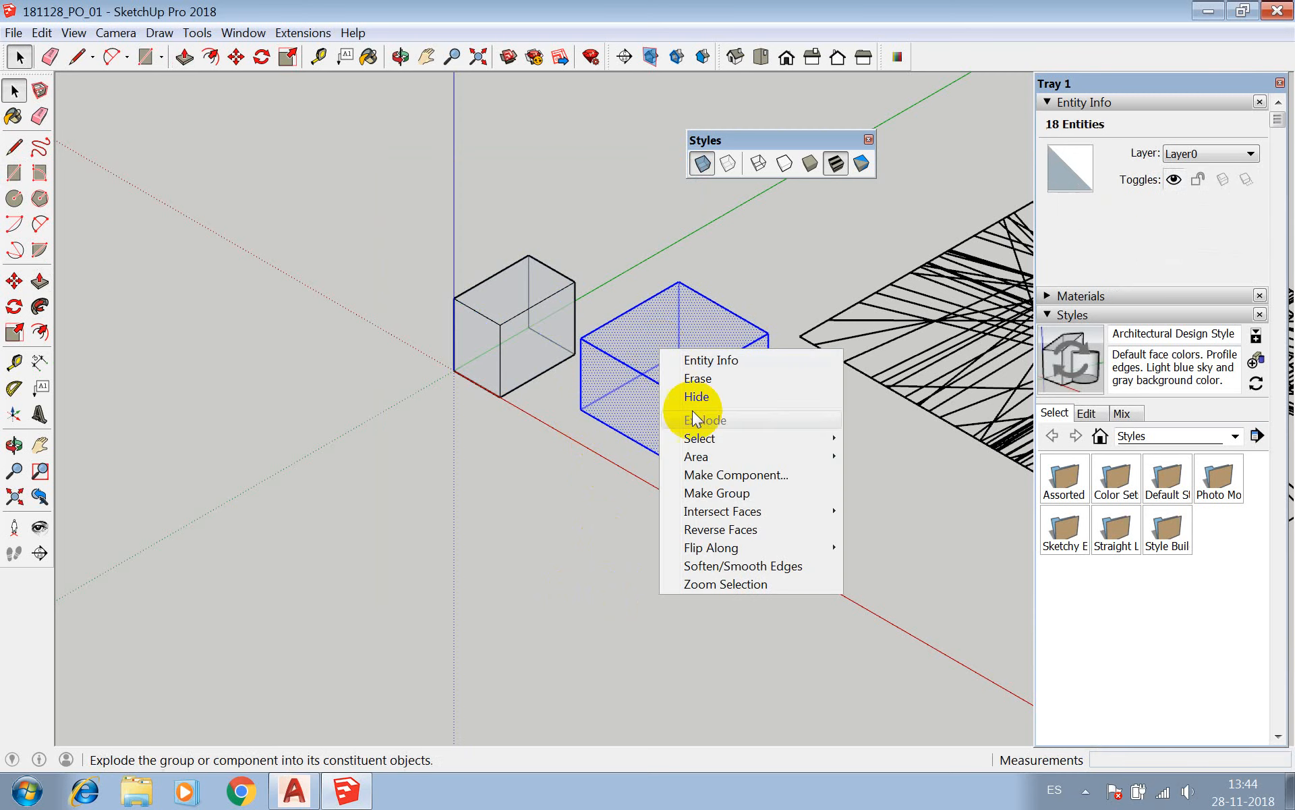
pyautogui.click(719, 475)
pyautogui.click(572, 601)
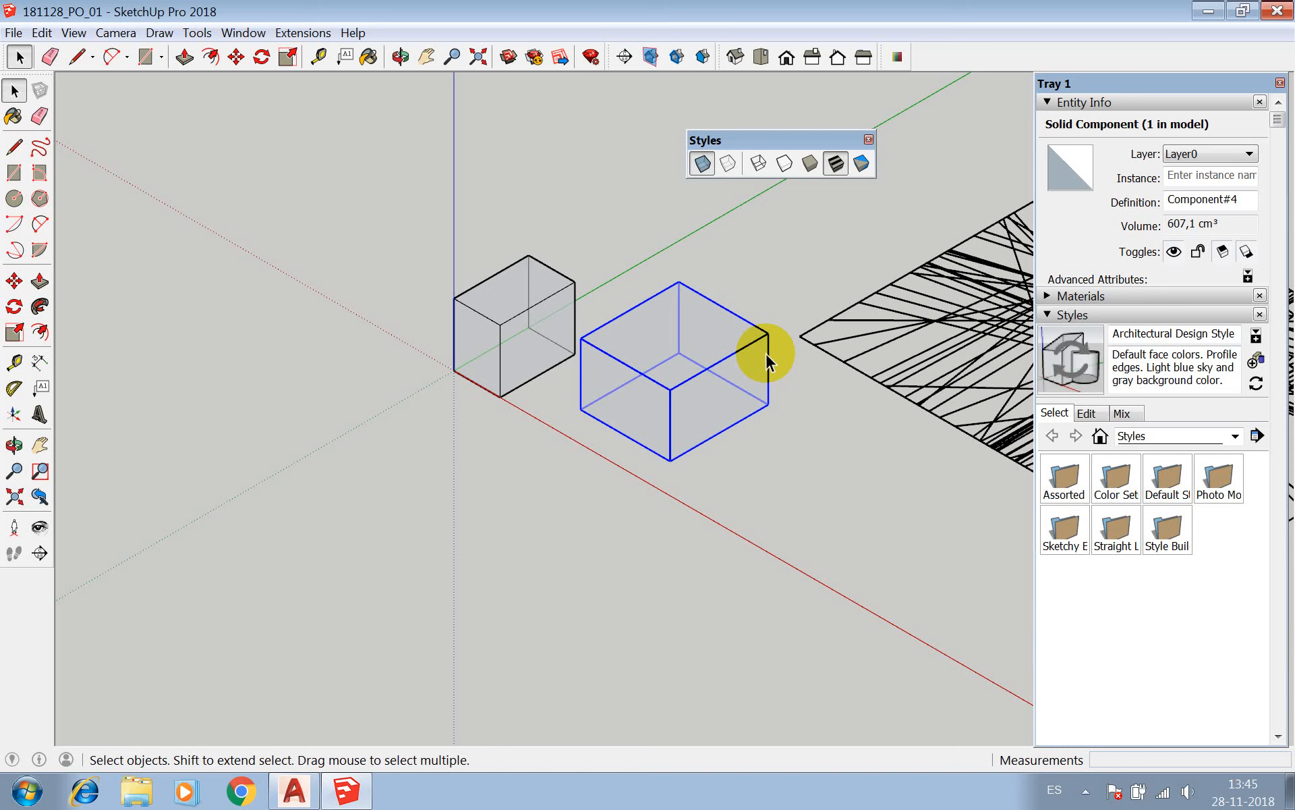
# Move the larger box component about 5.3 cm and then a further 2.4 cm so it overlaps the small box at the origin.
pyautogui.click(551, 289)
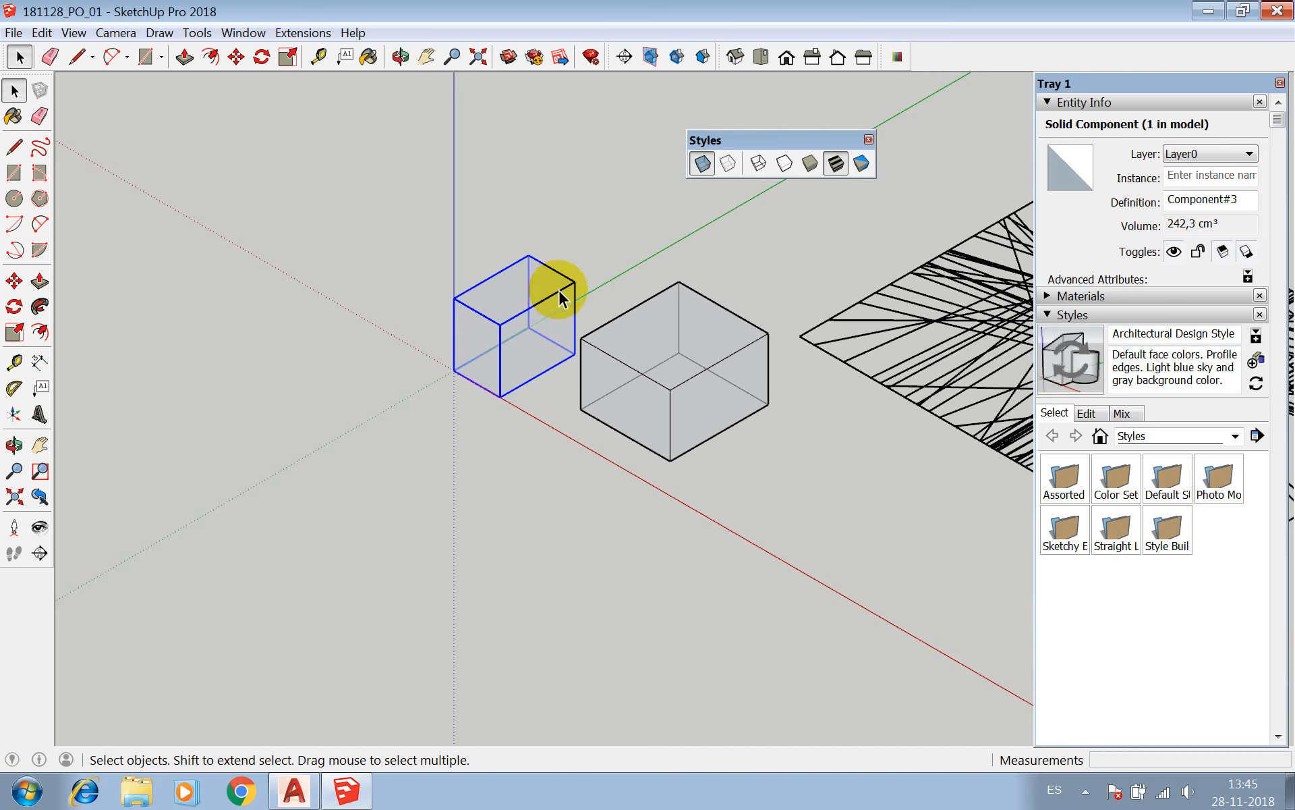
pyautogui.click(649, 383)
pyautogui.press('m')
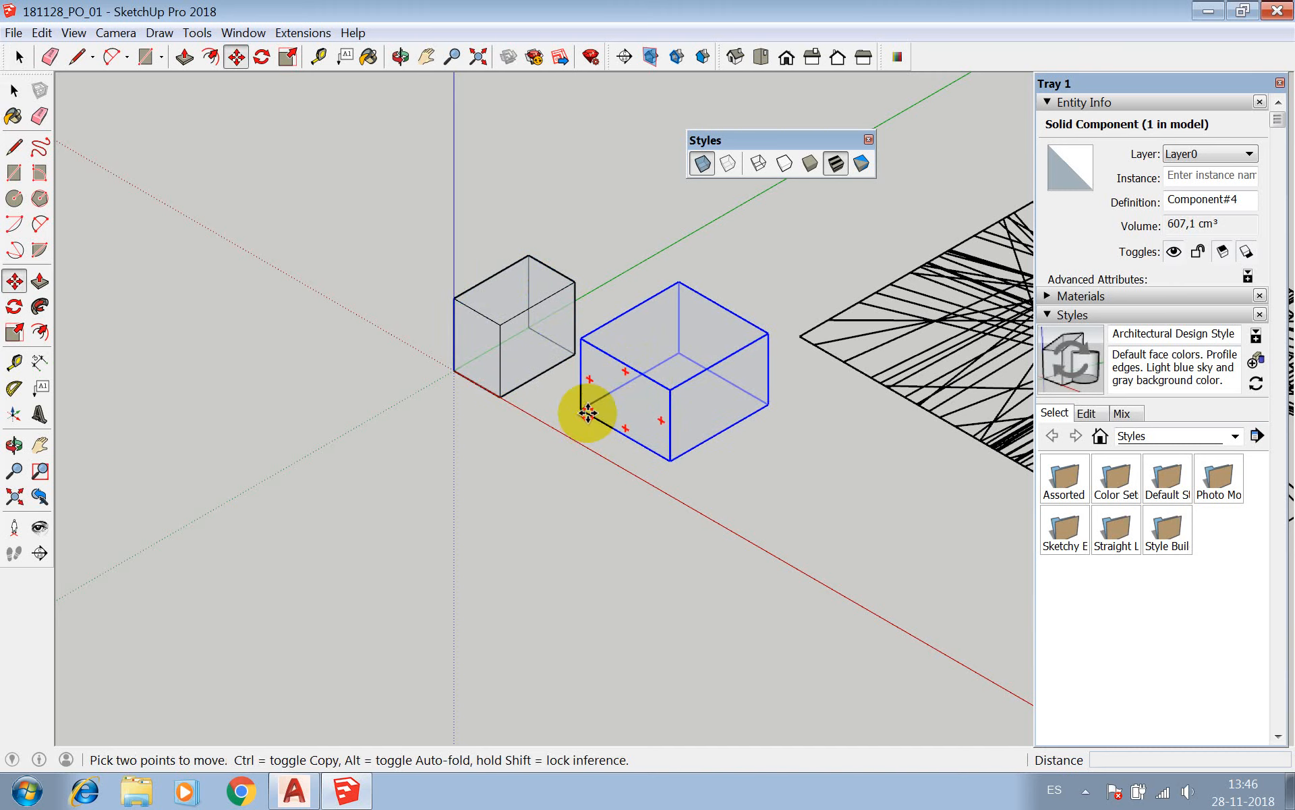
pyautogui.click(589, 400)
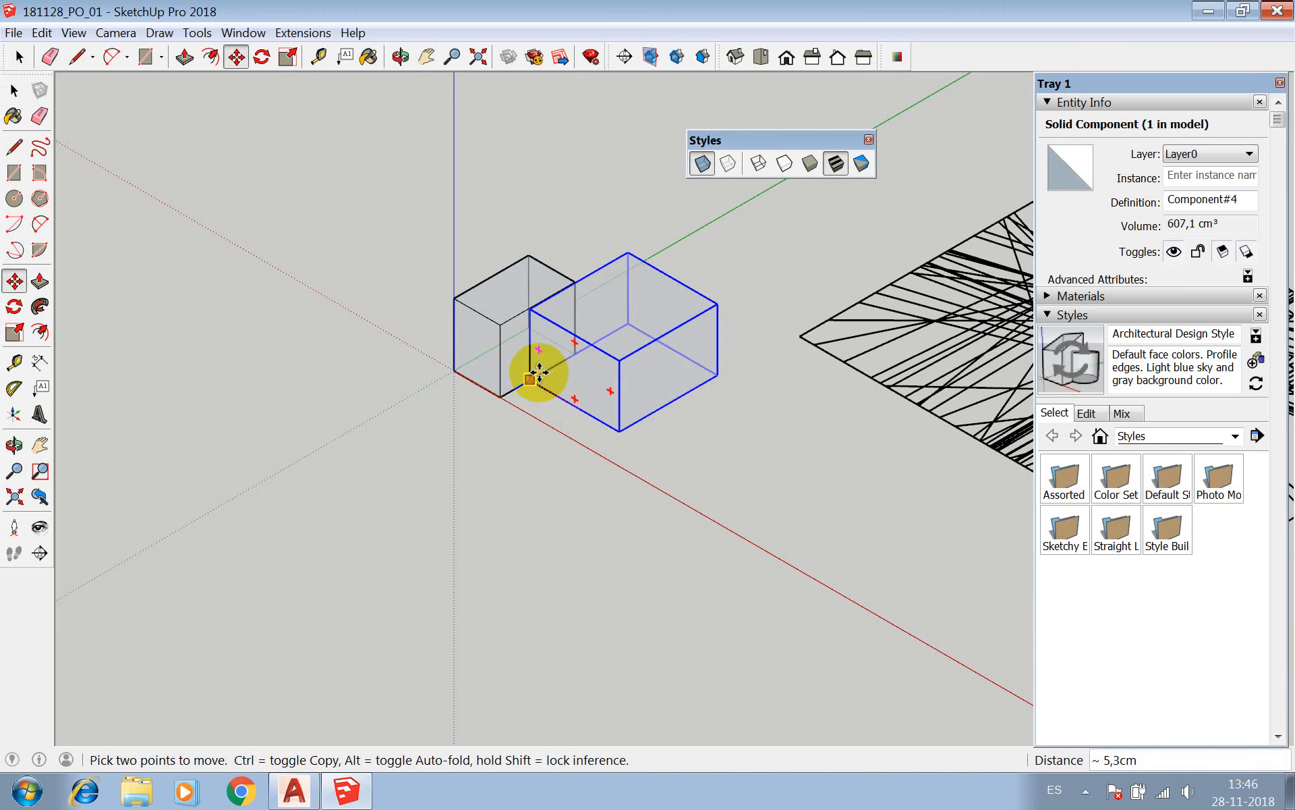
pyautogui.click(500, 324)
pyautogui.click(480, 310)
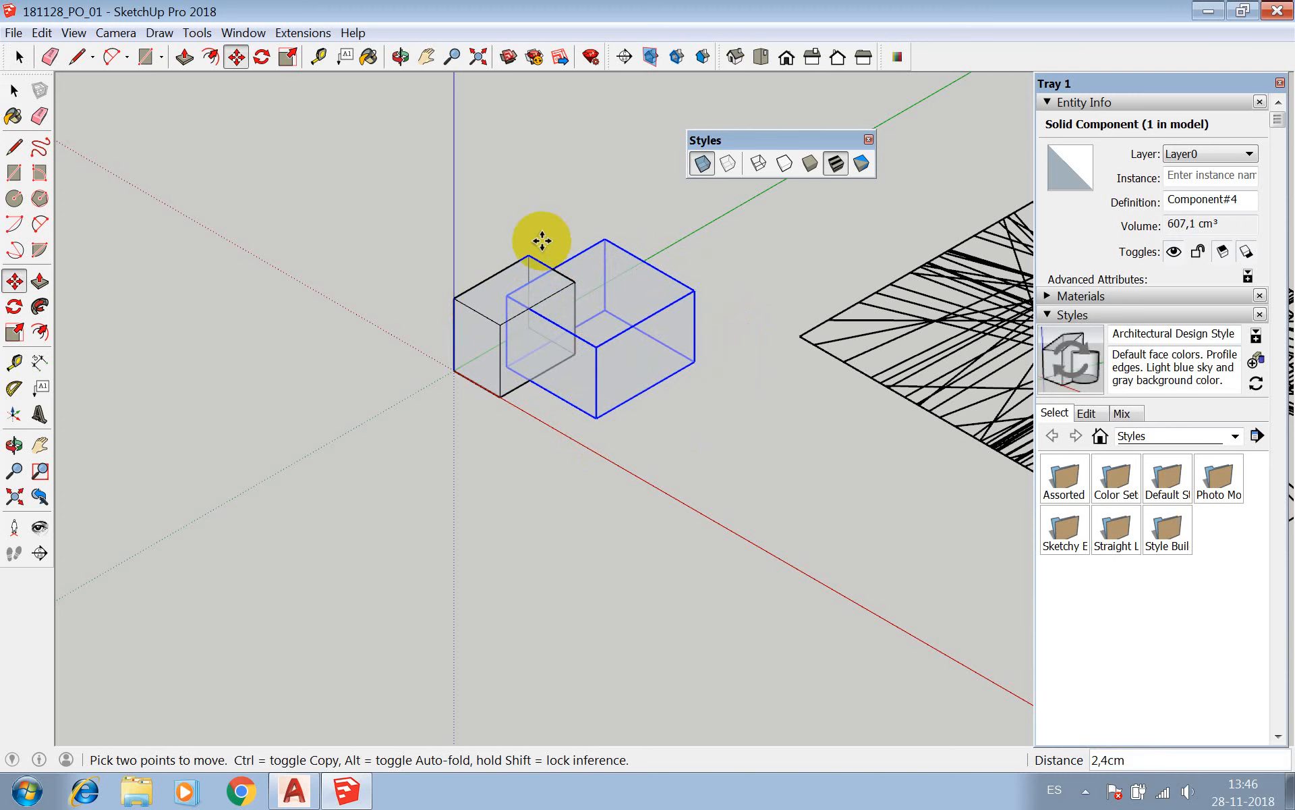
# Combine the two overlapping boxes into one solid with the Union solid tool.
pyautogui.click(197, 33)
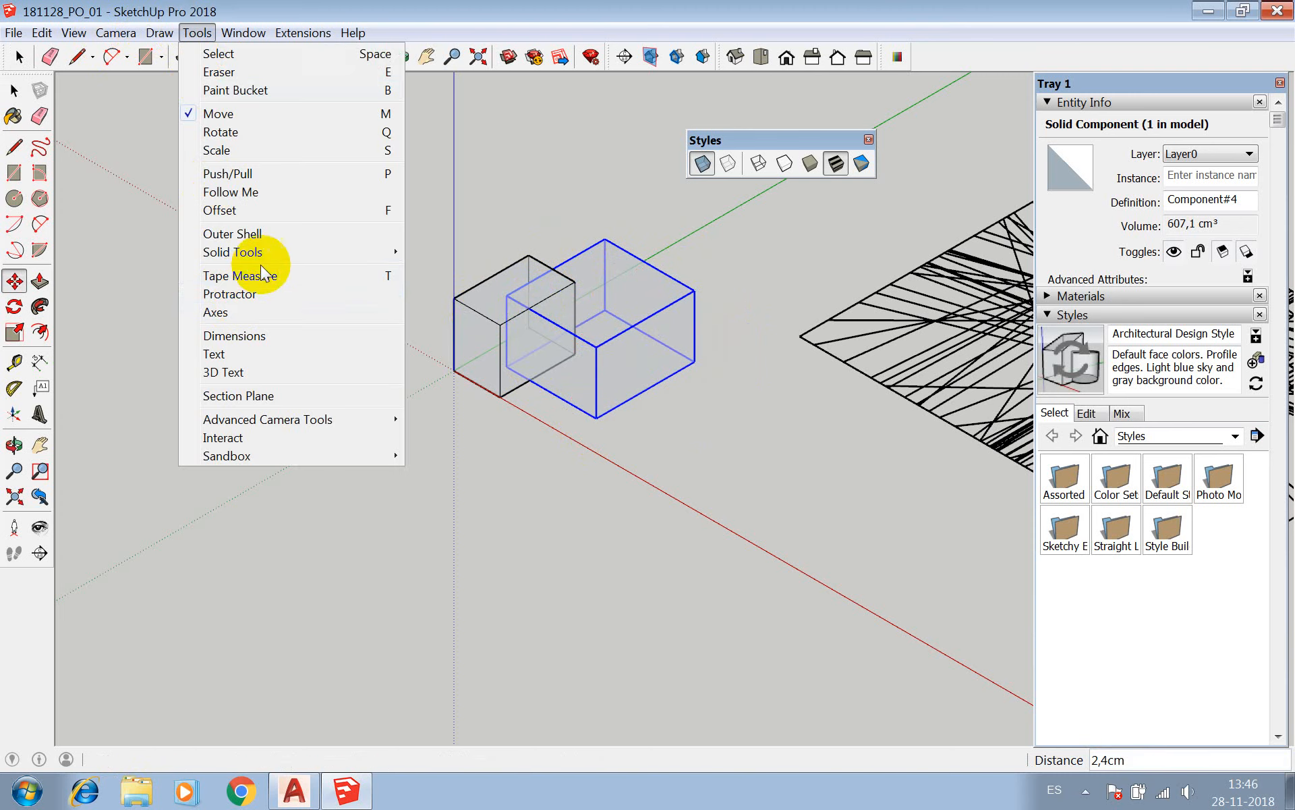
pyautogui.moveTo(269, 253)
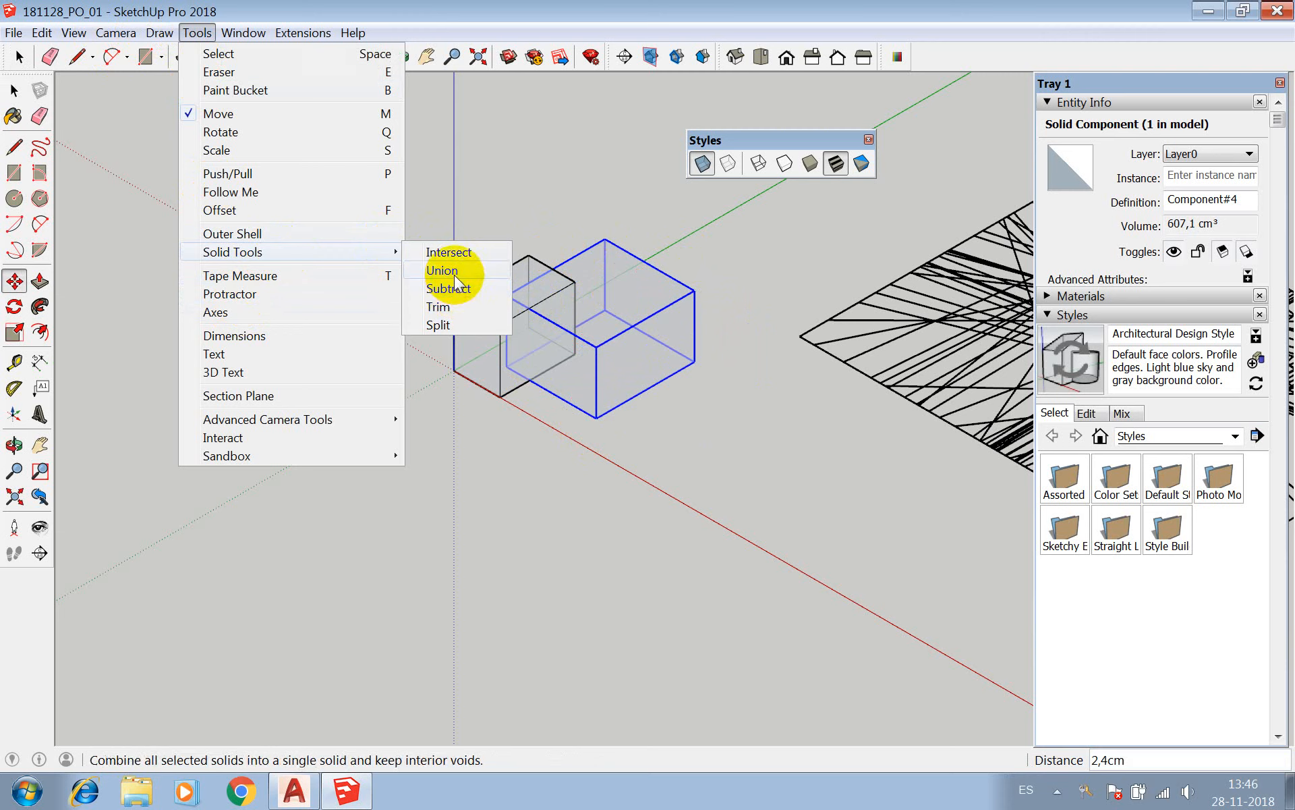
pyautogui.click(459, 269)
pyautogui.click(502, 310)
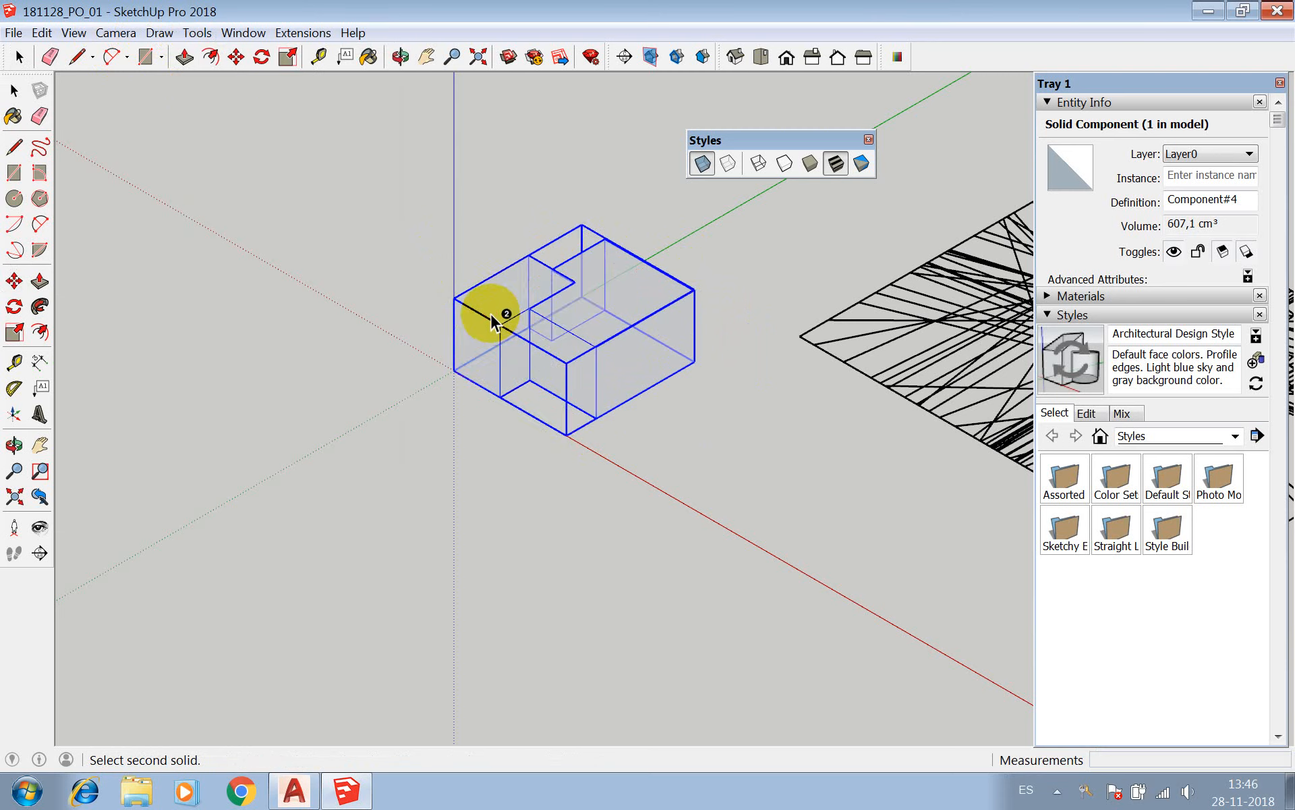
pyautogui.press('space')
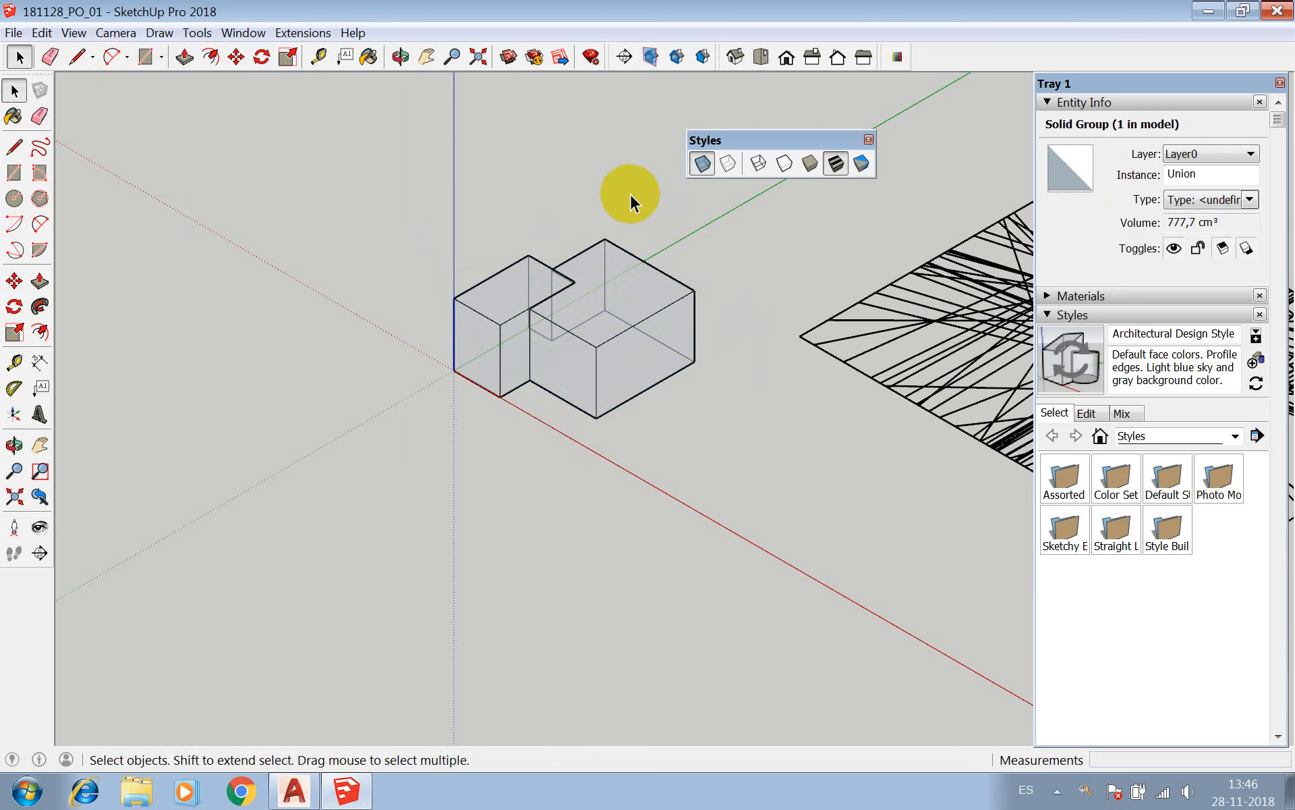
# Select the united solid and examine its merged edges, group type and volume in Entity Info.
pyautogui.click(614, 259)
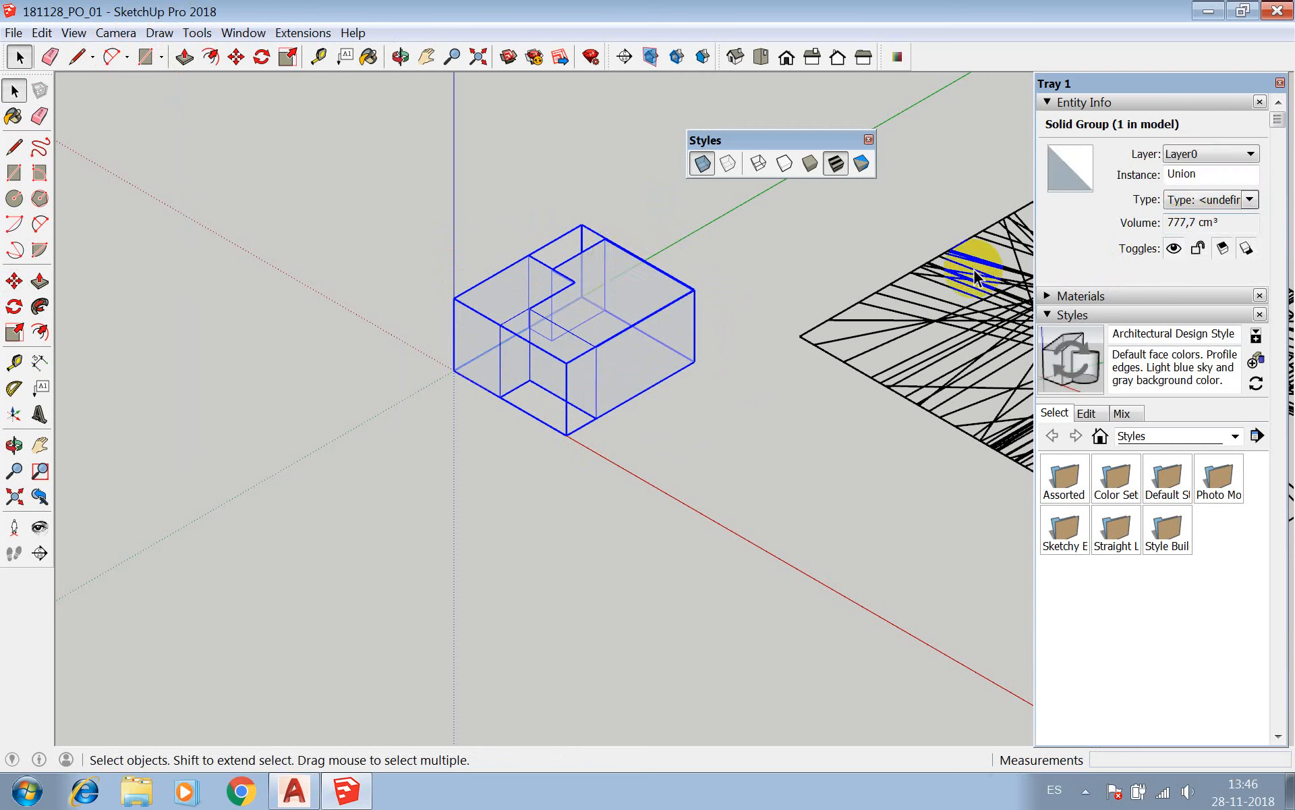
pyautogui.scroll(5, 540, 304)
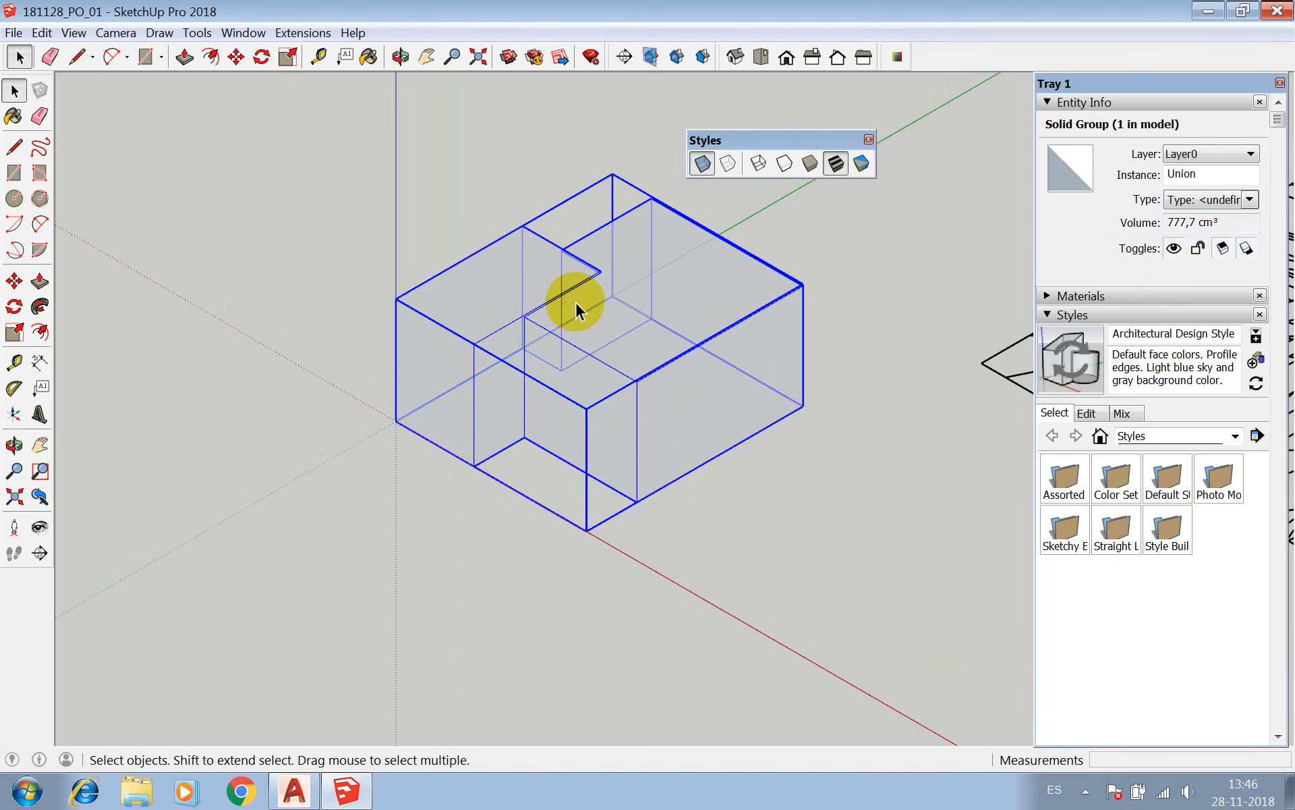
pyautogui.scroll(3, 529, 324)
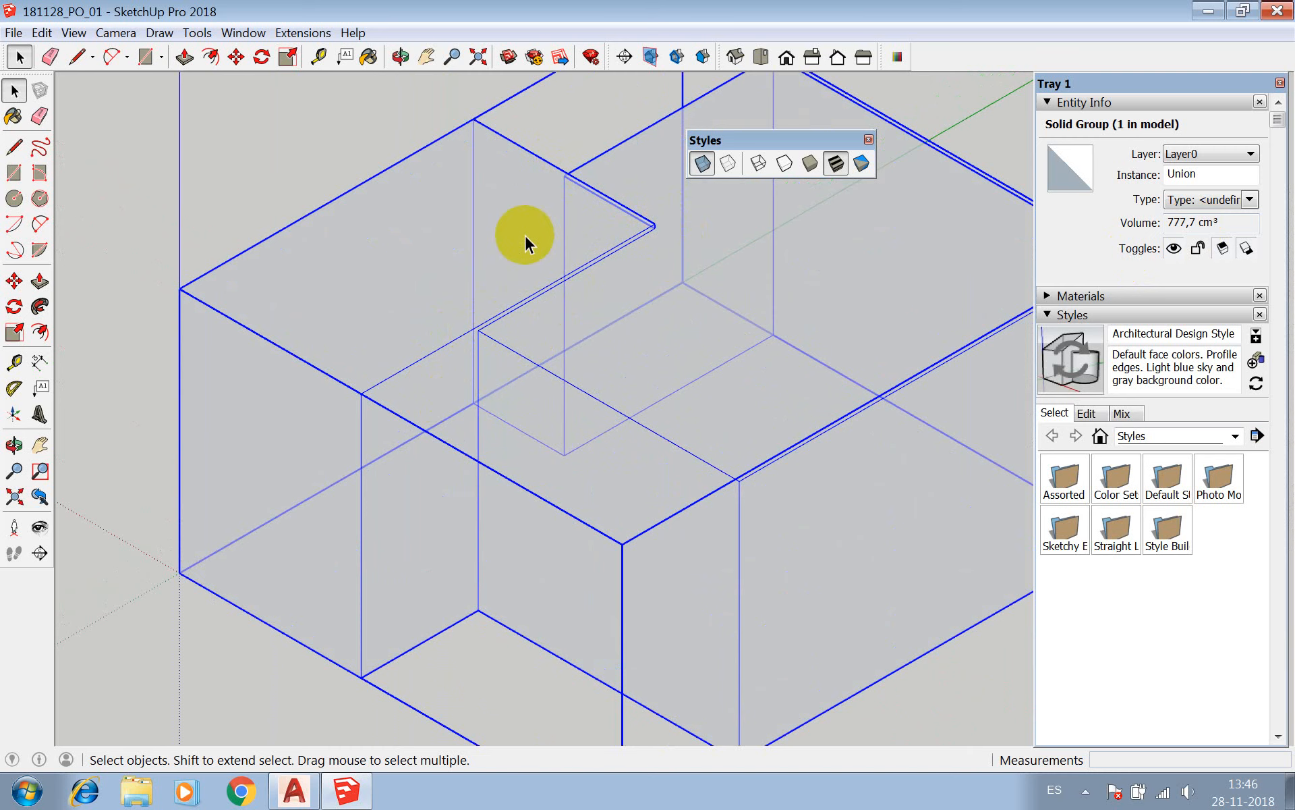
pyautogui.scroll(-4, 513, 283)
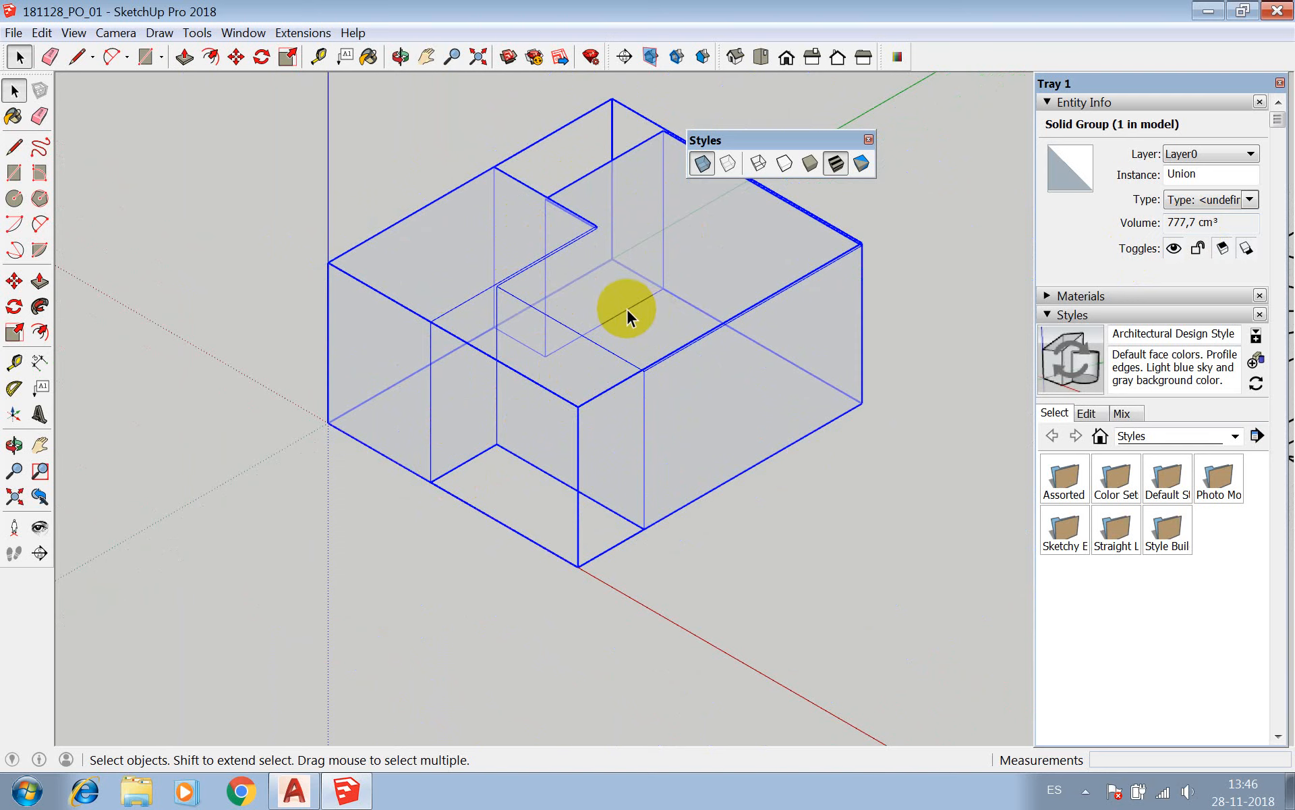
pyautogui.scroll(-3, 520, 283)
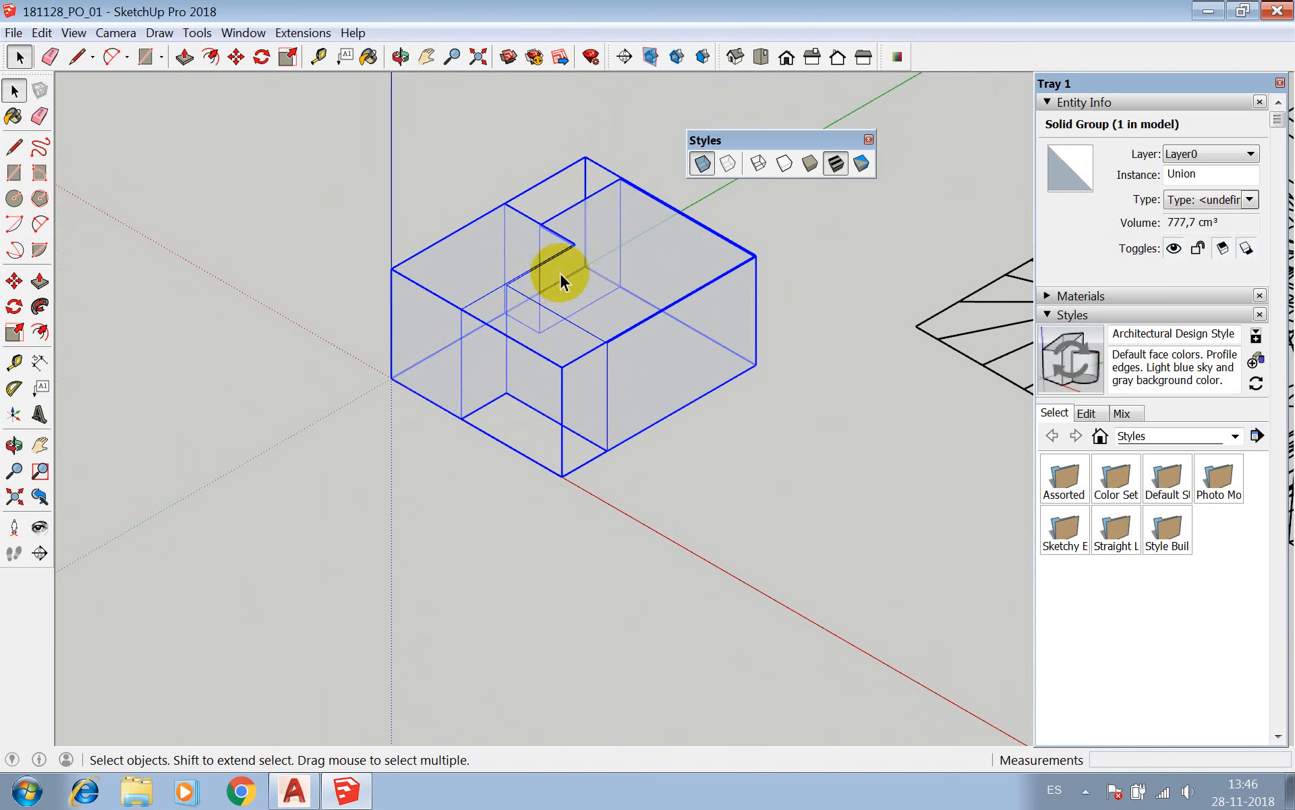
pyautogui.scroll(-1, 346, 307)
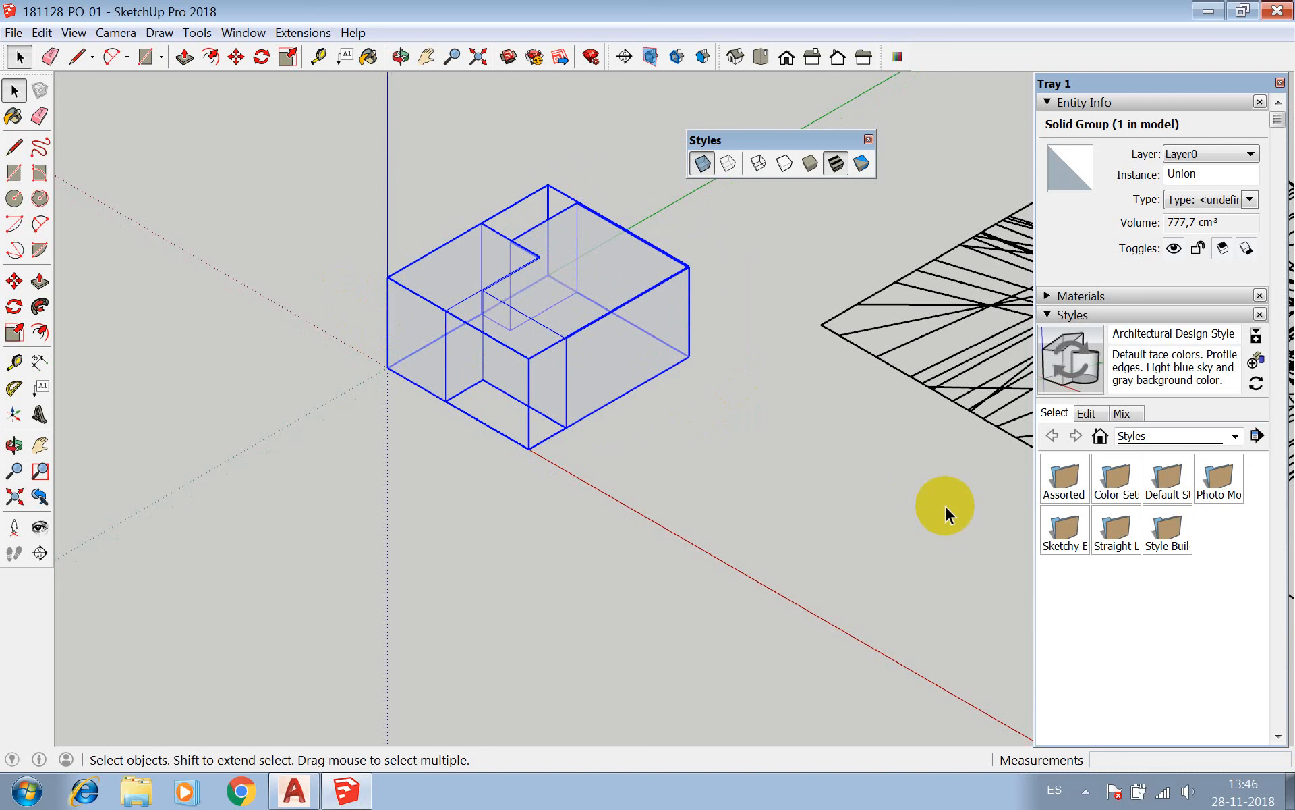
pyautogui.scroll(-2, 434, 226)
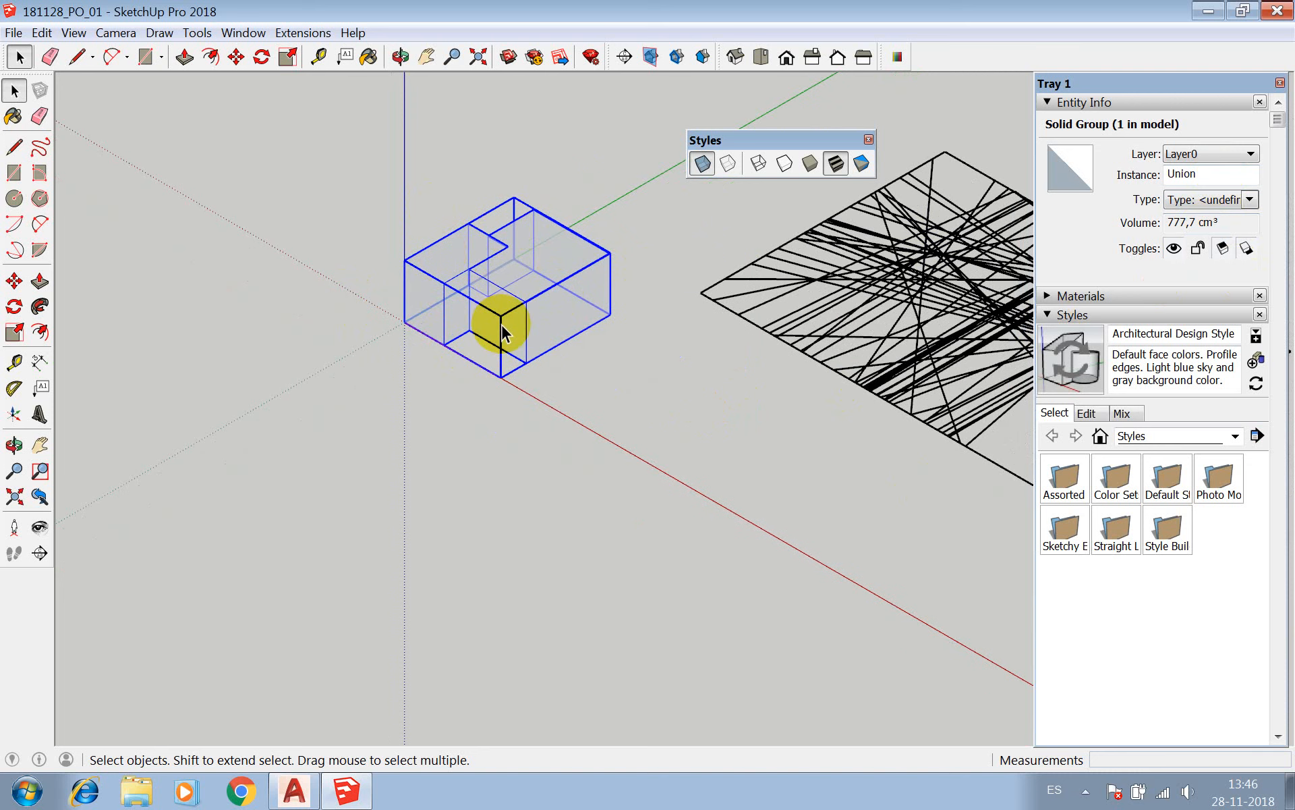
pyautogui.scroll(2, 573, 360)
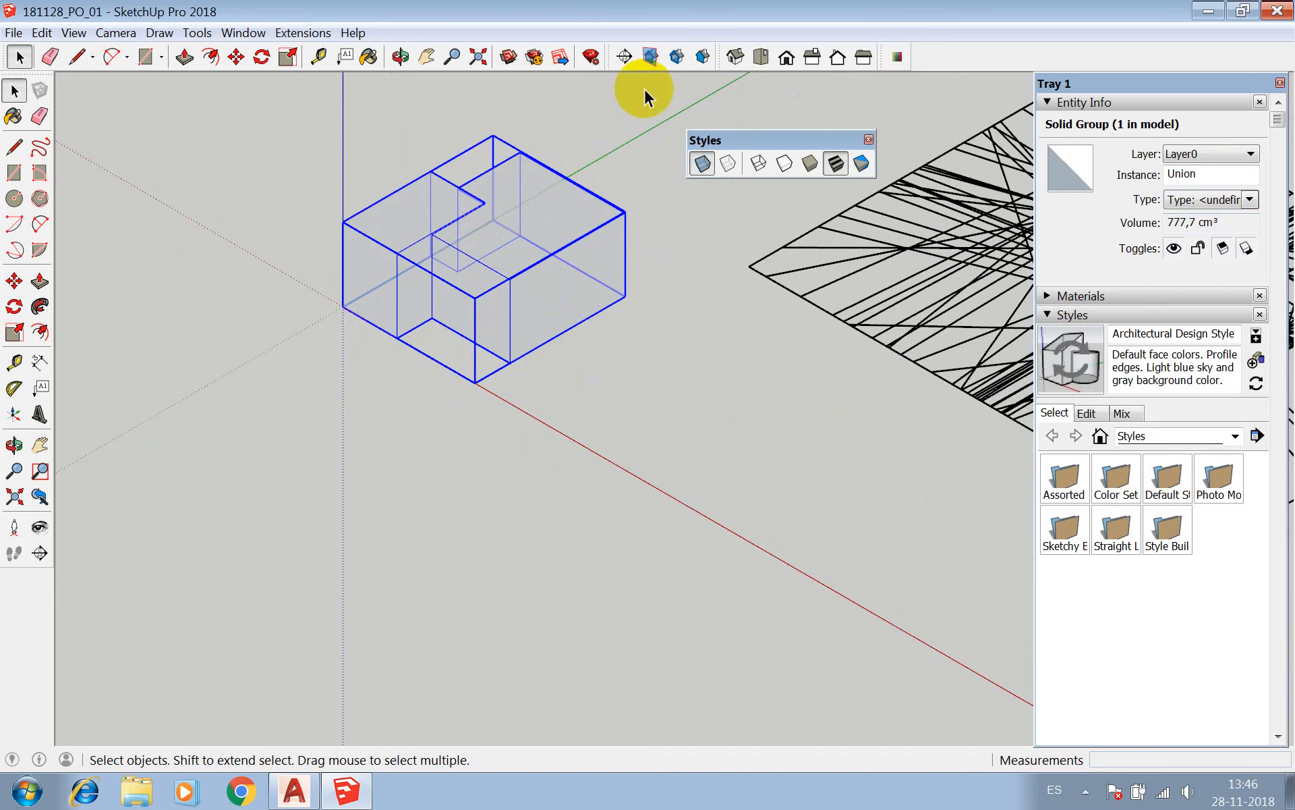
# Turn off the X-ray display and try opening and closing the union group for editing.
pyautogui.click(702, 163)
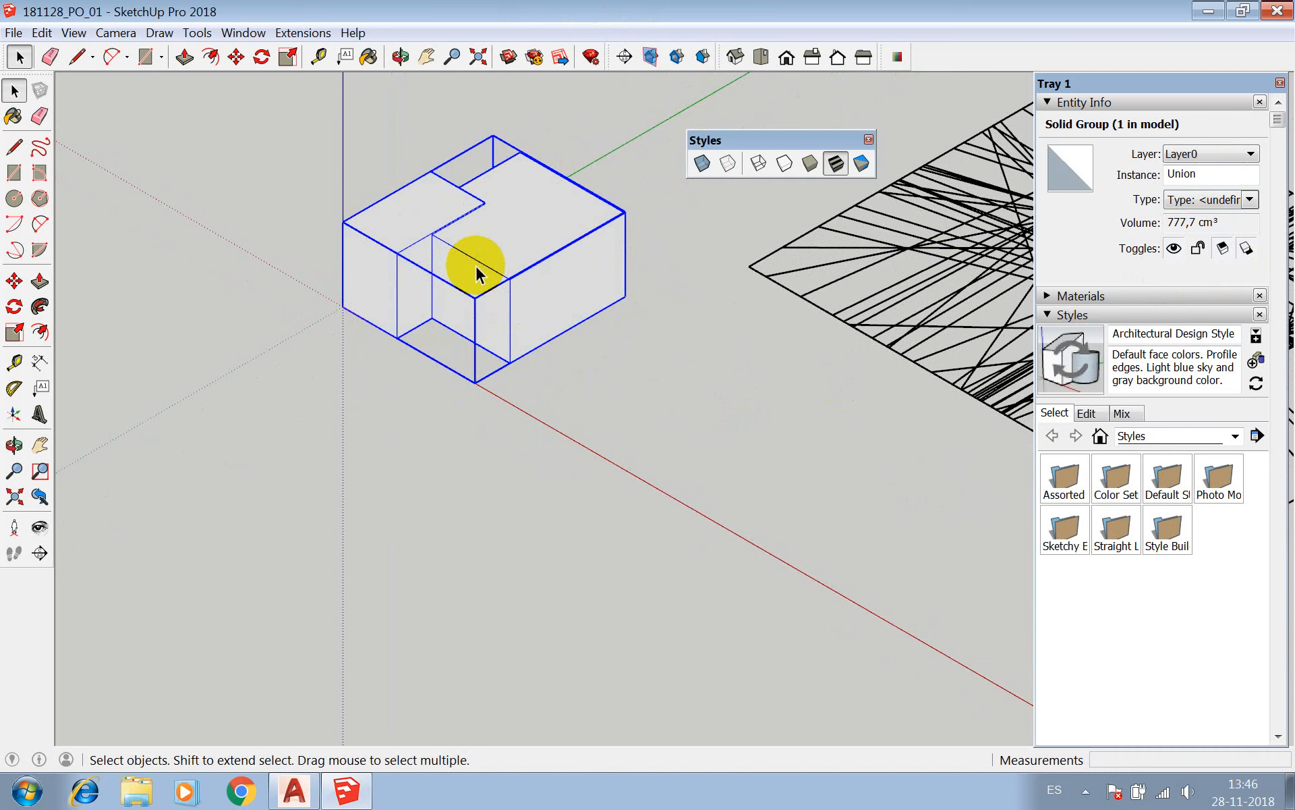
pyautogui.scroll(2, 522, 344)
pyautogui.doubleClick(520, 342)
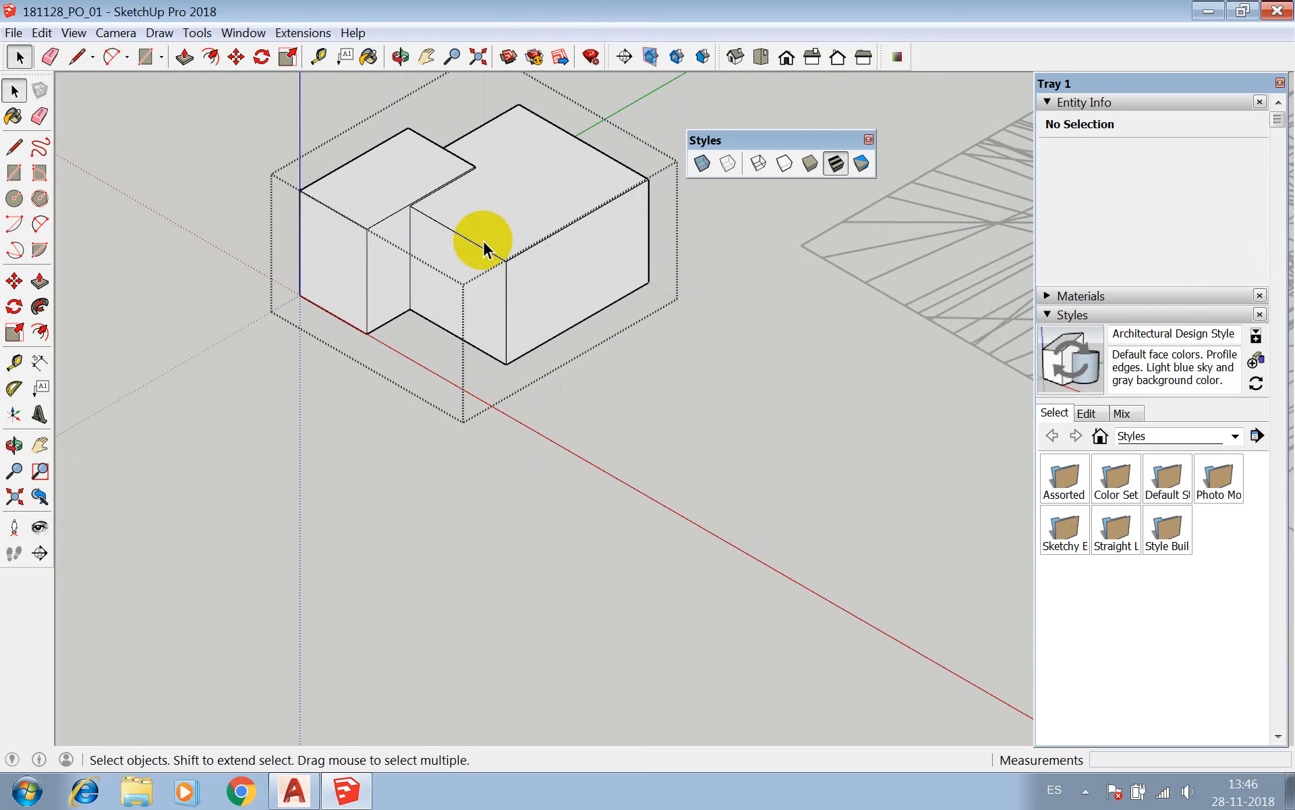
pyautogui.click(602, 422)
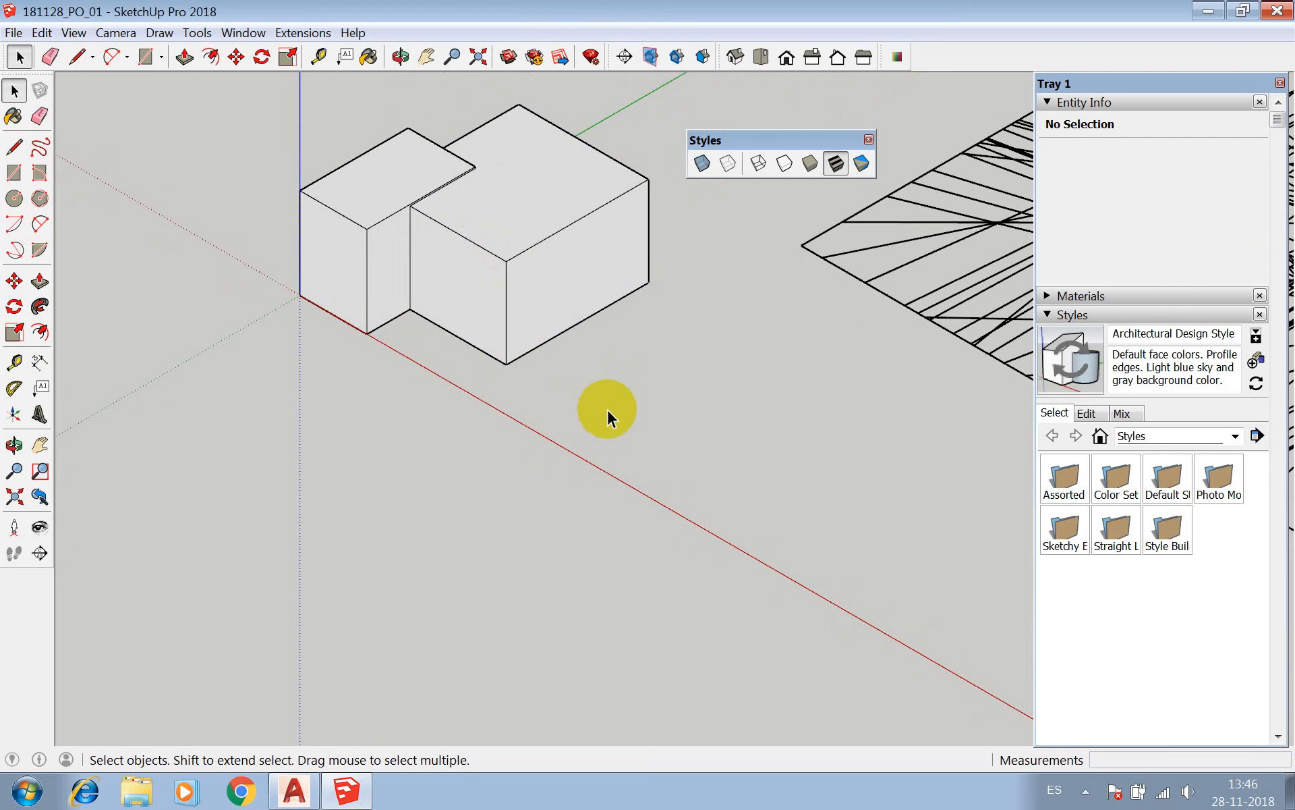
pyautogui.doubleClick(529, 270)
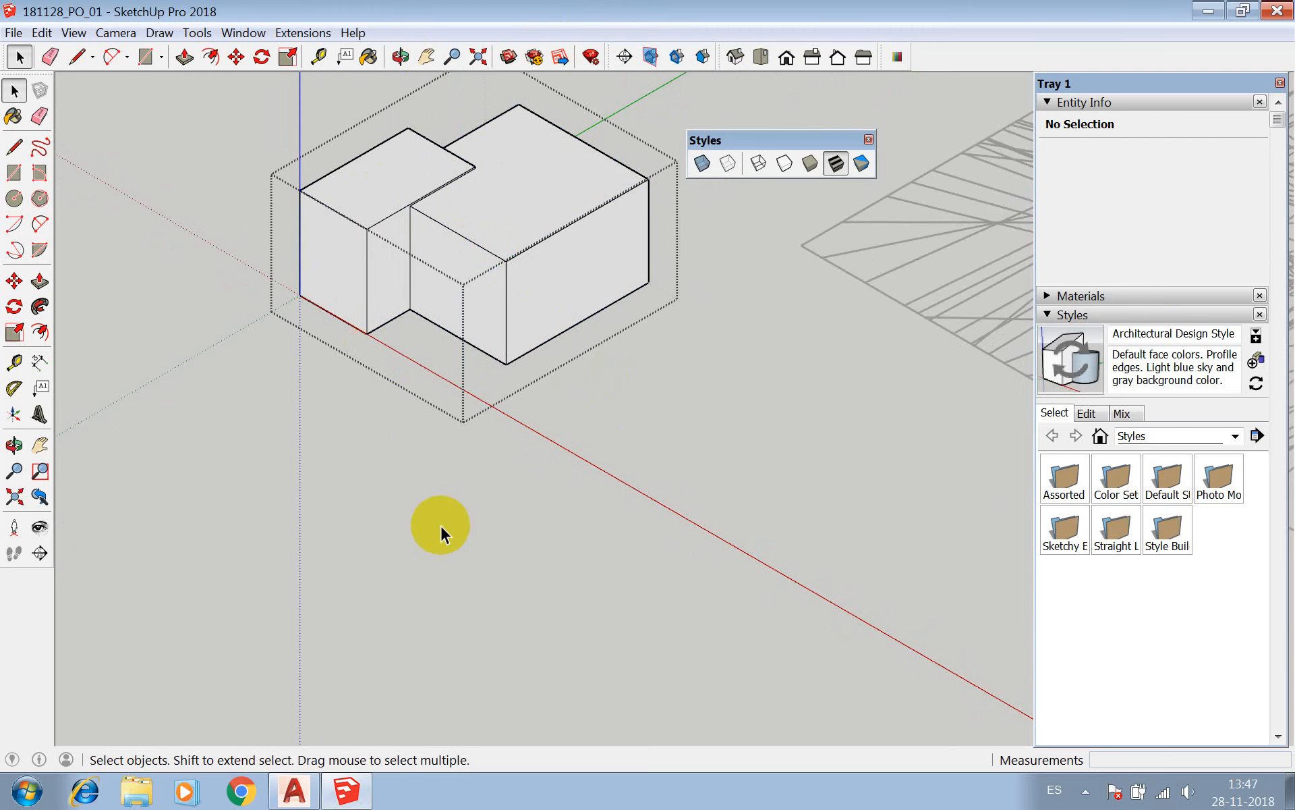
pyautogui.scroll(-2, 452, 540)
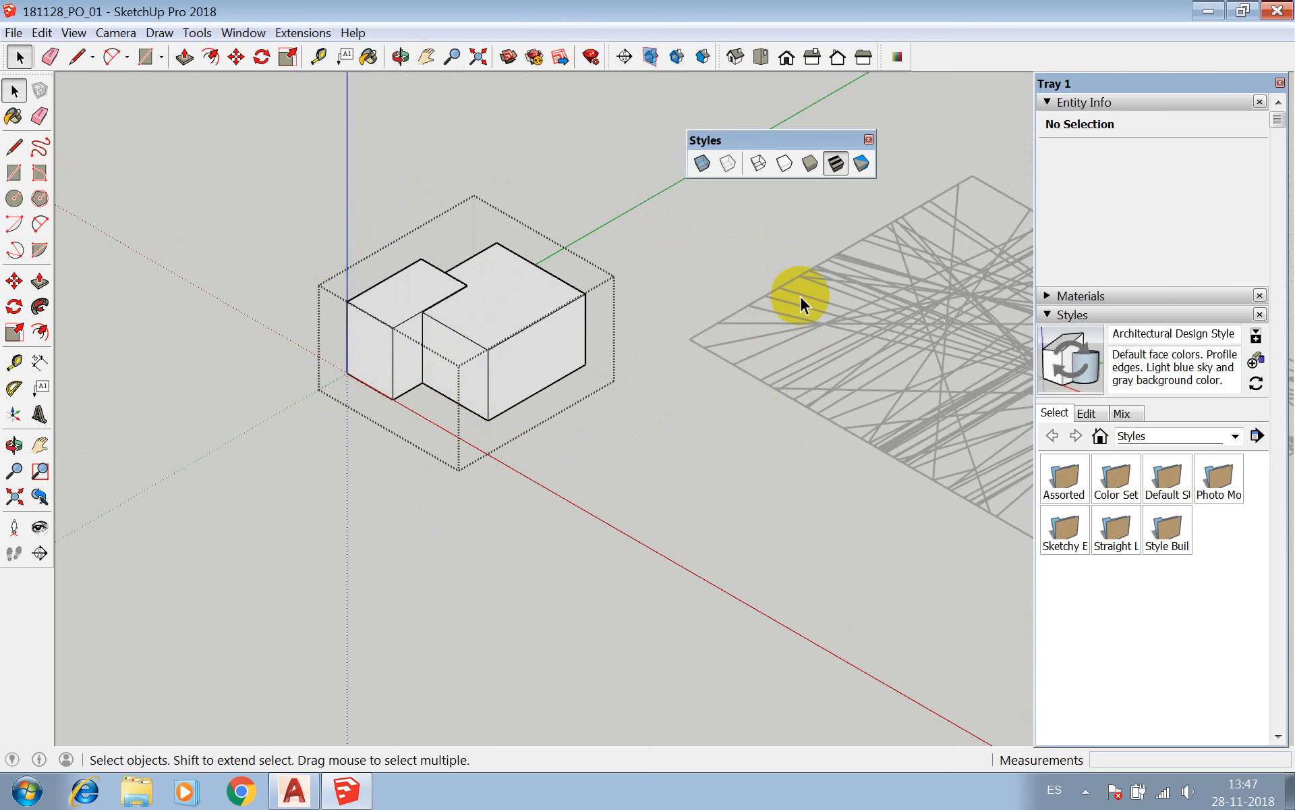
pyautogui.click(732, 237)
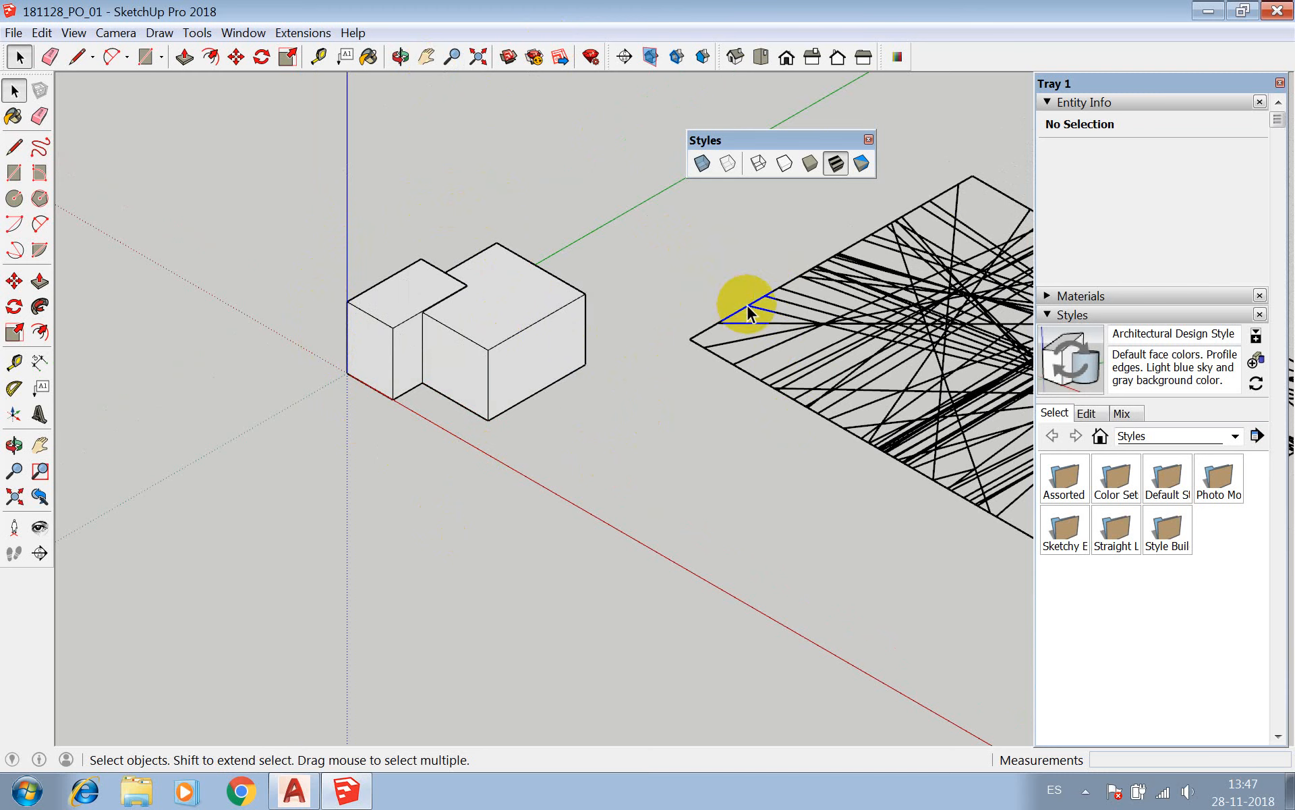
# Open the union group for editing and inspect its side and top faces one by one in Entity Info.
pyautogui.doubleClick(549, 303)
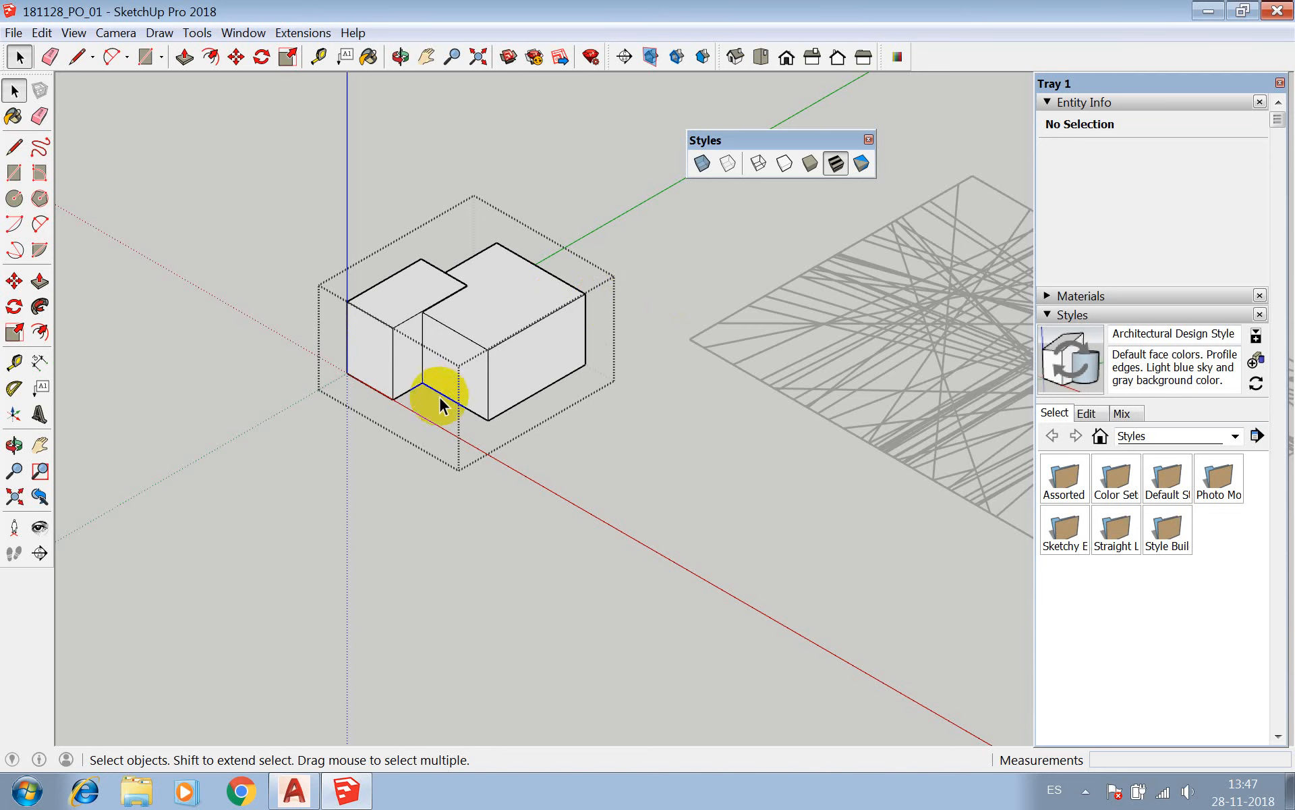
pyautogui.scroll(2, 466, 371)
pyautogui.click(456, 310)
pyautogui.click(442, 349)
pyautogui.click(372, 325)
pyautogui.click(368, 279)
pyautogui.click(331, 335)
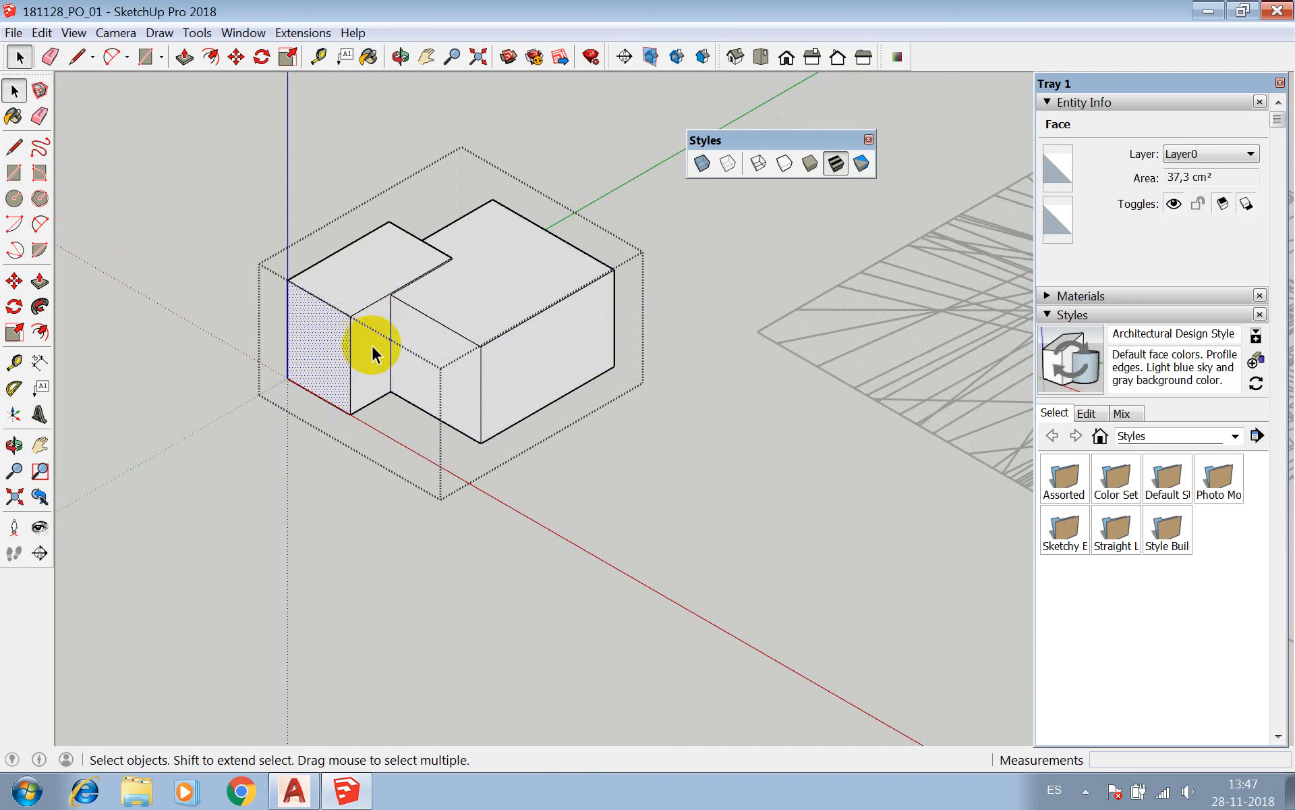
pyautogui.click(448, 275)
pyautogui.click(398, 282)
pyautogui.click(439, 337)
pyautogui.click(481, 292)
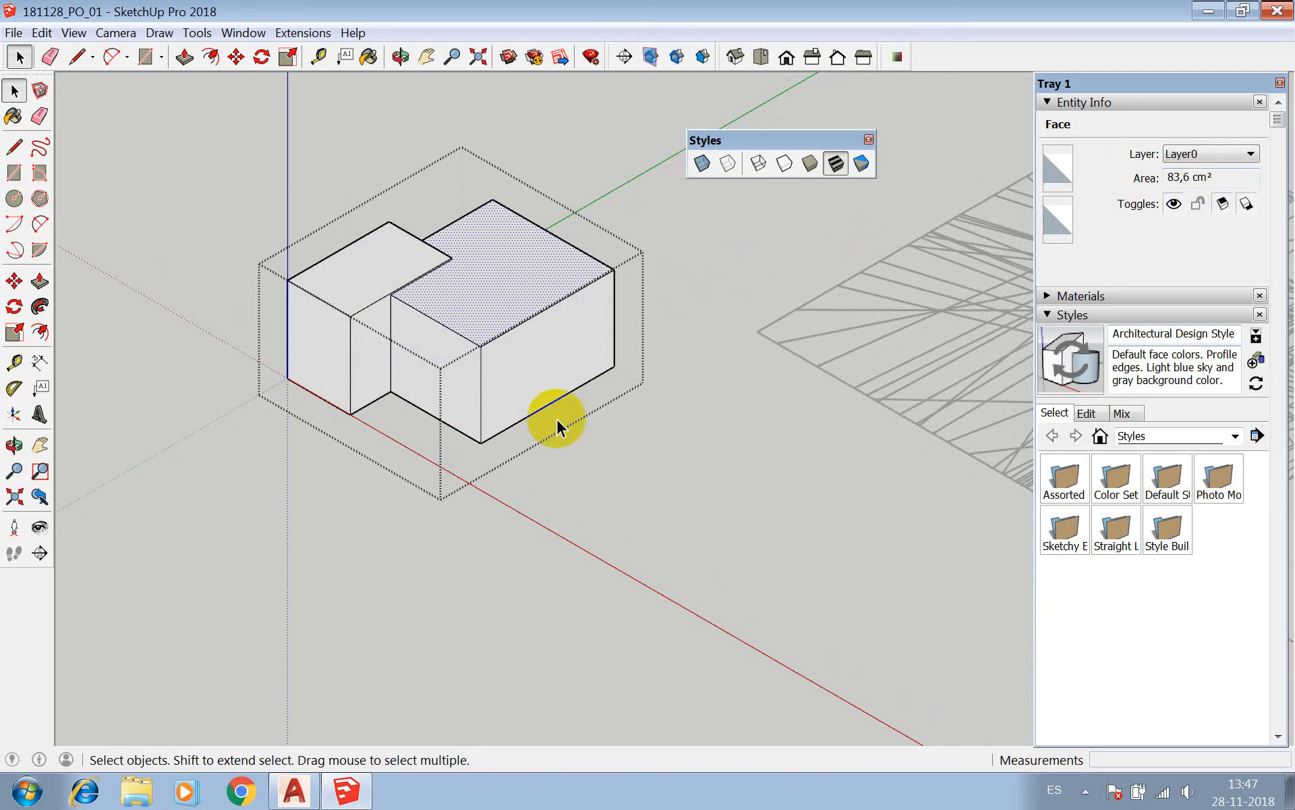
# Draw a loose edge about 0.3 cm long outward from the larger box's bottom front corner inside the group.
pyautogui.scroll(5, 459, 448)
pyautogui.scroll(2, 499, 451)
pyautogui.press('l')
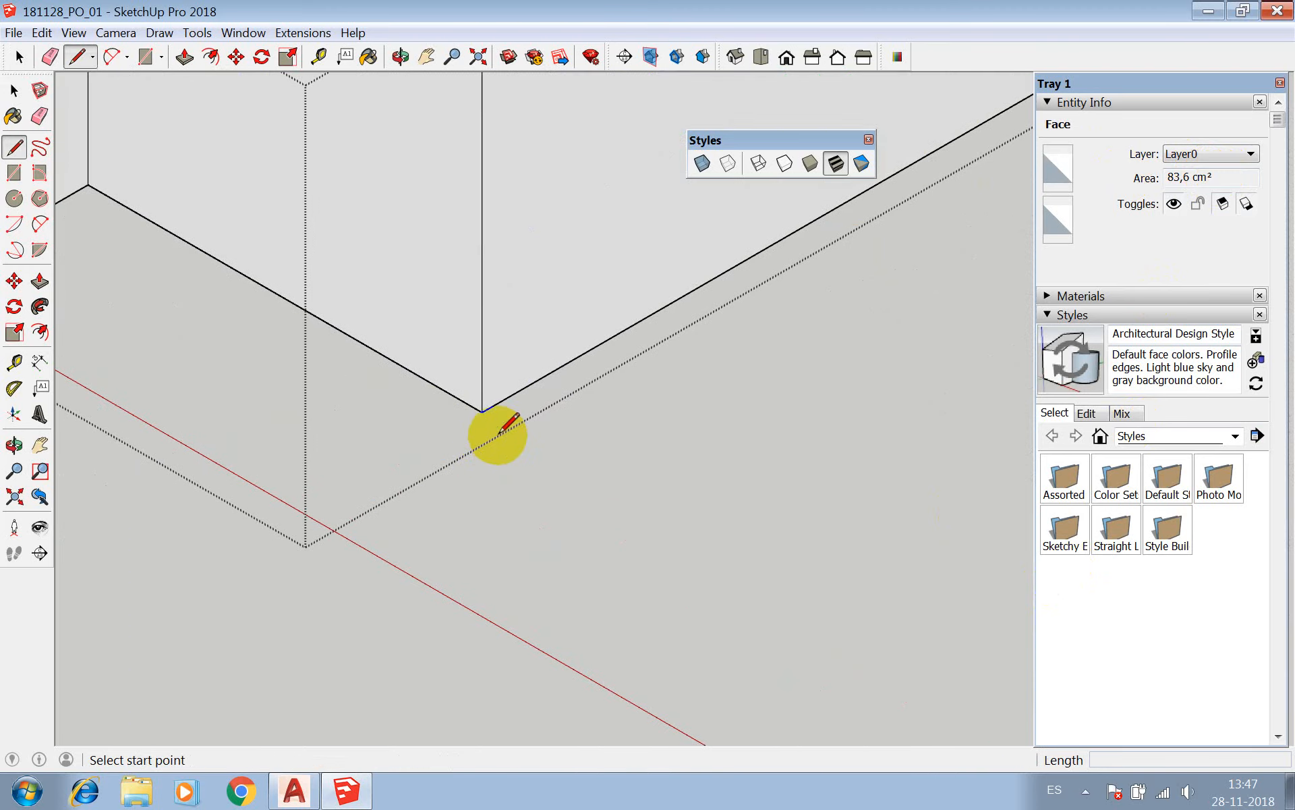
pyautogui.click(481, 410)
pyautogui.click(464, 420)
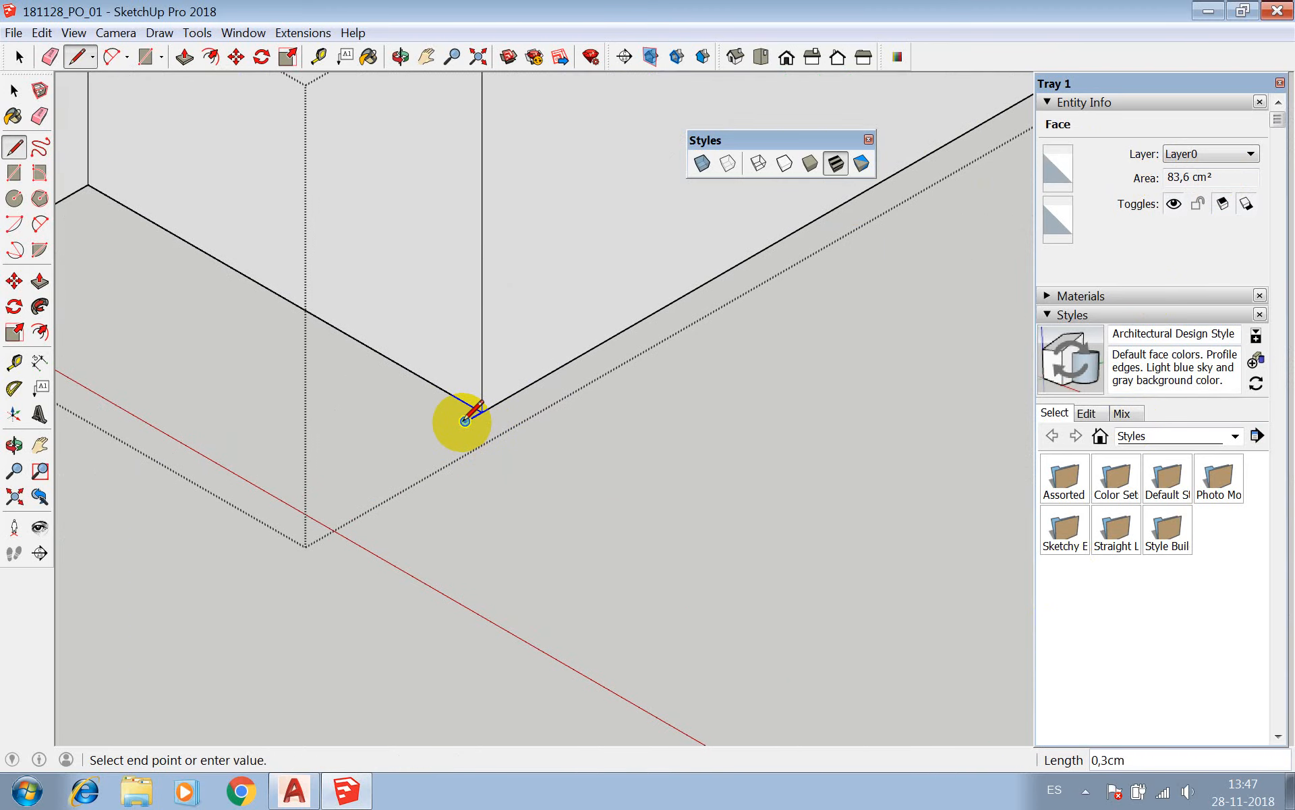
pyautogui.press('space')
pyautogui.scroll(-2, 476, 427)
pyautogui.scroll(-6, 565, 471)
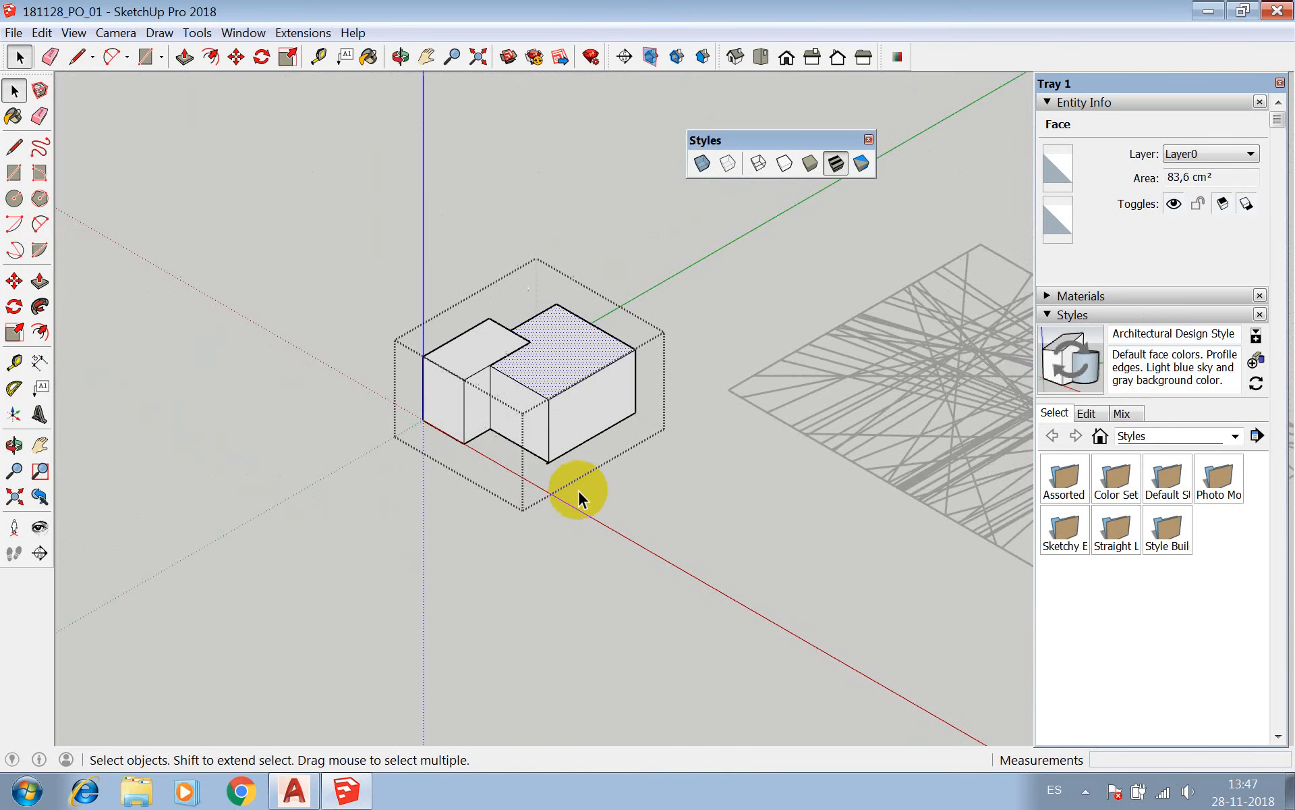
# Close the union group and check in Entity Info whether it still counts as a solid and has a volume.
pyautogui.click(670, 499)
pyautogui.click(602, 408)
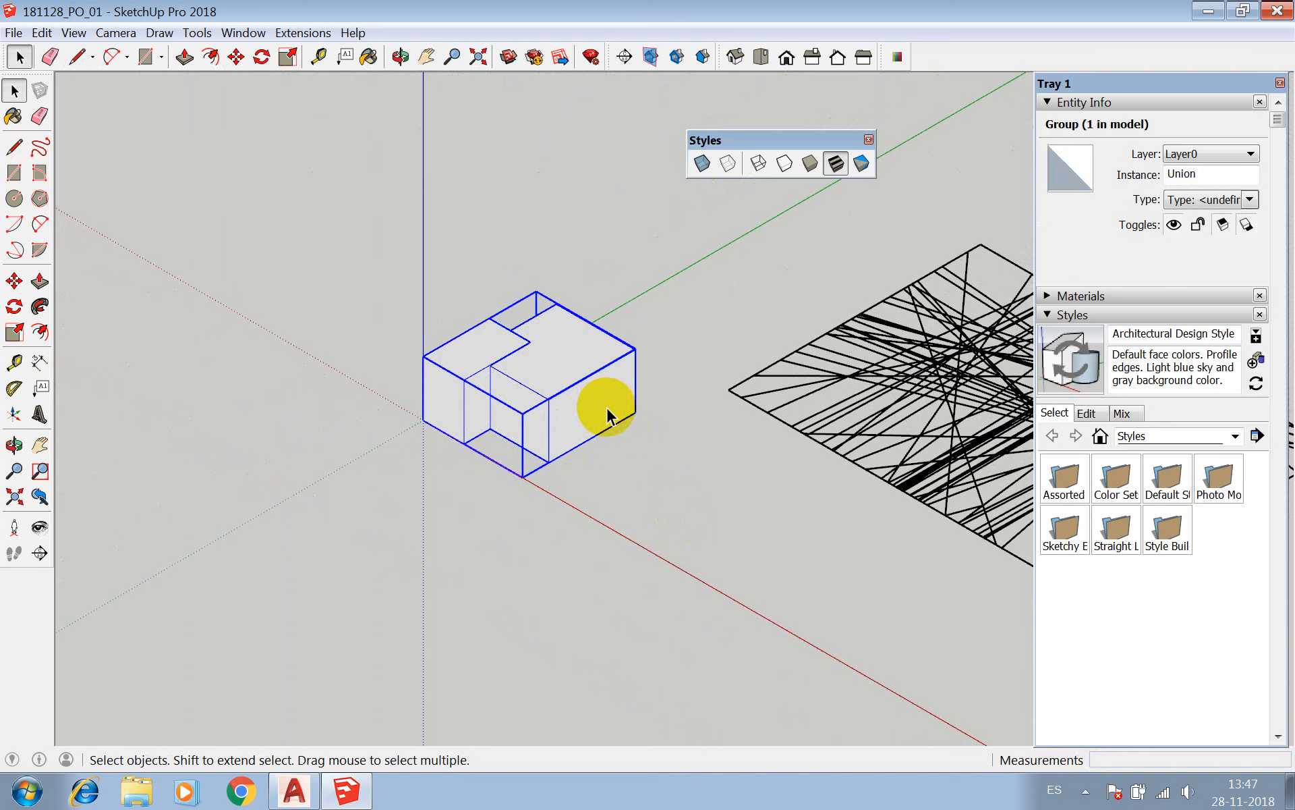
pyautogui.scroll(2, 577, 479)
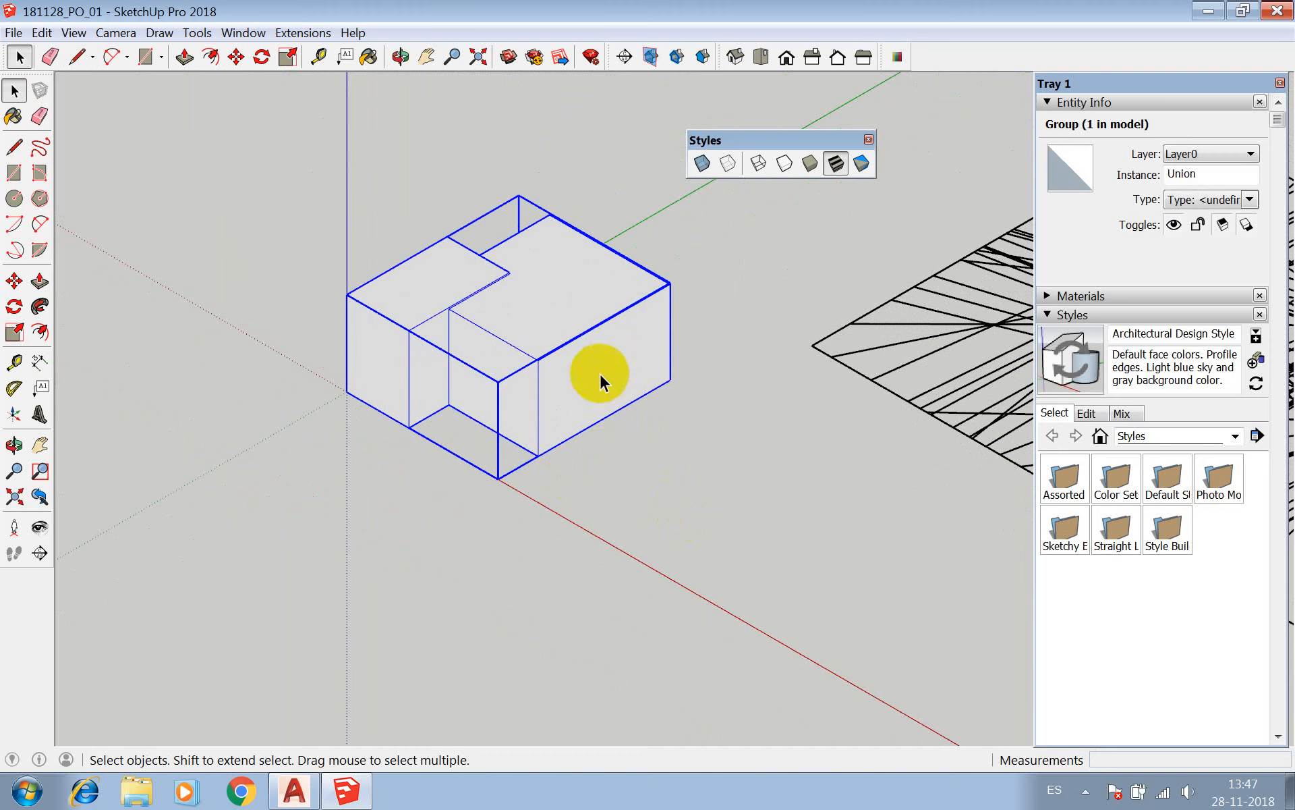
pyautogui.click(648, 484)
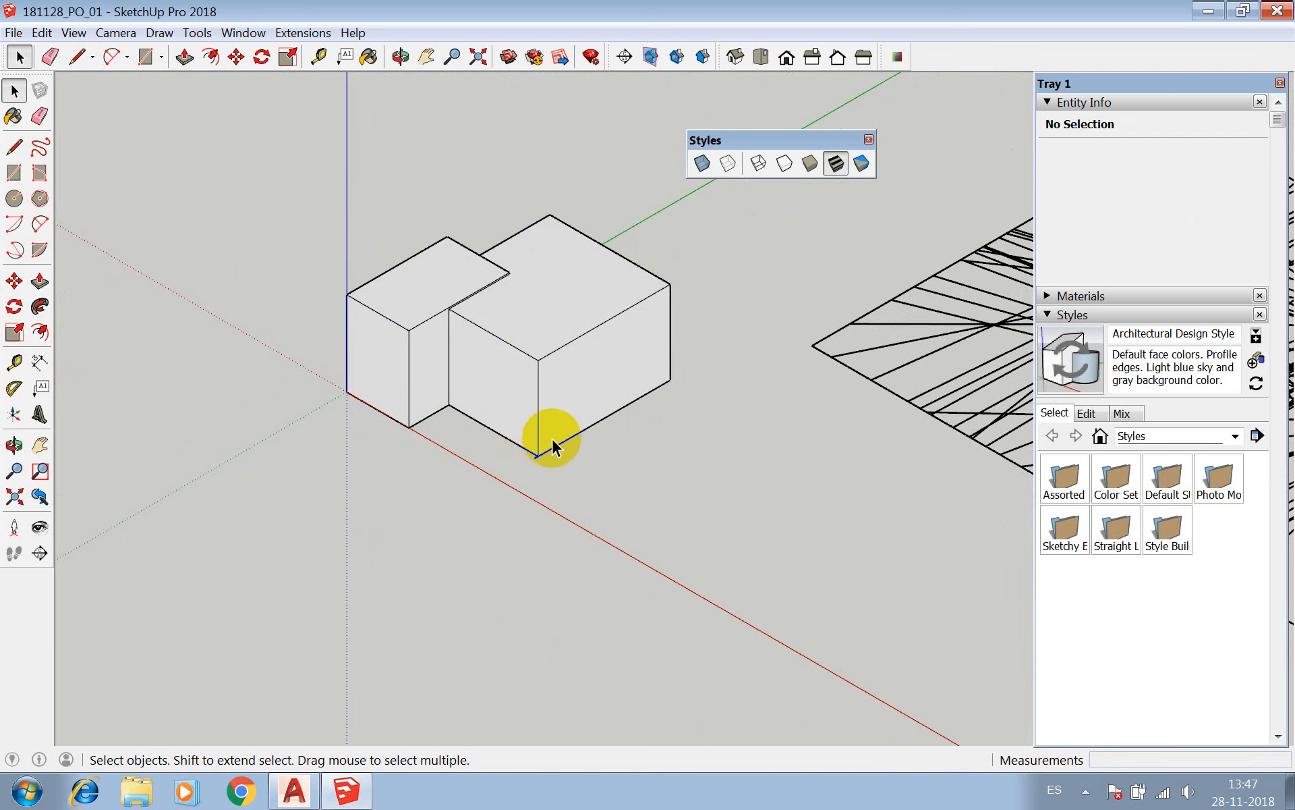
pyautogui.scroll(-3, 405, 428)
pyautogui.scroll(3, 540, 341)
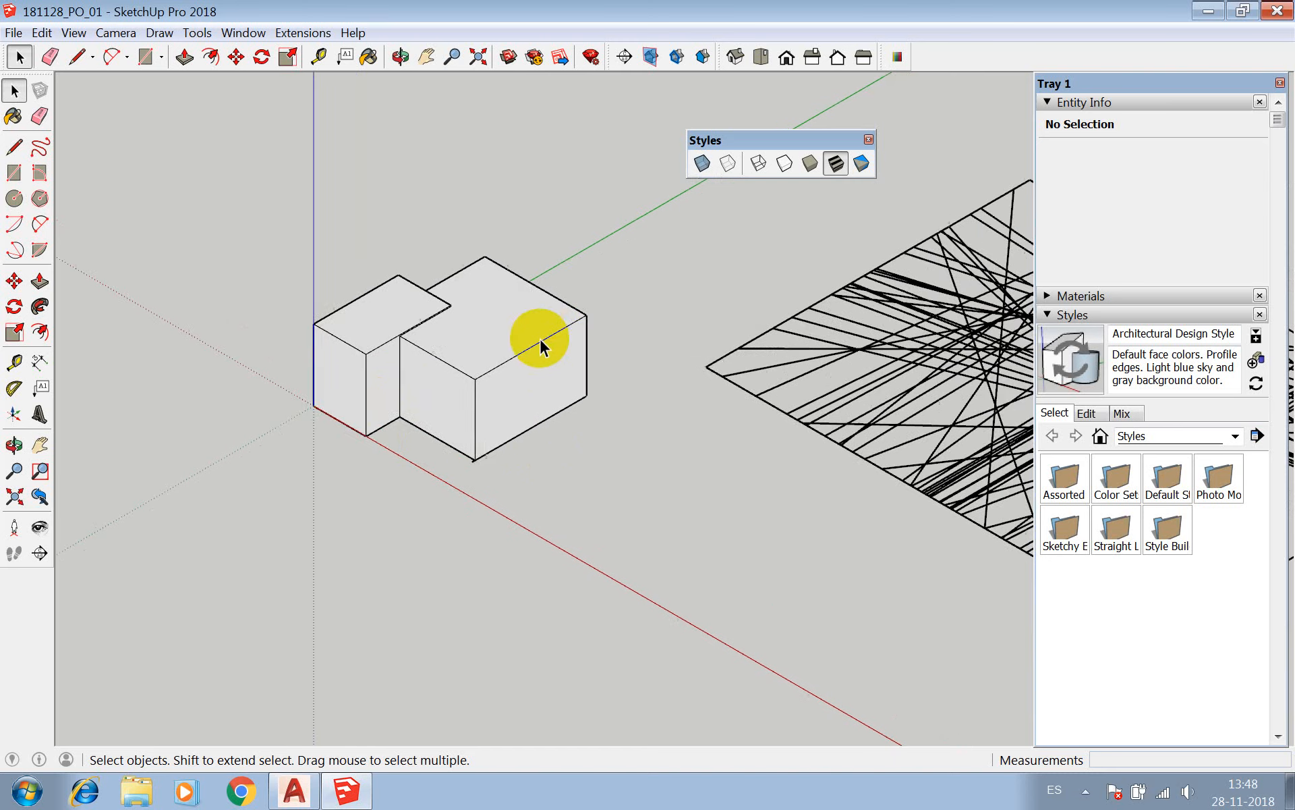
# Reopen the union group with X-ray display turned on and select the short loose edge at the bottom front corner.
pyautogui.doubleClick(506, 389)
pyautogui.scroll(5, 467, 479)
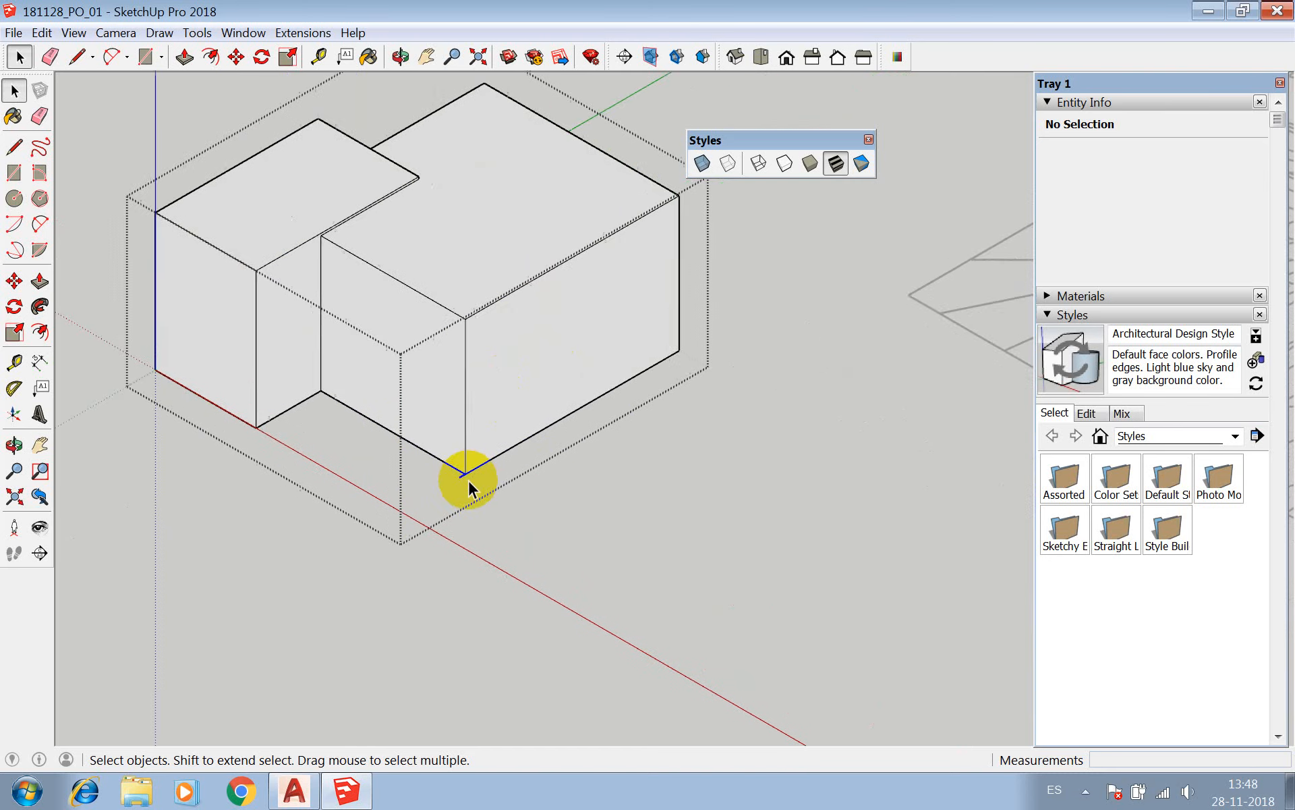
pyautogui.scroll(-5, 467, 479)
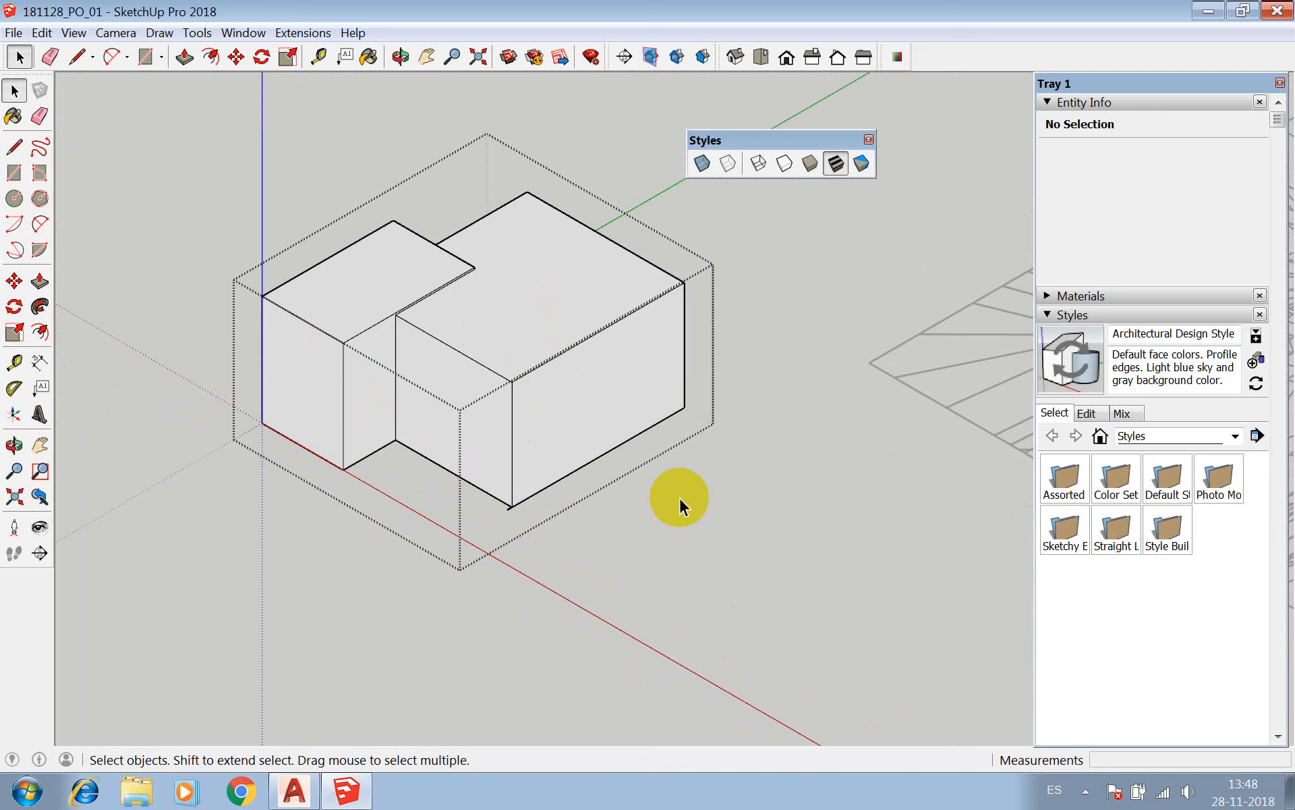
pyautogui.click(702, 164)
pyautogui.scroll(8, 519, 432)
pyautogui.moveTo(557, 534); pyautogui.dragTo(516, 558)
pyautogui.click(637, 587)
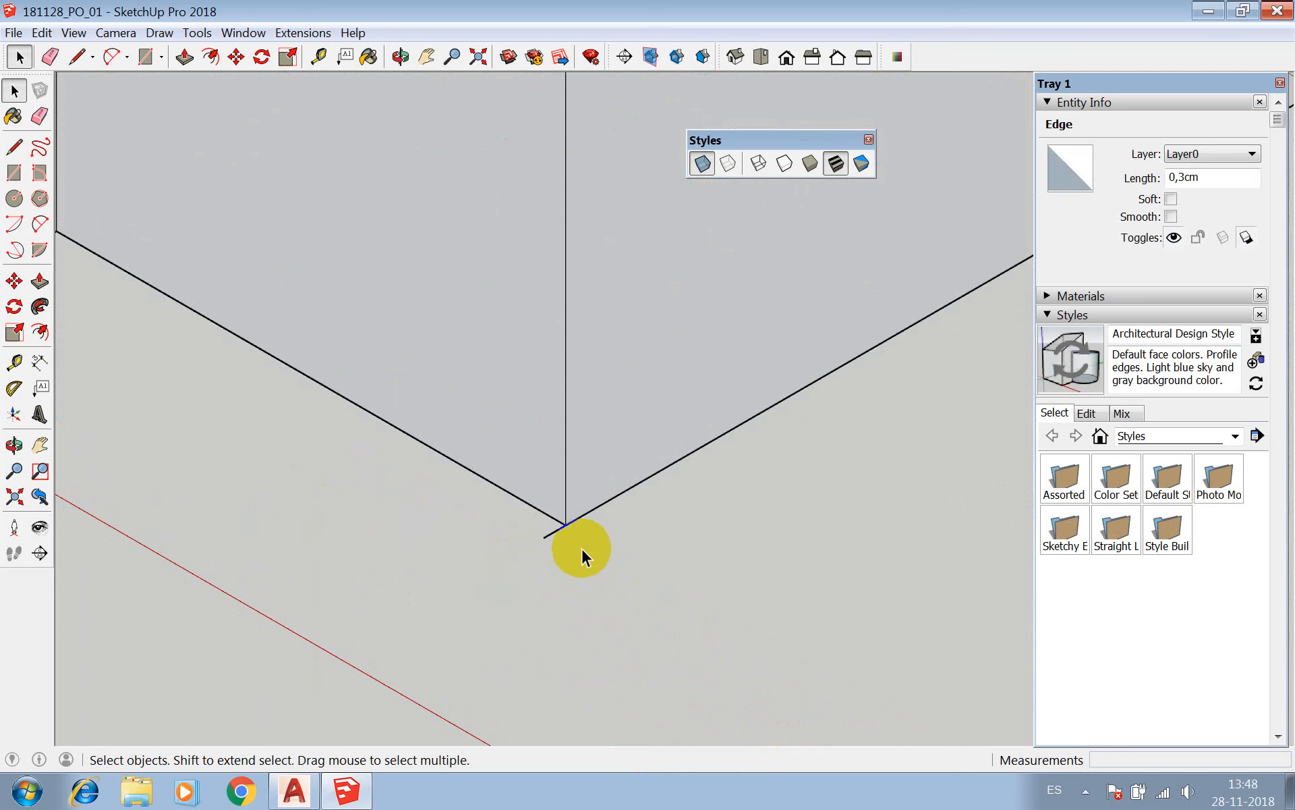
# Delete the short loose edge at the box's bottom front corner inside the union group.
pyautogui.tripleClick(553, 531)
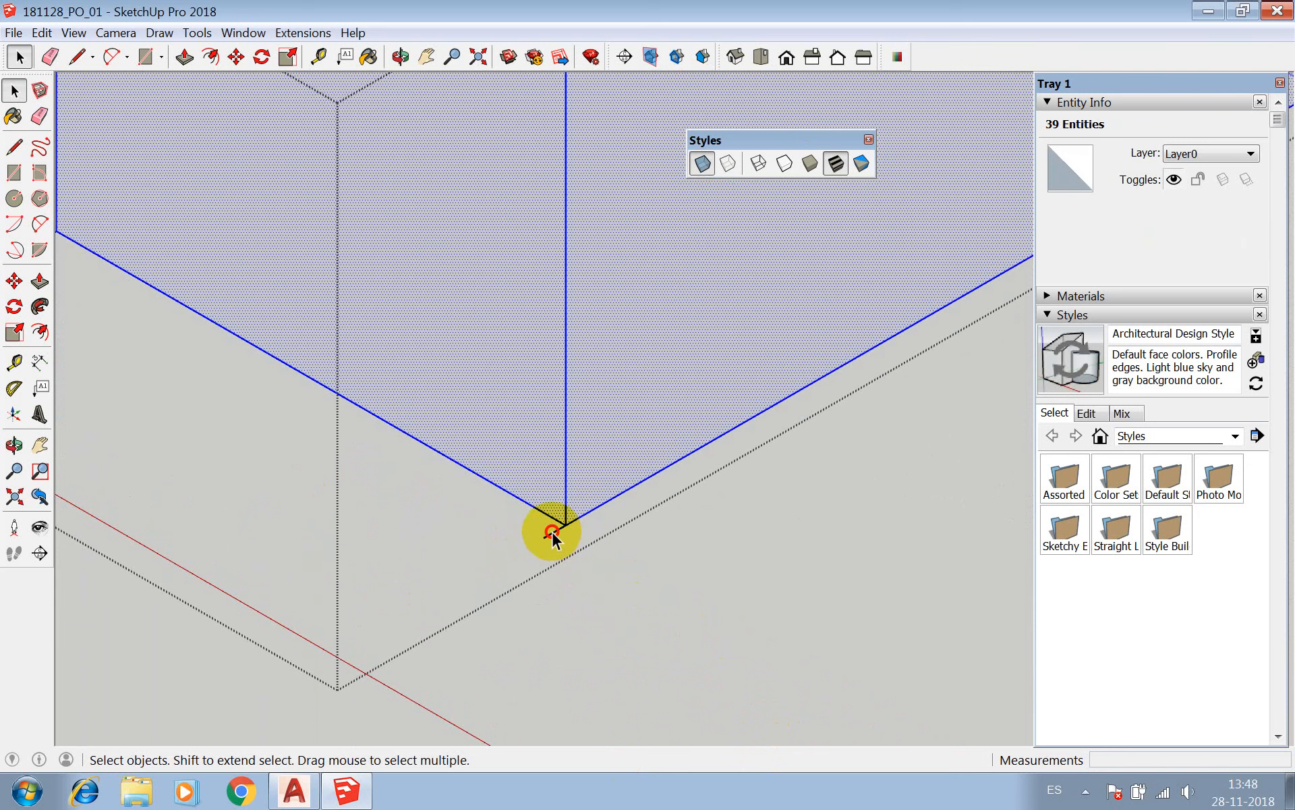
pyautogui.click(552, 531)
pyautogui.click(586, 562)
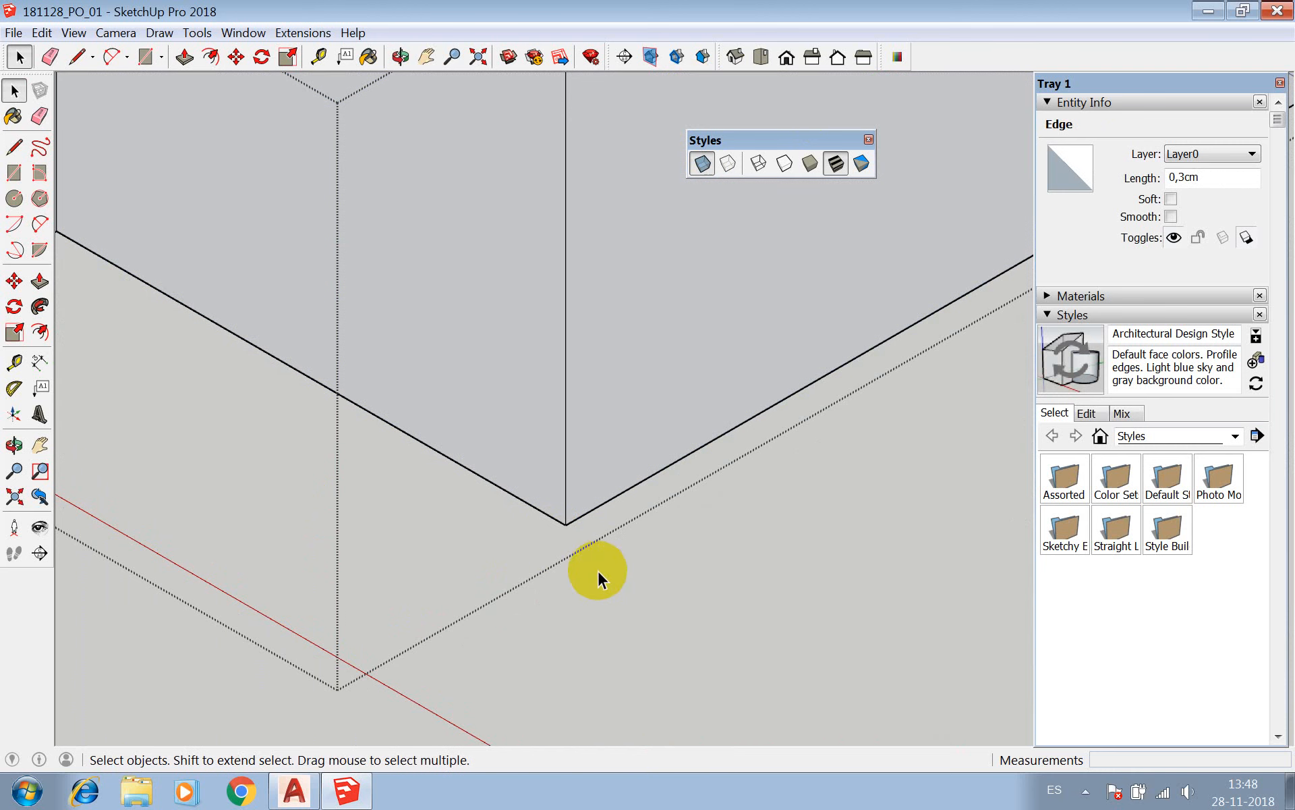
# Close the union group and check its solid status and volume in Entity Info.
pyautogui.click(644, 591)
pyautogui.scroll(-2, 645, 591)
pyautogui.click(624, 467)
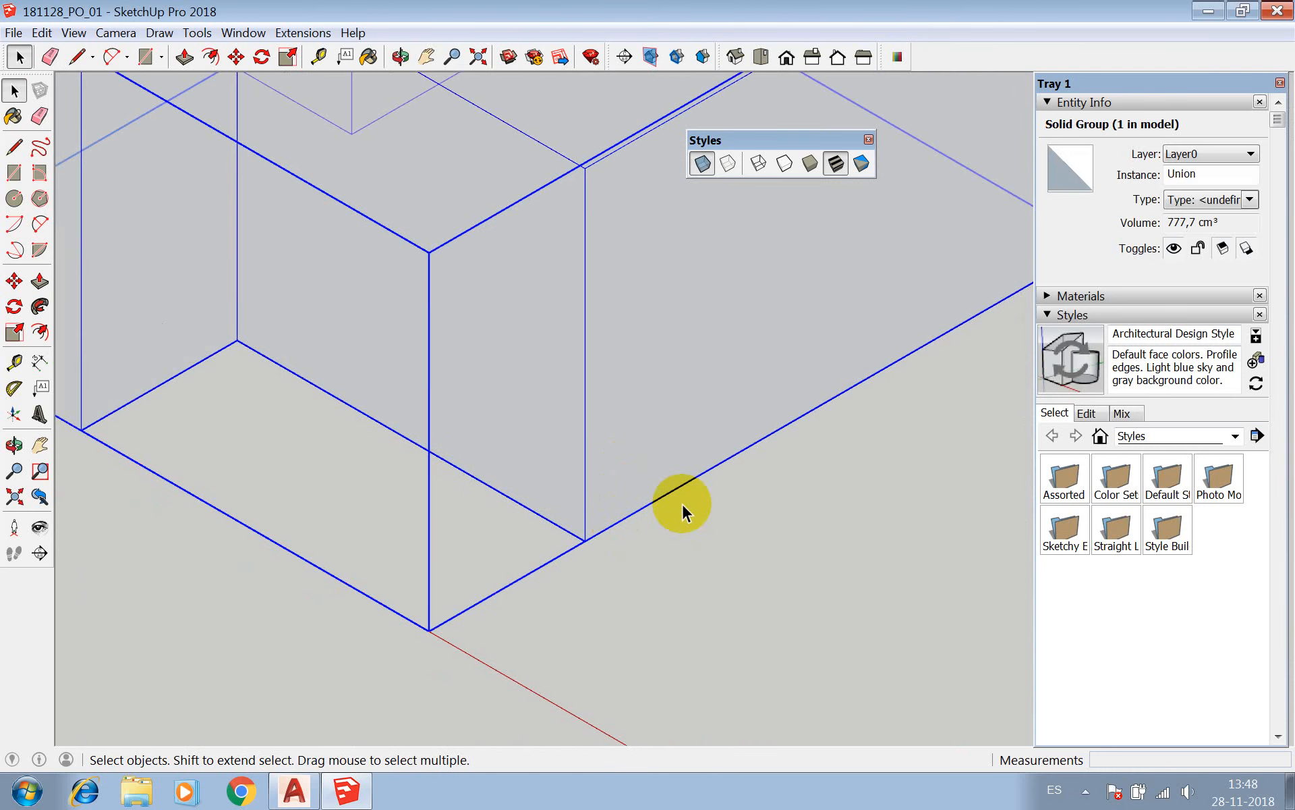
pyautogui.scroll(-5, 454, 454)
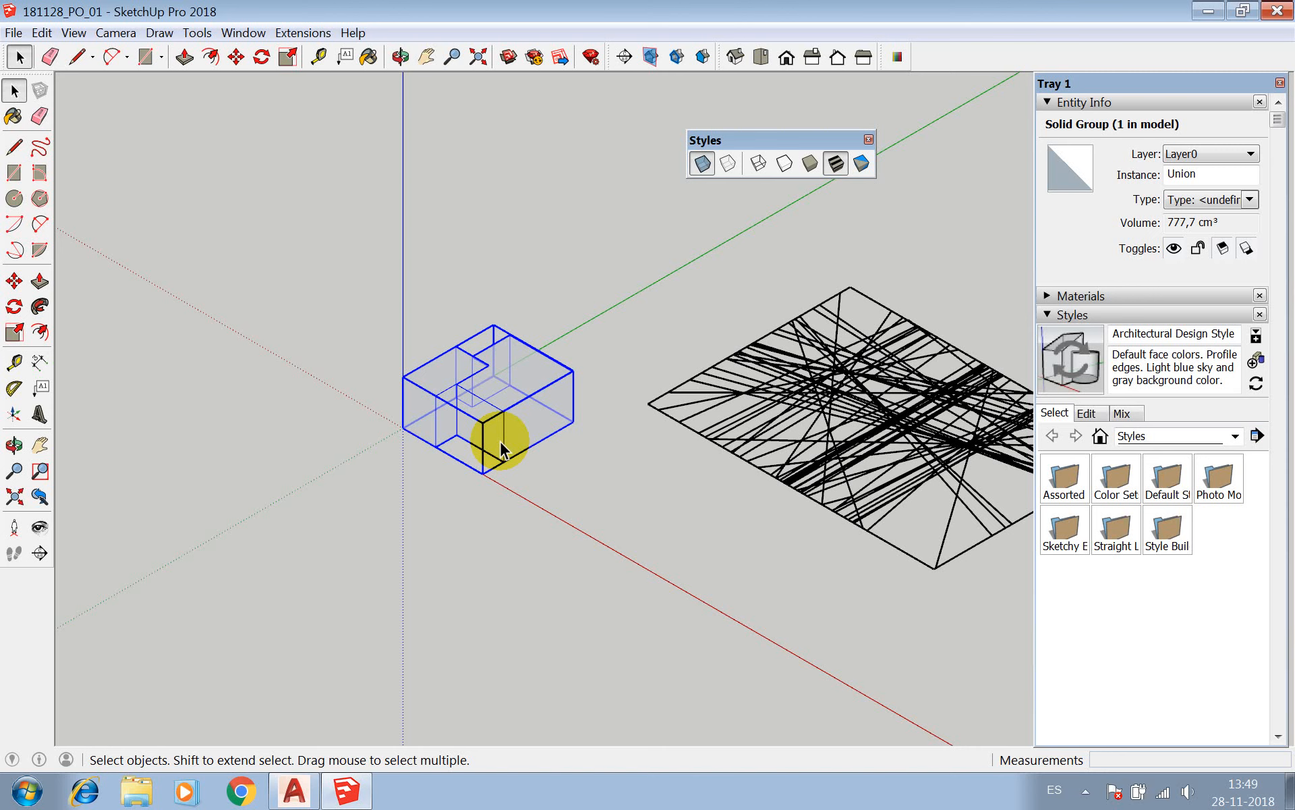
# Erase the union group from the model.
pyautogui.scroll(-3, 304, 428)
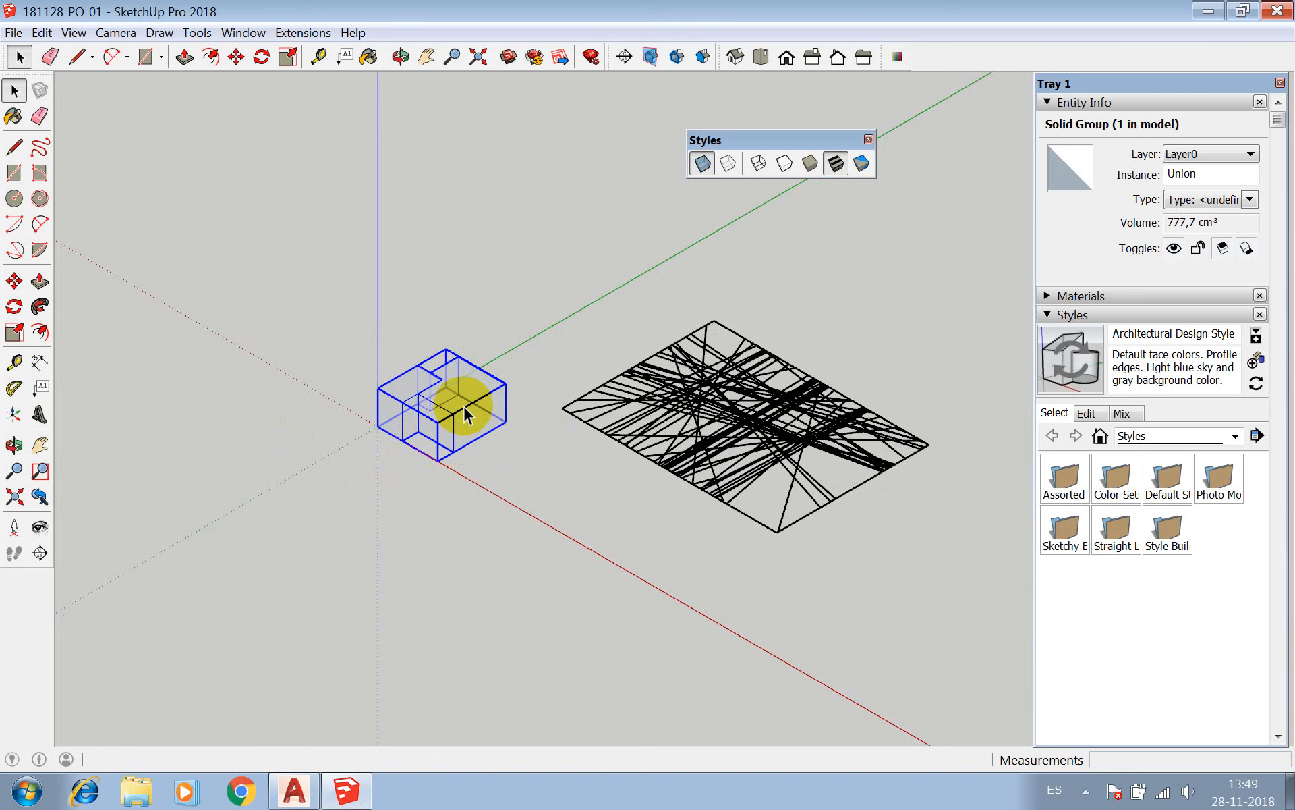
pyautogui.press('e')
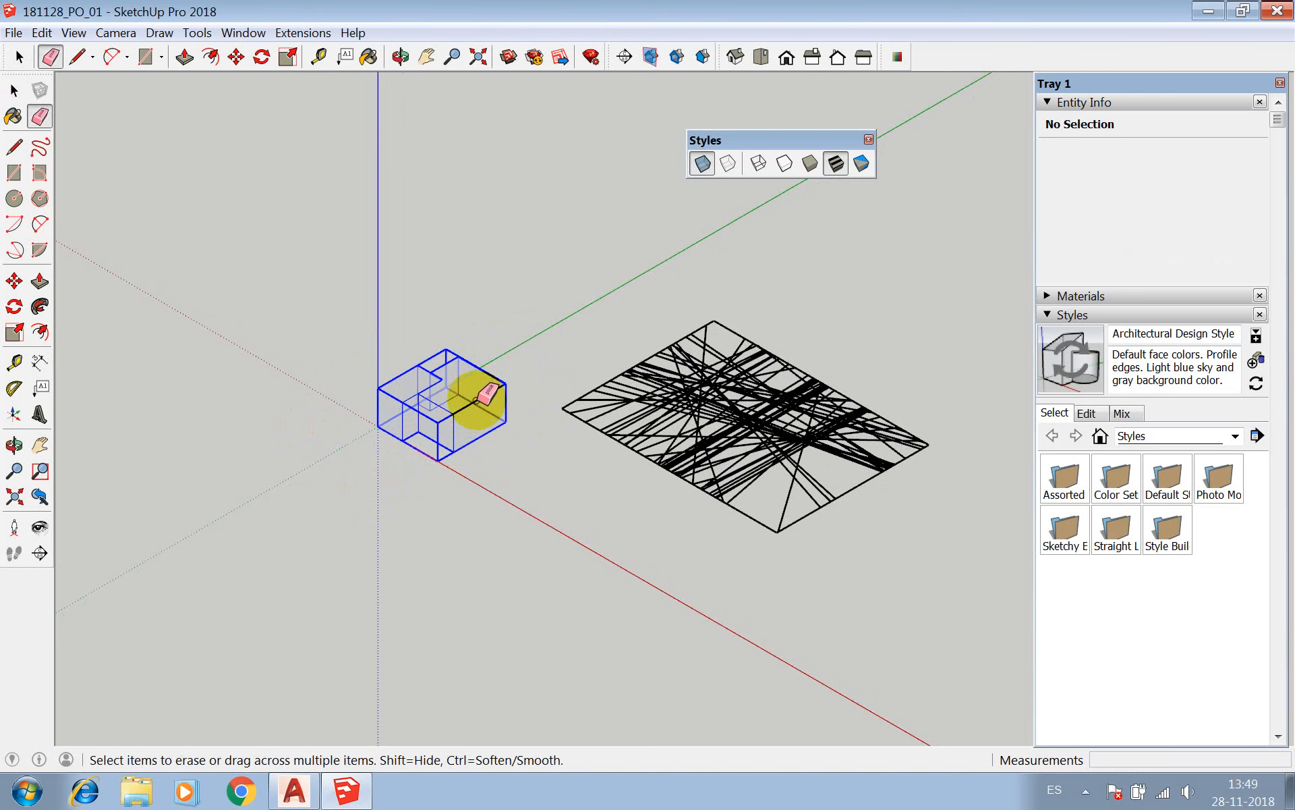
pyautogui.click(476, 400)
# Move the imported line drawing component by its nearest corner to the axes origin.
pyautogui.scroll(-4, 376, 392)
pyautogui.scroll(4, 604, 406)
pyautogui.press('space')
pyautogui.moveTo(393, 133); pyautogui.dragTo(931, 586)
pyautogui.press('m')
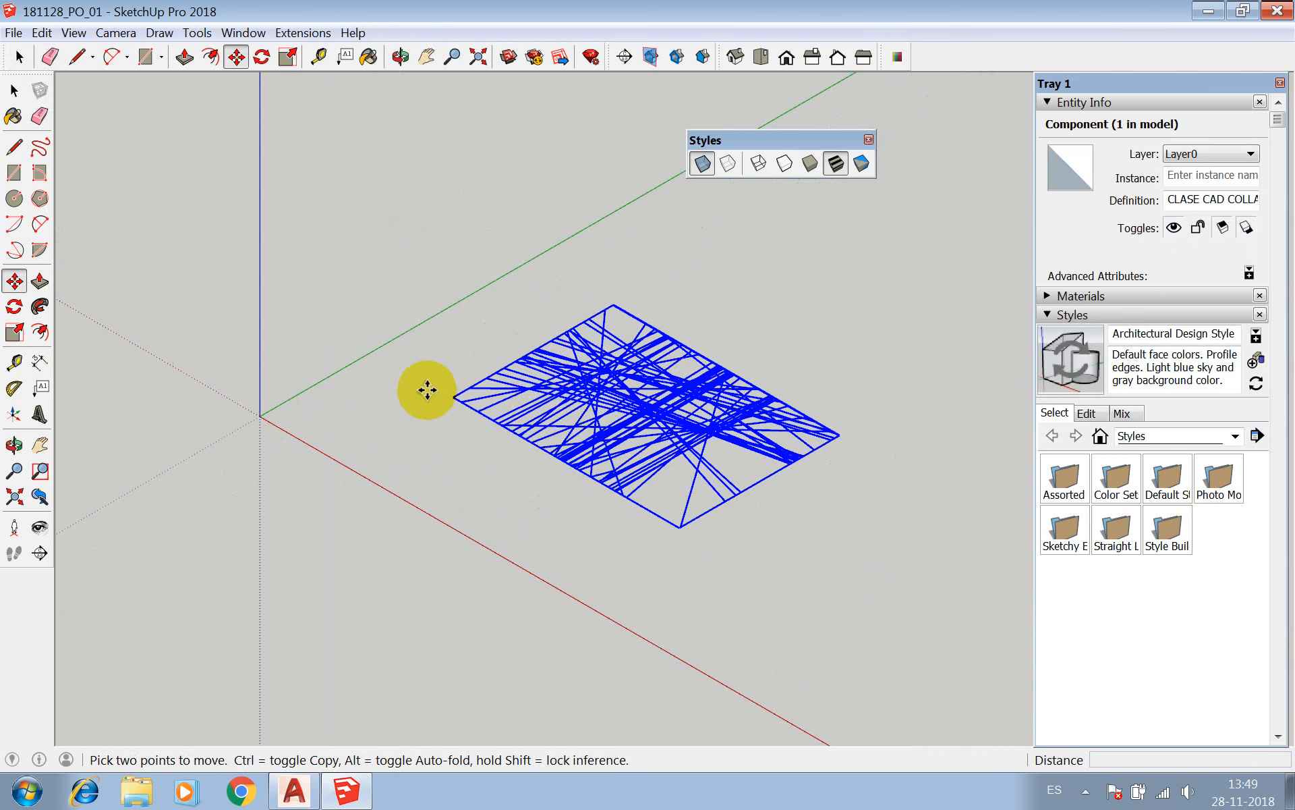
pyautogui.click(454, 398)
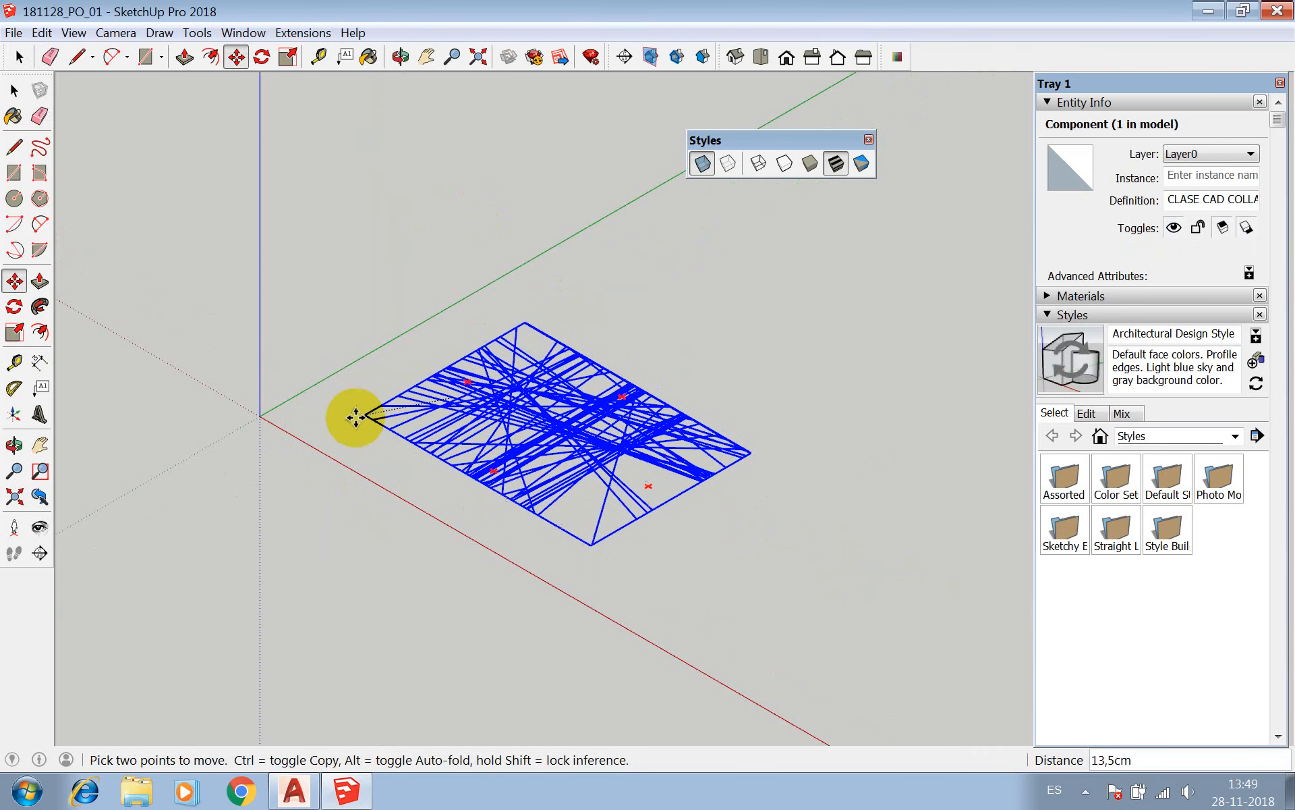
pyautogui.click(263, 415)
pyautogui.scroll(-2, 742, 448)
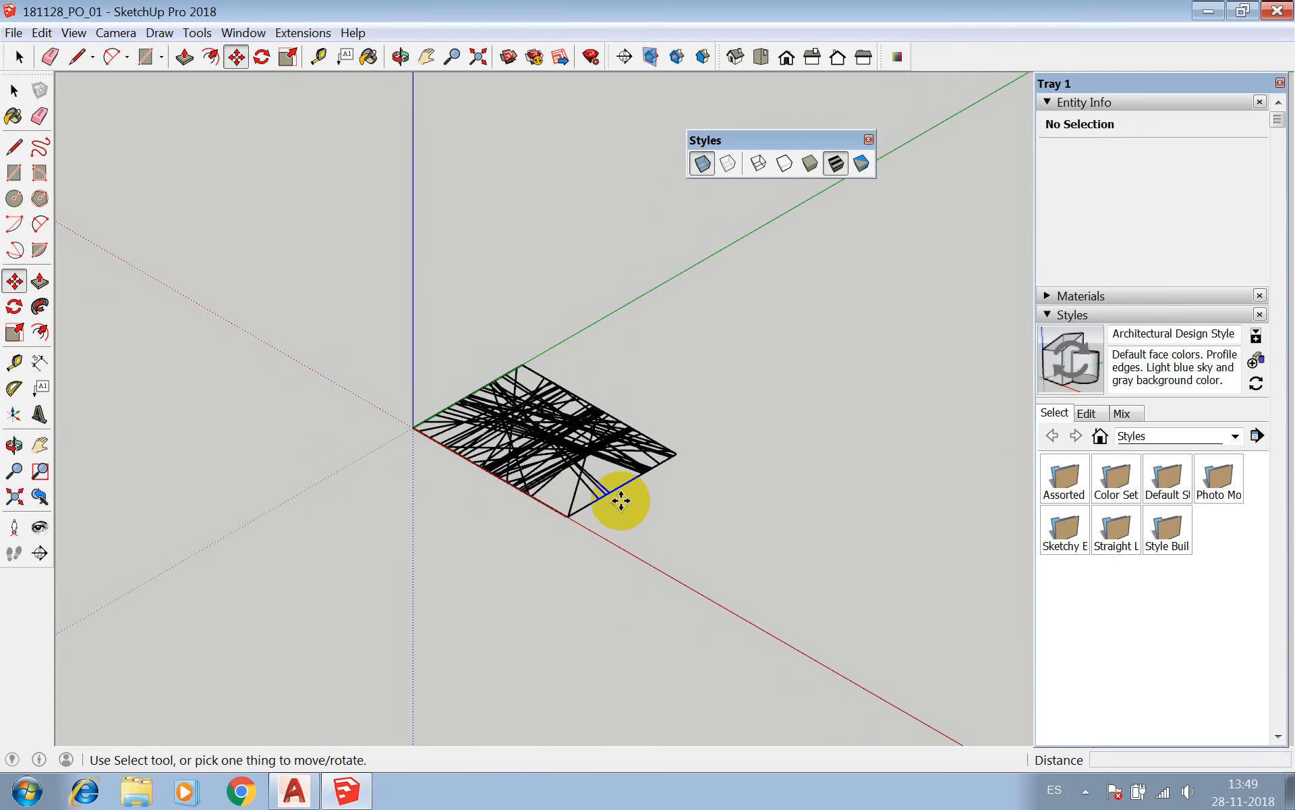
pyautogui.scroll(3, 560, 486)
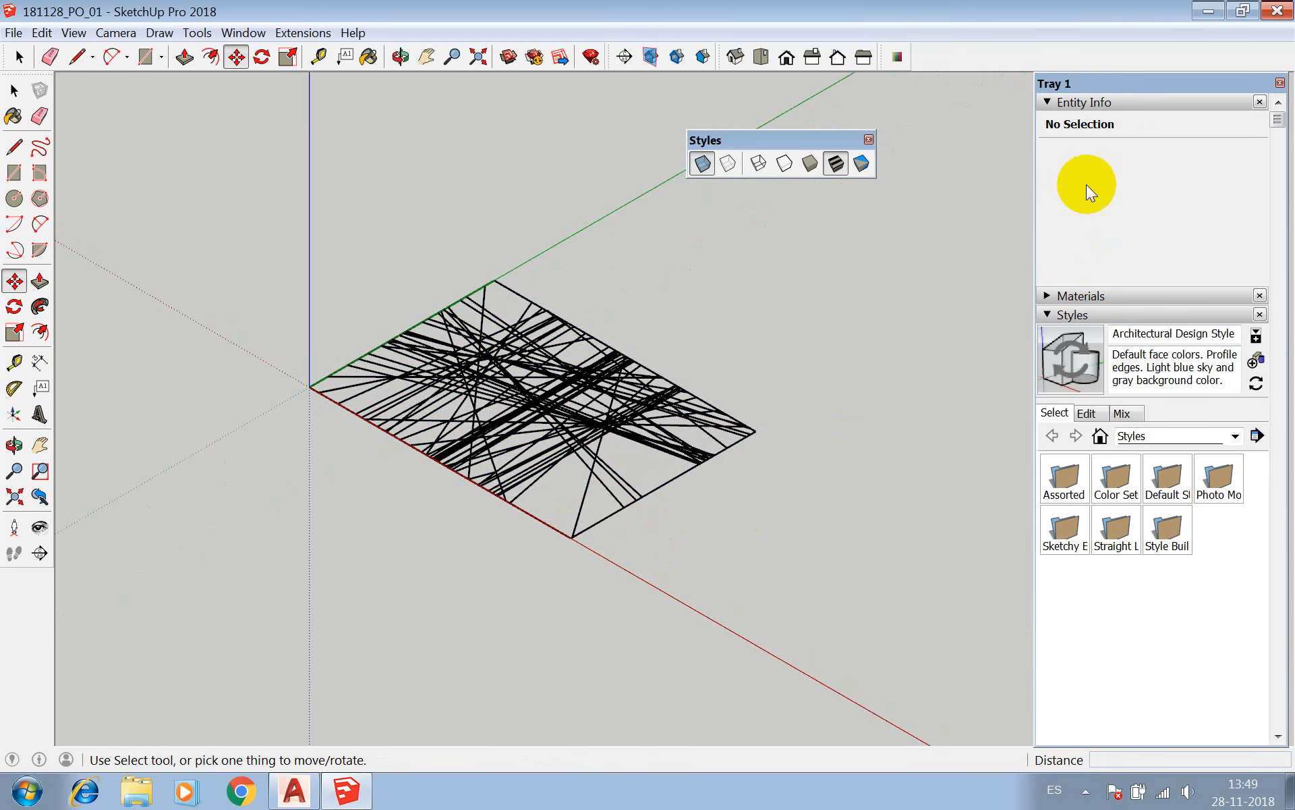
# Collapse Entity Info and remove Materials from Tray 1.
pyautogui.click(1056, 103)
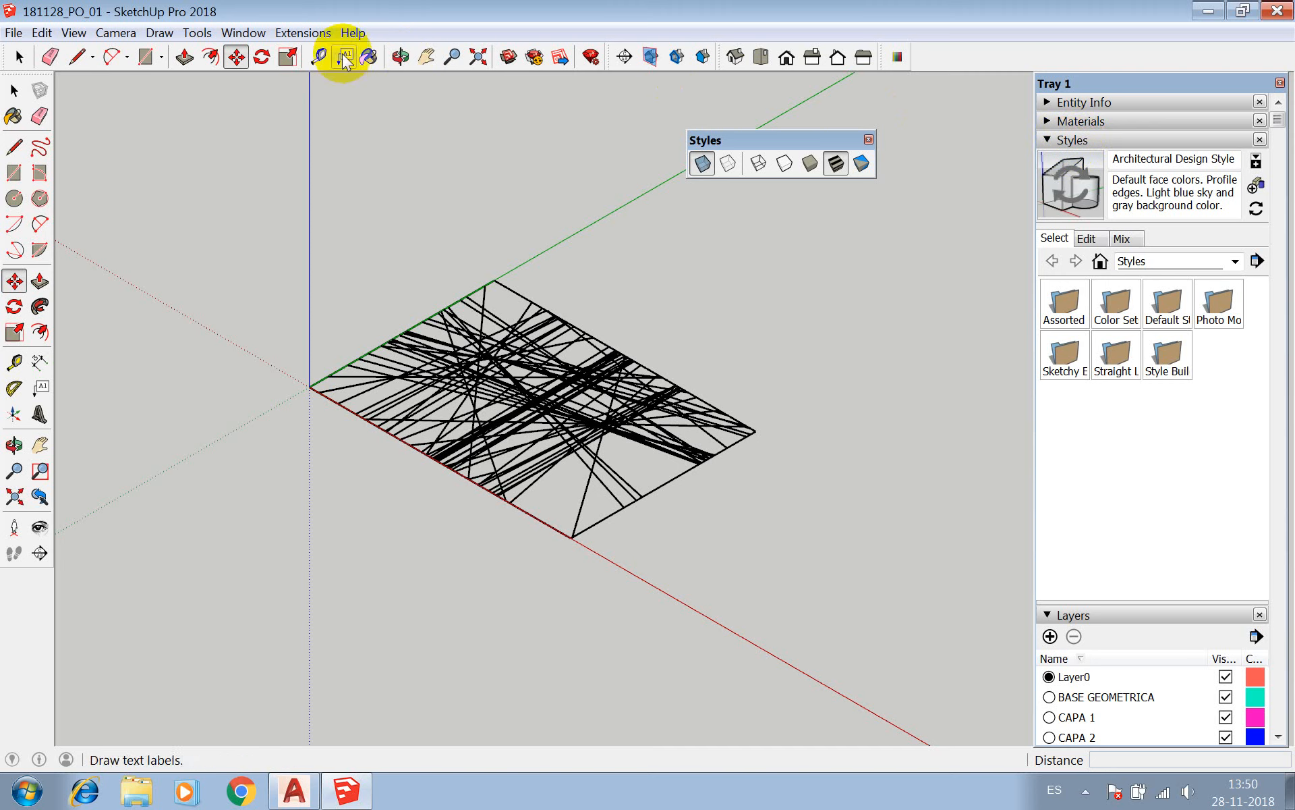
pyautogui.click(238, 34)
pyautogui.moveTo(271, 68)
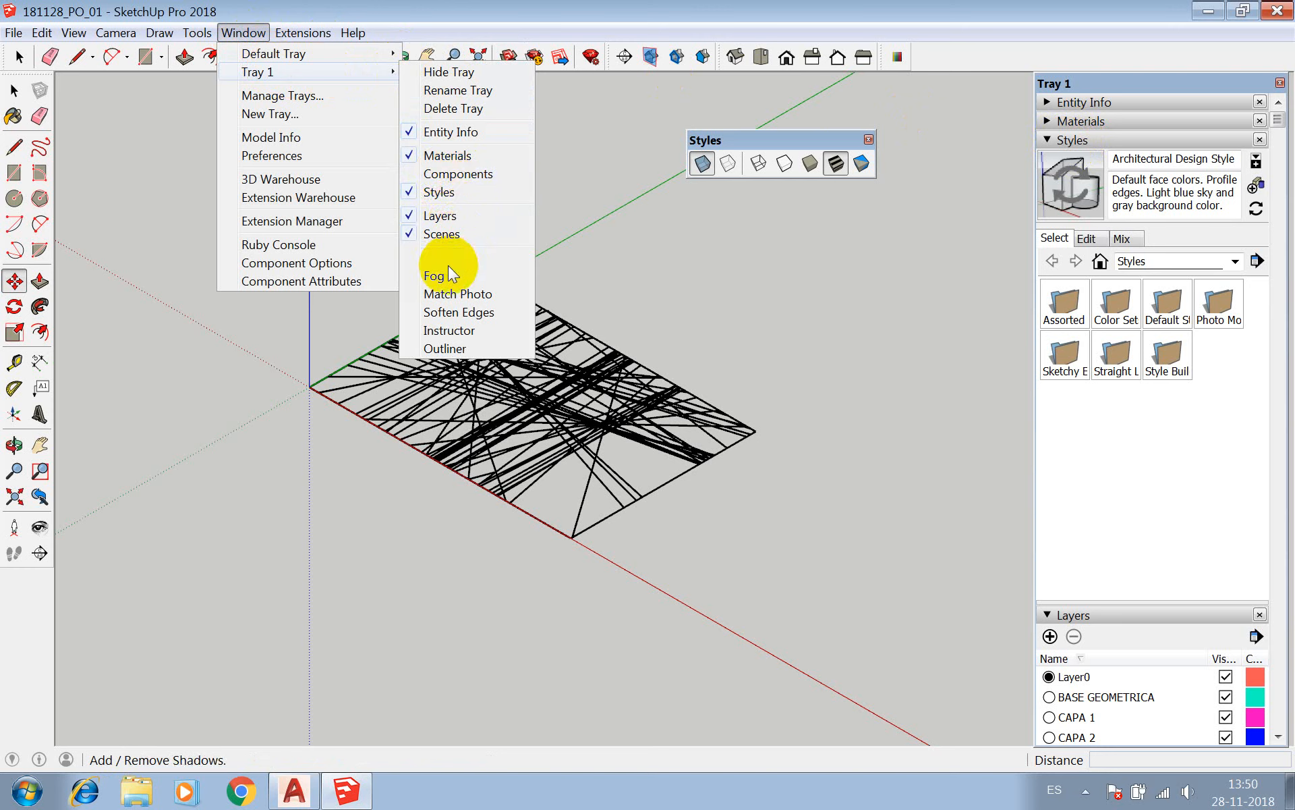
pyautogui.click(427, 260)
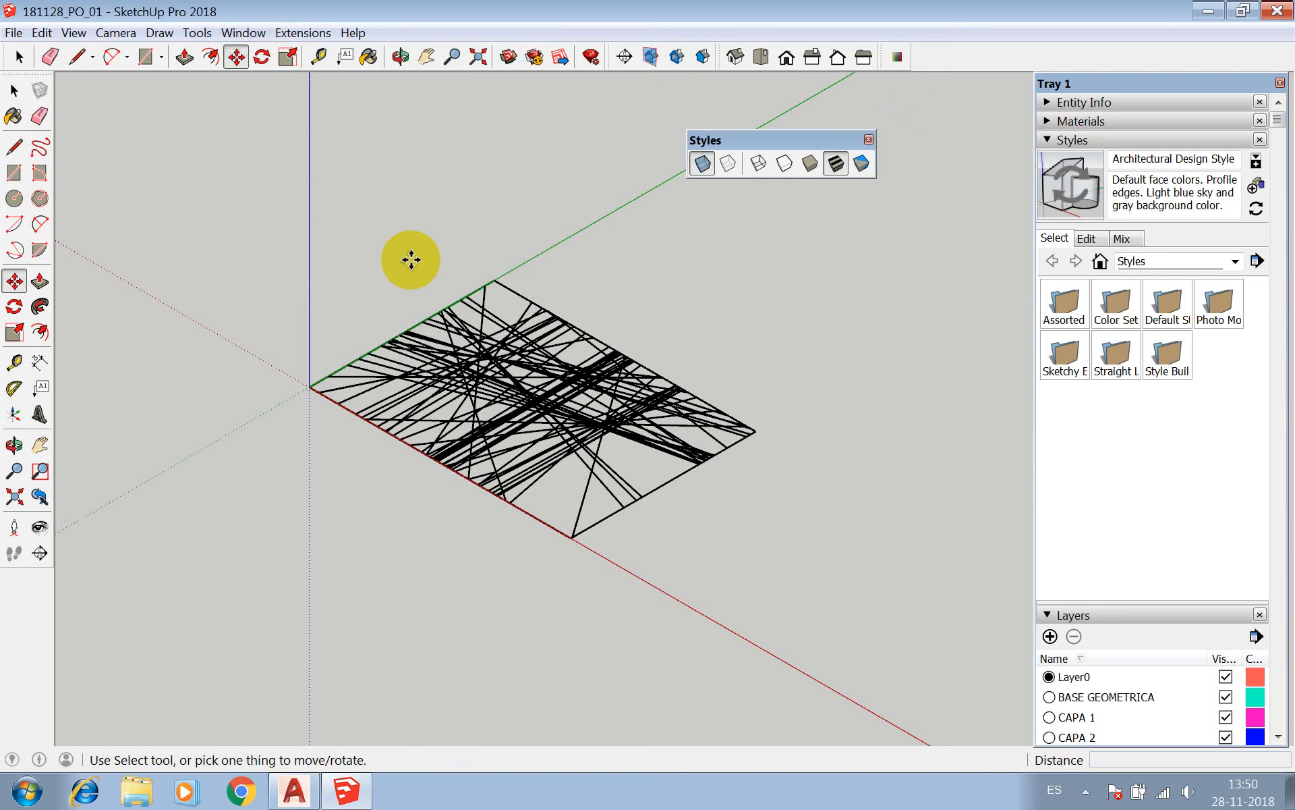
pyautogui.click(221, 34)
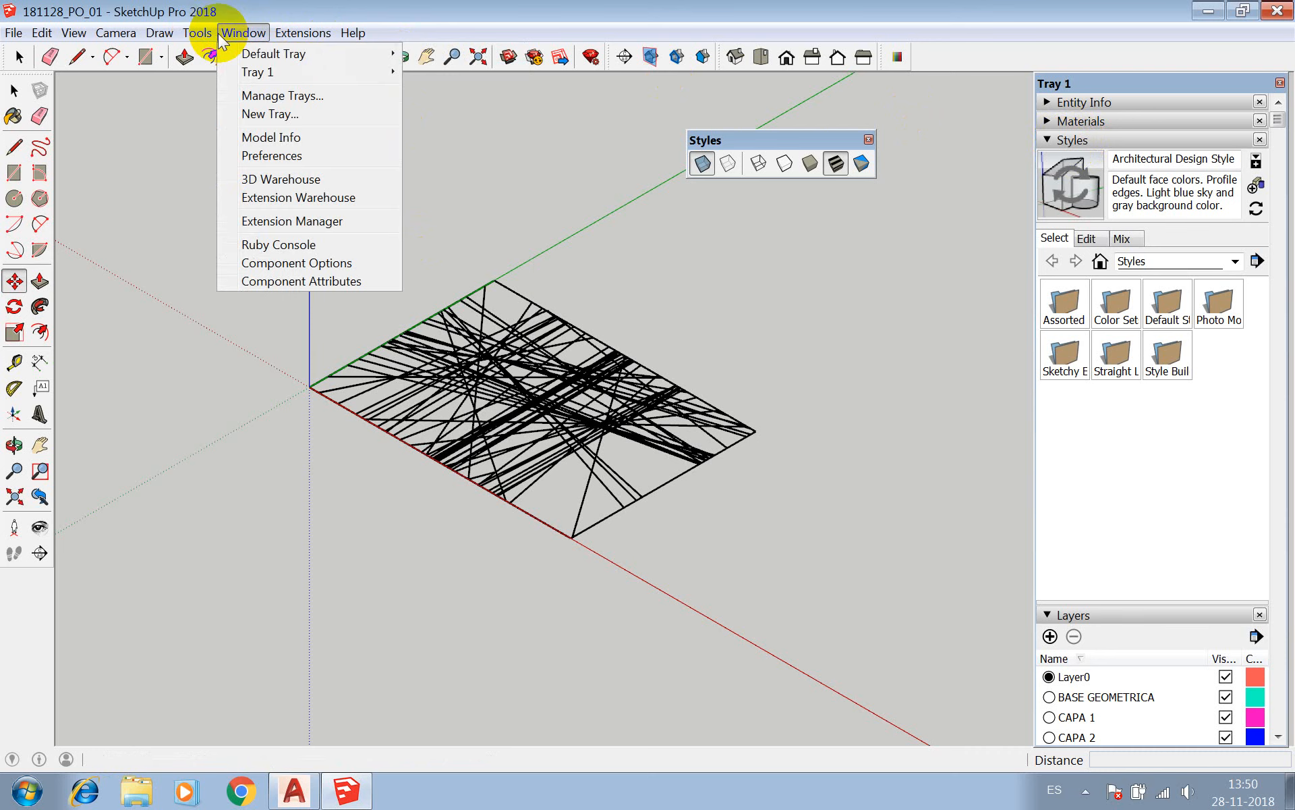
pyautogui.moveTo(312, 73)
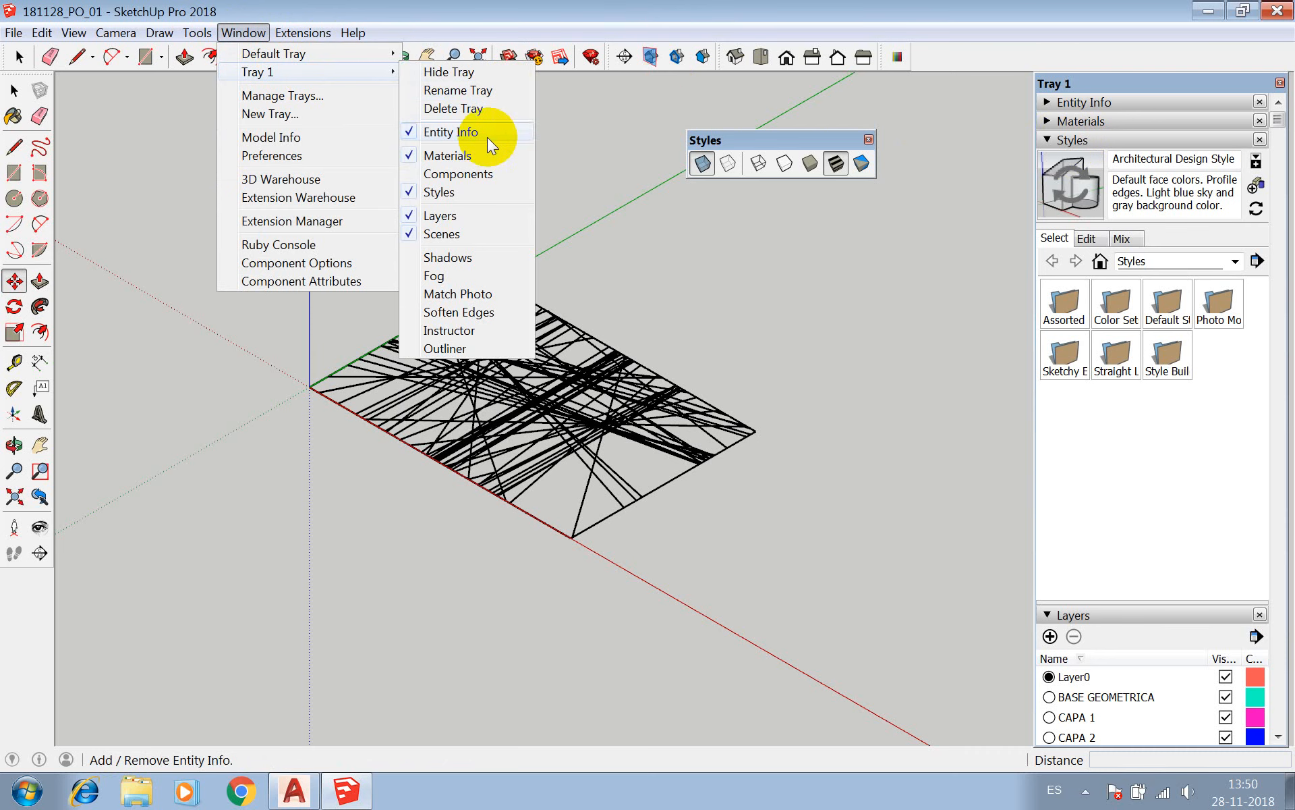
pyautogui.click(411, 157)
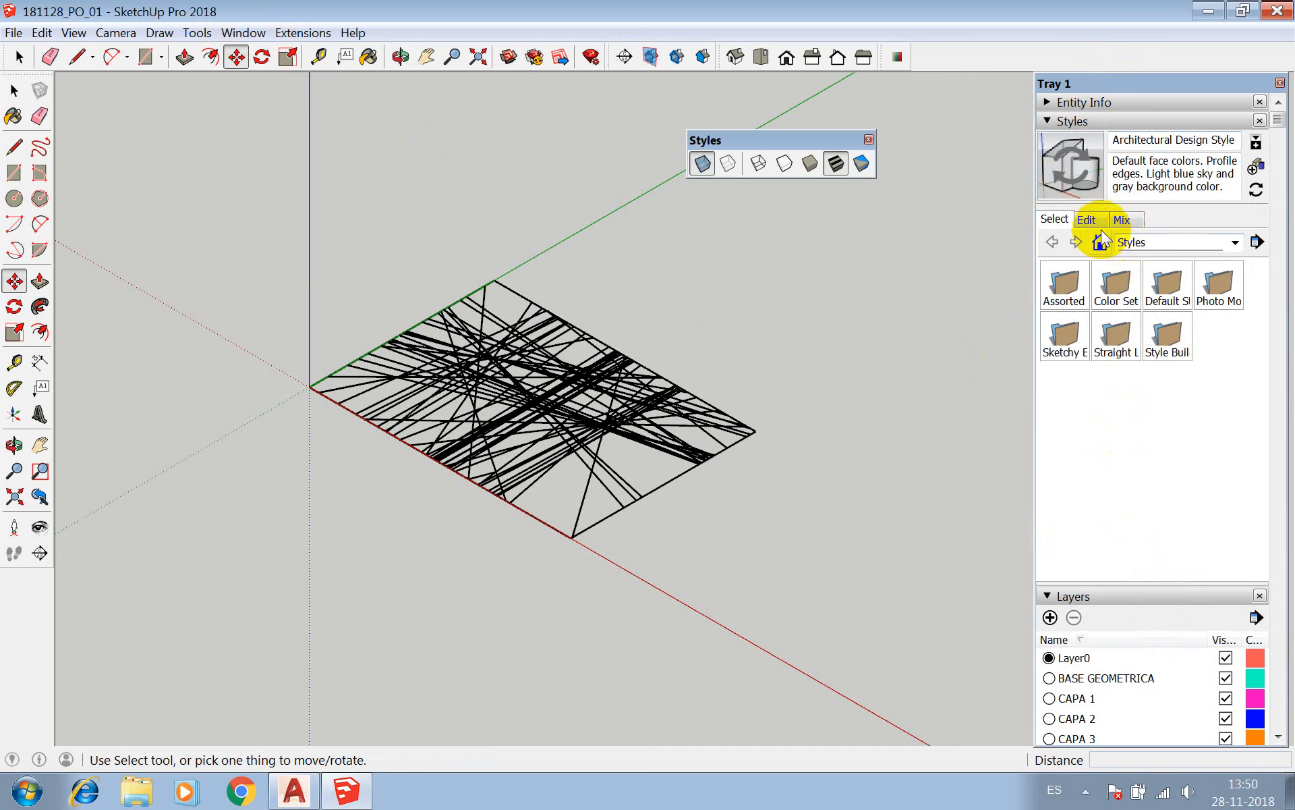
# Enable Endpoints and Extension in the style's edge settings and inspect their effect on the drawing's lines up close.
pyautogui.click(1086, 220)
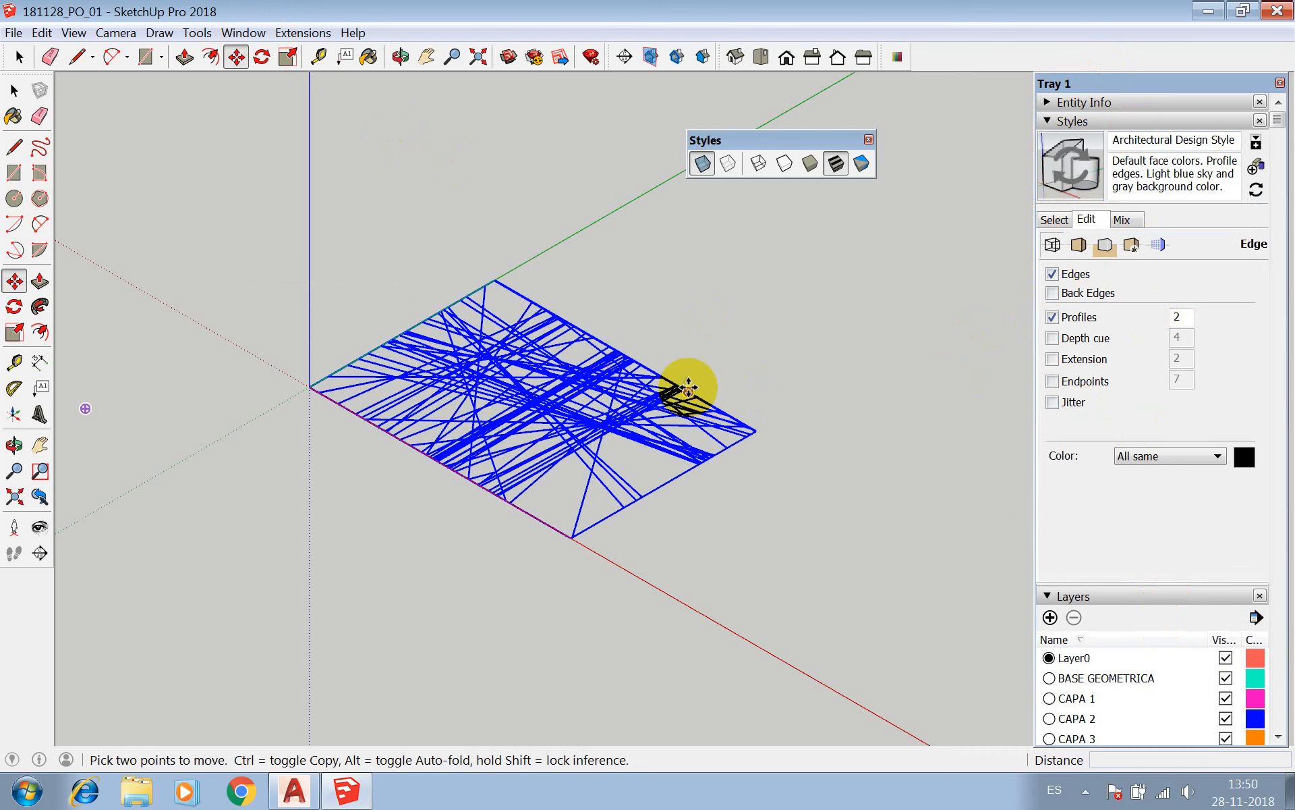
pyautogui.click(1054, 382)
pyautogui.click(1053, 359)
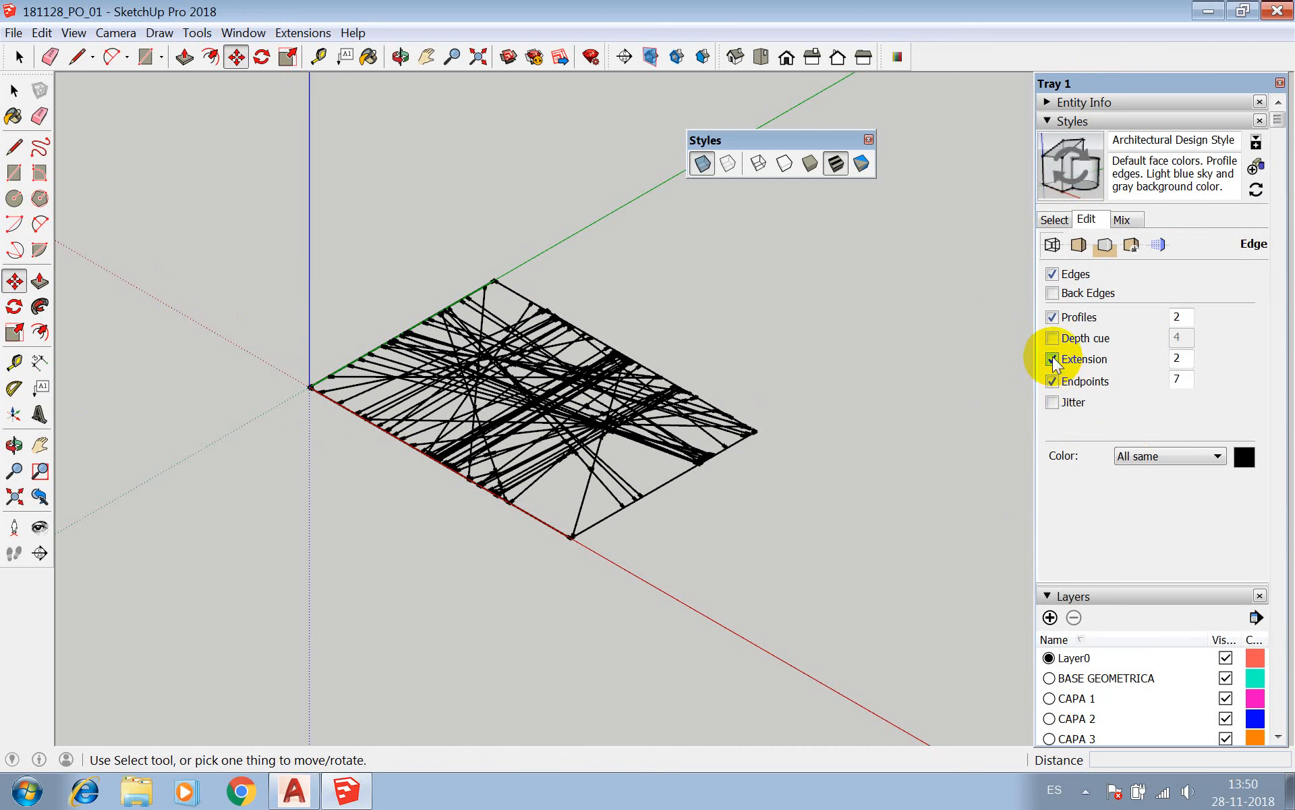
pyautogui.scroll(-3, 576, 320)
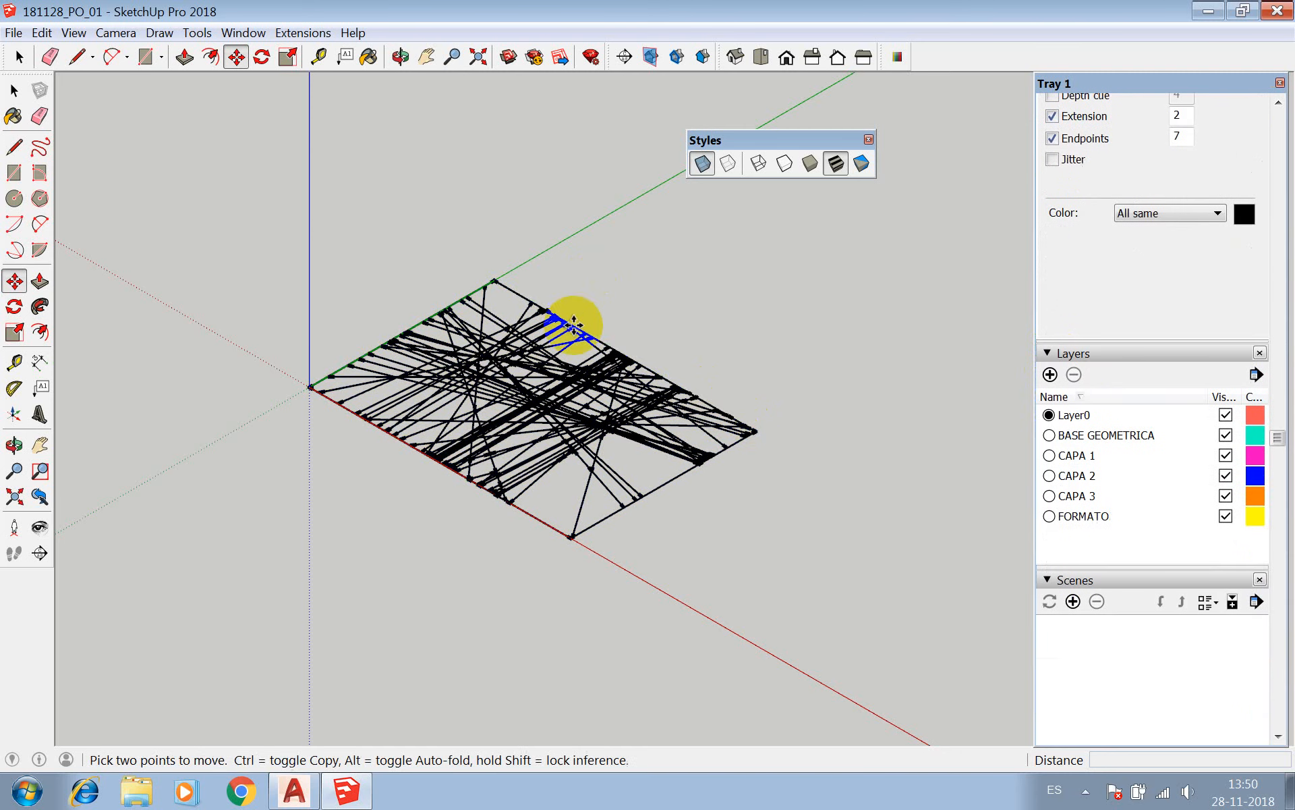
pyautogui.scroll(1, 584, 282)
pyautogui.scroll(4, 549, 405)
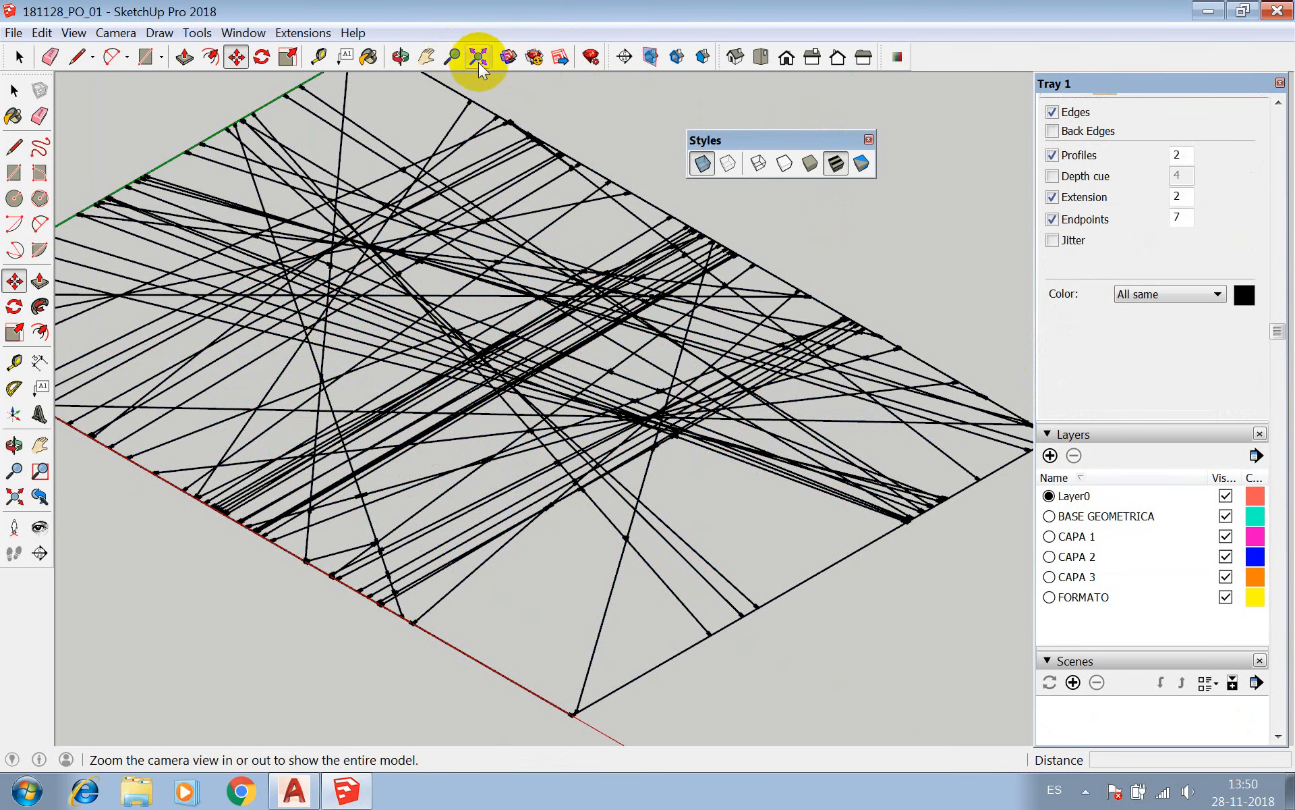
pyautogui.click(400, 56)
pyautogui.moveTo(418, 93); pyautogui.dragTo(642, 399)
pyautogui.moveTo(703, 237); pyautogui.dragTo(817, 334)
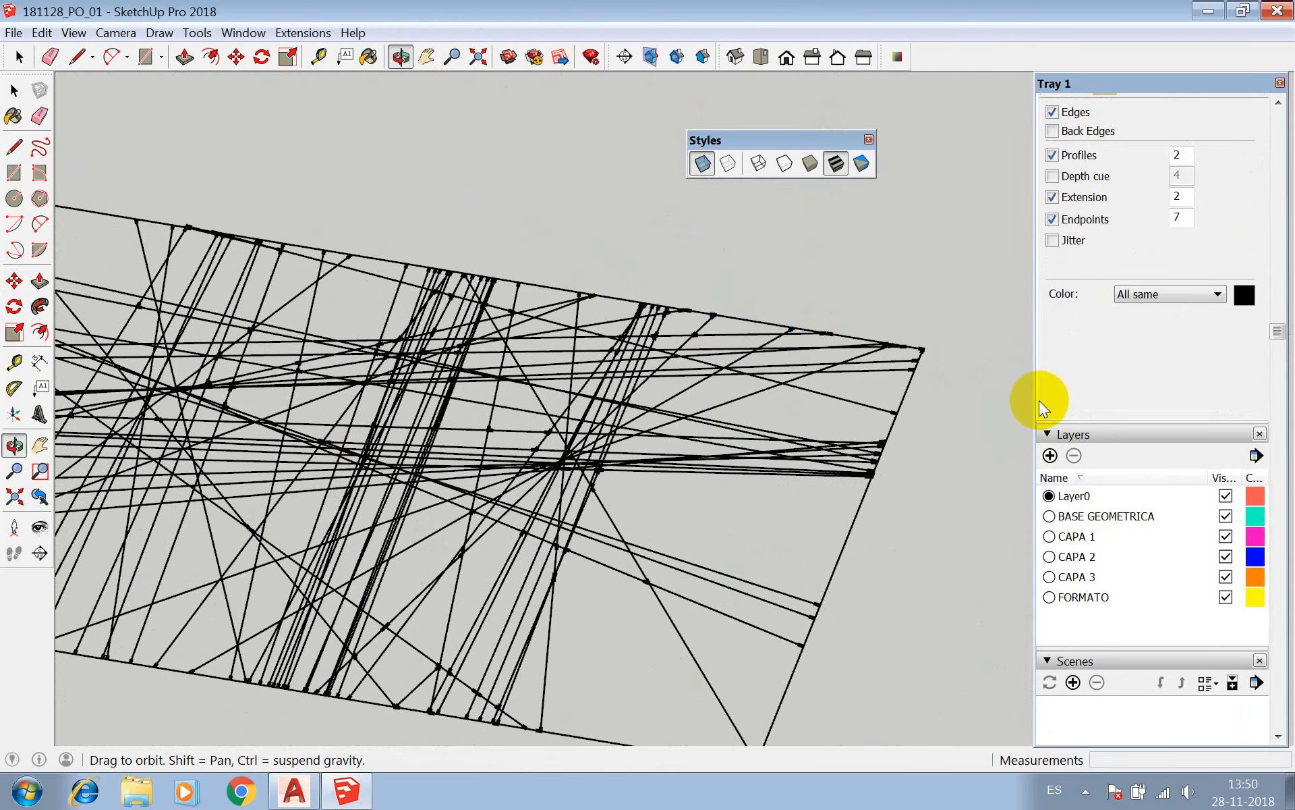
# Turn off Extension, Endpoints and Profiles in the style's edge settings.
pyautogui.click(1052, 197)
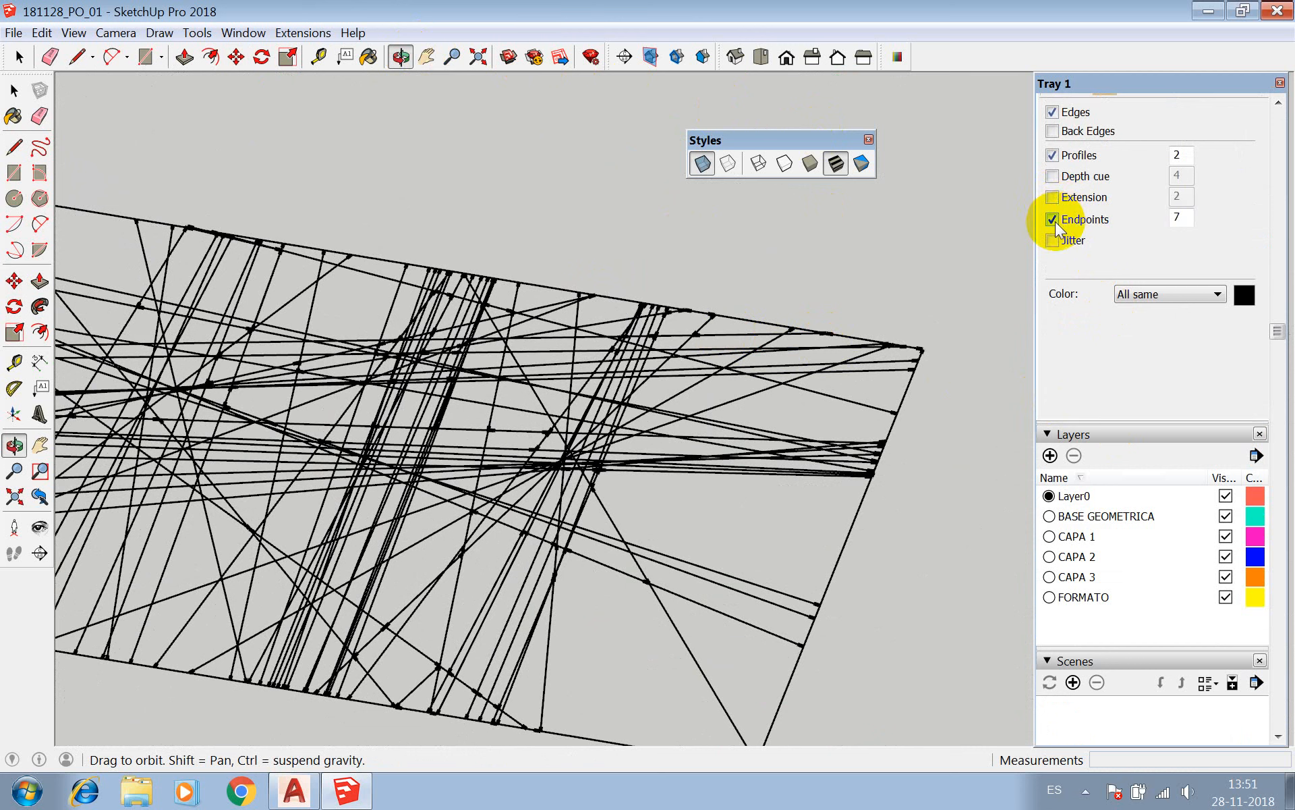
pyautogui.click(1052, 220)
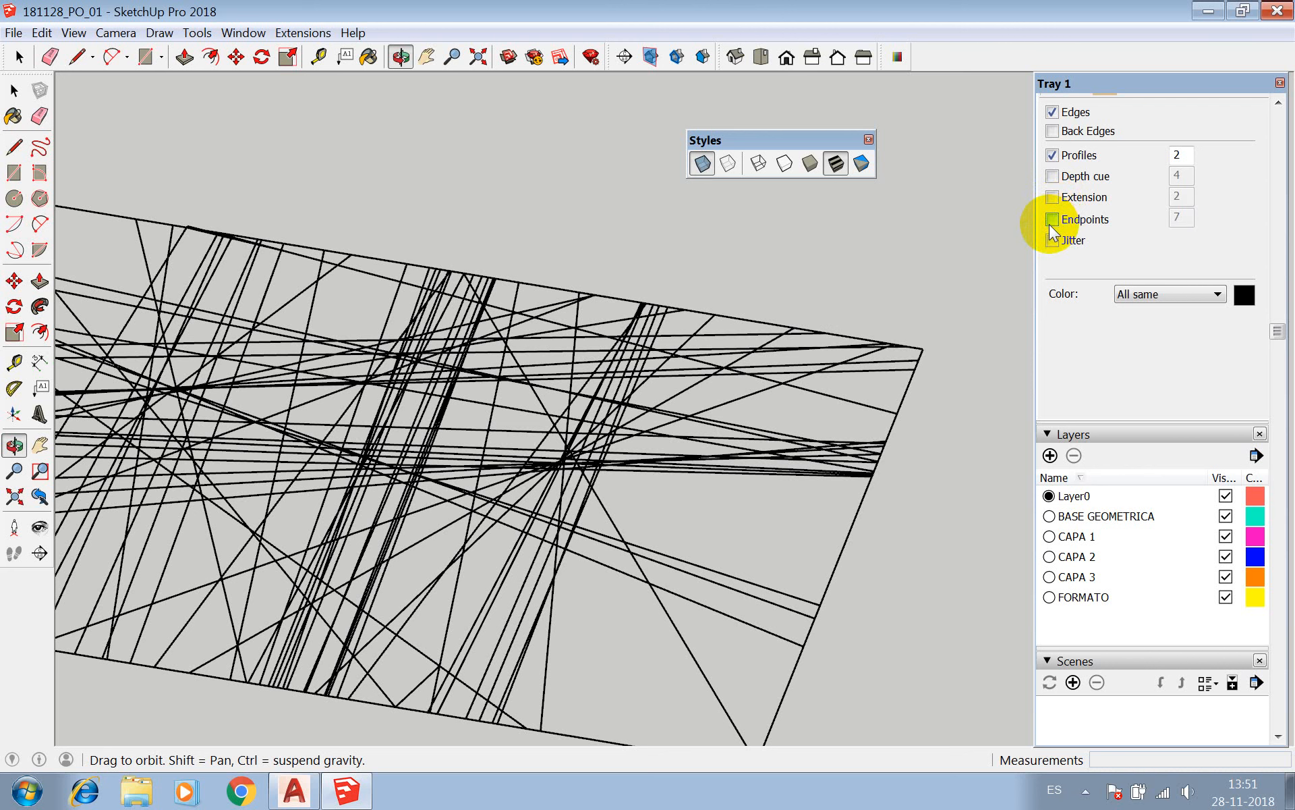
pyautogui.scroll(-4, 1052, 224)
pyautogui.scroll(4, 1052, 225)
pyautogui.scroll(2, 1052, 224)
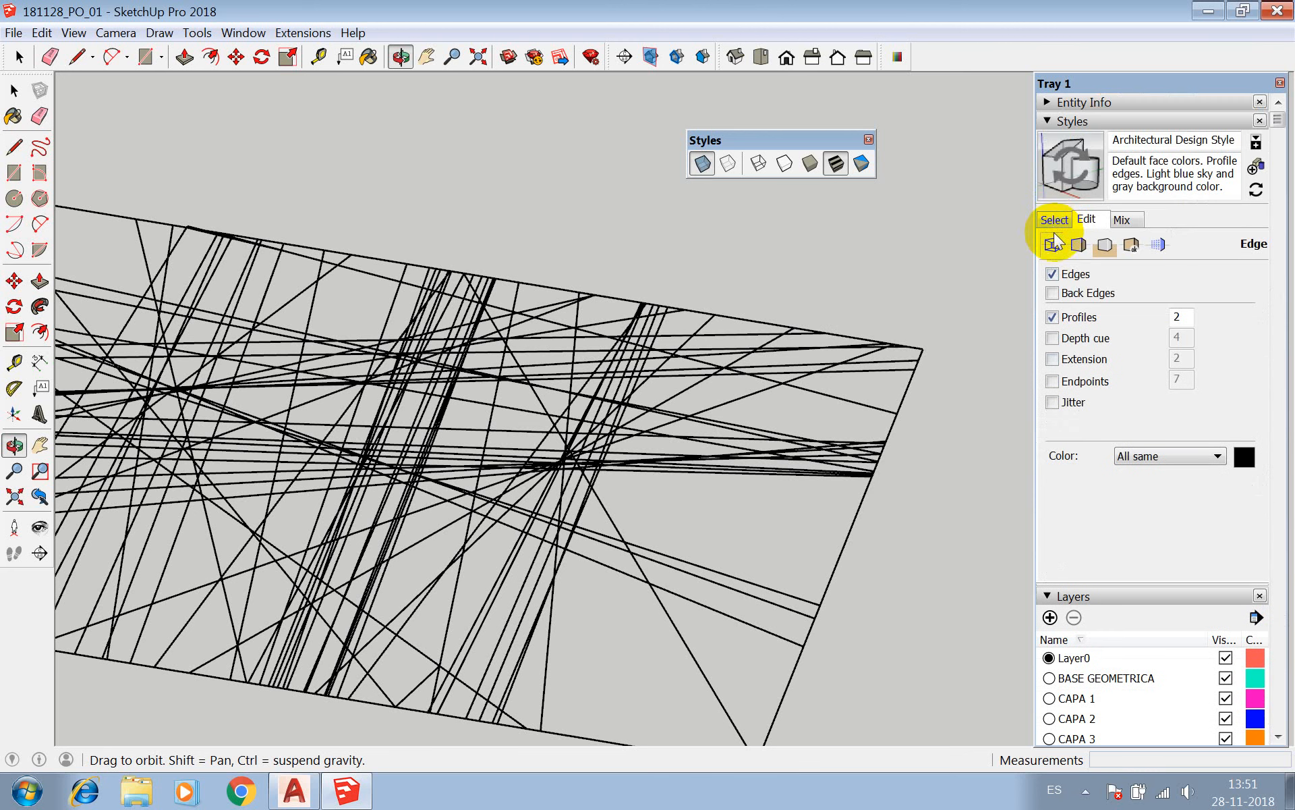
pyautogui.click(1053, 317)
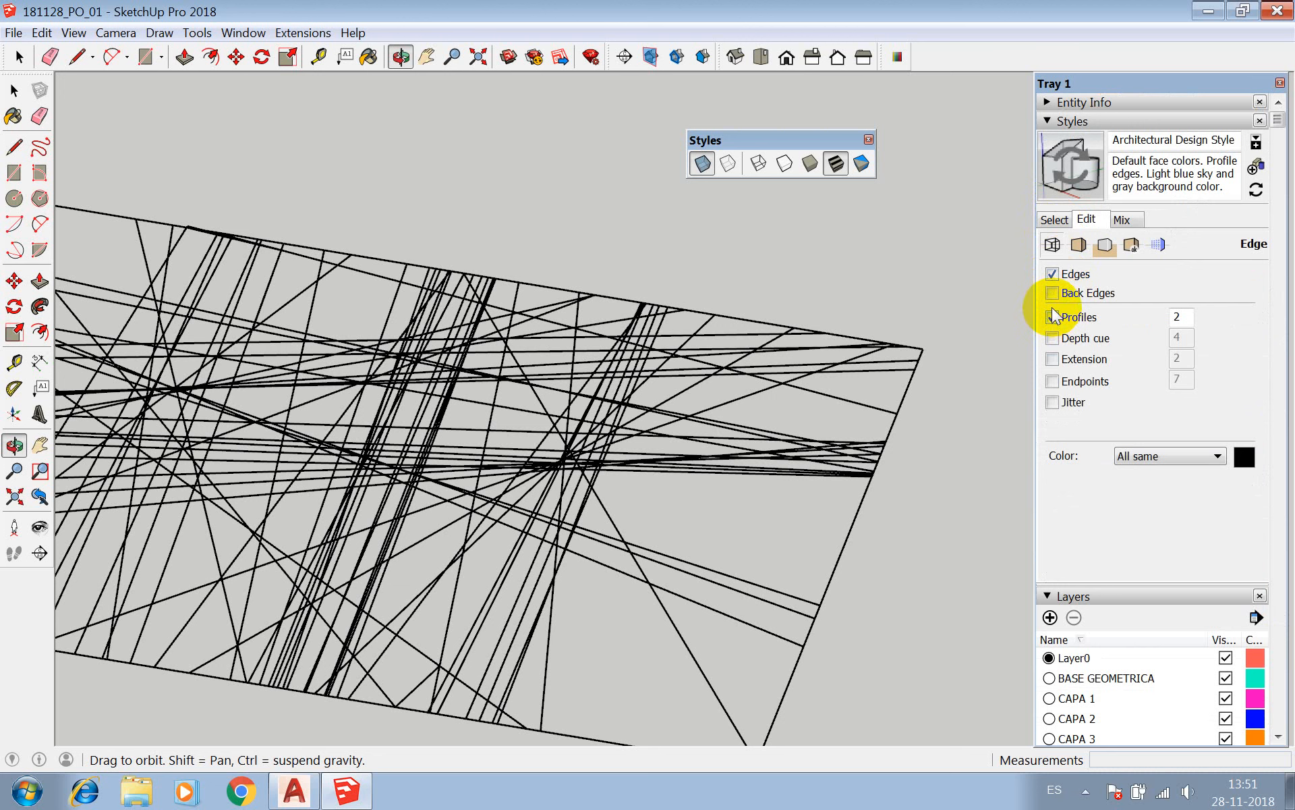
pyautogui.click(1054, 317)
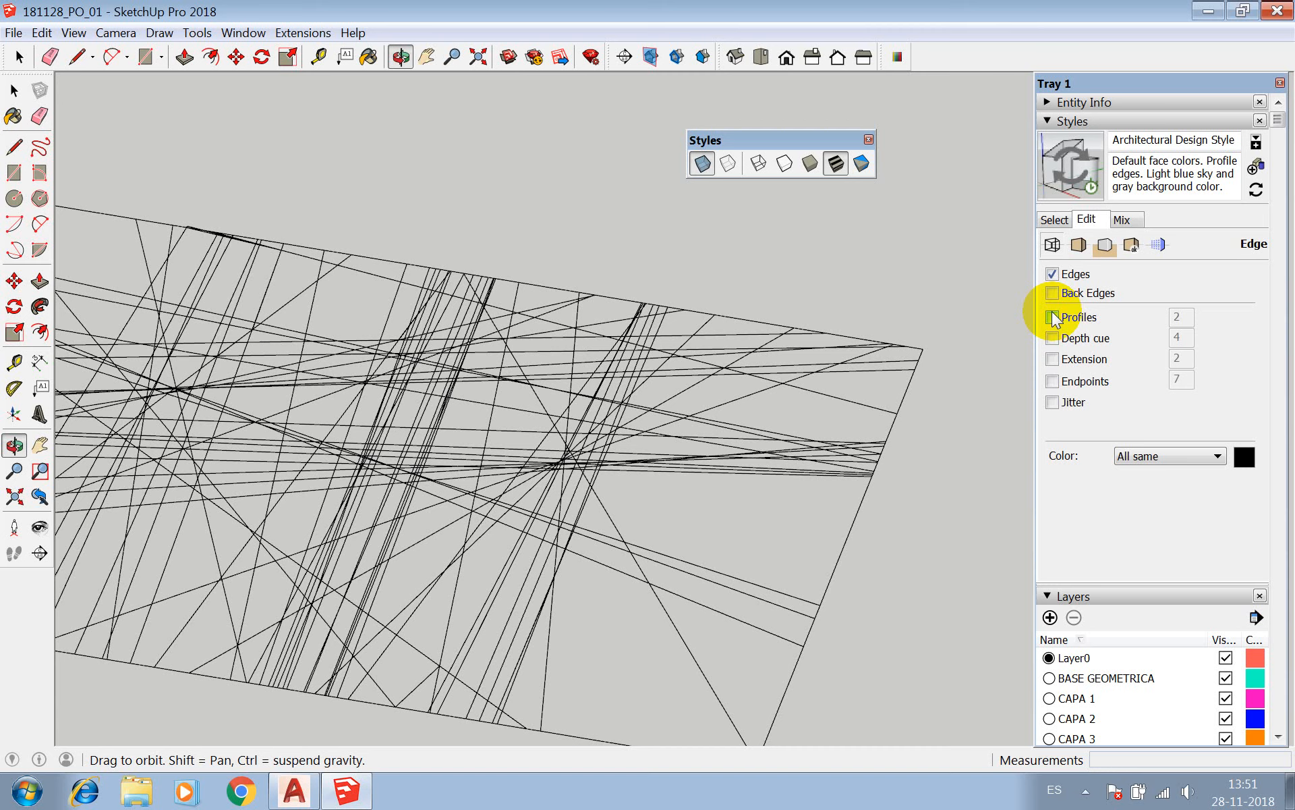
# Toggle the display of Edges off and on again, and review the style's Face and Background settings.
pyautogui.click(1052, 274)
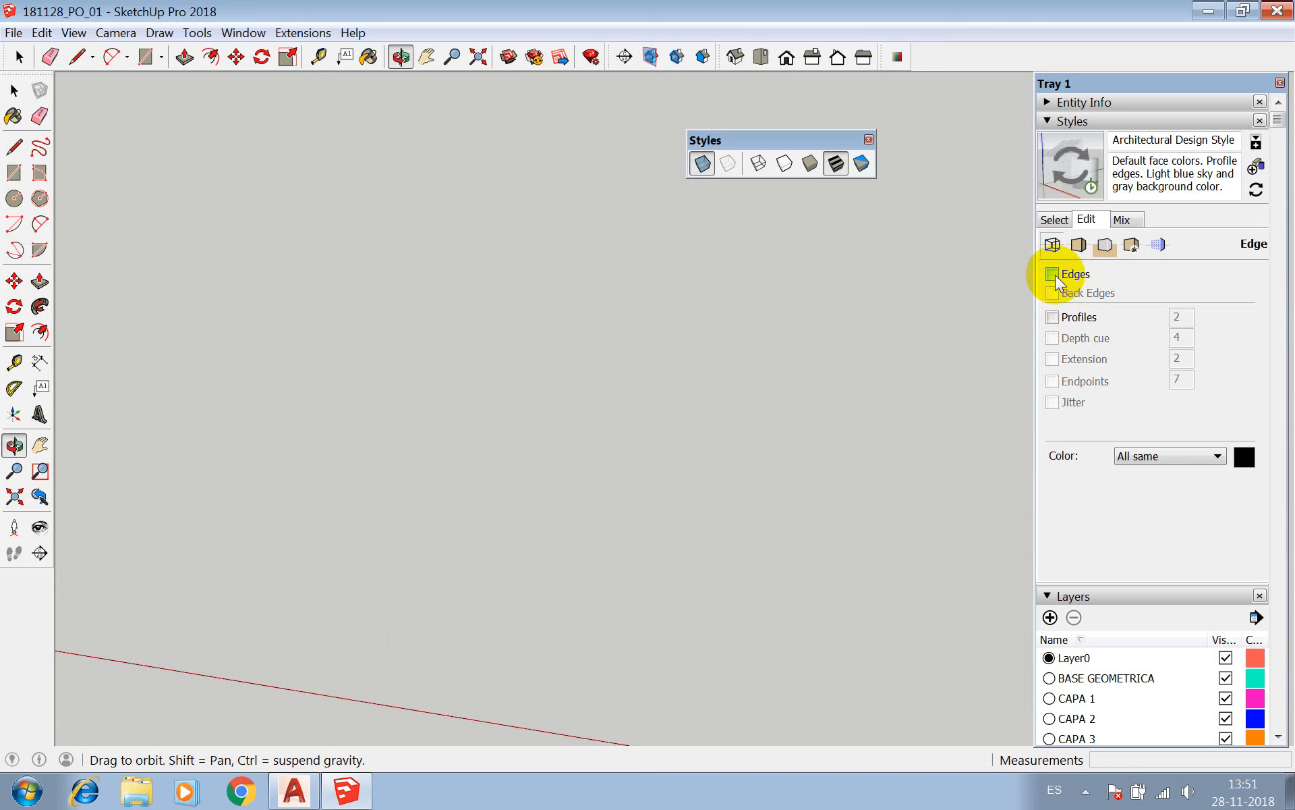
pyautogui.click(1053, 274)
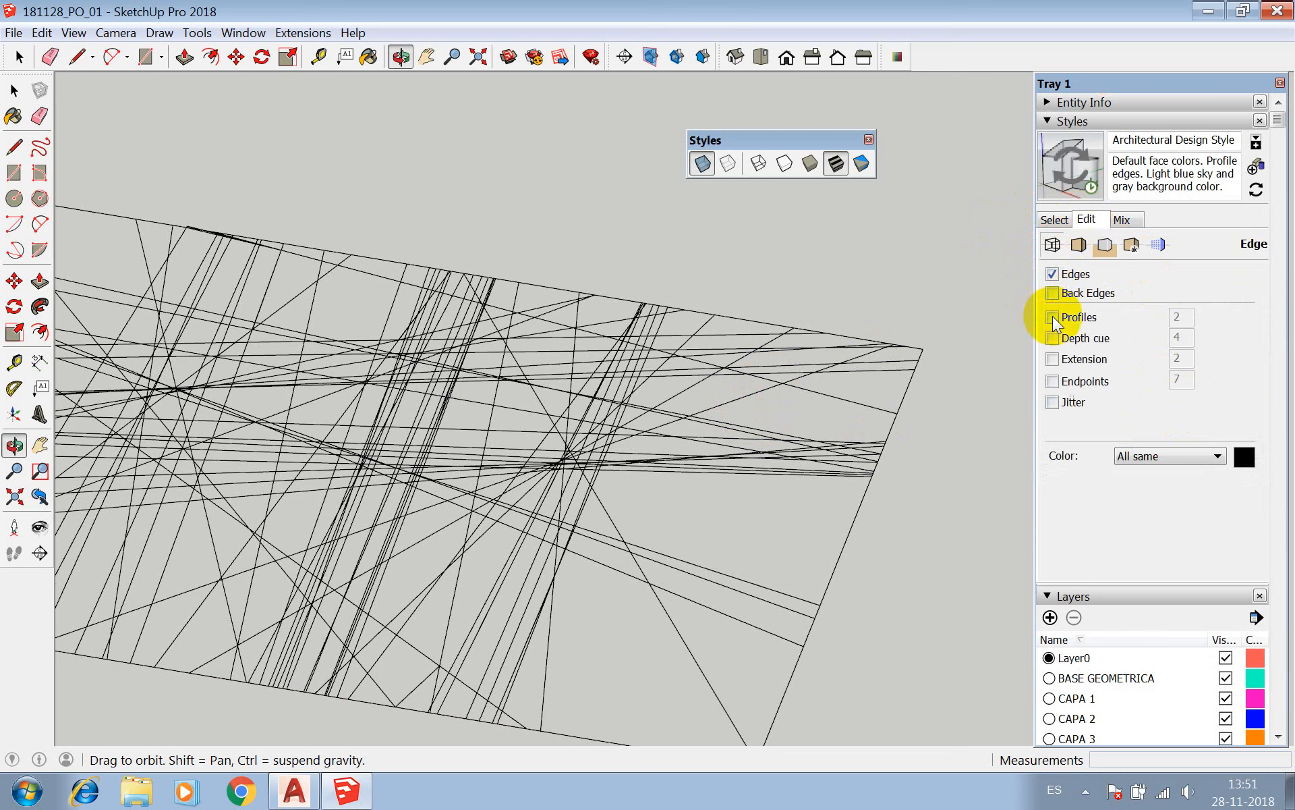
pyautogui.click(1079, 244)
pyautogui.click(1105, 245)
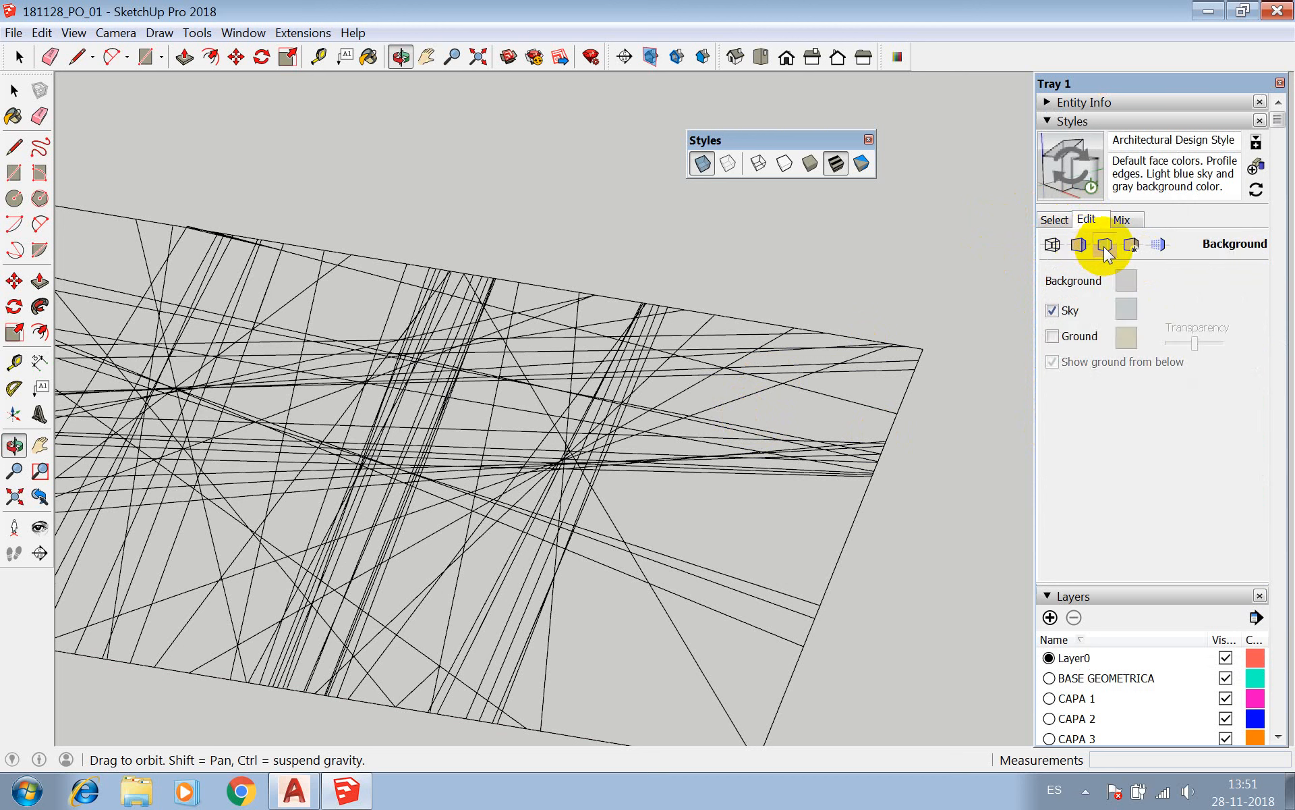
pyautogui.click(1051, 245)
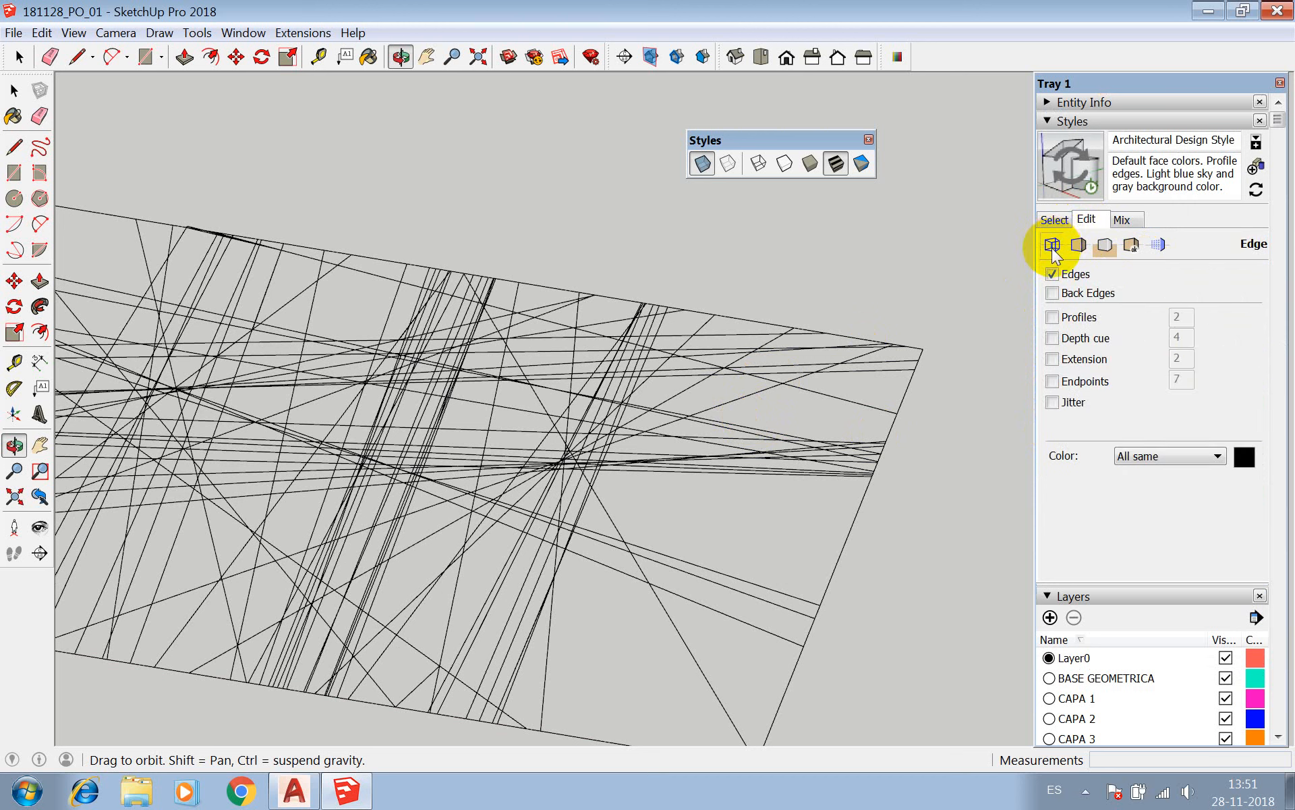
pyautogui.click(1078, 246)
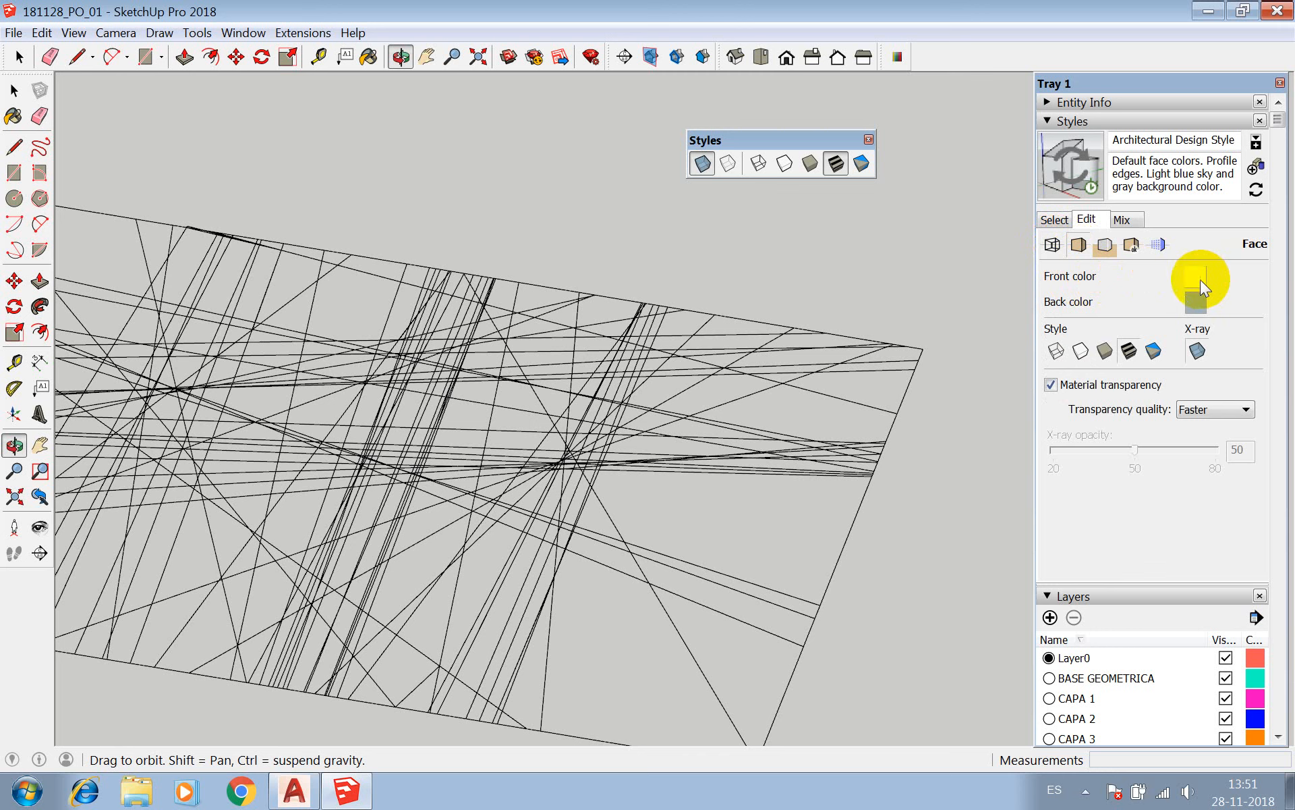
pyautogui.click(1108, 244)
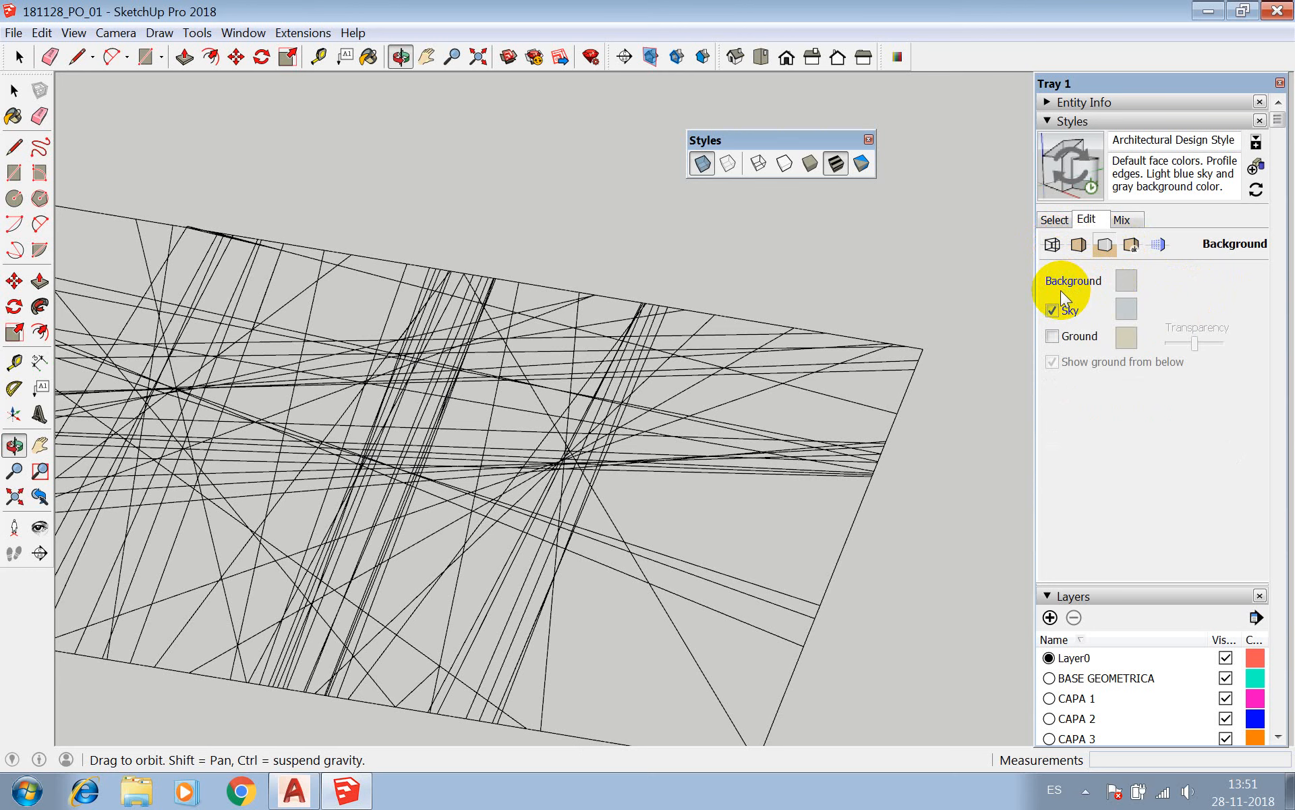
# Switch the camera from parallel projection to Perspective and orbit to a low view of the drawing with the horizon in sight.
pyautogui.scroll(-3, 537, 430)
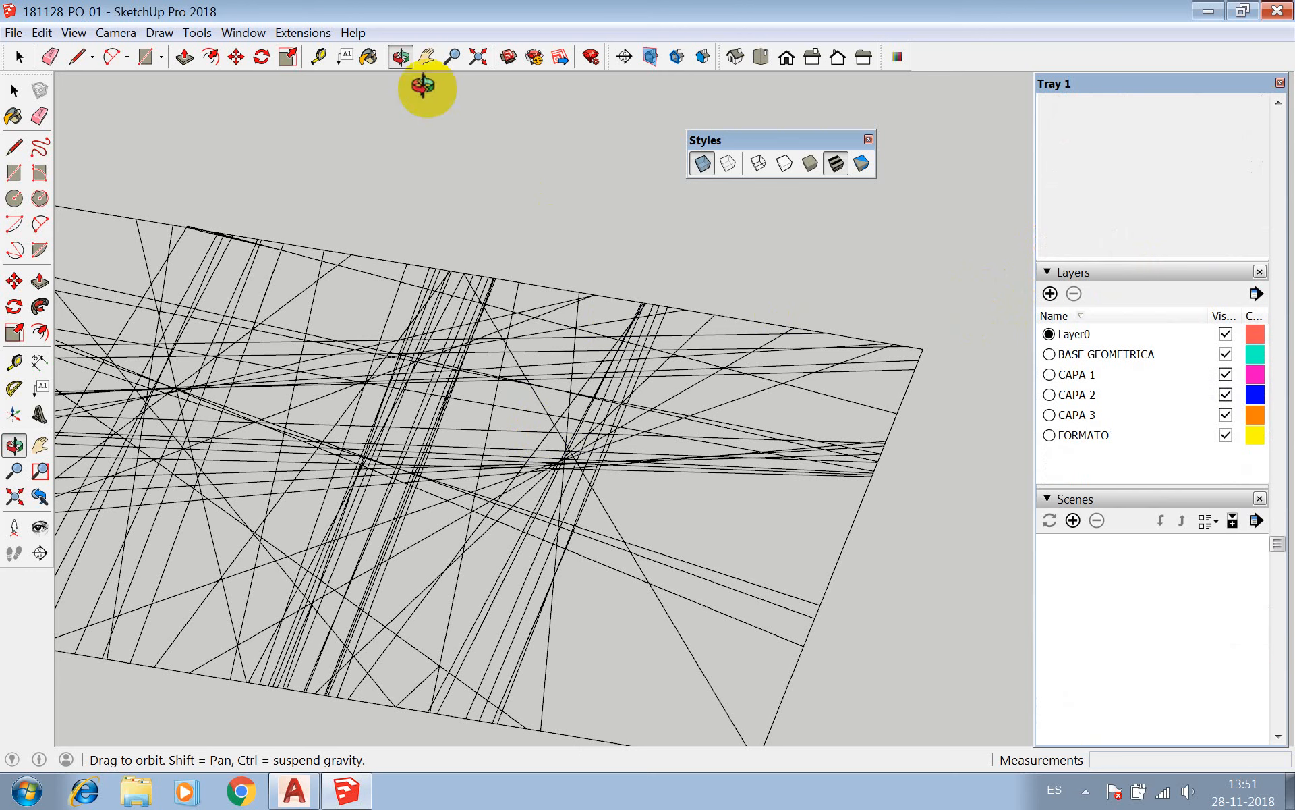
pyautogui.click(128, 34)
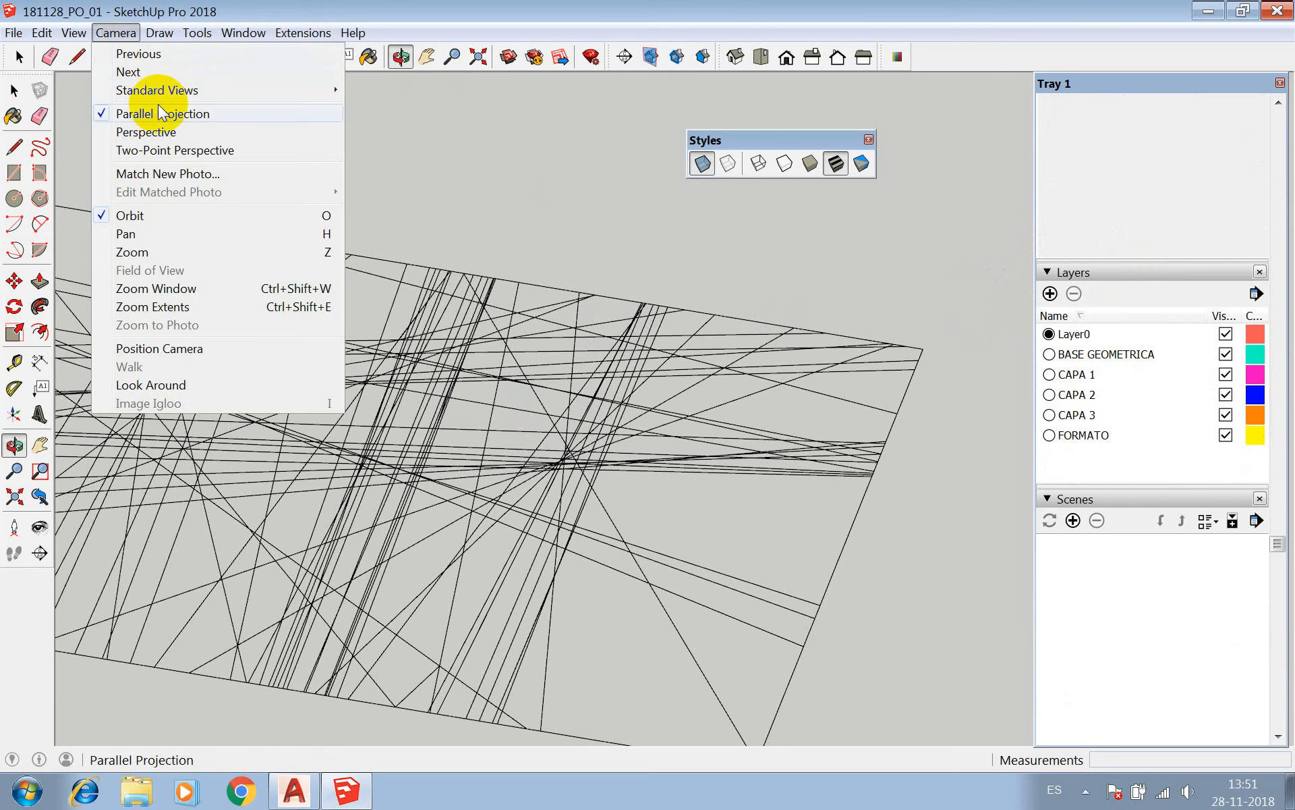
pyautogui.click(146, 132)
pyautogui.moveTo(589, 374); pyautogui.dragTo(593, 232)
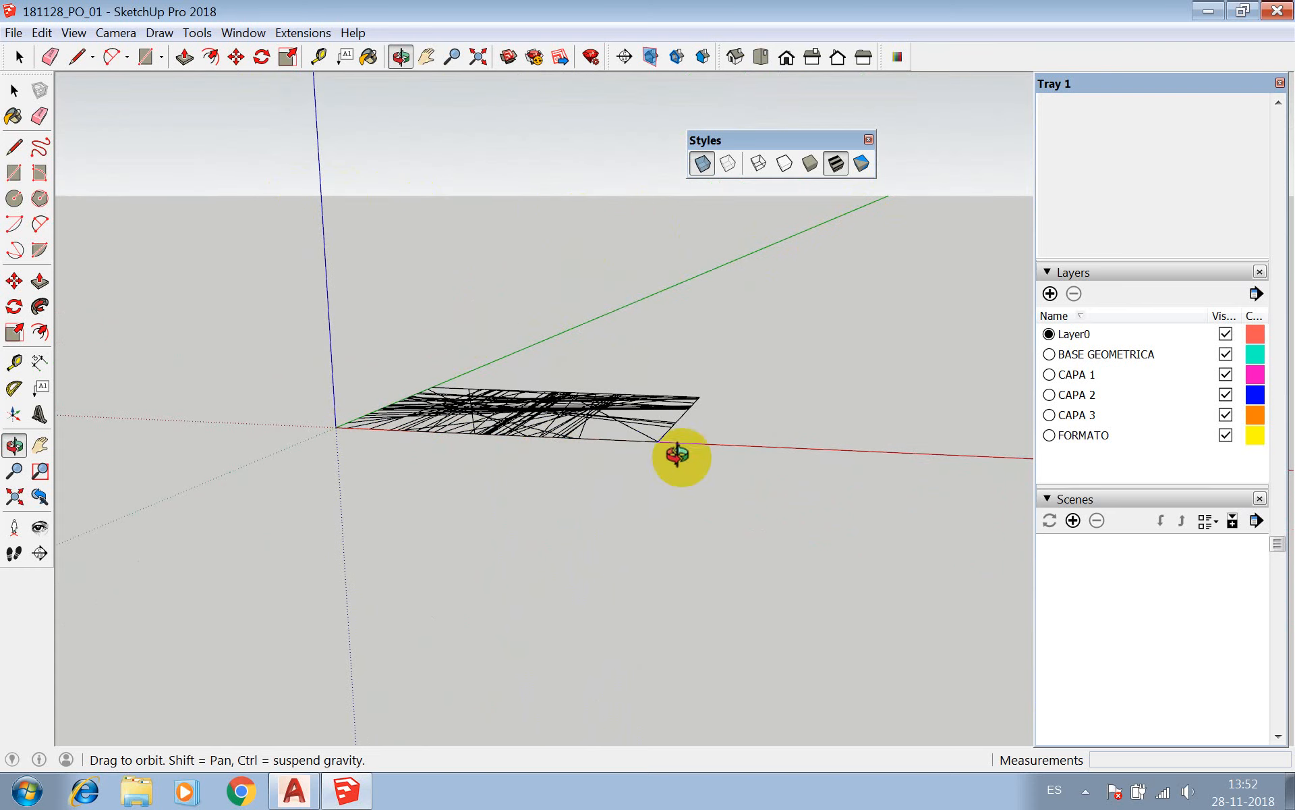
# Toggle the style's Sky off and back on to compare the horizon behind the drawing.
pyautogui.moveTo(405, 398); pyautogui.dragTo(352, 249)
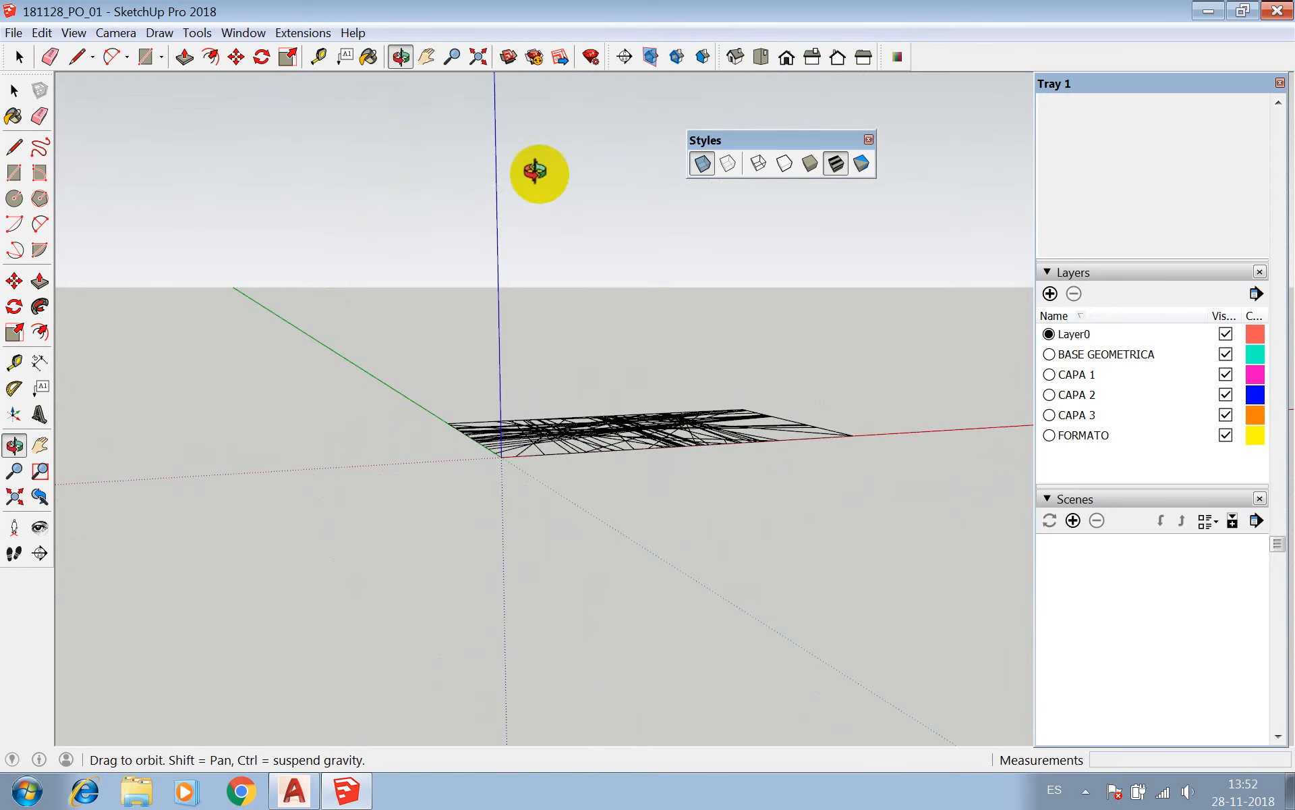
pyautogui.moveTo(726, 331); pyautogui.dragTo(607, 367)
pyautogui.scroll(3, 1125, 229)
pyautogui.scroll(3, 1126, 297)
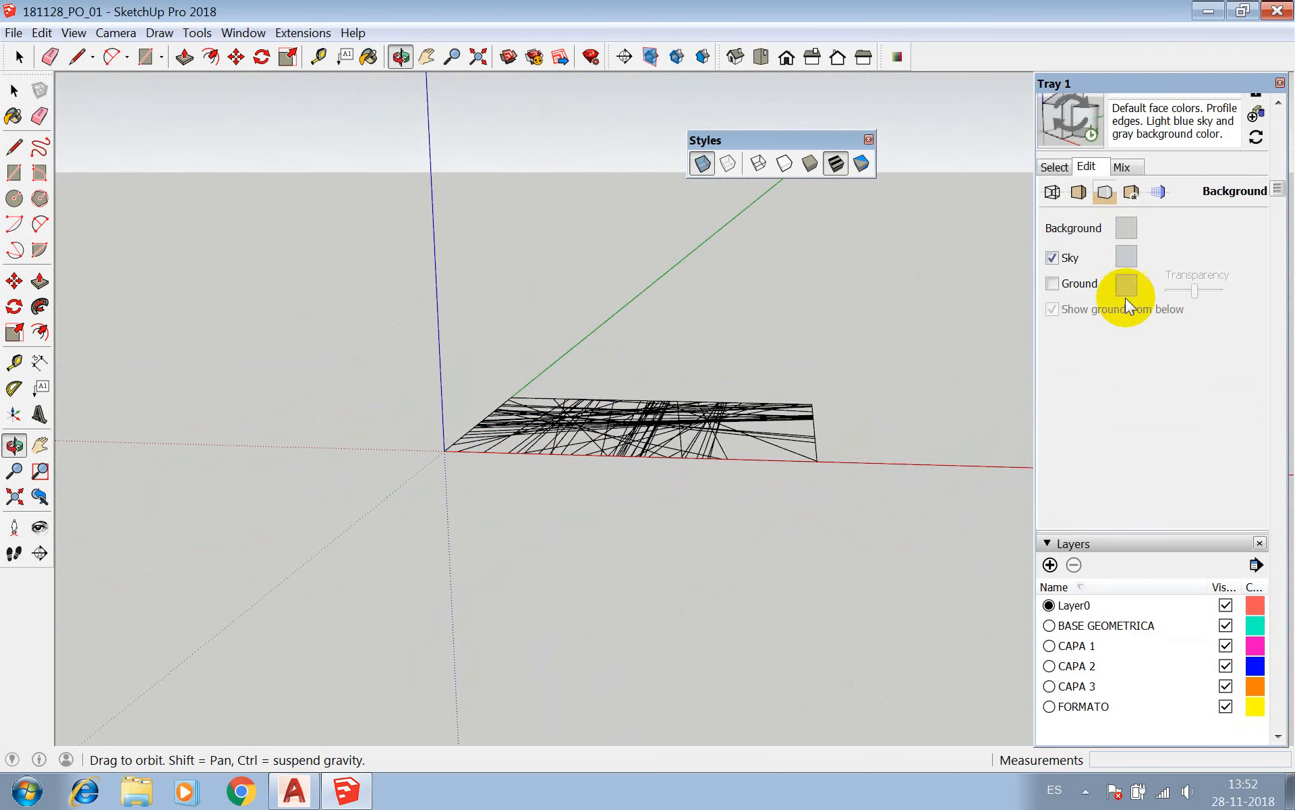
pyautogui.click(1054, 259)
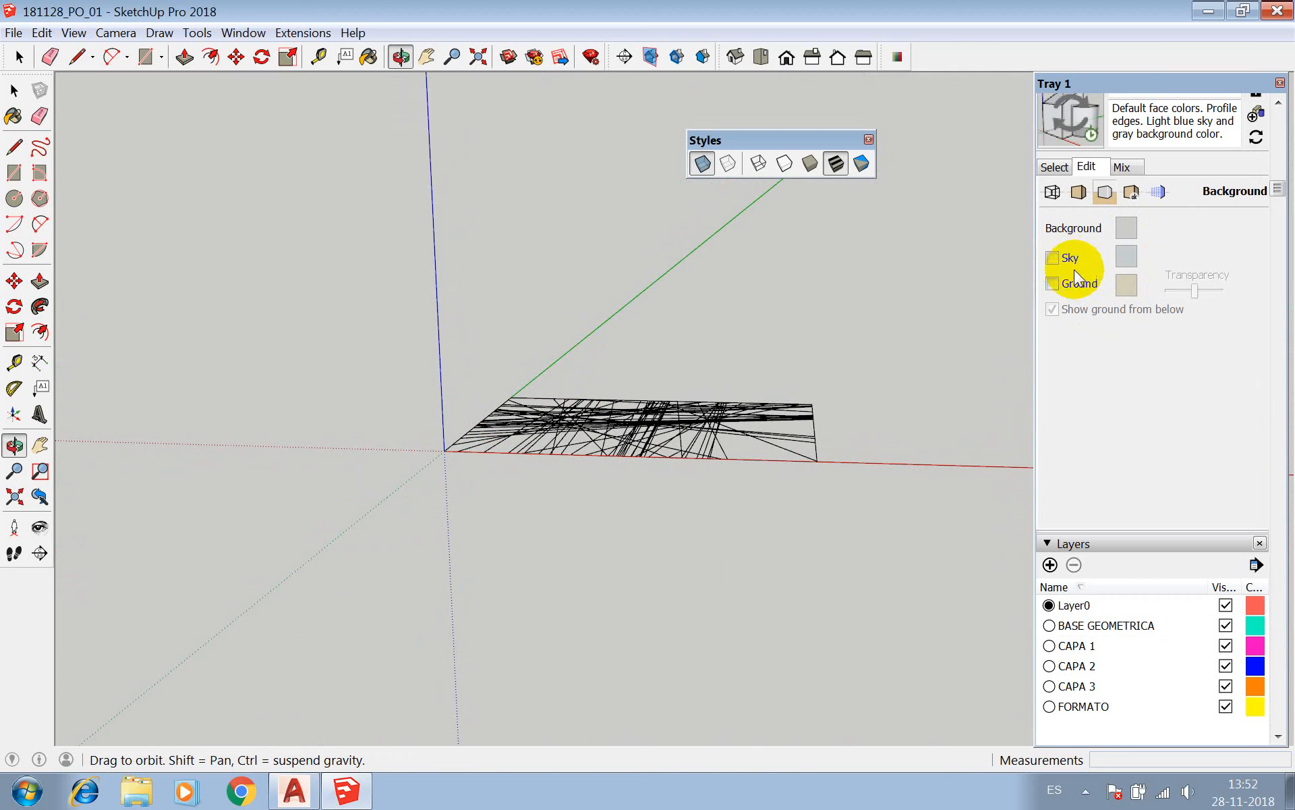
pyautogui.click(1053, 258)
# Lighten the style's Ground colour to a pale cream.
pyautogui.click(1125, 285)
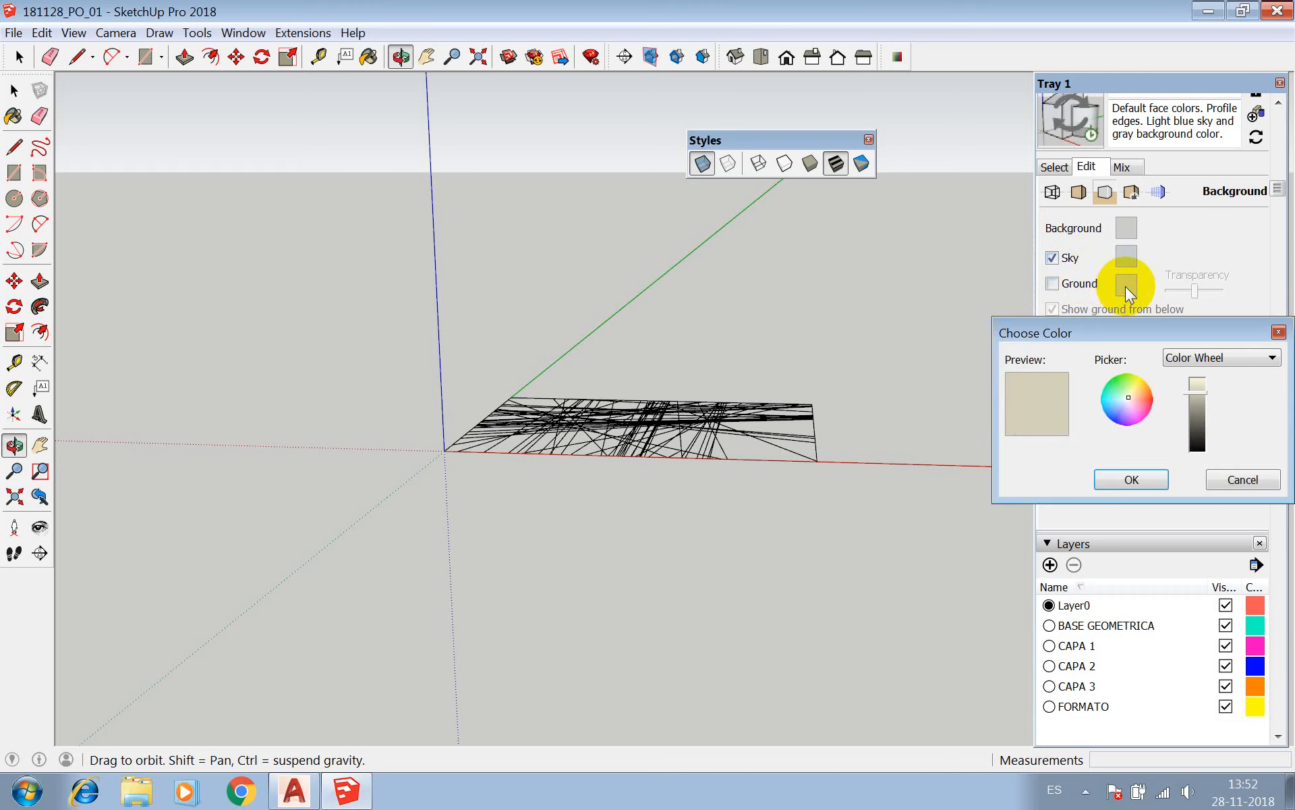
pyautogui.click(1197, 397)
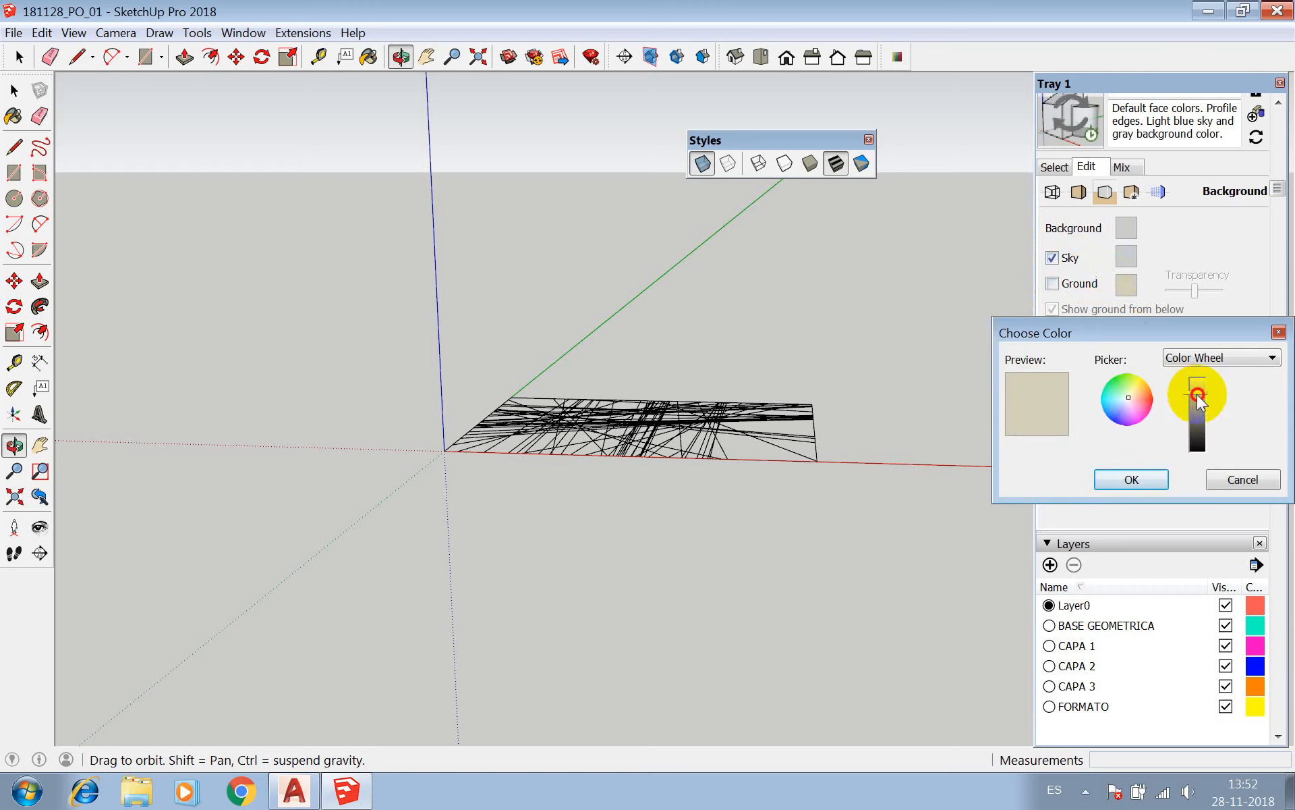
pyautogui.moveTo(1198, 398); pyautogui.dragTo(1196, 385)
pyautogui.click(1140, 477)
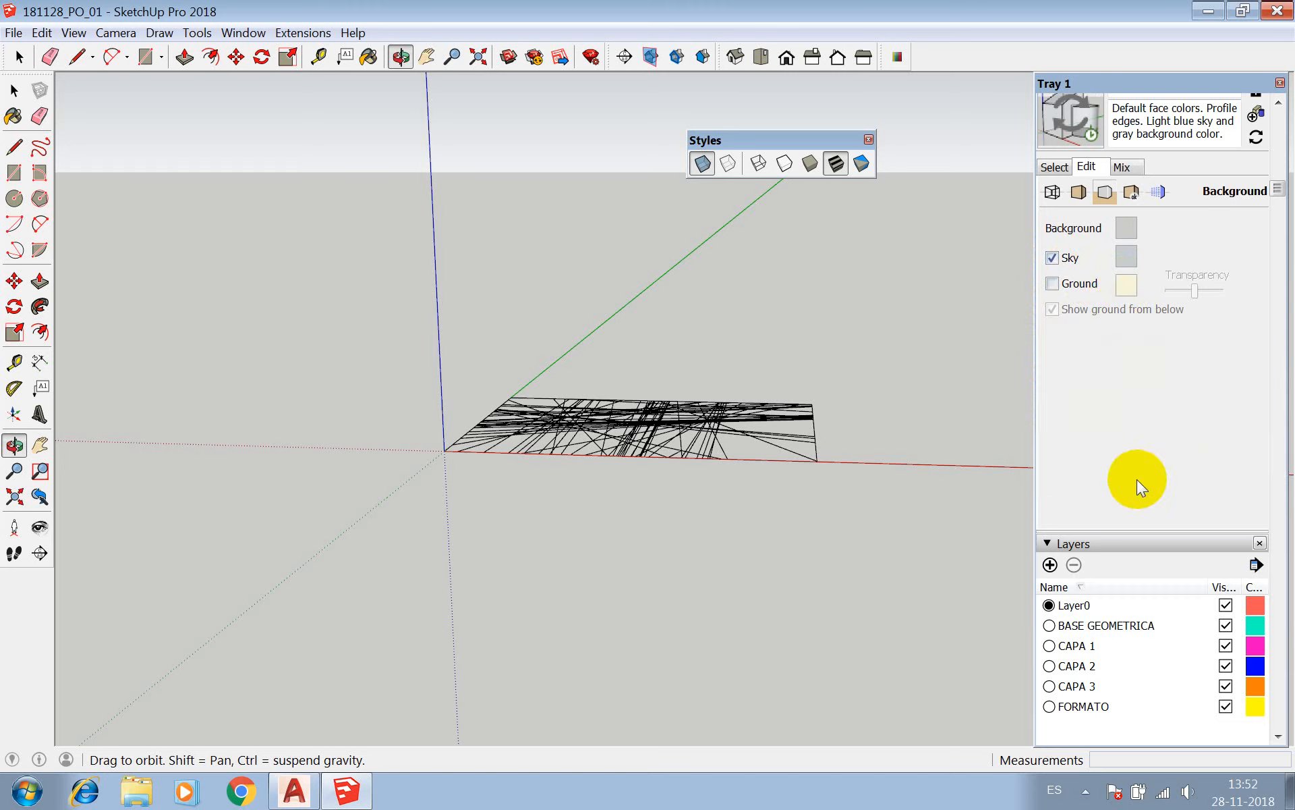
# Set the style's Background colour to bright lime green.
pyautogui.moveTo(804, 324); pyautogui.dragTo(1016, 310)
pyautogui.click(1125, 227)
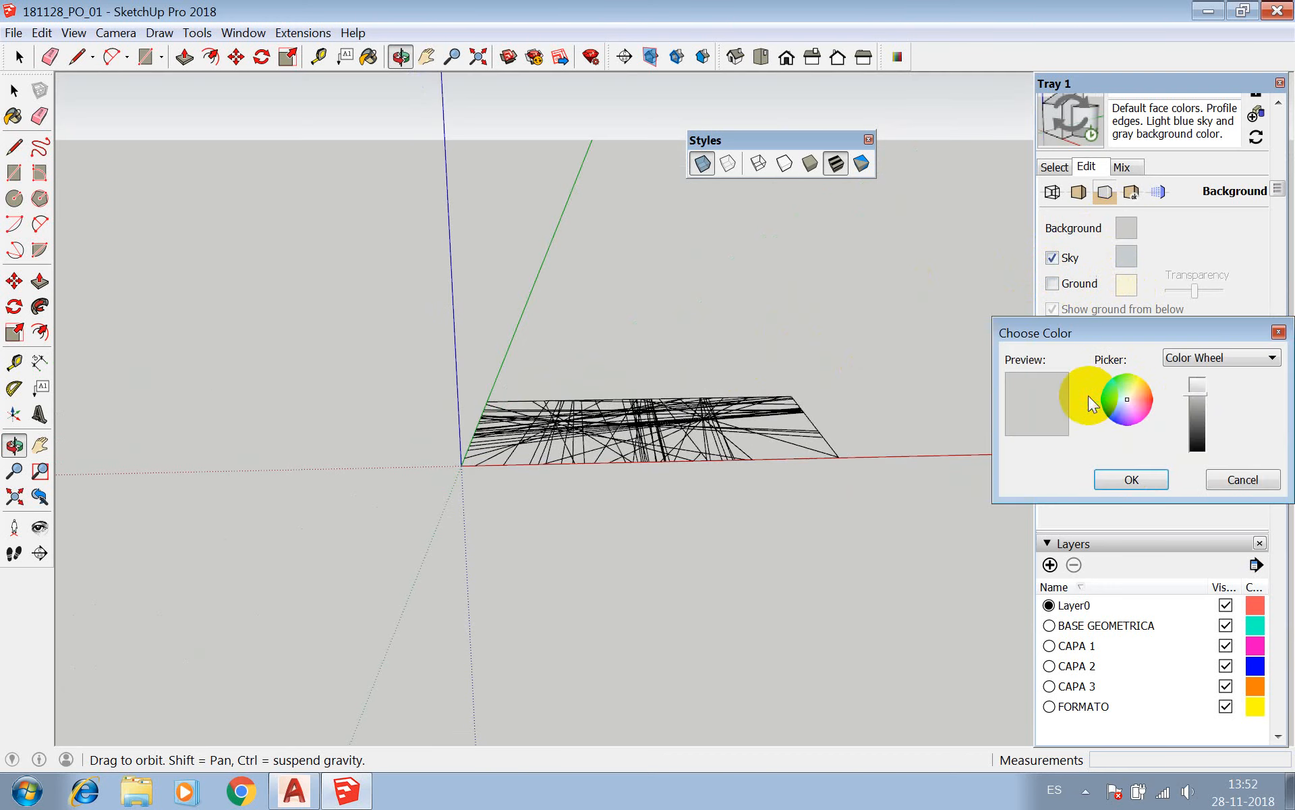
pyautogui.moveTo(1128, 396)
pyautogui.mouseDown()
pyautogui.moveTo(1136, 376)
pyautogui.moveTo(1201, 388)
pyautogui.moveTo(1199, 378)
pyautogui.mouseUp()
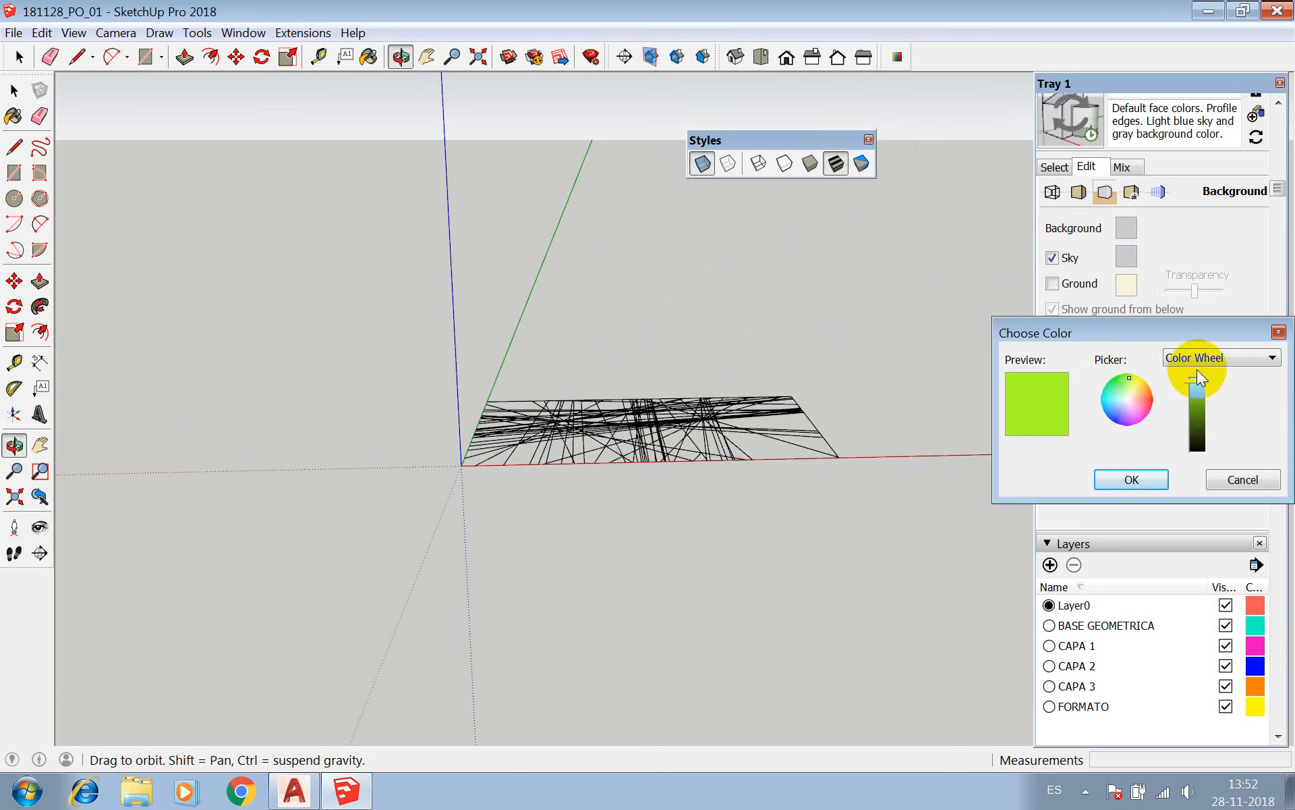
pyautogui.click(1129, 478)
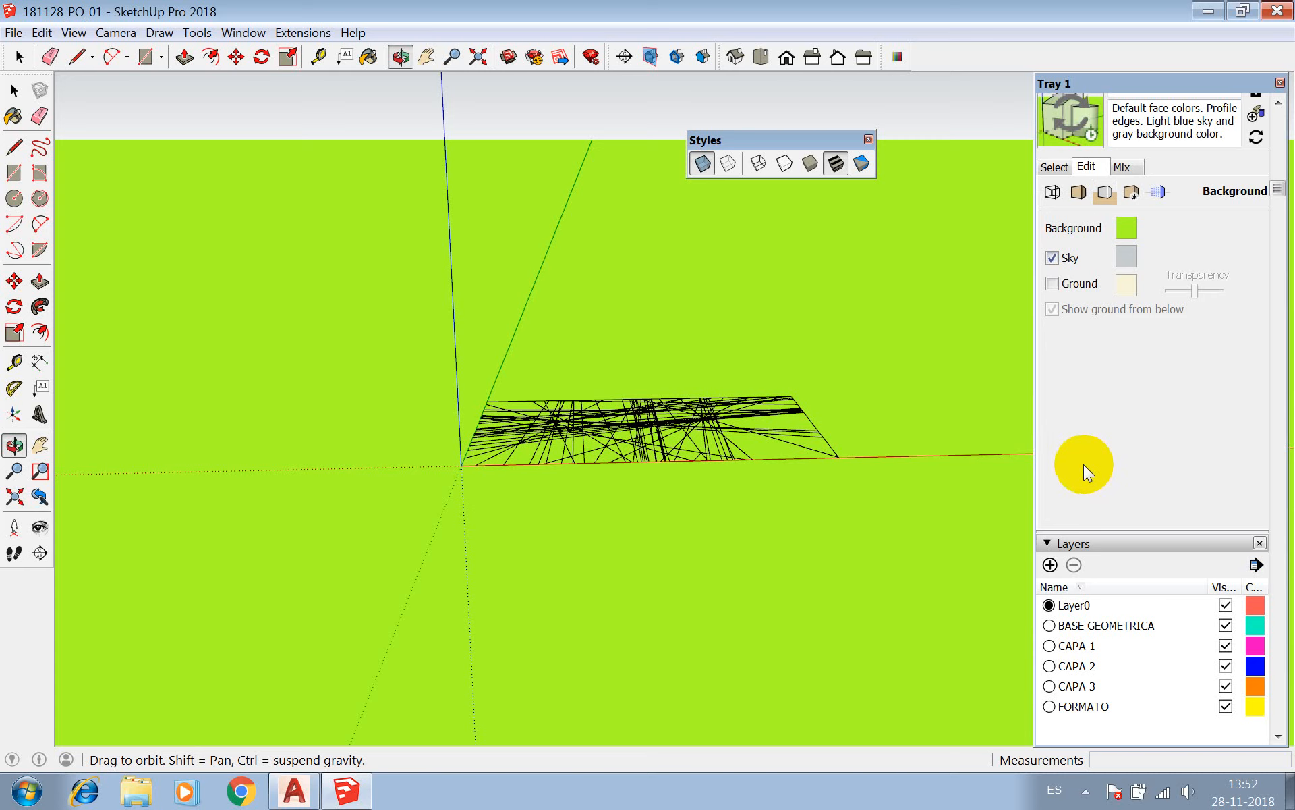
# Change the style's Background colour to a very pale, almost white green and orbit to check it.
pyautogui.click(1129, 228)
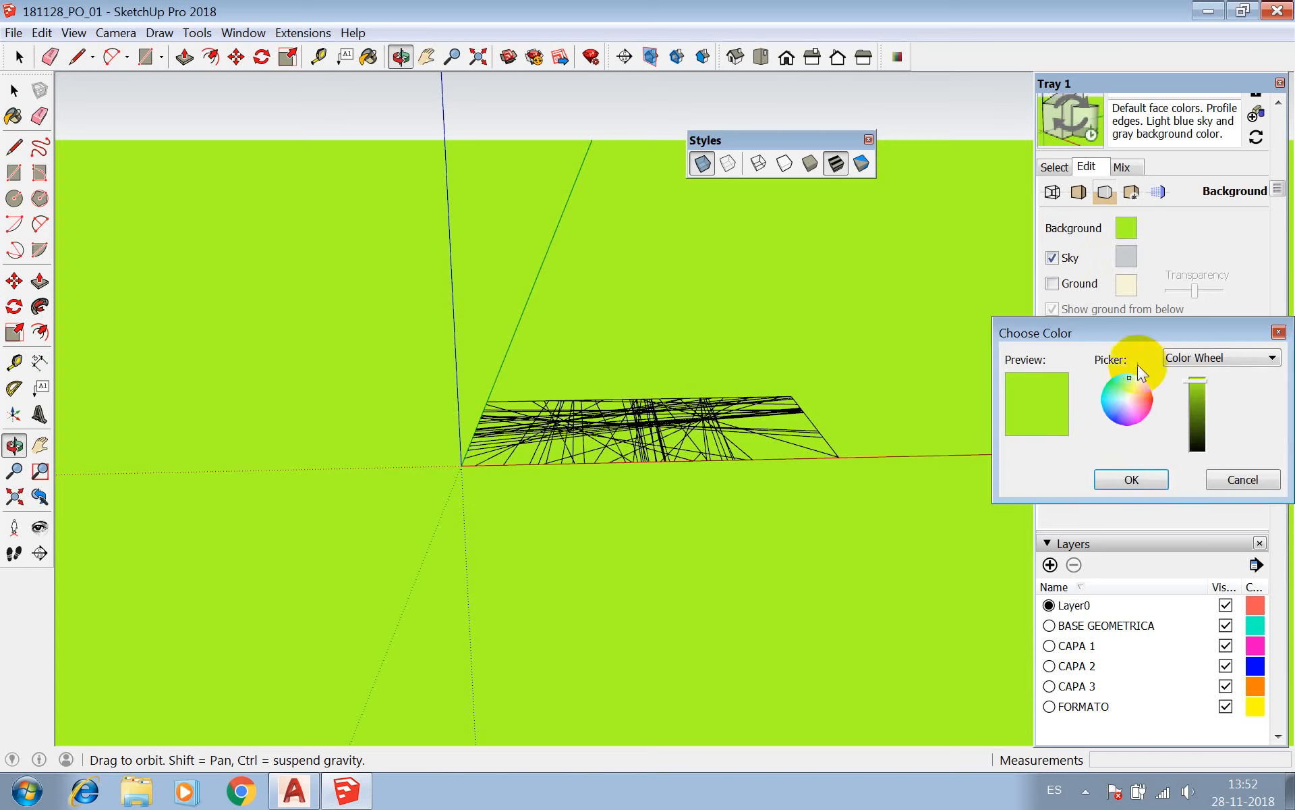
pyautogui.click(1126, 399)
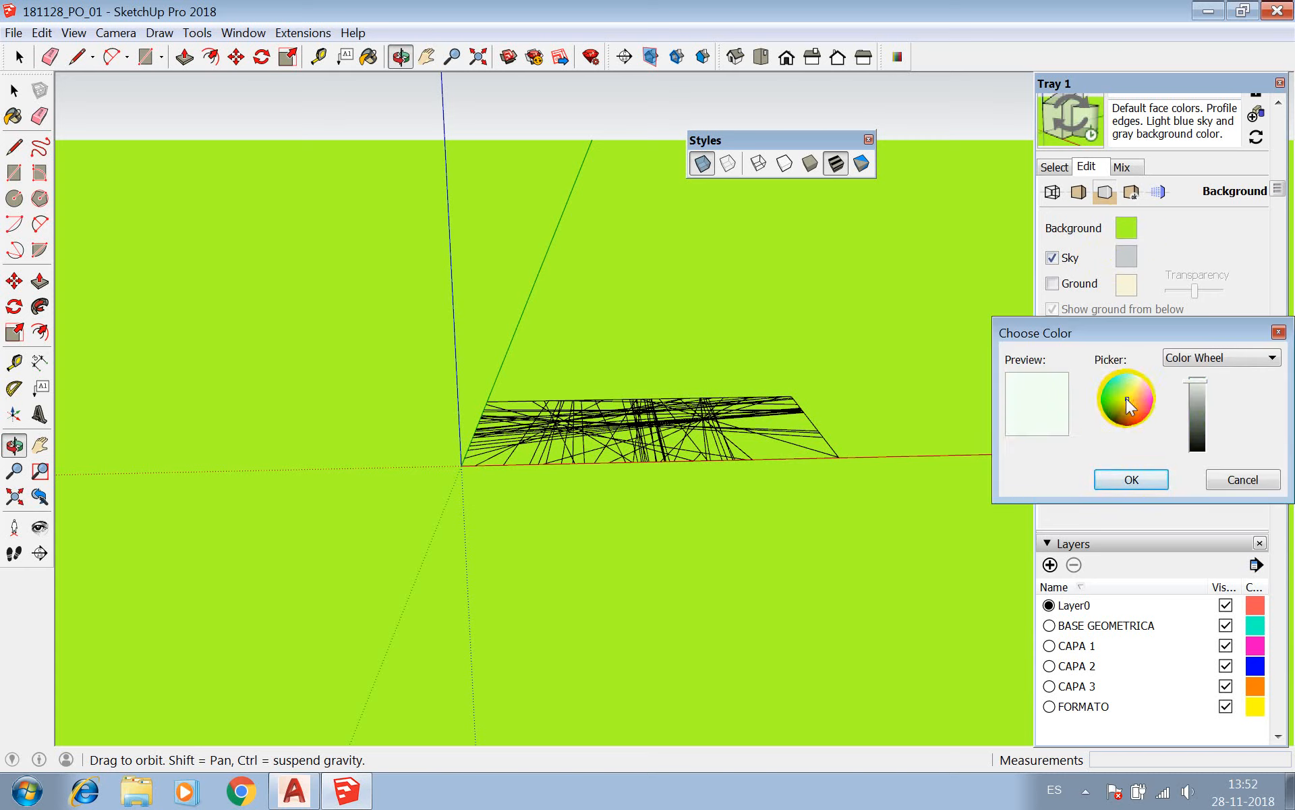
pyautogui.click(1122, 480)
pyautogui.moveTo(874, 252); pyautogui.dragTo(1150, 330)
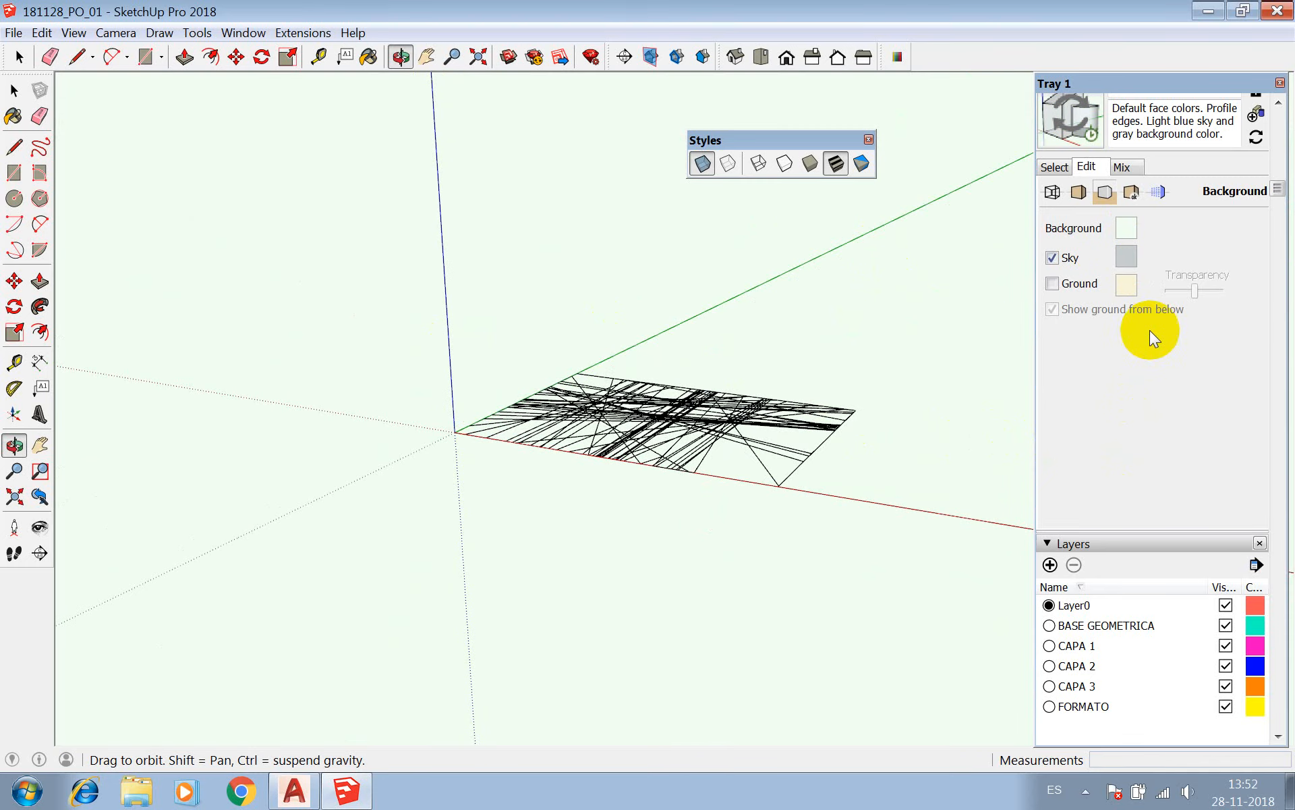
# Set the style's Background colour to pure white with RGB values 255, 255, 255.
pyautogui.click(1130, 228)
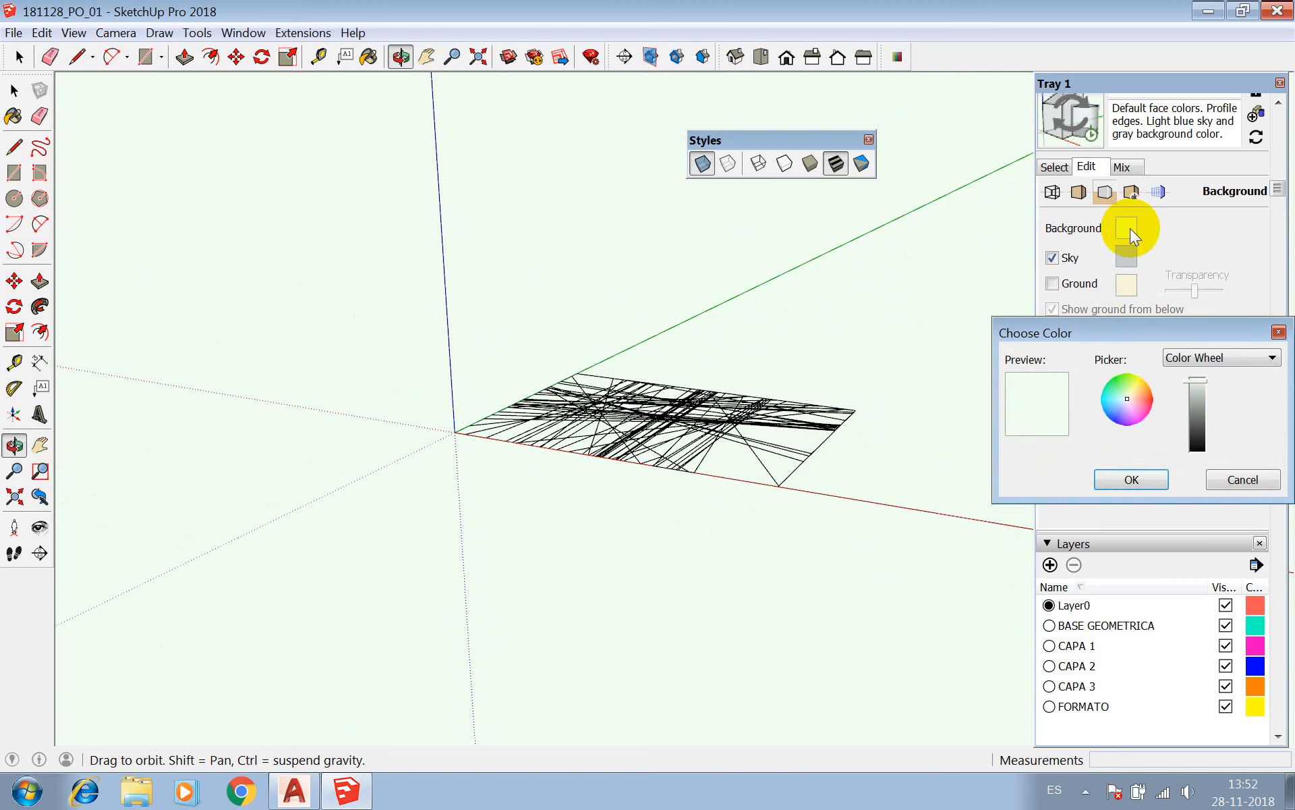
pyautogui.click(1217, 359)
pyautogui.click(1195, 405)
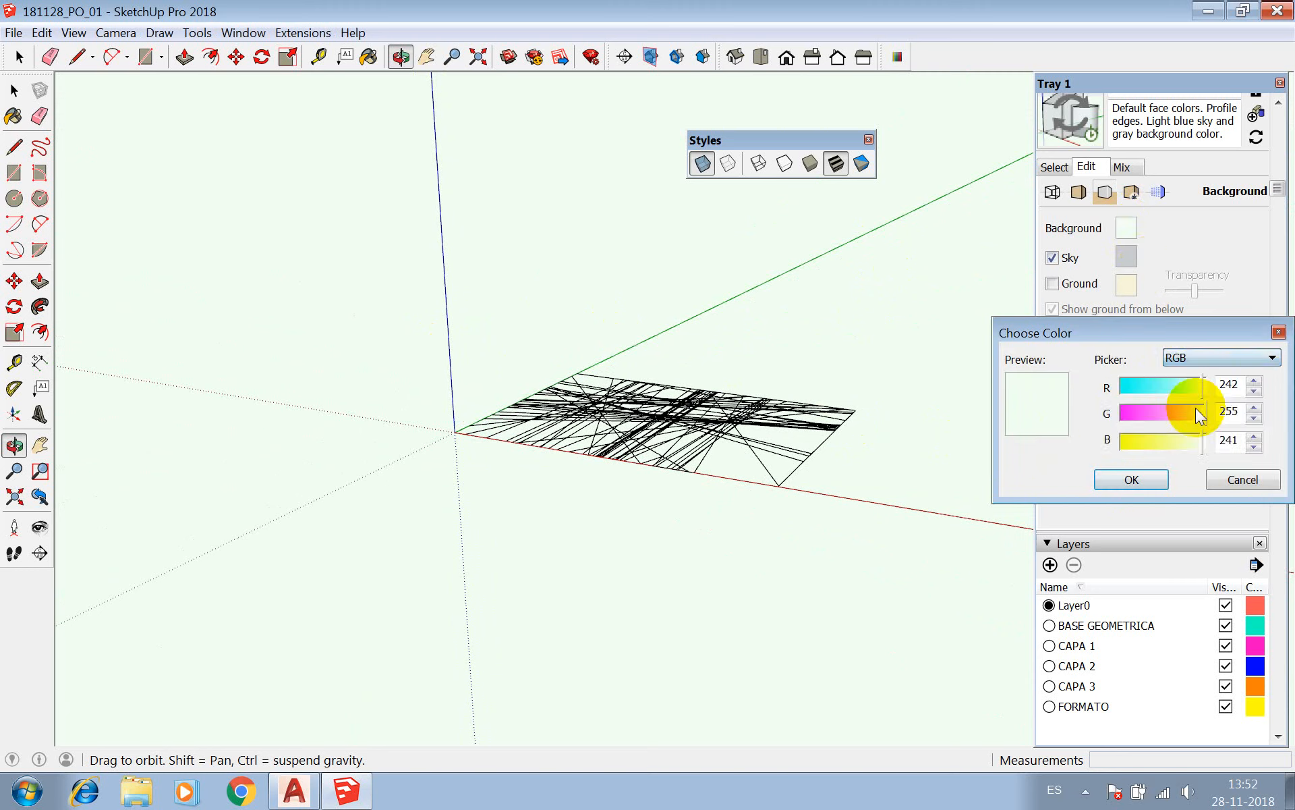
pyautogui.moveTo(1200, 388); pyautogui.dragTo(1248, 443)
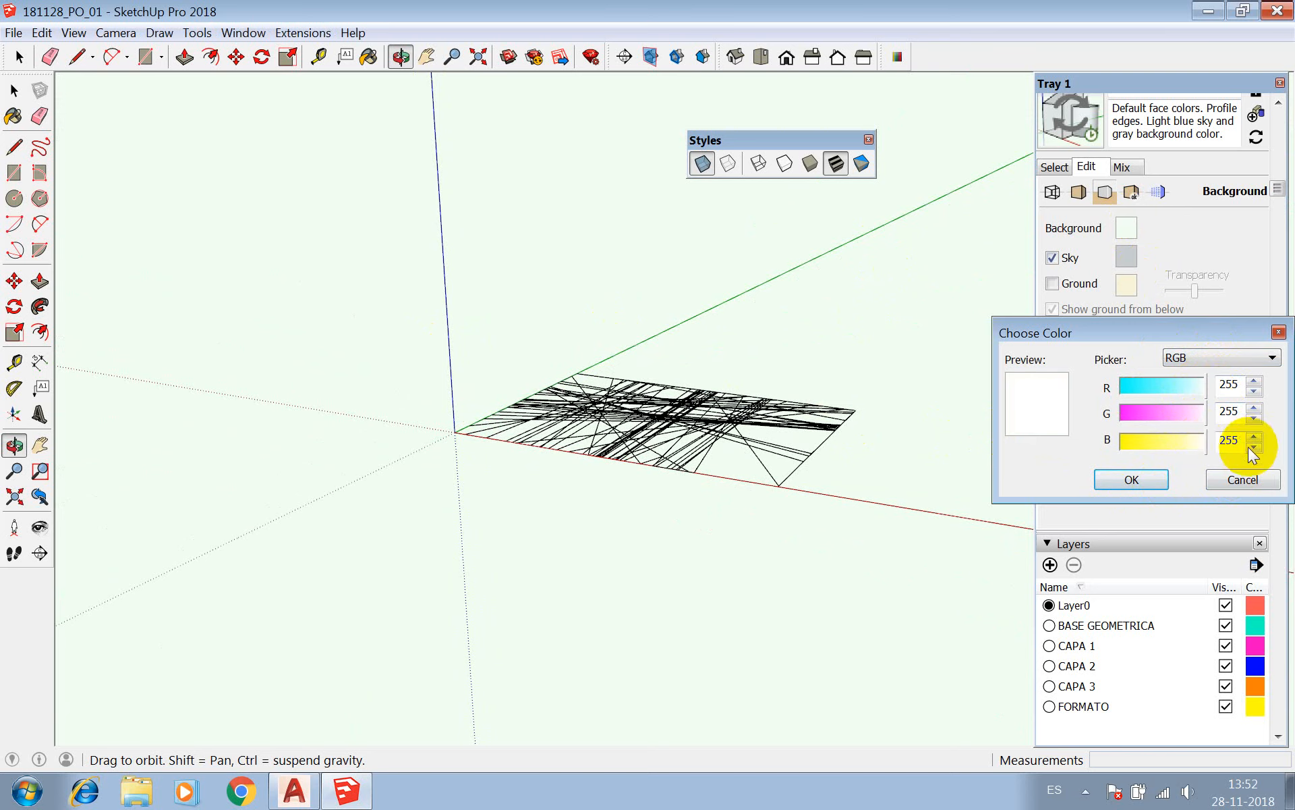
pyautogui.click(1147, 477)
pyautogui.scroll(-1, 1147, 472)
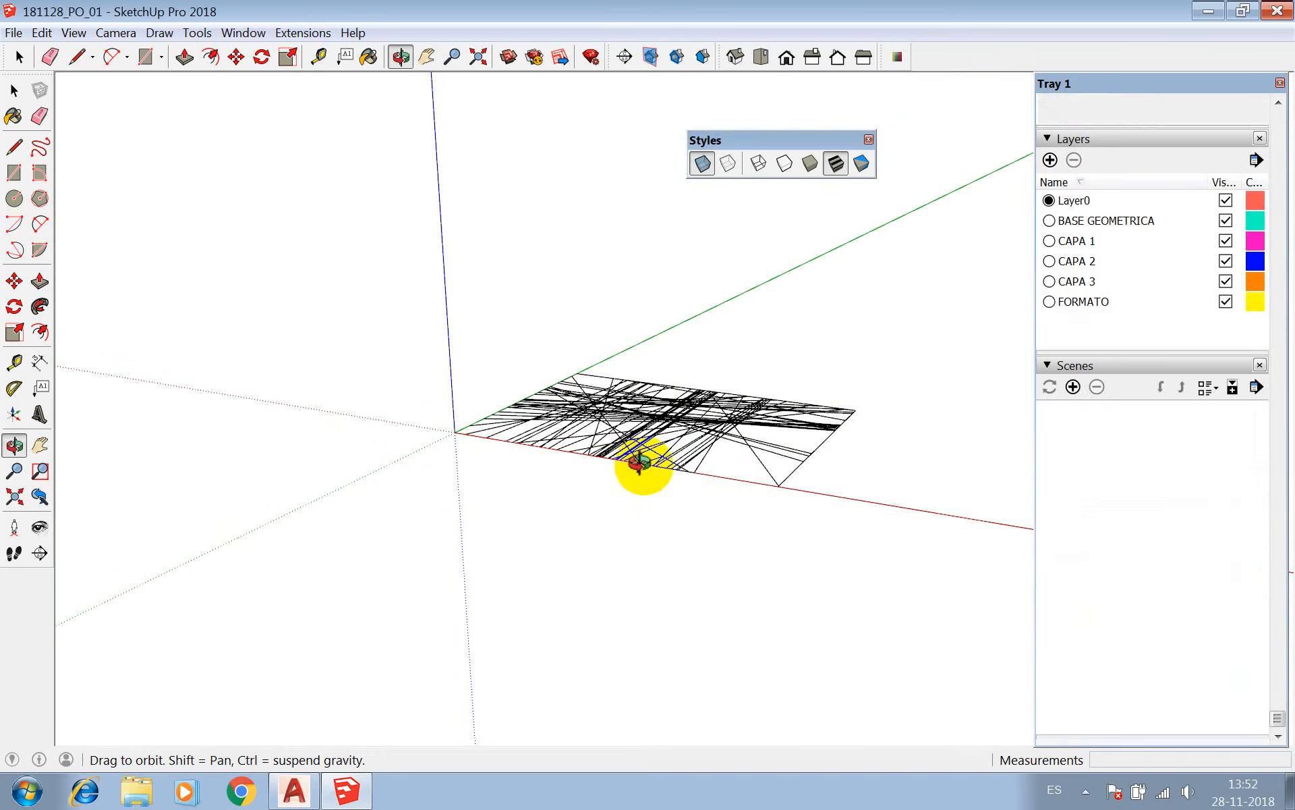
# Review the drawing against the sky in perspective and switch the camera back to Parallel Projection.
pyautogui.moveTo(680, 367); pyautogui.dragTo(668, 269)
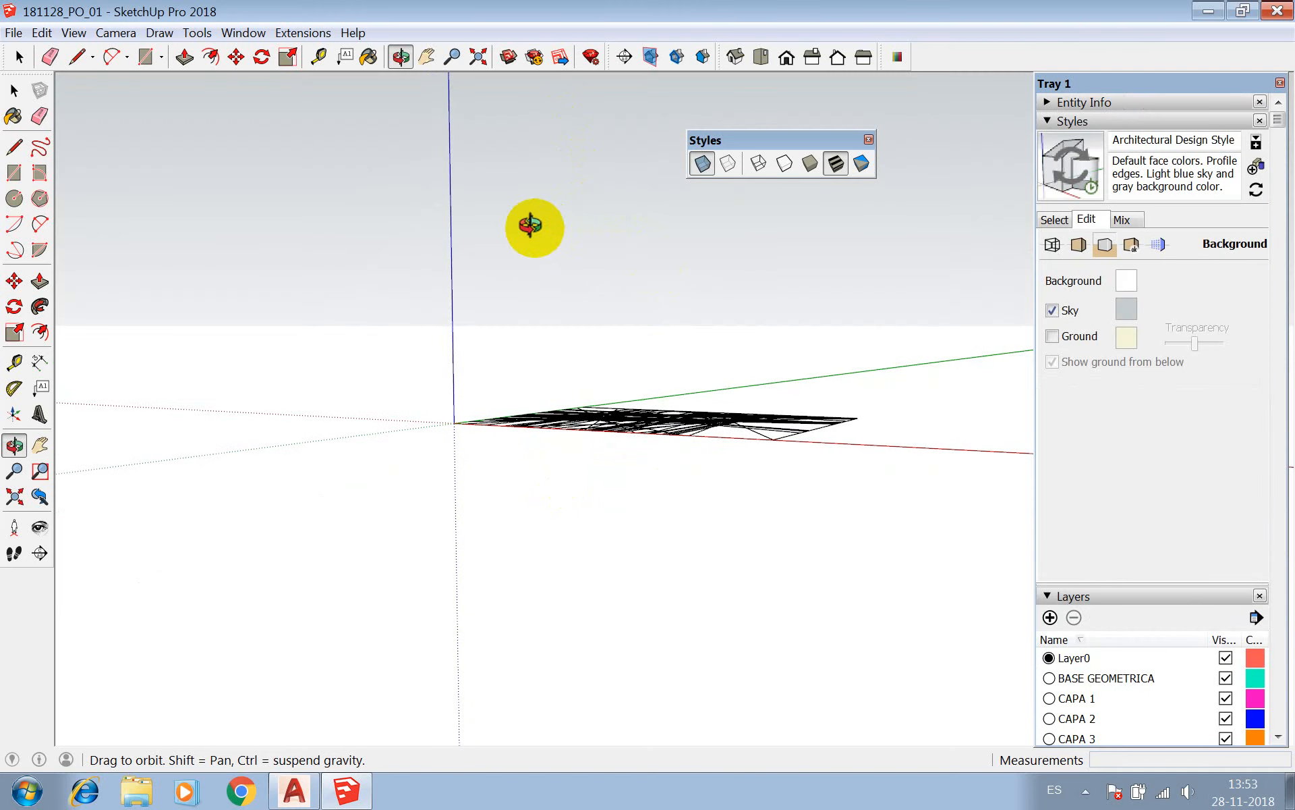
pyautogui.moveTo(540, 225)
pyautogui.mouseDown()
pyautogui.moveTo(497, 335)
pyautogui.moveTo(439, 386)
pyautogui.moveTo(599, 404)
pyautogui.mouseUp()
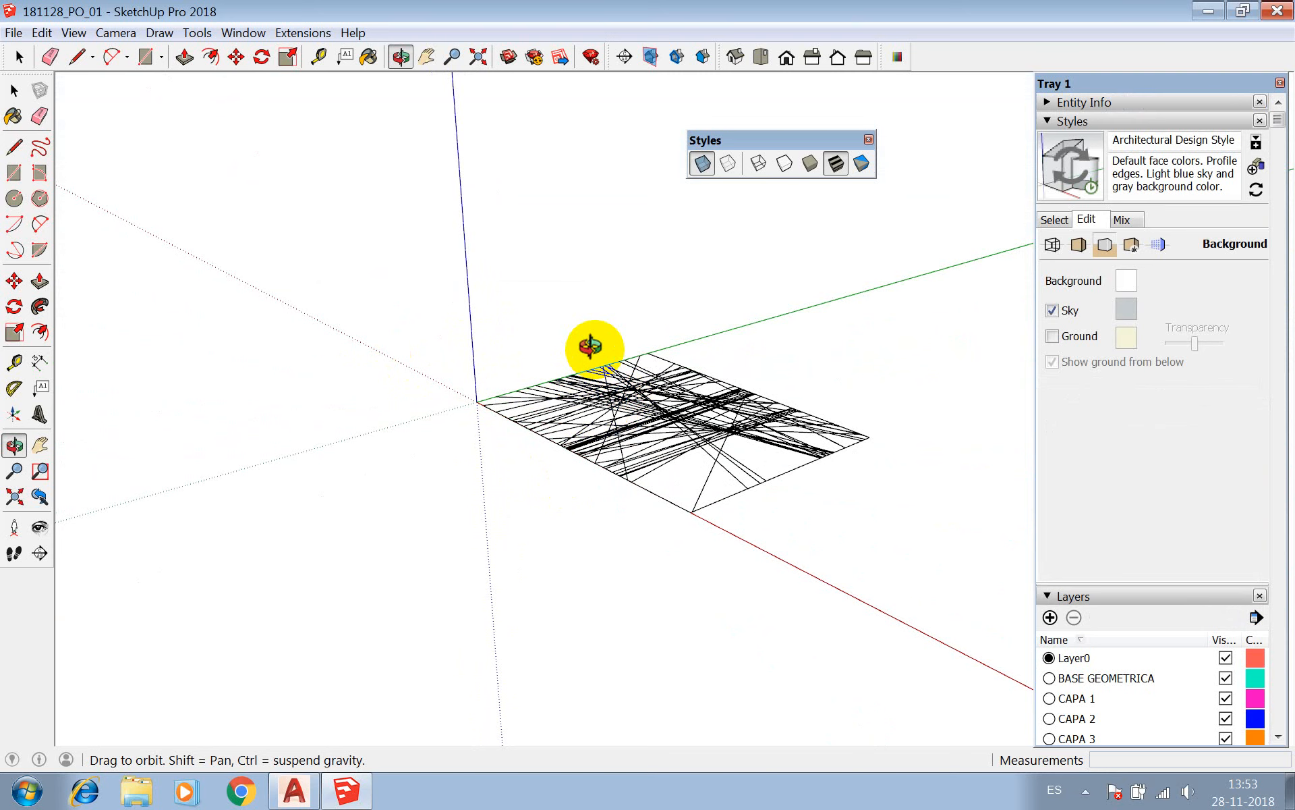
pyautogui.moveTo(591, 346); pyautogui.dragTo(685, 484)
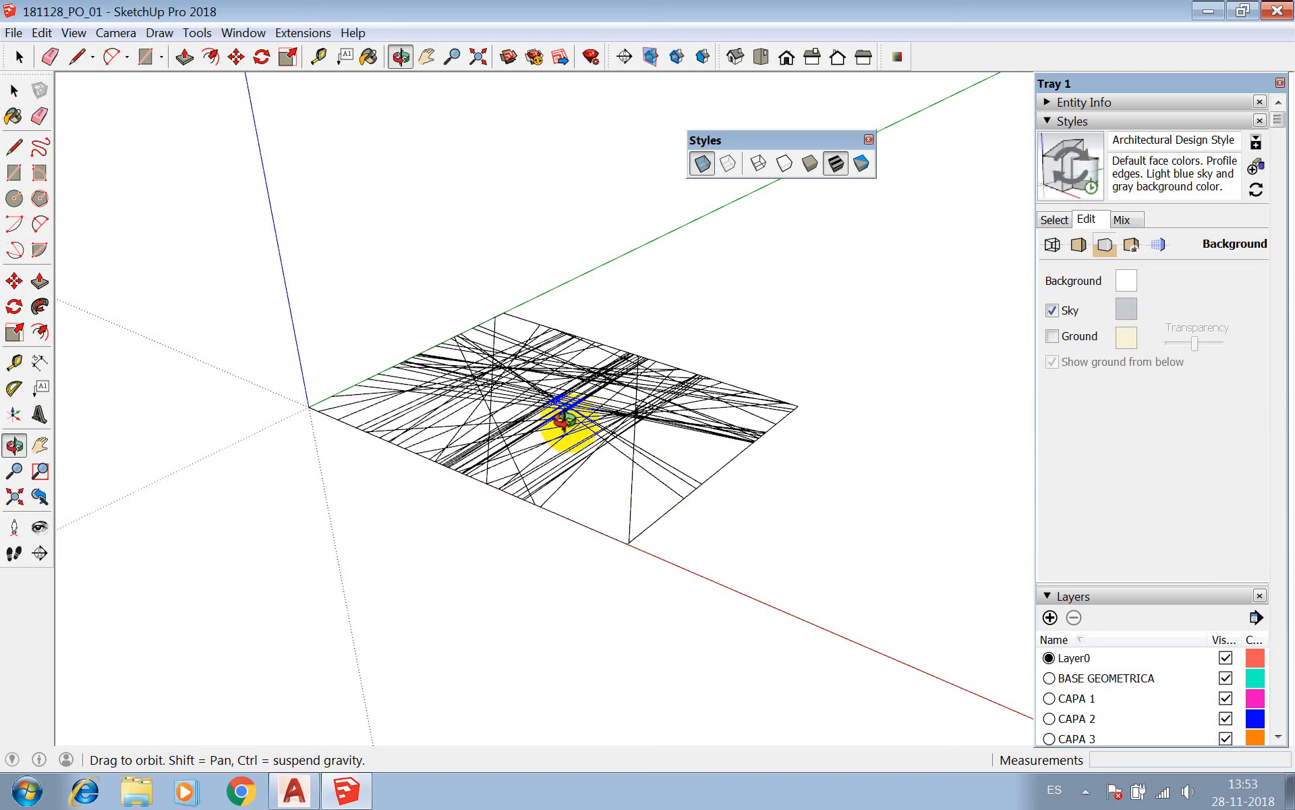
pyautogui.click(197, 33)
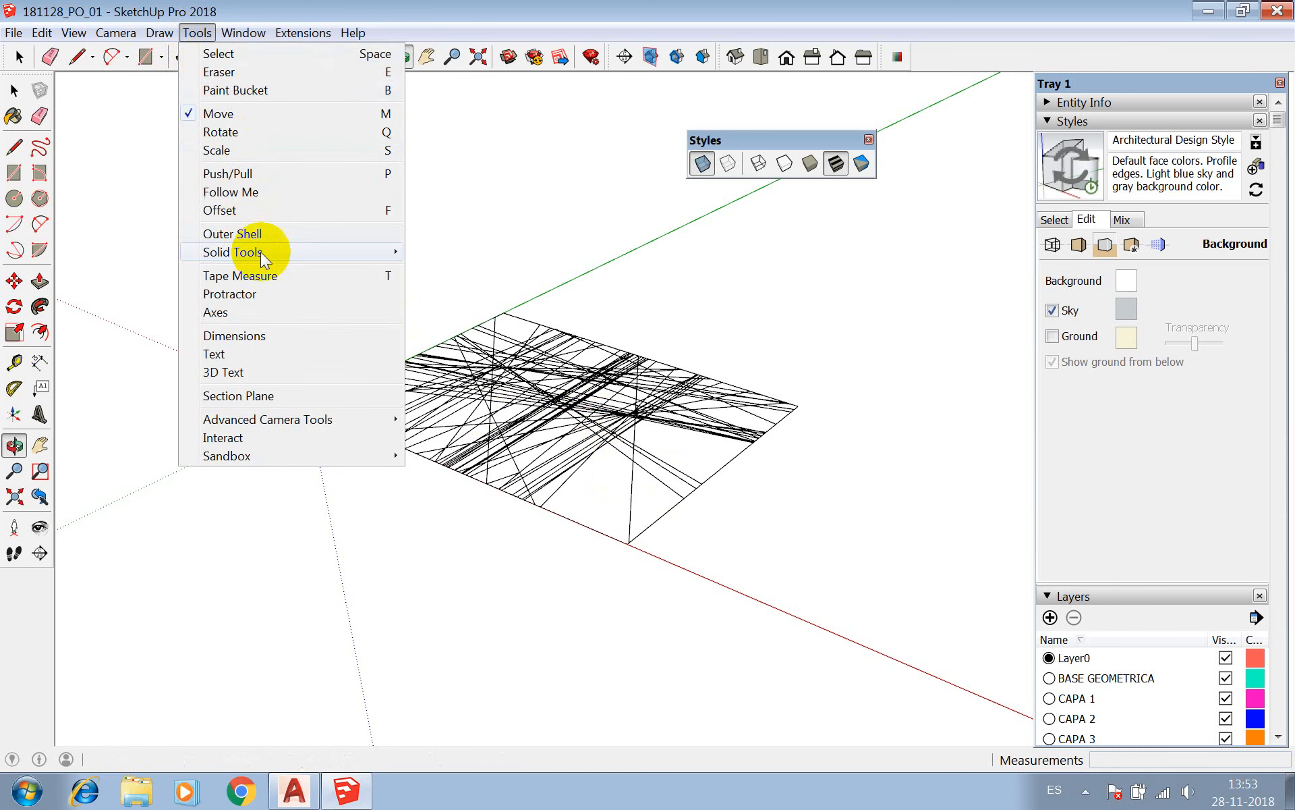
pyautogui.moveTo(125, 32)
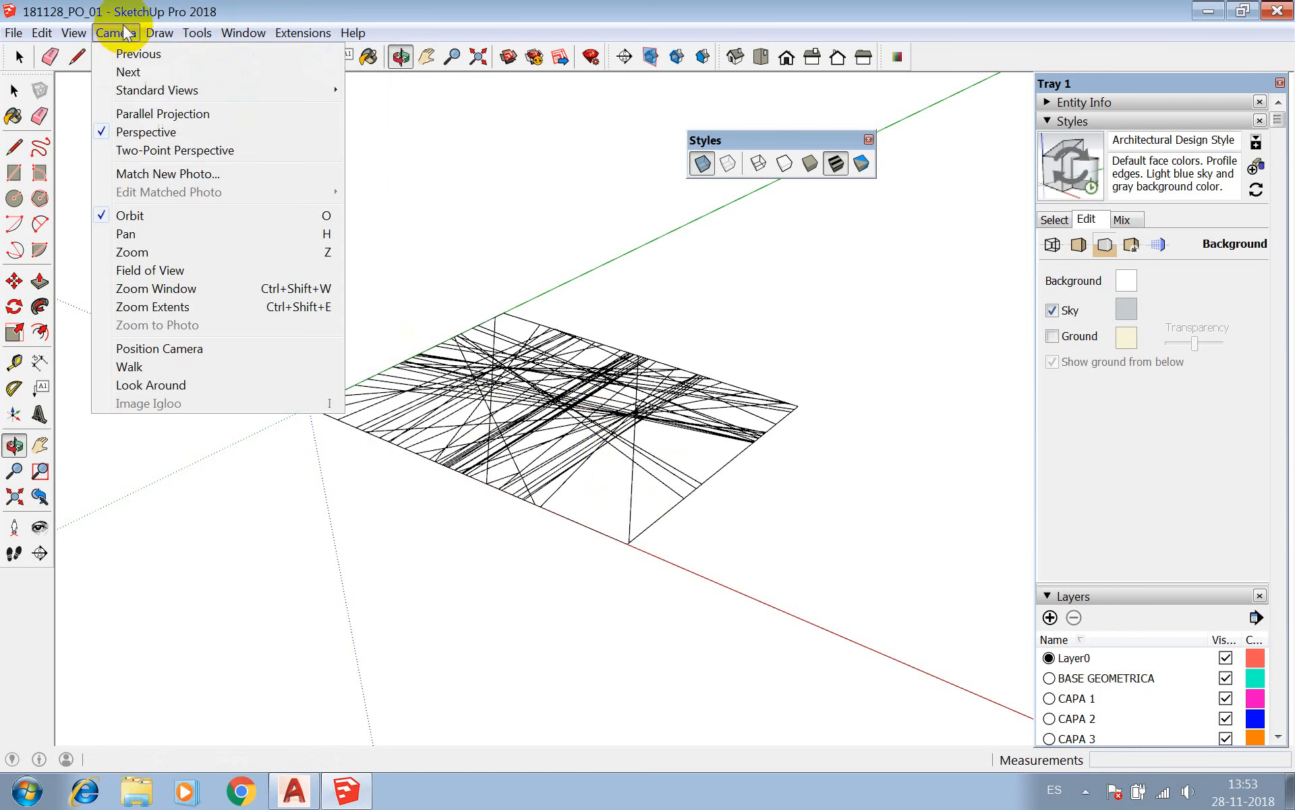
pyautogui.click(150, 115)
pyautogui.moveTo(465, 435); pyautogui.dragTo(526, 456)
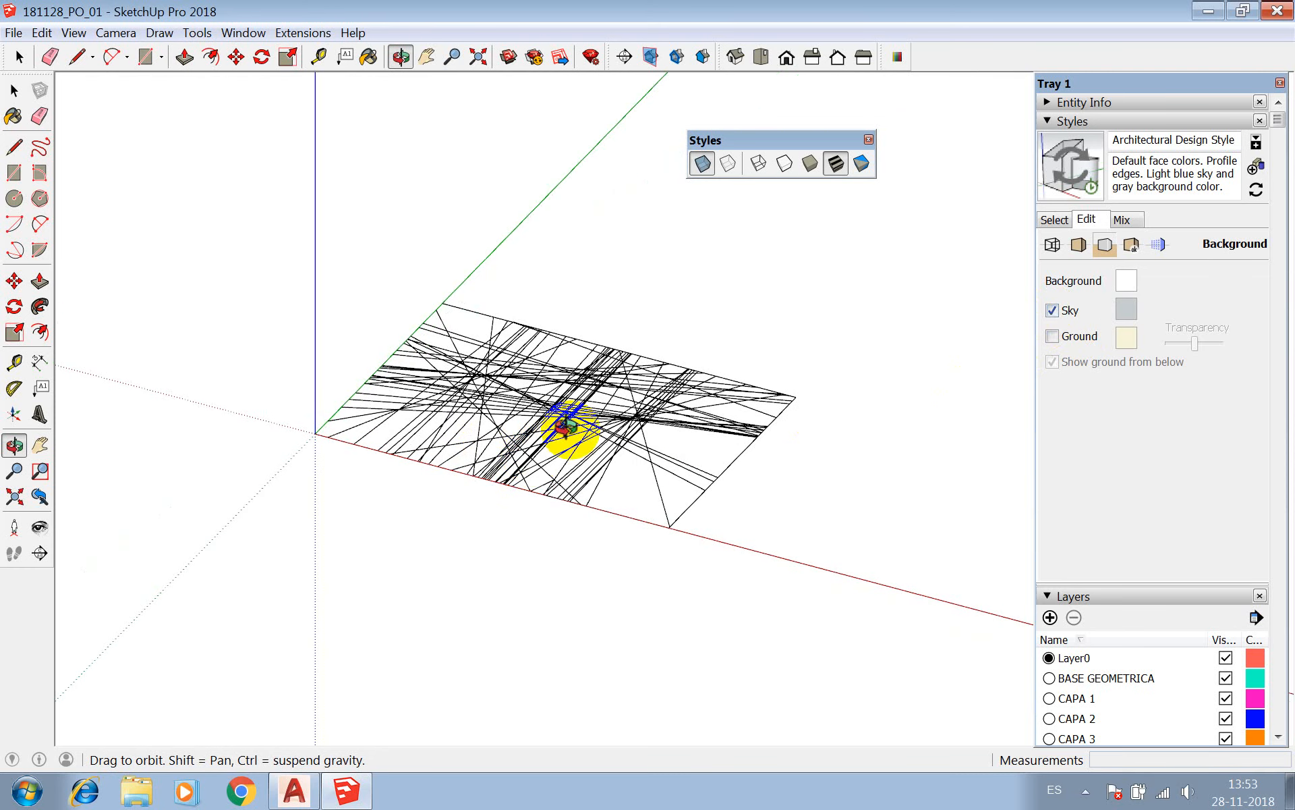
pyautogui.scroll(-3, 564, 440)
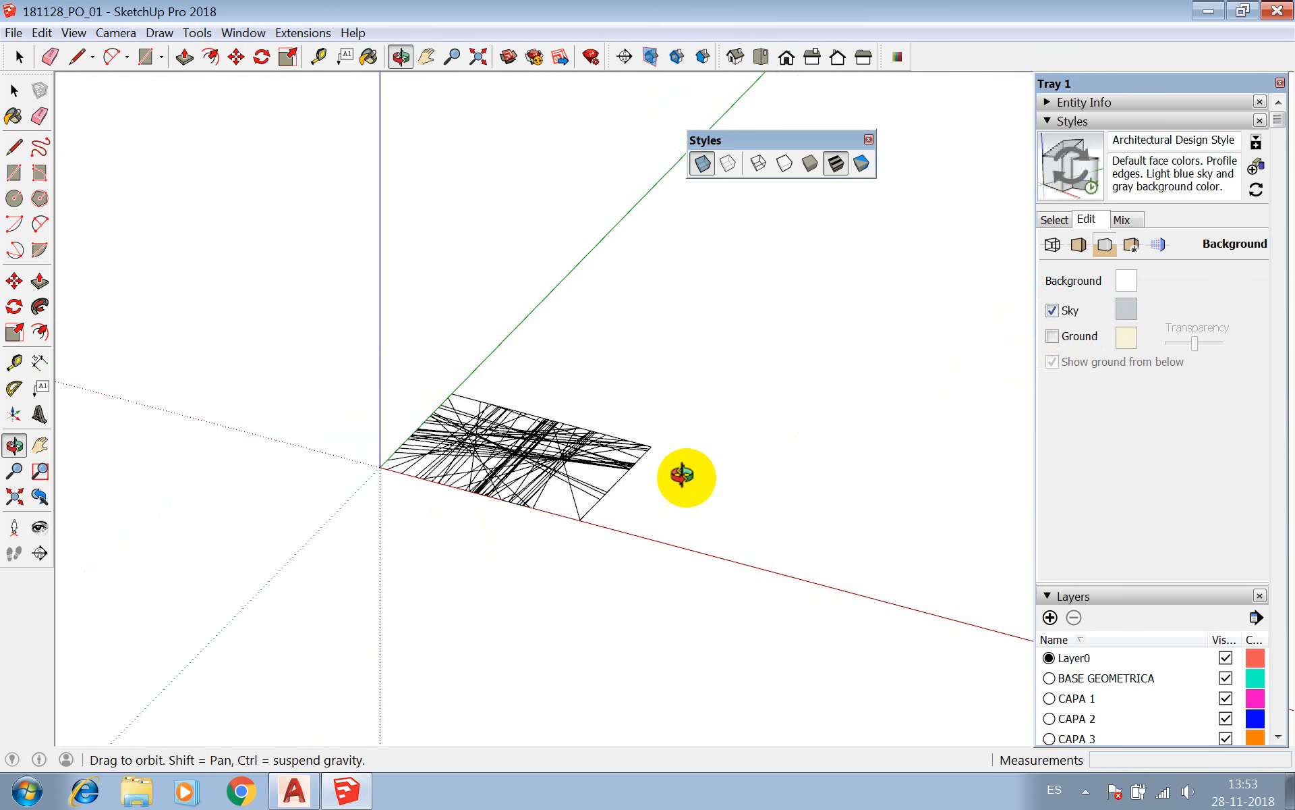
# Collapse the Styles settings and toggle the BASE GEOMETRICA layer's visibility to compare the drawing, leaving it hidden.
pyautogui.click(1047, 120)
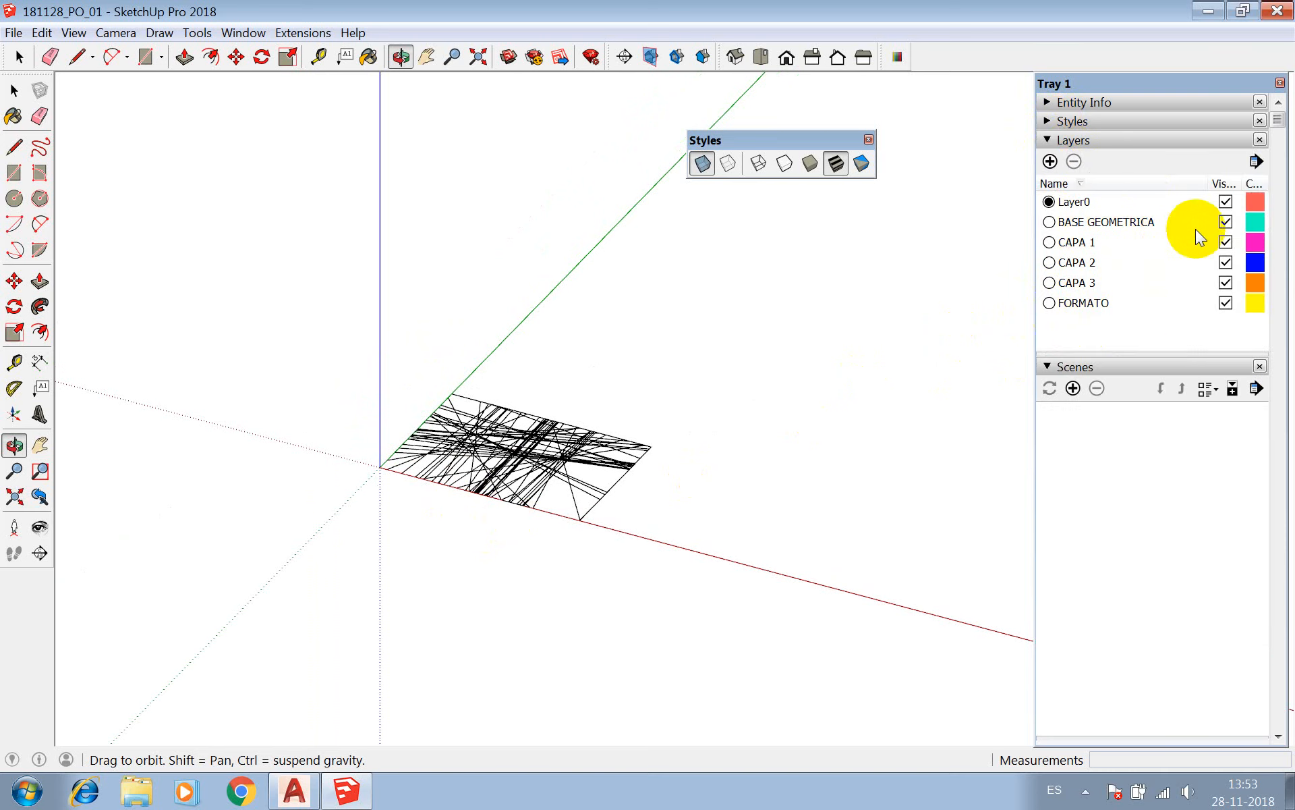
pyautogui.click(1226, 222)
pyautogui.click(1226, 222)
pyautogui.click(1226, 222)
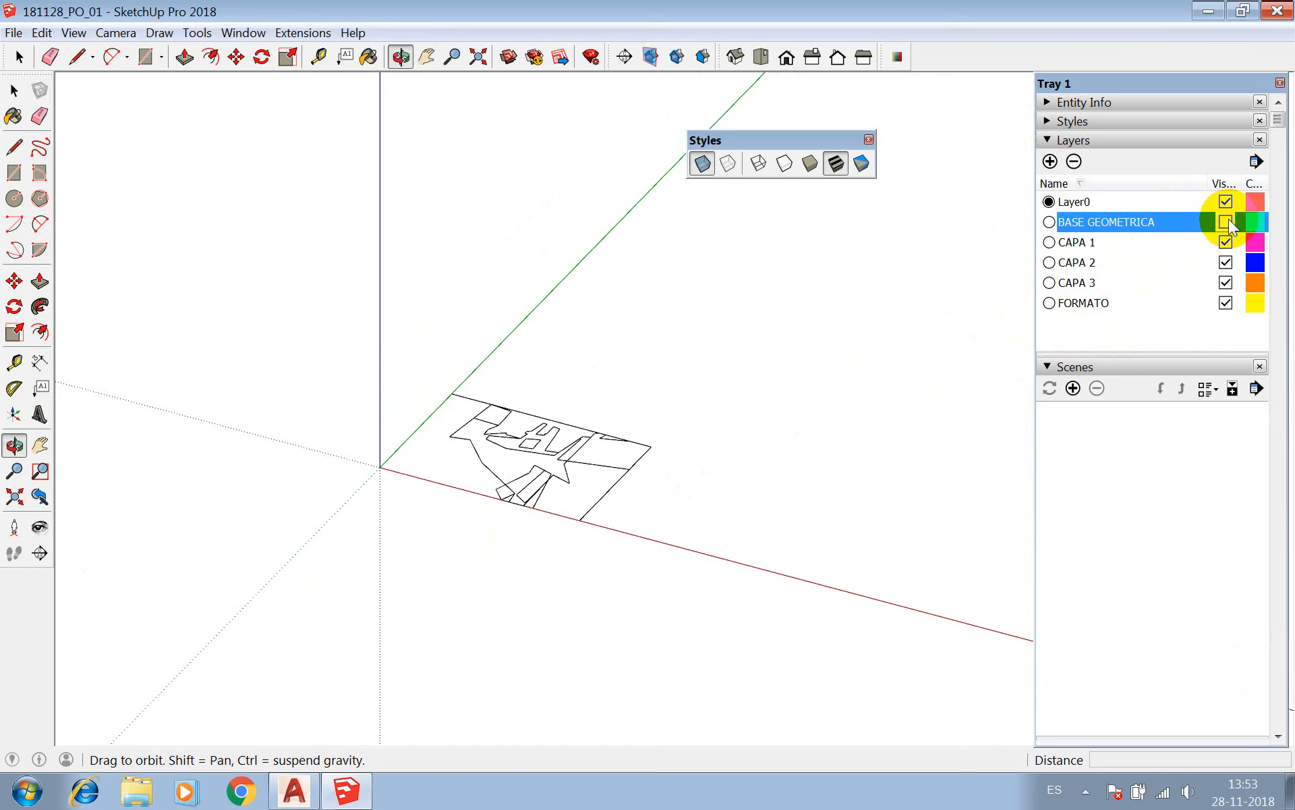
pyautogui.click(1226, 222)
pyautogui.click(1225, 222)
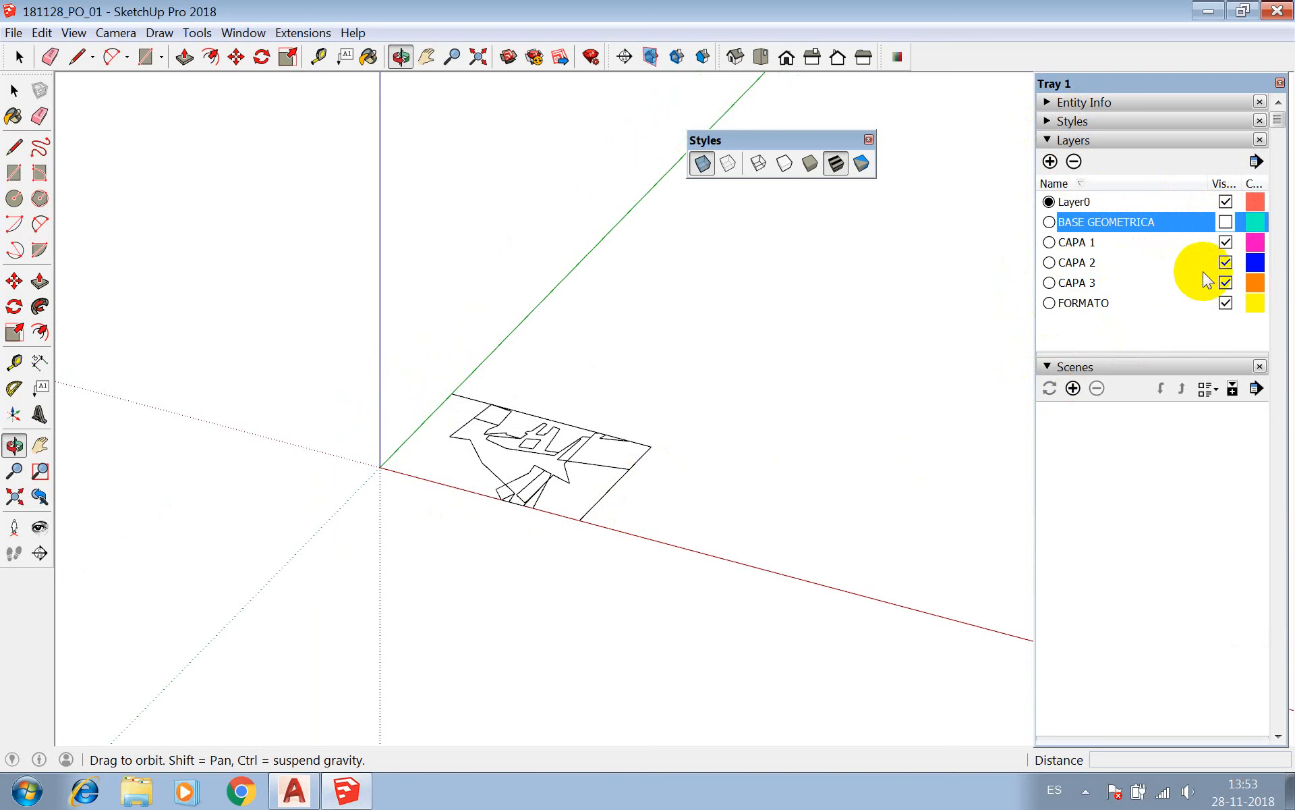
# Hide the CAPA 2, CAPA 3 and FORMATO layers and make CAPA 1 the active layer.
pyautogui.click(1227, 263)
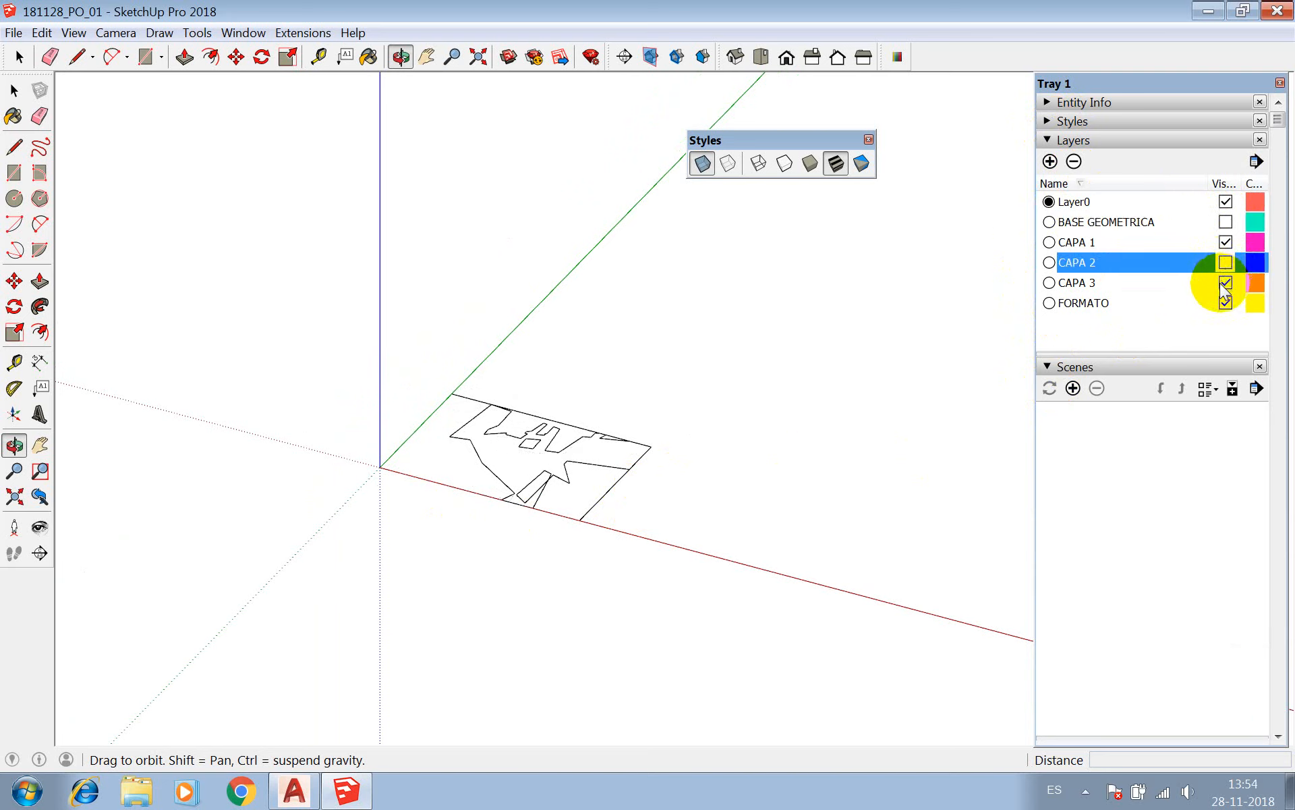
pyautogui.click(1225, 283)
pyautogui.click(1225, 303)
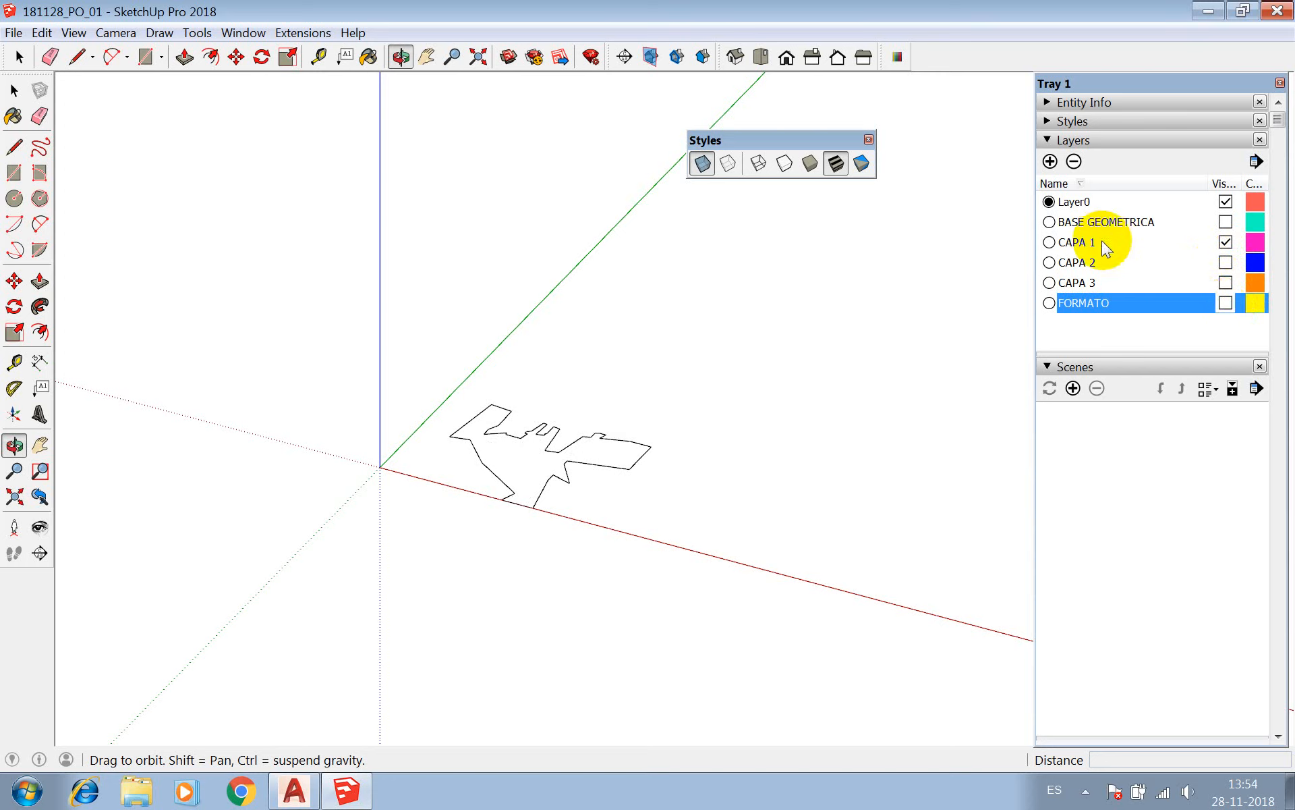
pyautogui.click(1049, 243)
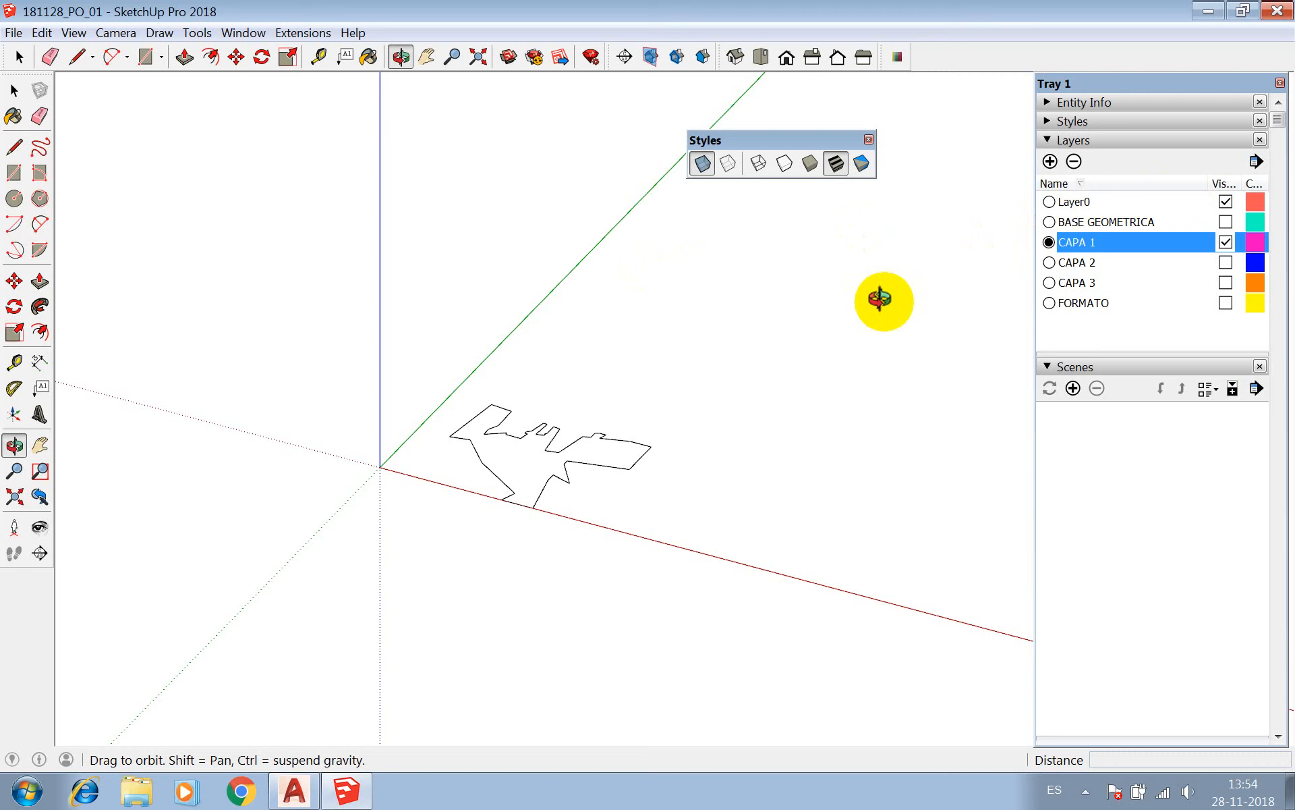
# Show the CAPA 2, CAPA 3, FORMATO and BASE GEOMETRICA layers again.
pyautogui.click(1225, 262)
pyautogui.click(1227, 282)
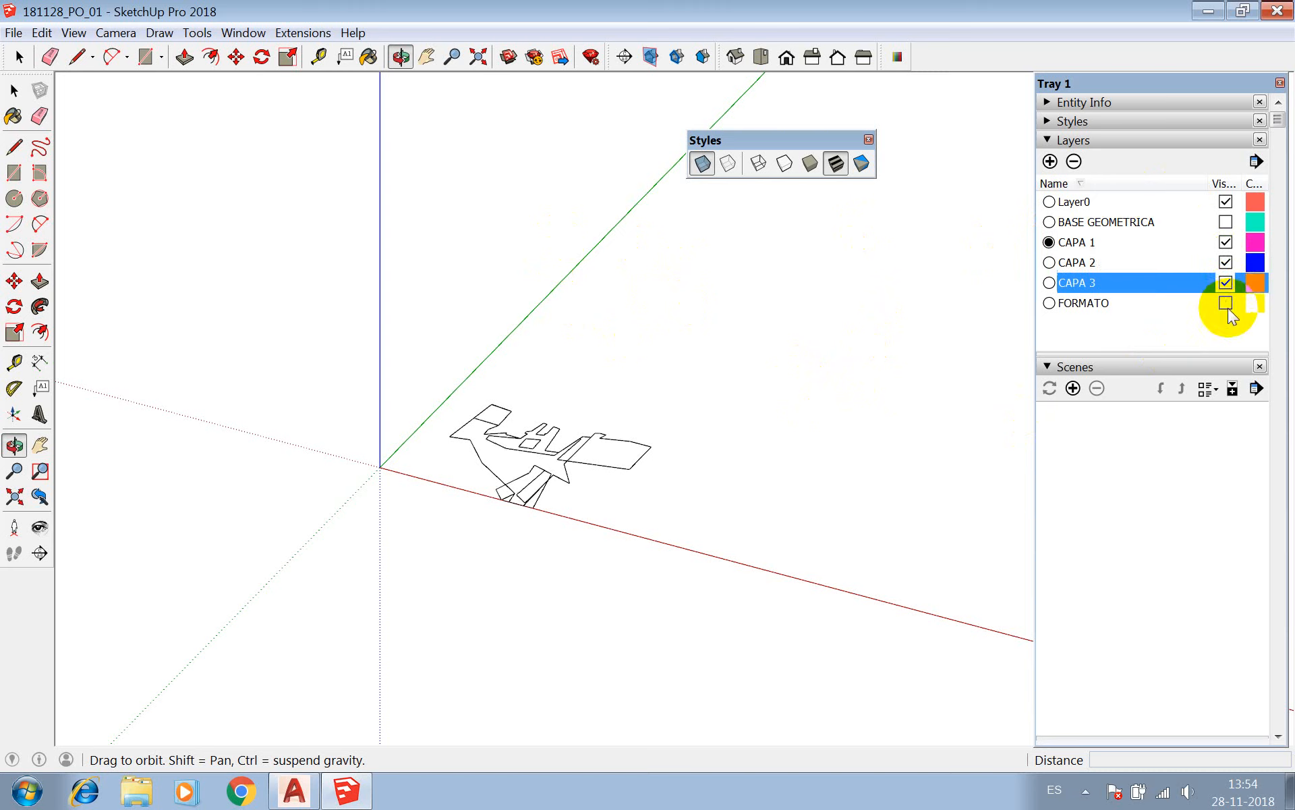
pyautogui.click(1226, 303)
pyautogui.click(1226, 222)
pyautogui.click(1226, 303)
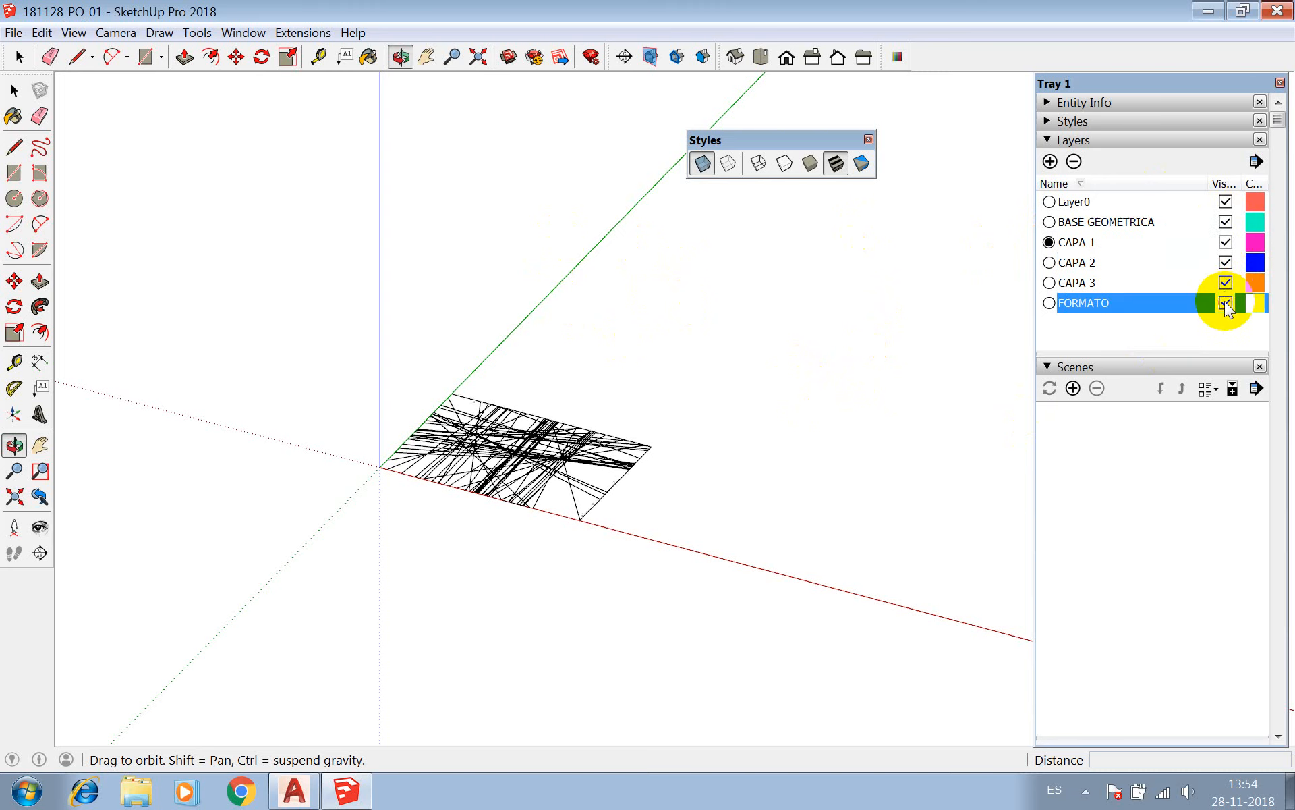
# Hide the FORMATO, CAPA 2, CAPA 3 and BASE GEOMETRICA layers, then activate the Select tool over the CAPA 1 outline.
pyautogui.click(1225, 303)
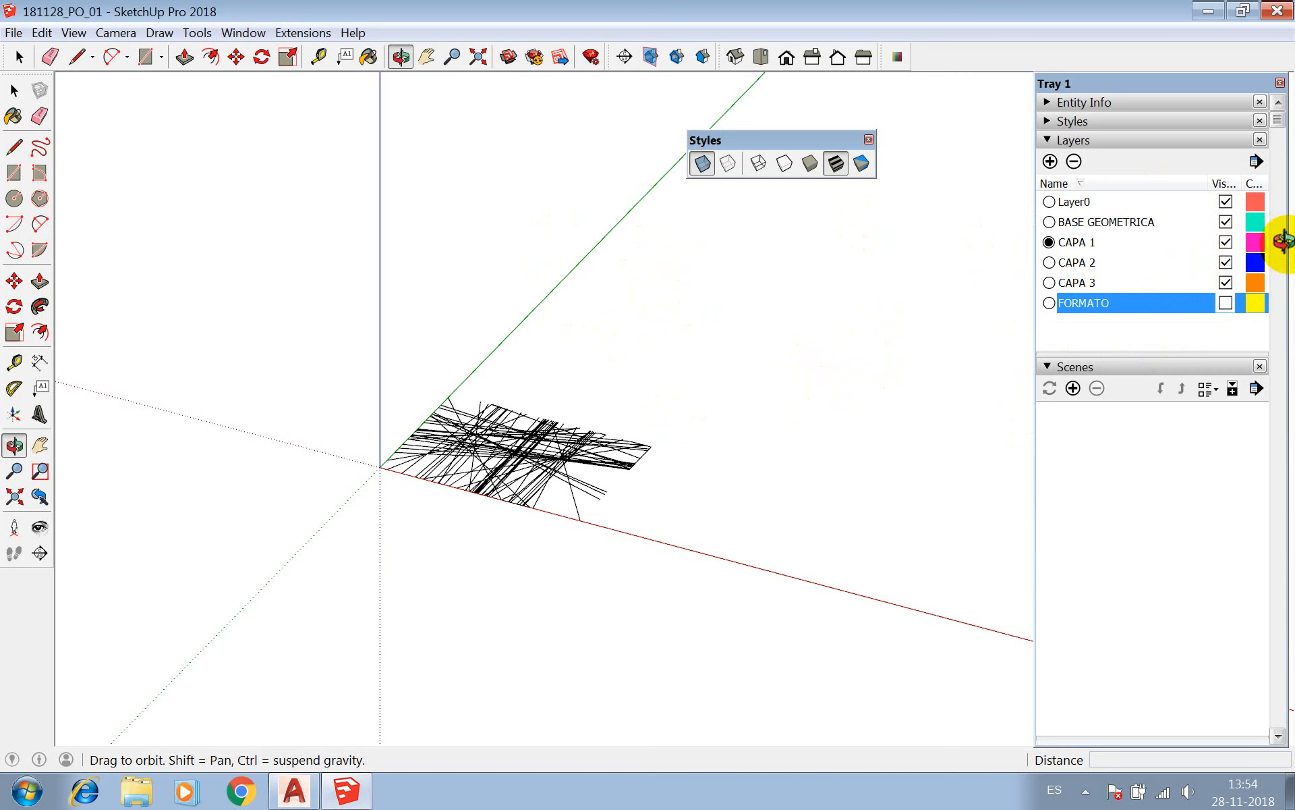
pyautogui.click(1226, 262)
pyautogui.click(1226, 282)
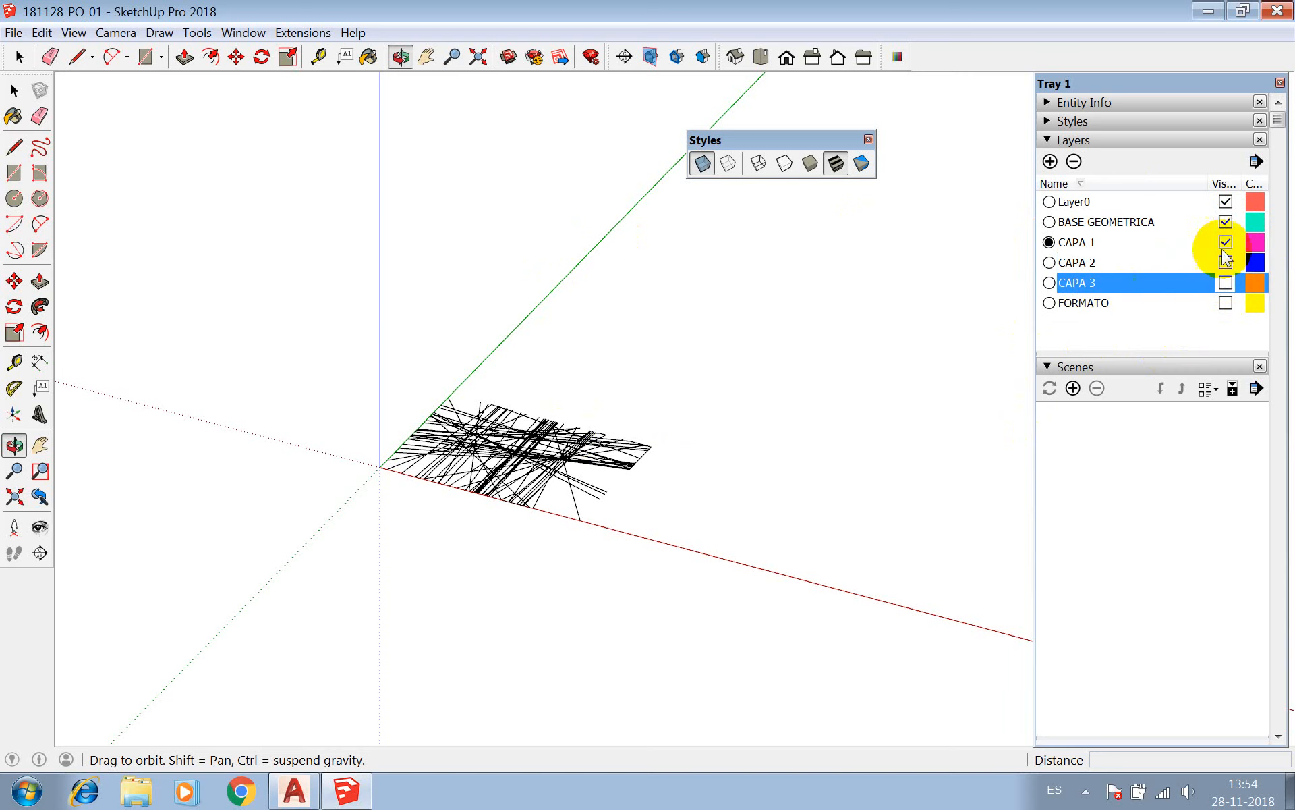
pyautogui.click(1225, 222)
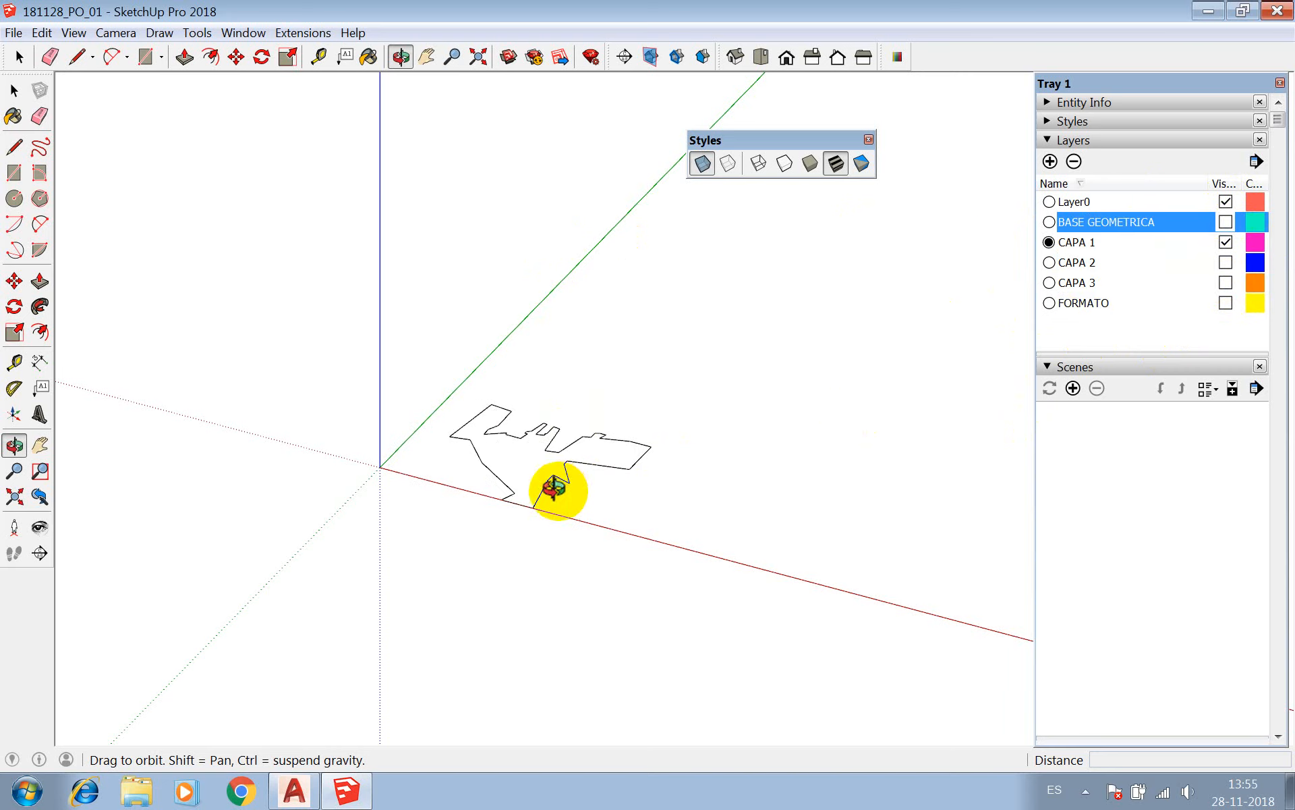
pyautogui.moveTo(610, 471); pyautogui.dragTo(594, 466)
pyautogui.press('space')
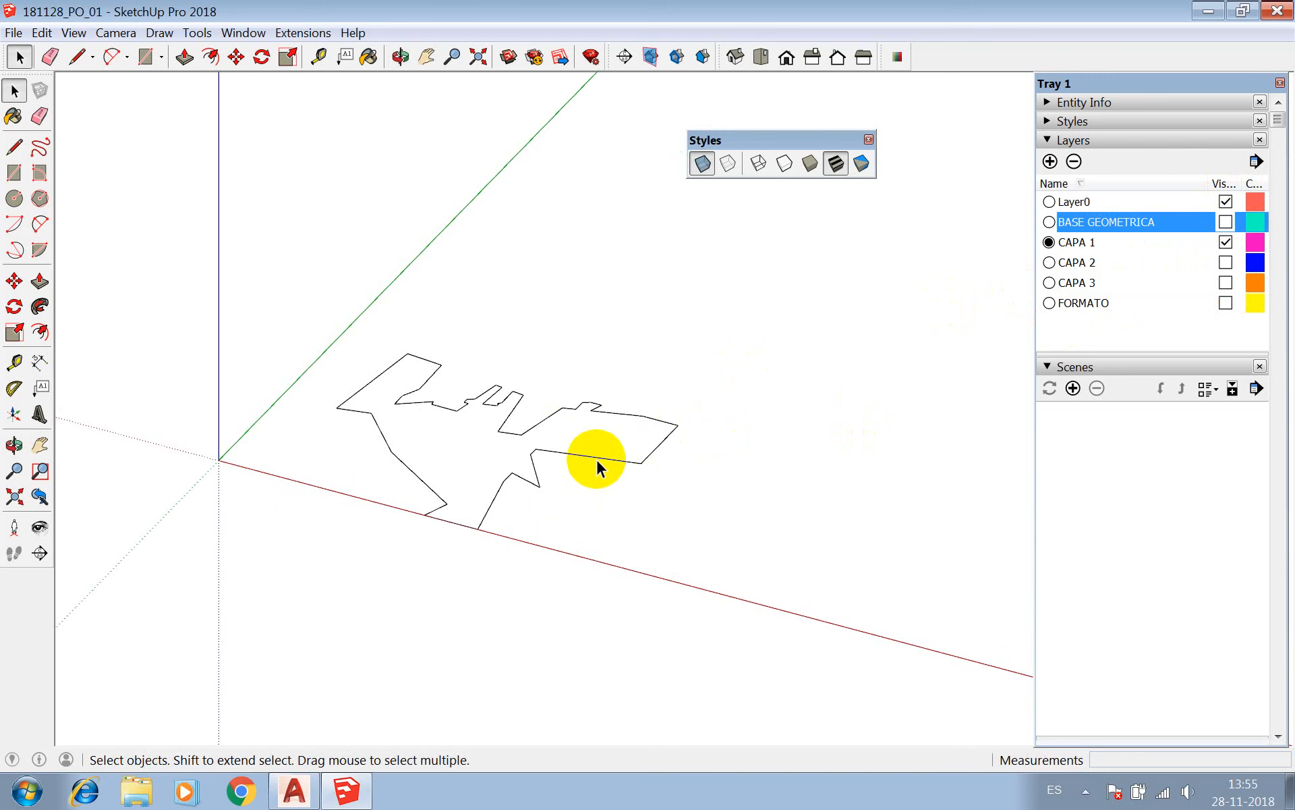
# Create a Tape Measure guide line parallel to the red axis through a corner of the CAPA 1 outline, and erase it.
pyautogui.click(324, 61)
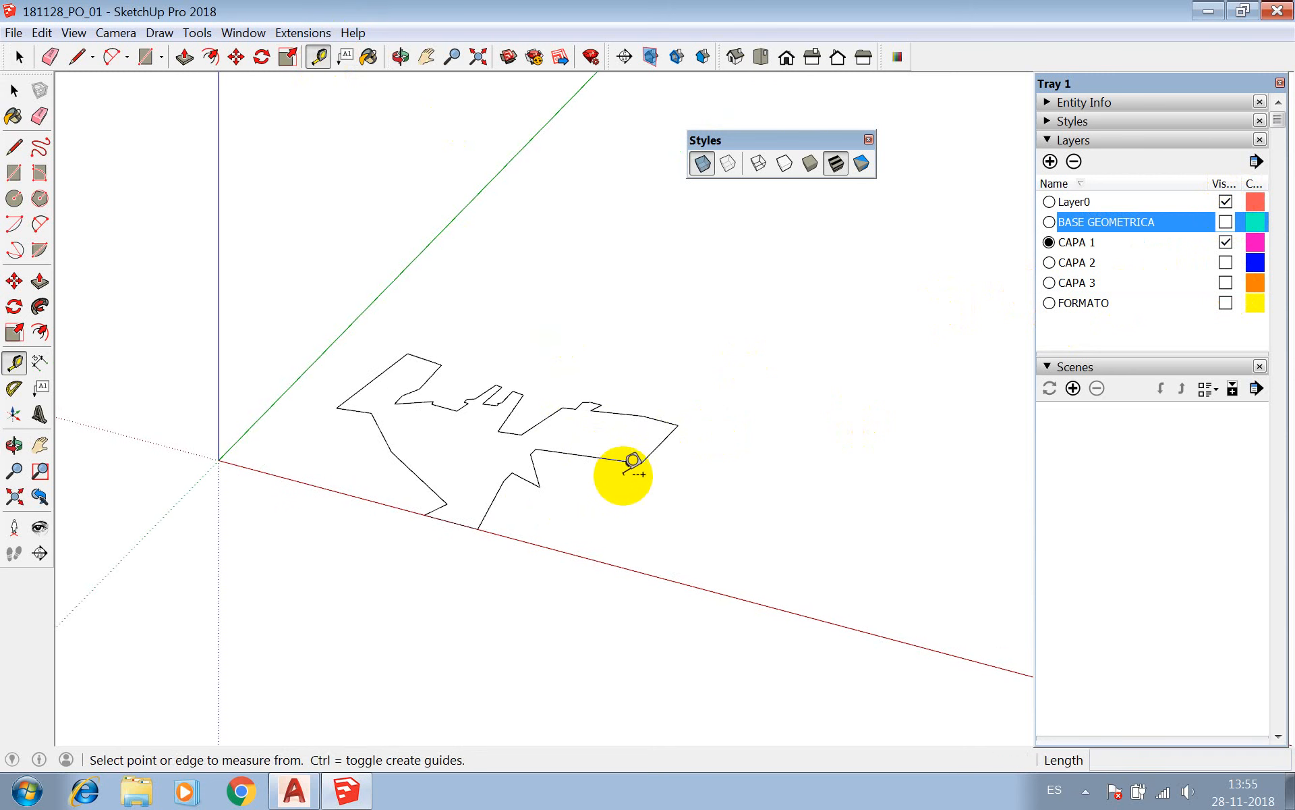
pyautogui.click(641, 462)
pyautogui.click(361, 389)
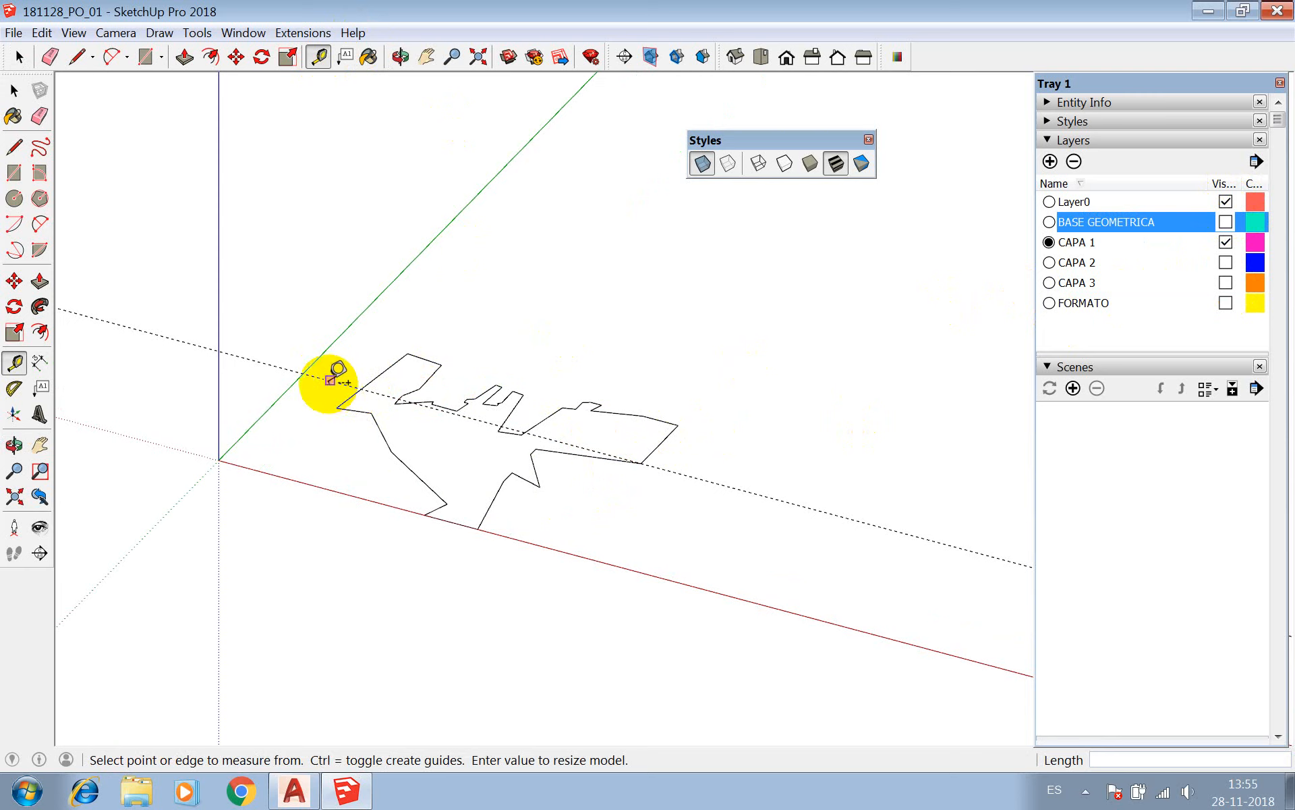
pyautogui.press('space')
pyautogui.click(325, 381)
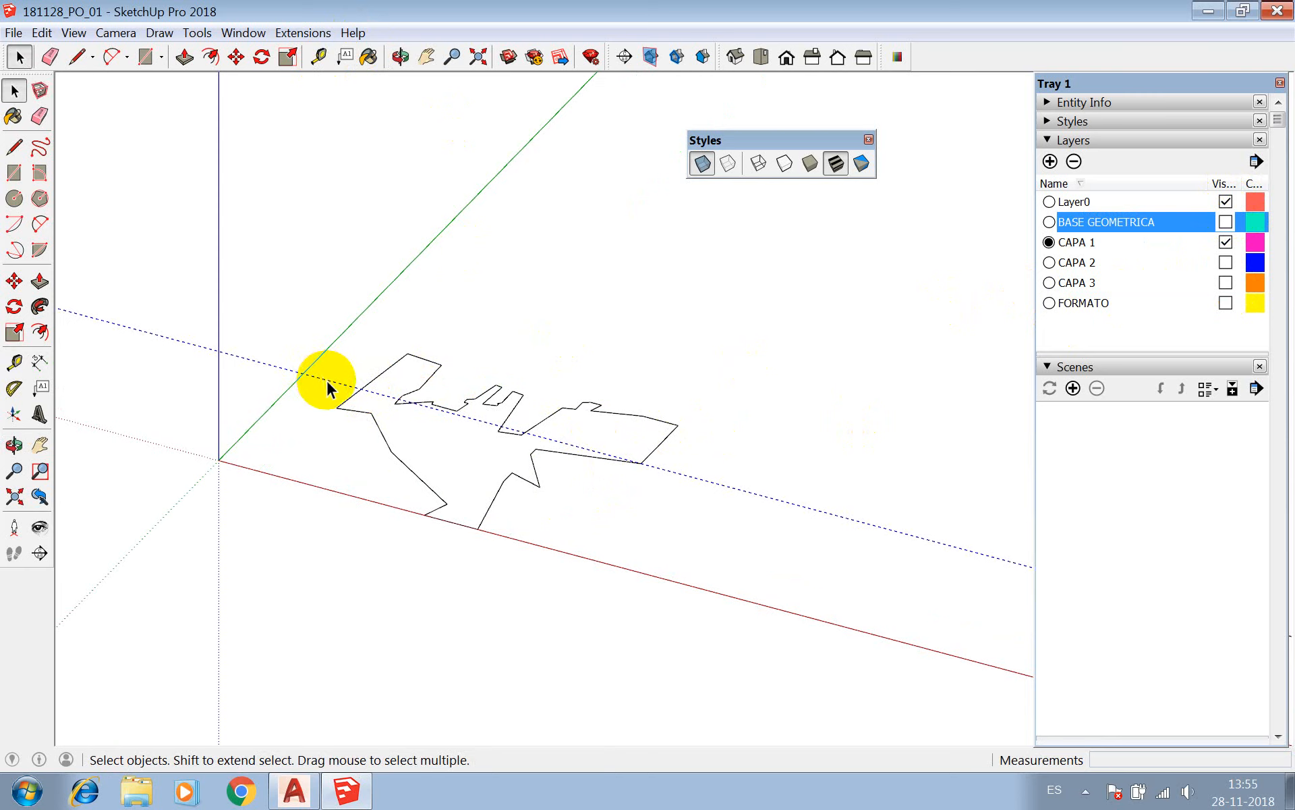
pyautogui.rightClick(326, 388)
pyautogui.click(356, 407)
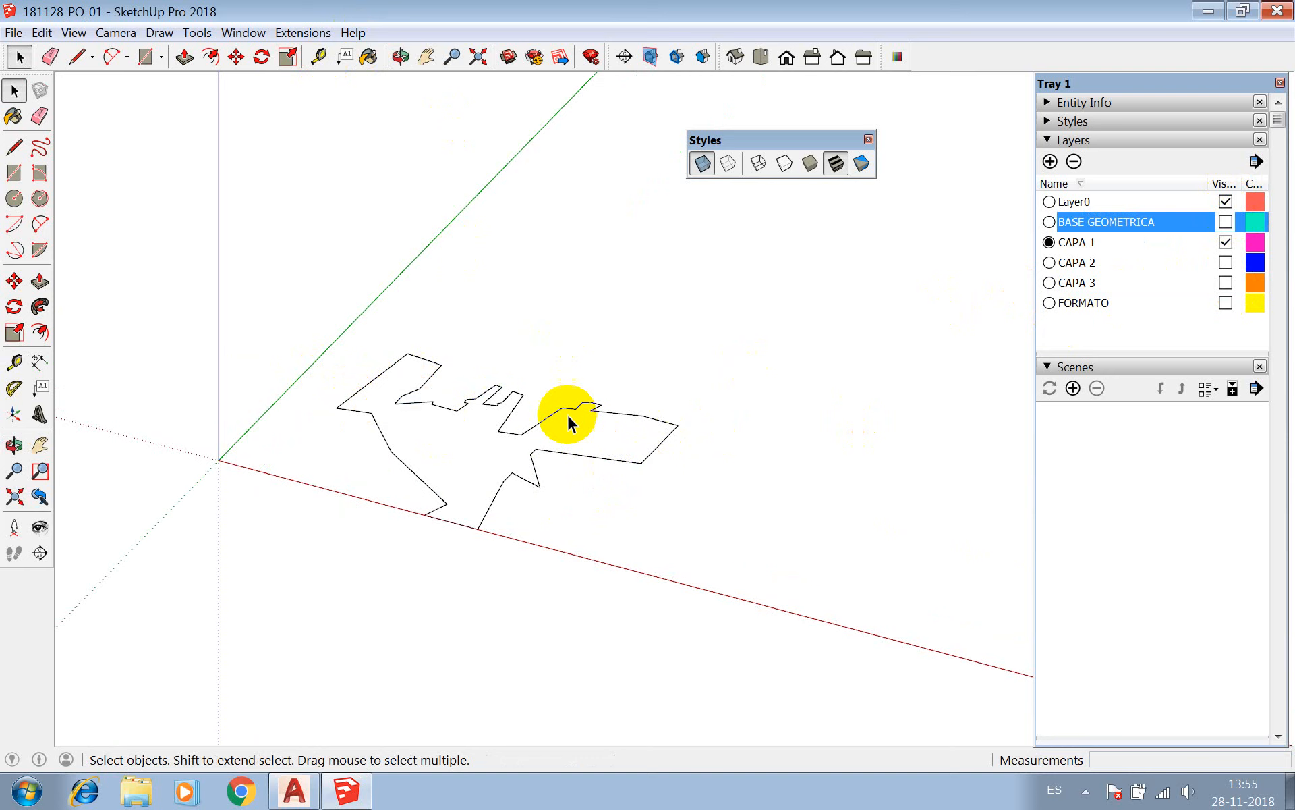
pyautogui.click(585, 457)
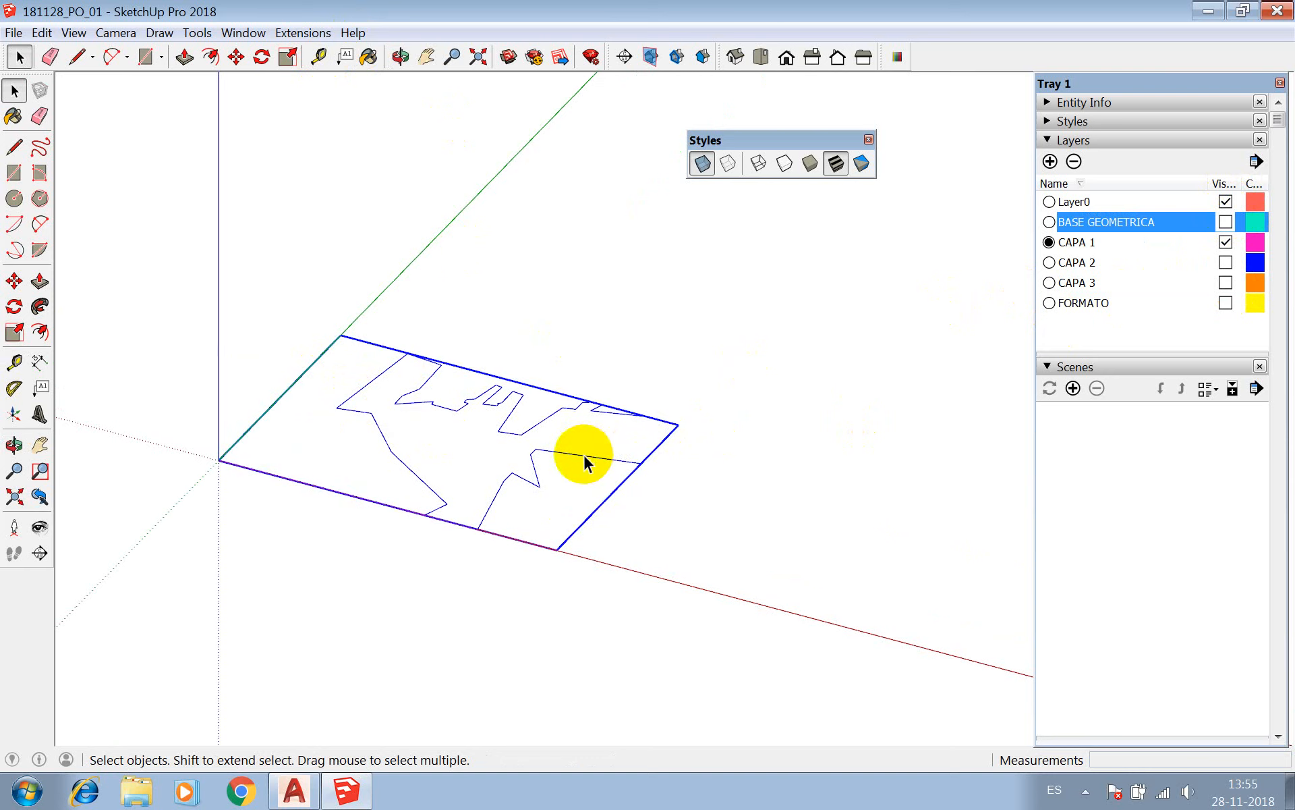
pyautogui.click(746, 325)
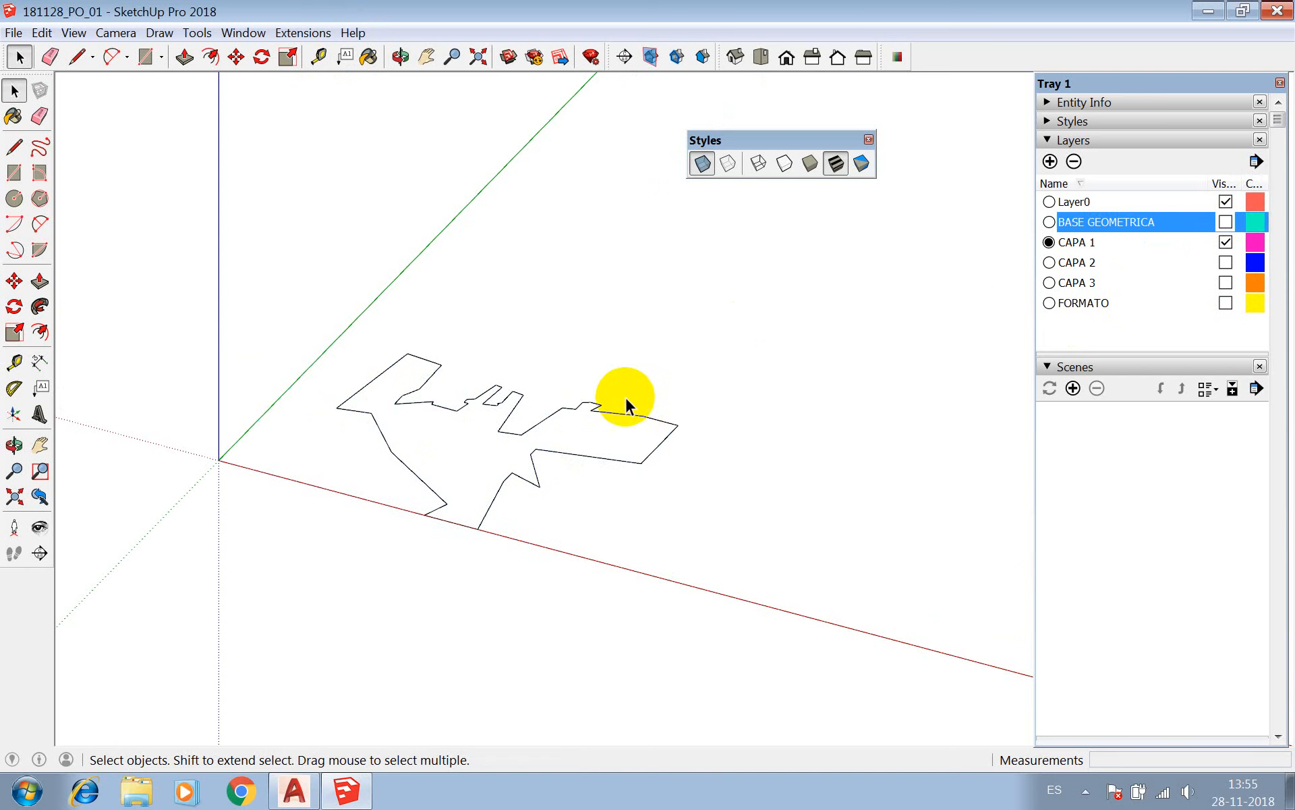
pyautogui.click(628, 400)
pyautogui.press('Delete')
pyautogui.hotkey('ctrl', 'z')
pyautogui.hotkey('ctrl', 'y')
pyautogui.hotkey('ctrl', 'z')
pyautogui.hotkey('ctrl', 'y')
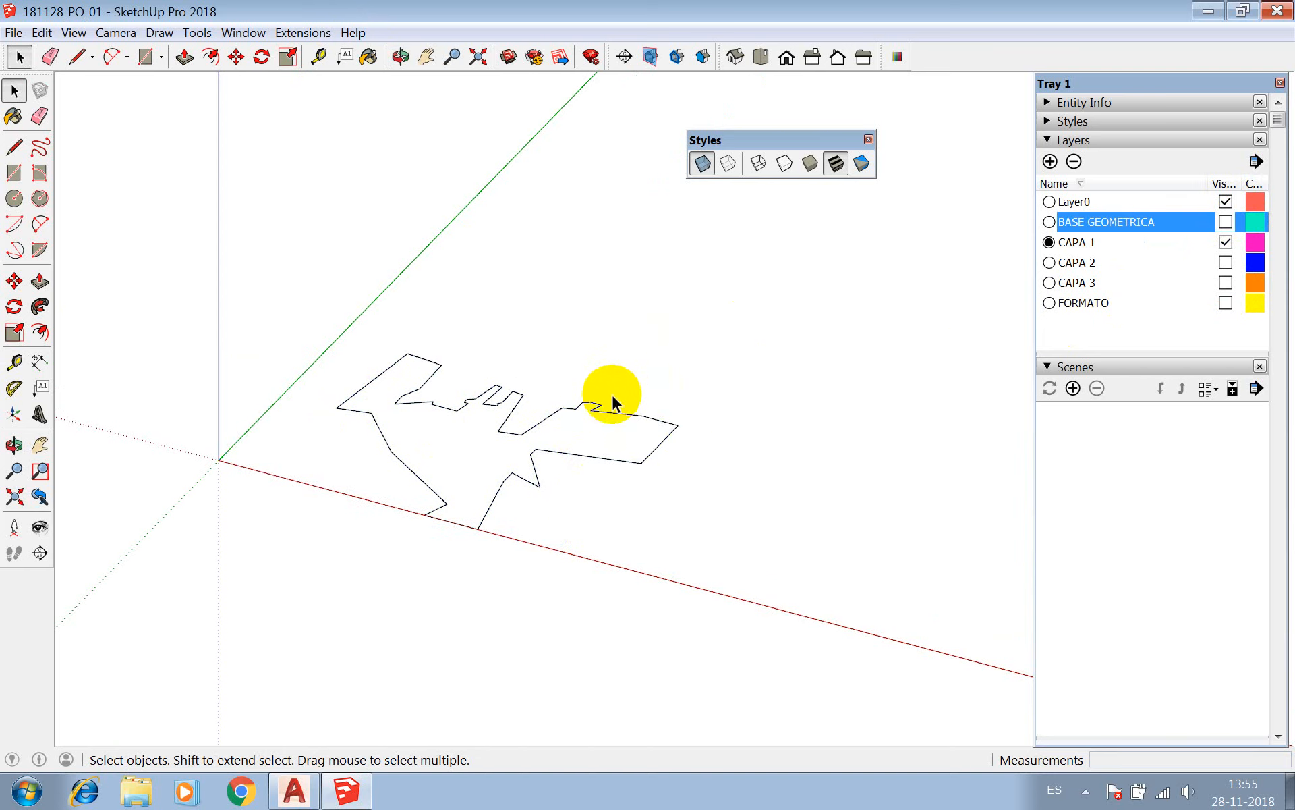
pyautogui.hotkey('ctrl', 'z')
pyautogui.hotkey('ctrl', 'y')
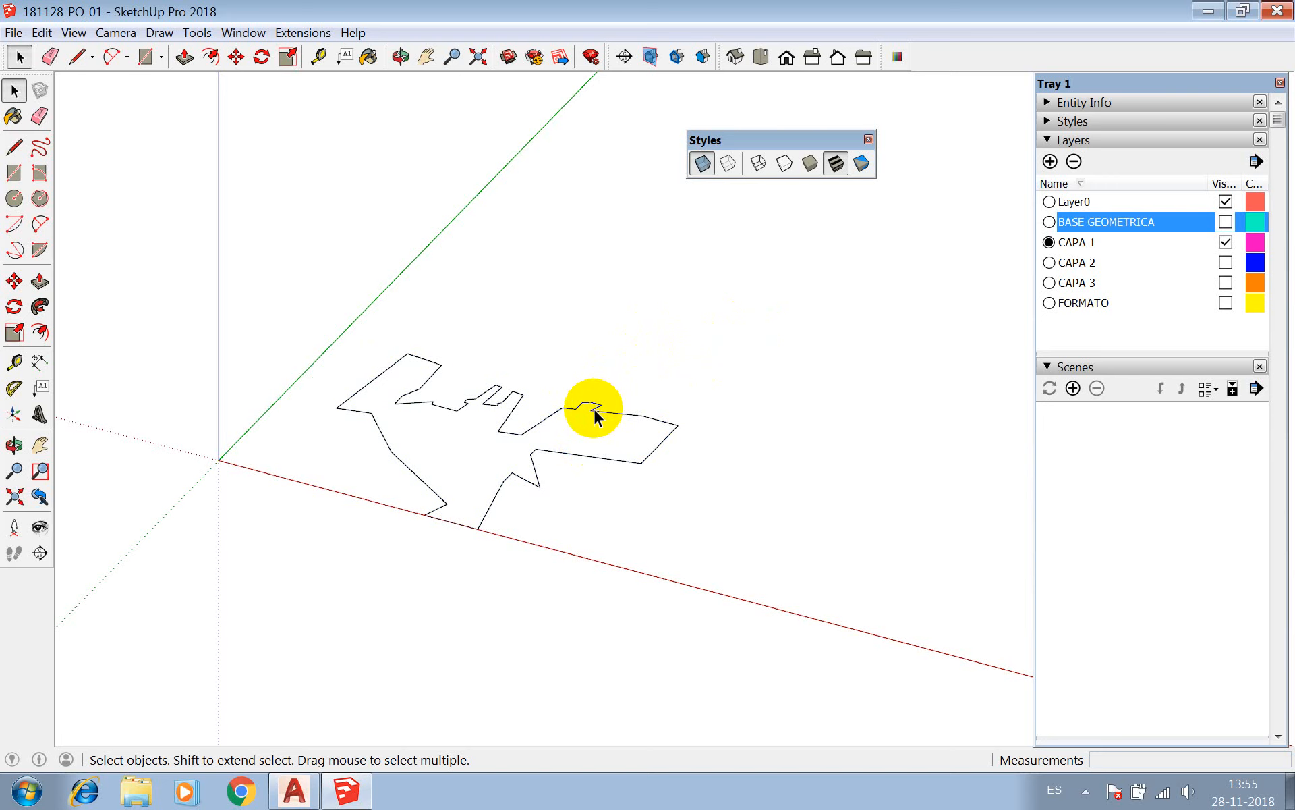
pyautogui.hotkey('ctrl', 'z')
pyautogui.hotkey('ctrl', 'y')
# Select the imported drawing component and open it for editing down to the nested CAPA 1 component.
pyautogui.moveTo(268, 267); pyautogui.dragTo(722, 566)
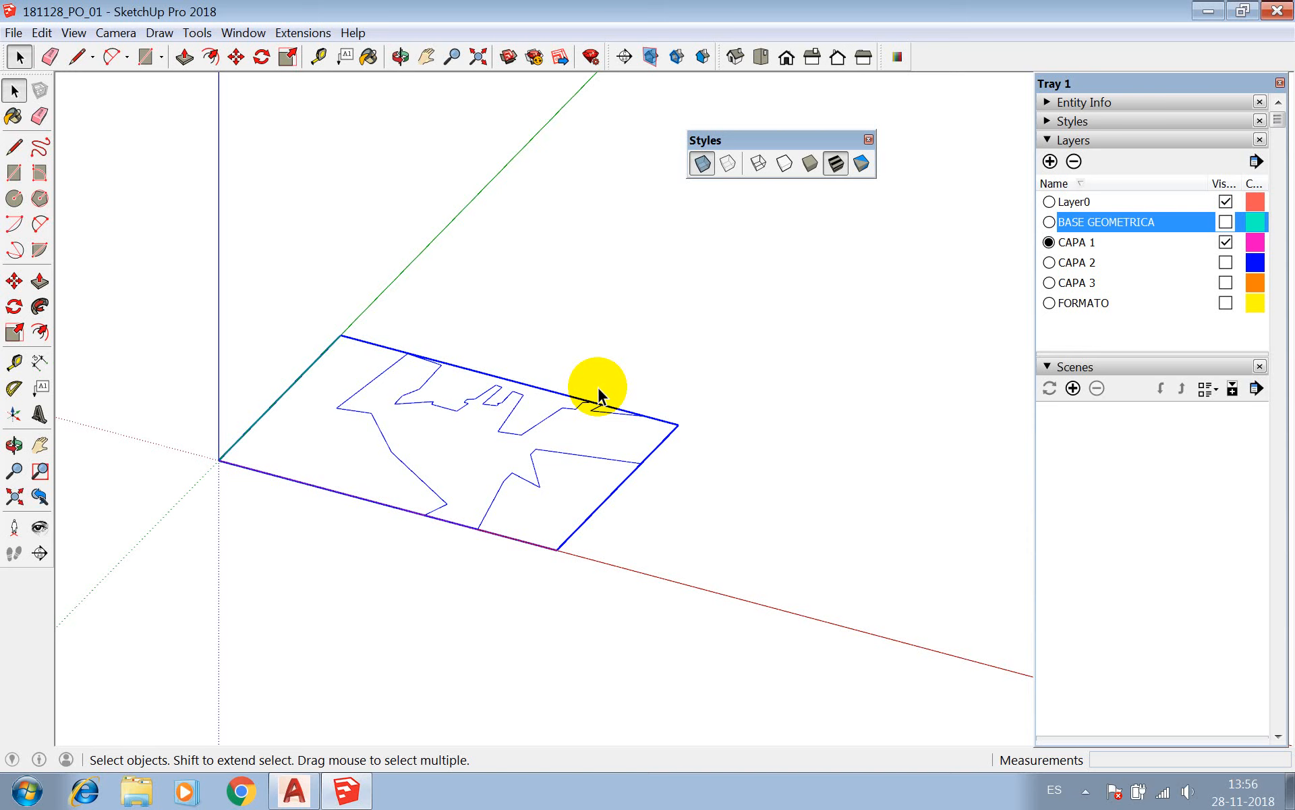
pyautogui.doubleClick(548, 416)
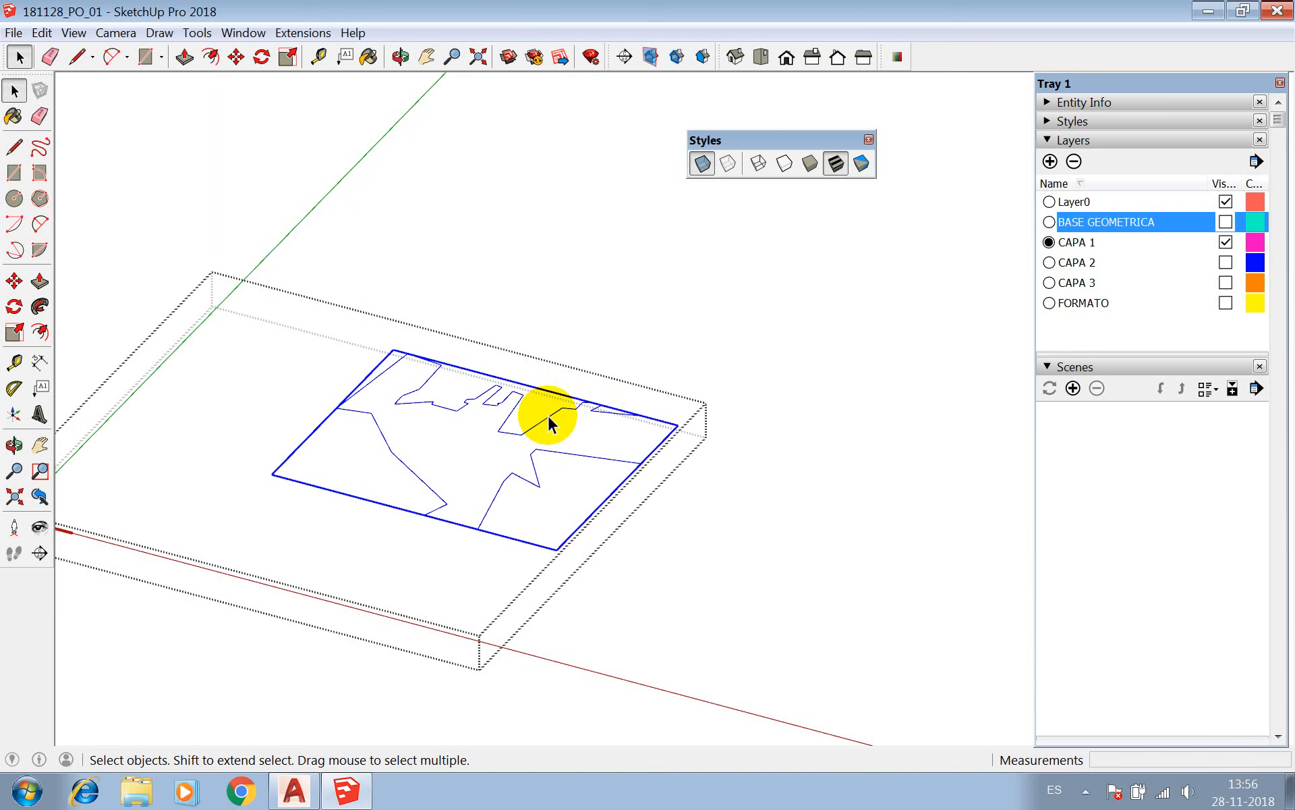
pyautogui.doubleClick(548, 419)
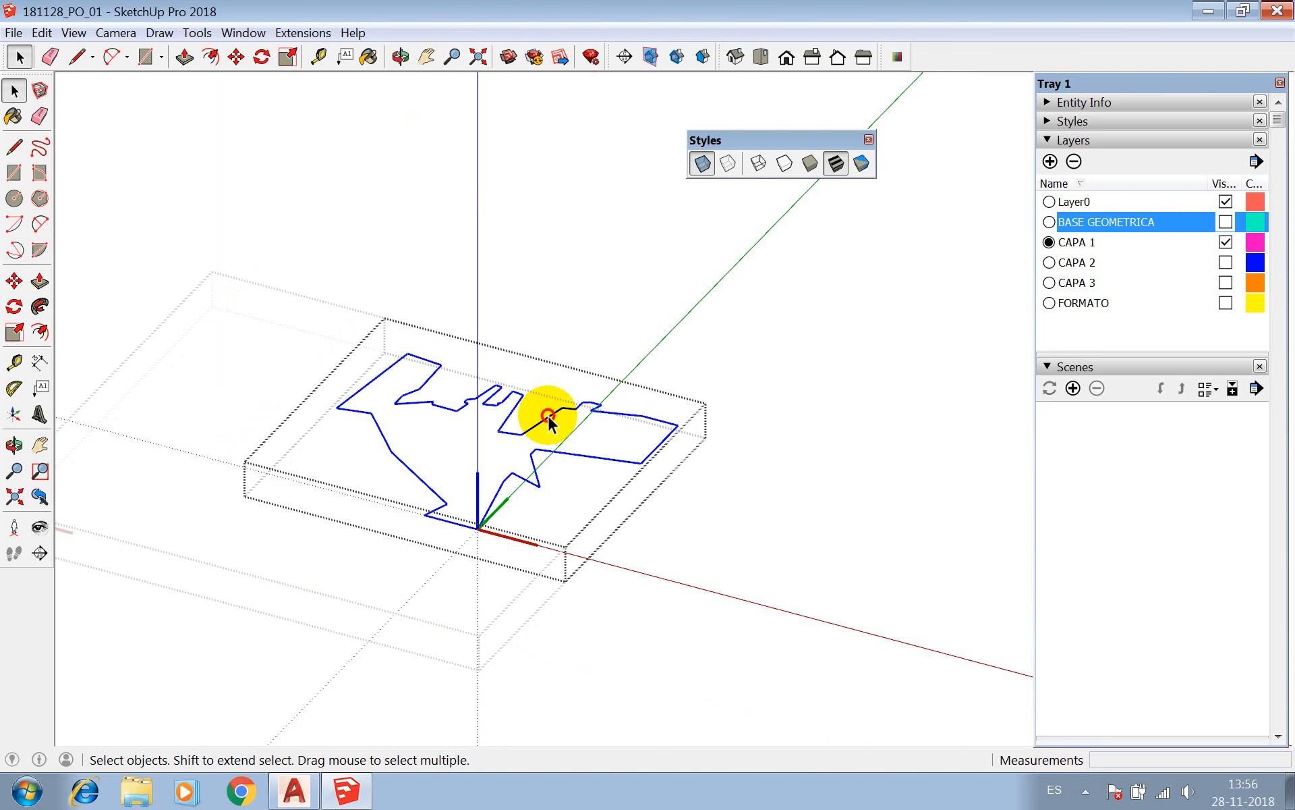
# Draw an auxiliary line about 12.6 cm long between two opposite vertices across the CAPA 1 outline to generate its faces.
pyautogui.scroll(3, 558, 487)
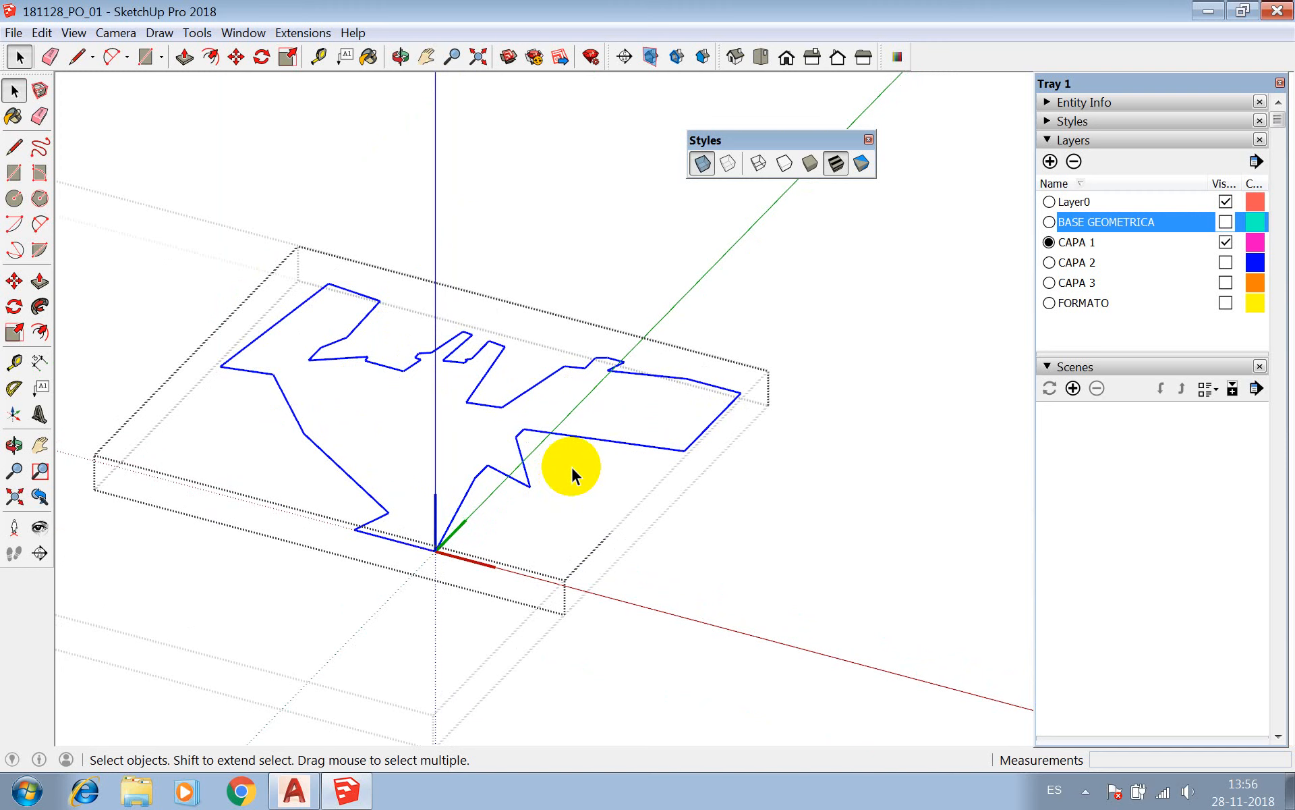
pyautogui.press('l')
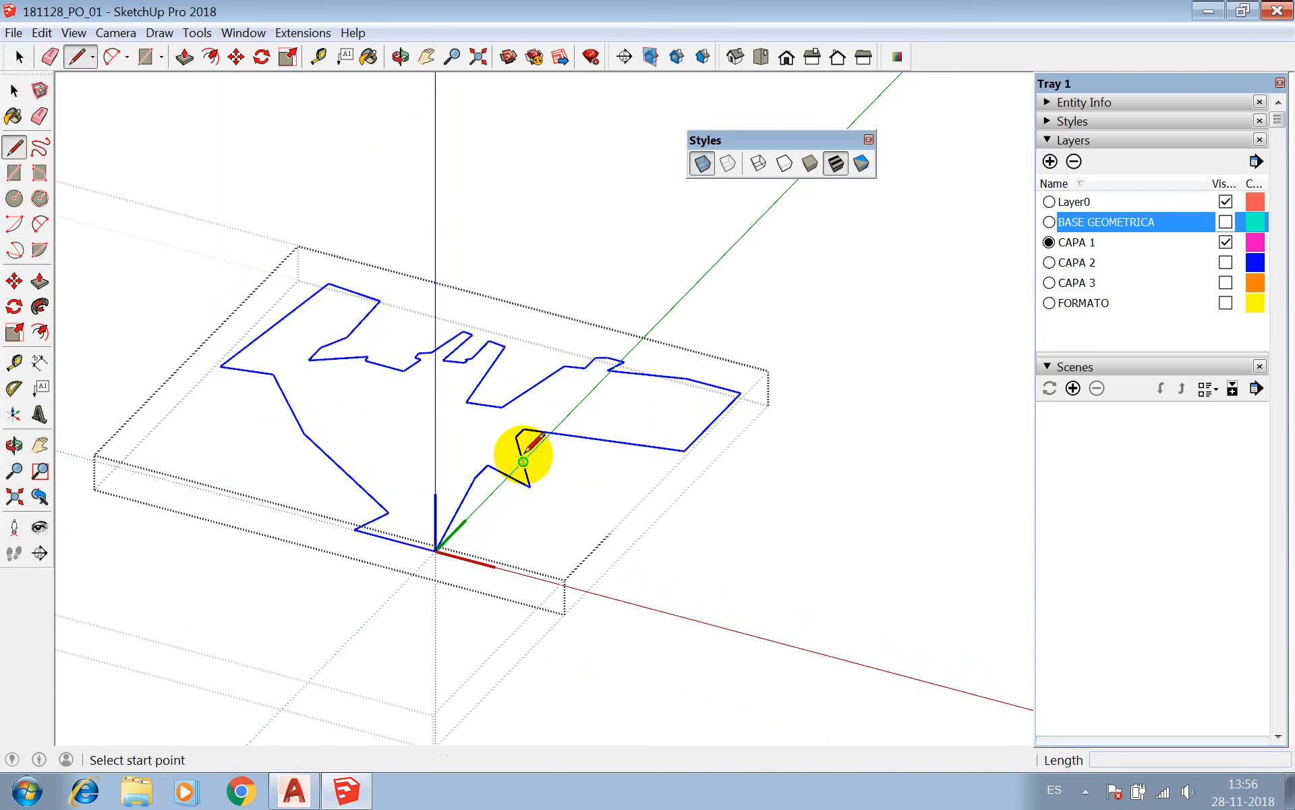
pyautogui.click(467, 402)
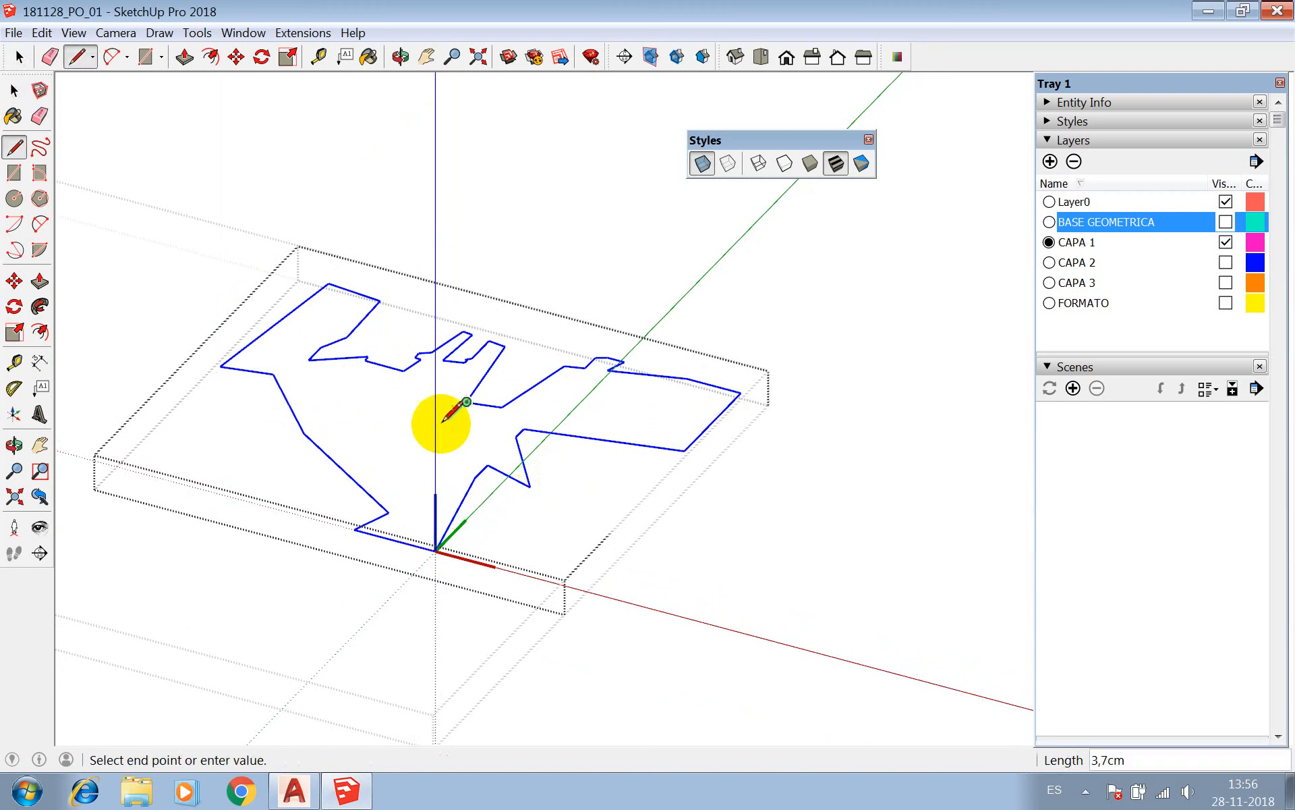
pyautogui.click(303, 432)
# Erase the auxiliary line crossing the CAPA 1 outline to merge the two faces into one.
pyautogui.press('space')
pyautogui.click(338, 425)
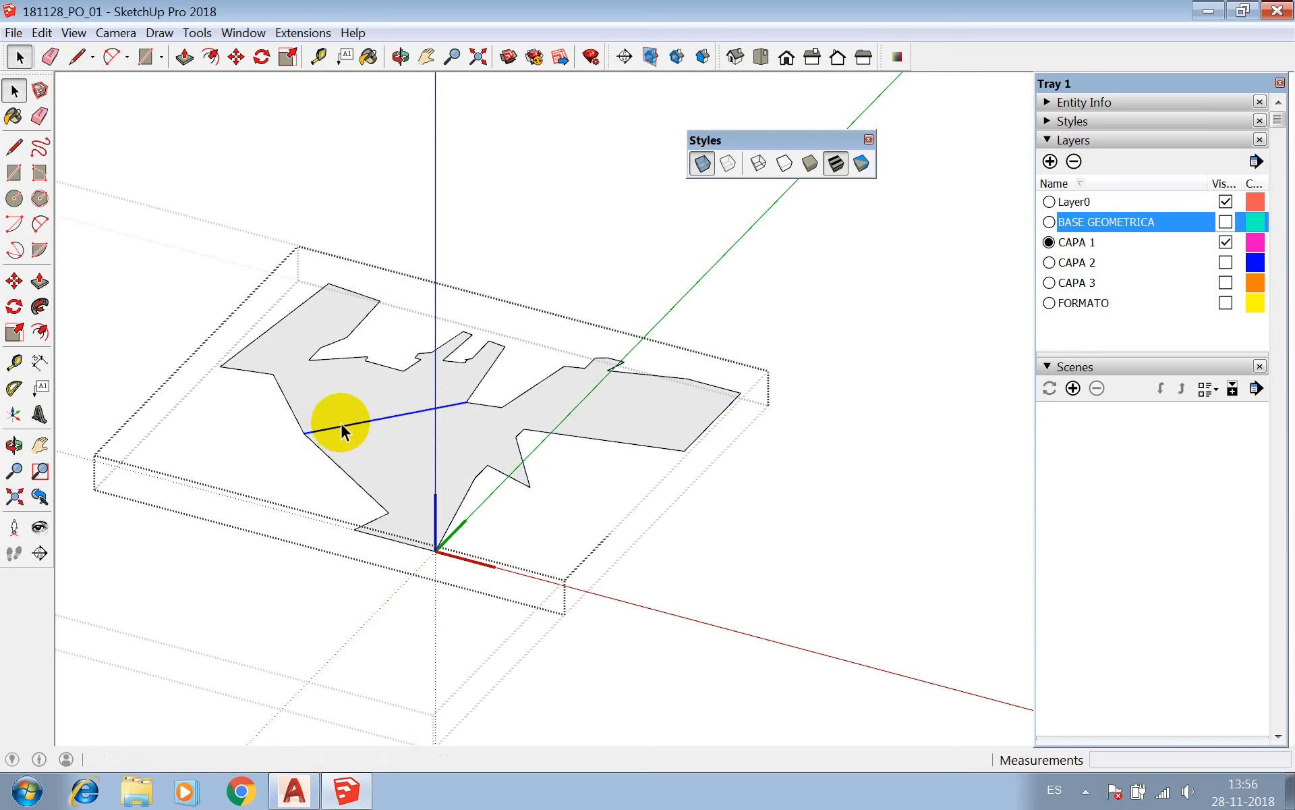
pyautogui.press('e')
pyautogui.click(340, 425)
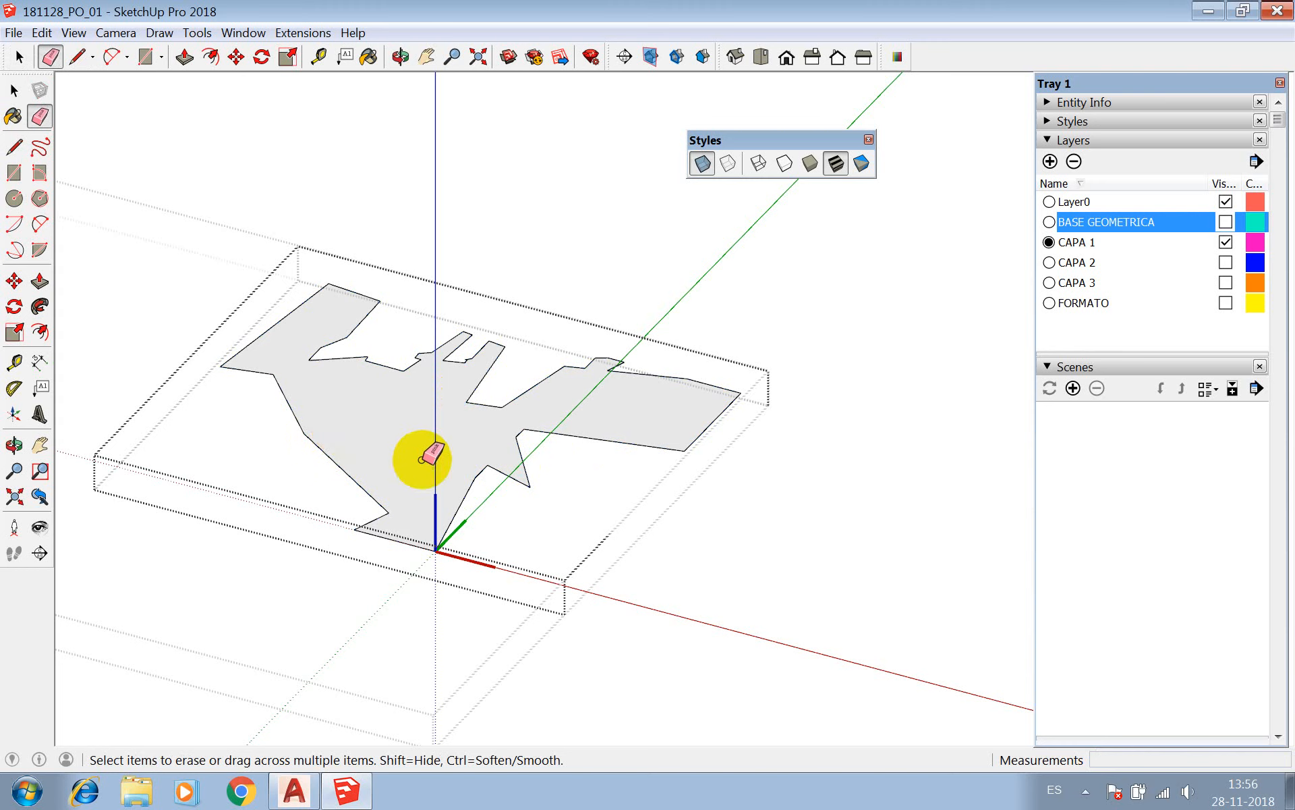
# Extrude the CAPA 1 face upward 5 cm with Push/Pull.
pyautogui.press('p')
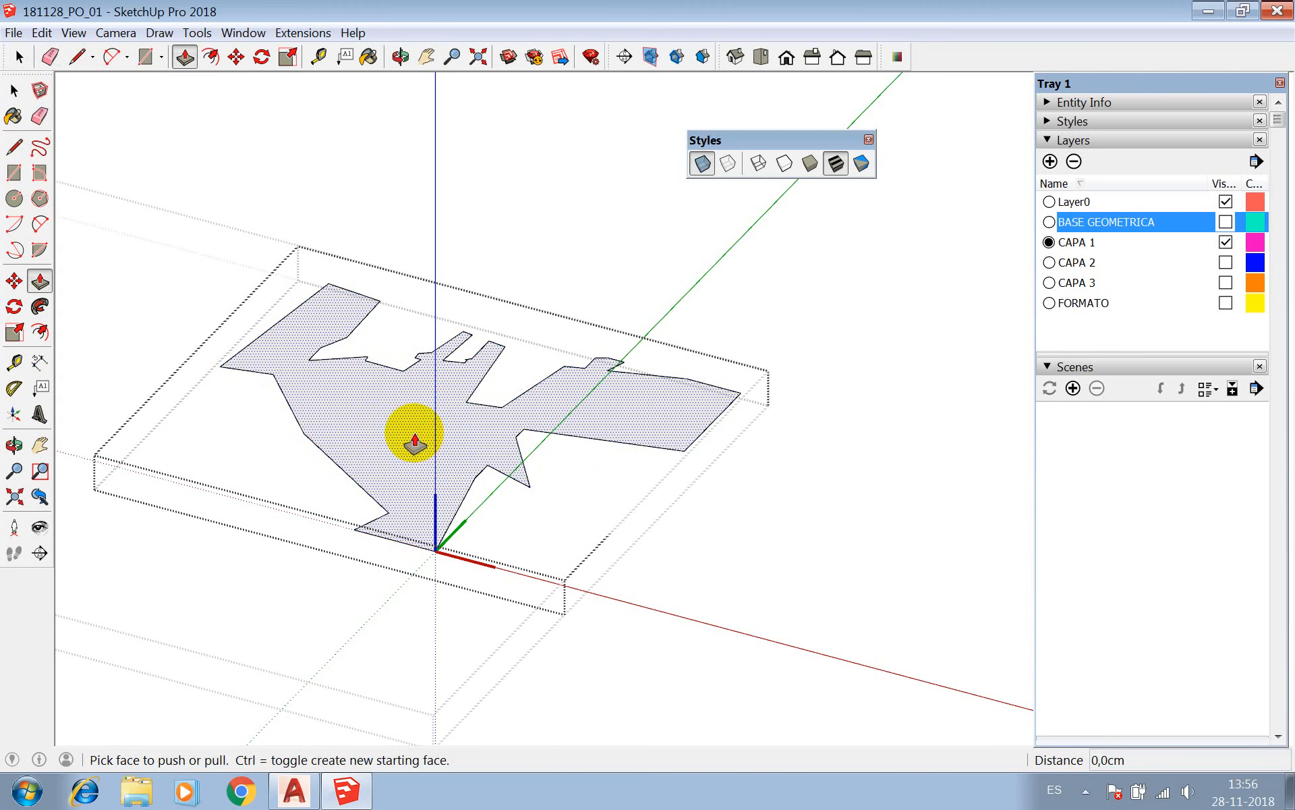
pyautogui.moveTo(414, 442); pyautogui.dragTo(422, 402)
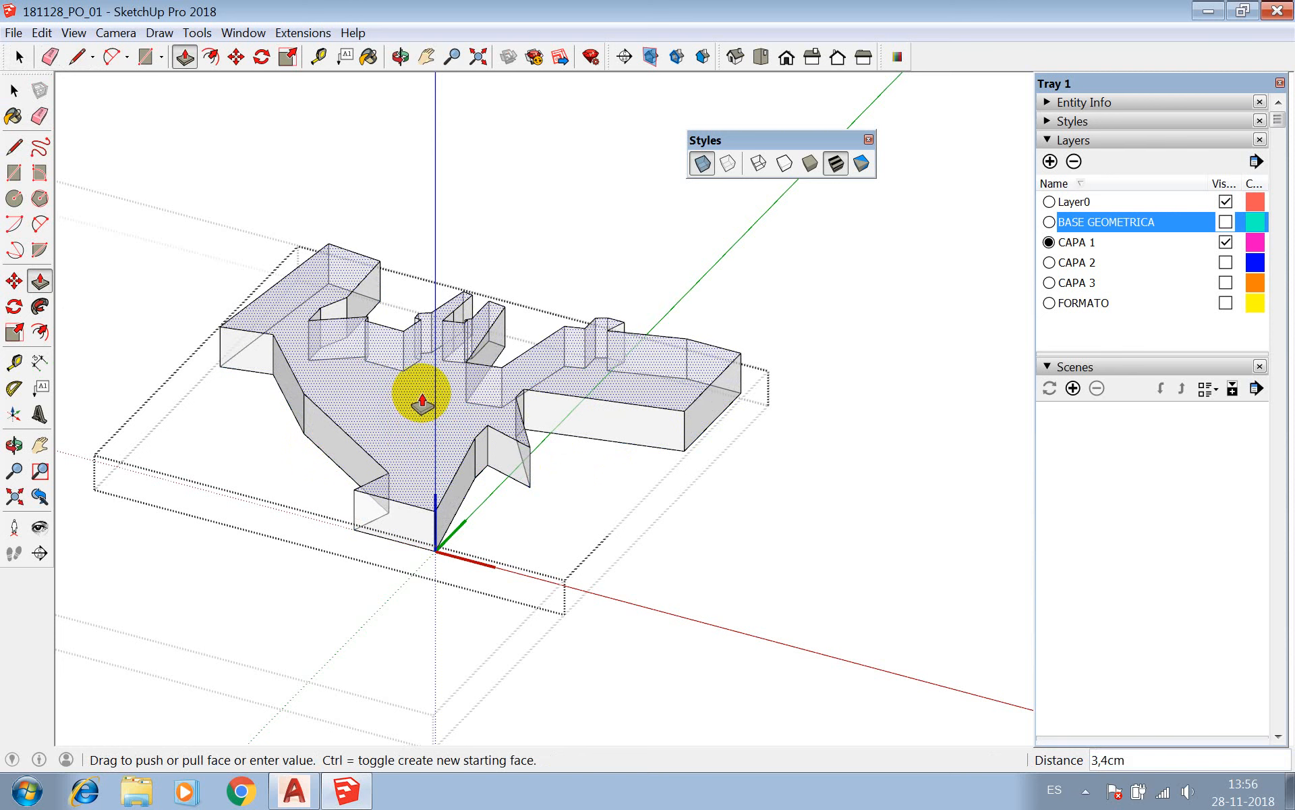
pyautogui.write('5')
pyautogui.press('Return')
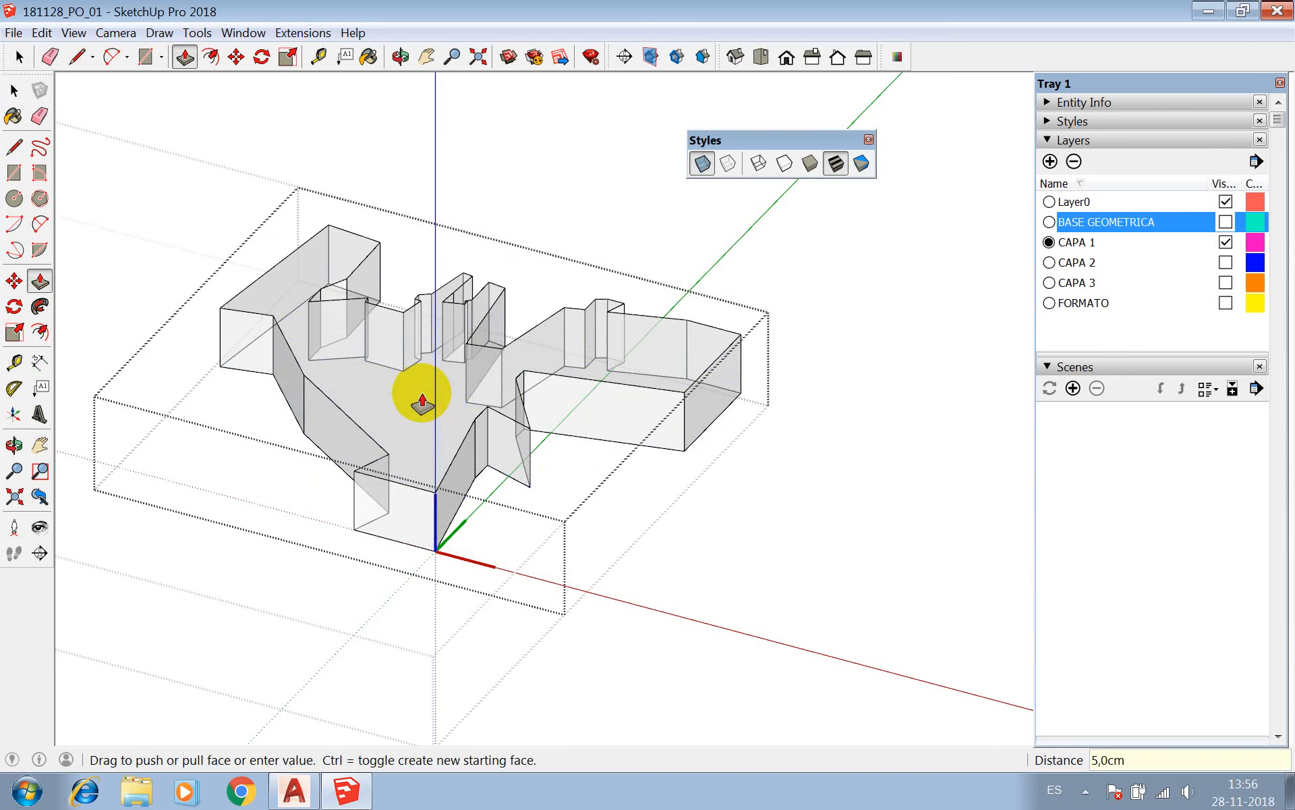
# Leave editing of the CAPA 1 component and of the imported drawing component that contains it.
pyautogui.press('space')
pyautogui.click(594, 206)
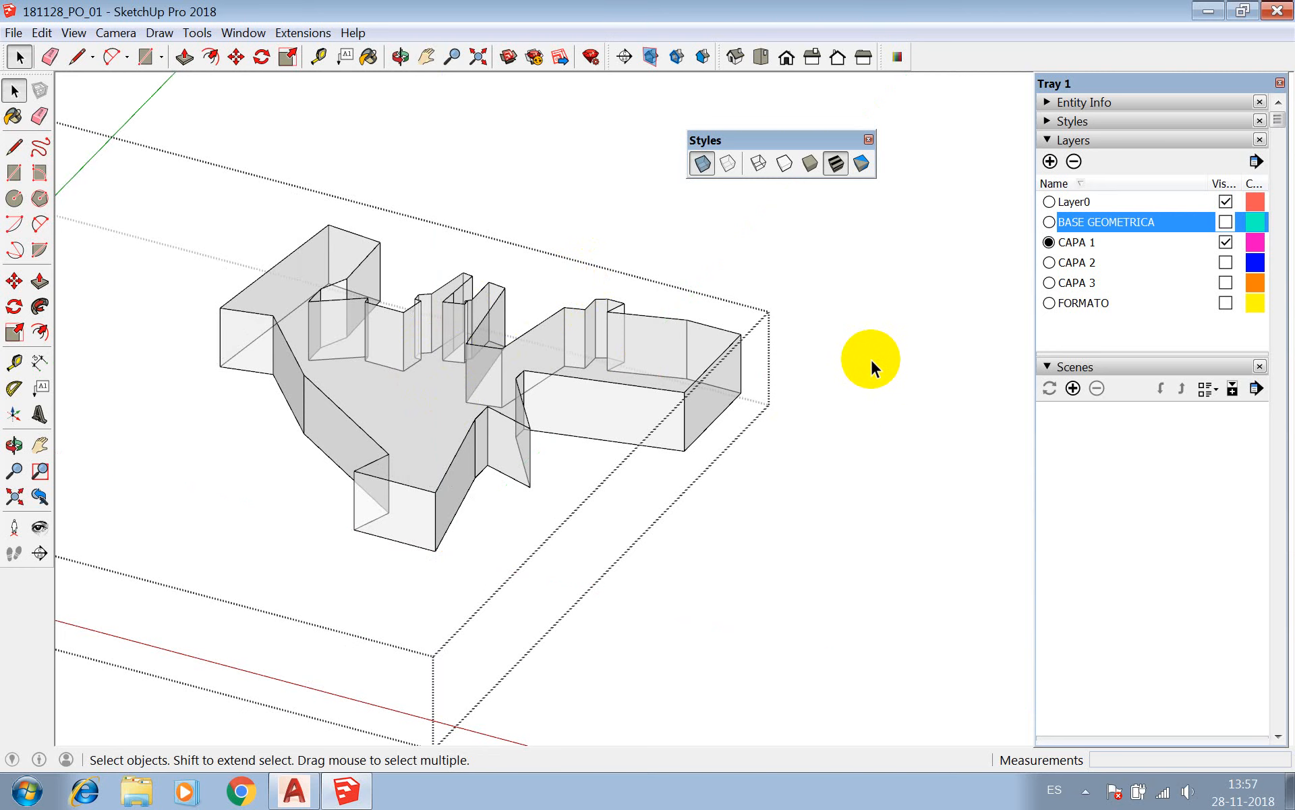
pyautogui.click(869, 358)
# Select the whole imported drawing component, show its Entity Info and look over the operations available for it.
pyautogui.click(699, 346)
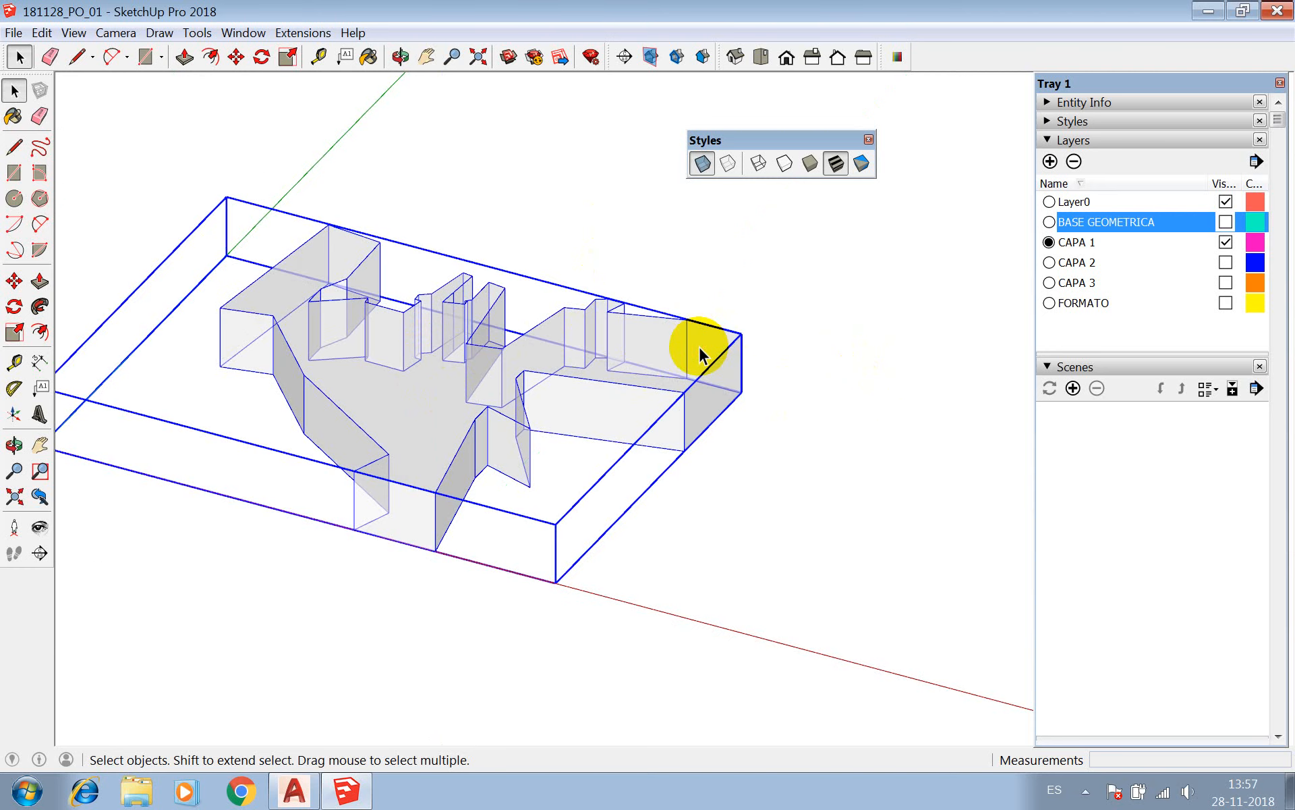
pyautogui.click(1102, 102)
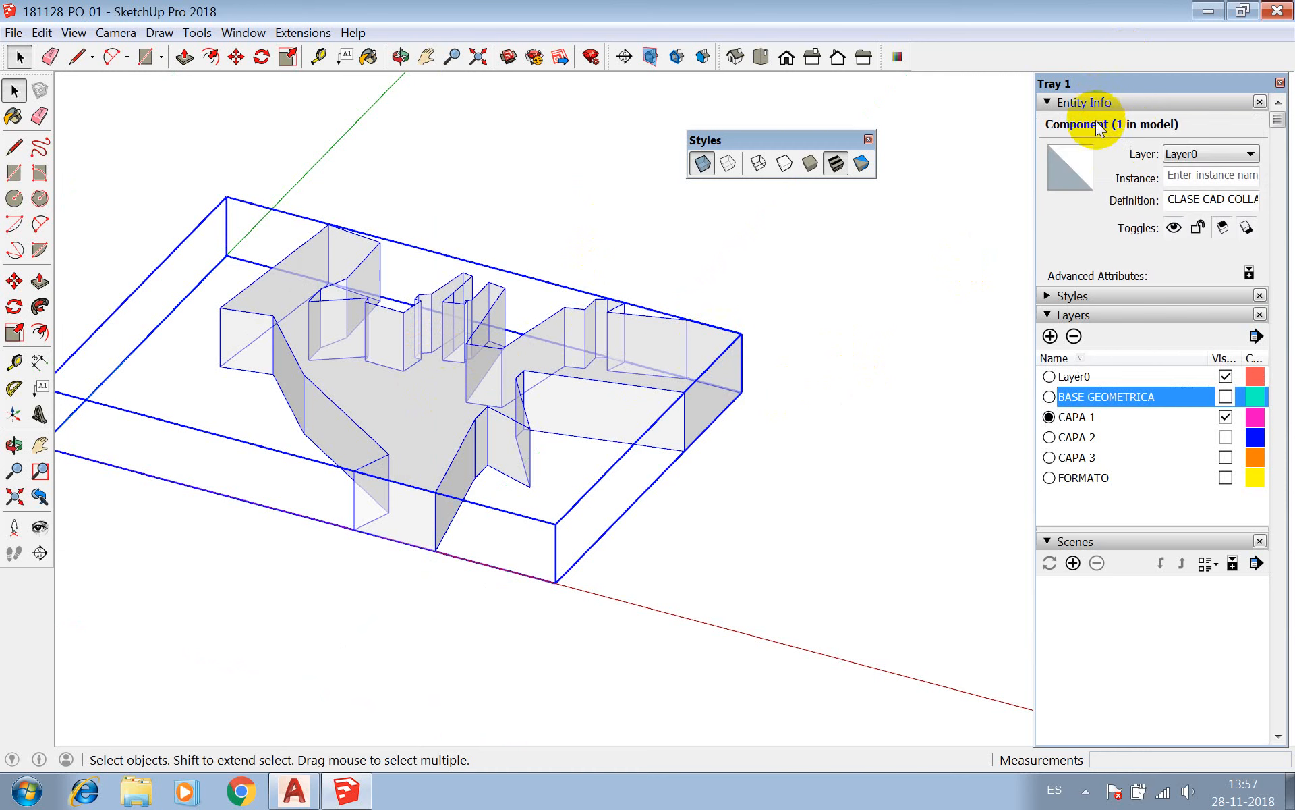
pyautogui.rightClick(601, 345)
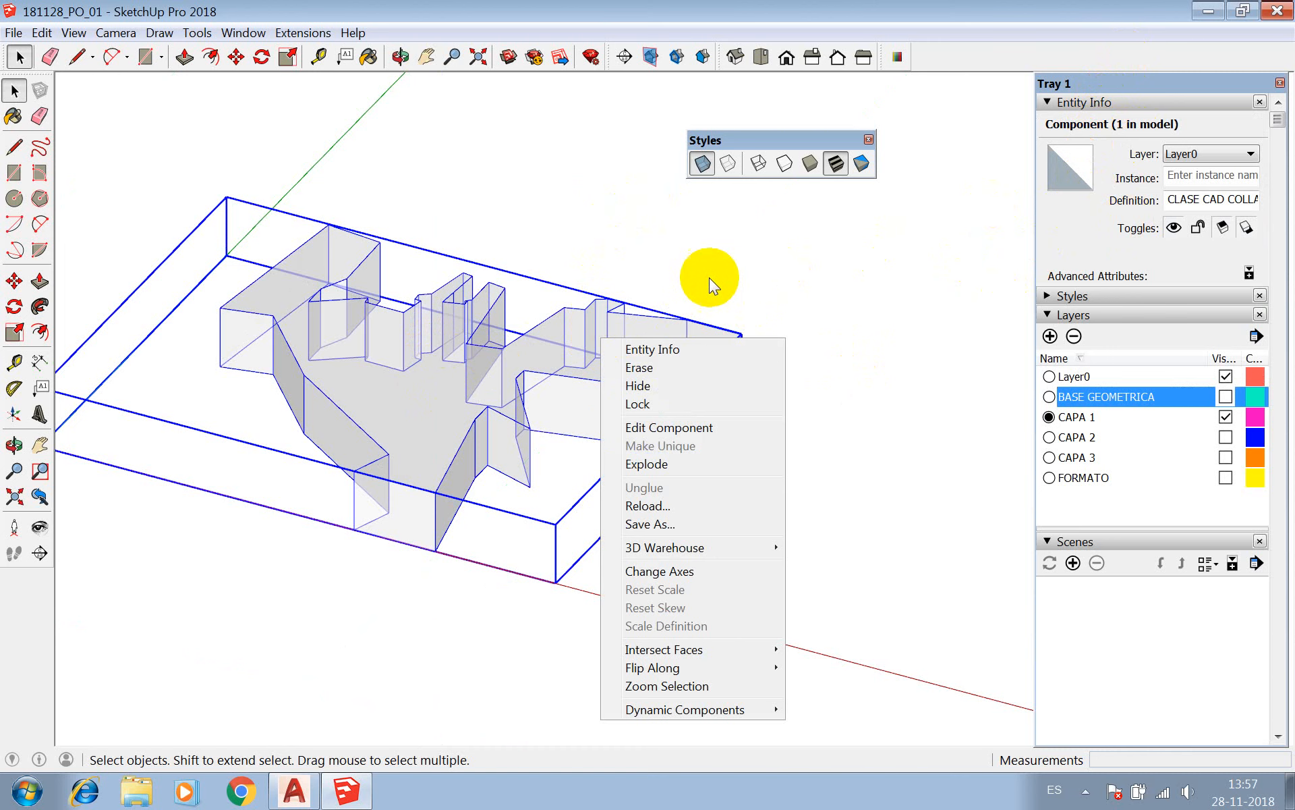
pyautogui.click(593, 326)
# Compare the Entity Info of the nested CAPA 1 component with that of the outer drawing component, reselecting the outer one.
pyautogui.doubleClick(593, 326)
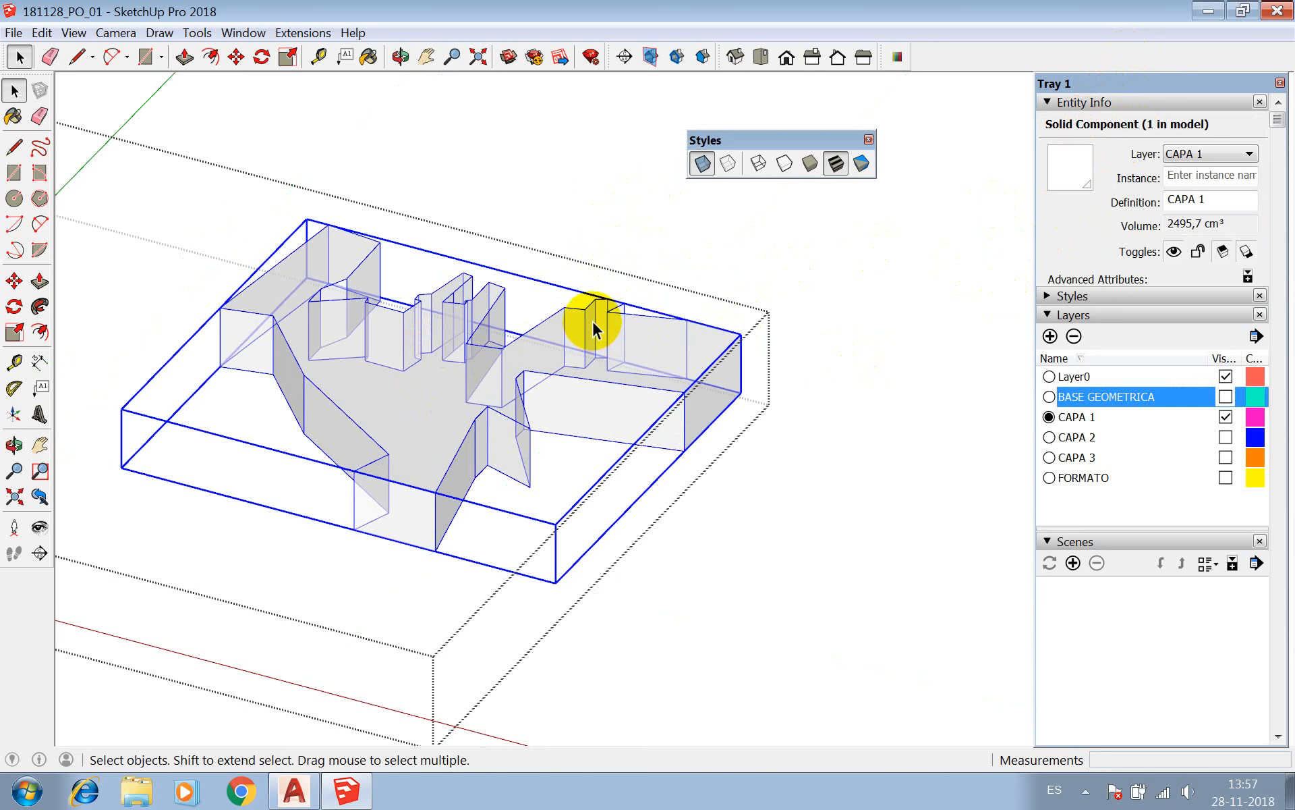
pyautogui.click(632, 233)
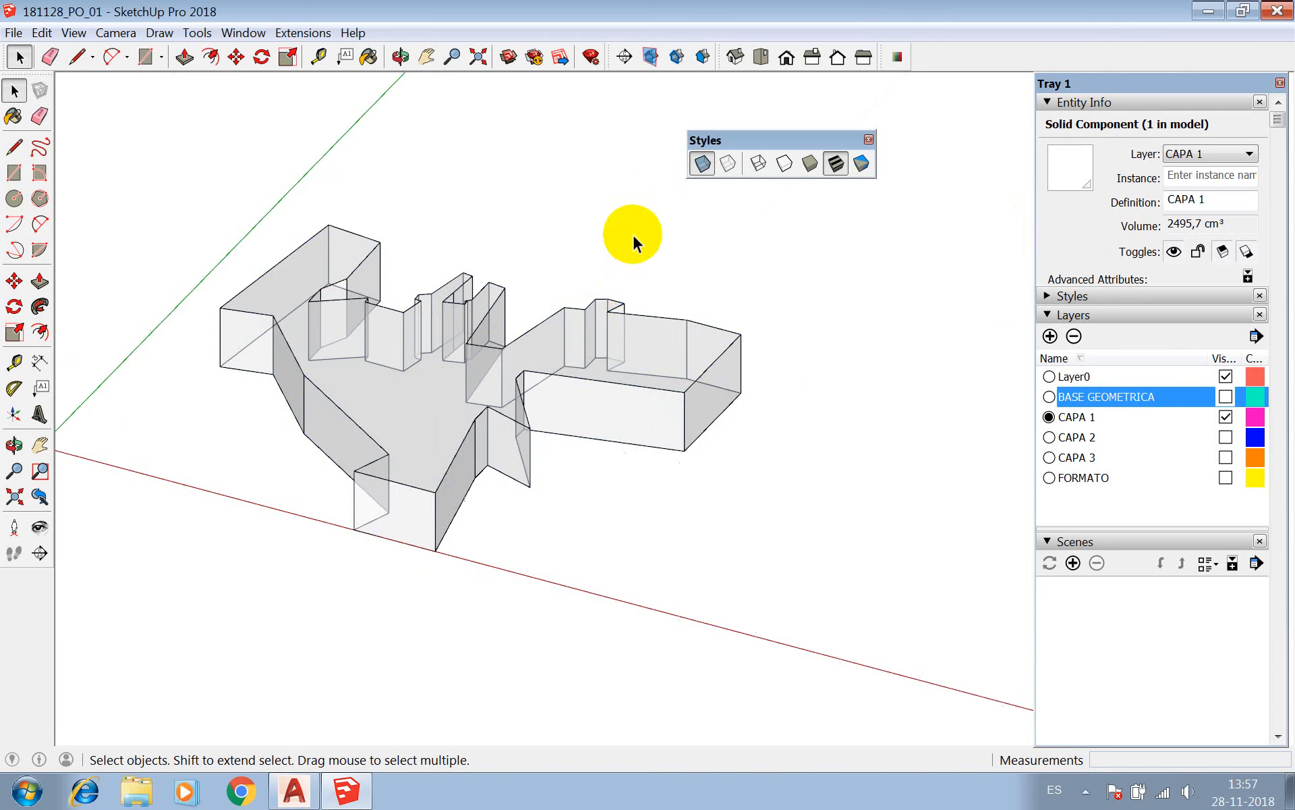
pyautogui.click(629, 316)
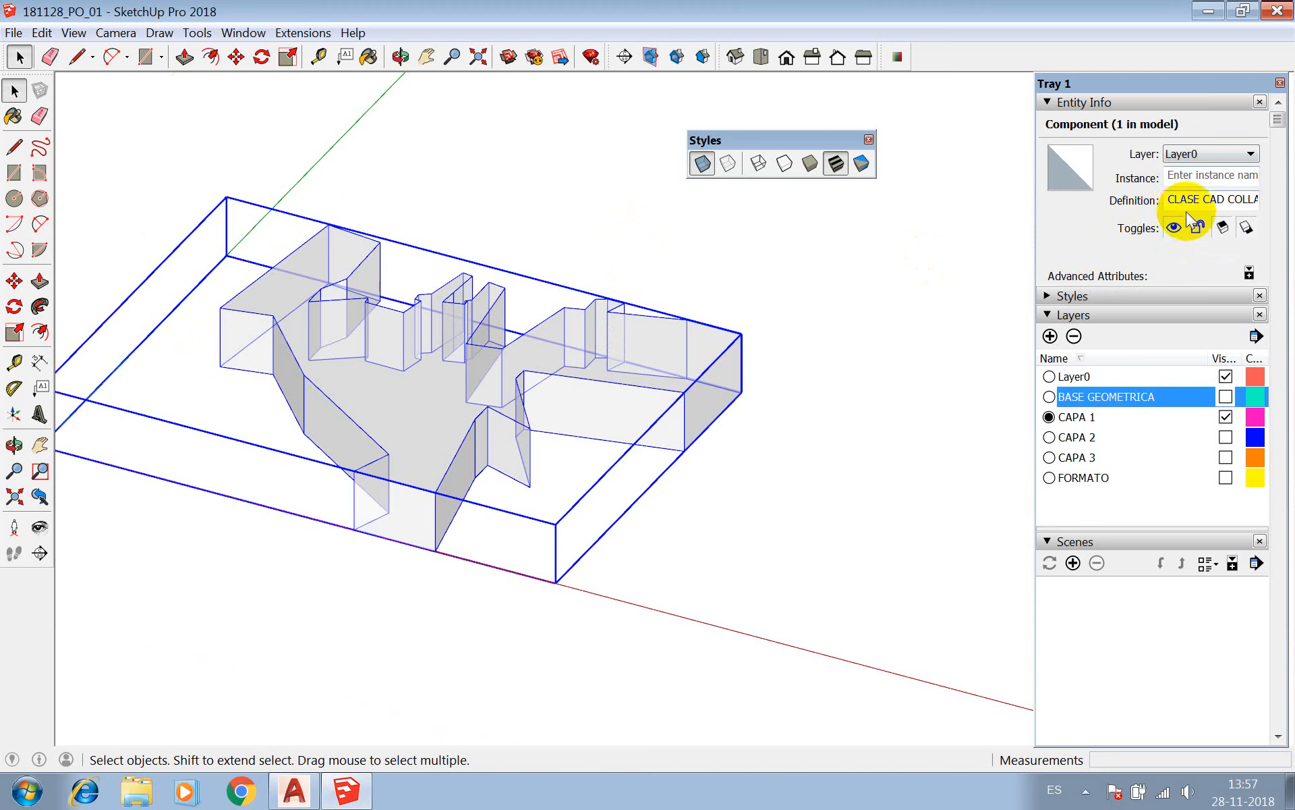
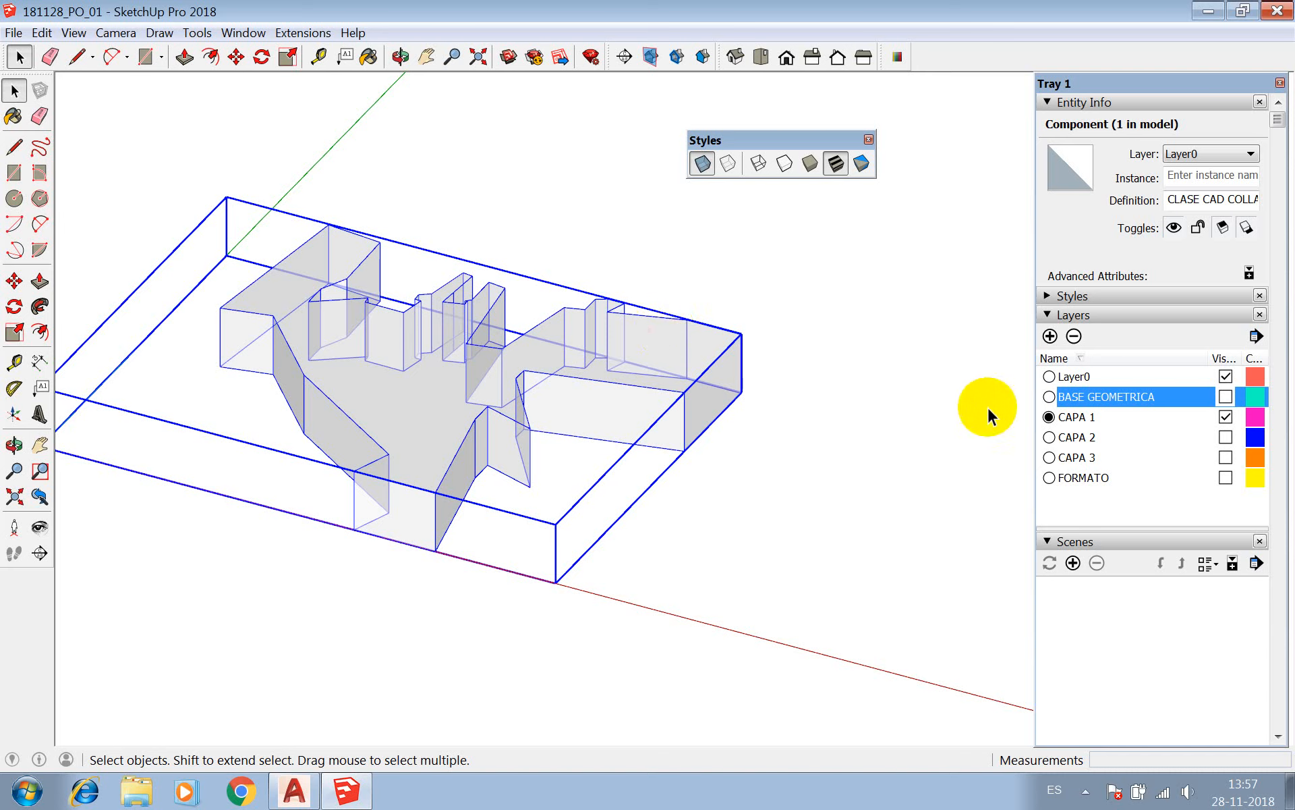
# Explode the outer imported drawing component and check that the CAPA 1 solid component can be selected directly.
pyautogui.rightClick(609, 350)
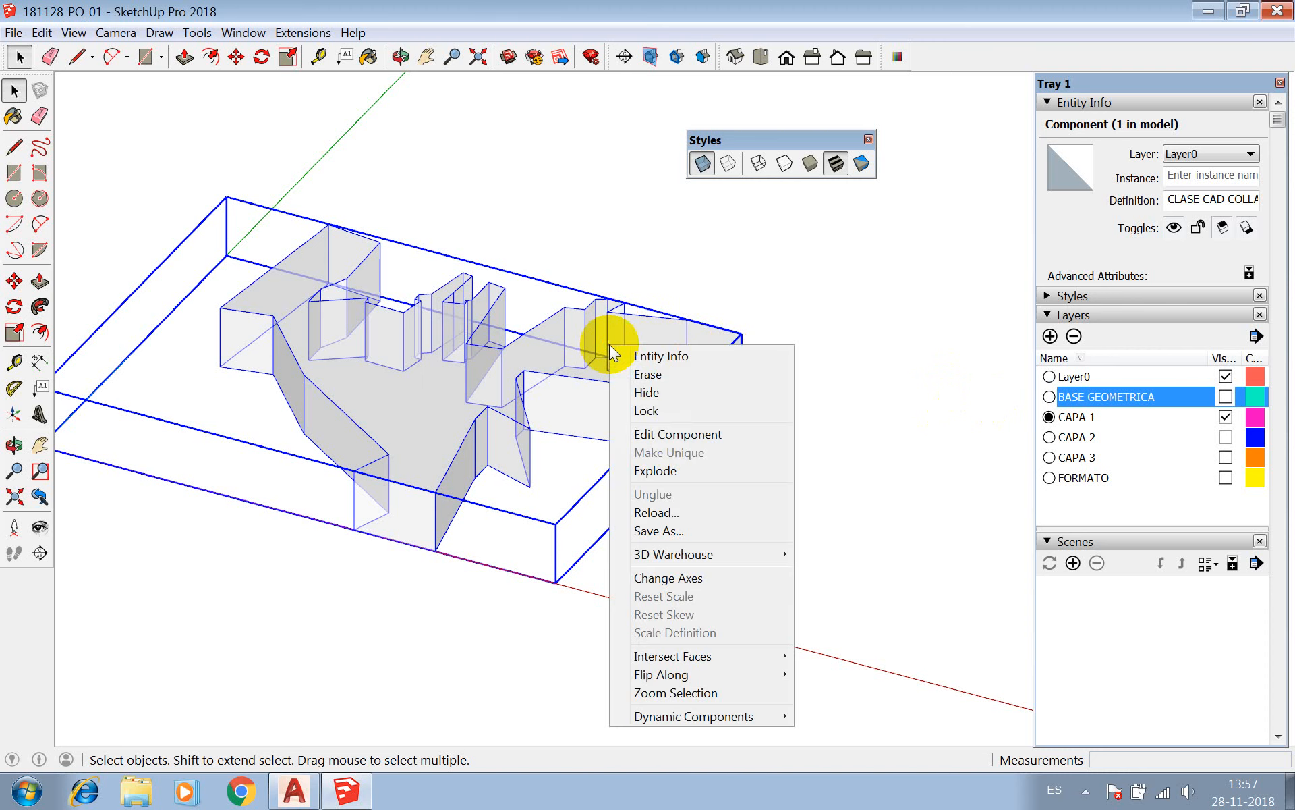
pyautogui.click(662, 472)
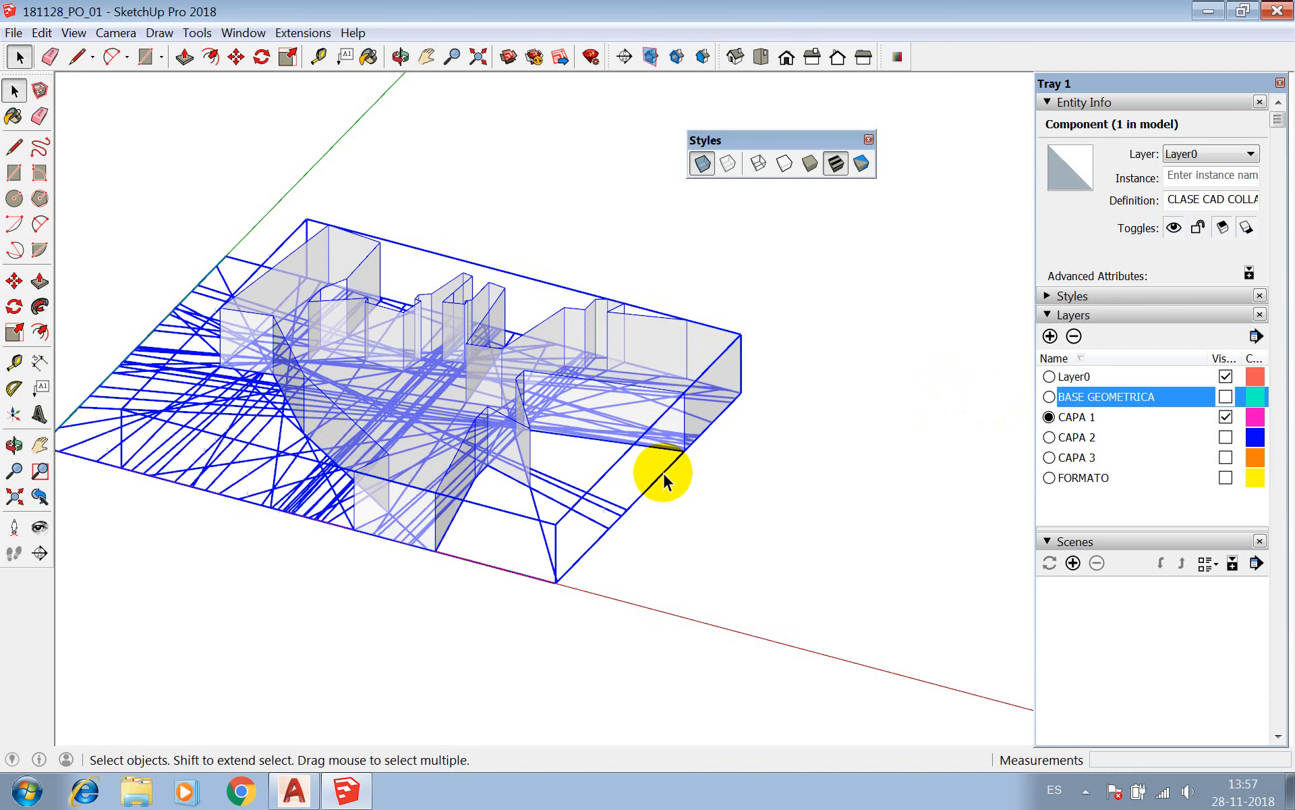
pyautogui.click(791, 299)
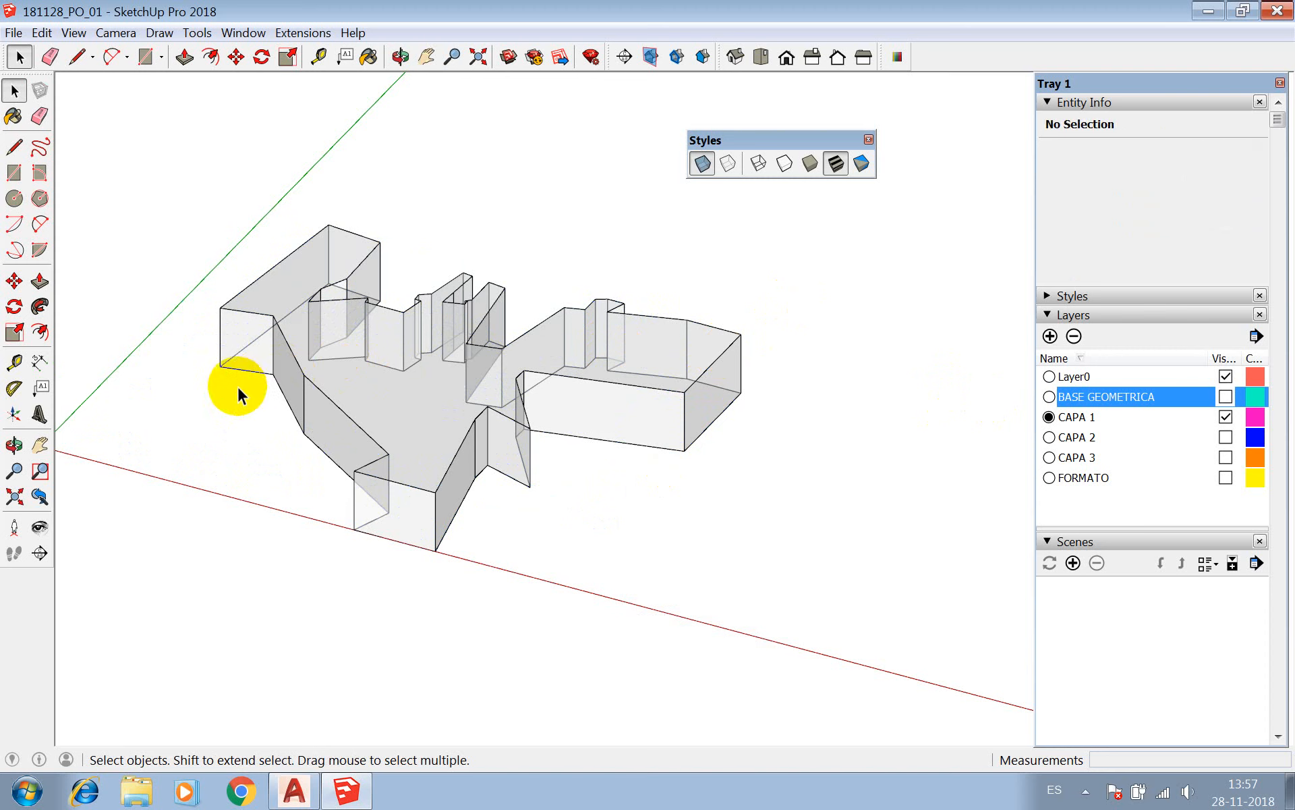
pyautogui.click(273, 346)
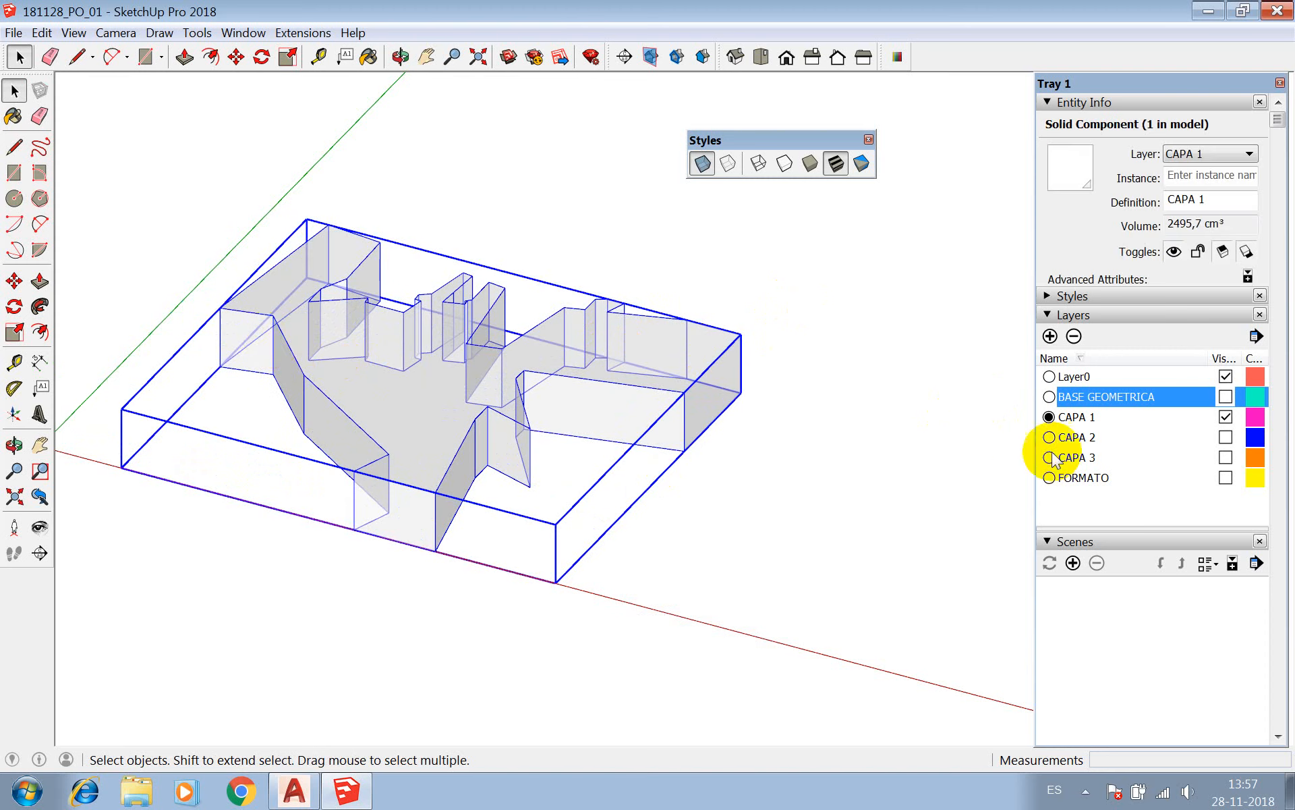
pyautogui.click(621, 221)
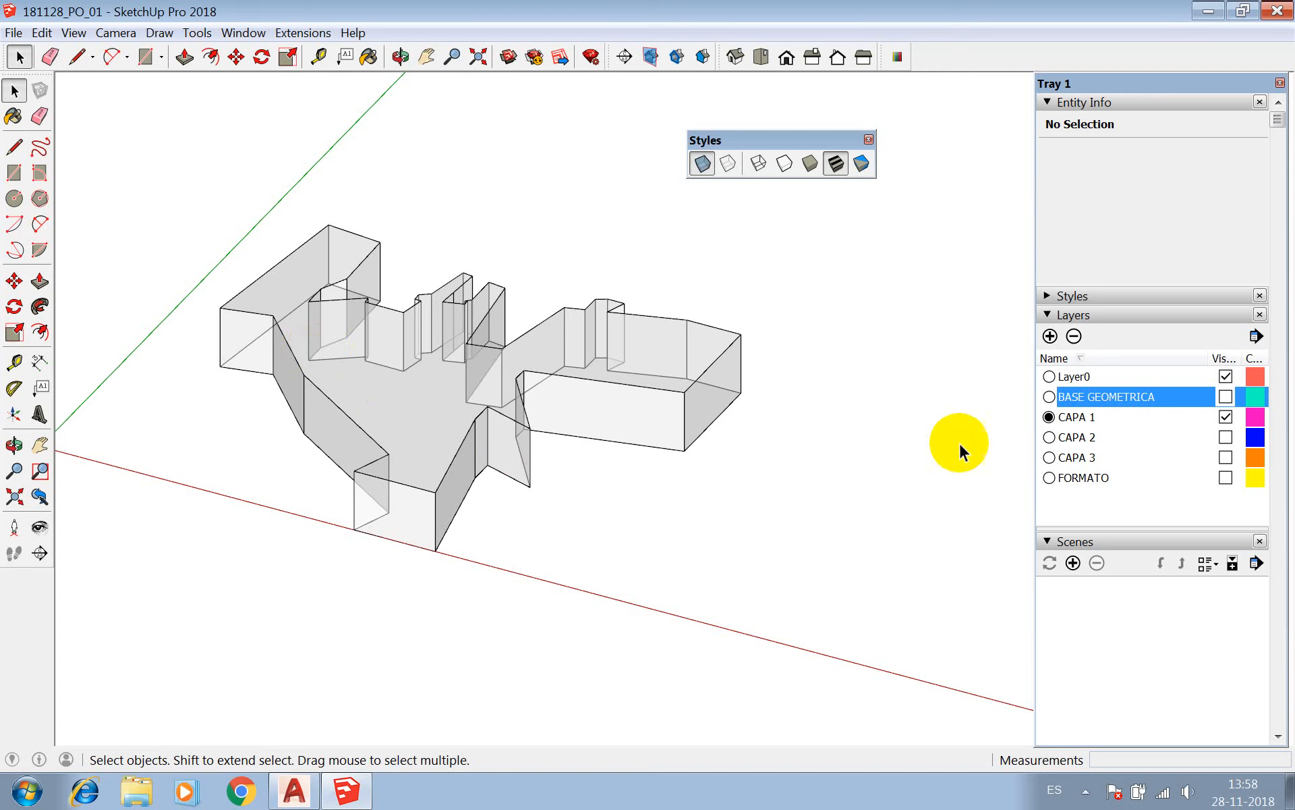
# Make CAPA 2 the active layer and hide the CAPA 1 layer.
pyautogui.click(1224, 414)
pyautogui.click(1227, 465)
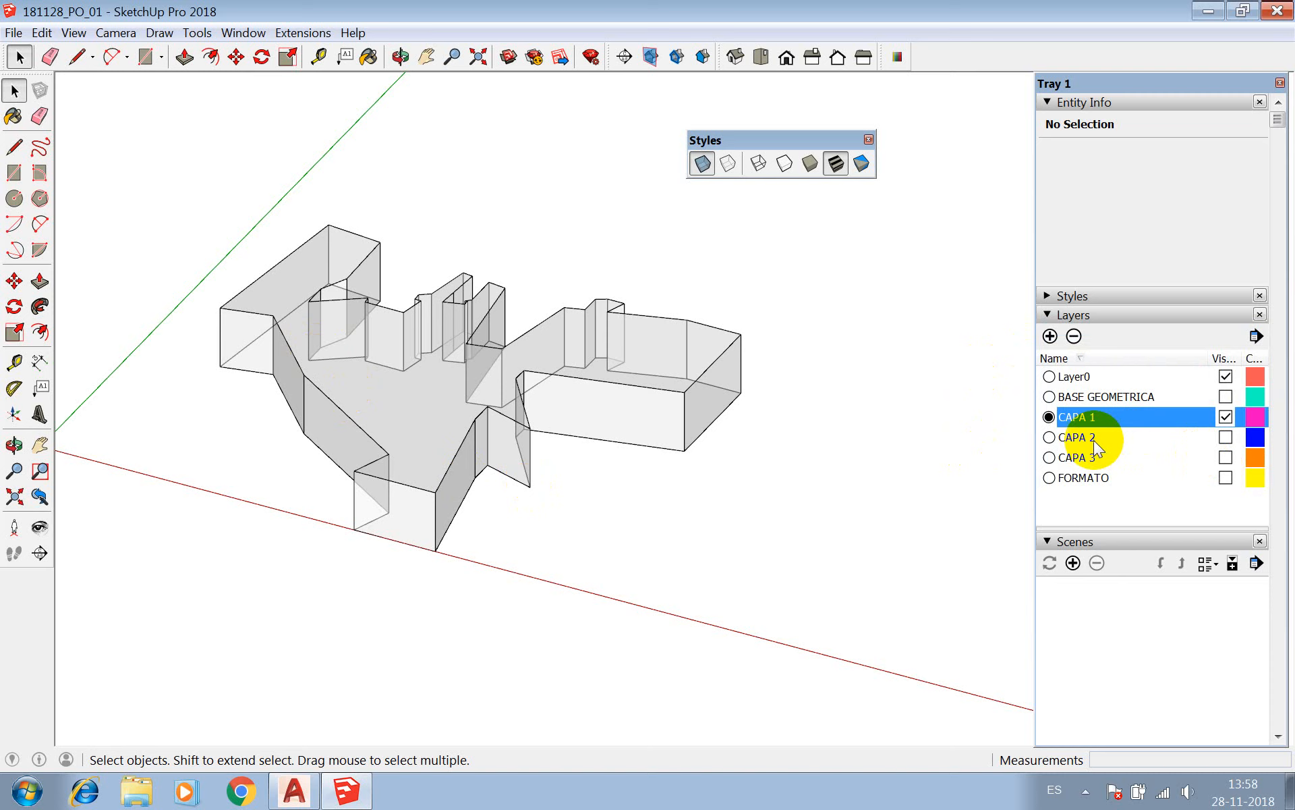
pyautogui.click(1049, 438)
pyautogui.click(1224, 416)
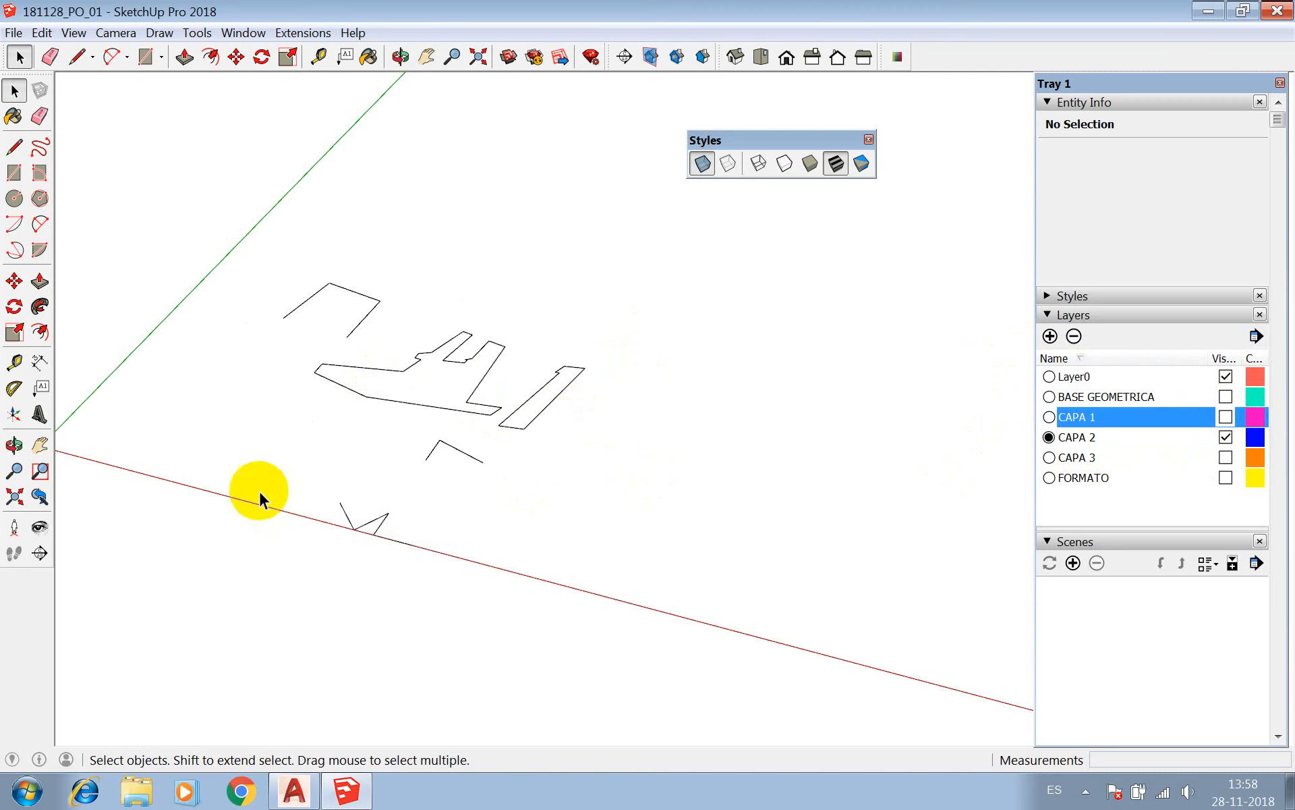
# Examine the CAPA 2 outlines, checking which are components and which are loose edges.
pyautogui.click(407, 404)
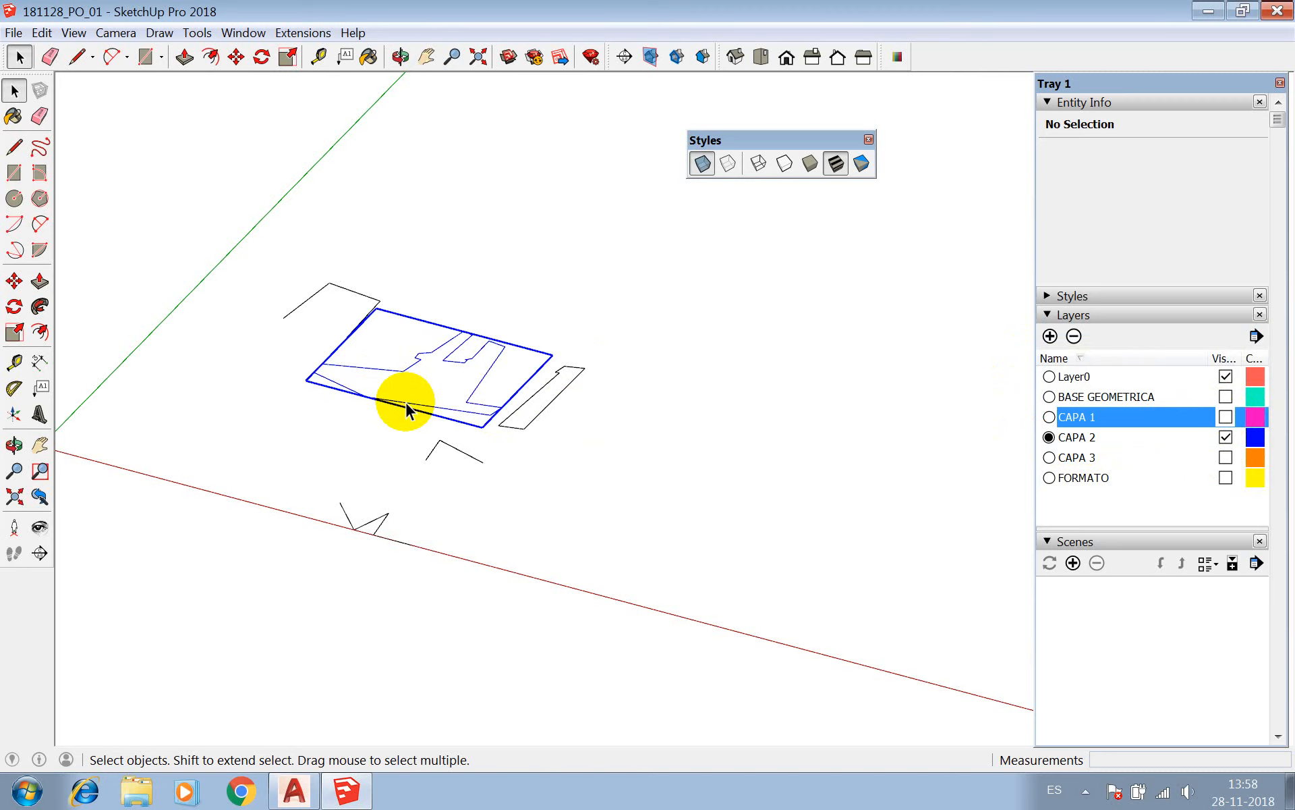
pyautogui.click(434, 449)
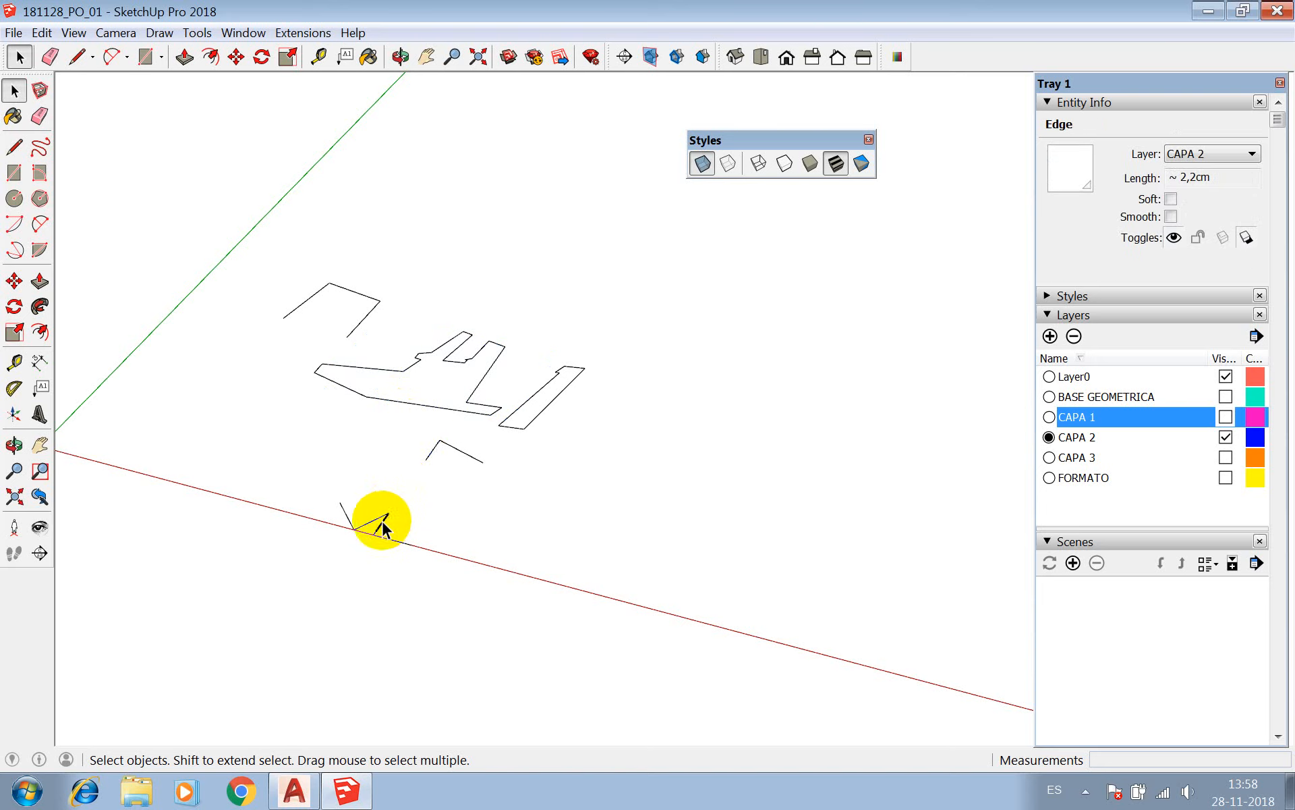
pyautogui.click(382, 522)
pyautogui.press('z')
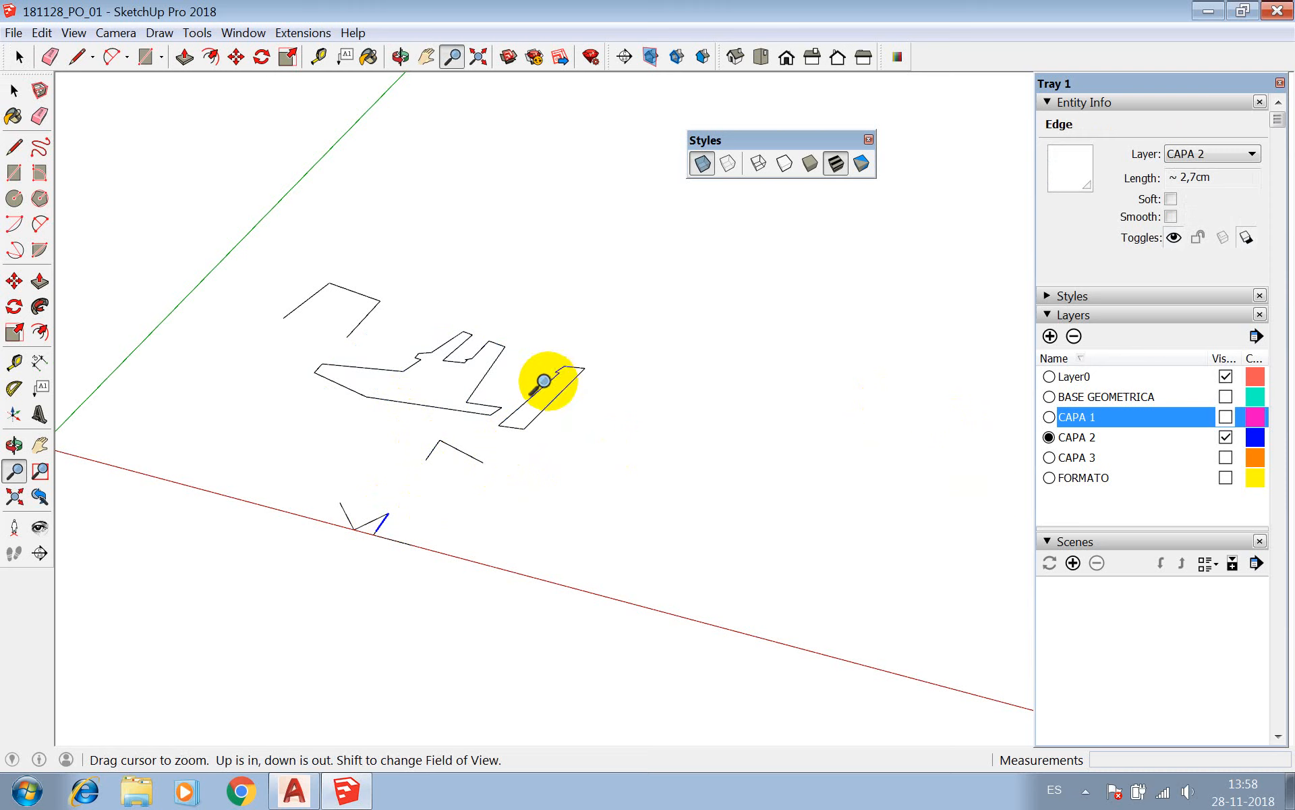
pyautogui.press('space')
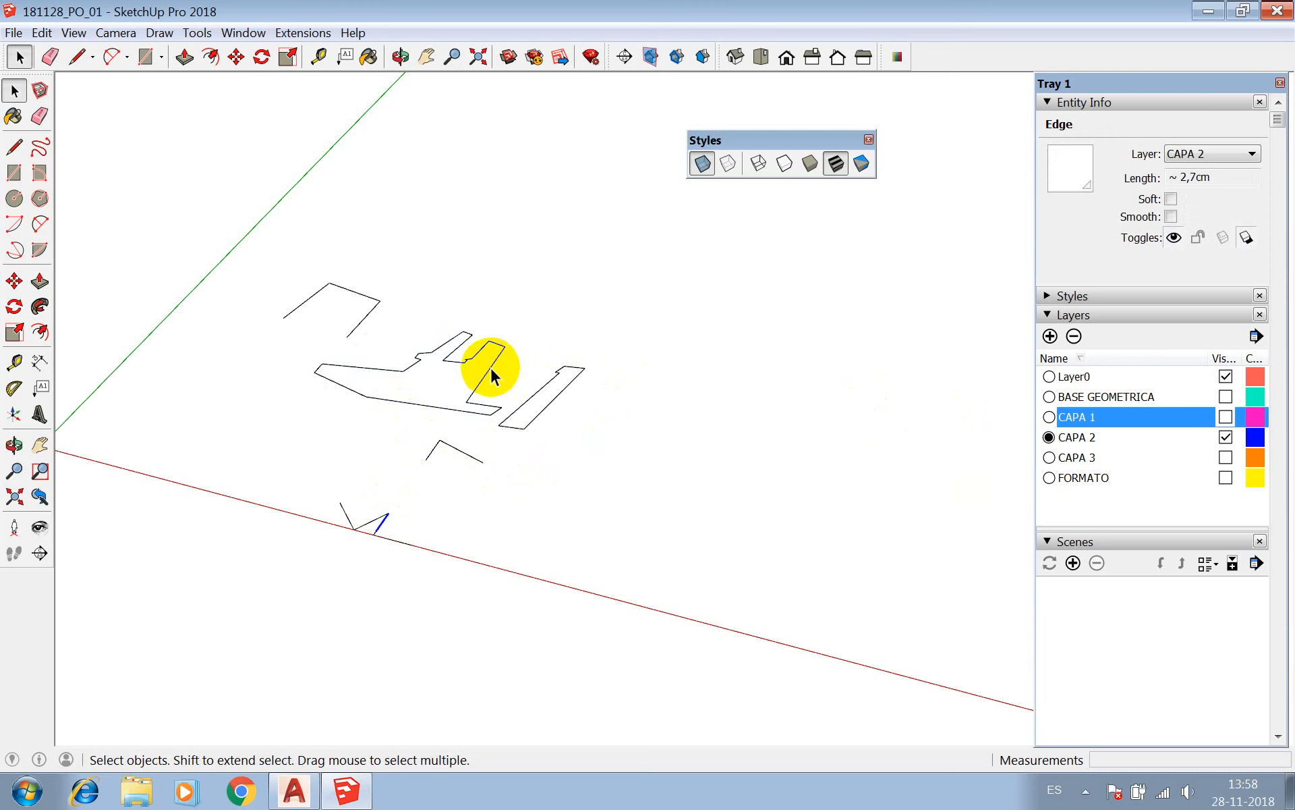
# Edit the large CAPA 2 outline component and fill it with a single face by drawing a line across it, then erasing that line.
pyautogui.doubleClick(491, 367)
pyautogui.tripleClick(491, 367)
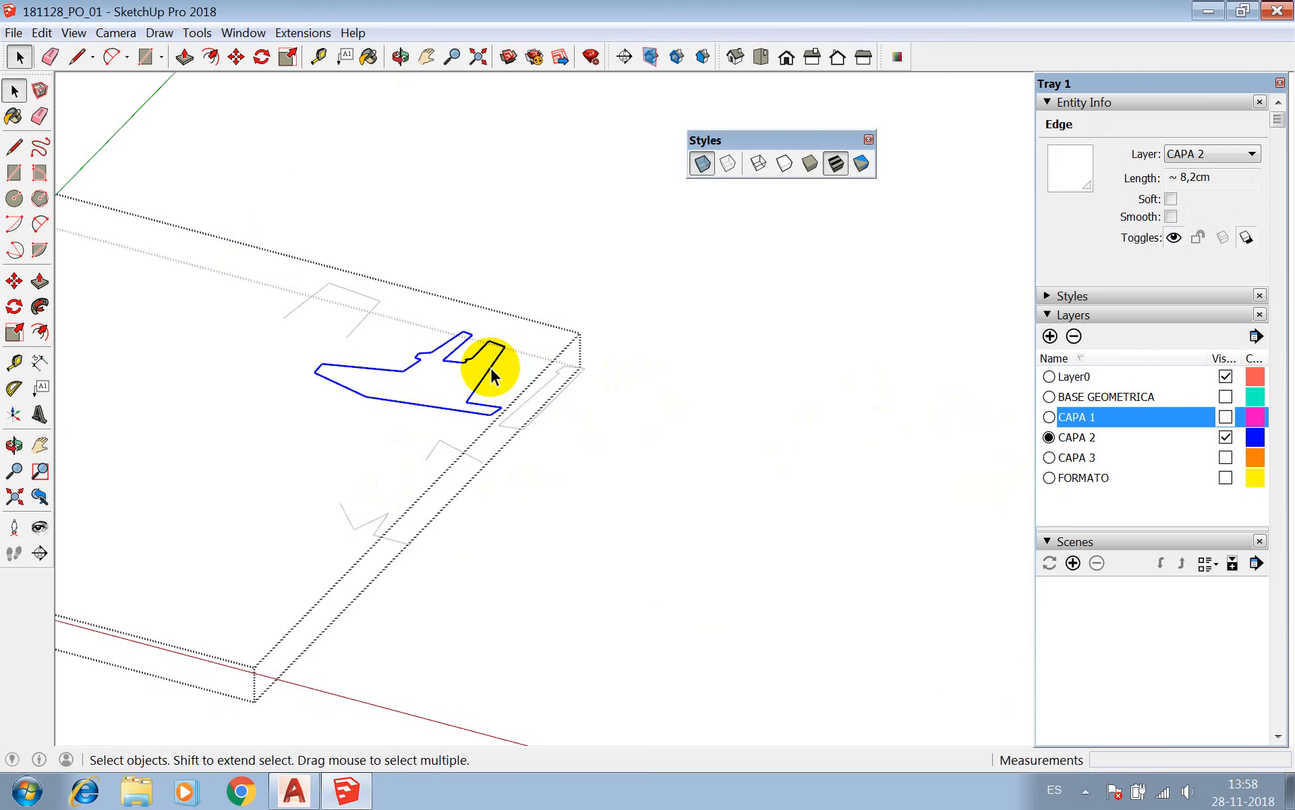
pyautogui.press('l')
pyautogui.click(485, 373)
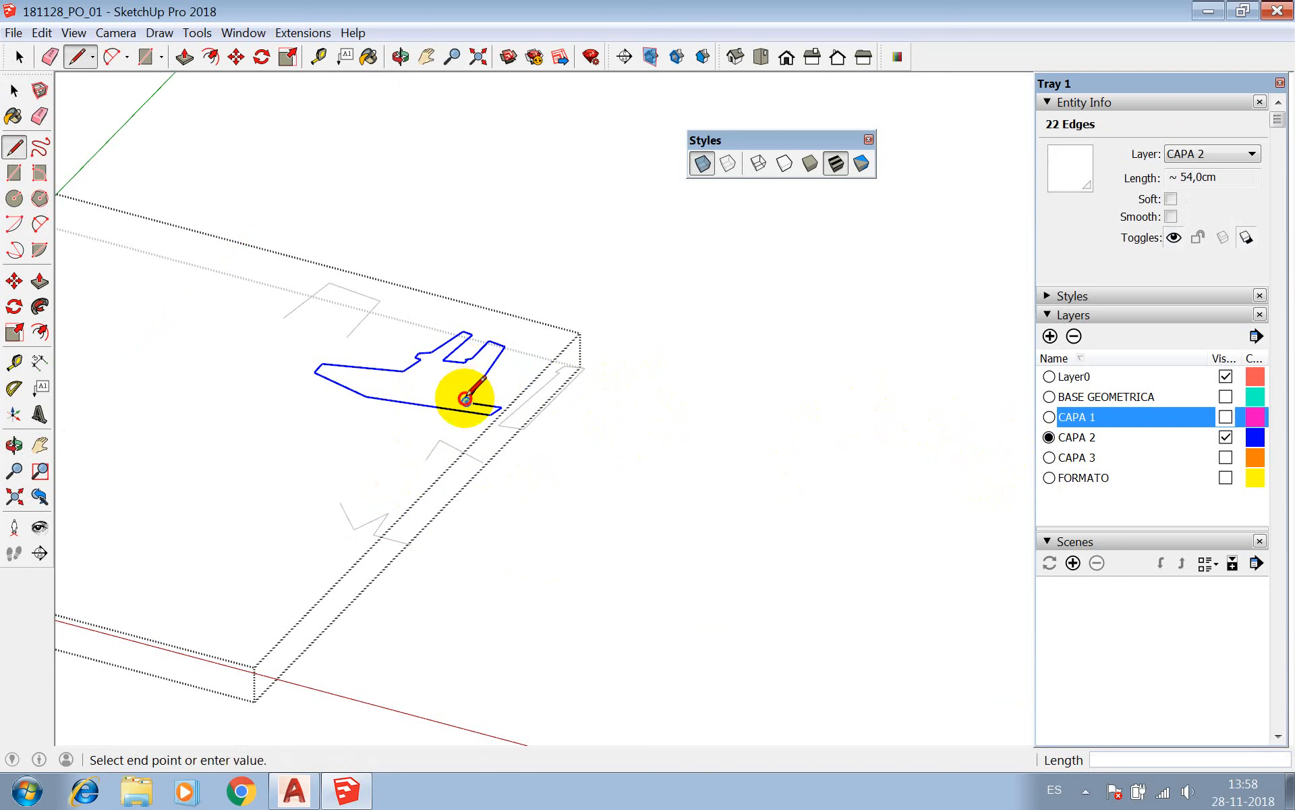
pyautogui.click(403, 370)
pyautogui.press('space')
pyautogui.click(428, 390)
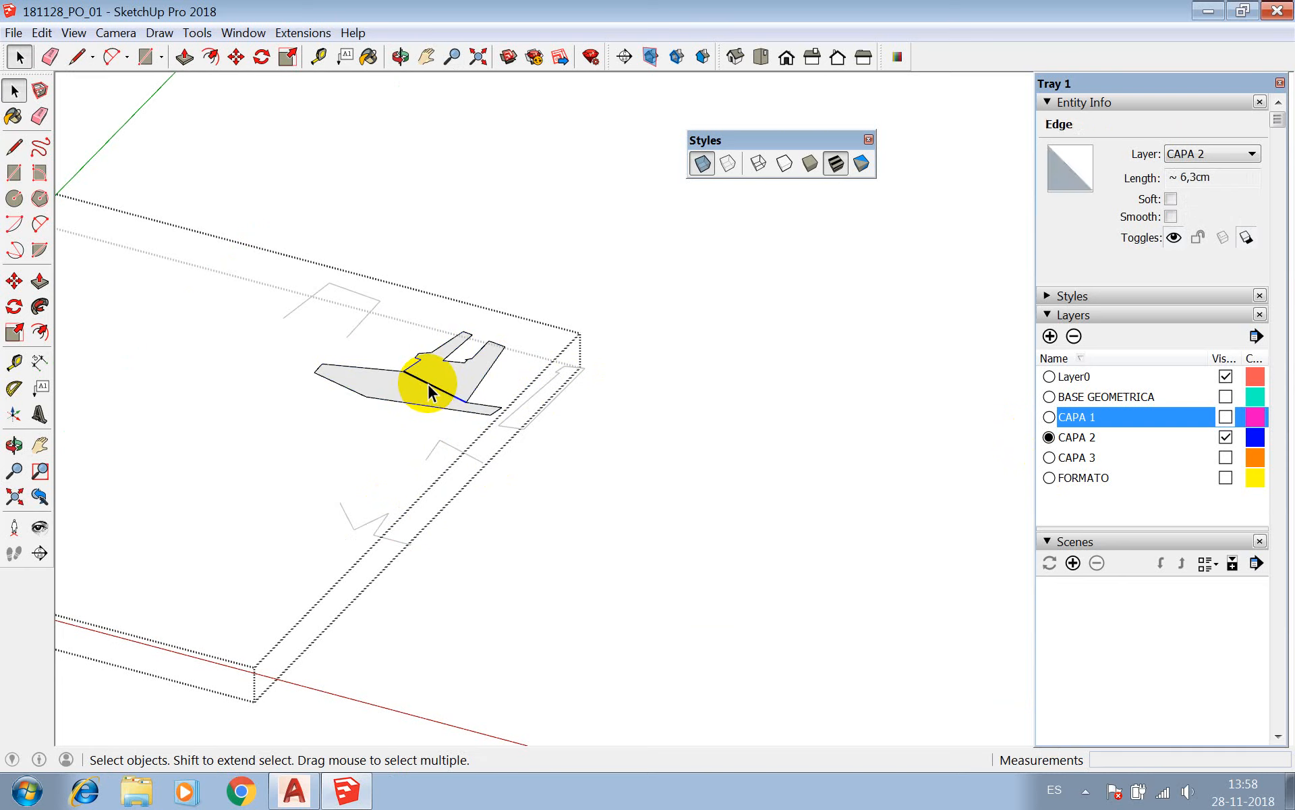
pyautogui.press('e')
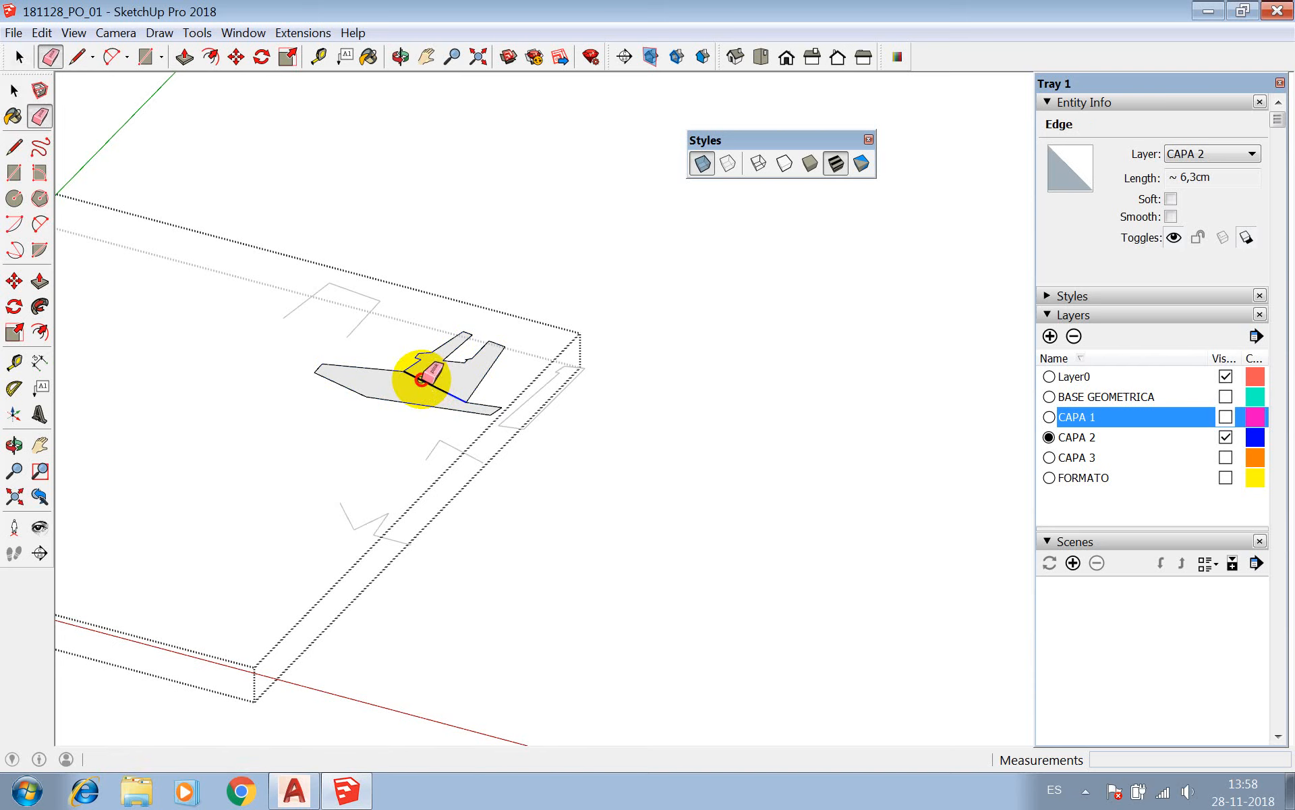
pyautogui.click(435, 388)
# Extrude the large CAPA 2 face upward 9 cm with Push/Pull and leave editing of its component.
pyautogui.press('p')
pyautogui.click(449, 374)
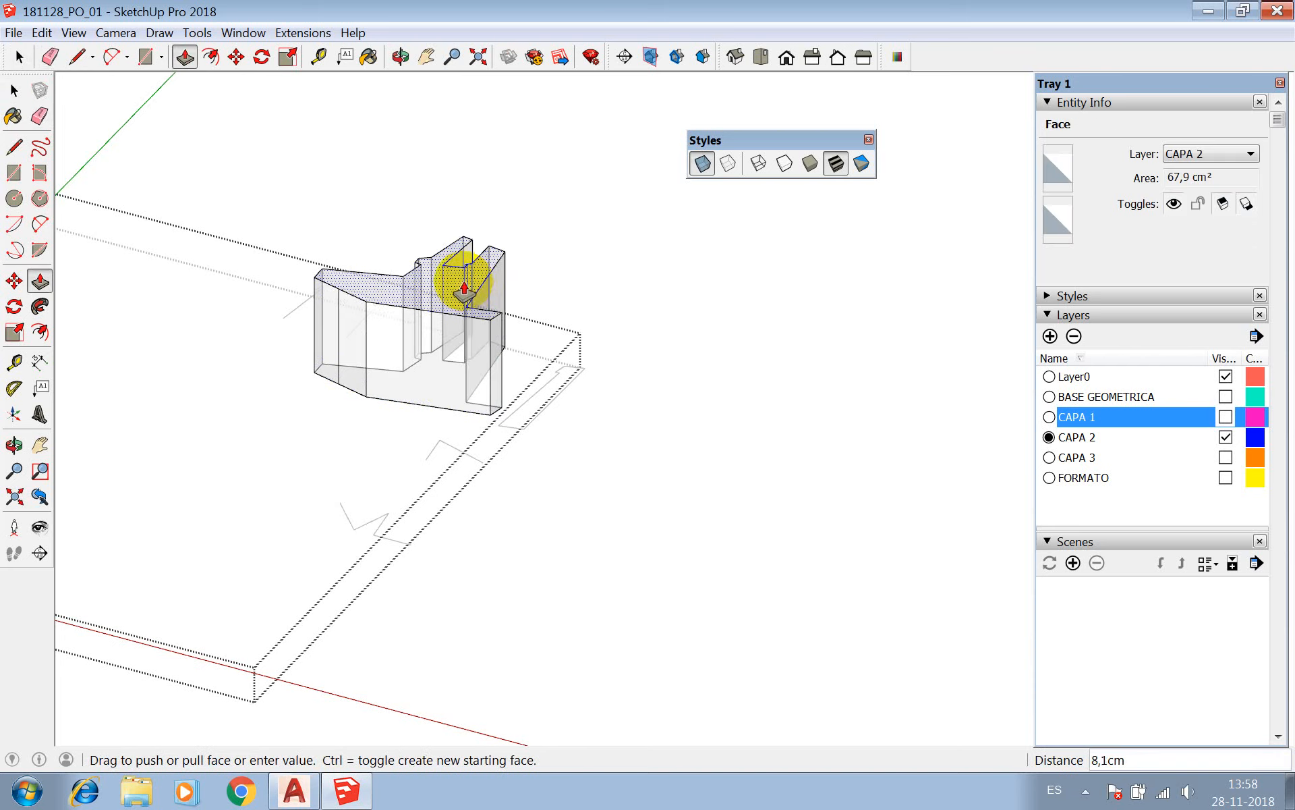
pyautogui.write('9')
pyautogui.press('Return')
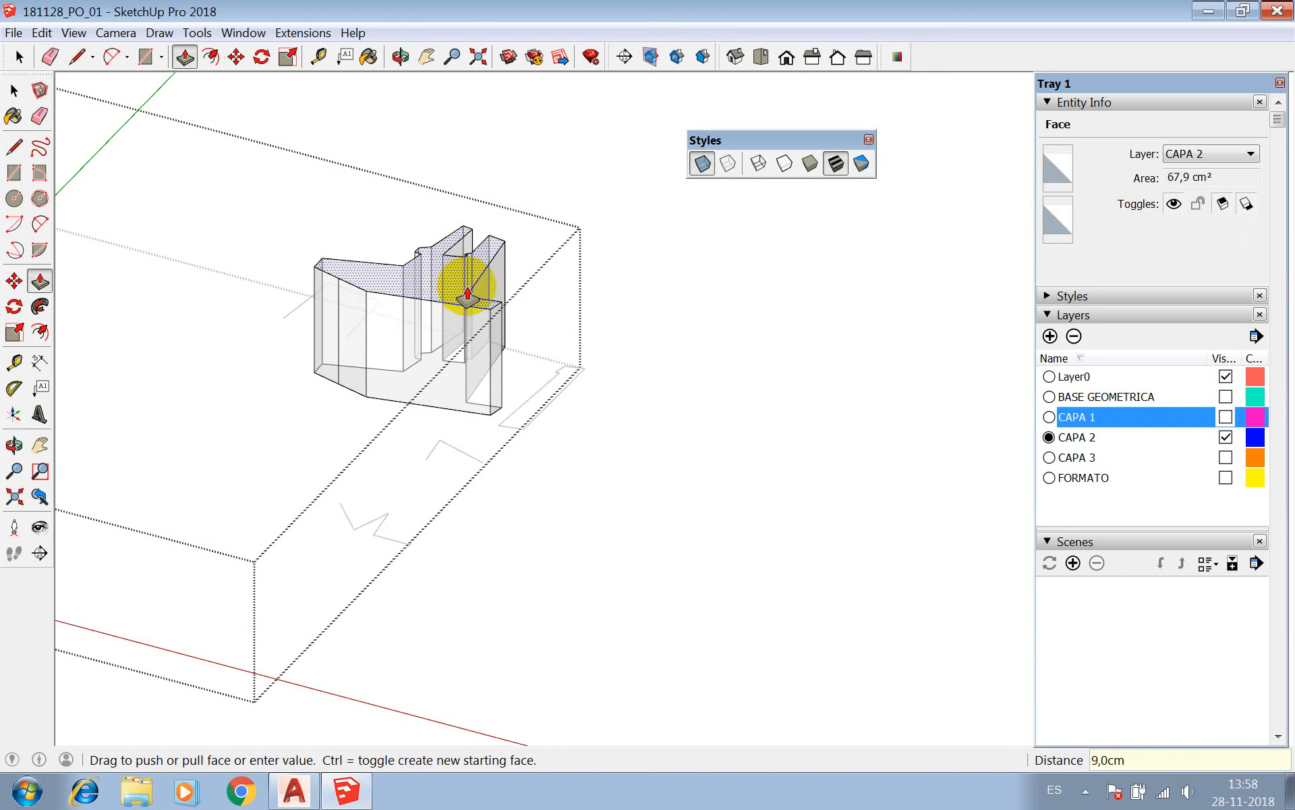
pyautogui.press('space')
pyautogui.click(537, 147)
pyautogui.click(539, 140)
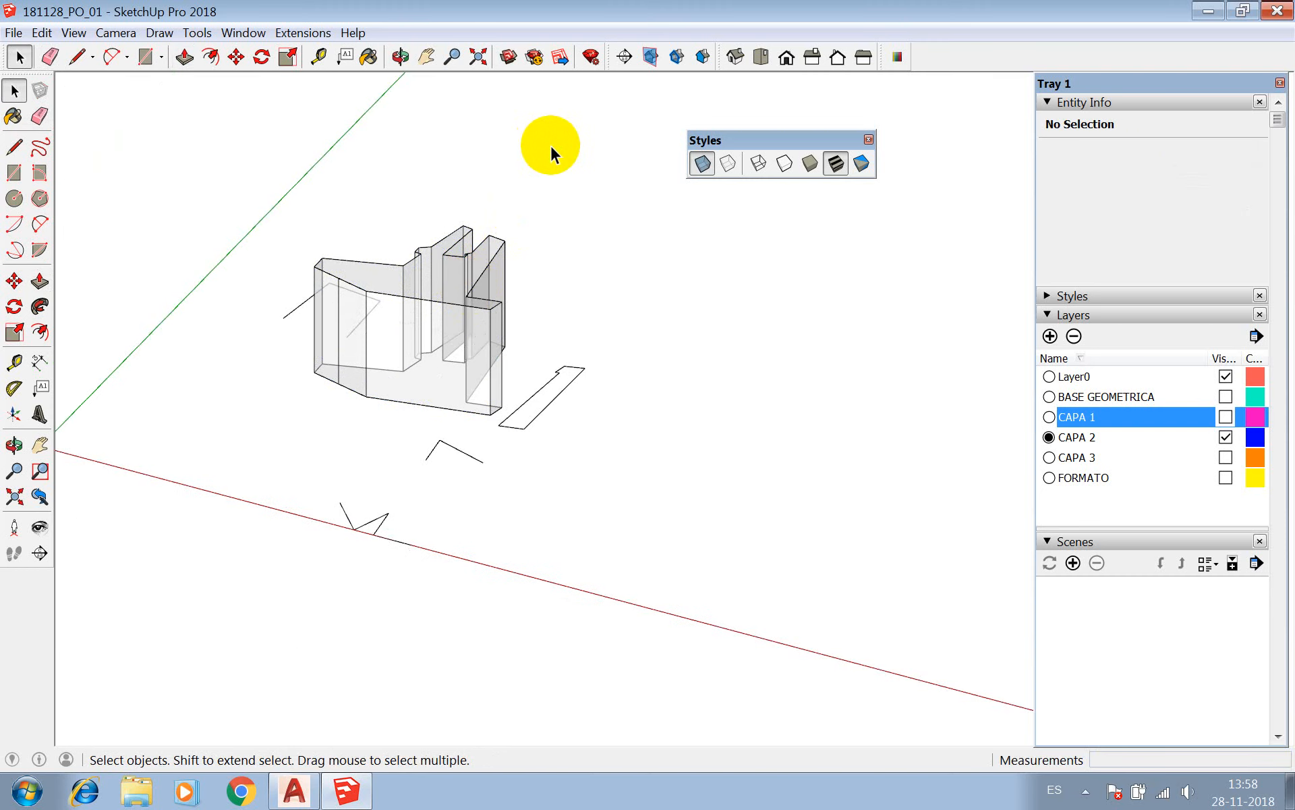
# Edit the narrow CAPA 2 outline component and fill it with a single face using a temporary line across its width.
pyautogui.click(471, 304)
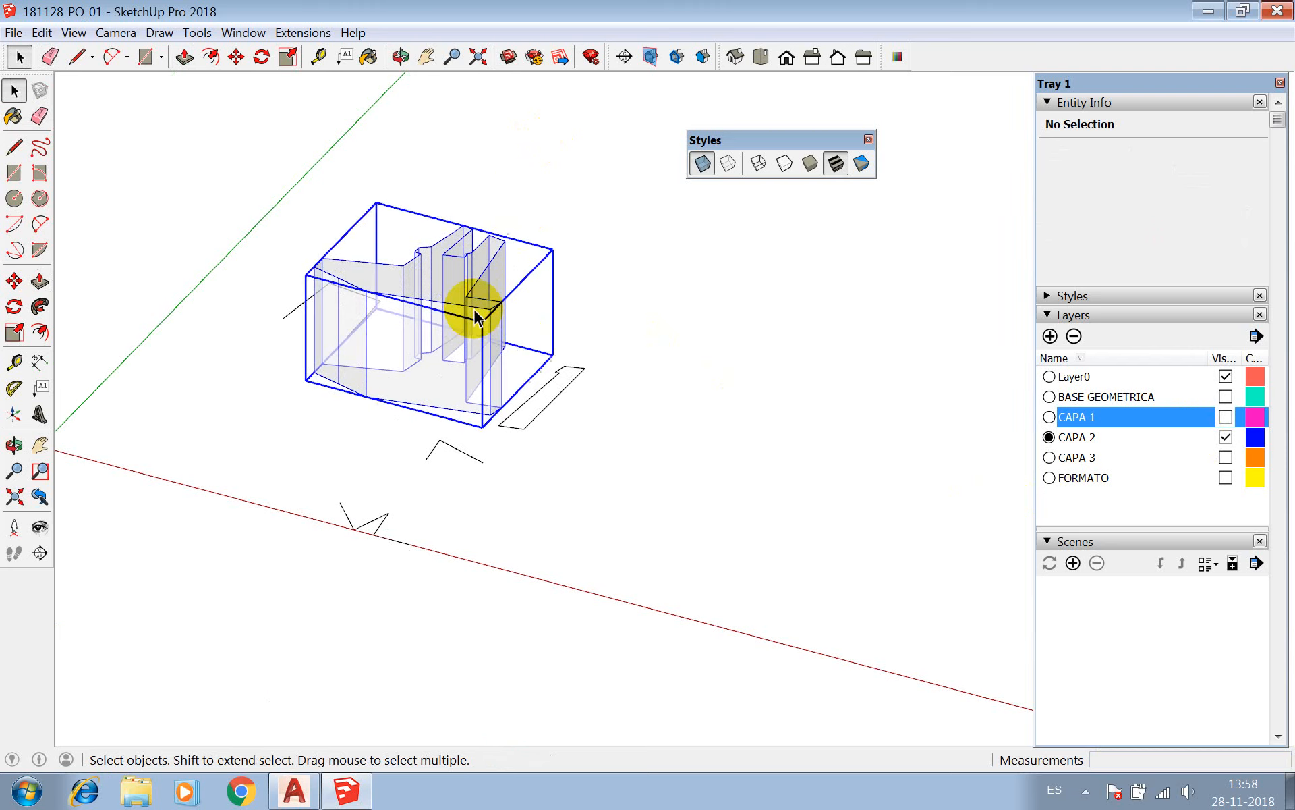
pyautogui.doubleClick(553, 399)
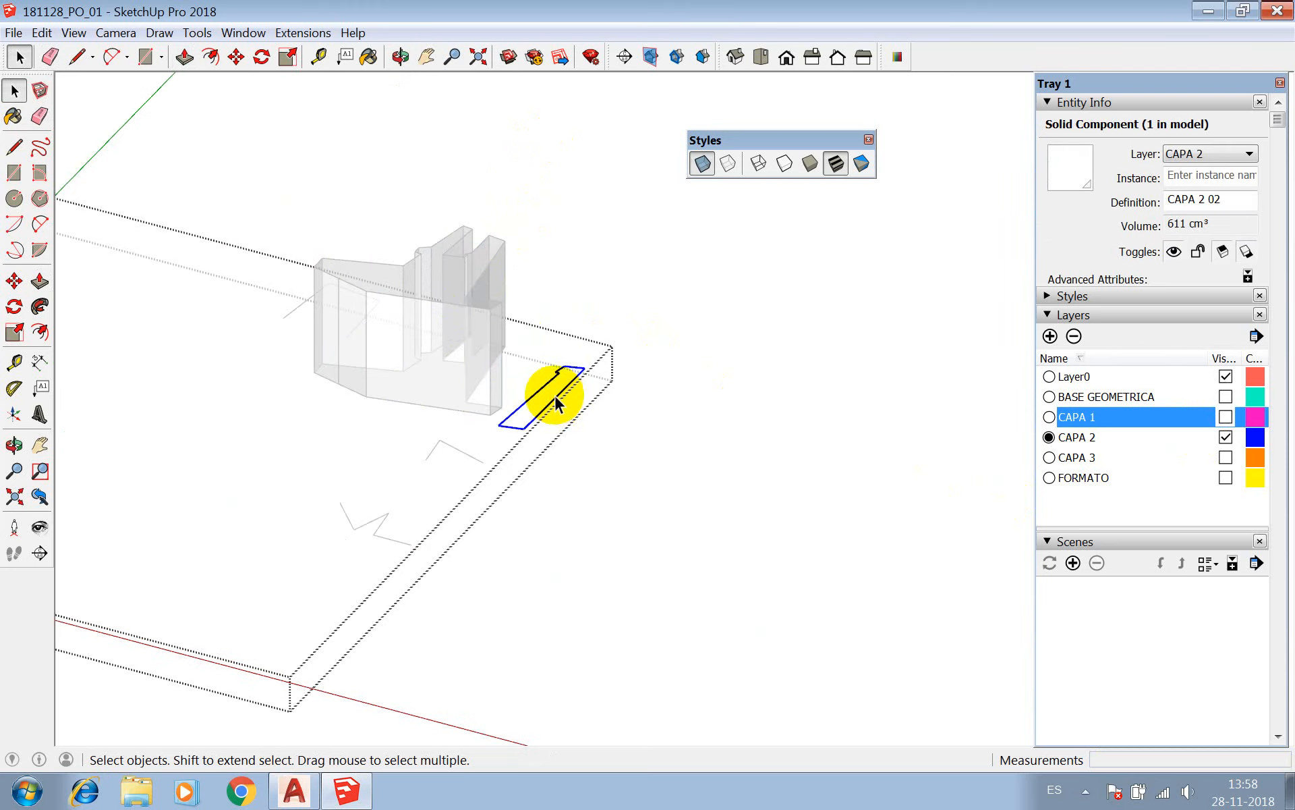
pyautogui.tripleClick(555, 396)
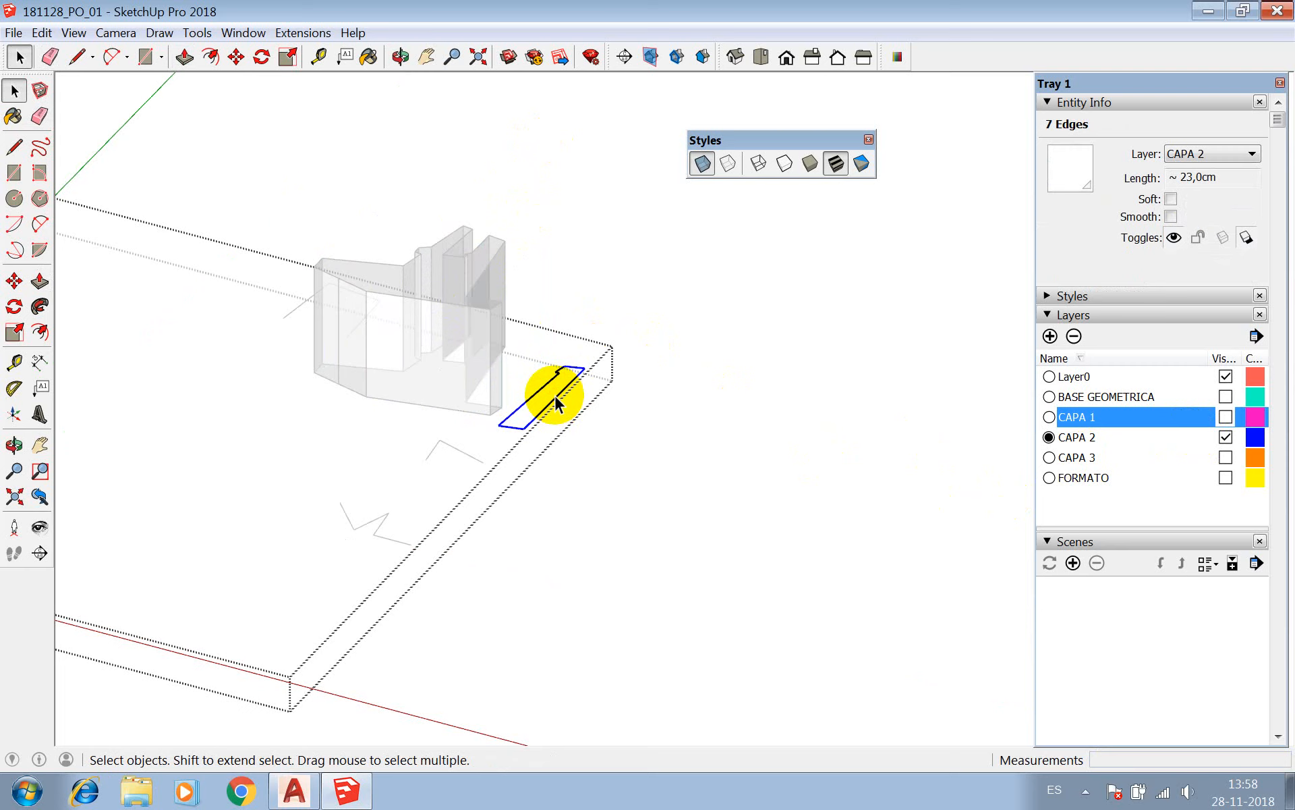
pyautogui.press('l')
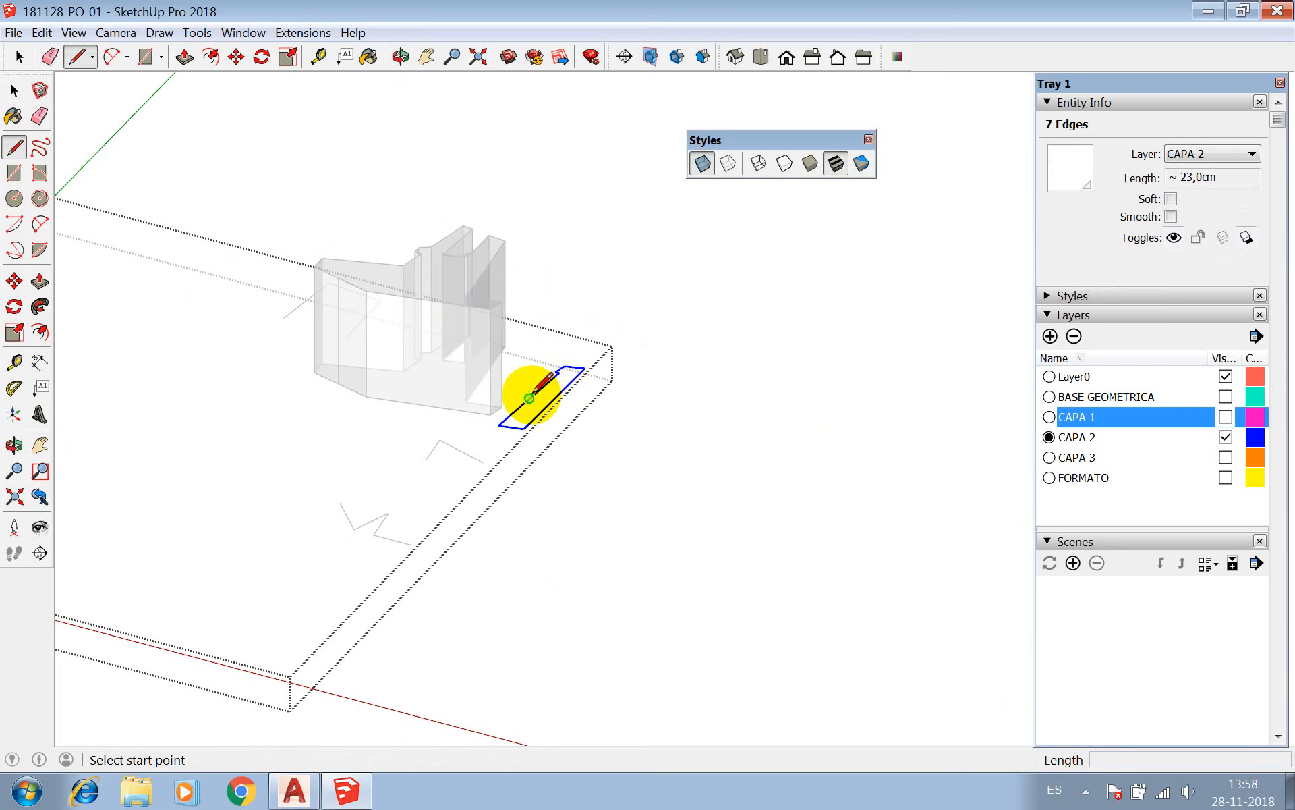
pyautogui.click(529, 398)
pyautogui.click(545, 406)
pyautogui.press('space')
pyautogui.press('e')
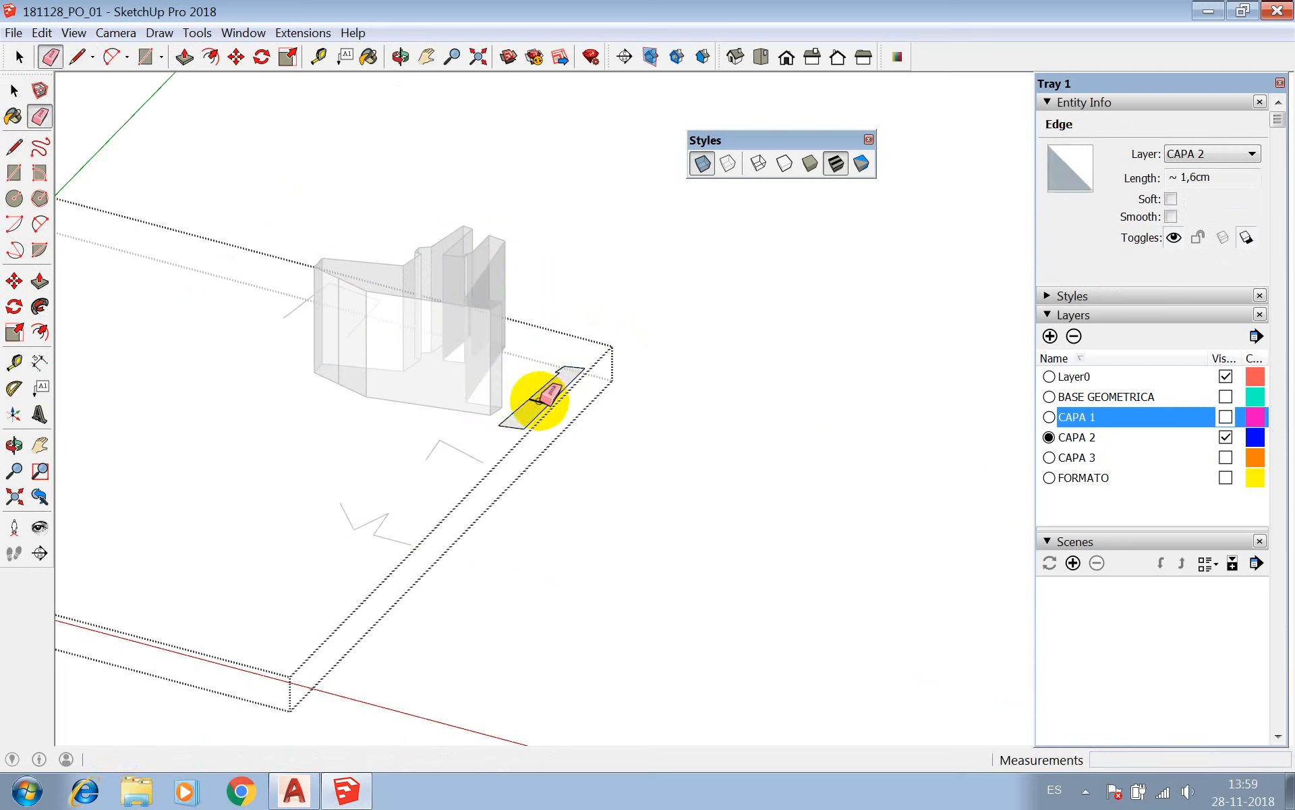
# Extrude the narrow CAPA 2 face upward 5 cm with Push/Pull and leave editing of its component.
pyautogui.press('p')
pyautogui.moveTo(540, 398); pyautogui.dragTo(546, 363)
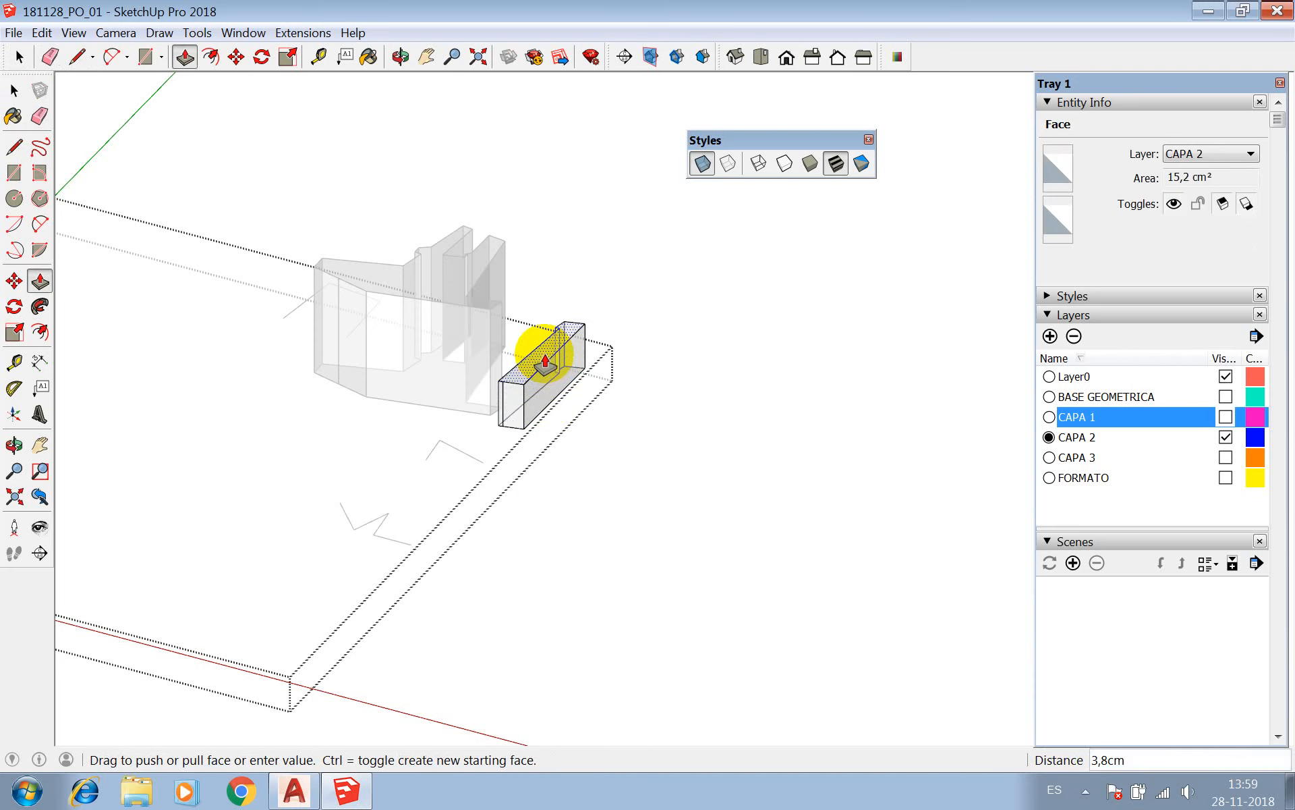
pyautogui.write('5')
pyautogui.press('Return')
pyautogui.press('space')
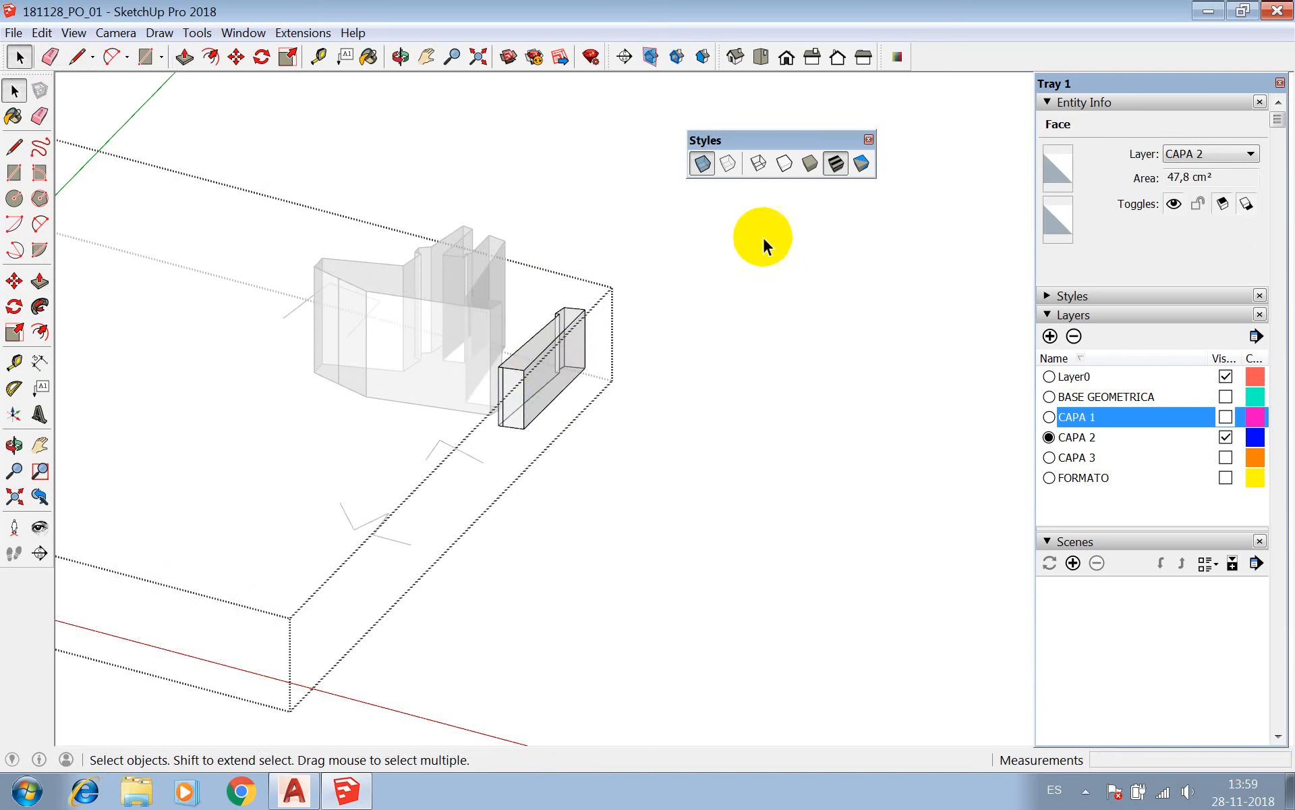
pyautogui.click(742, 297)
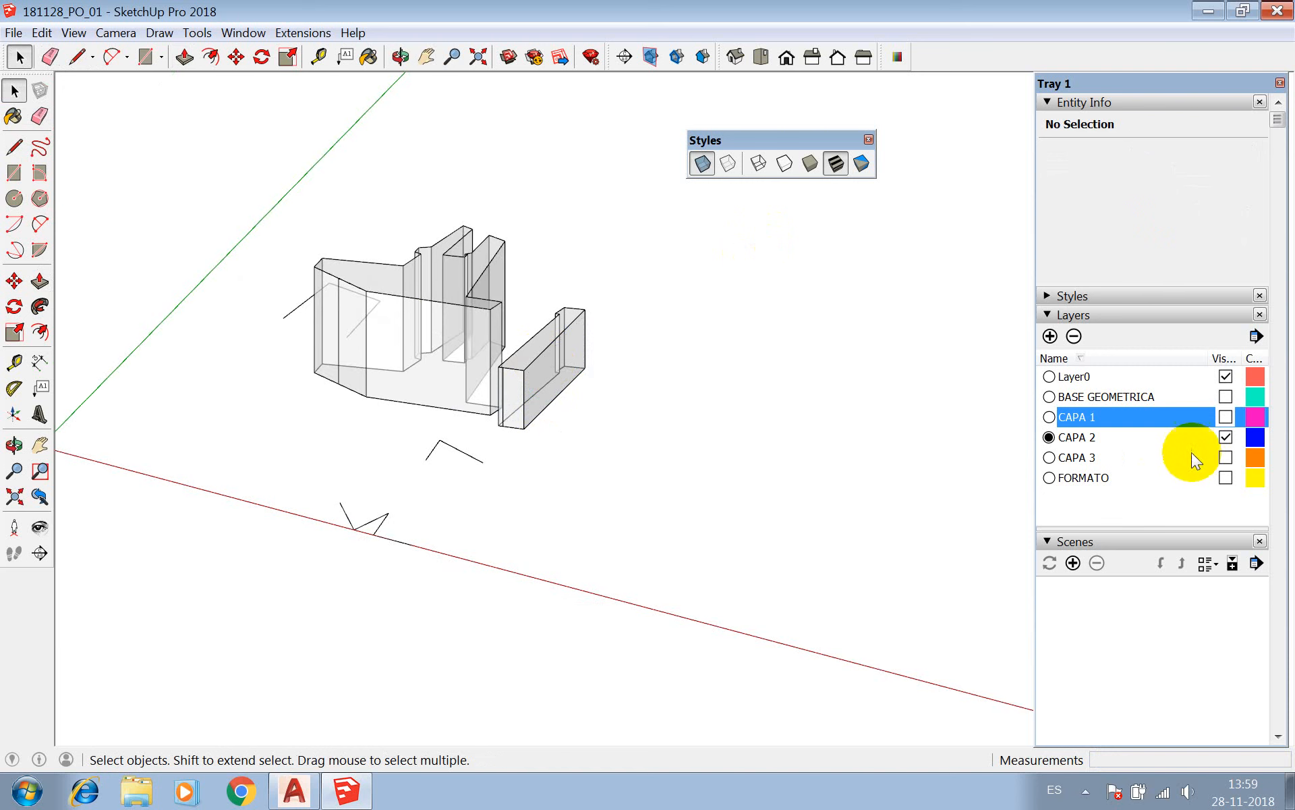
# Show the CAPA 1 layer and select both extruded CAPA 2 components together.
pyautogui.click(1225, 416)
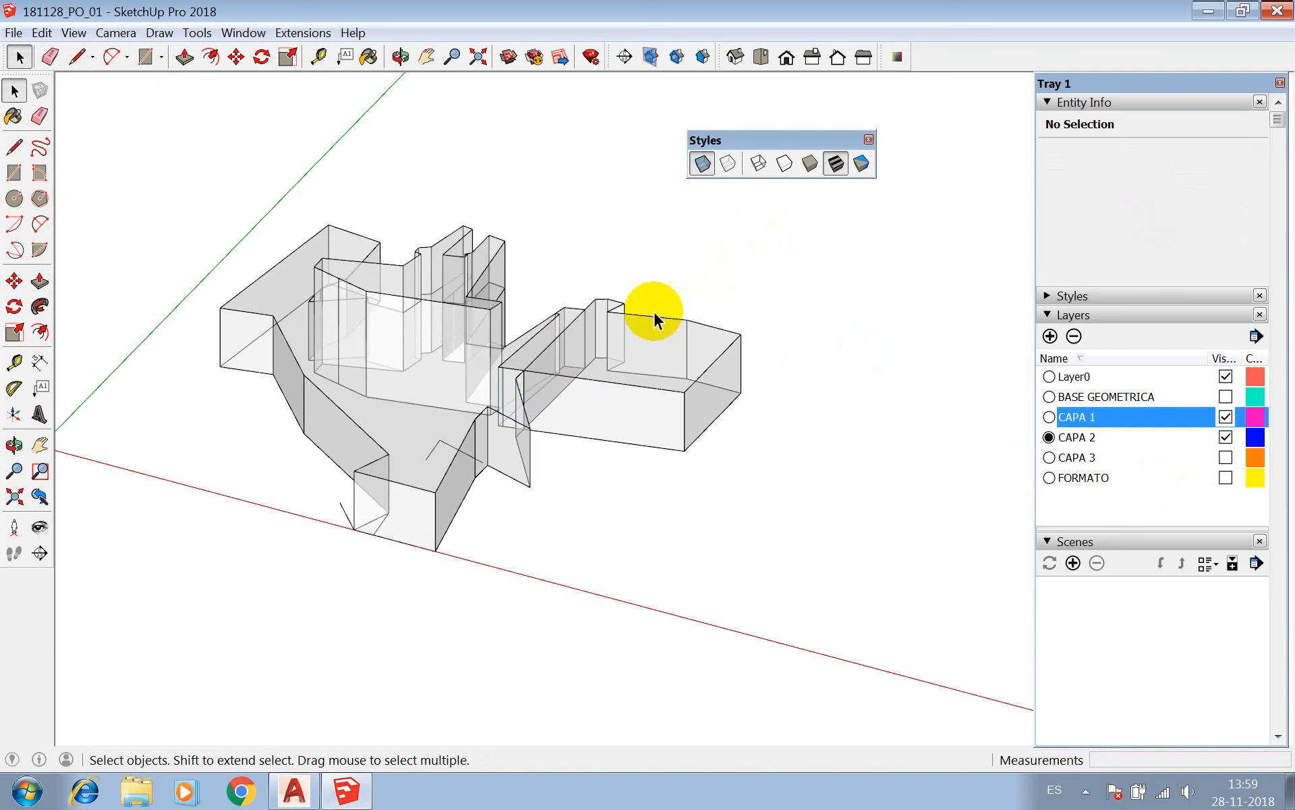
pyautogui.click(496, 258)
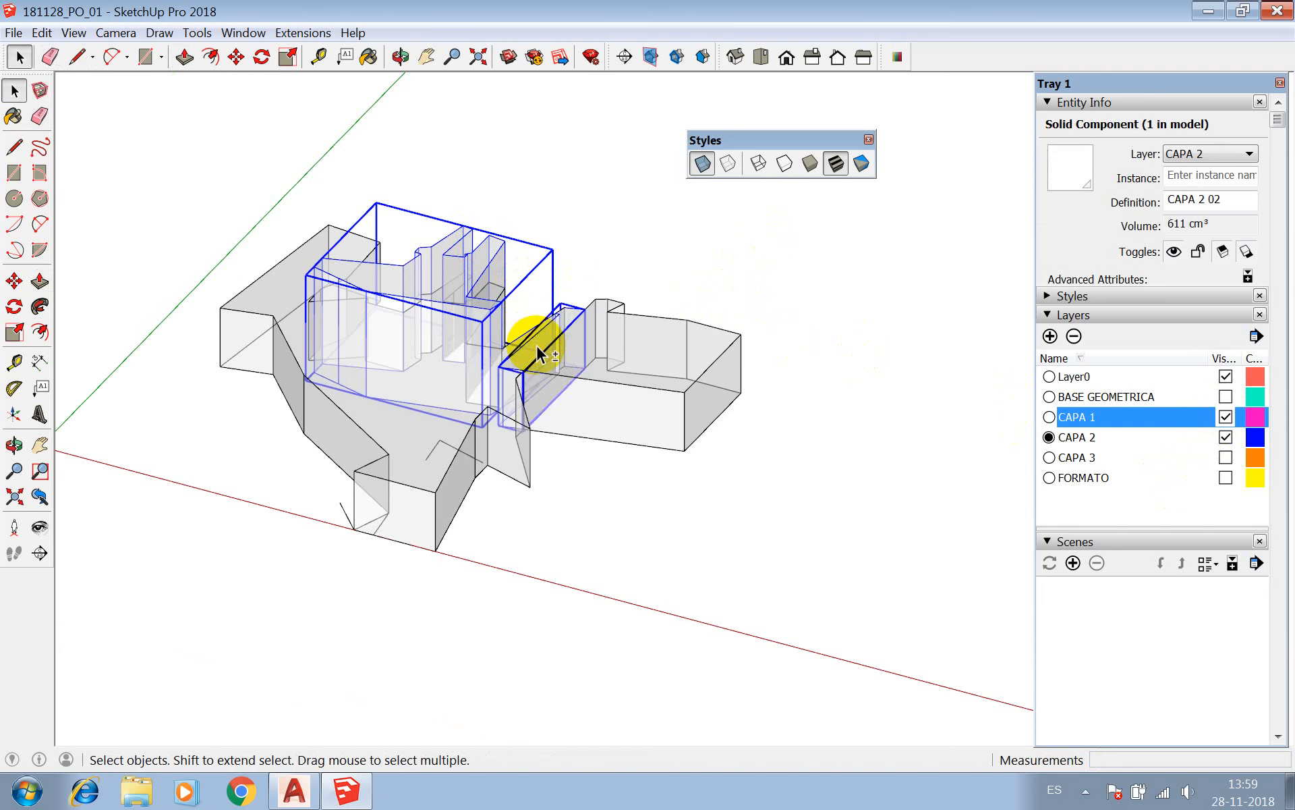
pyautogui.keyDown('shift'); pyautogui.click(540, 342); pyautogui.keyUp('shift')
pyautogui.click(582, 235)
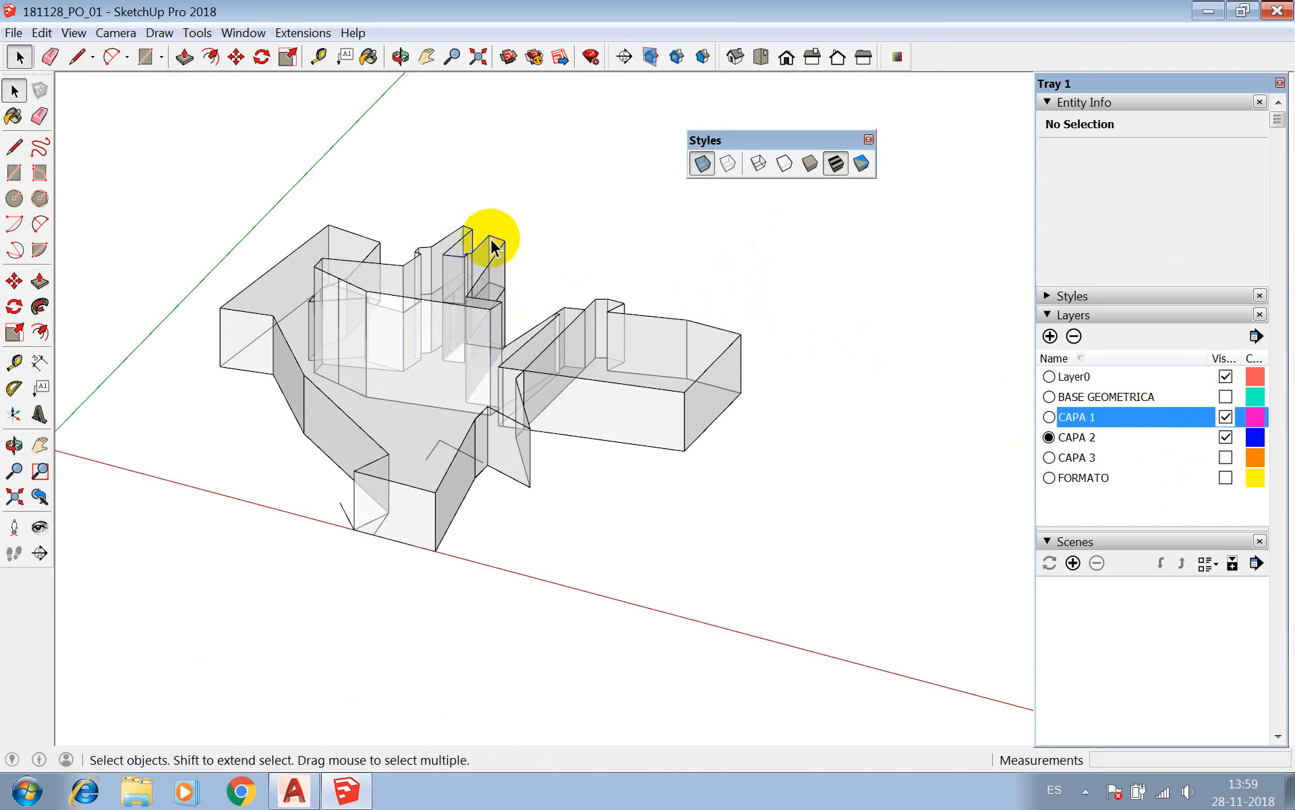
pyautogui.click(495, 258)
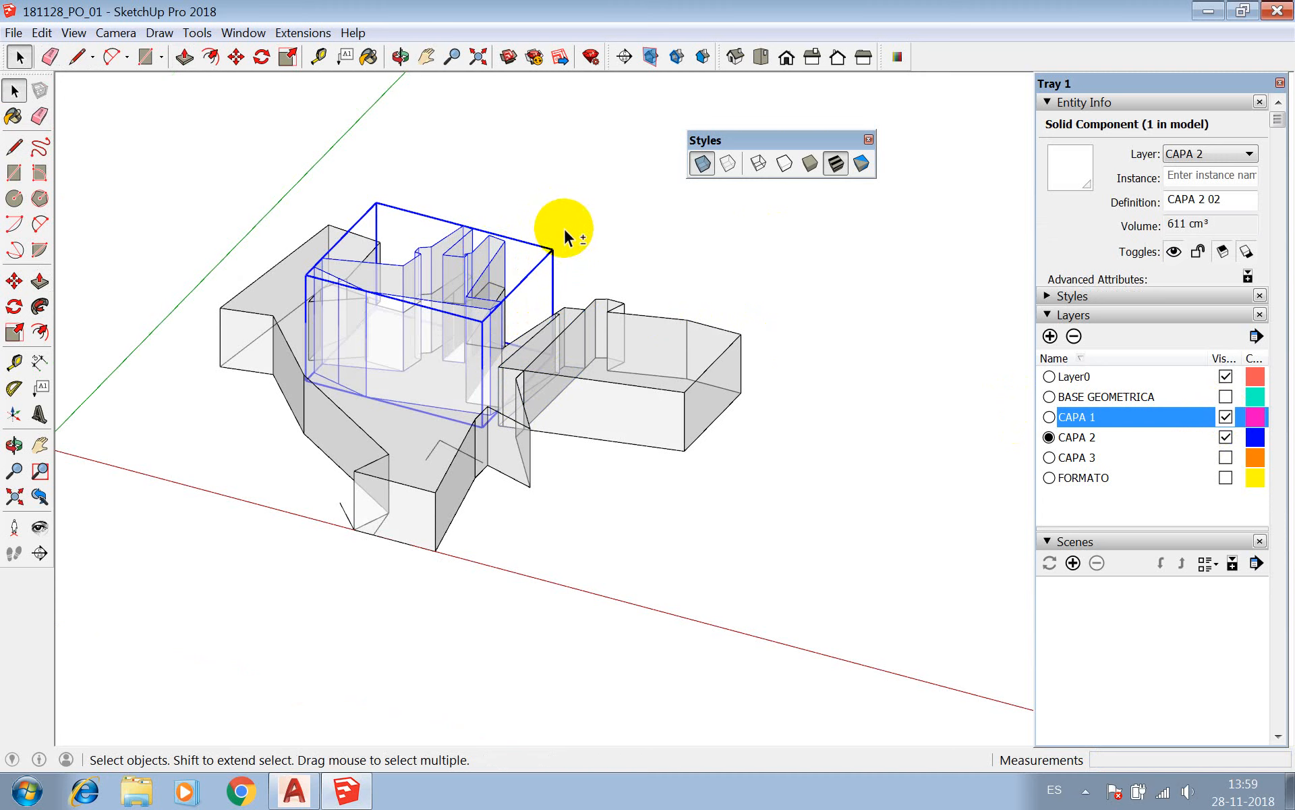
pyautogui.keyDown('shift'); pyautogui.click(564, 309); pyautogui.keyUp('shift')
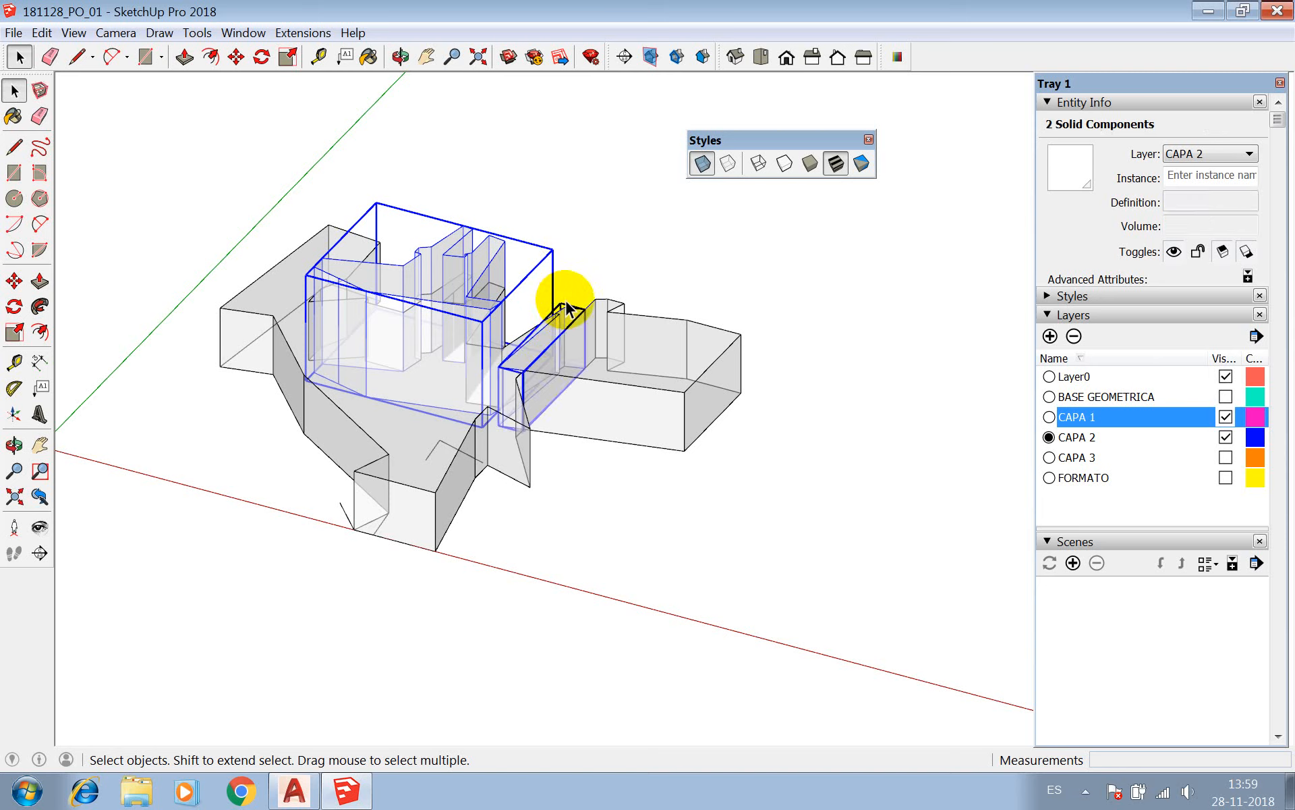
pyautogui.keyDown('shift'); pyautogui.click(563, 316); pyautogui.keyUp('shift')
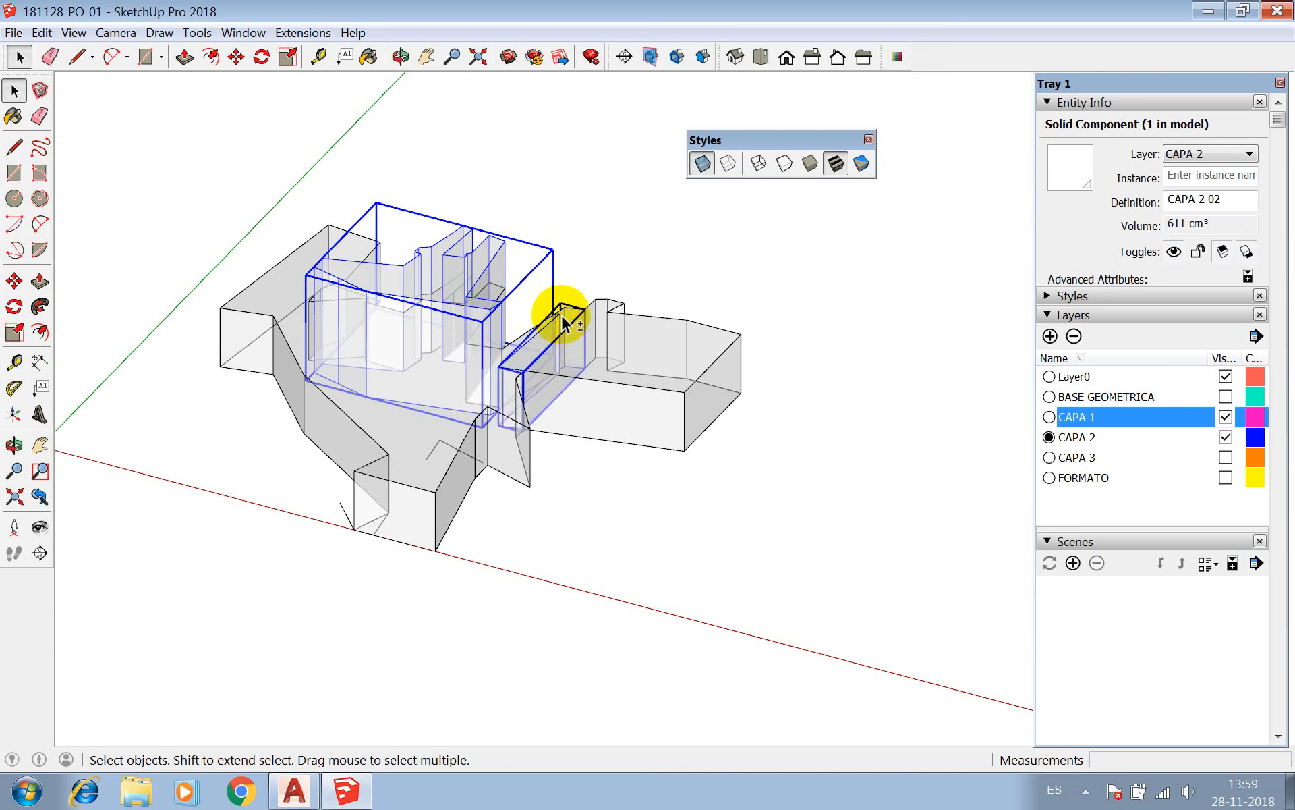
pyautogui.keyDown('shift'); pyautogui.click(564, 321); pyautogui.keyUp('shift')
# Move the two selected CAPA 2 components straight up 5 cm so they sit on the CAPA 1 solid.
pyautogui.press('m')
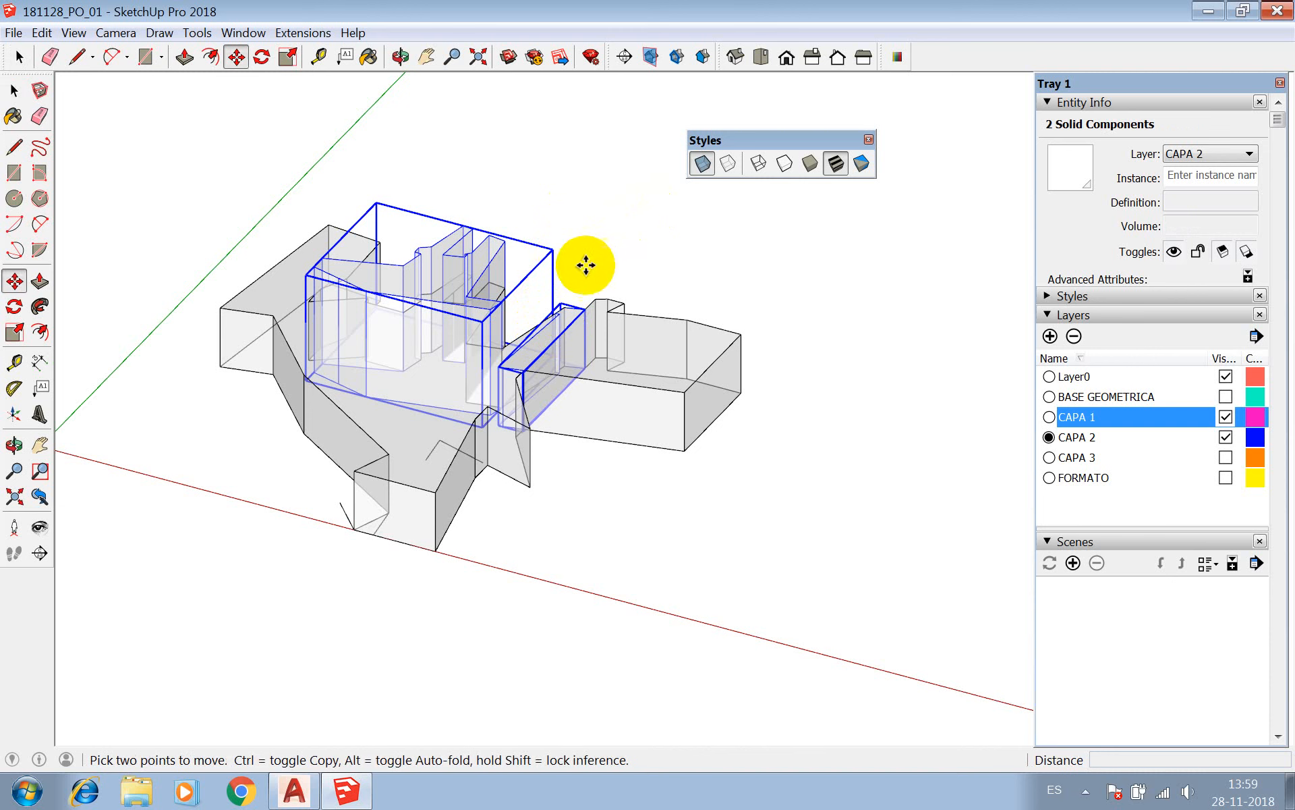
pyautogui.scroll(2, 380, 406)
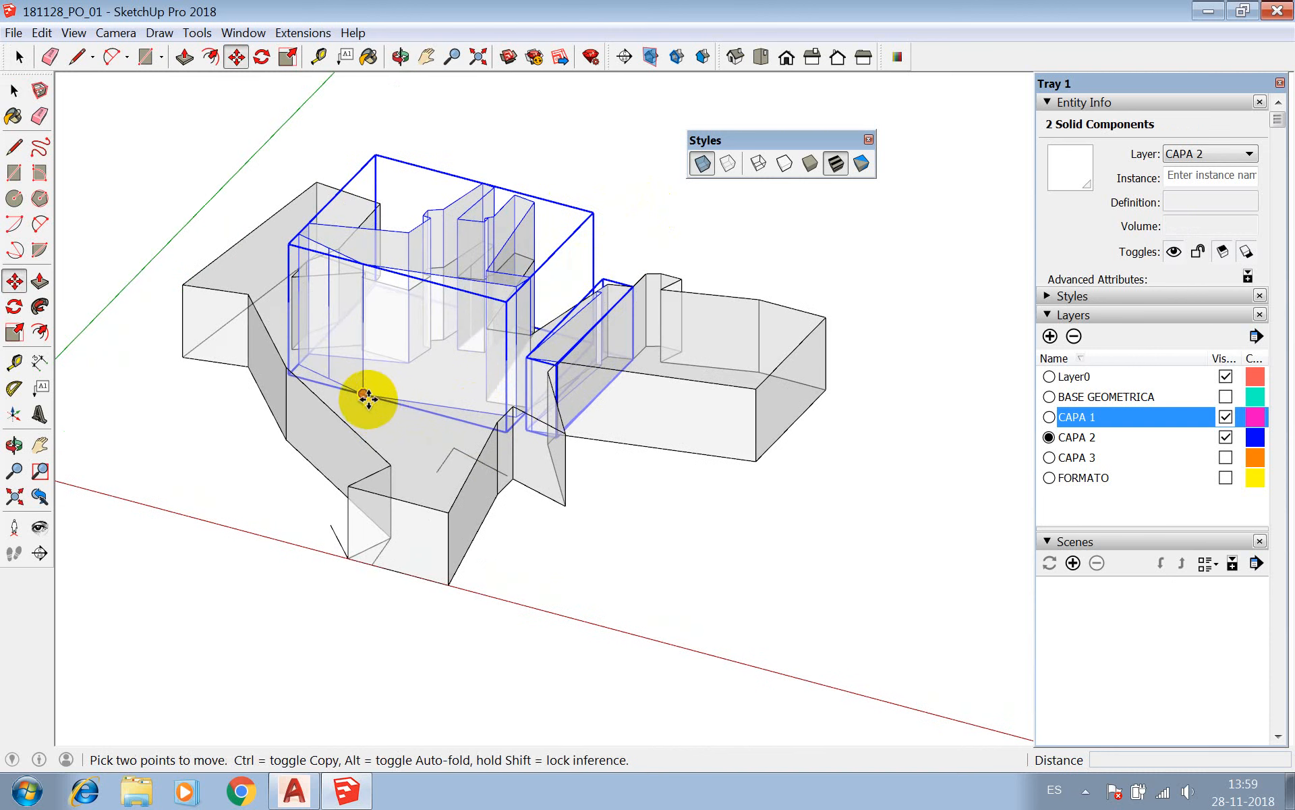
pyautogui.click(362, 393)
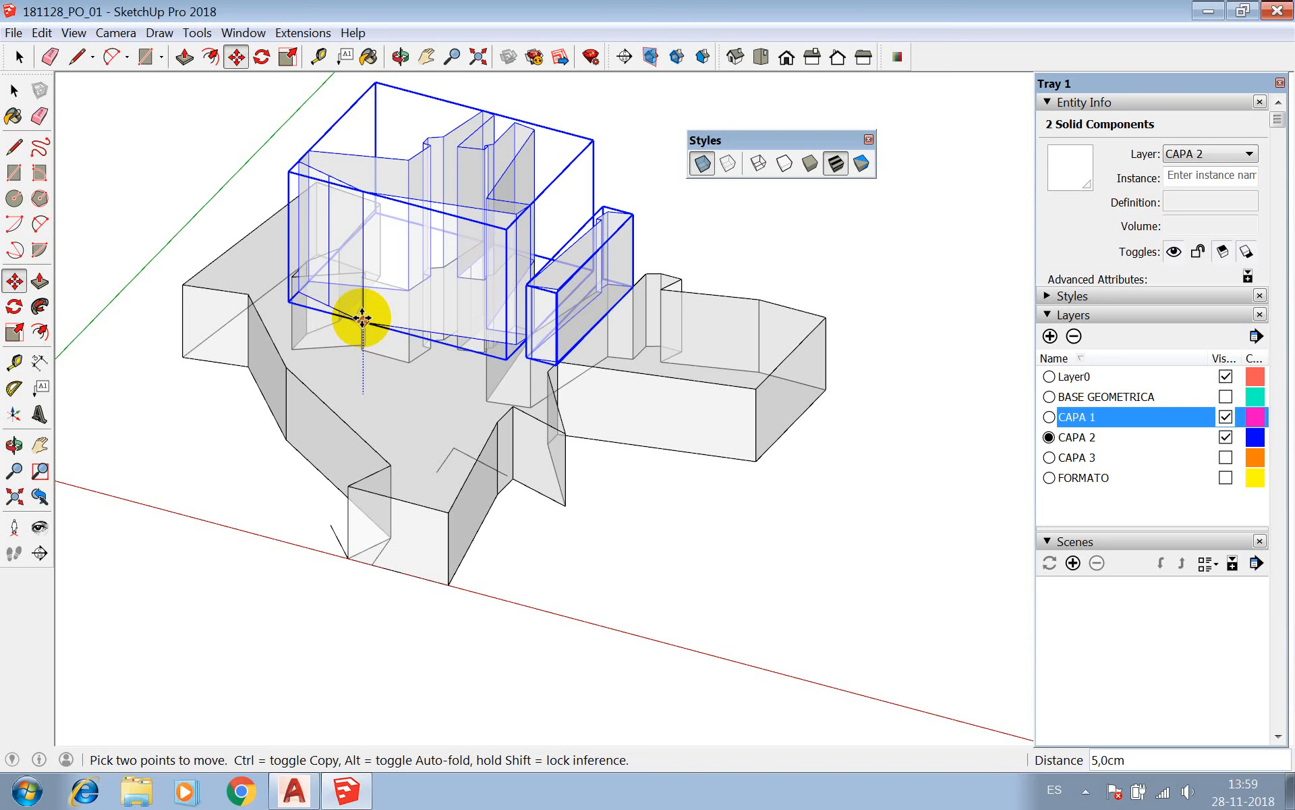
pyautogui.click(363, 317)
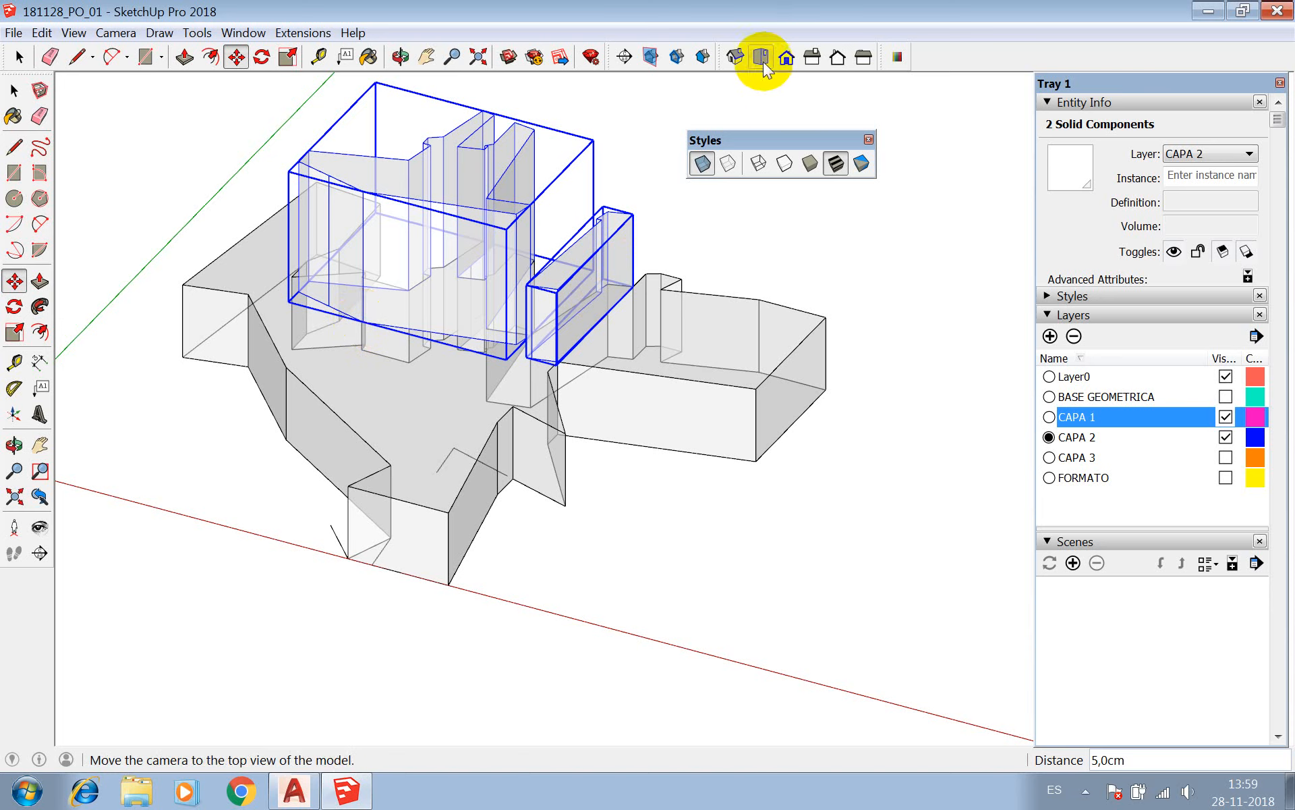
# Turn off the X-ray face style and view the stacked solids as opaque volumes.
pyautogui.click(704, 162)
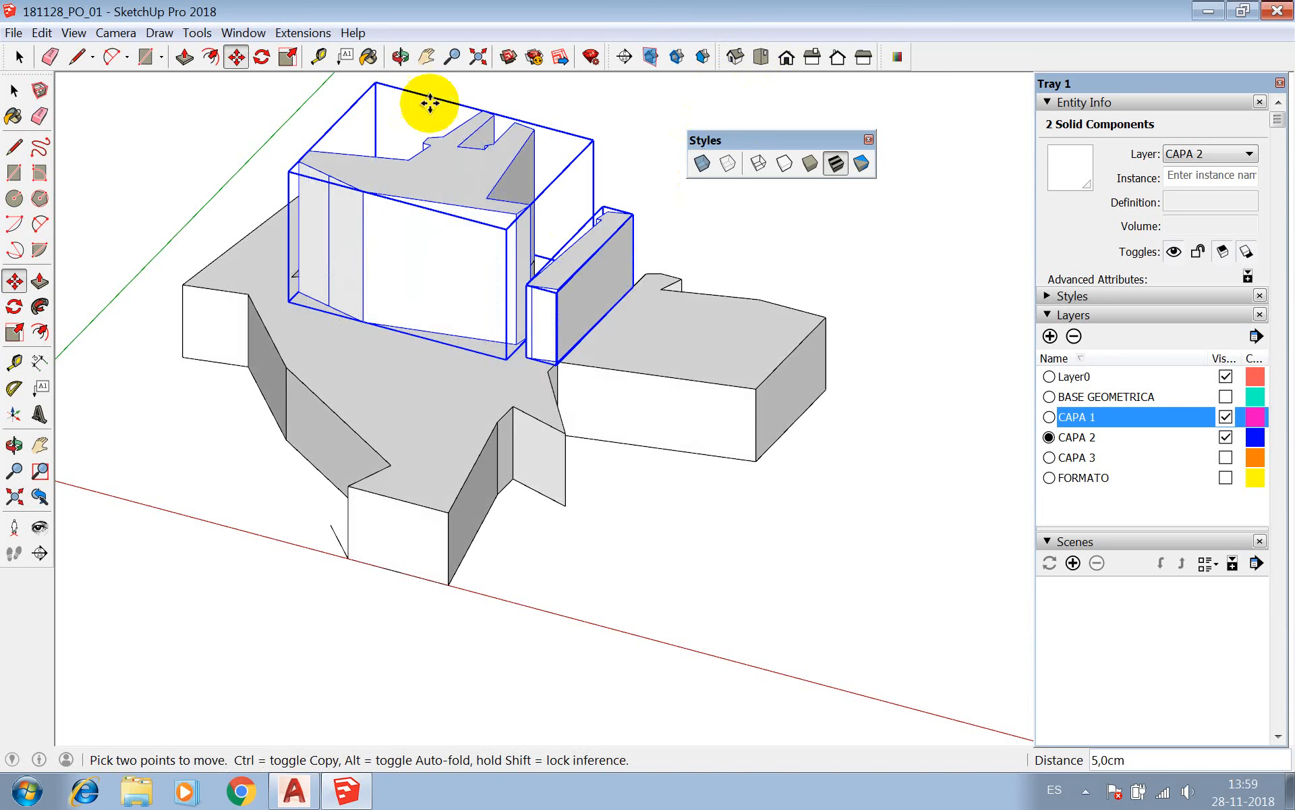
pyautogui.click(402, 57)
pyautogui.moveTo(564, 284); pyautogui.dragTo(492, 268)
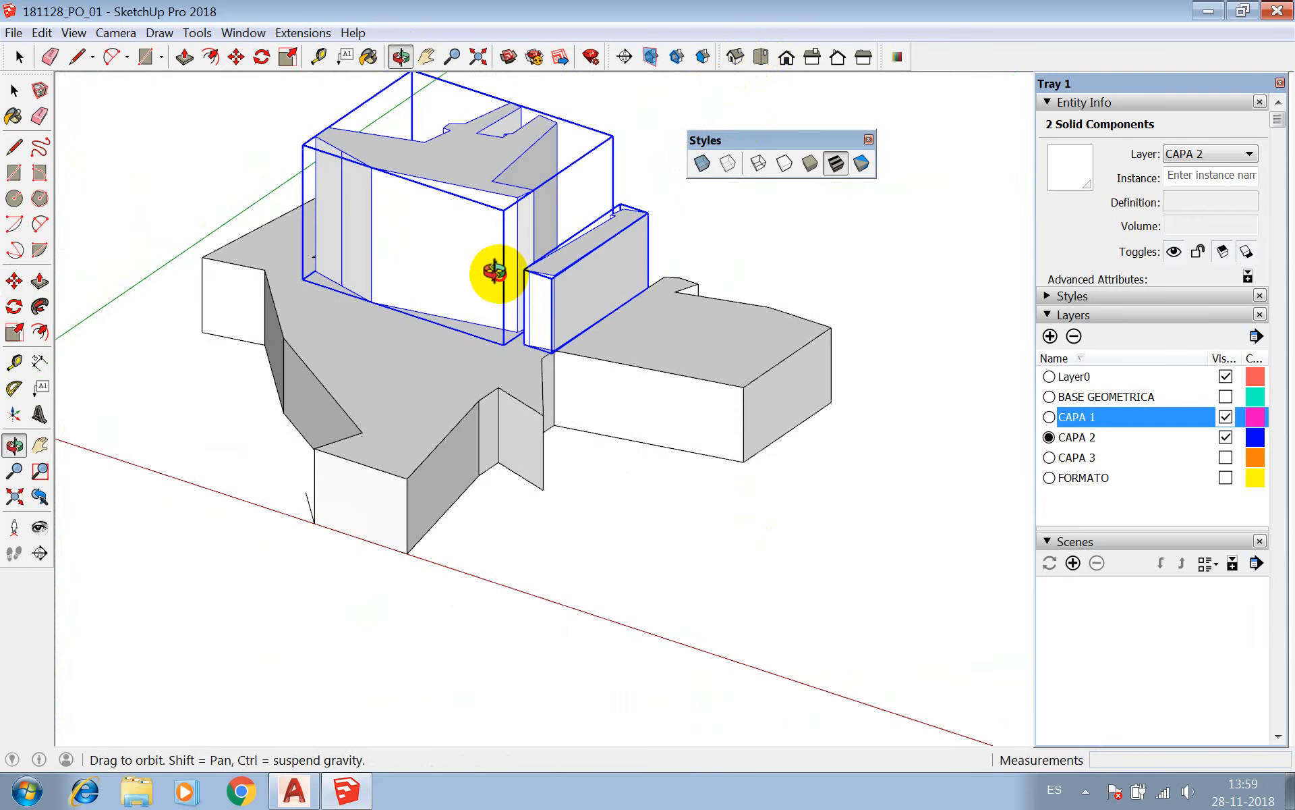
# Make CAPA 3 the current layer and hide CAPA 2 and CAPA 1 to isolate its lines.
pyautogui.click(1049, 457)
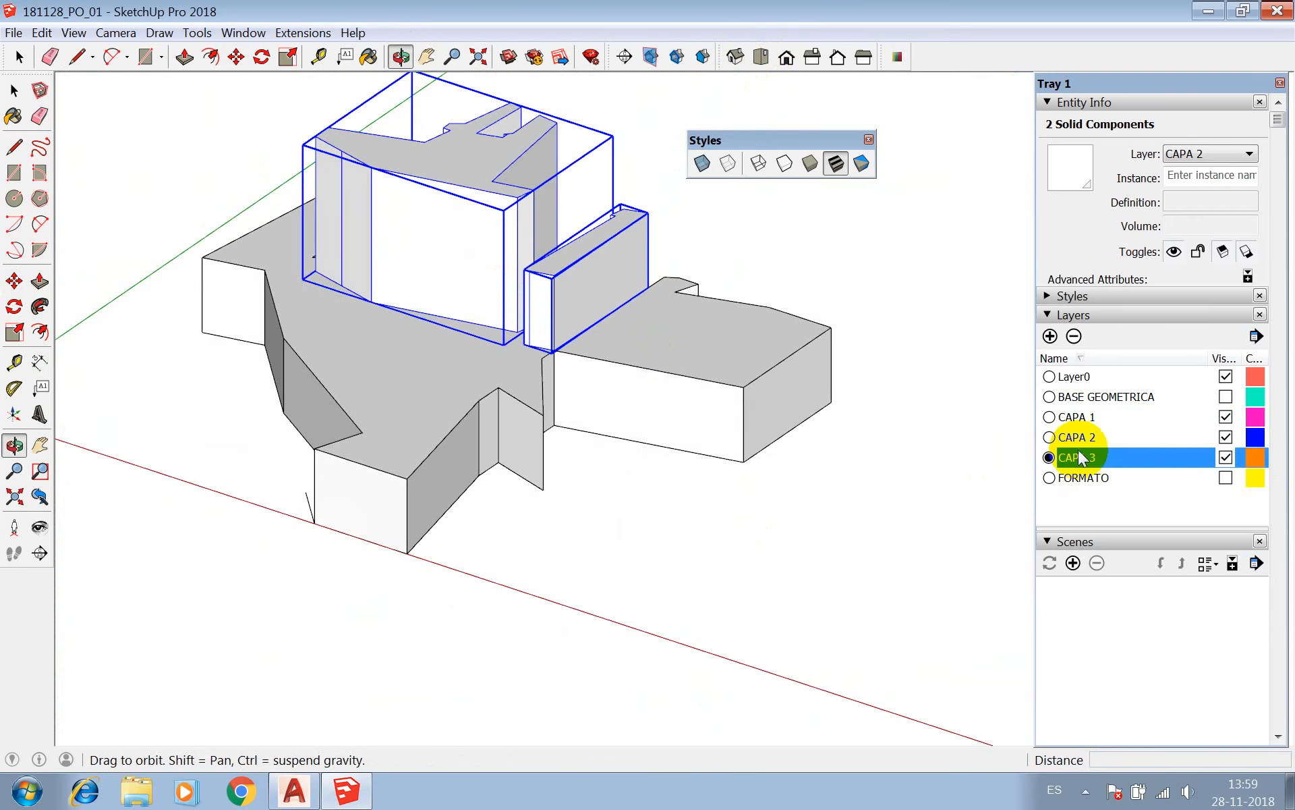
pyautogui.click(1225, 438)
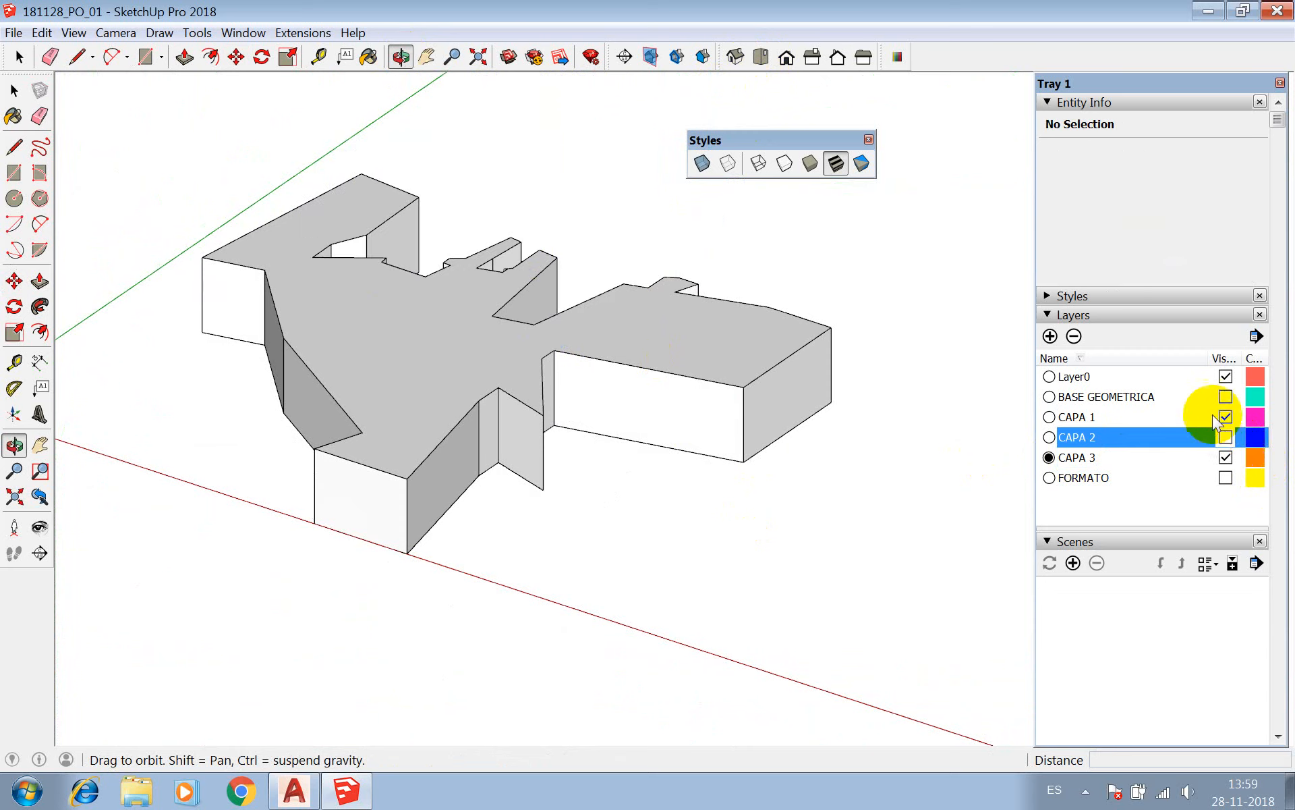
pyautogui.click(1226, 417)
pyautogui.click(1086, 458)
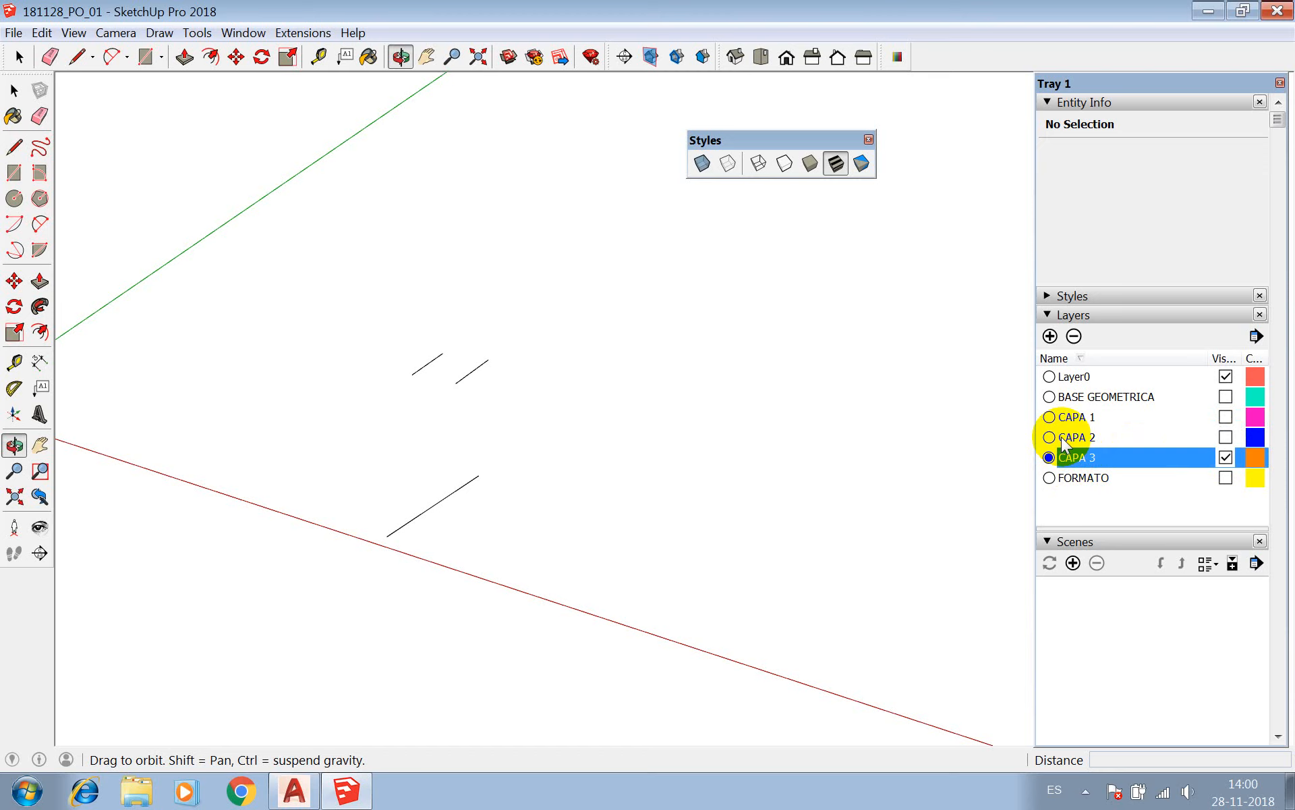
# Make CAPA 1 the current layer with CAPA 2 shown, and hide the CAPA 3 layer.
pyautogui.click(1226, 458)
pyautogui.click(1224, 472)
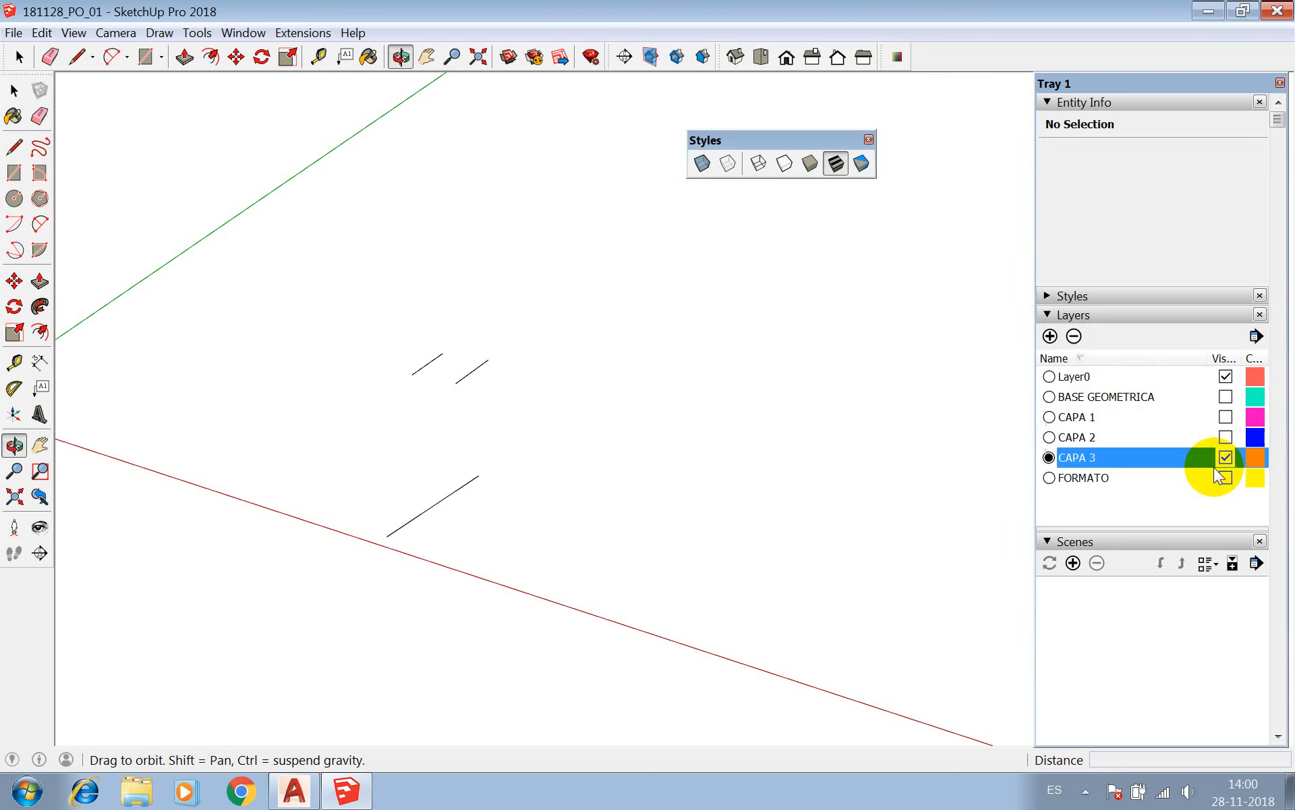
pyautogui.click(1049, 437)
pyautogui.click(1050, 417)
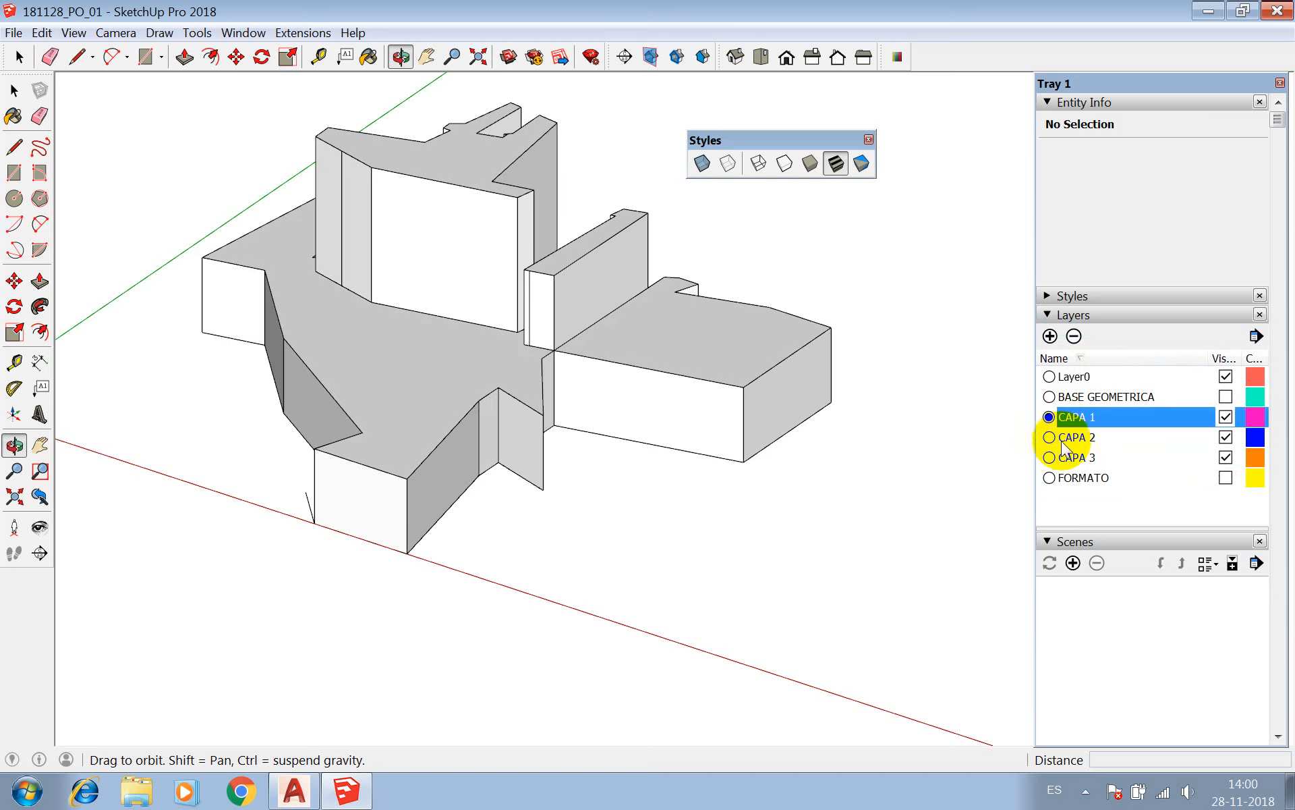
pyautogui.click(1225, 457)
# Select the stray edge beside the front of the CAPA 1 solid with all its connected edges and assign them to the BASE GEOMETRICA layer.
pyautogui.rightClick(743, 451)
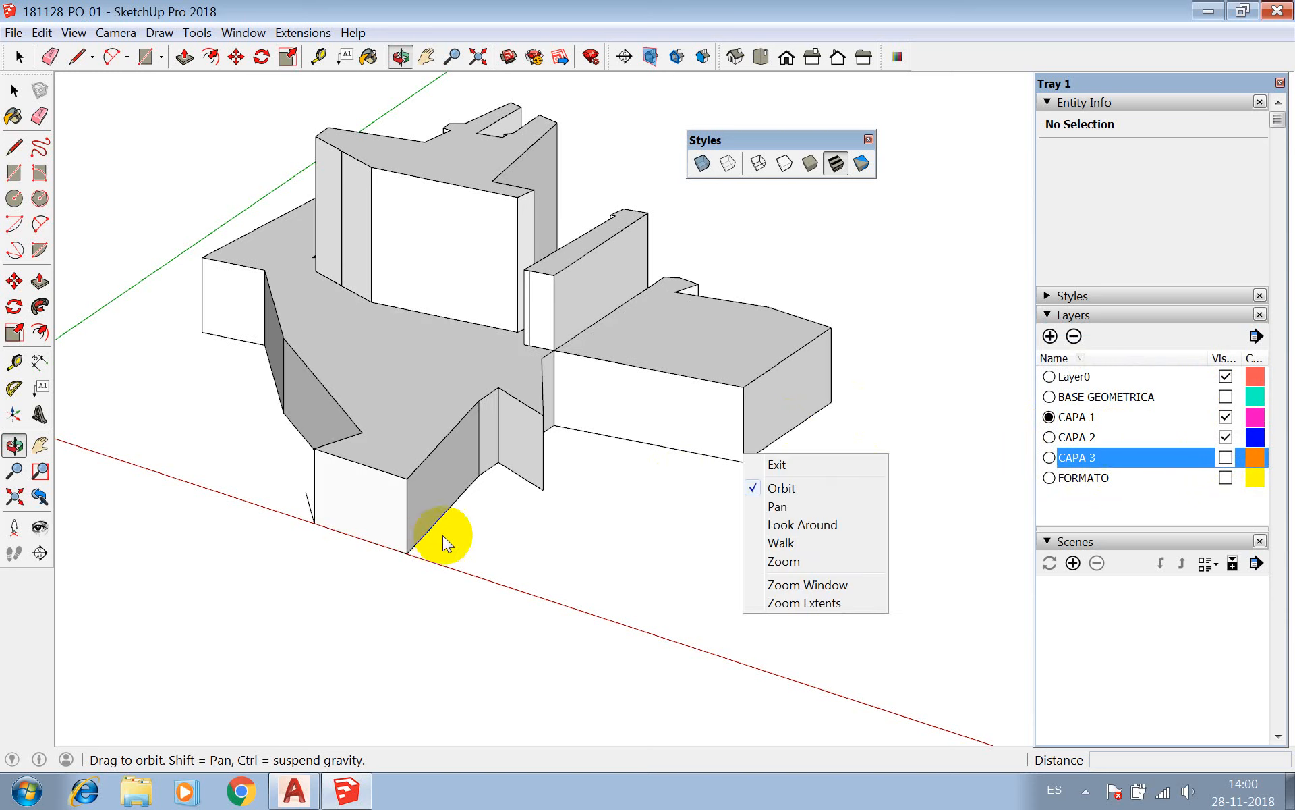
pyautogui.click(443, 536)
pyautogui.press('space')
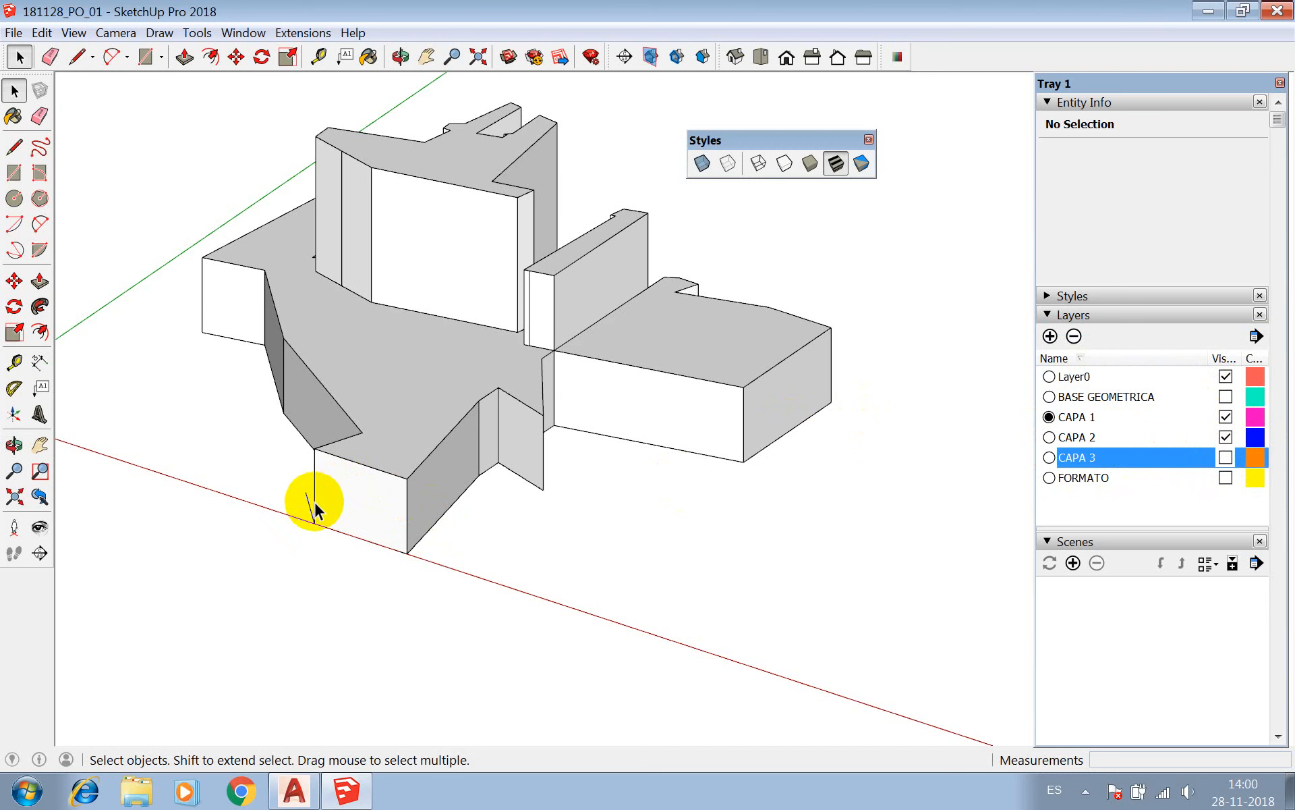
pyautogui.tripleClick(306, 505)
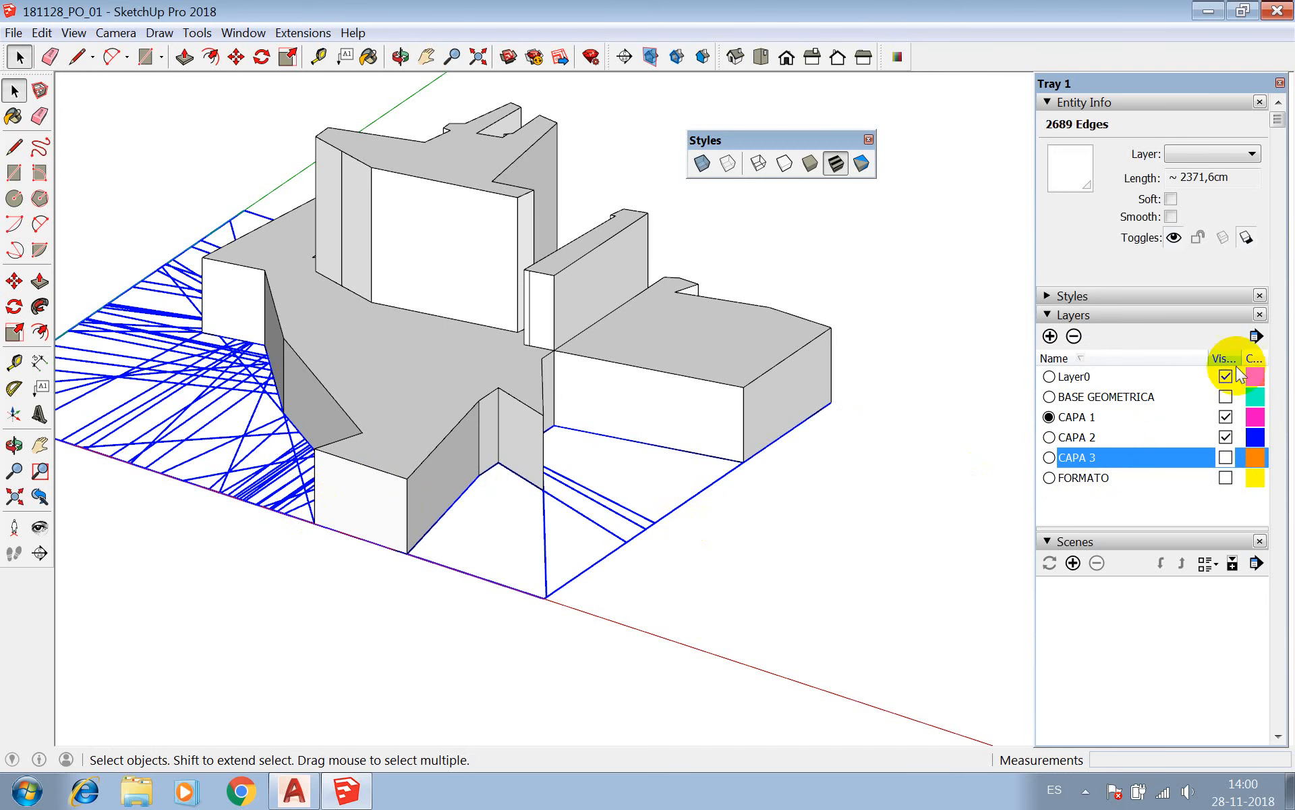
pyautogui.click(1247, 154)
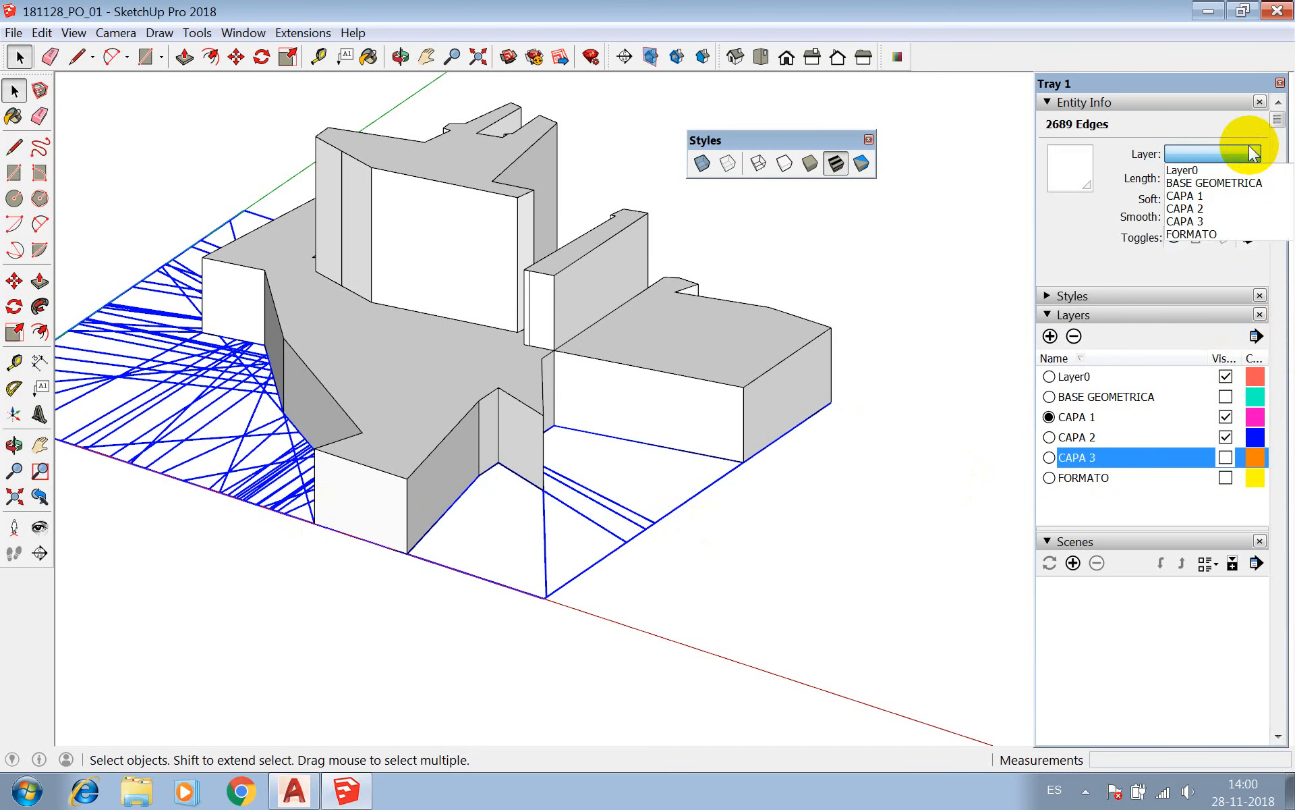
pyautogui.click(1227, 182)
pyautogui.click(783, 480)
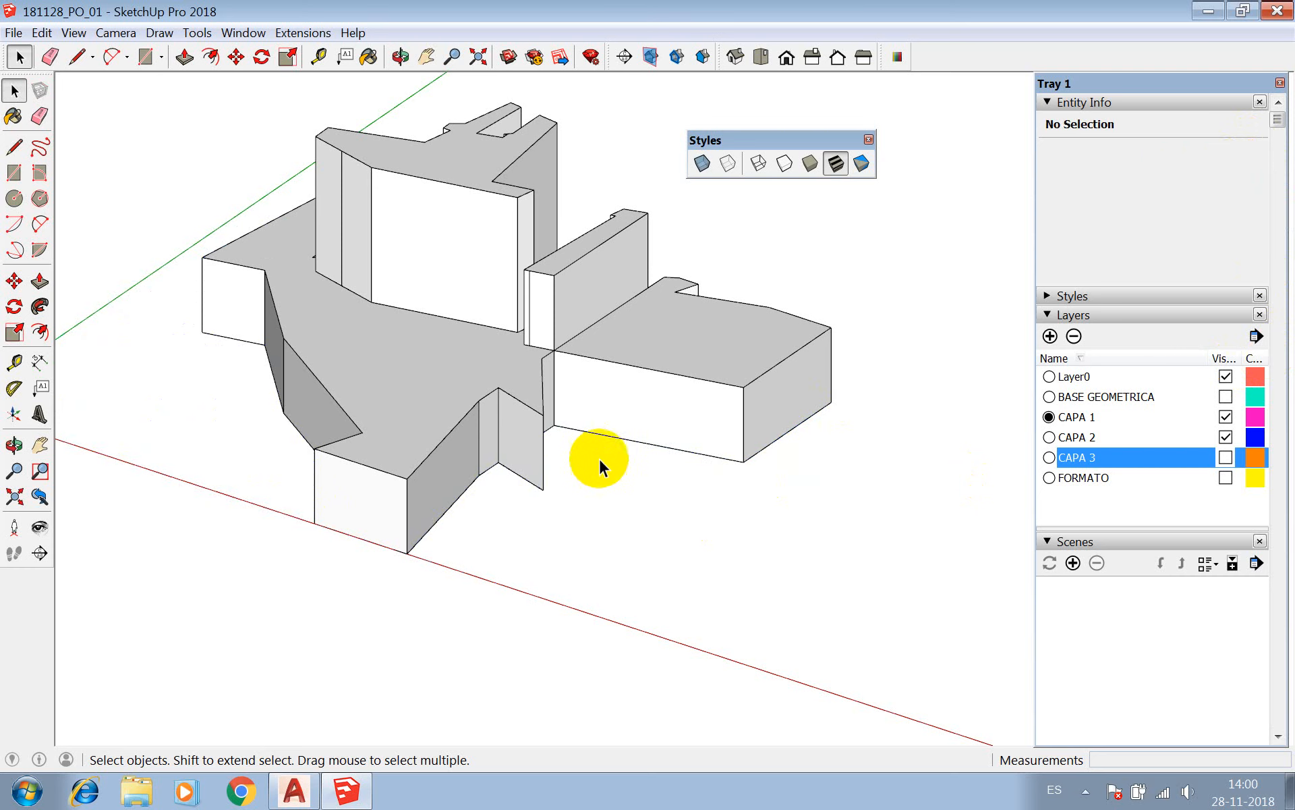
# Examine the stacked CAPA 1 and CAPA 2 volumes from several sides and up close.
pyautogui.click(400, 53)
pyautogui.moveTo(620, 345); pyautogui.dragTo(651, 527)
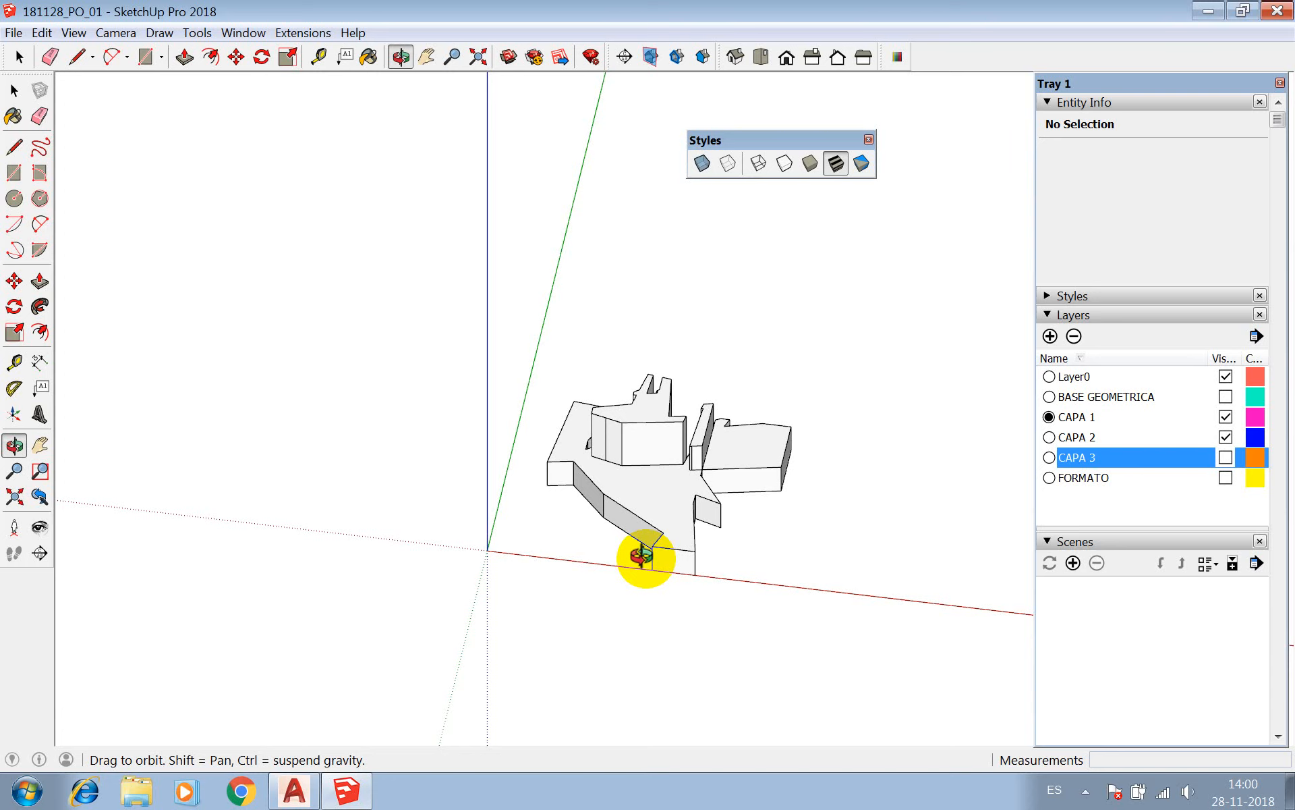
pyautogui.scroll(3, 758, 512)
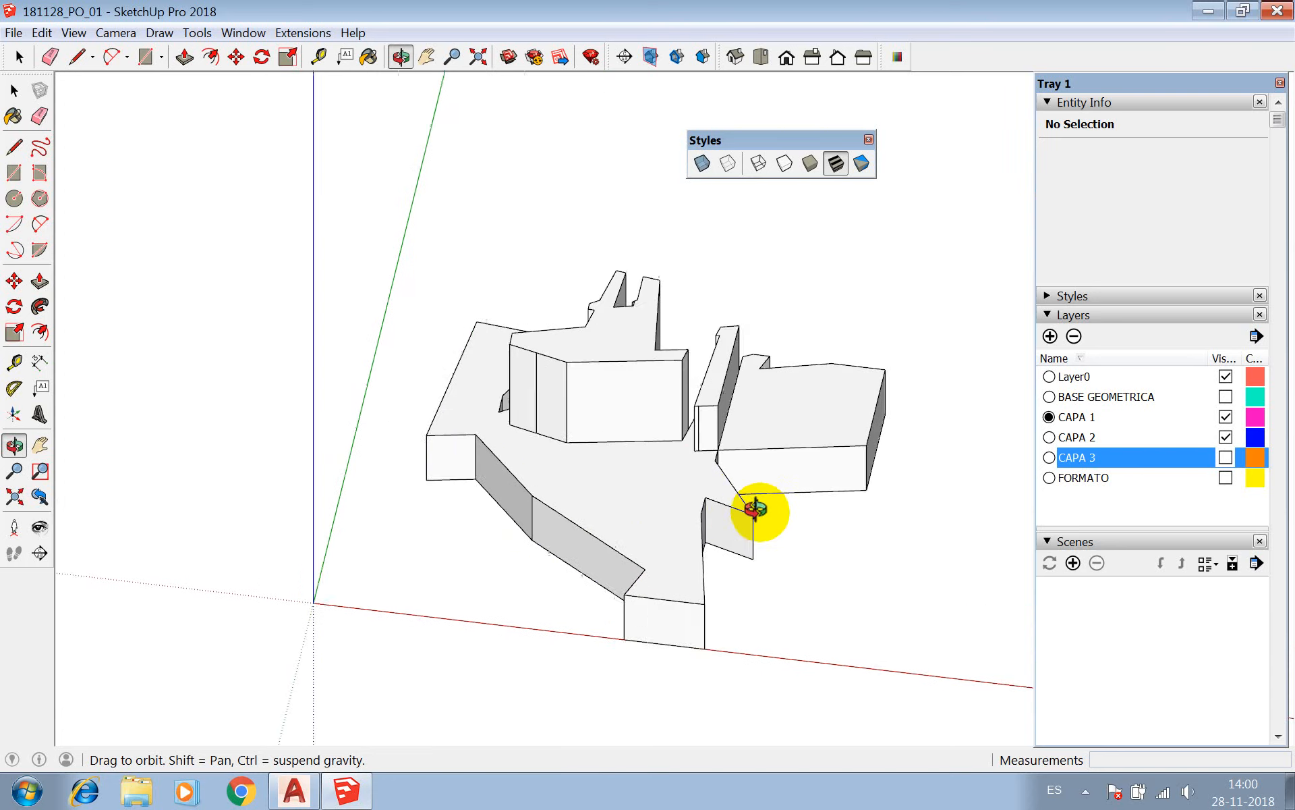
pyautogui.moveTo(546, 393); pyautogui.dragTo(634, 419)
pyautogui.press('space')
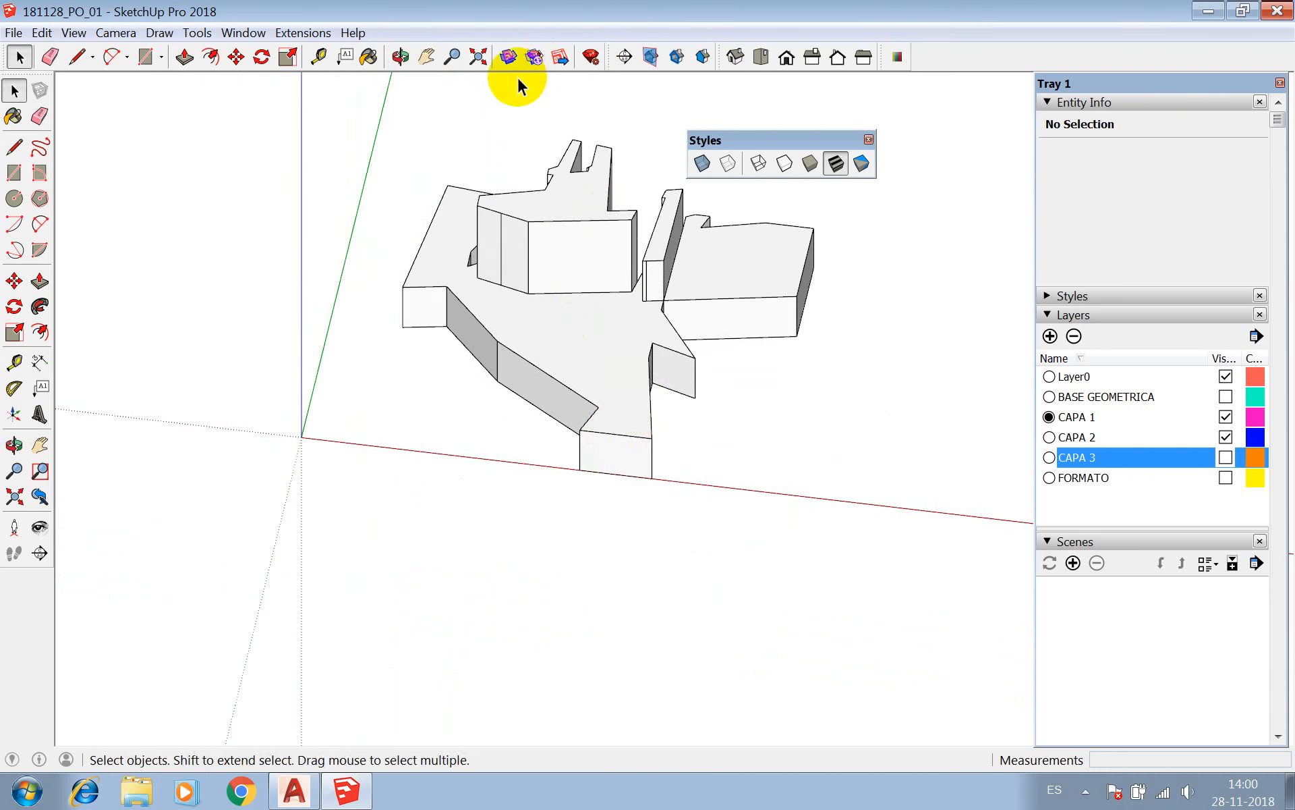
pyautogui.click(400, 56)
pyautogui.moveTo(515, 188); pyautogui.dragTo(607, 269)
pyautogui.press('space')
pyautogui.scroll(3, 544, 257)
pyautogui.scroll(2, 544, 266)
pyautogui.click(544, 269)
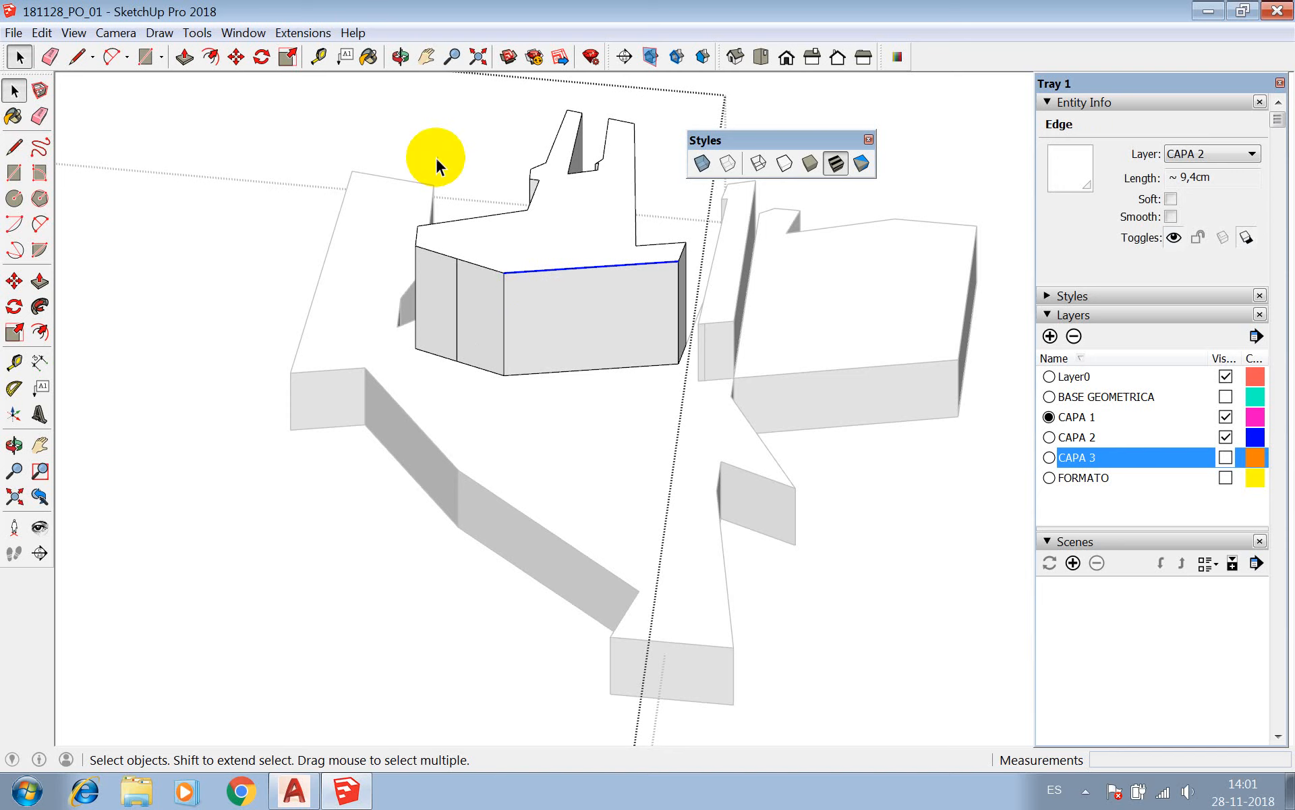
pyautogui.scroll(-3, 568, 432)
pyautogui.click(780, 247)
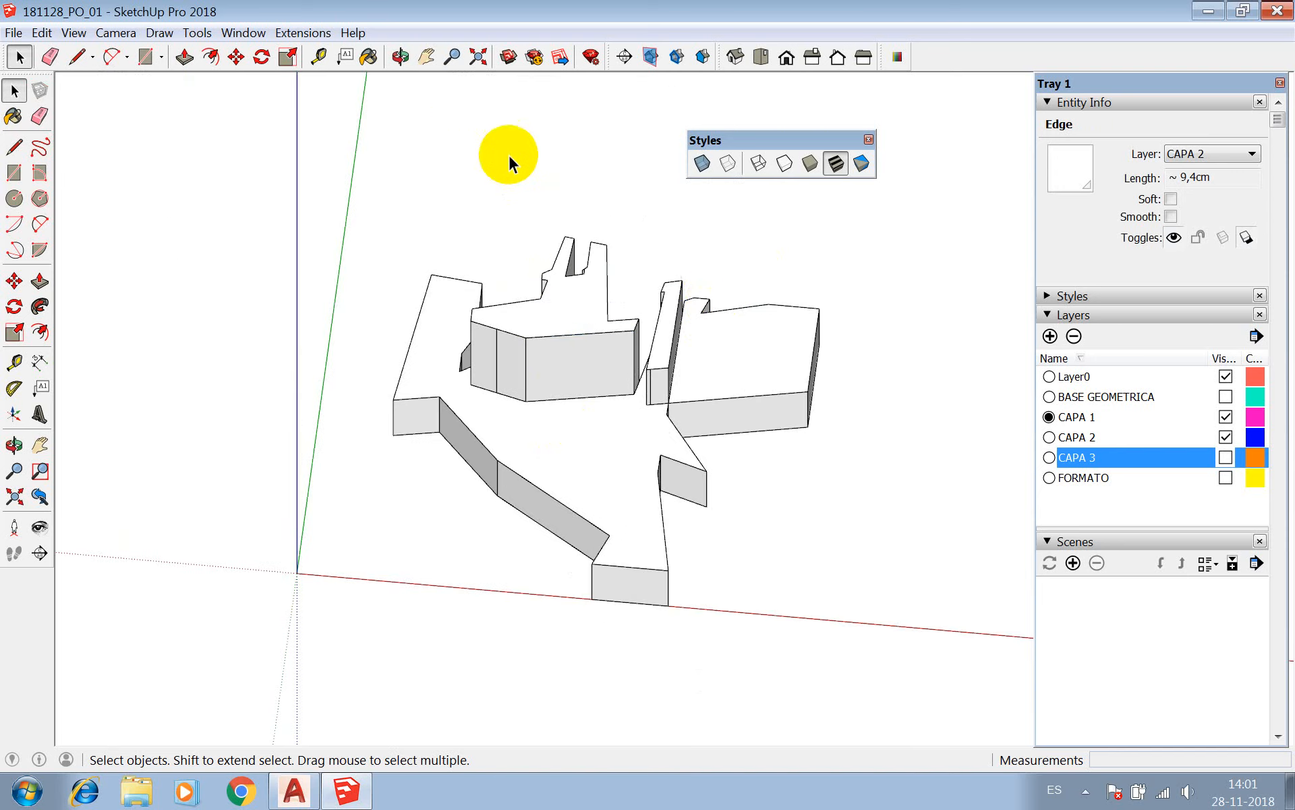
# Draw a rectangle of about 37 cm² on top of CAPA 1 beside the large CAPA 2 volume and extrude it upward into a tall block.
pyautogui.click(401, 57)
pyautogui.moveTo(523, 220); pyautogui.dragTo(634, 497)
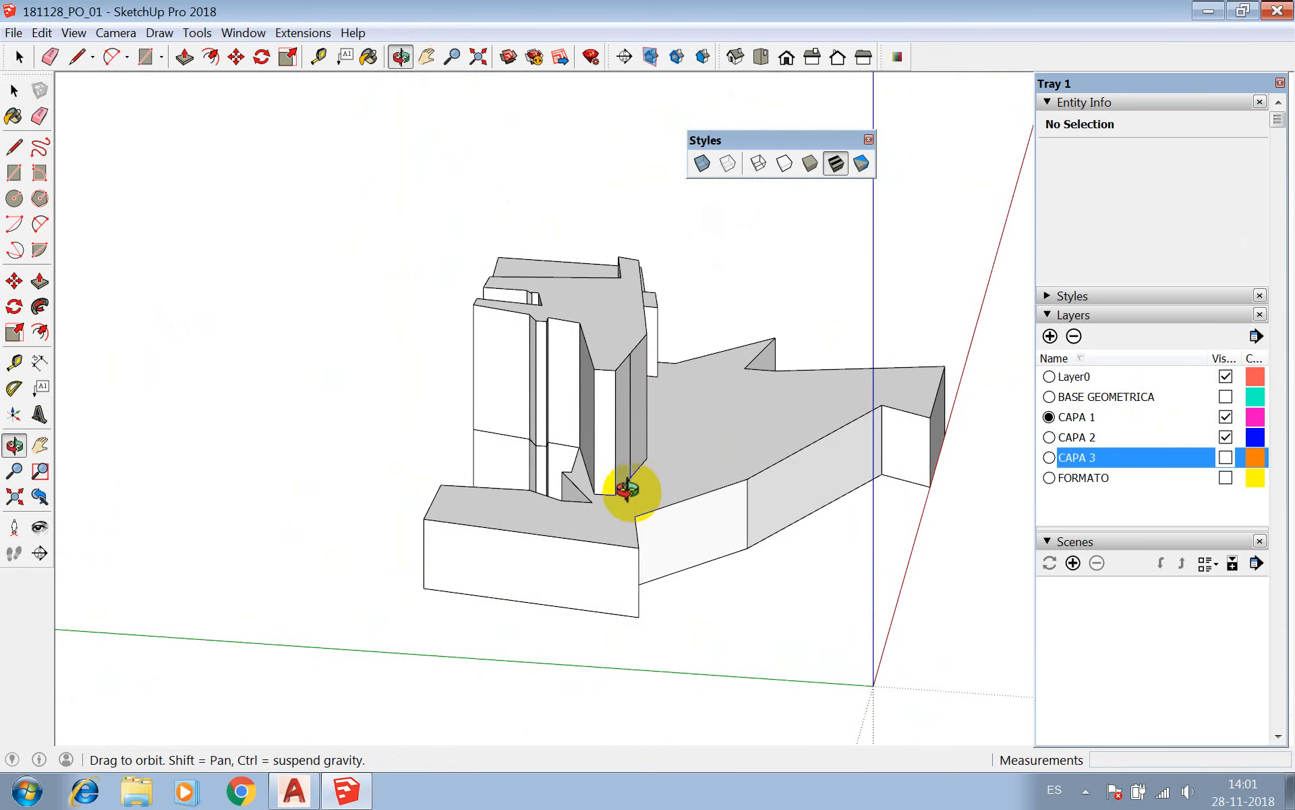
pyautogui.press('r')
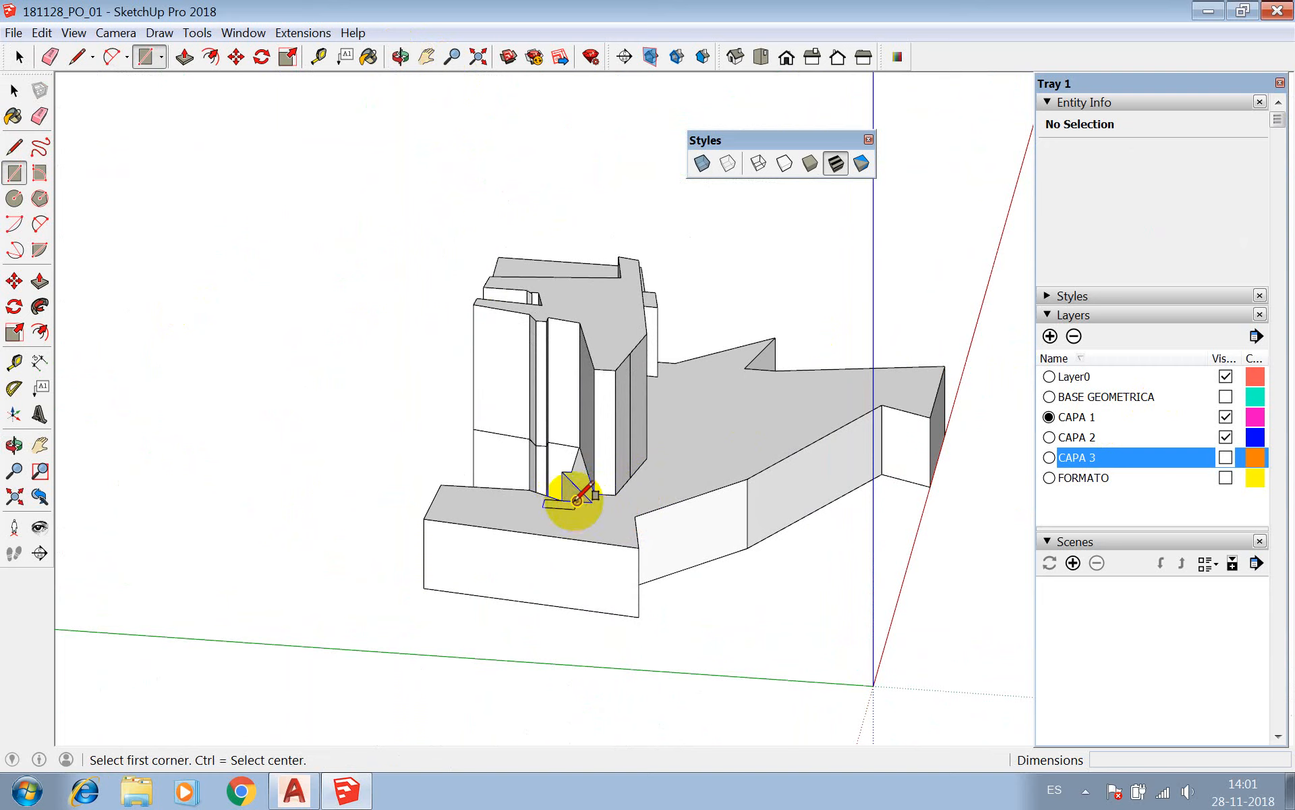
pyautogui.click(577, 501)
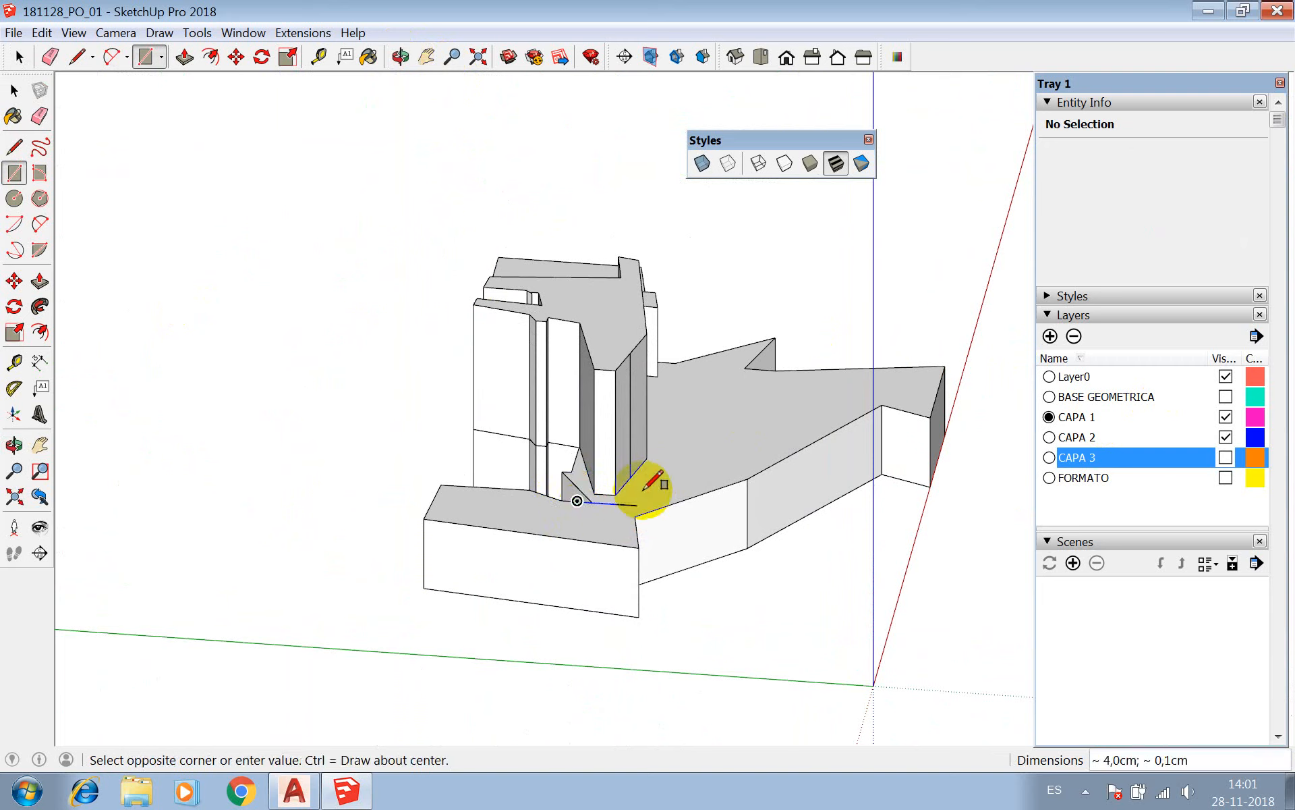
pyautogui.click(699, 466)
pyautogui.press('p')
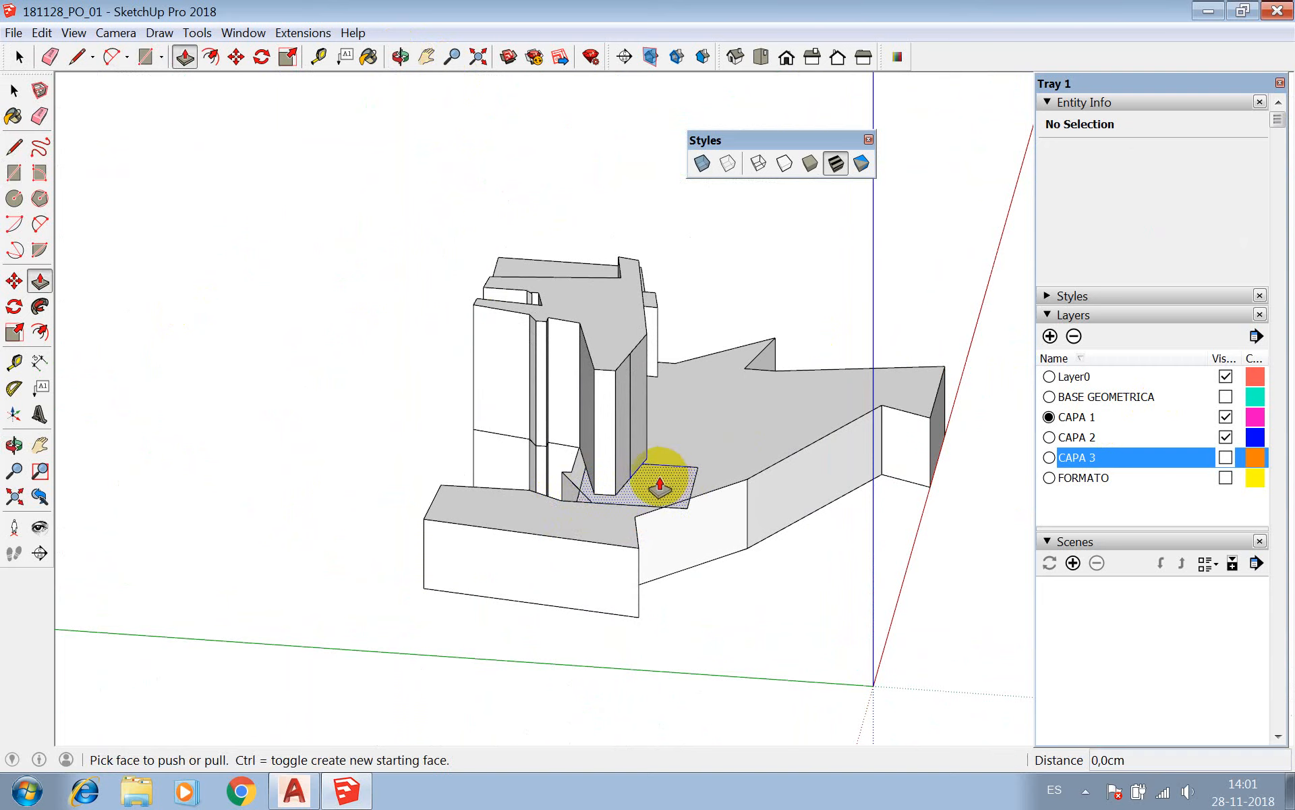
pyautogui.click(659, 476)
pyautogui.click(637, 290)
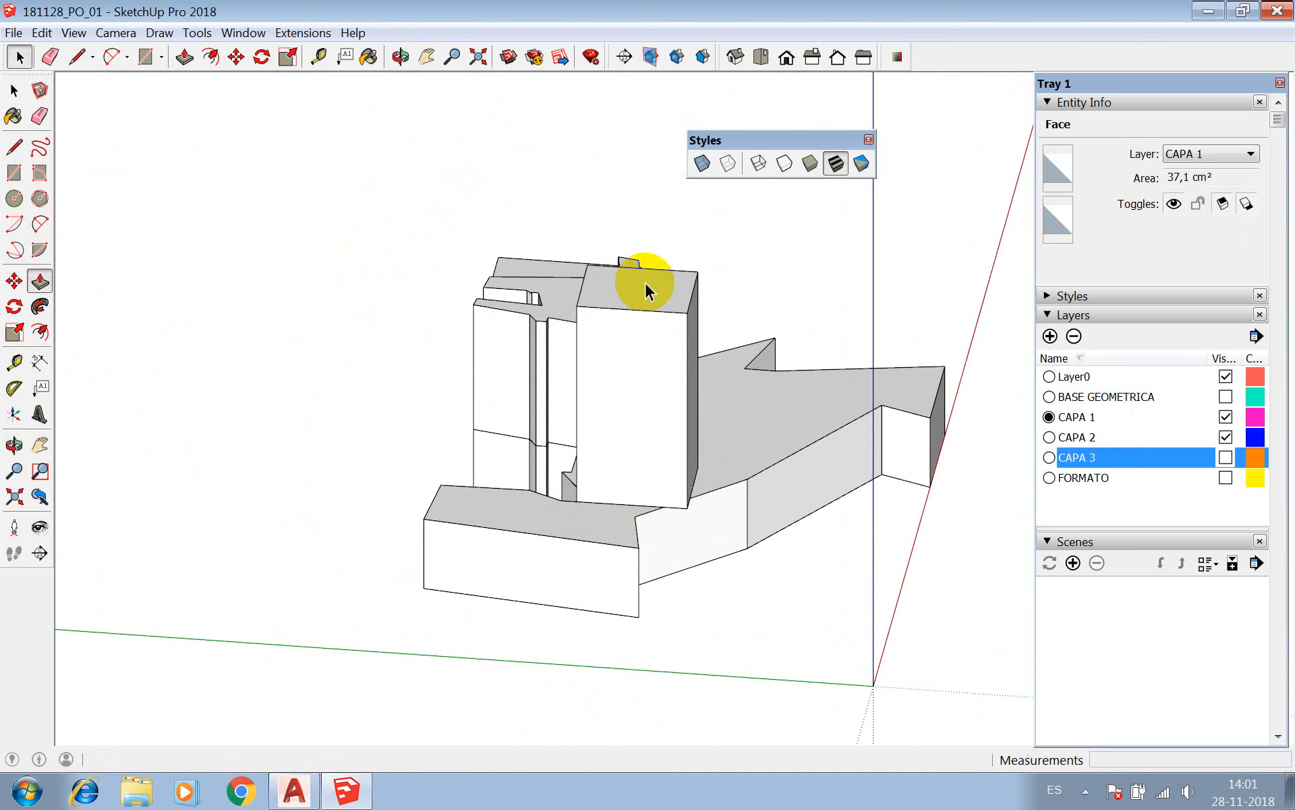
# Push/Pull the block's side face facing the CAPA 2 volume outward about 0.6 cm.
pyautogui.click(401, 56)
pyautogui.moveTo(405, 208); pyautogui.dragTo(801, 423)
pyautogui.press('p')
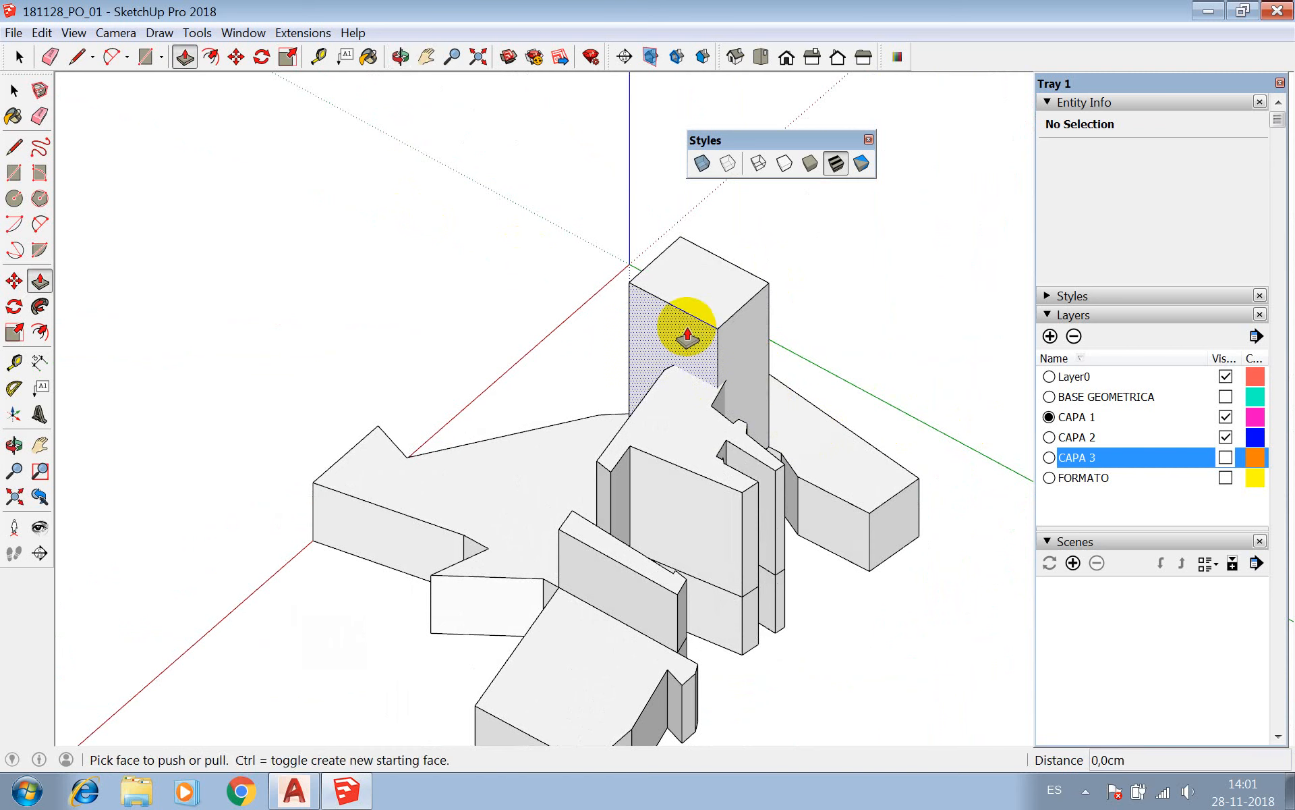
pyautogui.click(674, 337)
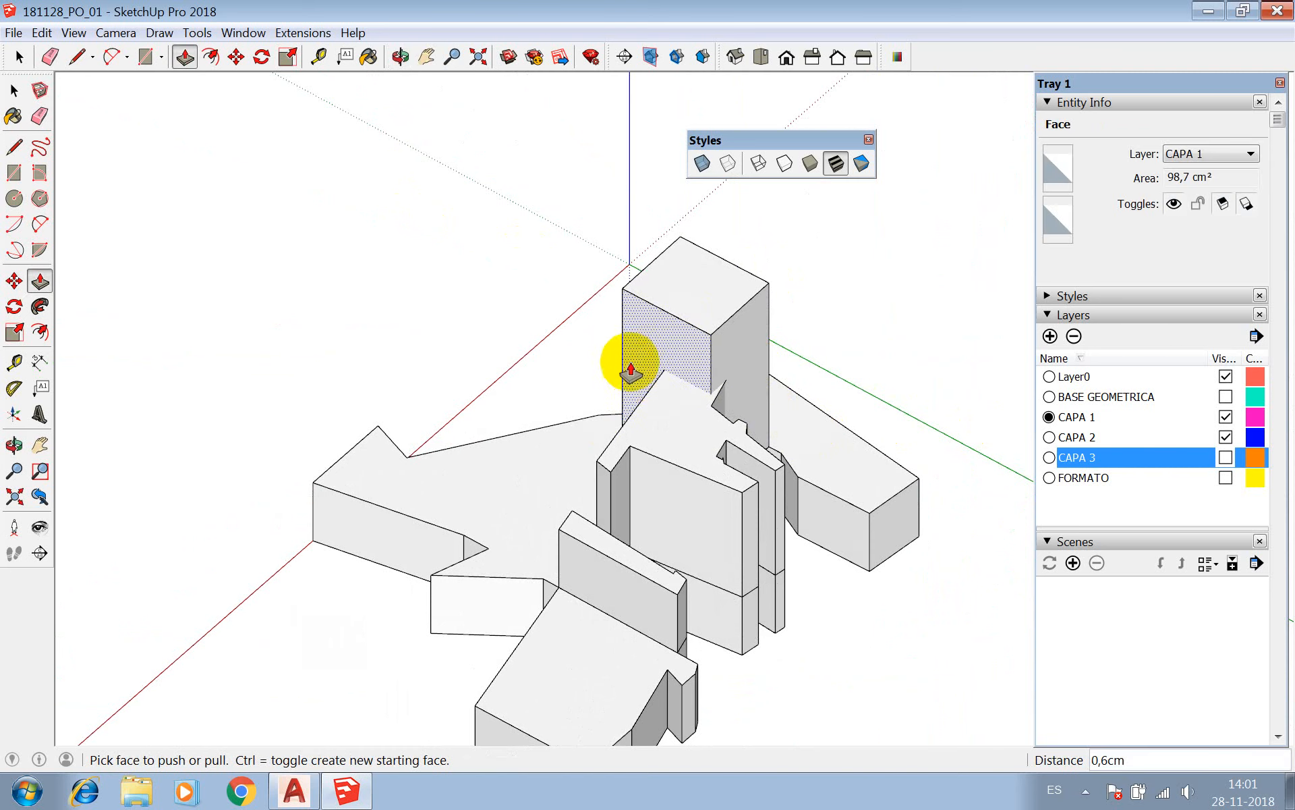
pyautogui.click(653, 351)
pyautogui.click(653, 352)
# Push the adjacent side face of the block inward in stages to make the block thinner.
pyautogui.click(731, 357)
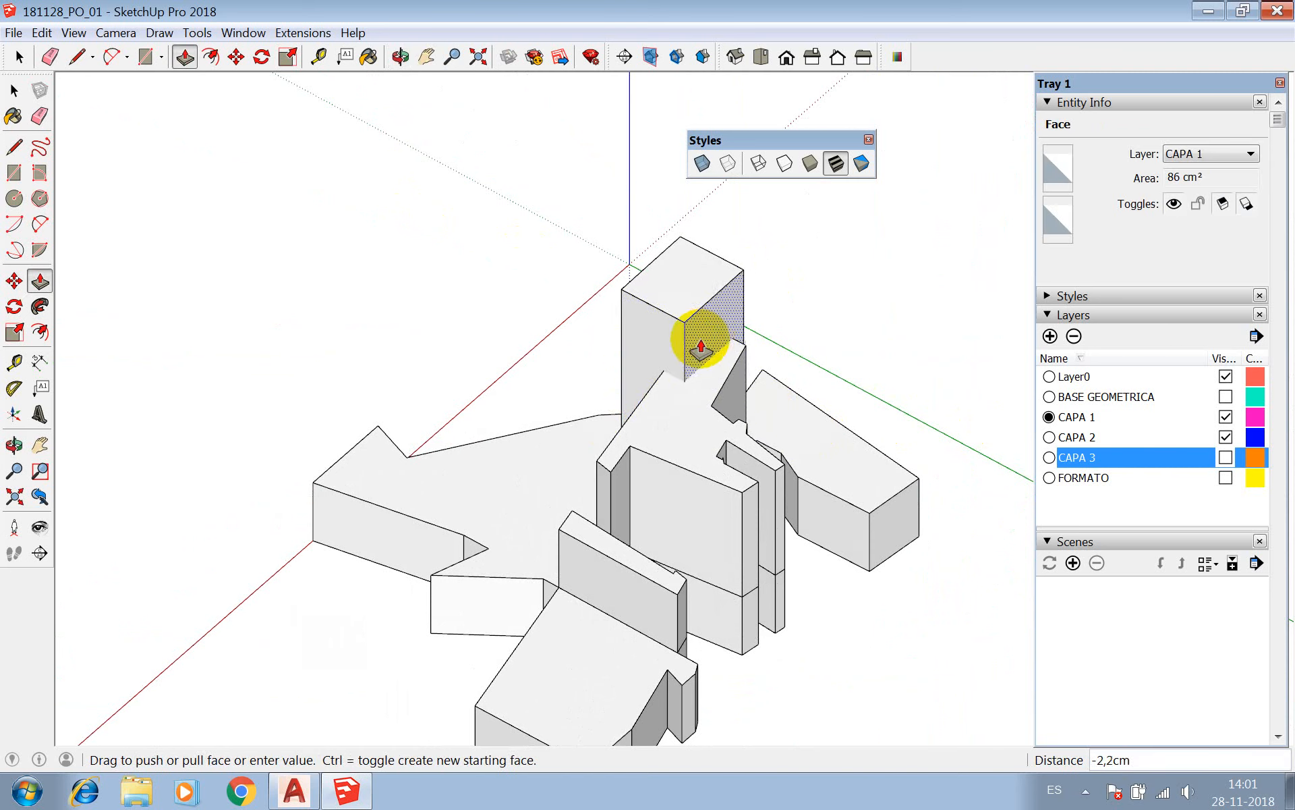
pyautogui.click(680, 351)
pyautogui.click(680, 350)
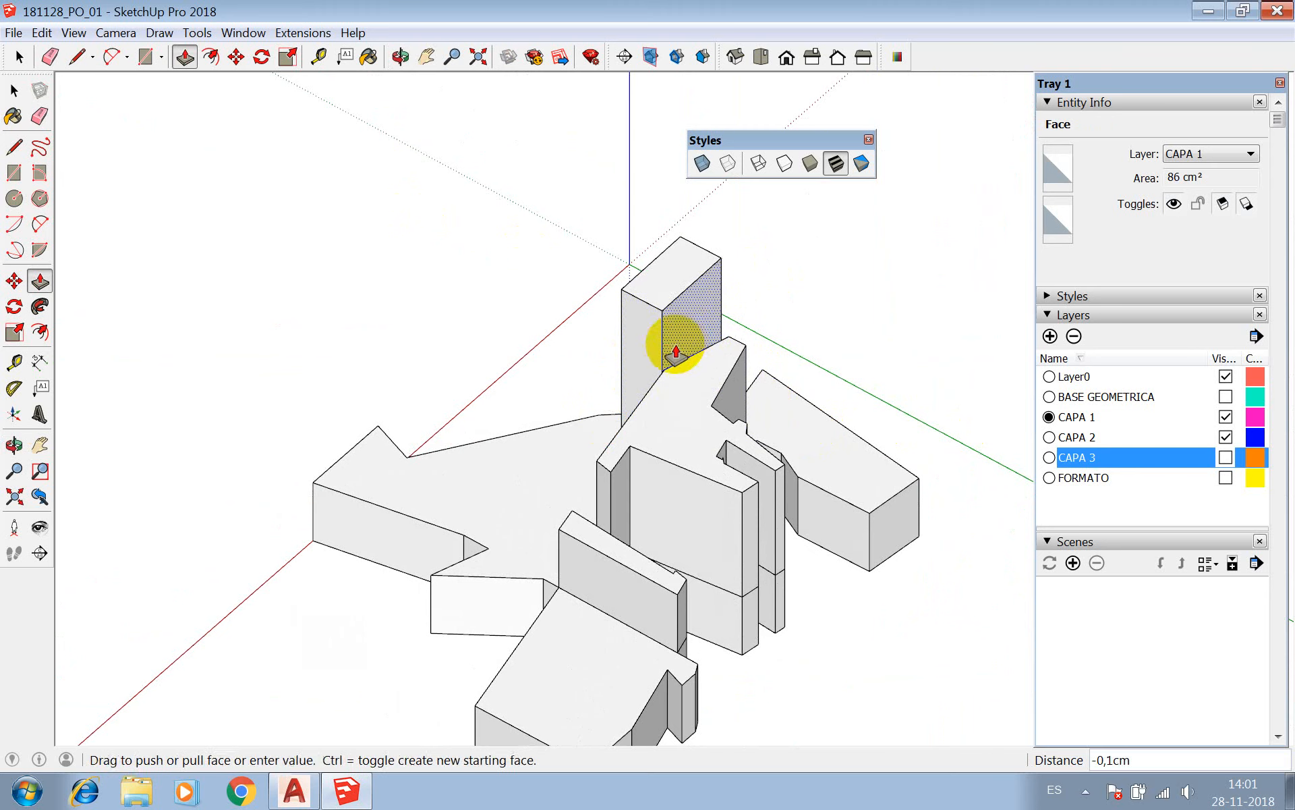
pyautogui.click(674, 368)
pyautogui.click(675, 345)
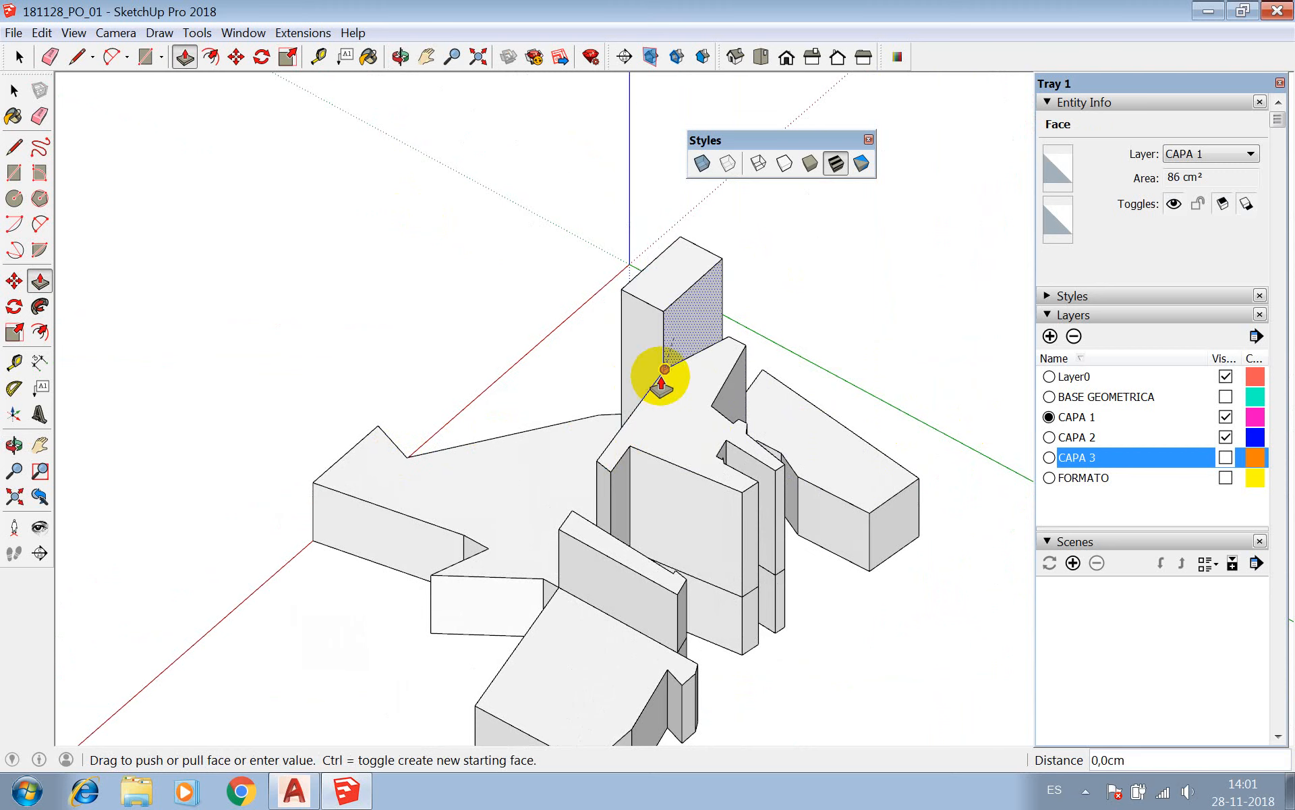
pyautogui.click(660, 377)
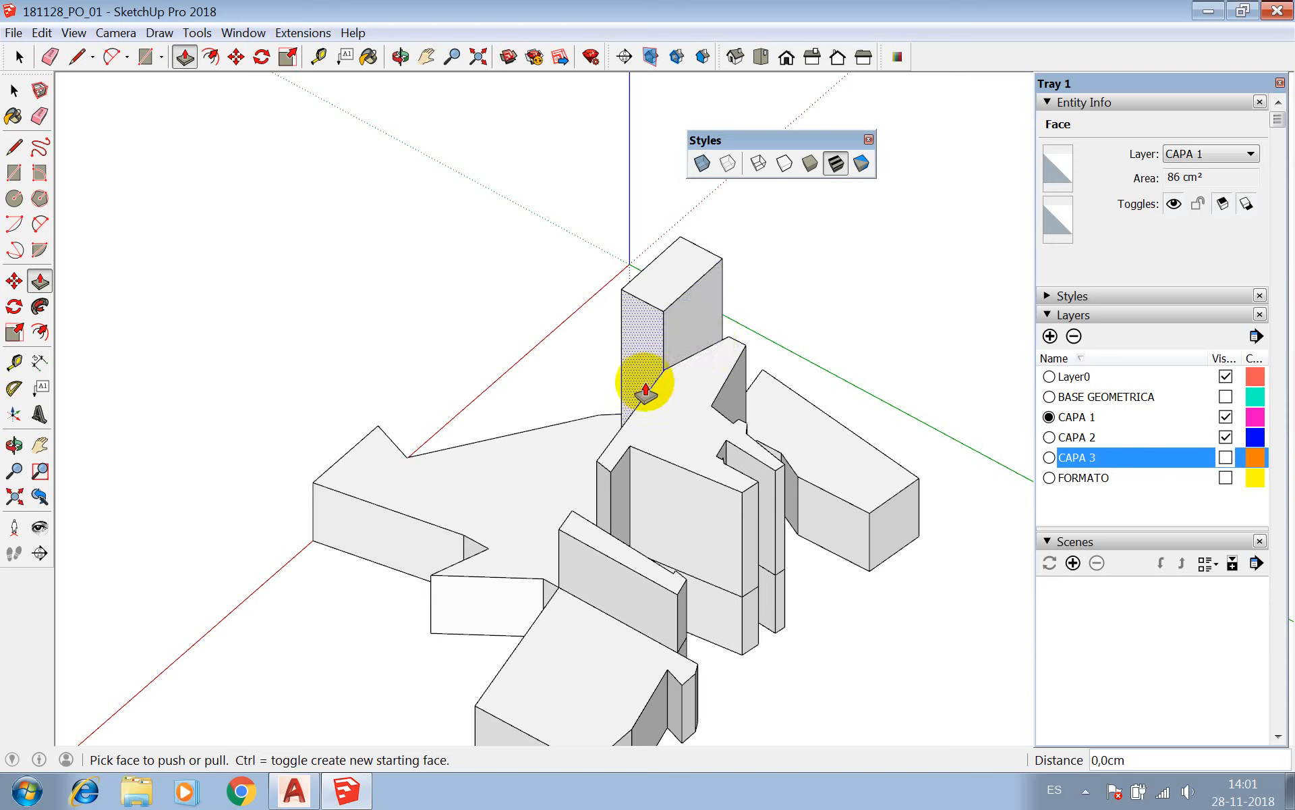
# Extend the narrow end face of the block 9.3 cm to form a long wall.
pyautogui.click(643, 368)
pyautogui.click(570, 455)
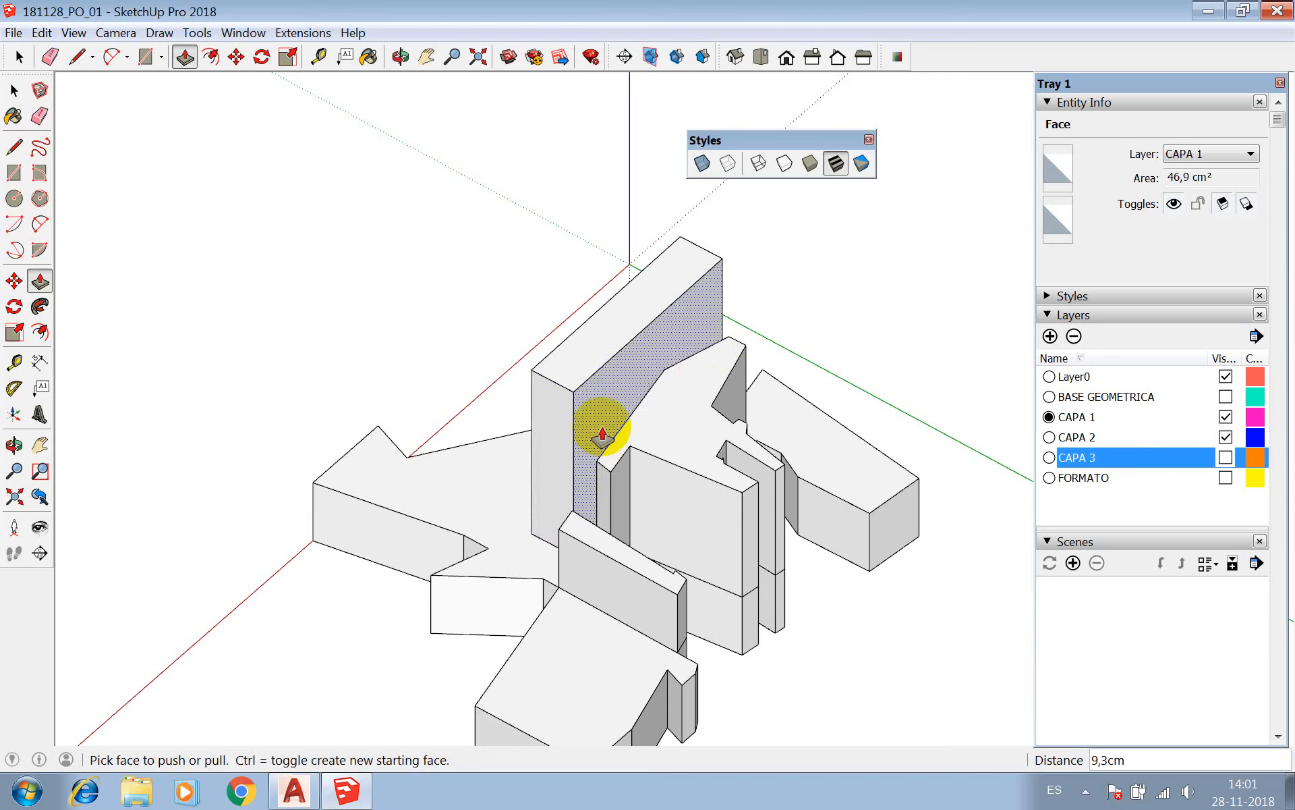
pyautogui.press('space')
# Move the top long edge of the wall about 6.7 cm outward over the large CAPA 2 volume to slant its side face.
pyautogui.click(593, 373)
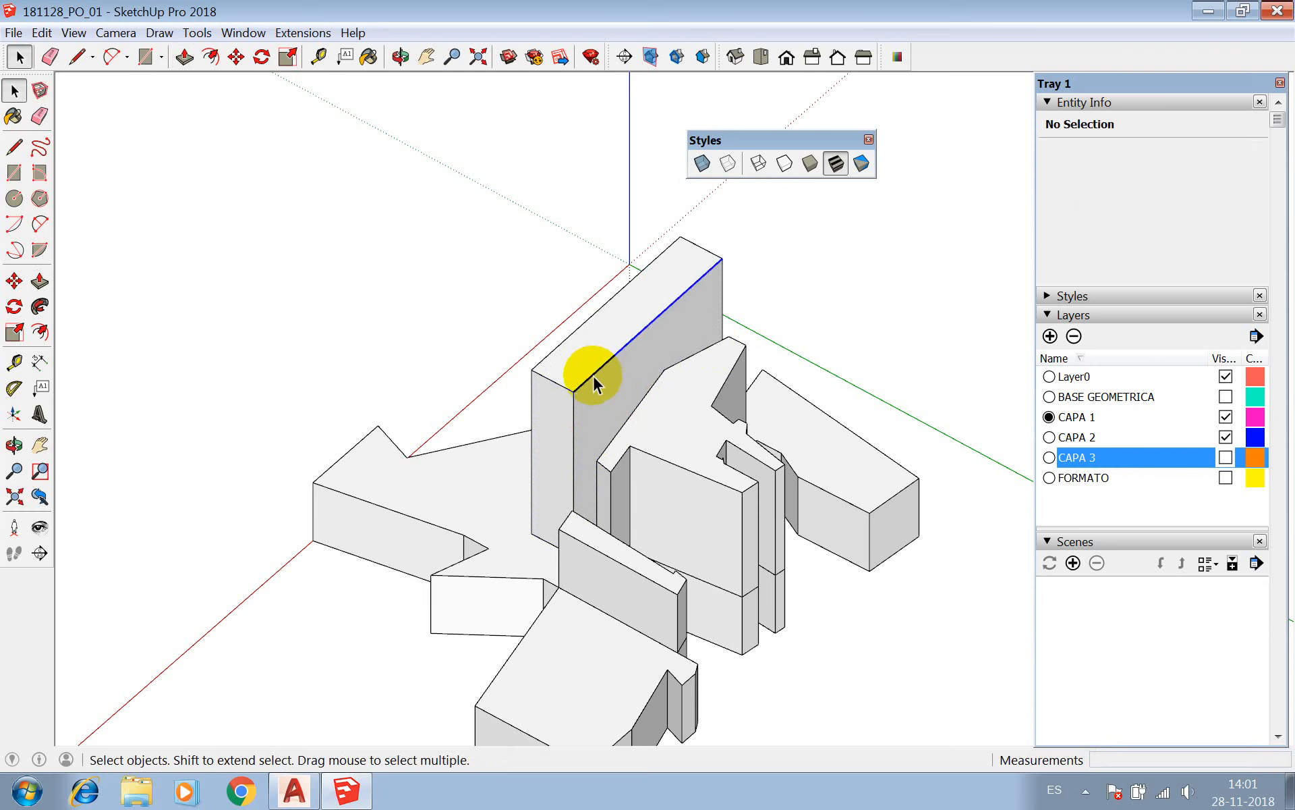
pyautogui.press('m')
pyautogui.click(576, 387)
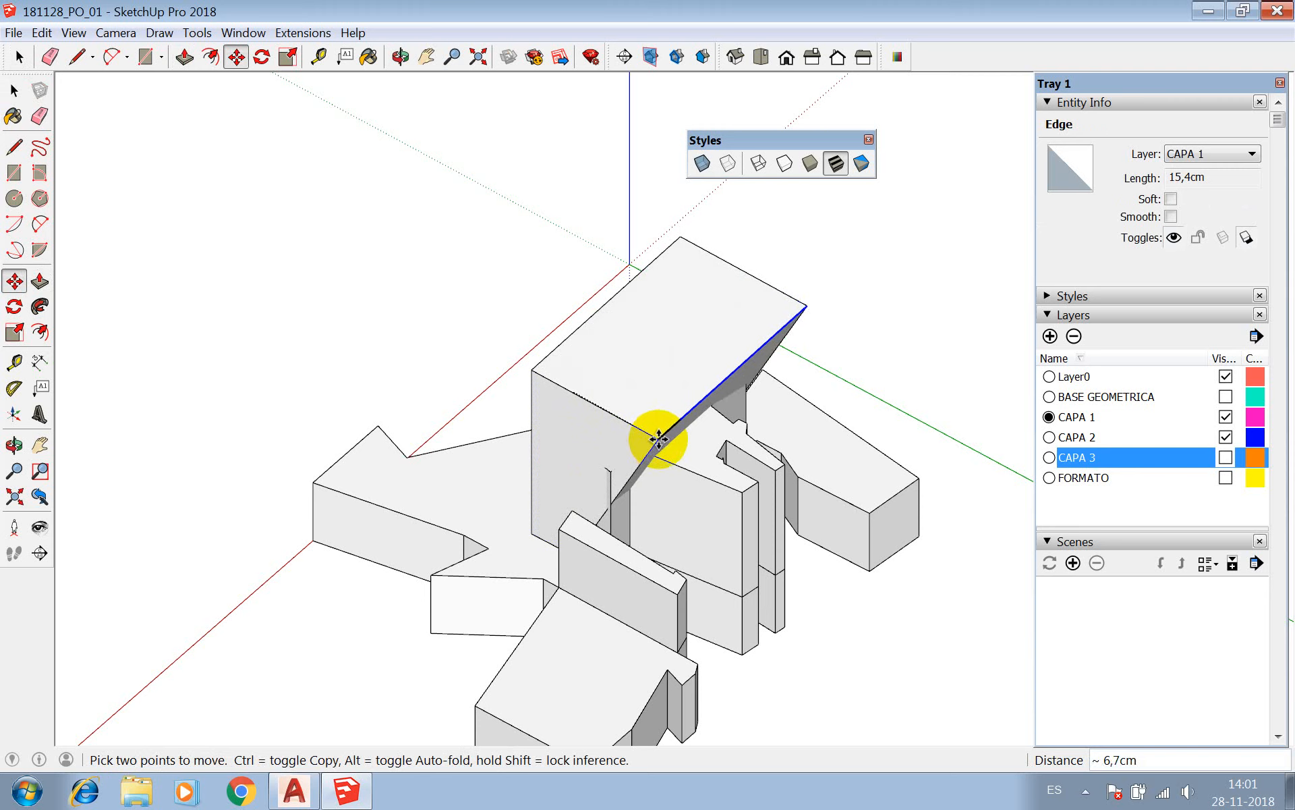
pyautogui.click(658, 439)
# Push/Pull the narrow end face of the slanted block slightly outward.
pyautogui.press('p')
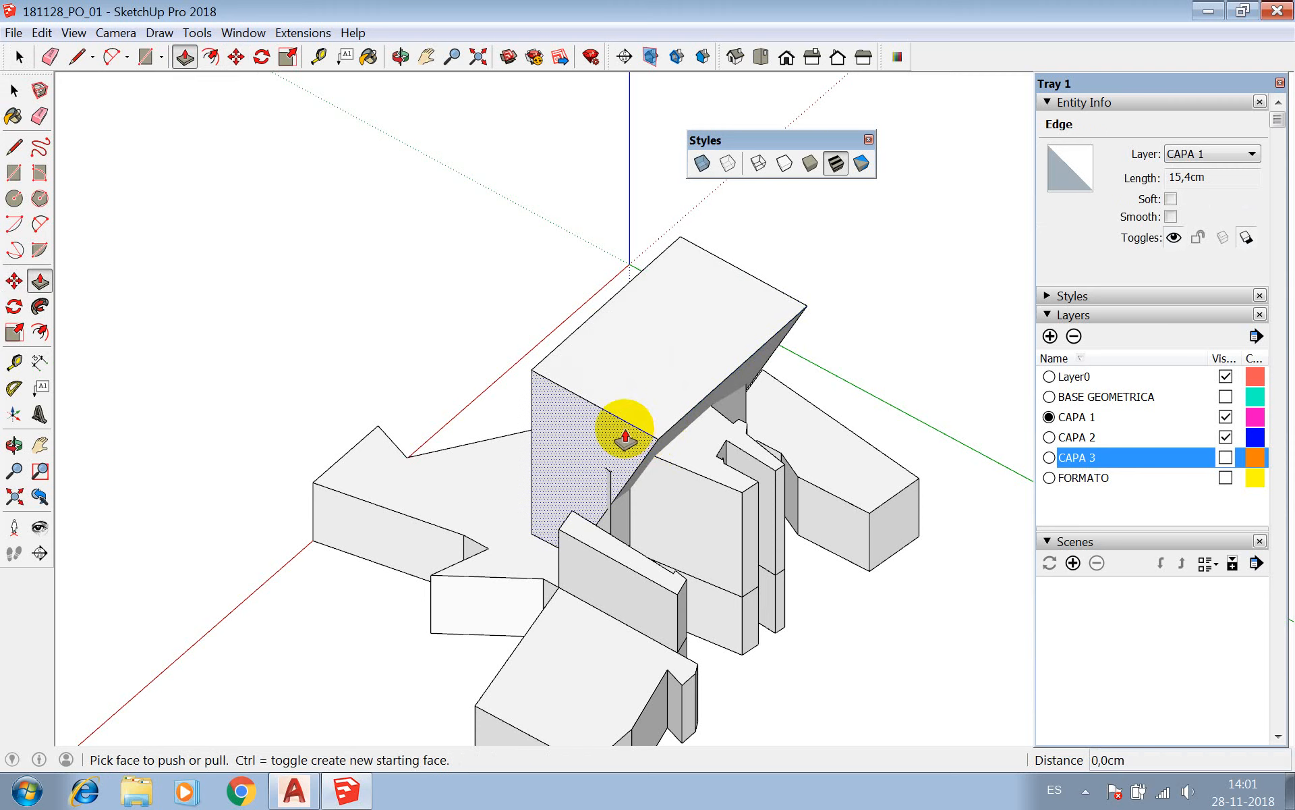
pyautogui.click(621, 427)
pyautogui.click(601, 440)
pyautogui.press('space')
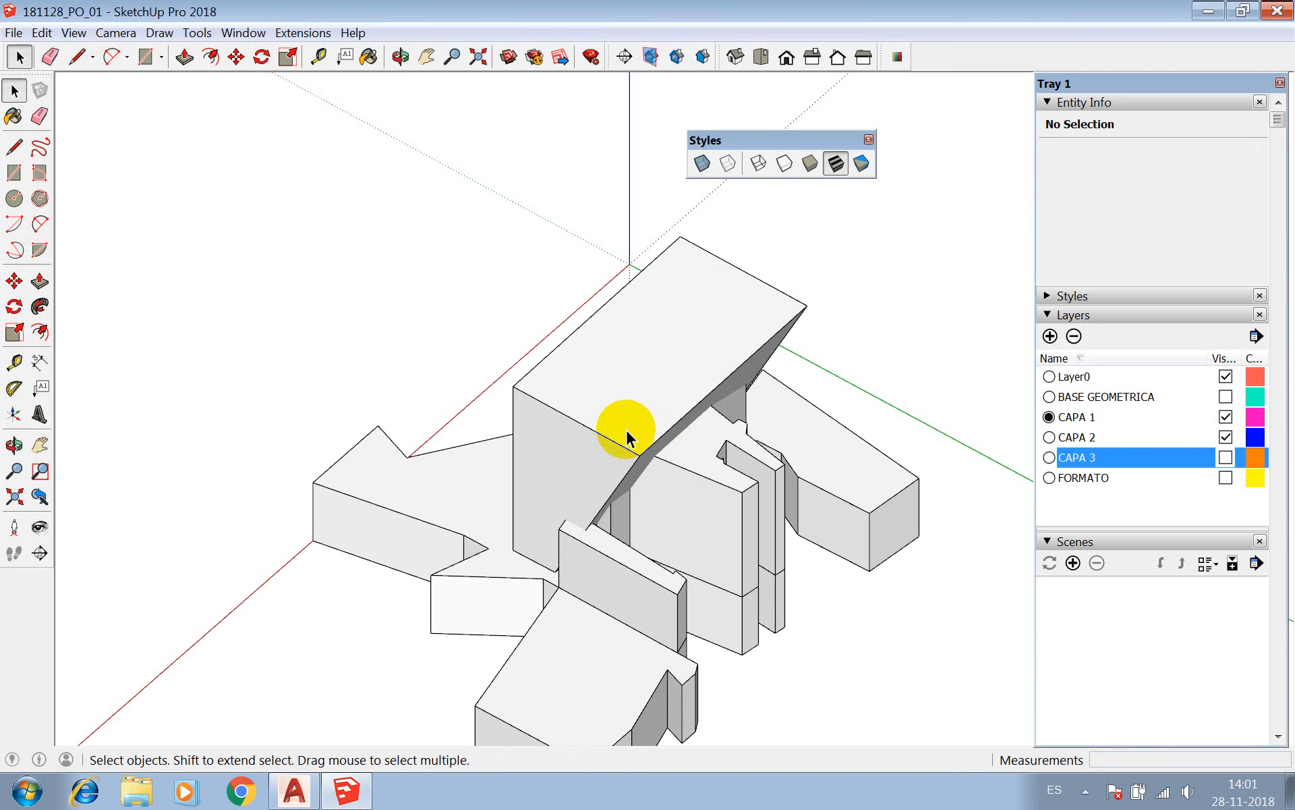
# Turn all connected geometry of the slanted block into a component with the default definition Component#5.
pyautogui.tripleClick(769, 315)
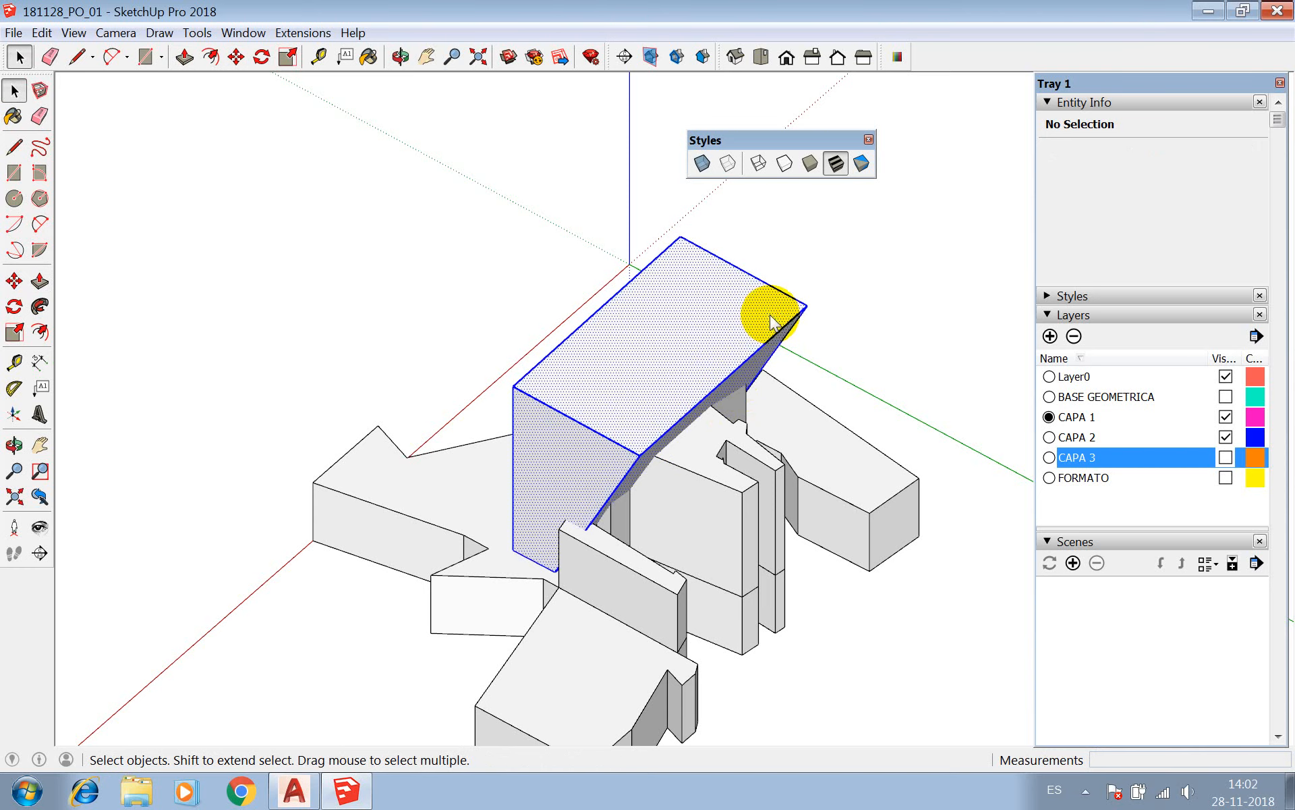
pyautogui.rightClick(770, 315)
pyautogui.click(847, 440)
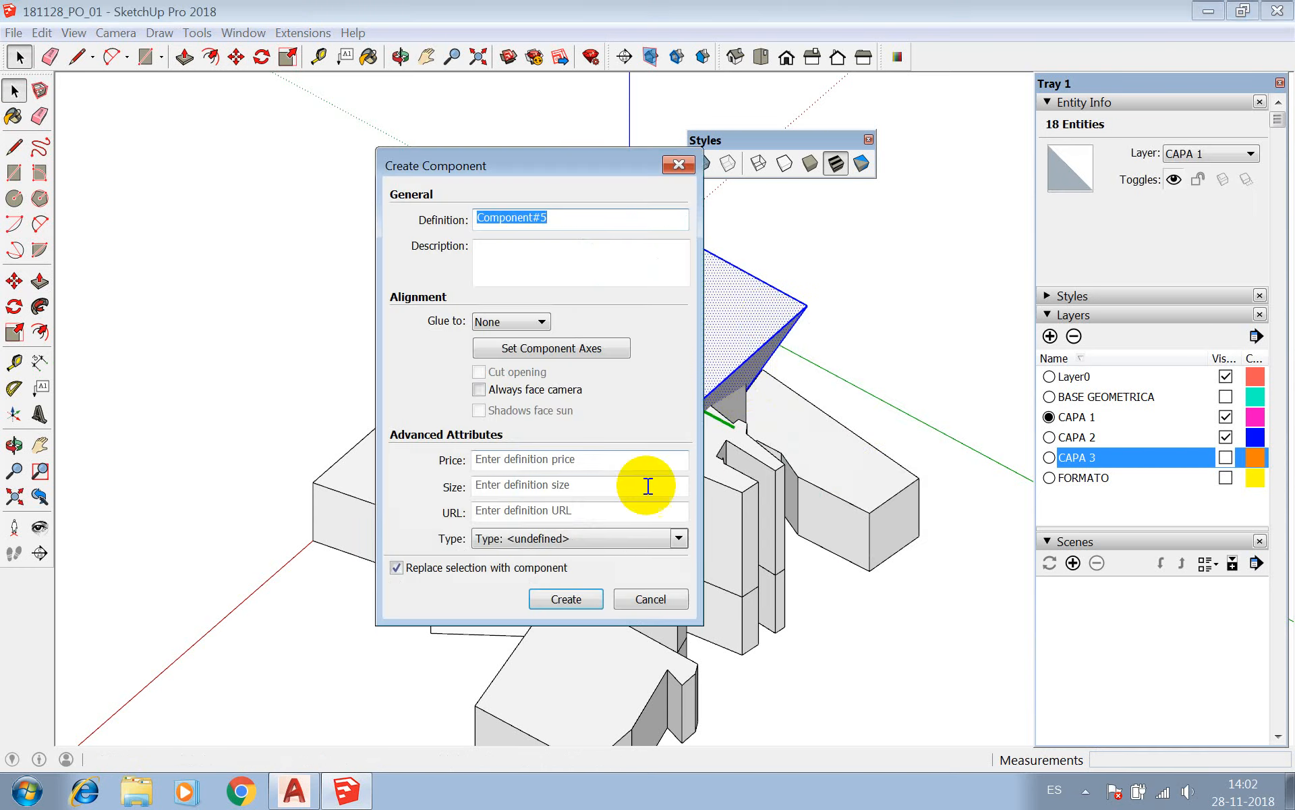
pyautogui.click(569, 599)
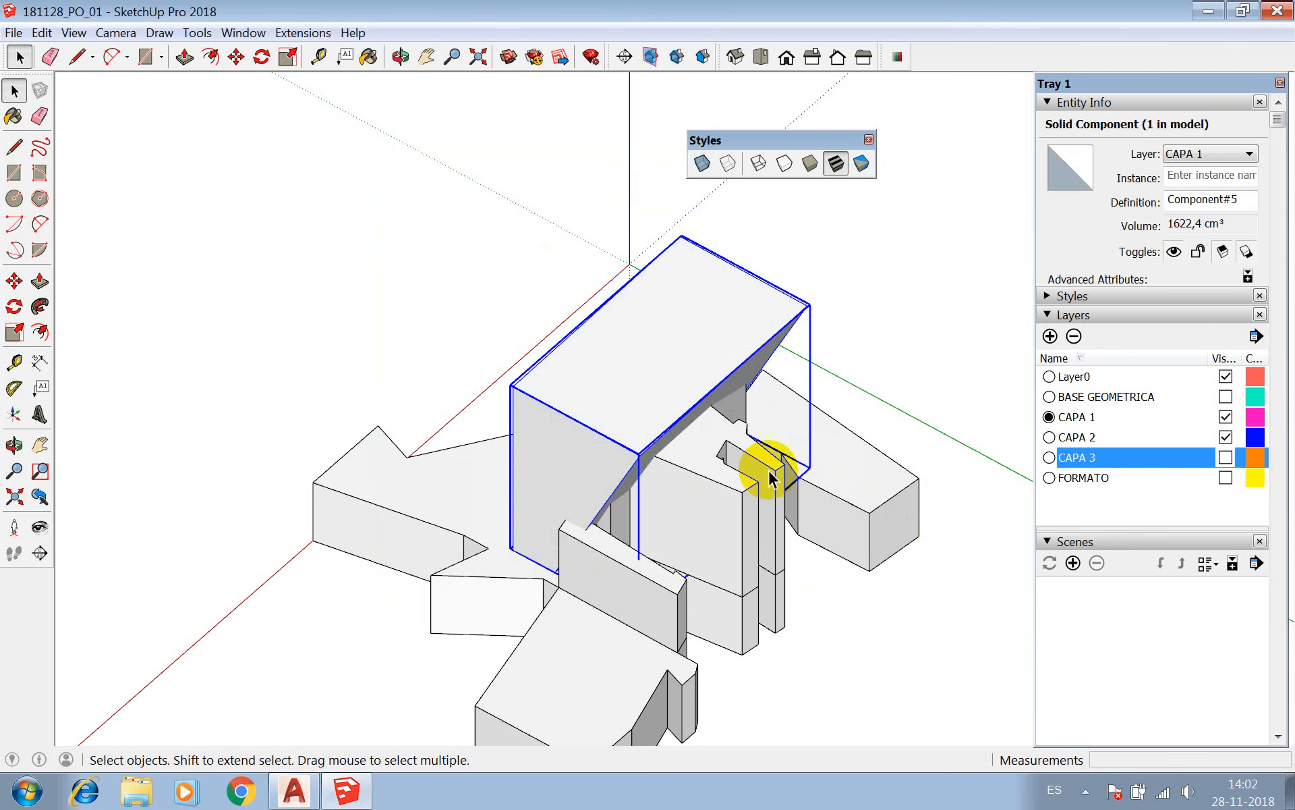
# Assign the slanted block component to the CAPA 2 layer.
pyautogui.click(687, 444)
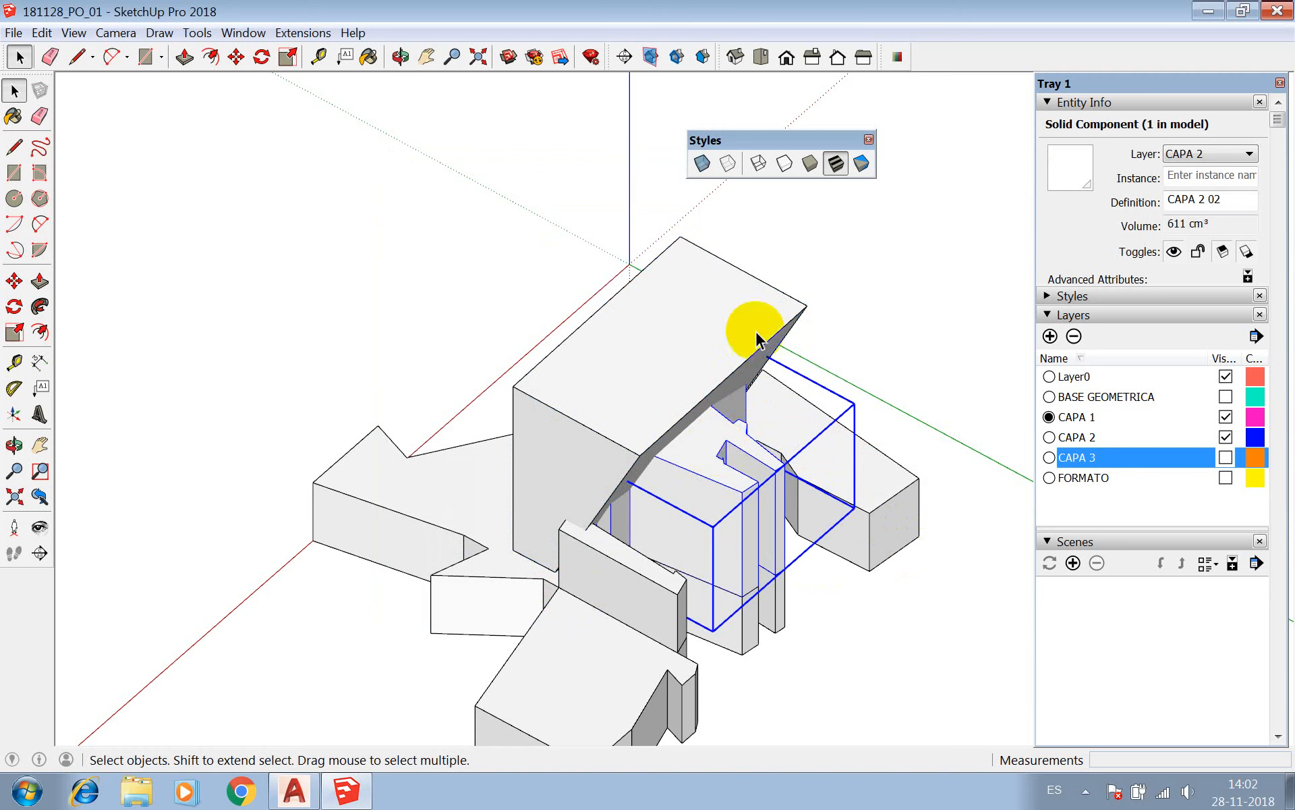
pyautogui.click(755, 330)
pyautogui.click(685, 480)
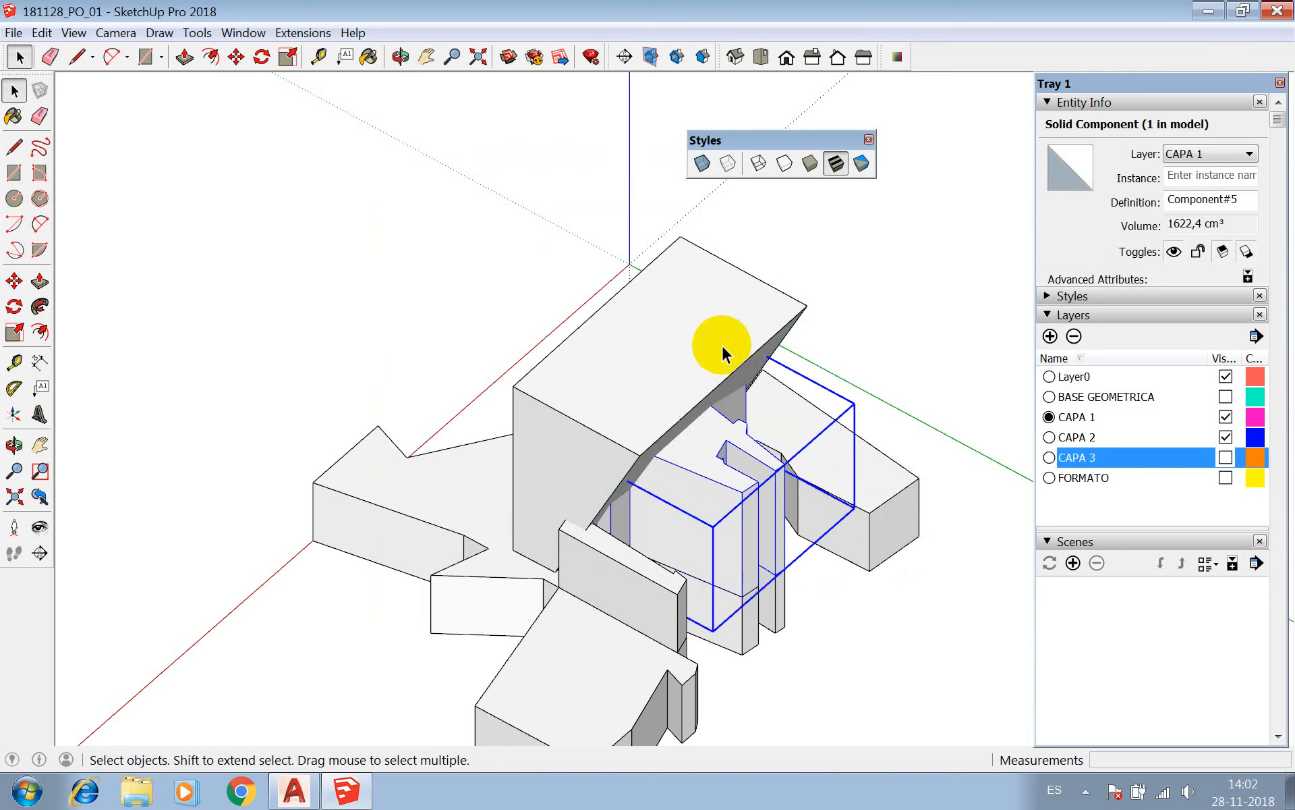
pyautogui.click(796, 305)
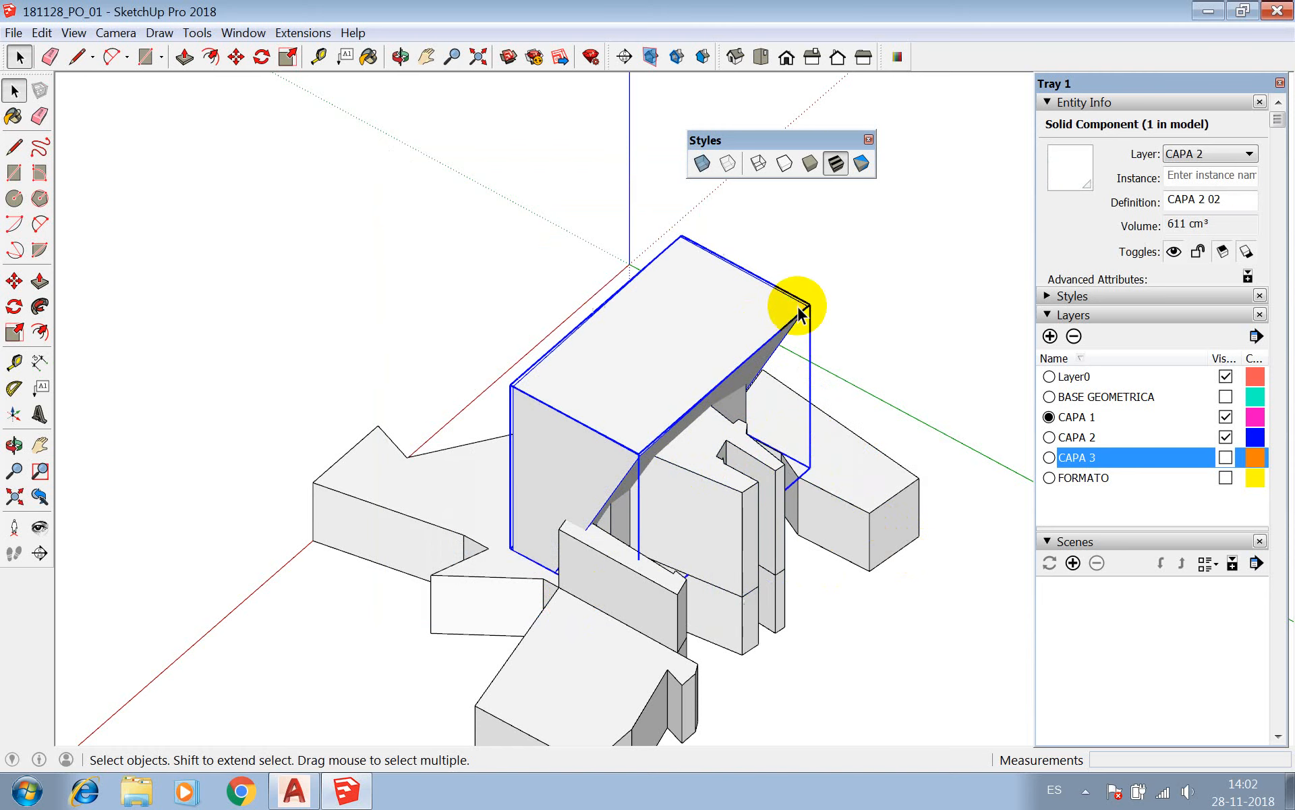
pyautogui.click(1244, 161)
pyautogui.click(1225, 206)
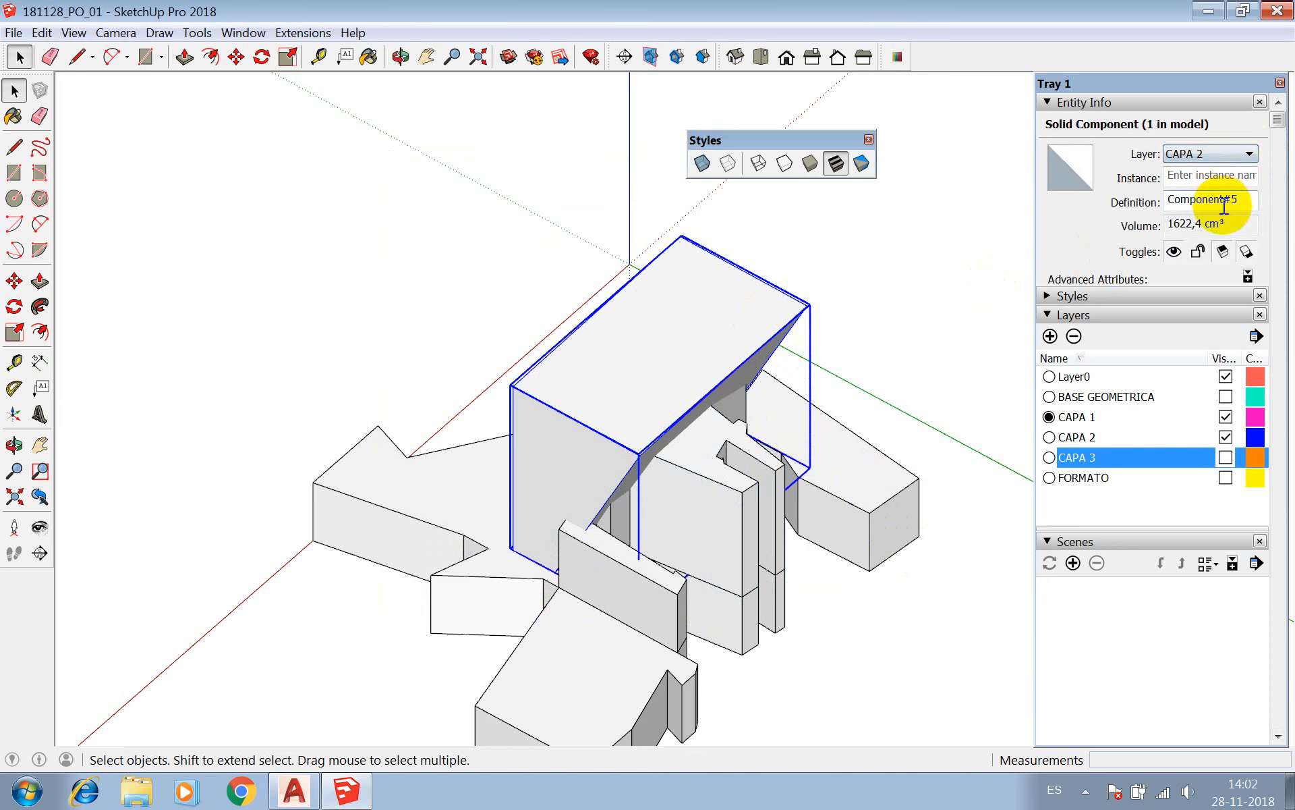
# Put all the faces and edges inside the slanted block component on the CAPA 2 layer, and leave the component.
pyautogui.tripleClick(787, 303)
pyautogui.click(1244, 154)
pyautogui.click(1198, 210)
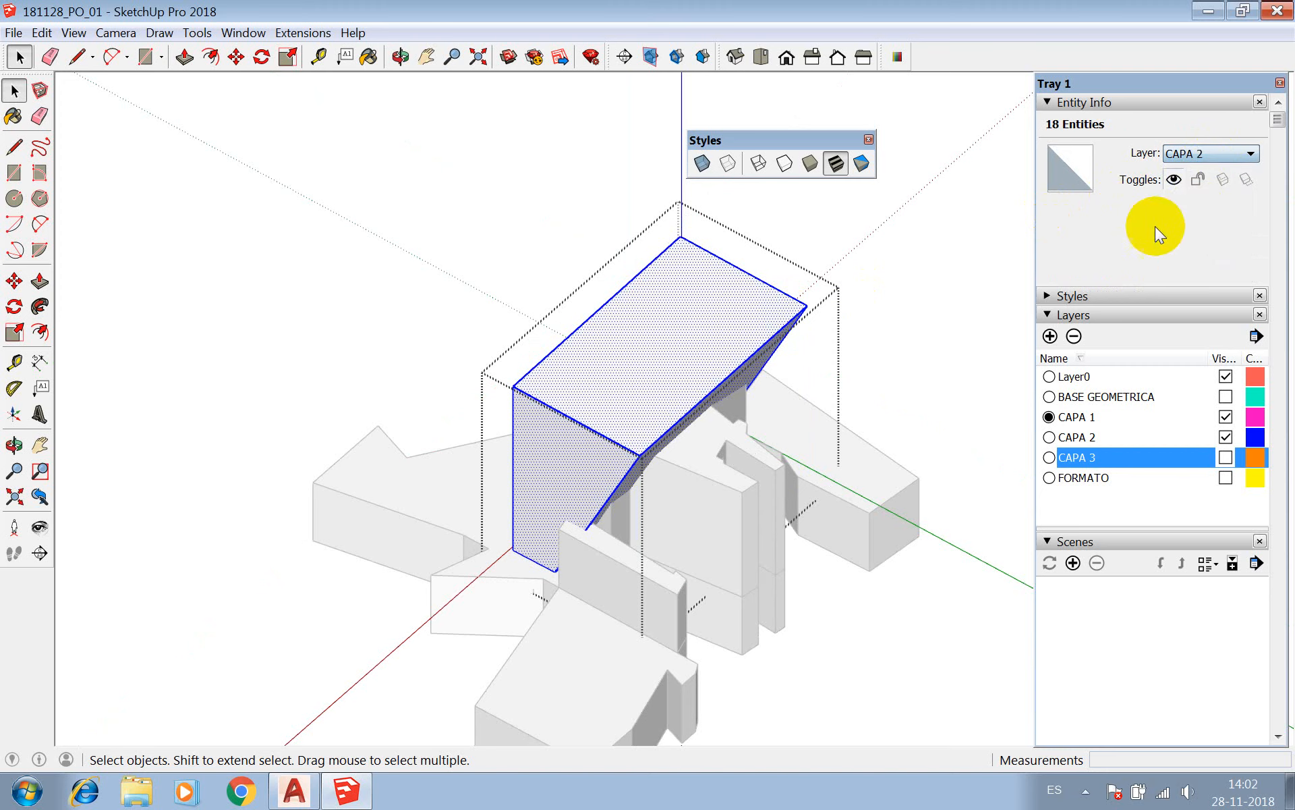
pyautogui.click(924, 301)
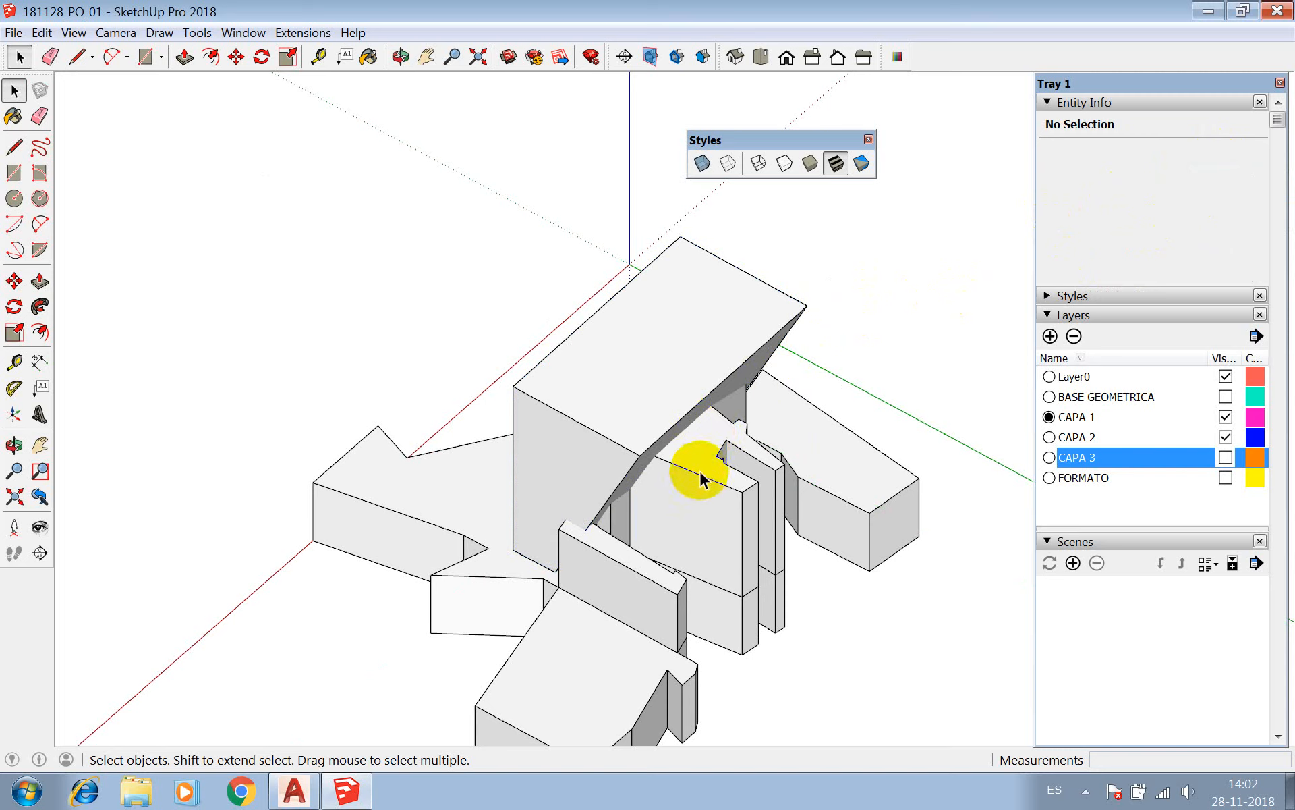
# Try to subtract the slanted block from the CAPA 2 02 component with the Subtract solid tool.
pyautogui.click(665, 440)
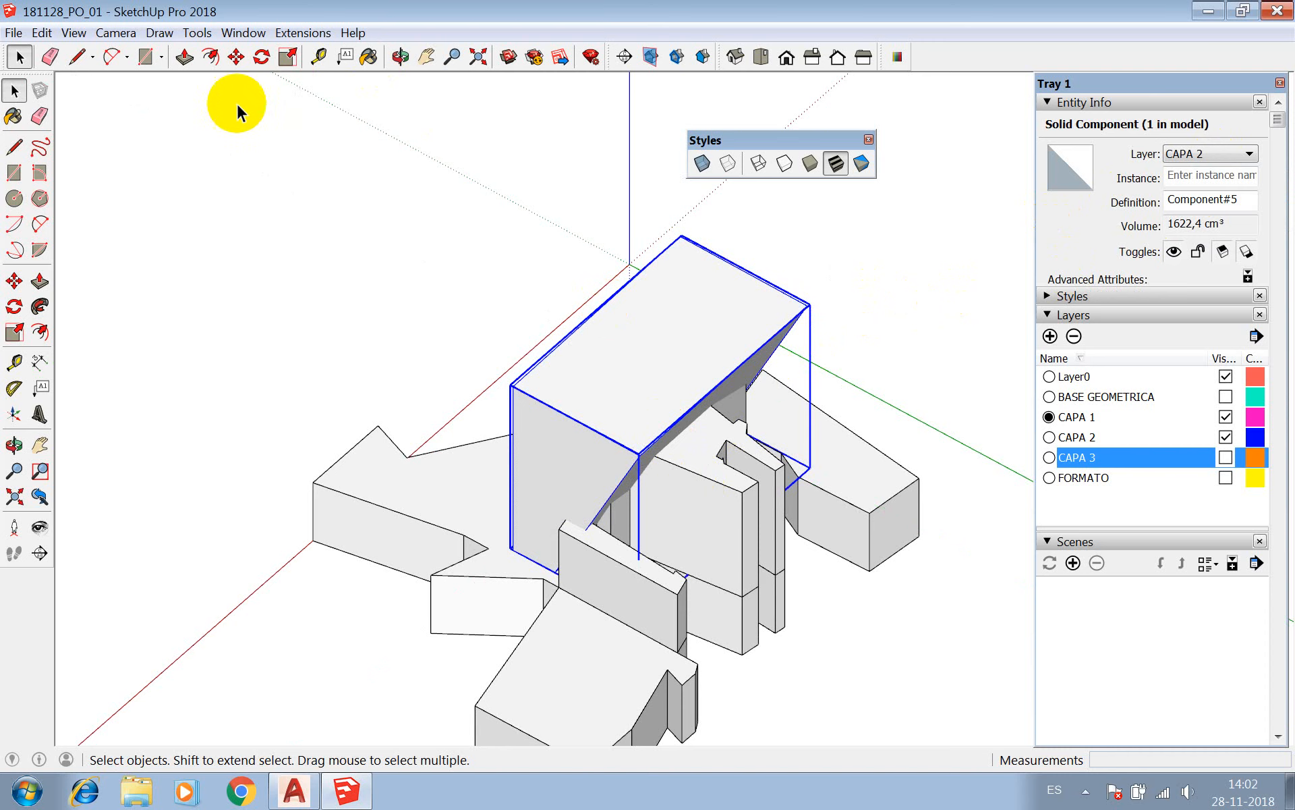
pyautogui.click(197, 33)
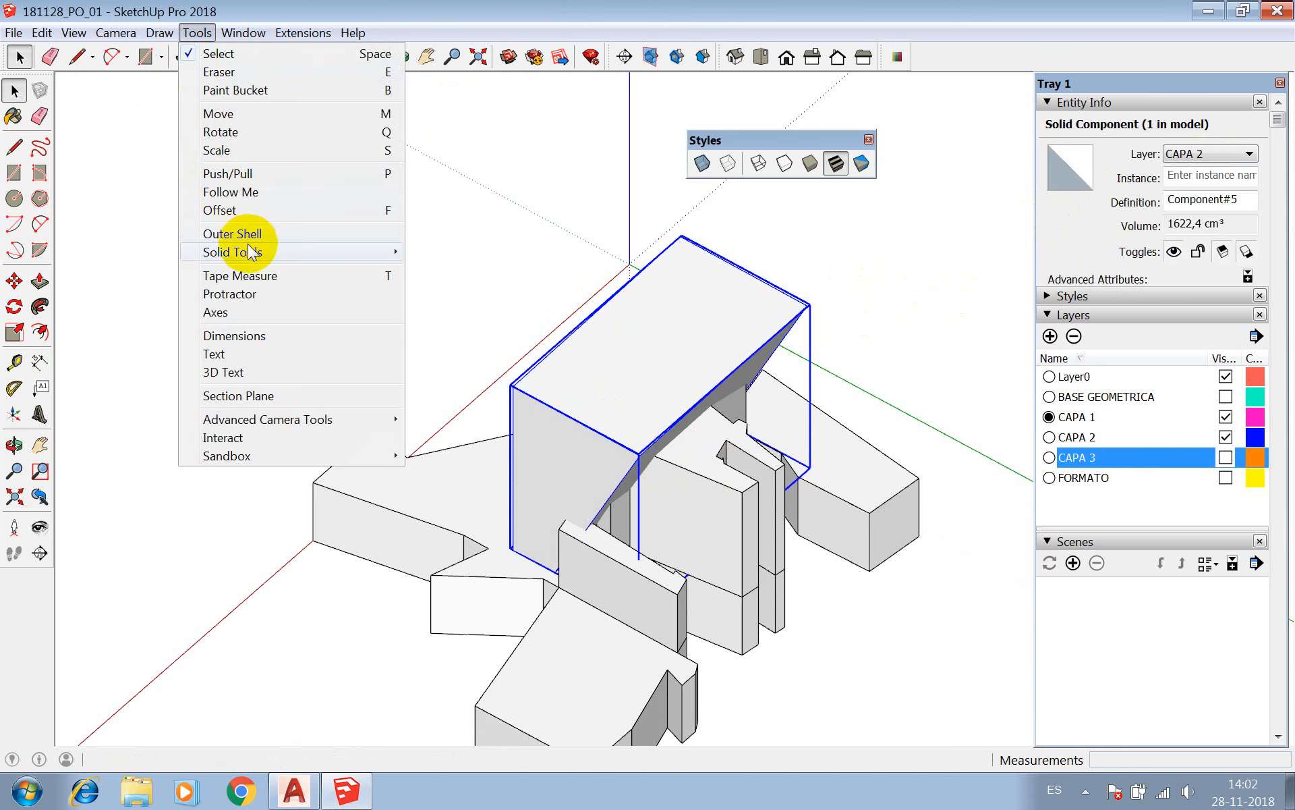
pyautogui.moveTo(251, 252)
pyautogui.click(440, 289)
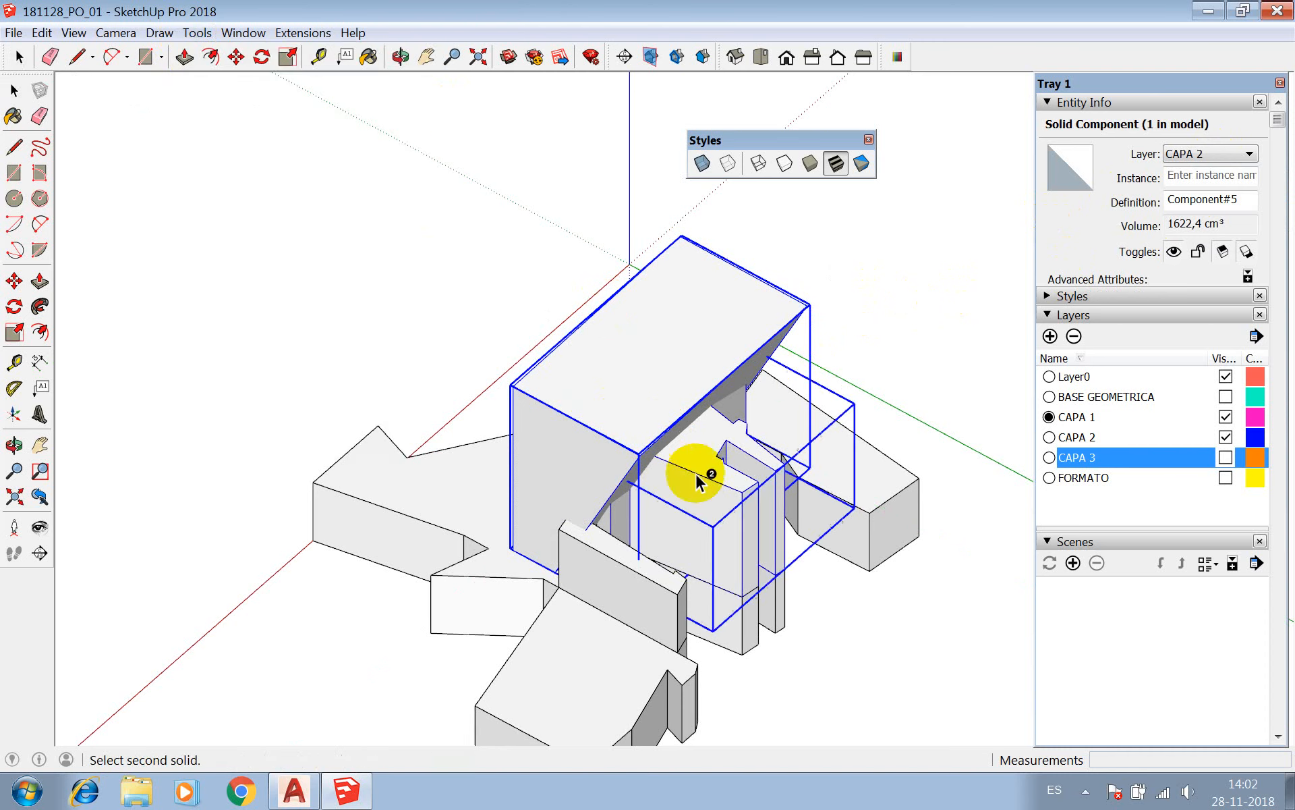
pyautogui.click(697, 475)
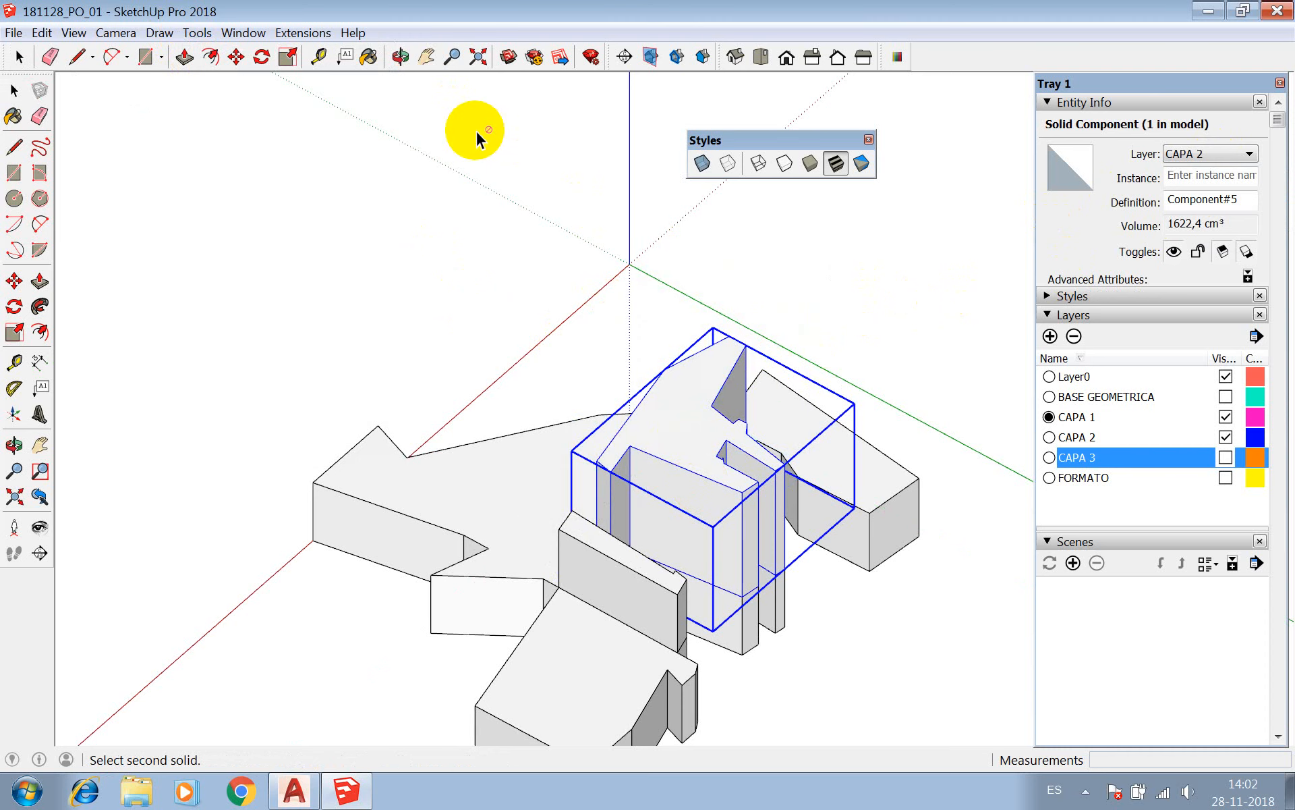
# Inspect the subtracted CAPA 2 volume from another angle and undo the subtraction.
pyautogui.click(400, 57)
pyautogui.moveTo(459, 312); pyautogui.dragTo(776, 337)
pyautogui.press('z')
pyautogui.press('space')
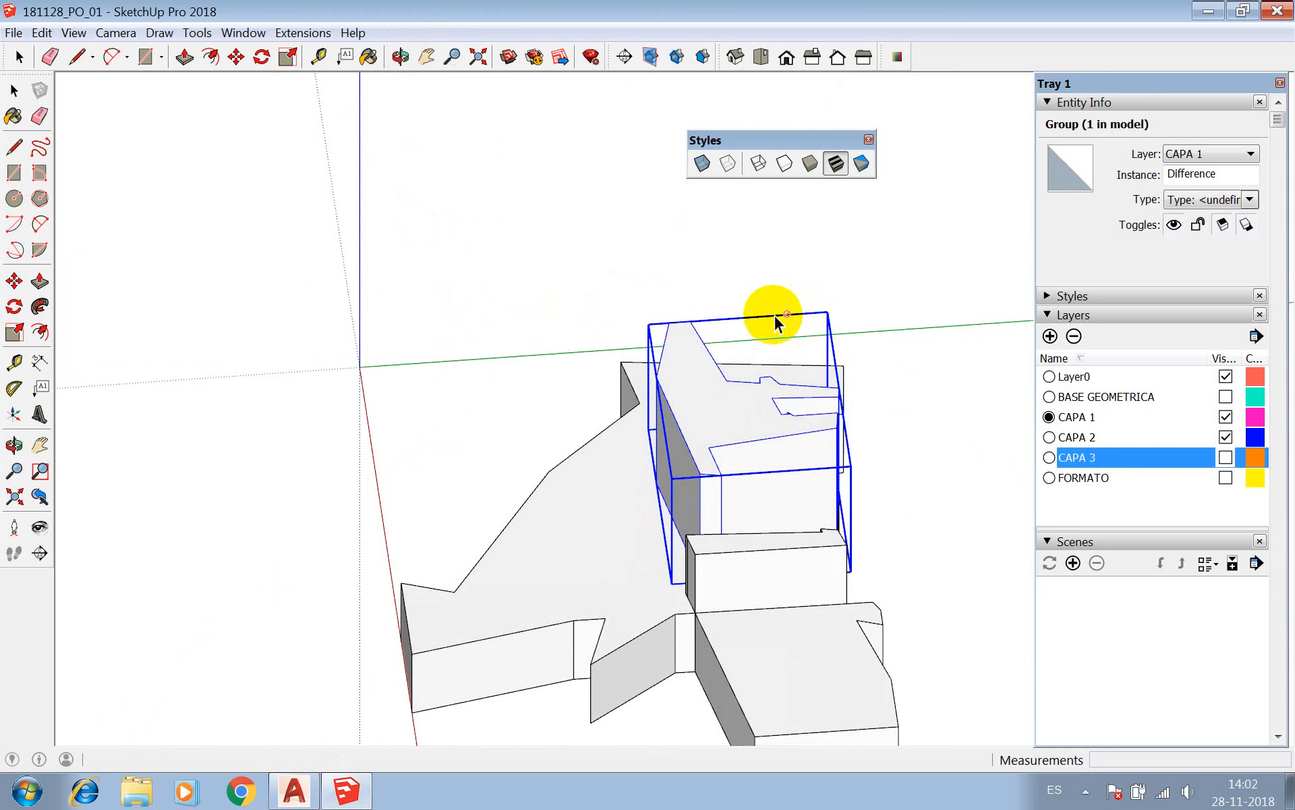
pyautogui.hotkey('ctrl', 'z')
pyautogui.press('space')
# Try to subtract the CAPA 2 02 component from the slanted block with the Subtract solid tool, and undo it.
pyautogui.click(789, 448)
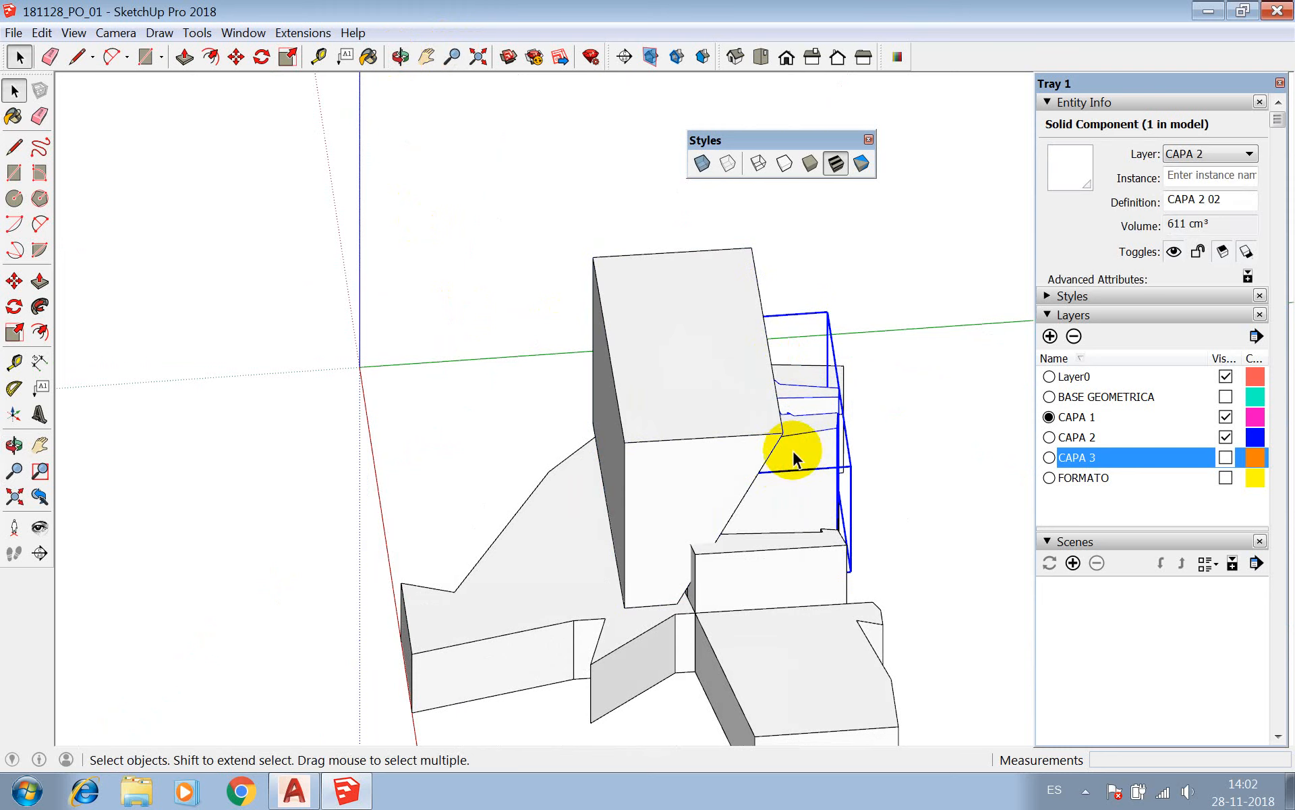
pyautogui.click(812, 454)
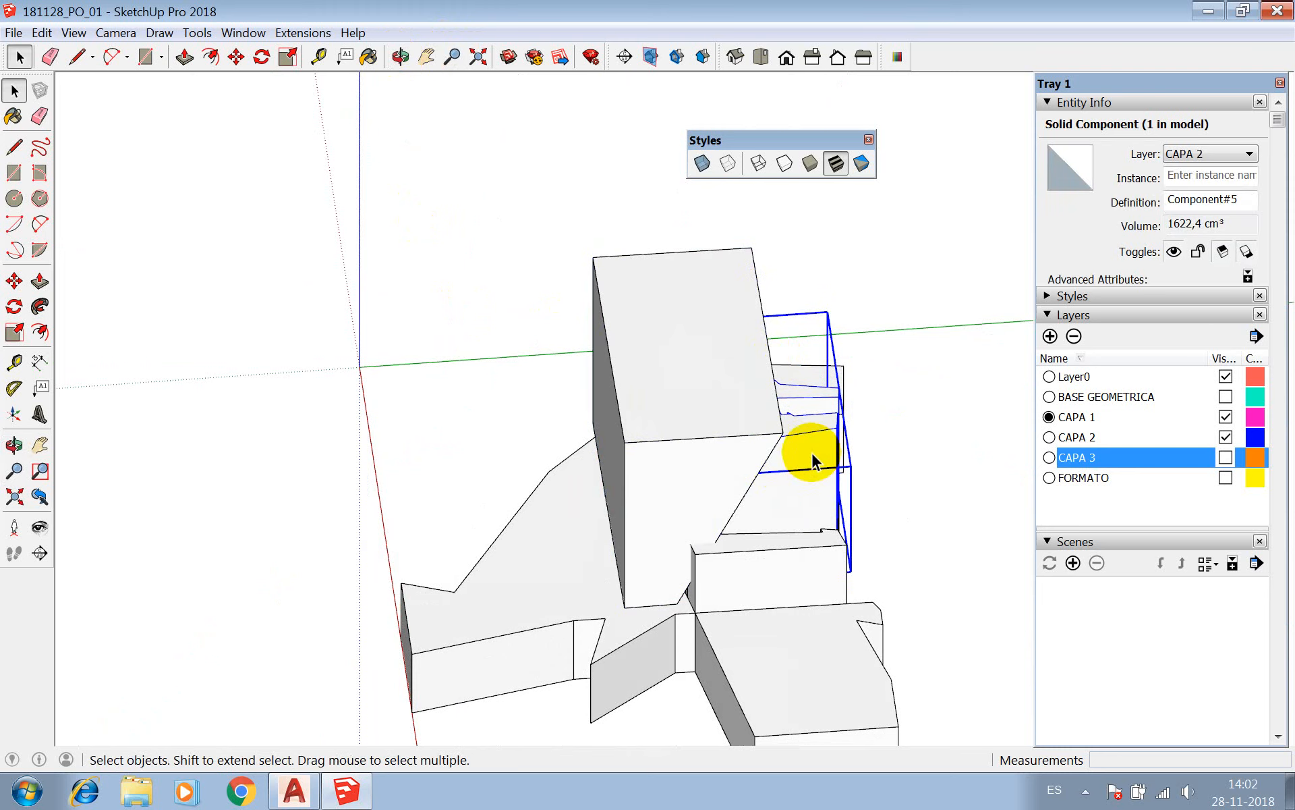
pyautogui.click(400, 57)
pyautogui.moveTo(557, 253); pyautogui.dragTo(344, 498)
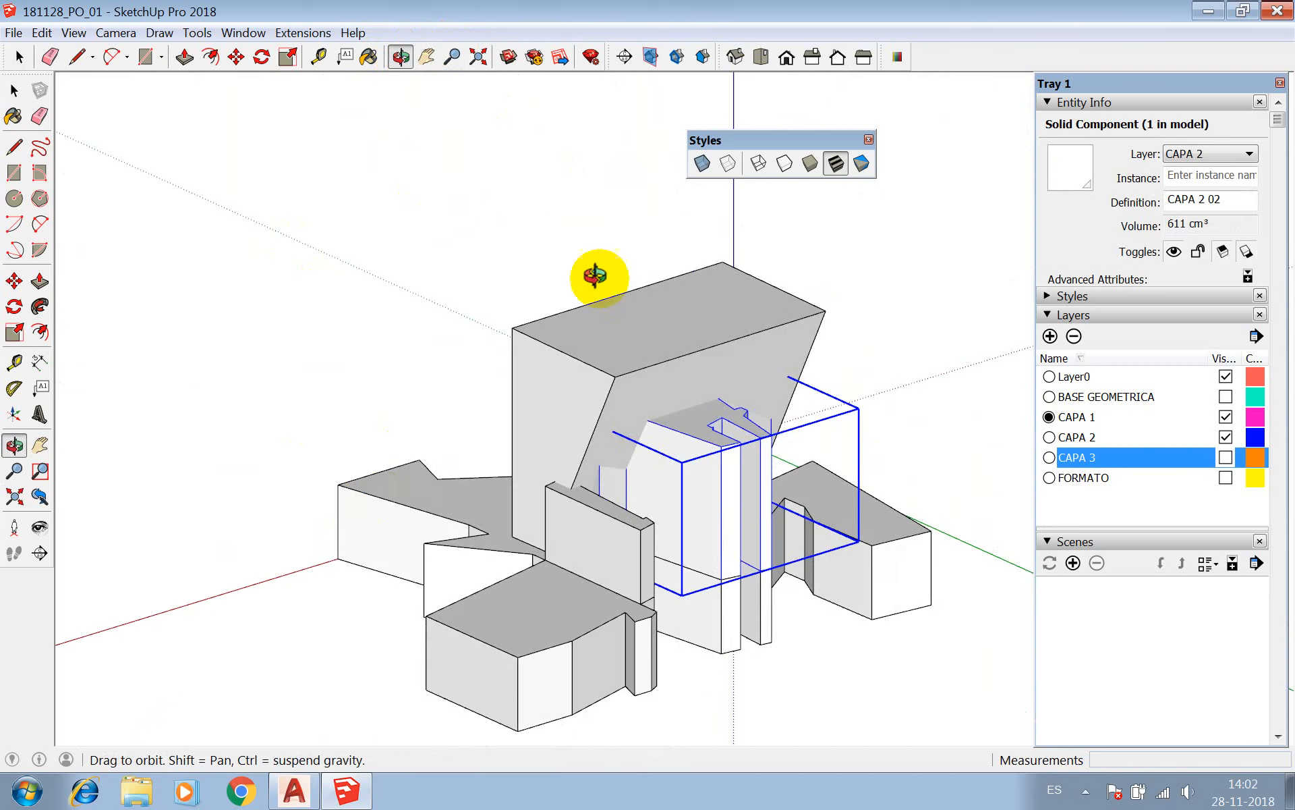
pyautogui.click(202, 35)
pyautogui.moveTo(278, 248)
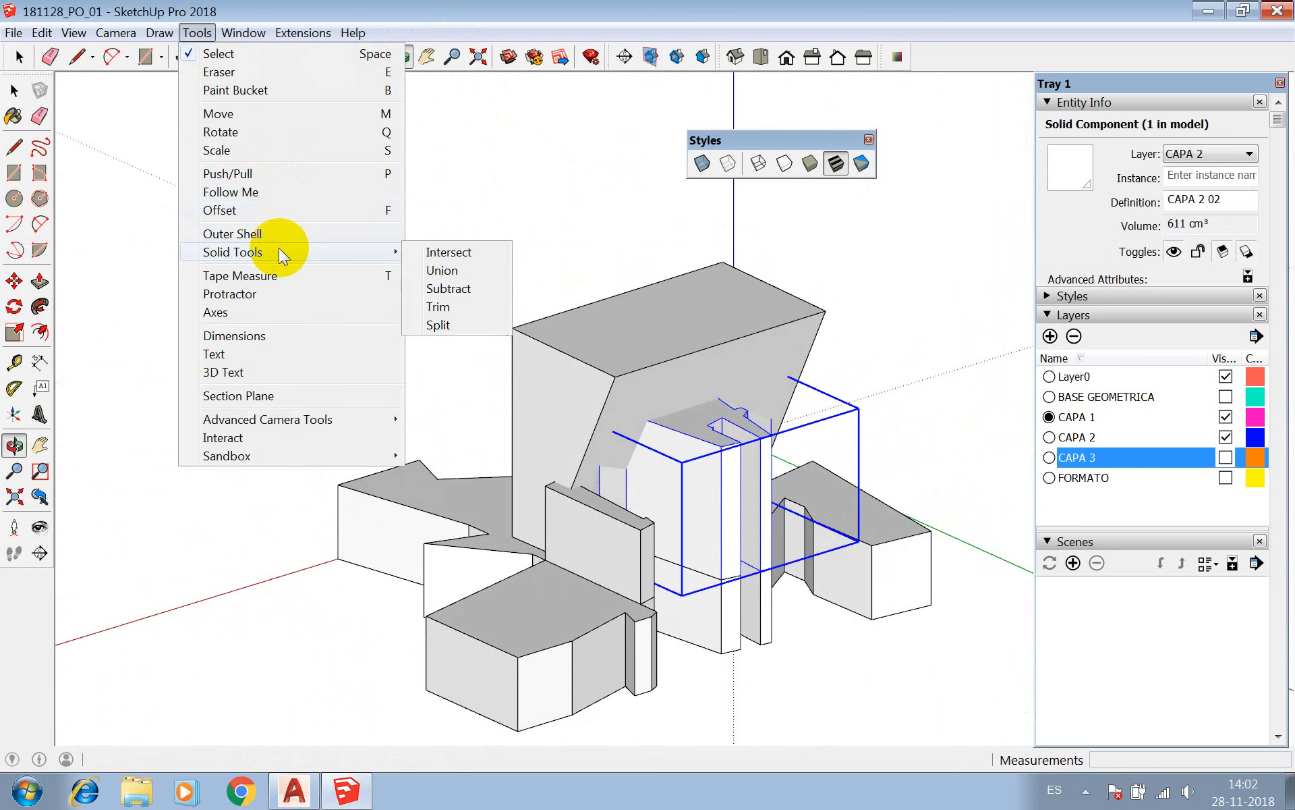
pyautogui.click(459, 274)
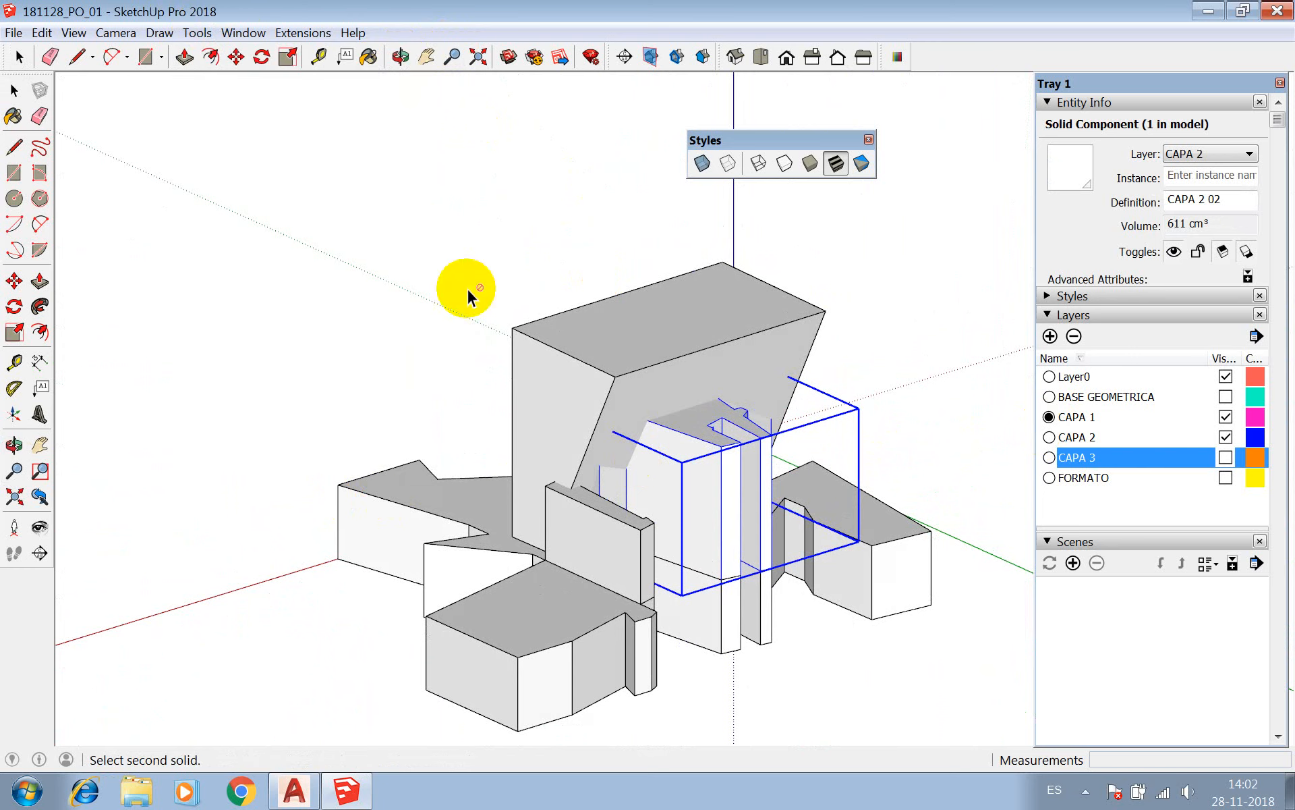
pyautogui.click(656, 407)
pyautogui.press('z')
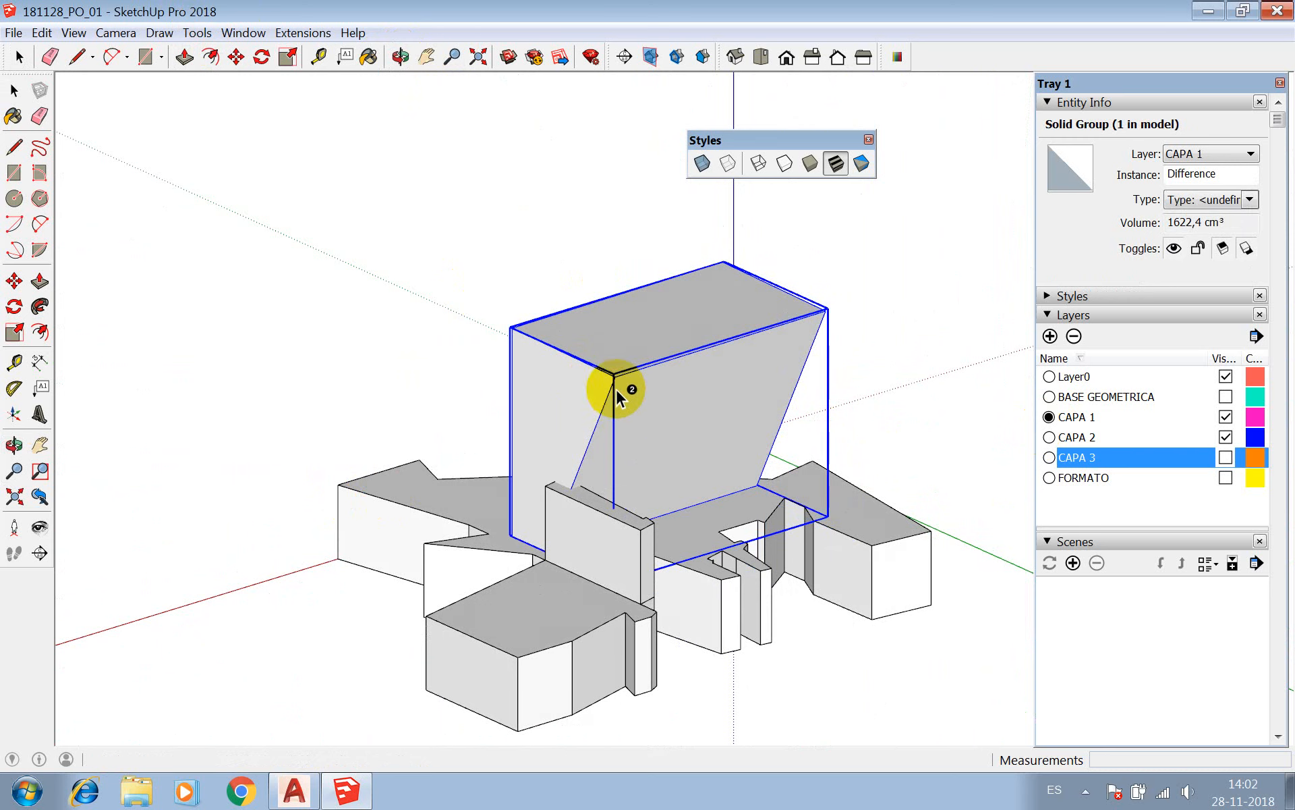
# Retry the Subtract operation with the slanted block as first solid and CAPA 2 02 as second, and undo it.
pyautogui.click(633, 403)
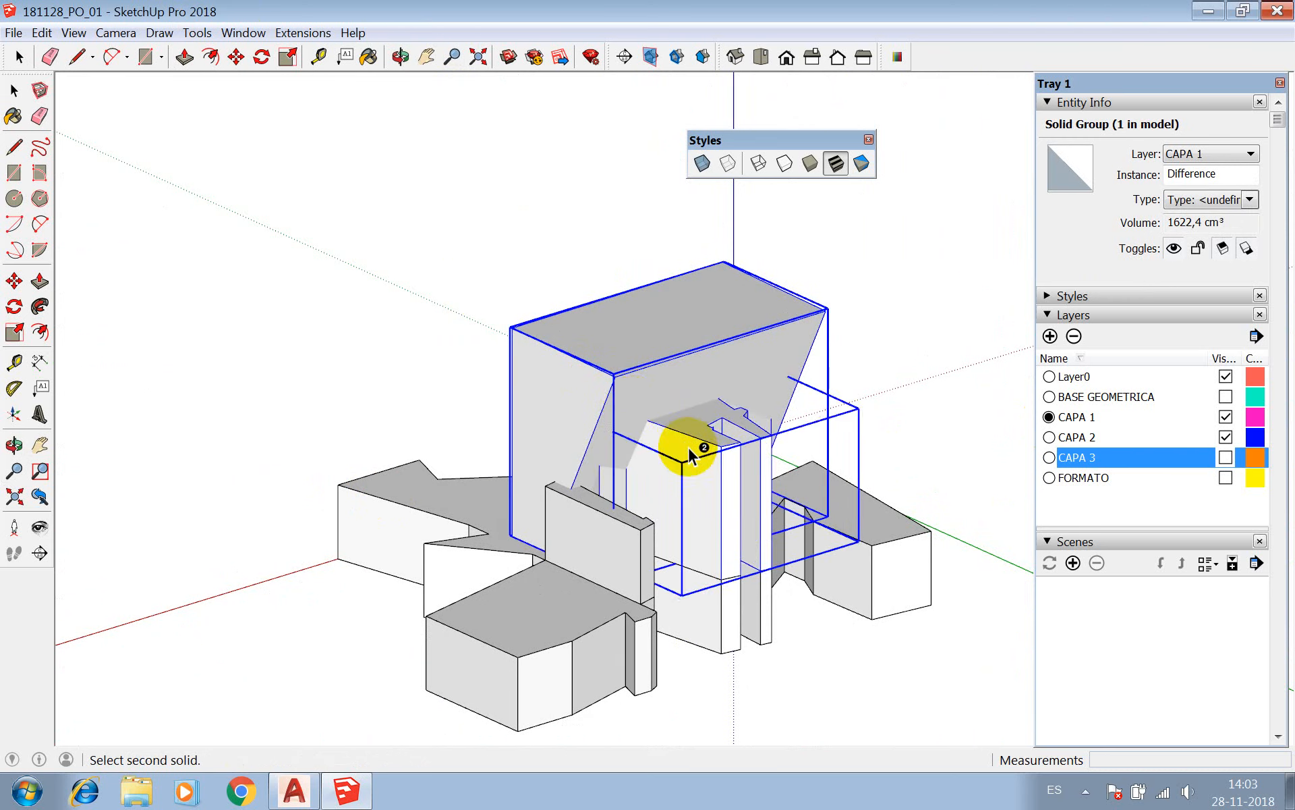
pyautogui.press('Escape')
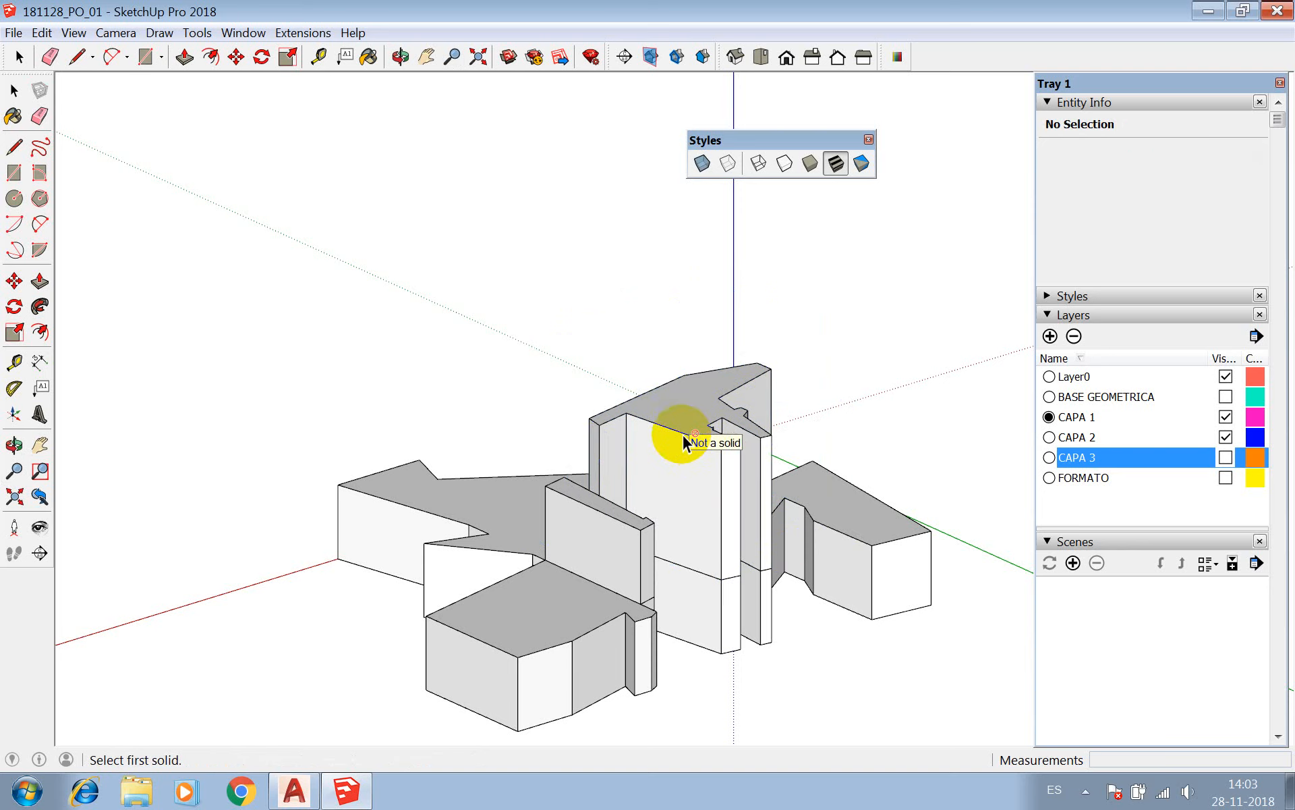
pyautogui.hotkey('ctrl', 'z')
pyautogui.press('space')
# Explode the CAPA 2 02 component into loose geometry.
pyautogui.click(670, 368)
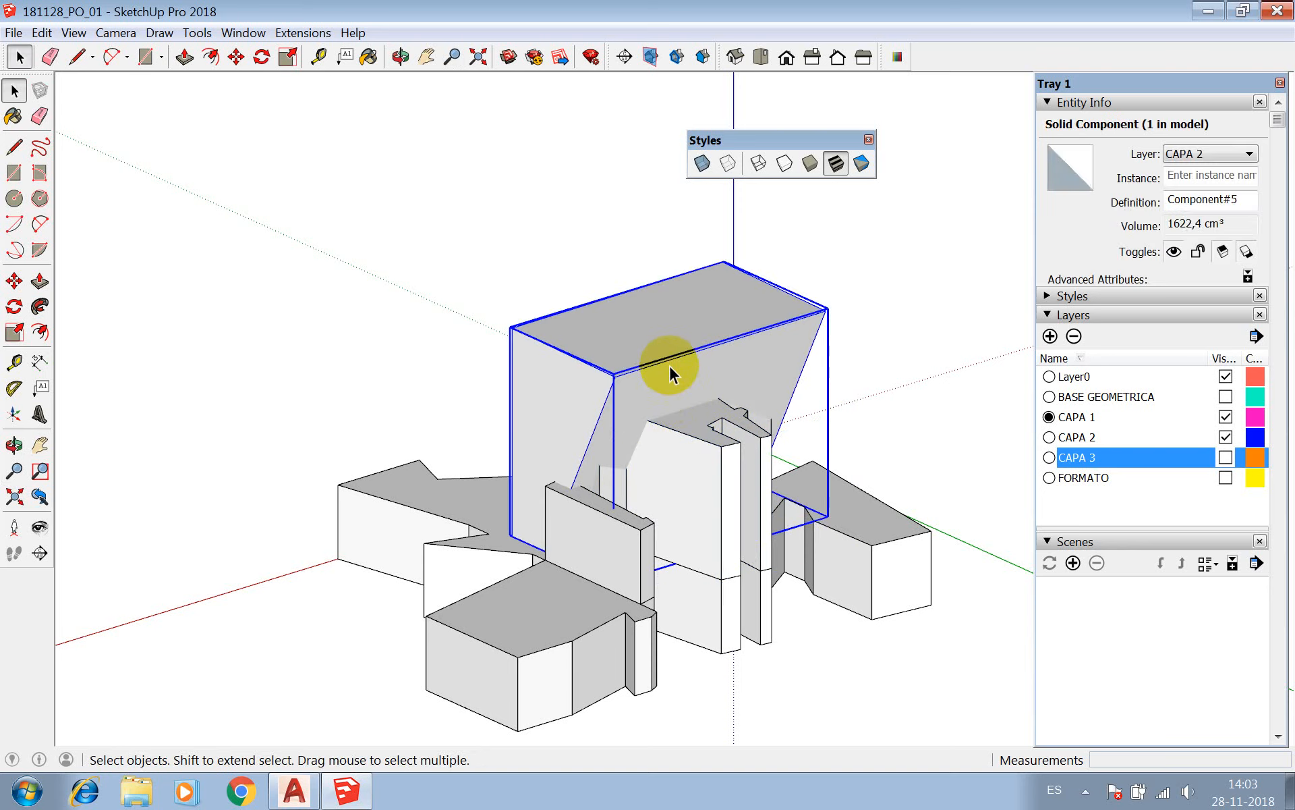
pyautogui.click(761, 445)
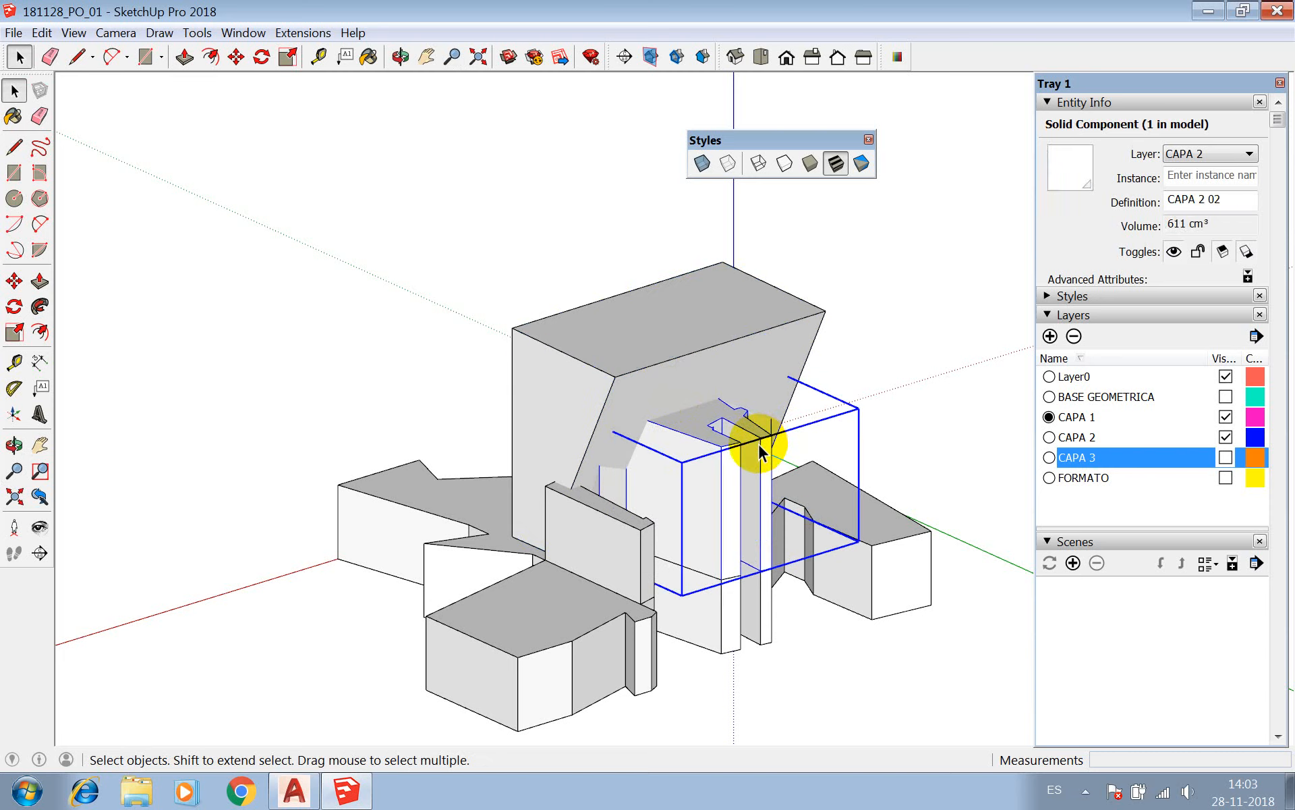
pyautogui.click(656, 380)
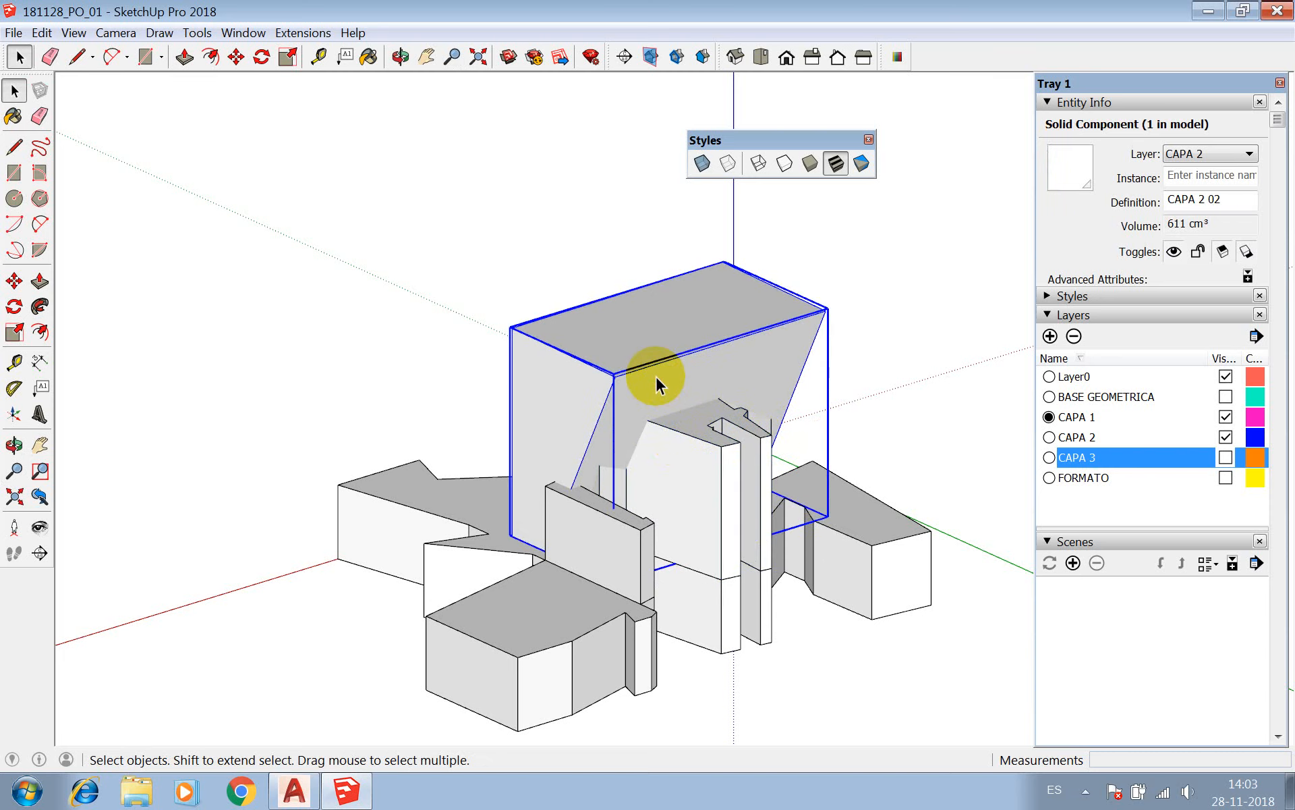
pyautogui.click(712, 454)
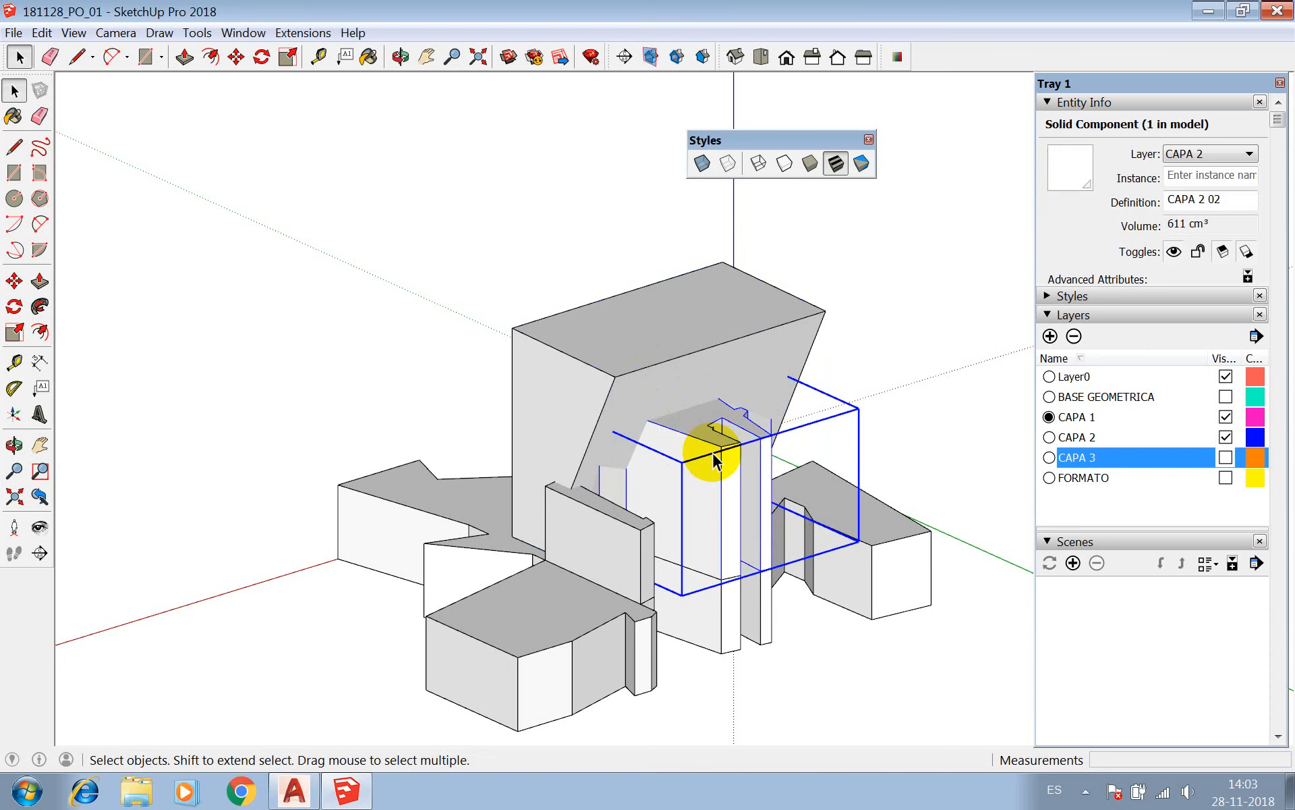
pyautogui.rightClick(713, 460)
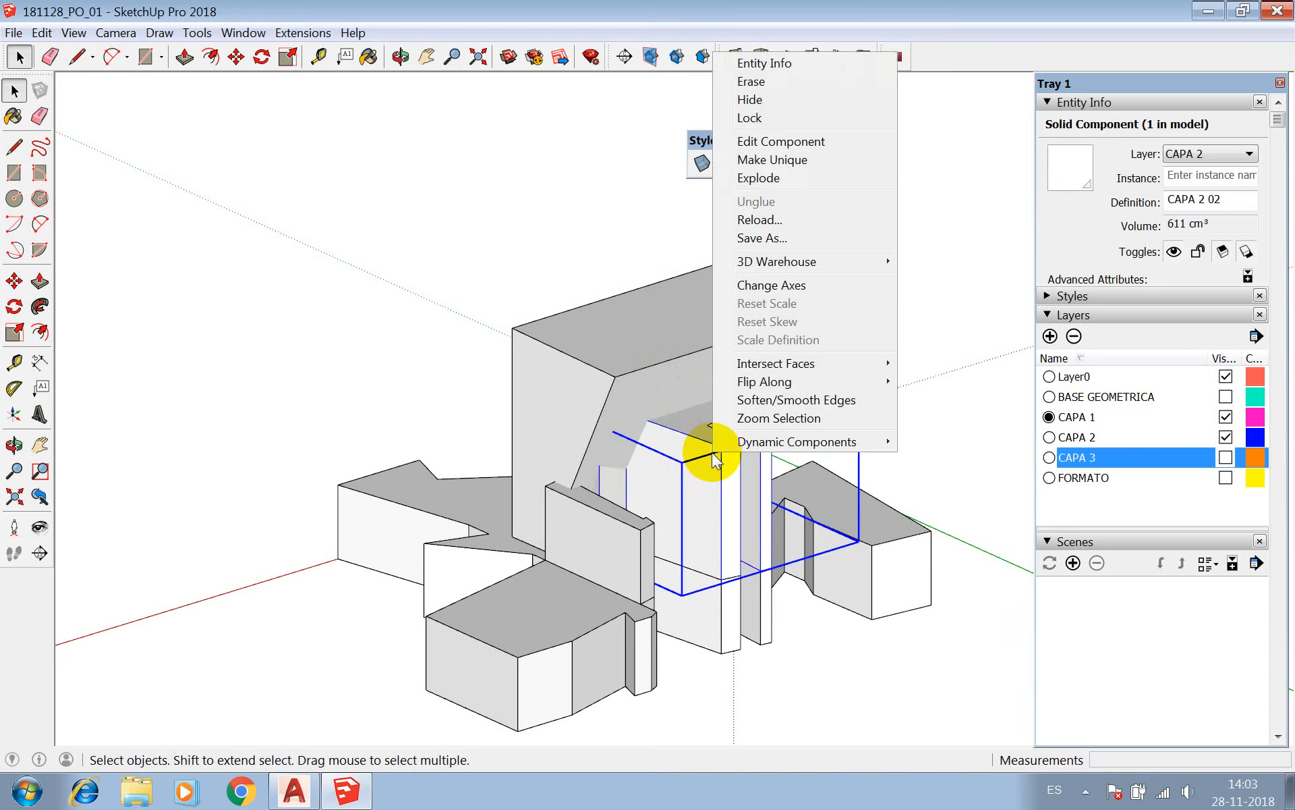
pyautogui.click(759, 178)
# Make the exploded CAPA 2 geometry a component again with the default definition Component#6.
pyautogui.click(720, 447)
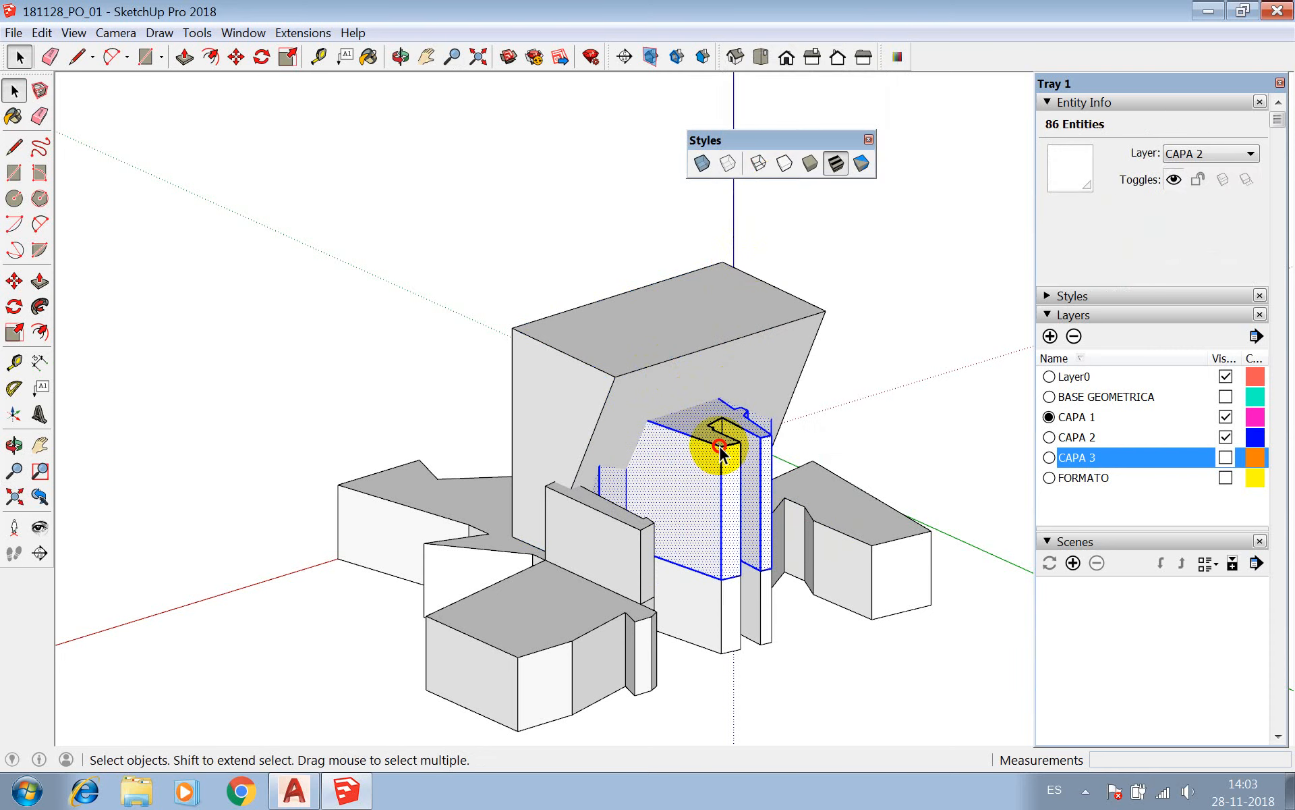
pyautogui.rightClick(720, 447)
pyautogui.click(789, 573)
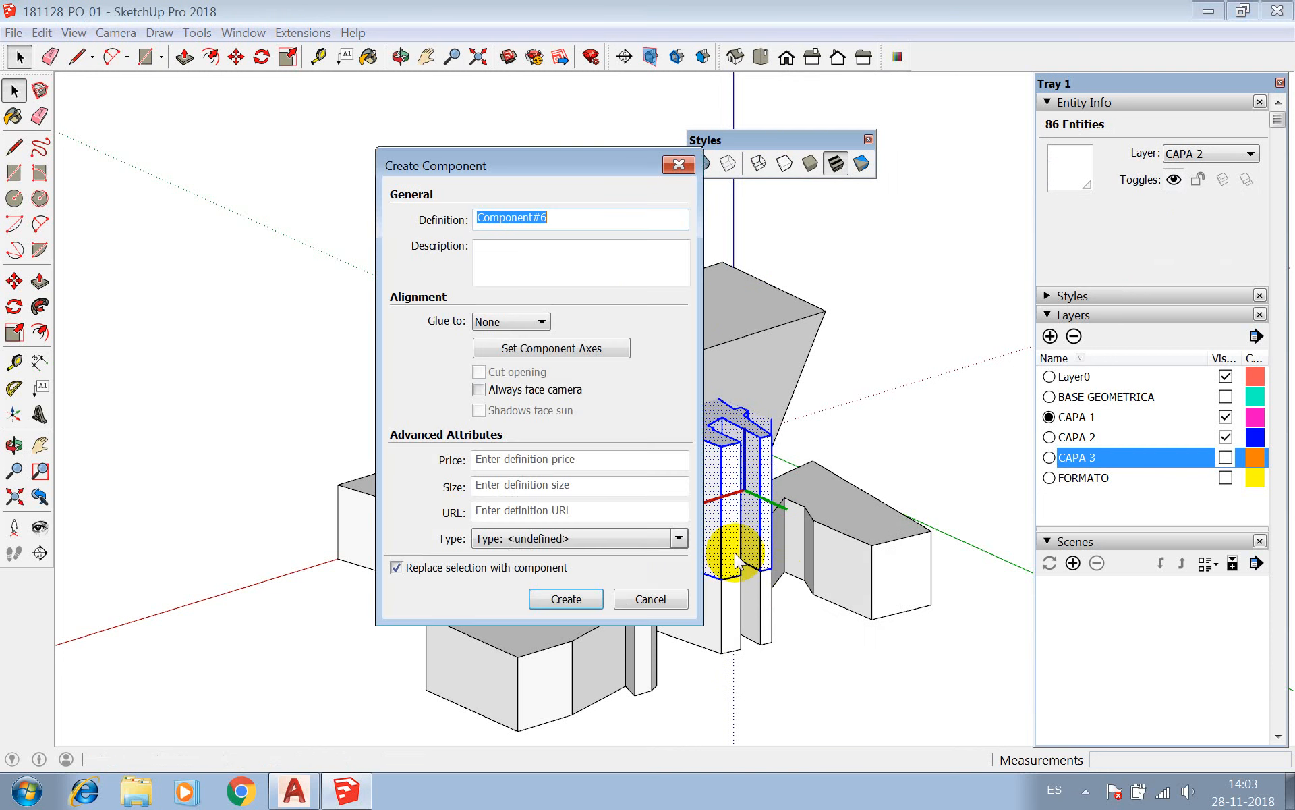
pyautogui.click(578, 599)
# Check the entity info of the slanted block and the recreated component.
pyautogui.click(649, 364)
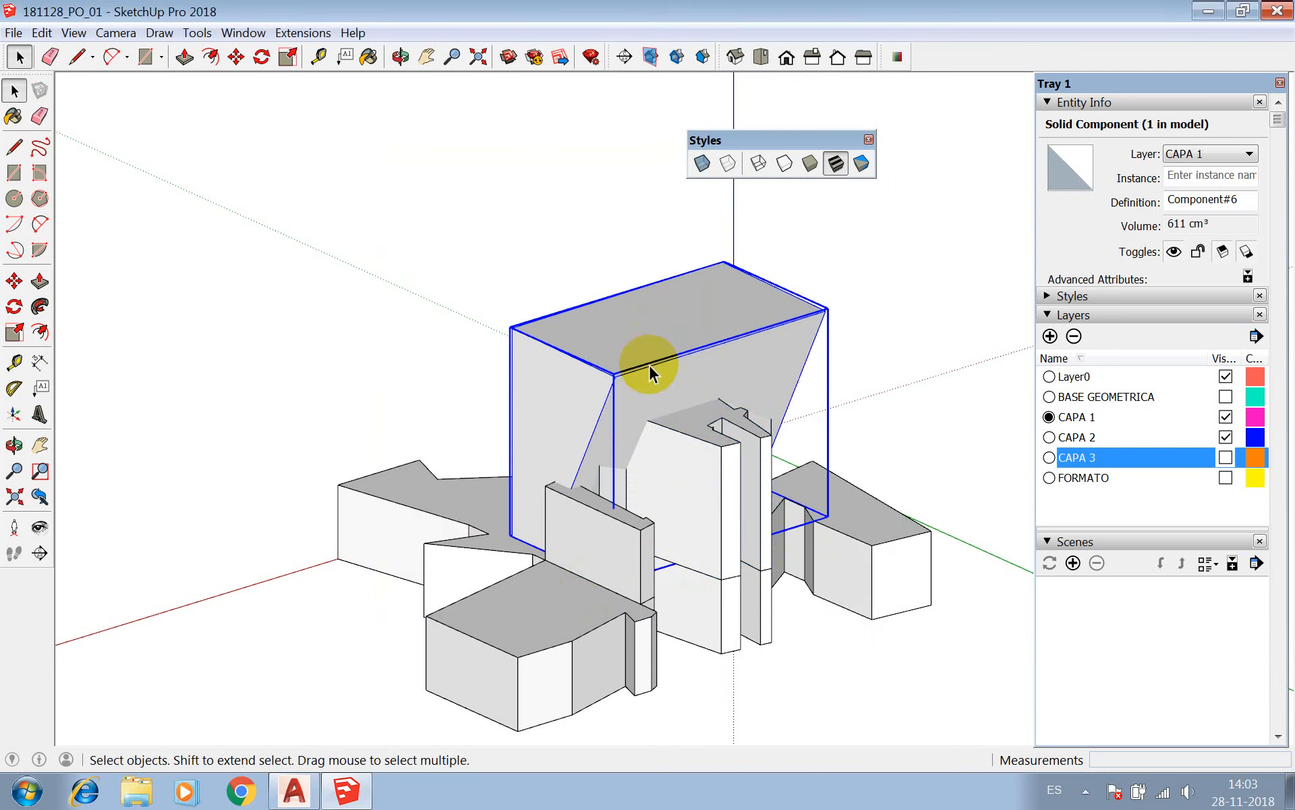
pyautogui.click(686, 441)
pyautogui.click(654, 343)
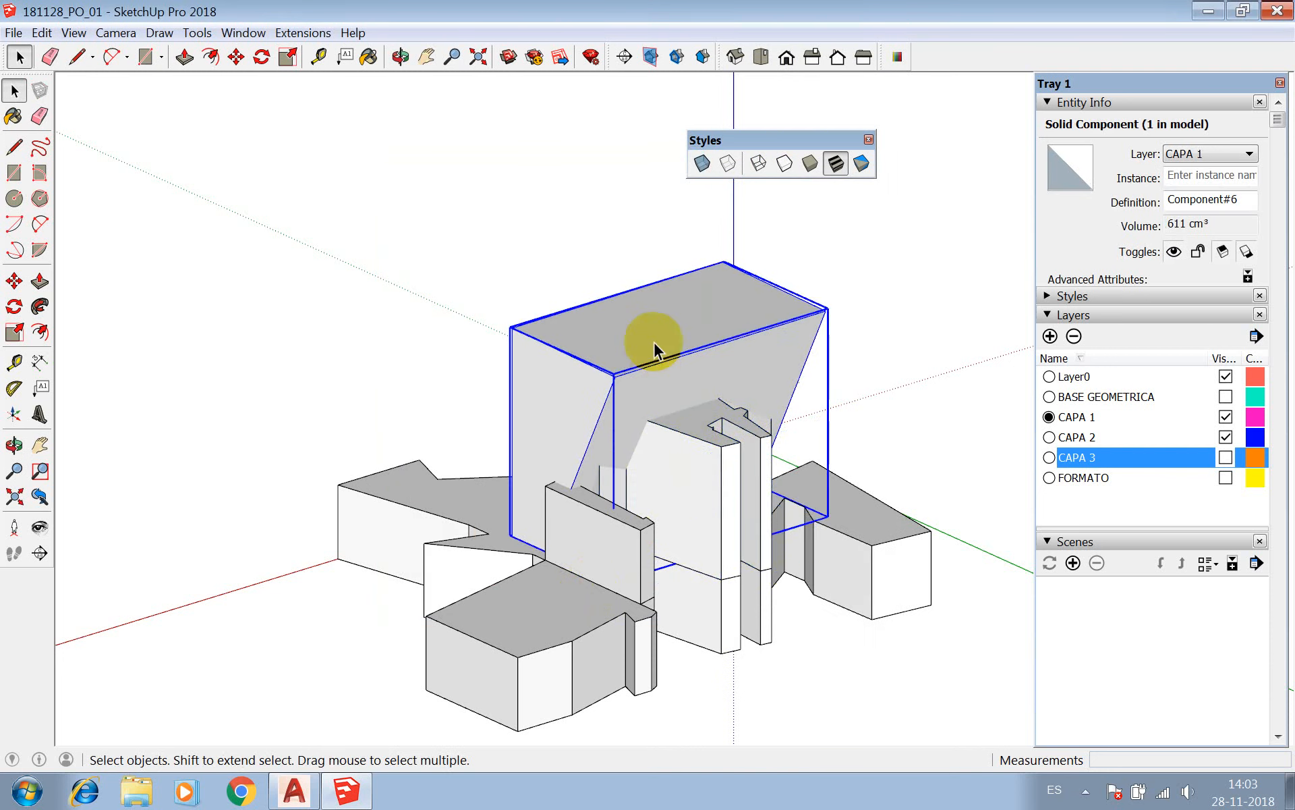
# Run the Subtract solid operation with the slanted block as first solid and the recreated CAPA 2 component as second.
pyautogui.click(194, 33)
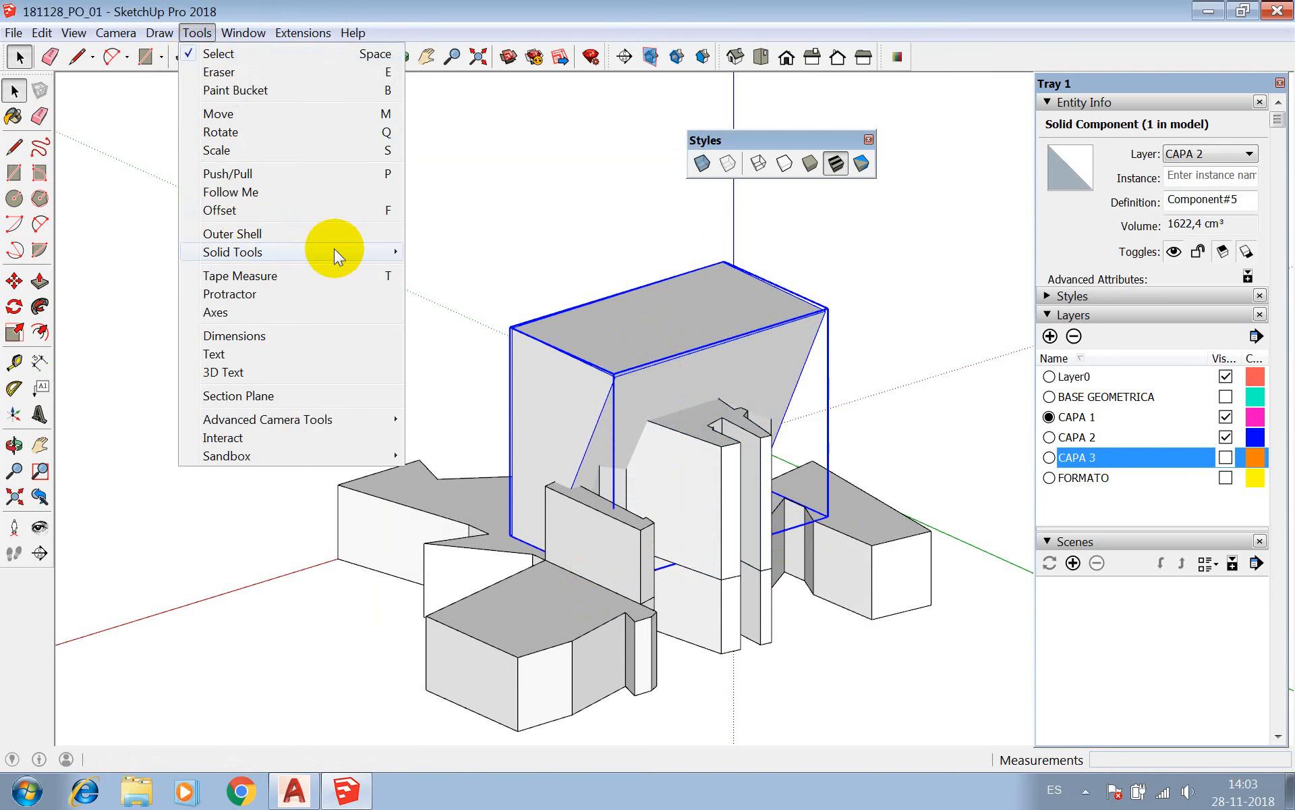
pyautogui.moveTo(334, 252)
pyautogui.click(446, 288)
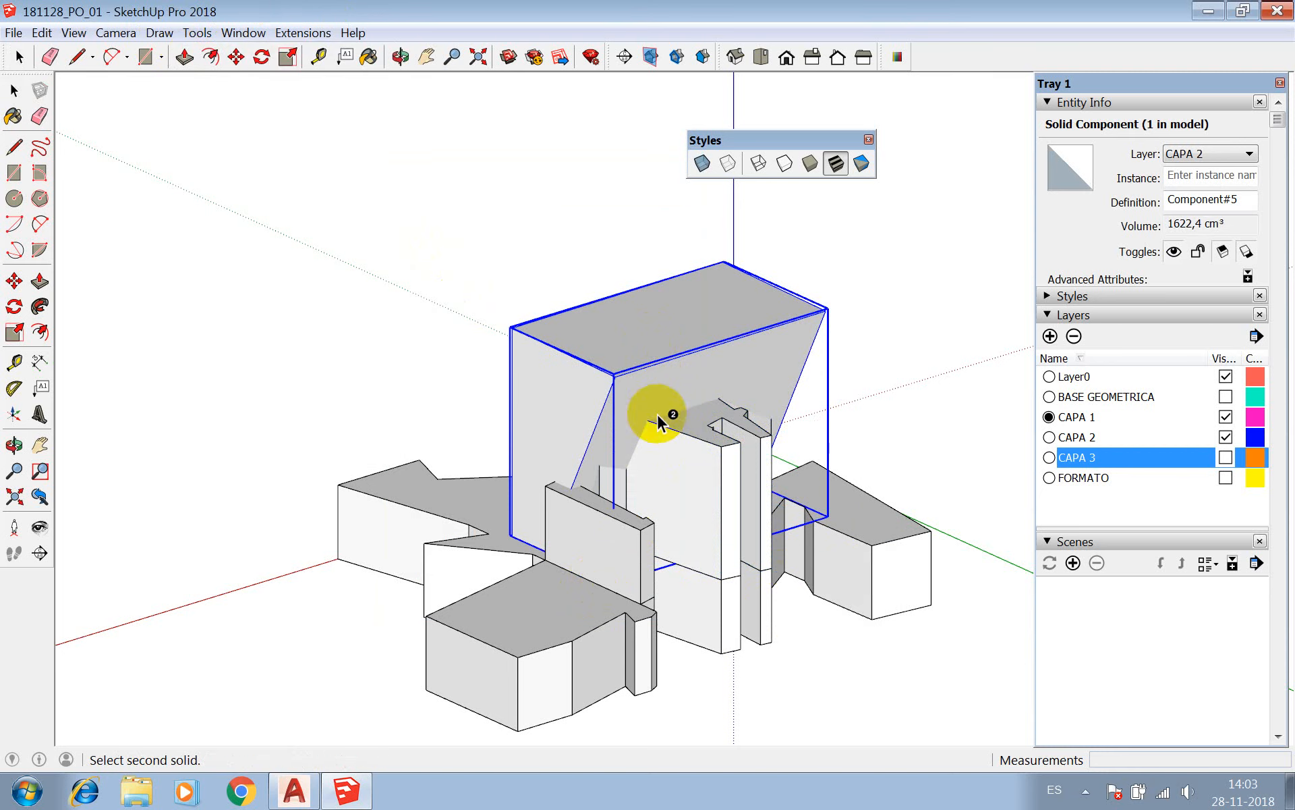
pyautogui.click(684, 448)
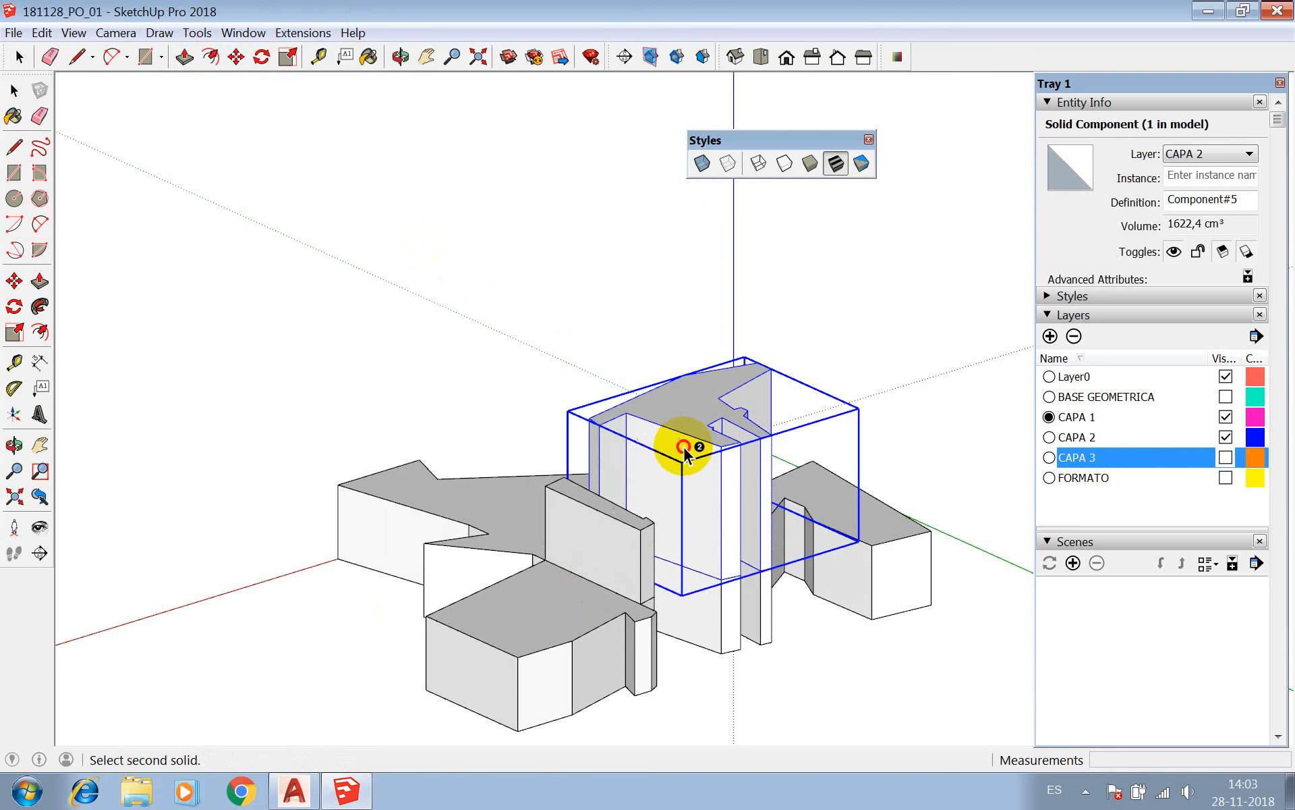
# Examine the shape of the Difference group from several sides.
pyautogui.click(400, 57)
pyautogui.moveTo(463, 301); pyautogui.dragTo(622, 432)
pyautogui.press('space')
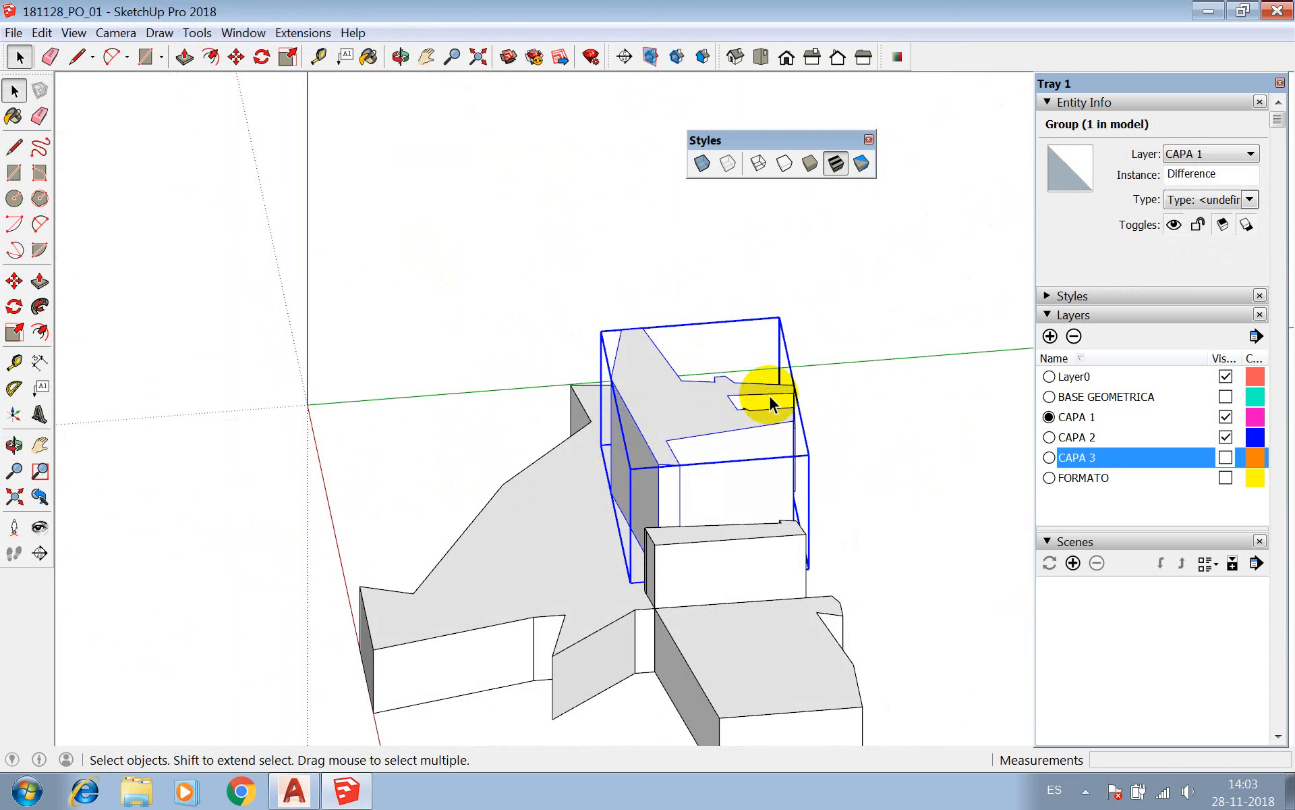
pyautogui.click(400, 56)
pyautogui.moveTo(528, 383); pyautogui.dragTo(754, 410)
pyautogui.press('space')
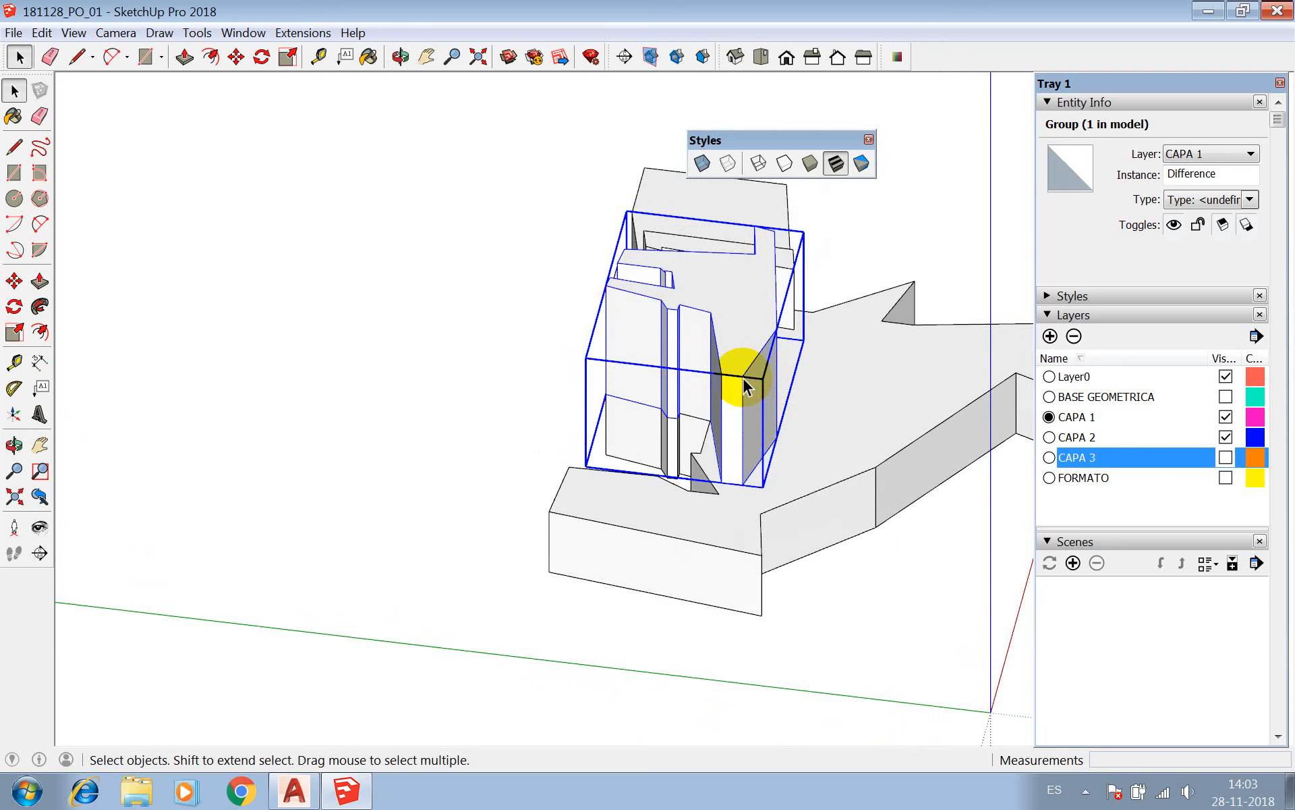
pyautogui.scroll(-2, 680, 379)
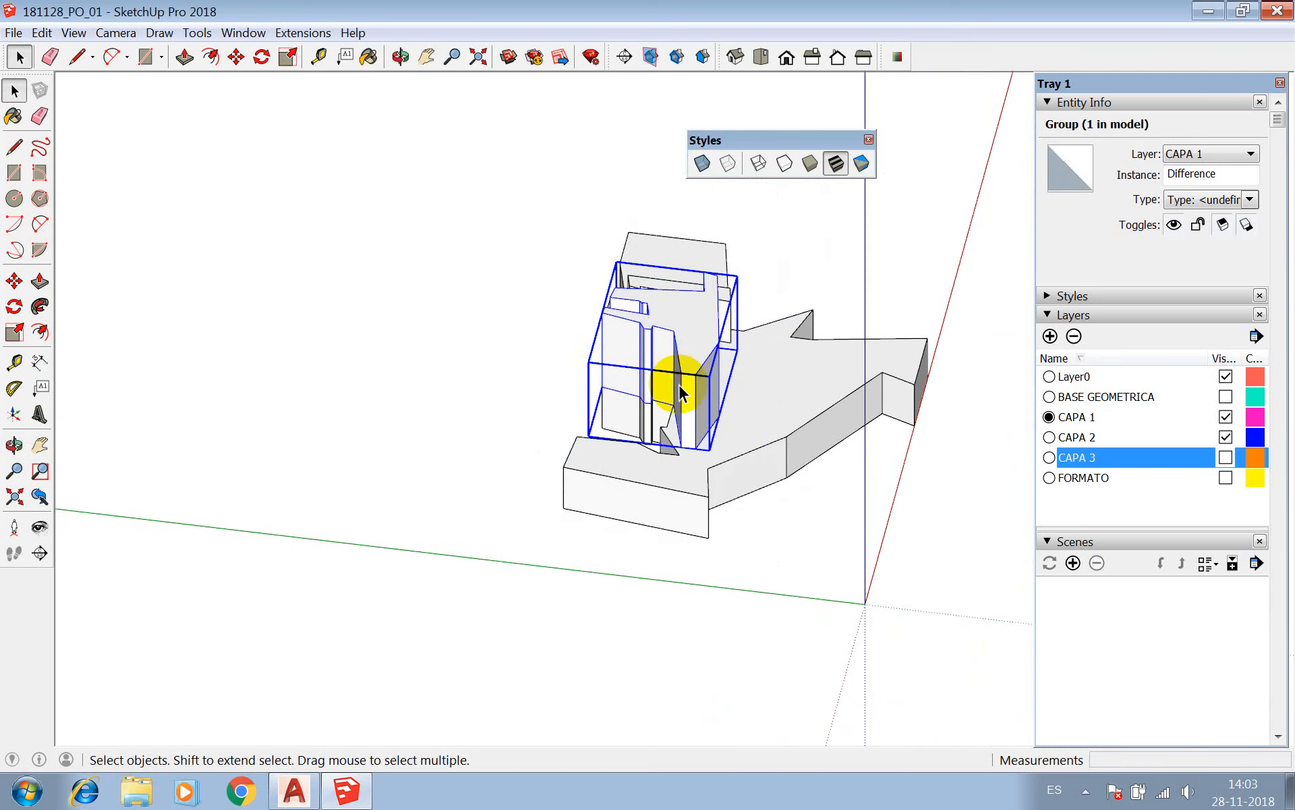
pyautogui.scroll(4, 695, 370)
pyautogui.scroll(2, 695, 370)
# Inside the Difference group, move the short top edge at the narrow end about 8.8 cm down to its base.
pyautogui.click(405, 59)
pyautogui.moveTo(564, 335); pyautogui.dragTo(535, 312)
pyautogui.press('space')
pyautogui.tripleClick(558, 316)
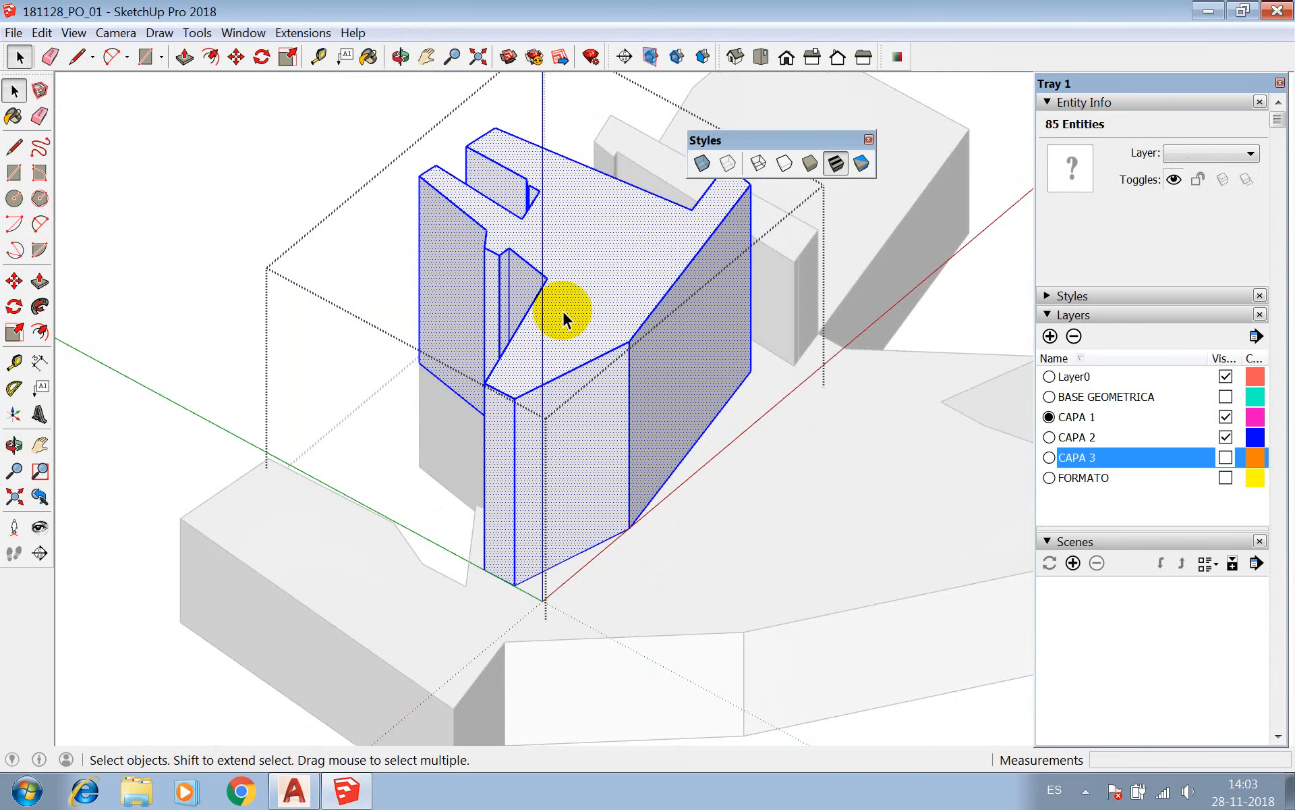
pyautogui.press('l')
pyautogui.press('space')
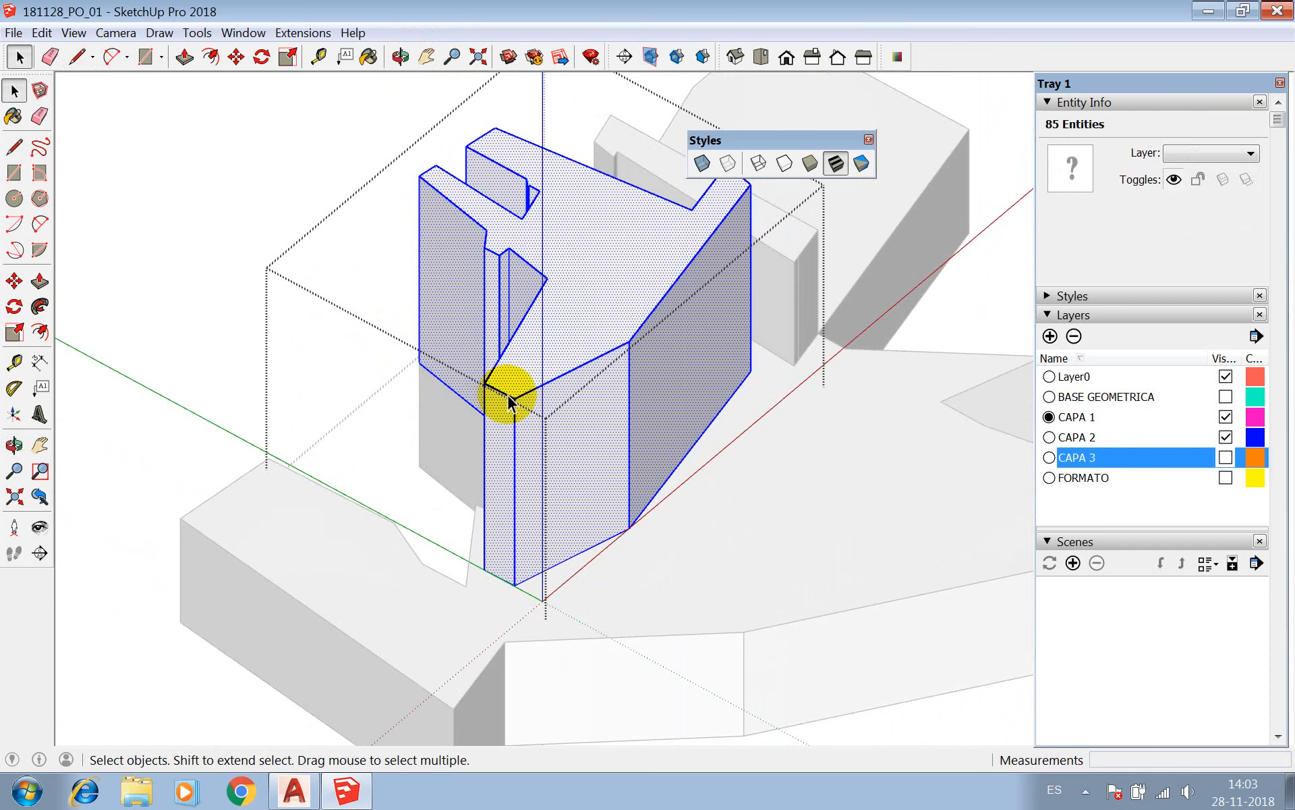
pyautogui.click(509, 399)
pyautogui.press('m')
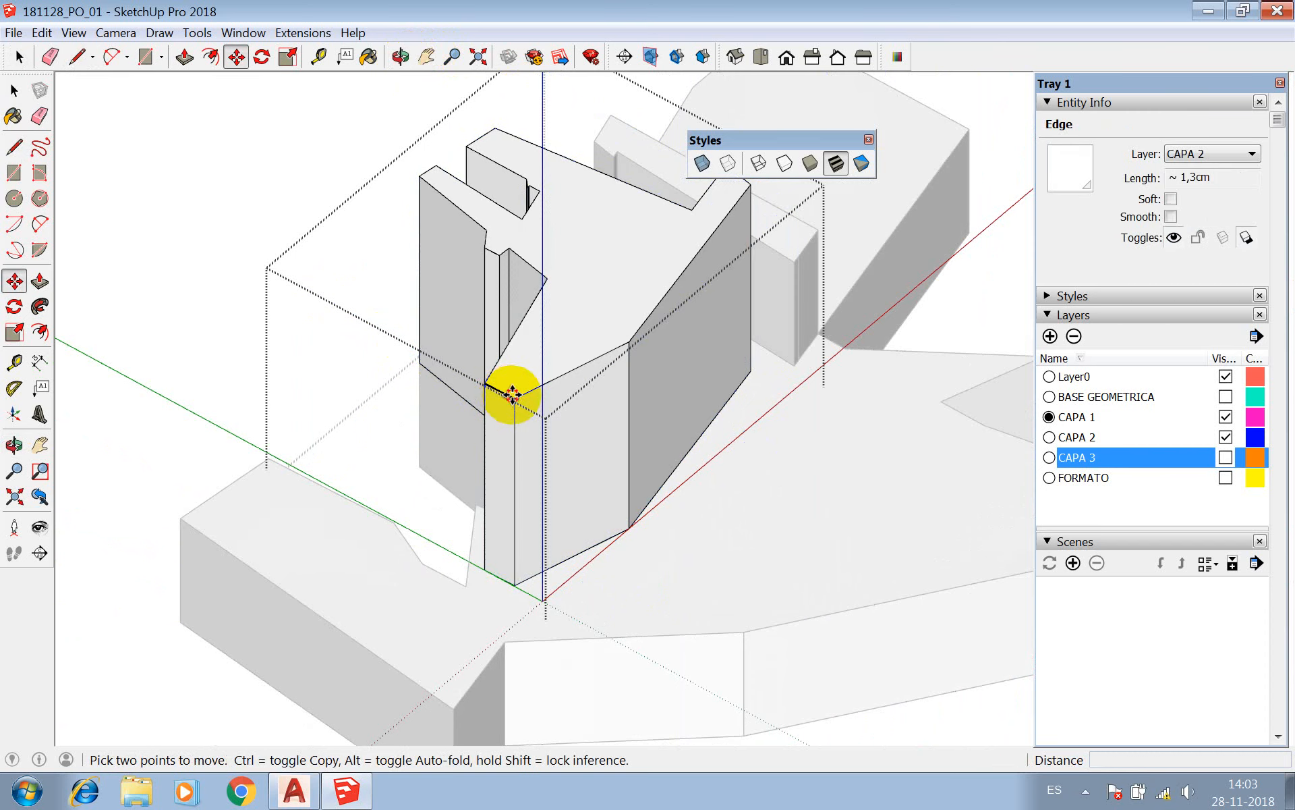
pyautogui.click(512, 395)
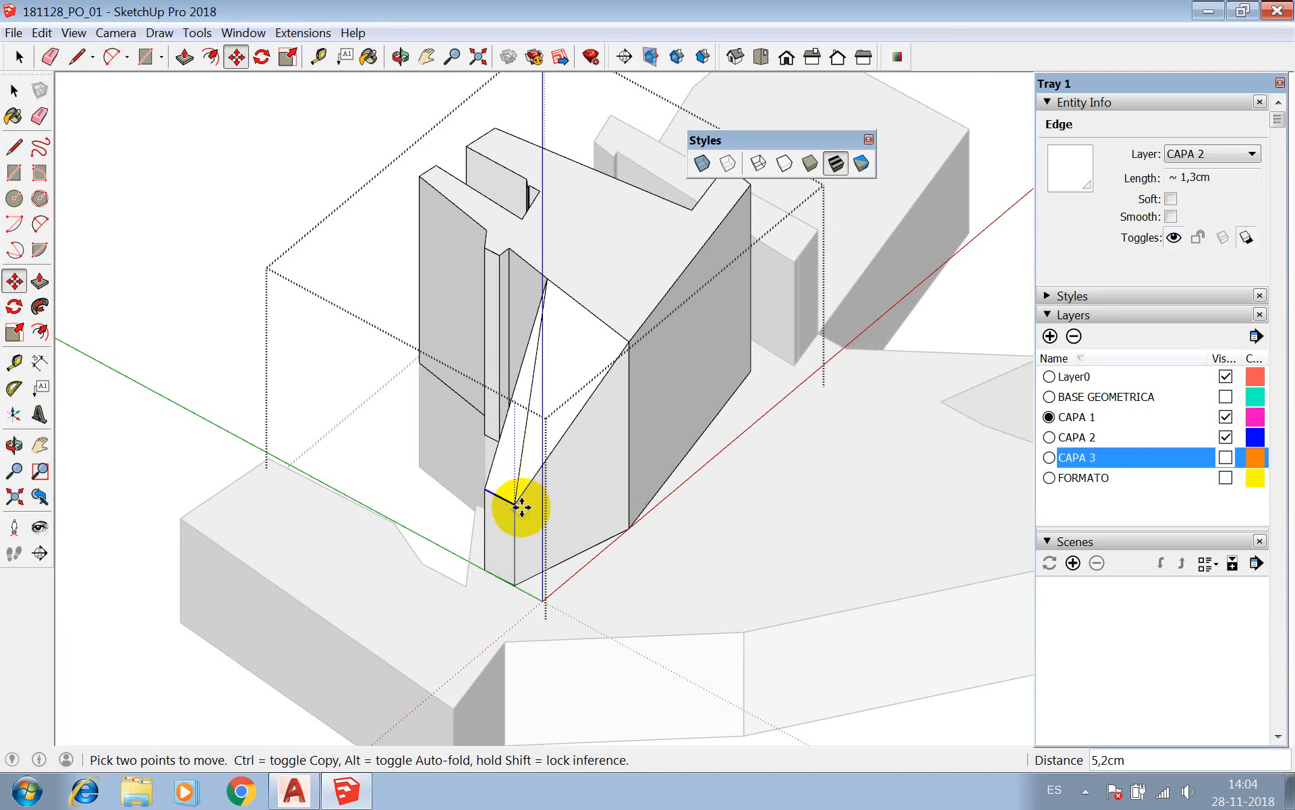
pyautogui.click(516, 585)
pyautogui.scroll(-2, 549, 463)
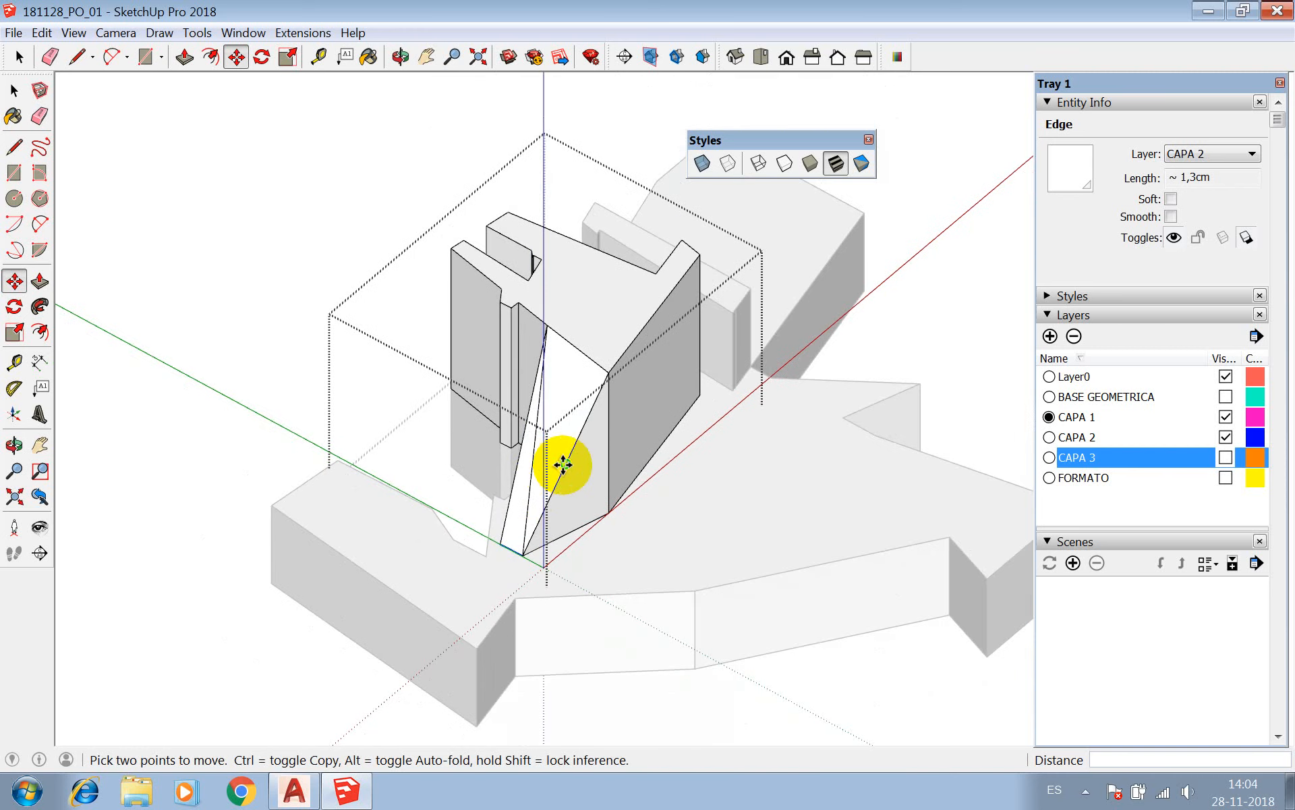
# Undo the edge move in the Difference group and leave group editing.
pyautogui.press('space')
pyautogui.click(332, 140)
pyautogui.click(566, 331)
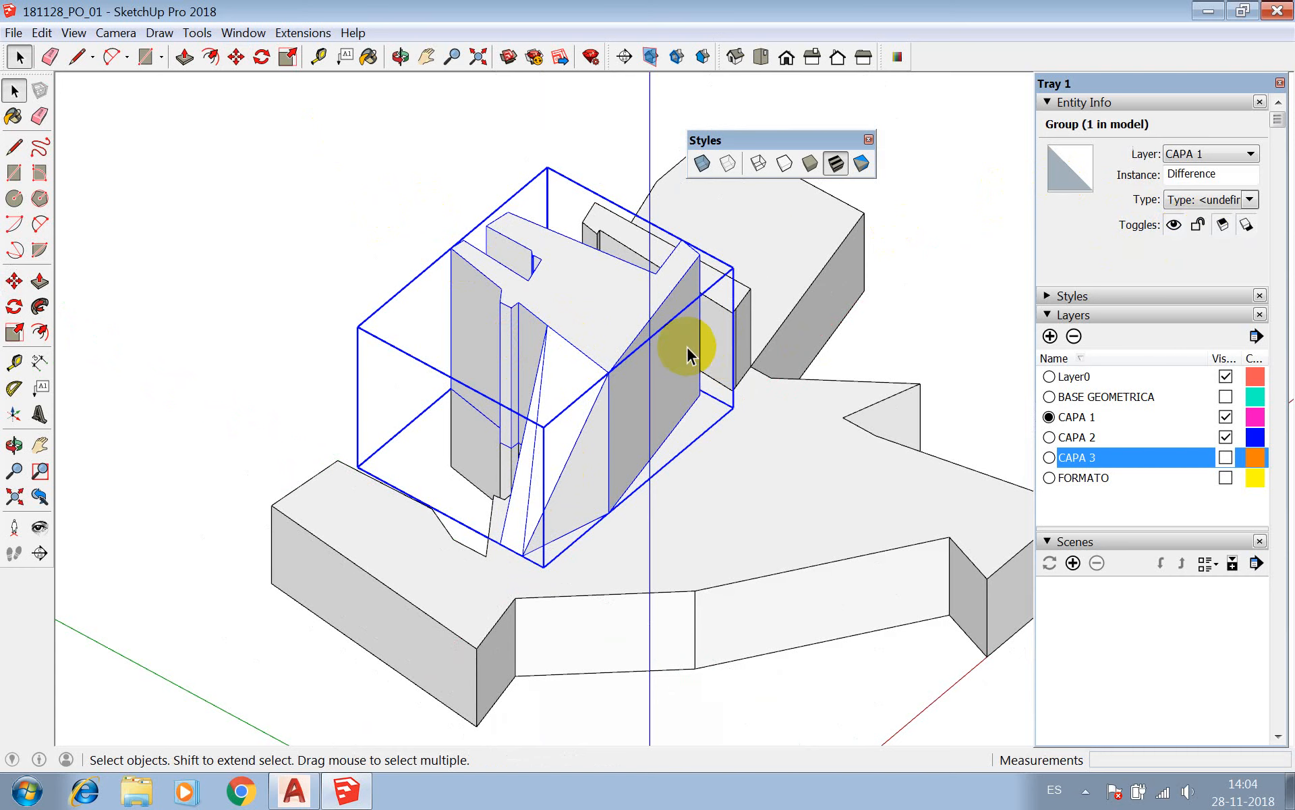
pyautogui.press('z')
pyautogui.press('space')
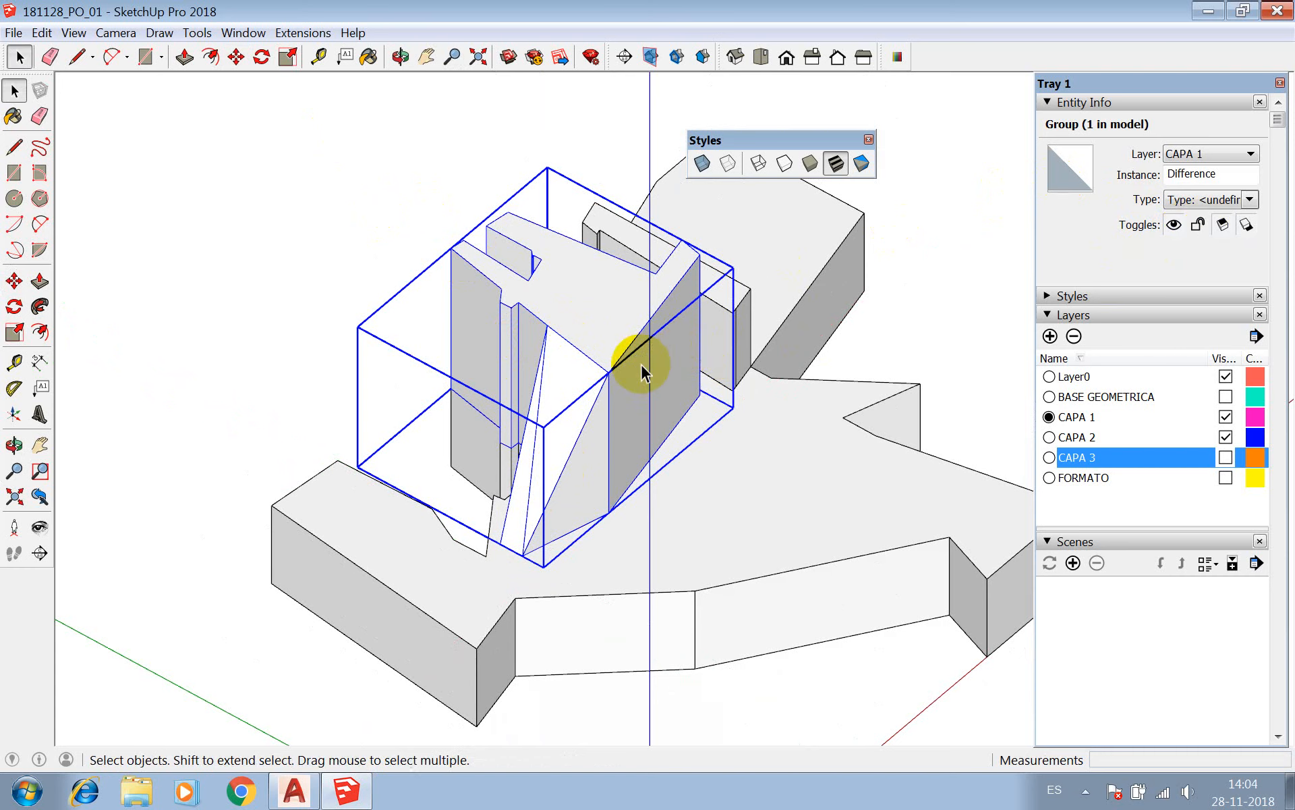
pyautogui.doubleClick(642, 373)
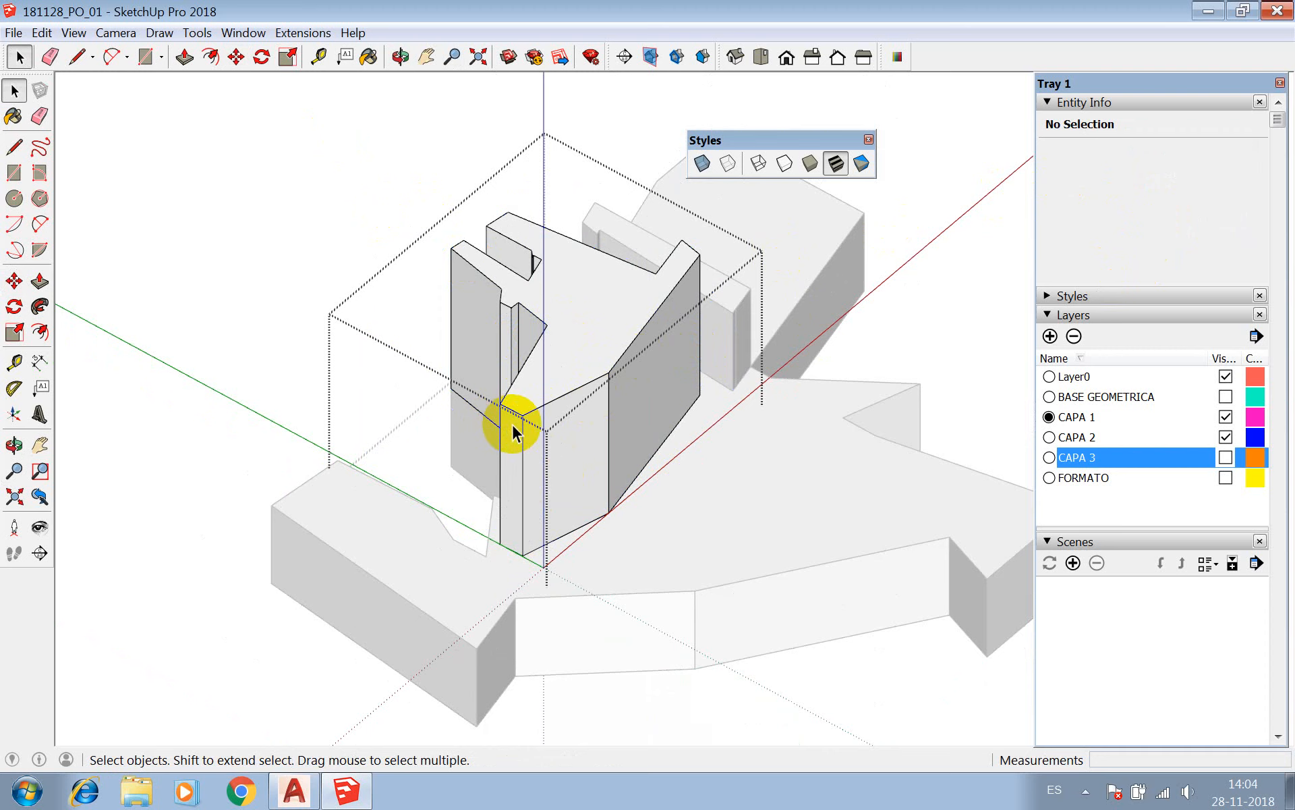
pyautogui.click(610, 371)
pyautogui.click(424, 140)
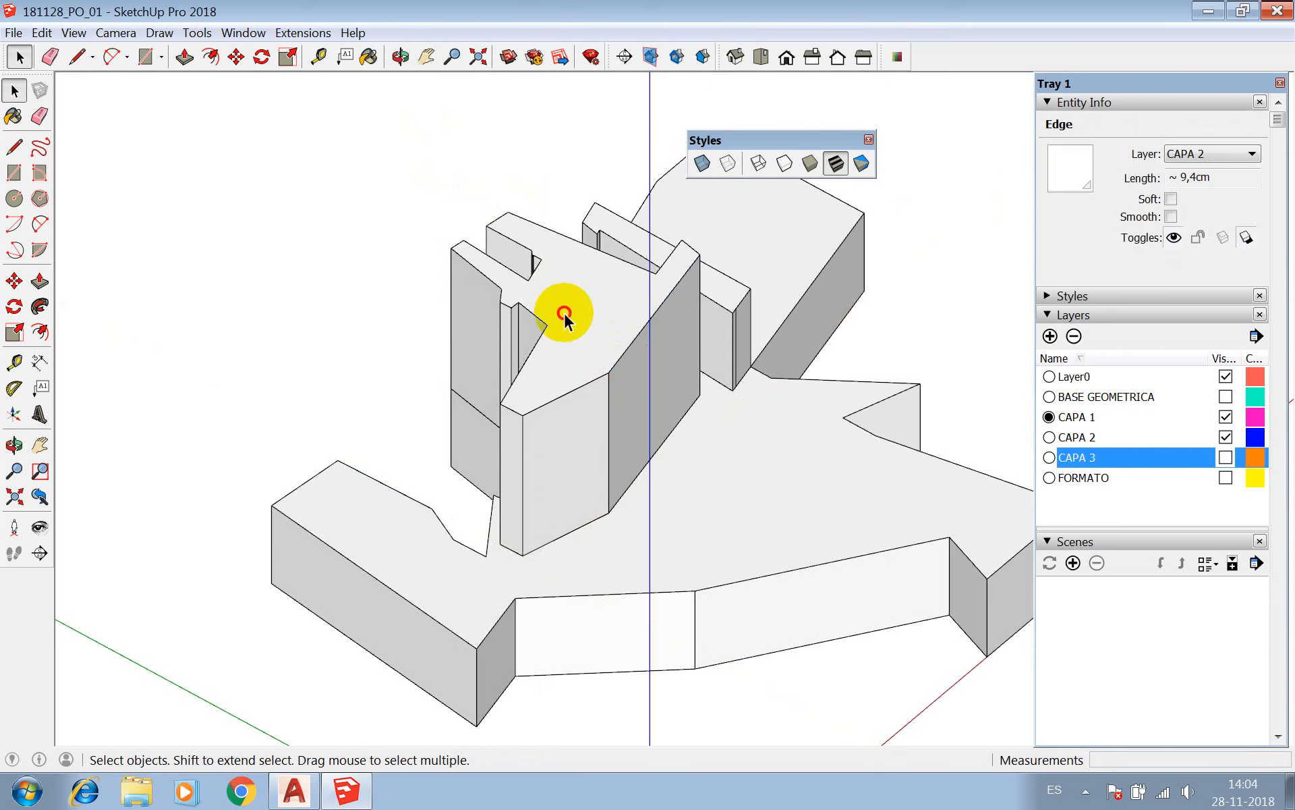
# Compare the entity info of the Difference group and the thin CAPA 2 01 wall from the opposite side.
pyautogui.click(565, 323)
pyautogui.scroll(-3, 466, 358)
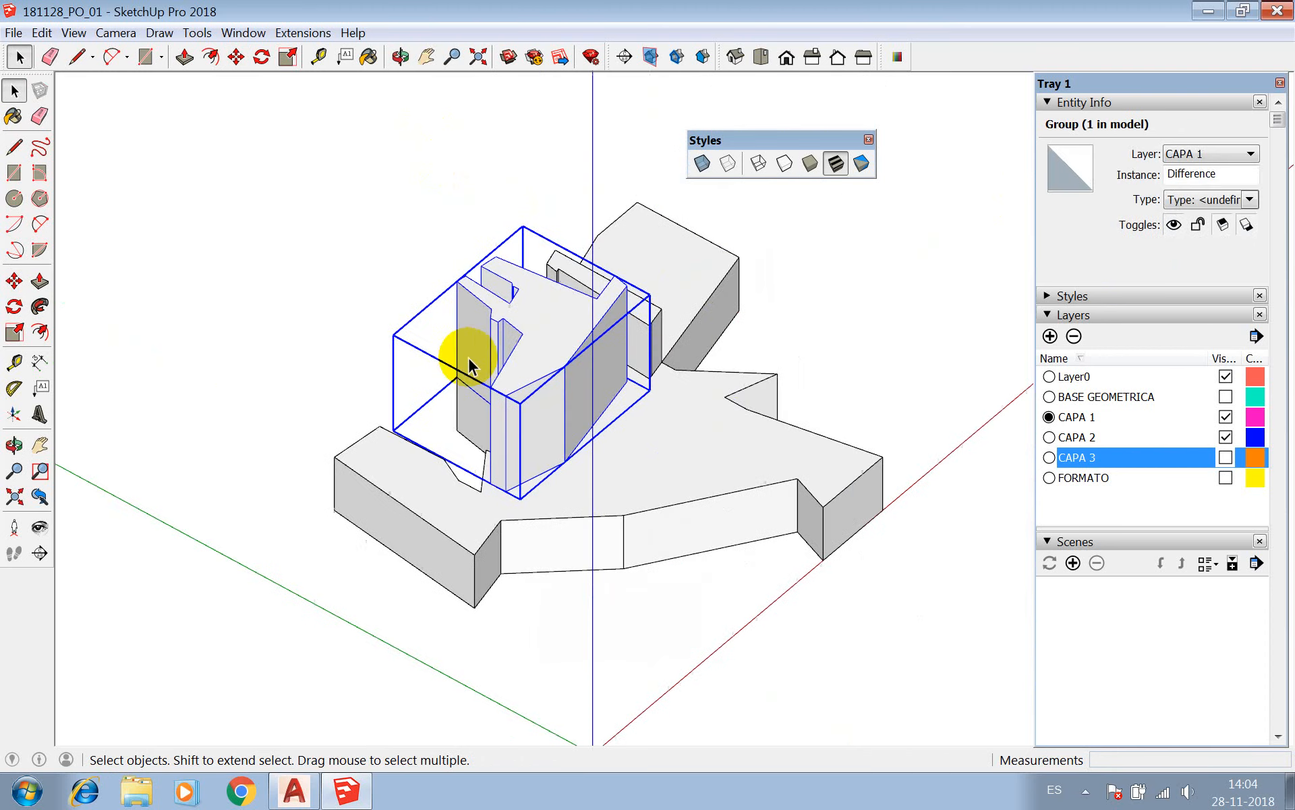
pyautogui.click(400, 57)
pyautogui.moveTo(540, 351); pyautogui.dragTo(454, 434)
pyautogui.moveTo(682, 405); pyautogui.dragTo(532, 436)
pyautogui.press('space')
pyautogui.click(728, 393)
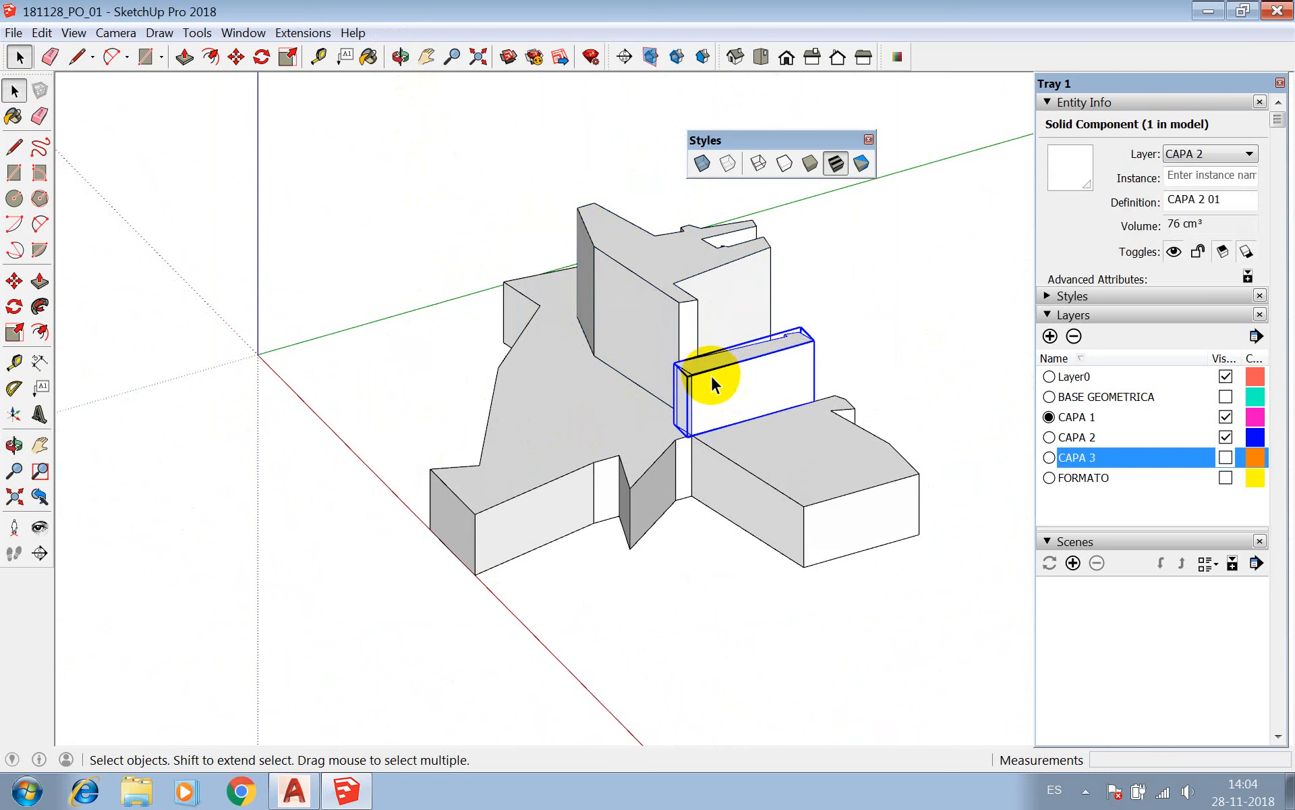
pyautogui.click(683, 272)
pyautogui.click(731, 417)
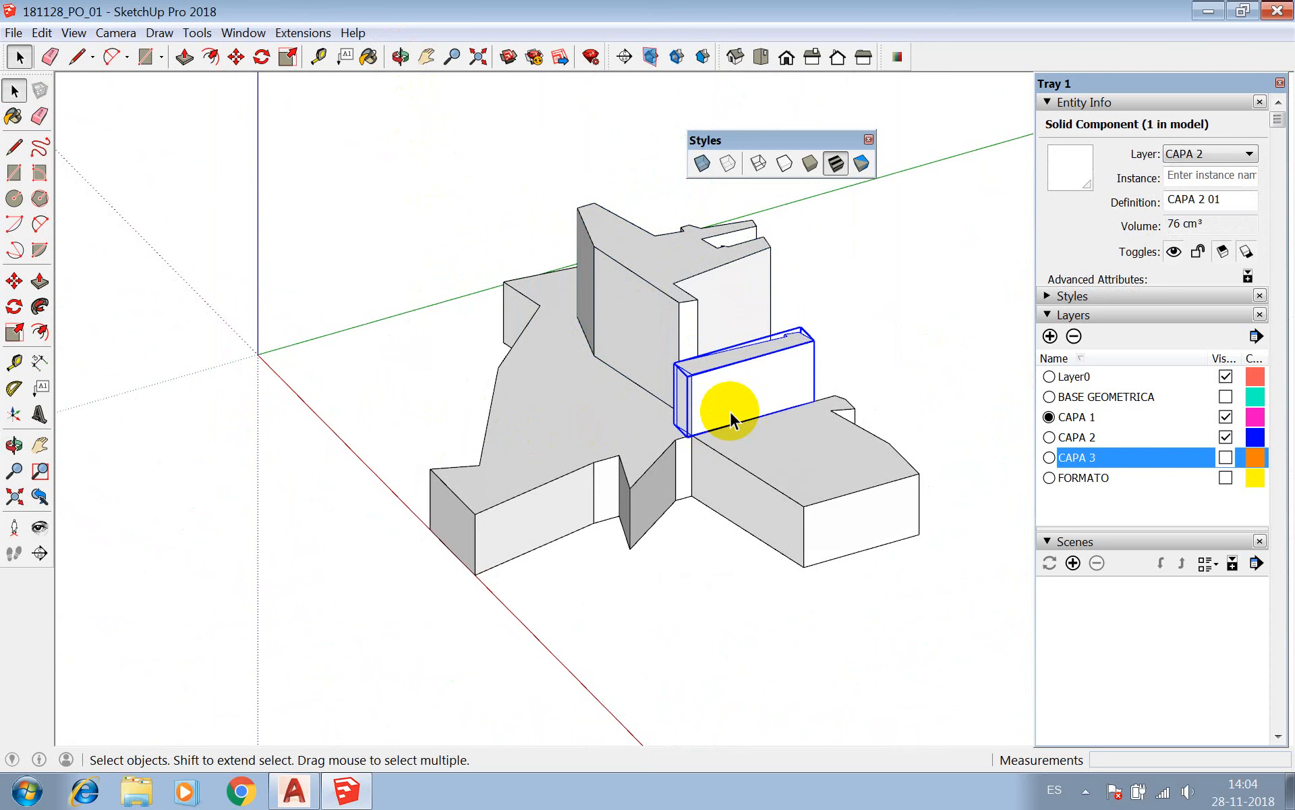
pyautogui.click(676, 307)
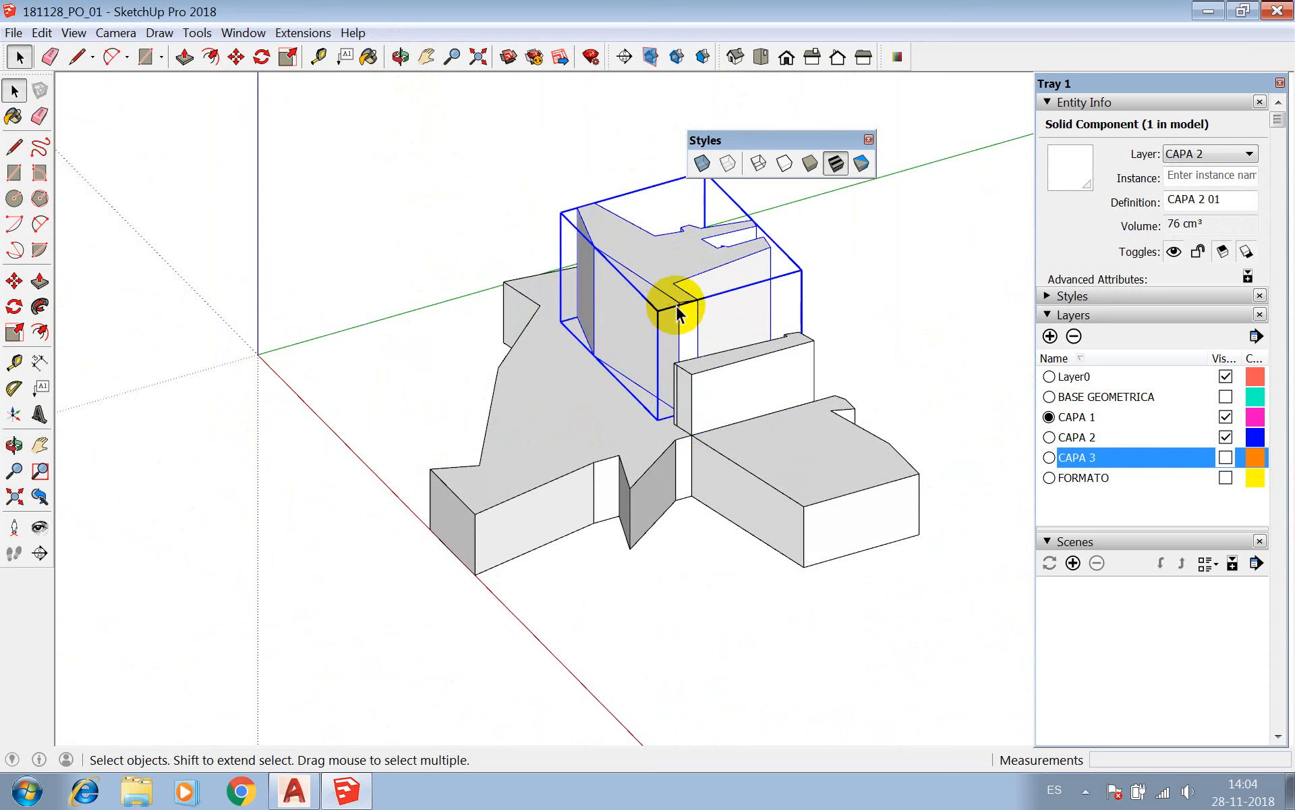
pyautogui.tripleClick(662, 301)
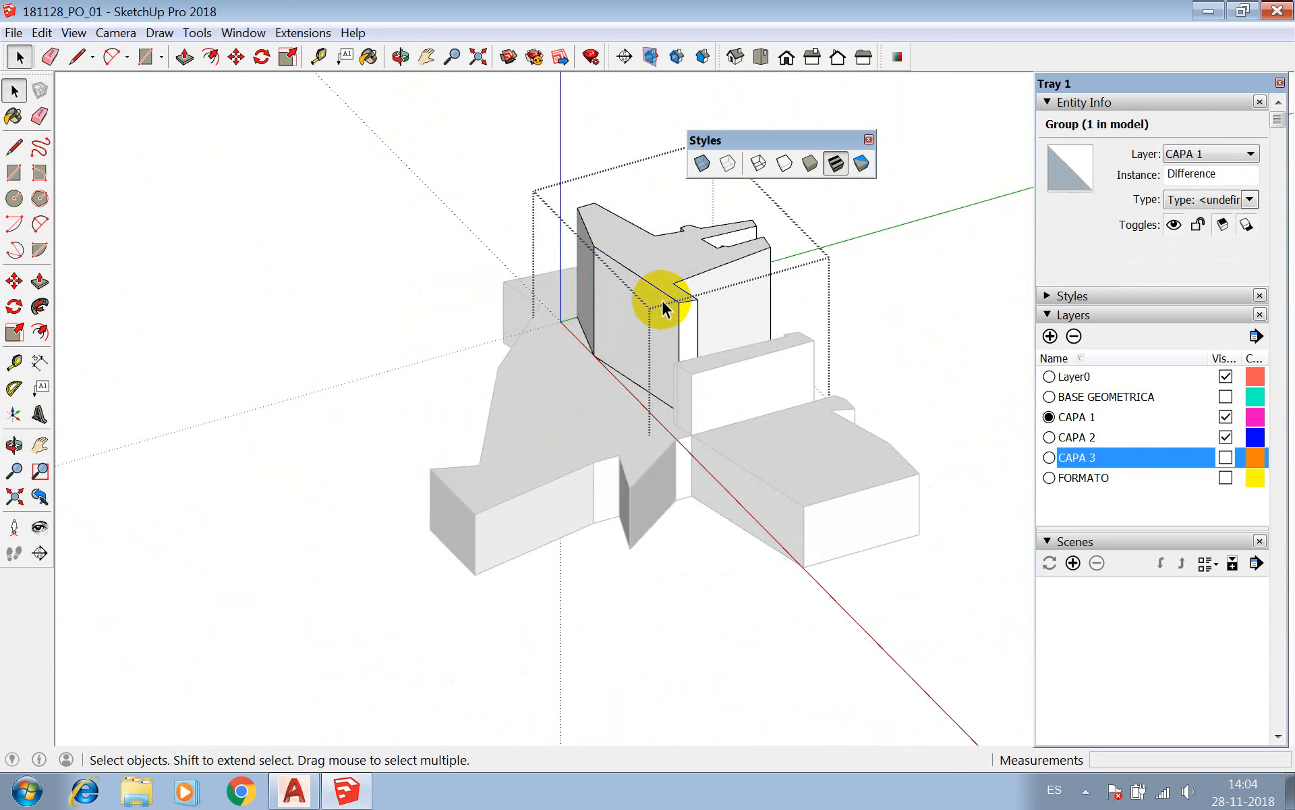
pyautogui.click(538, 110)
# Explode the Difference group and make its geometry a component with the default definition Component#7.
pyautogui.click(624, 252)
pyautogui.rightClick(623, 252)
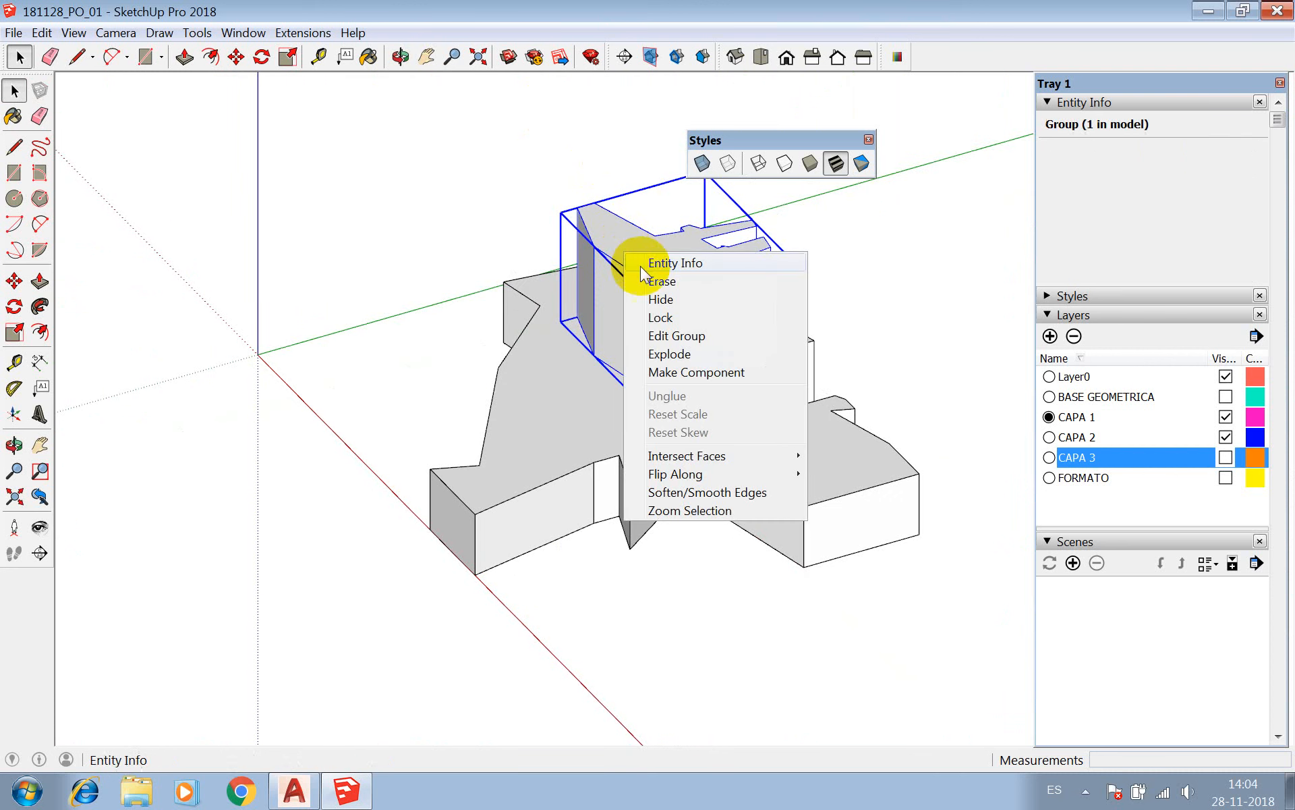
pyautogui.click(671, 356)
pyautogui.rightClick(641, 269)
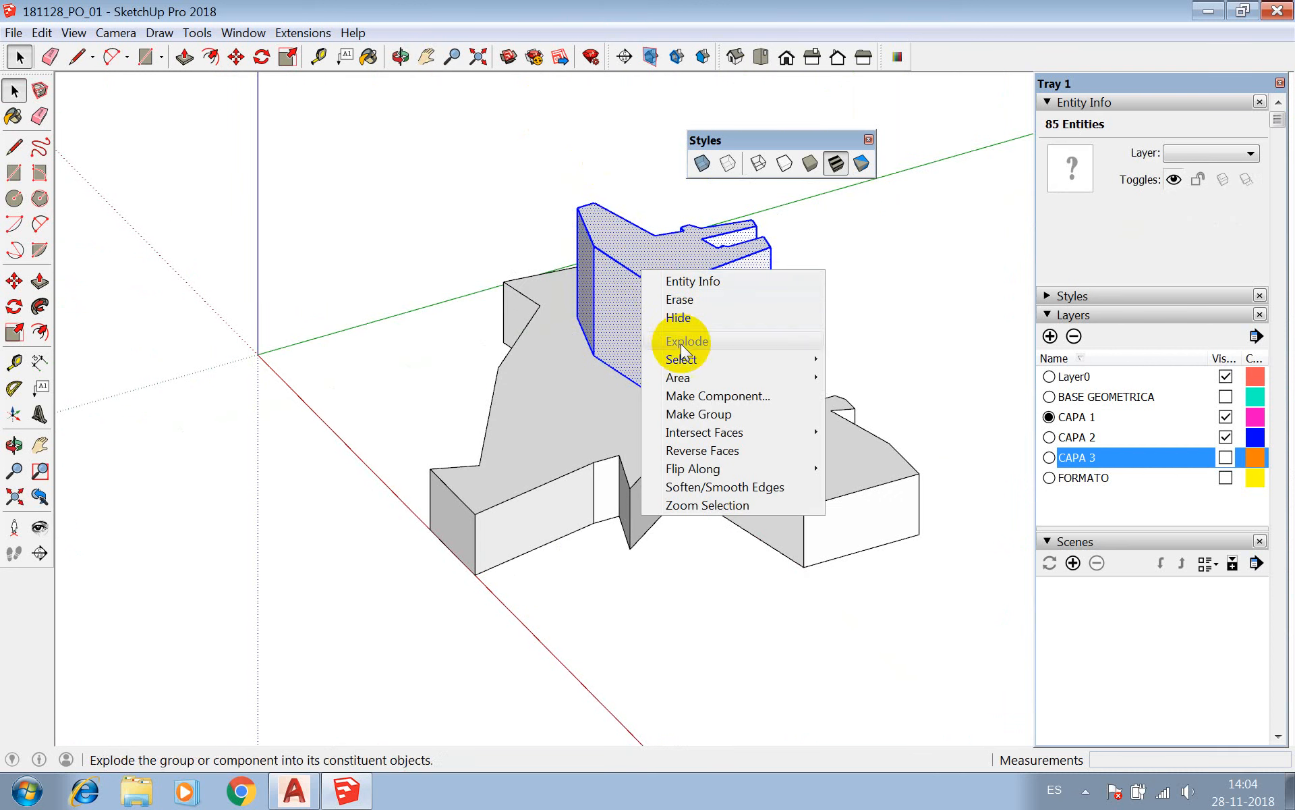
pyautogui.click(688, 397)
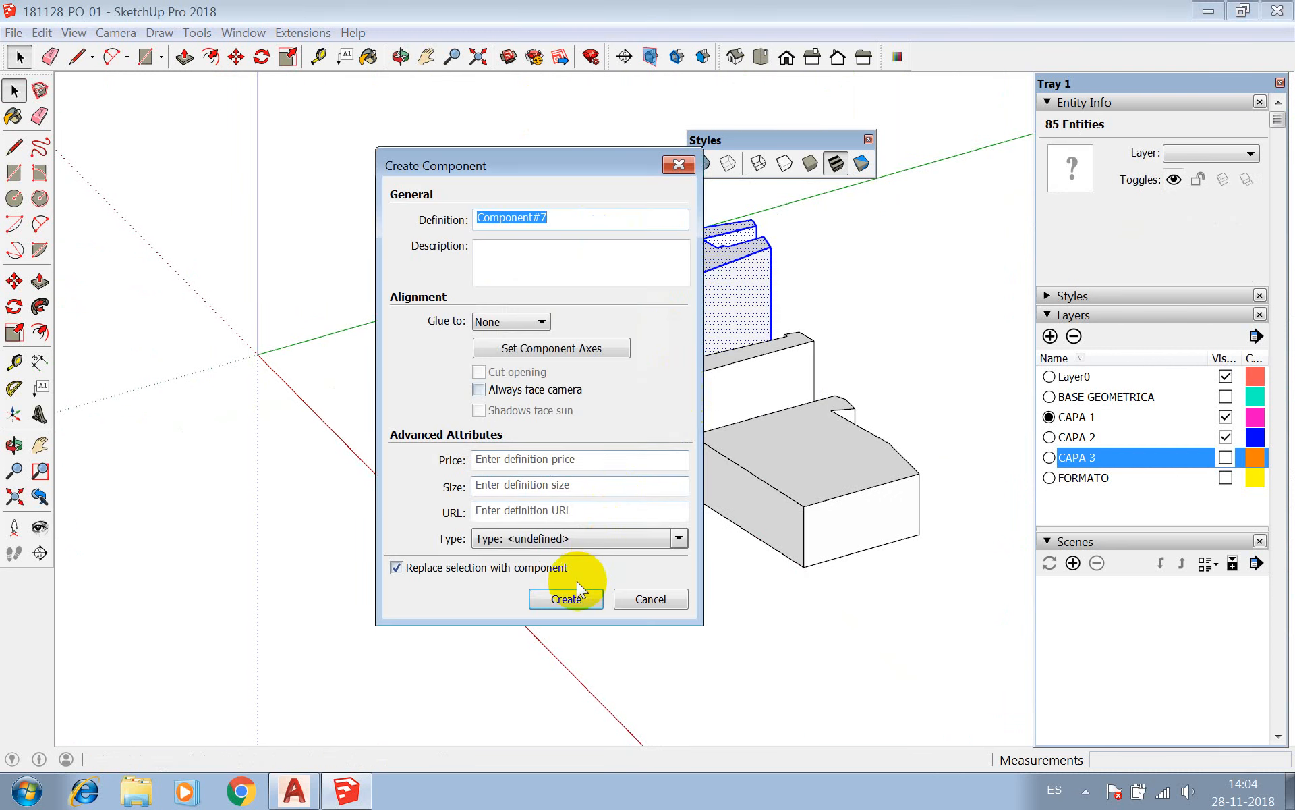
pyautogui.click(566, 597)
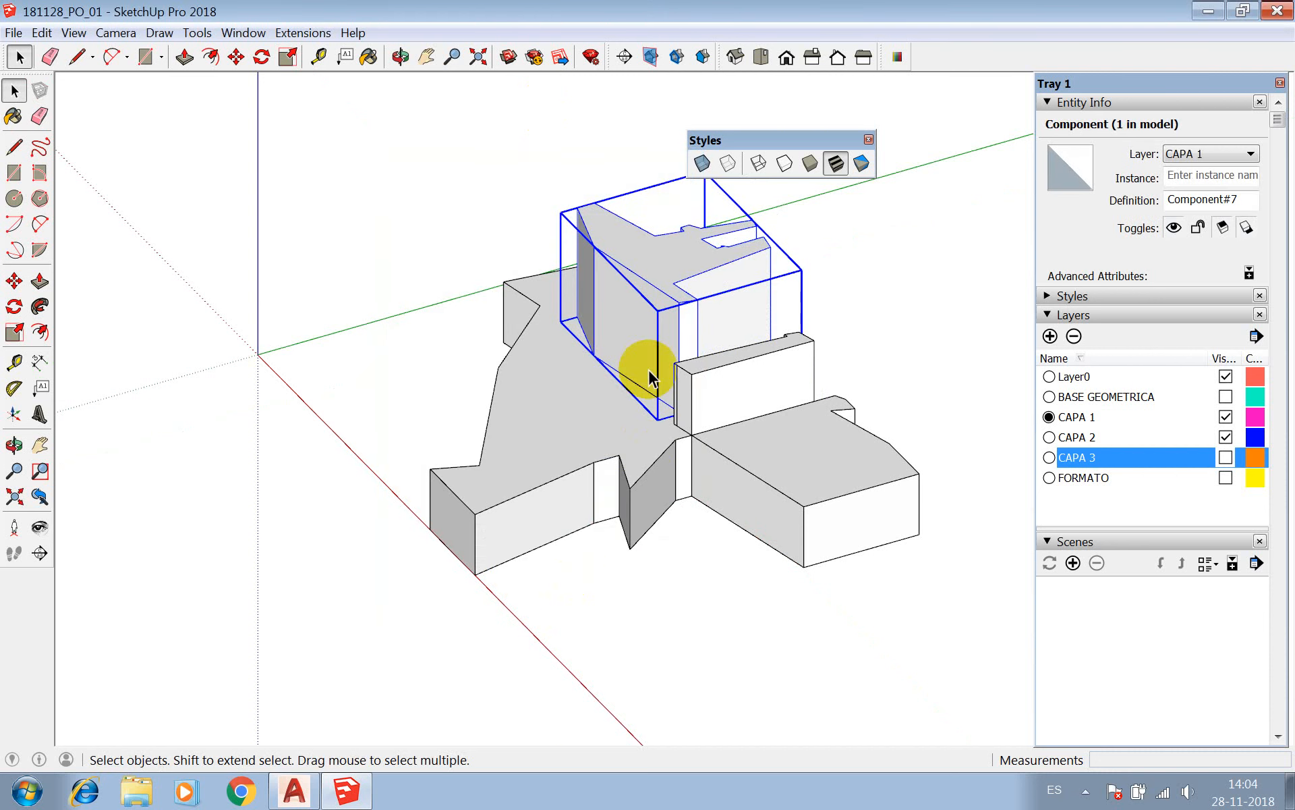
# Turn on X-ray display to view the edges inside the new component.
pyautogui.scroll(3, 641, 318)
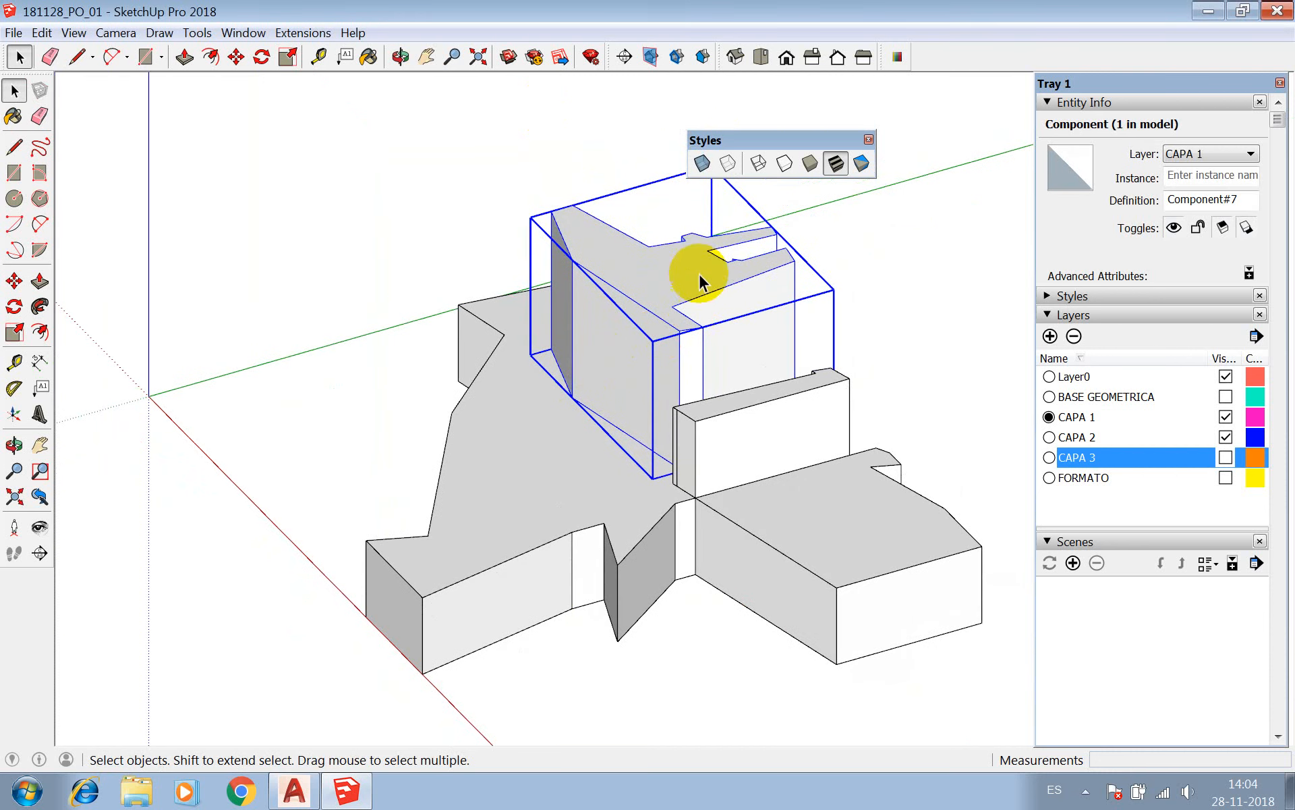
pyautogui.click(701, 165)
pyautogui.scroll(-4, 648, 323)
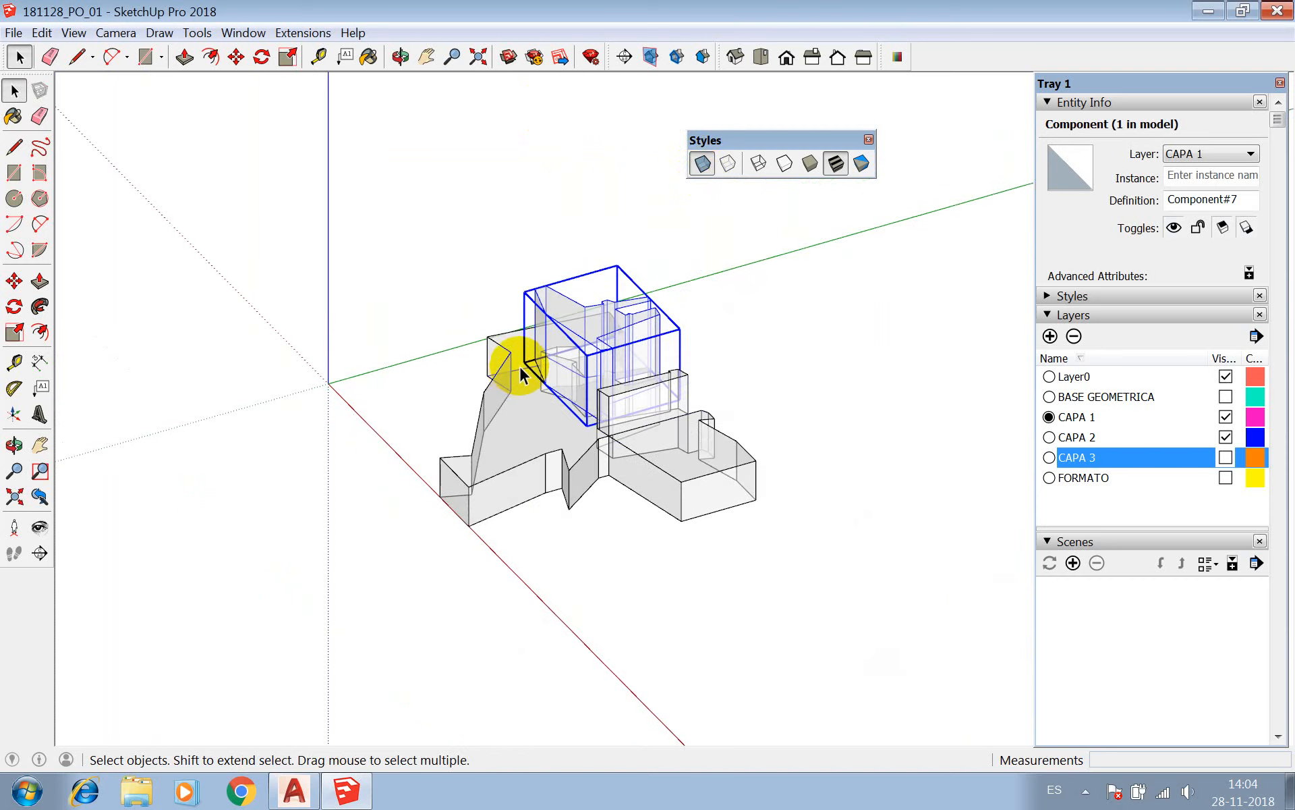
pyautogui.scroll(2, 682, 337)
# Try moving the Component#7 volume away from the other solids, and undo the move.
pyautogui.press('m')
pyautogui.click(550, 319)
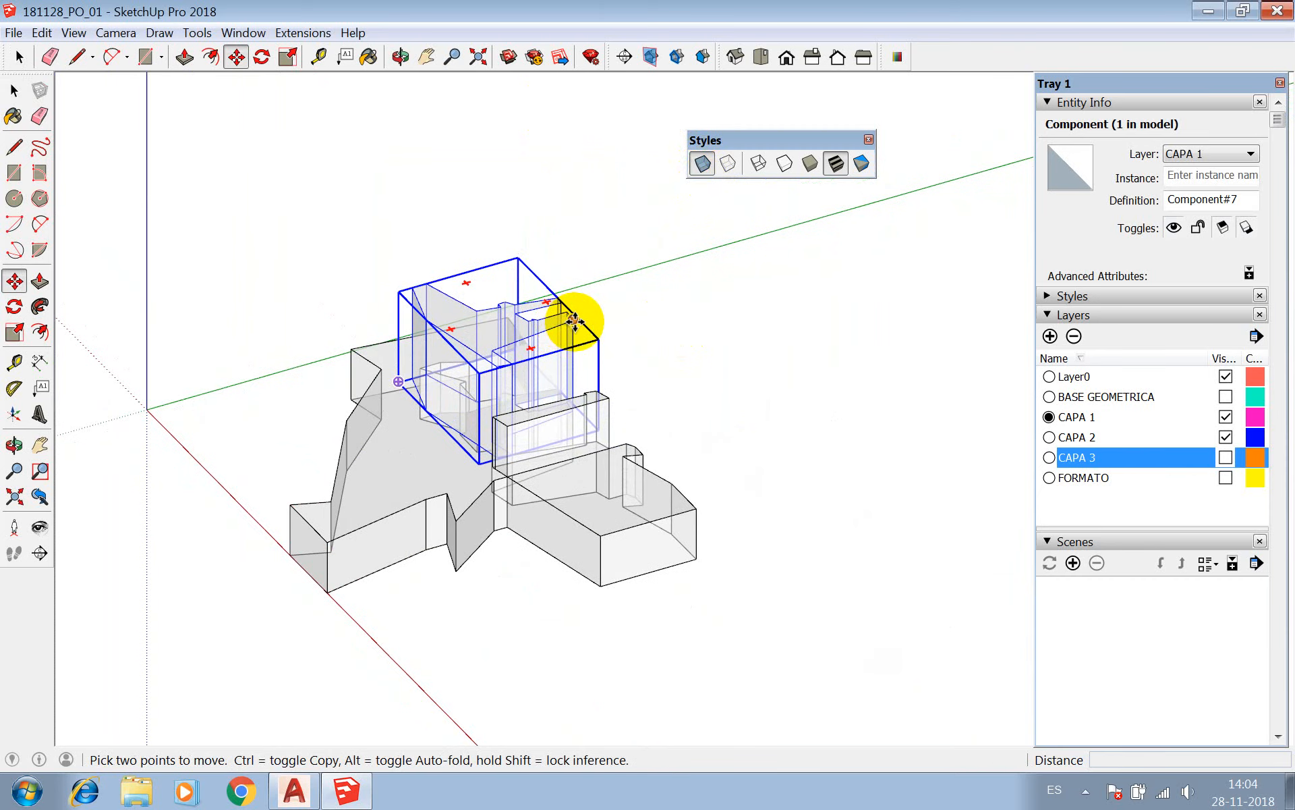
pyautogui.click(843, 266)
pyautogui.press('space')
pyautogui.scroll(2, 824, 337)
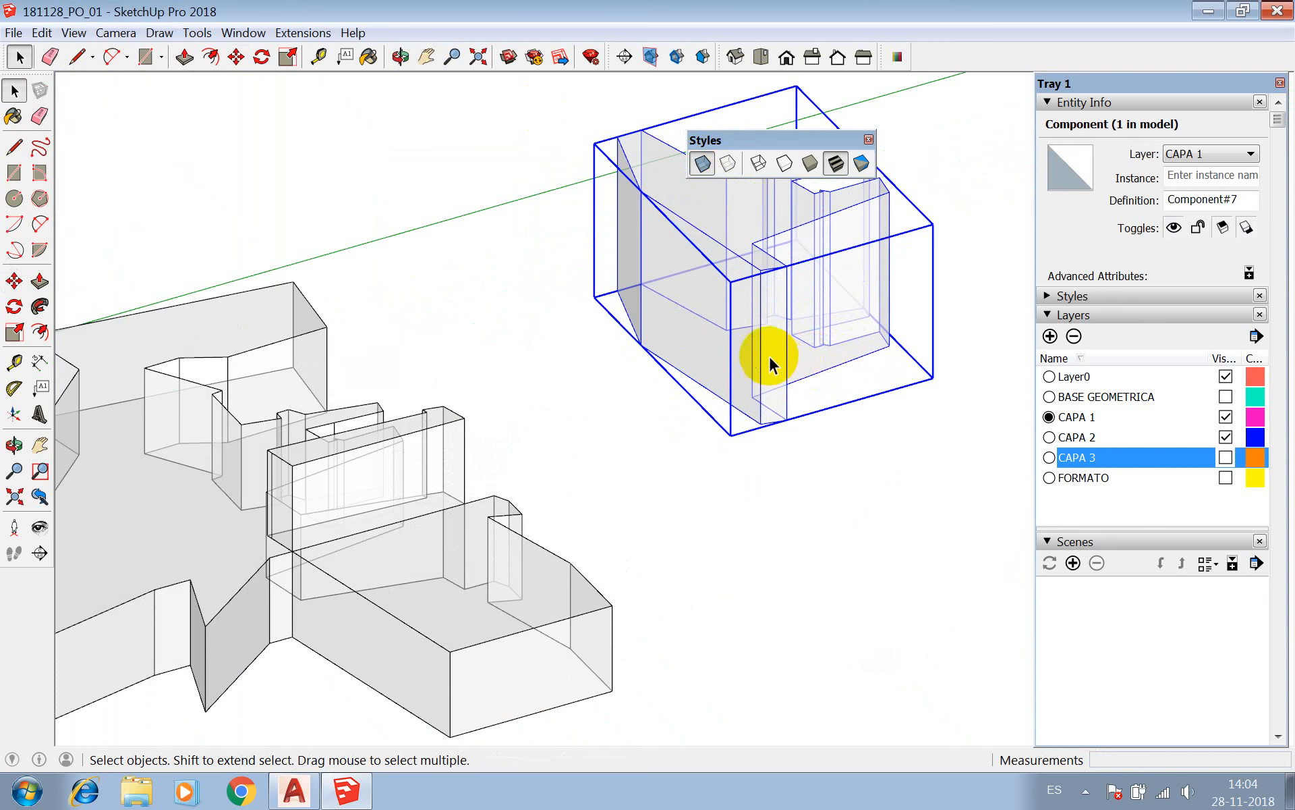
pyautogui.hotkey('ctrl', 'z')
# Copy the Component#7 volume along the green axis and place the duplicate clear of the original.
pyautogui.press('m')
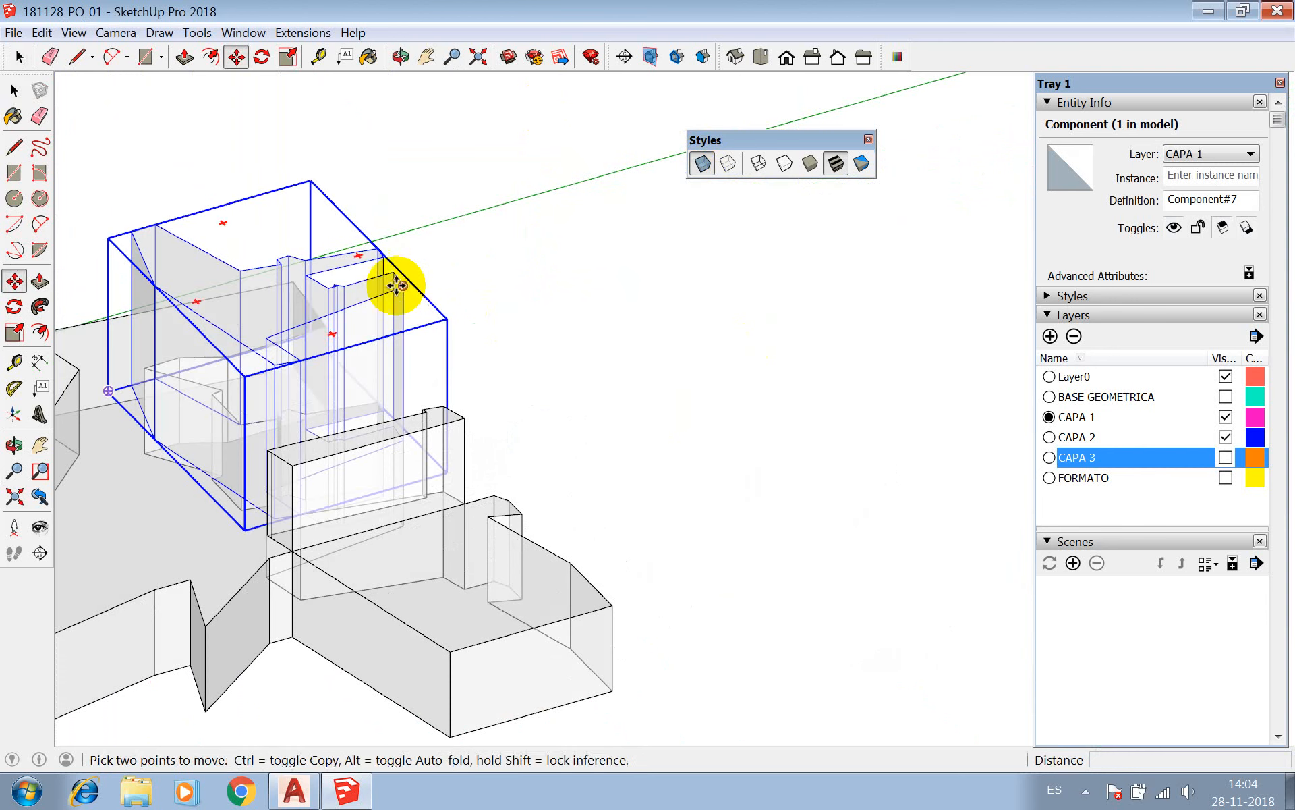
pyautogui.click(405, 280)
pyautogui.press('ctrl')
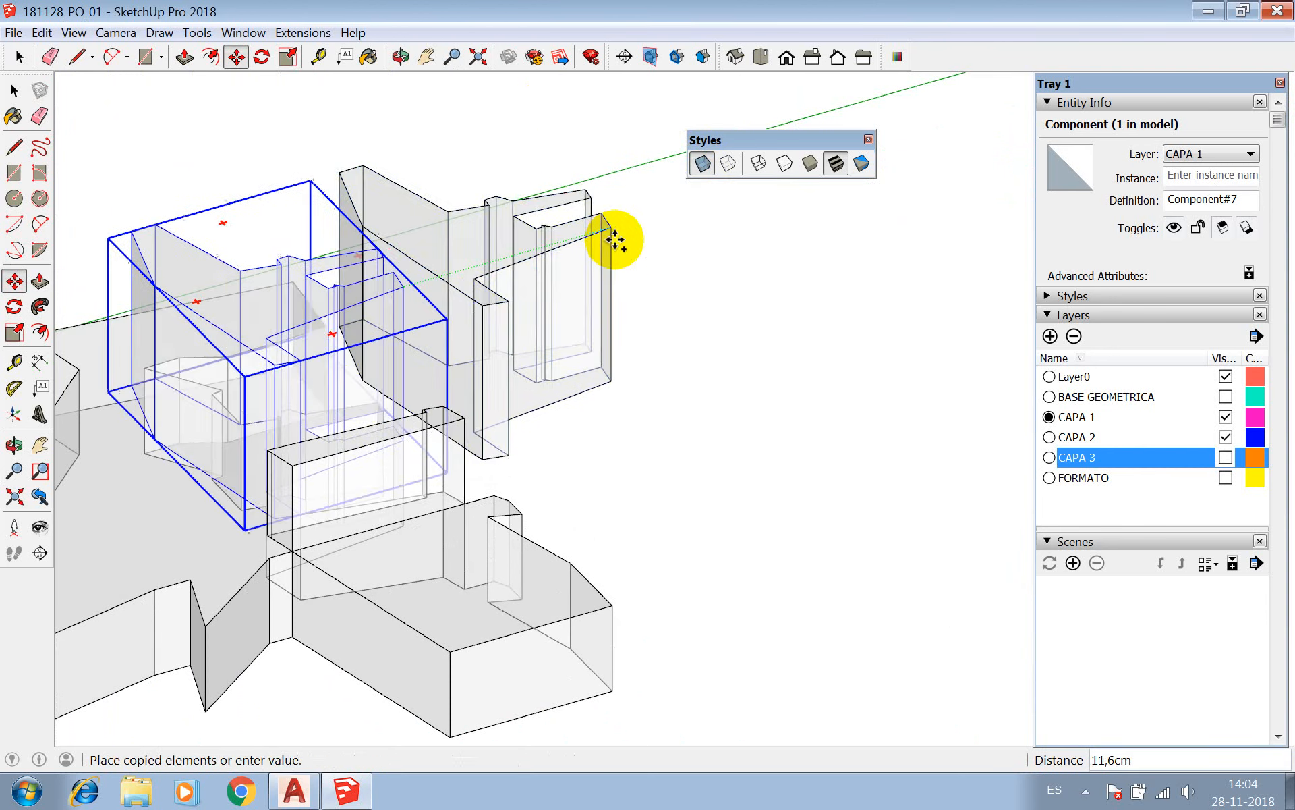
pyautogui.click(673, 209)
pyautogui.press('space')
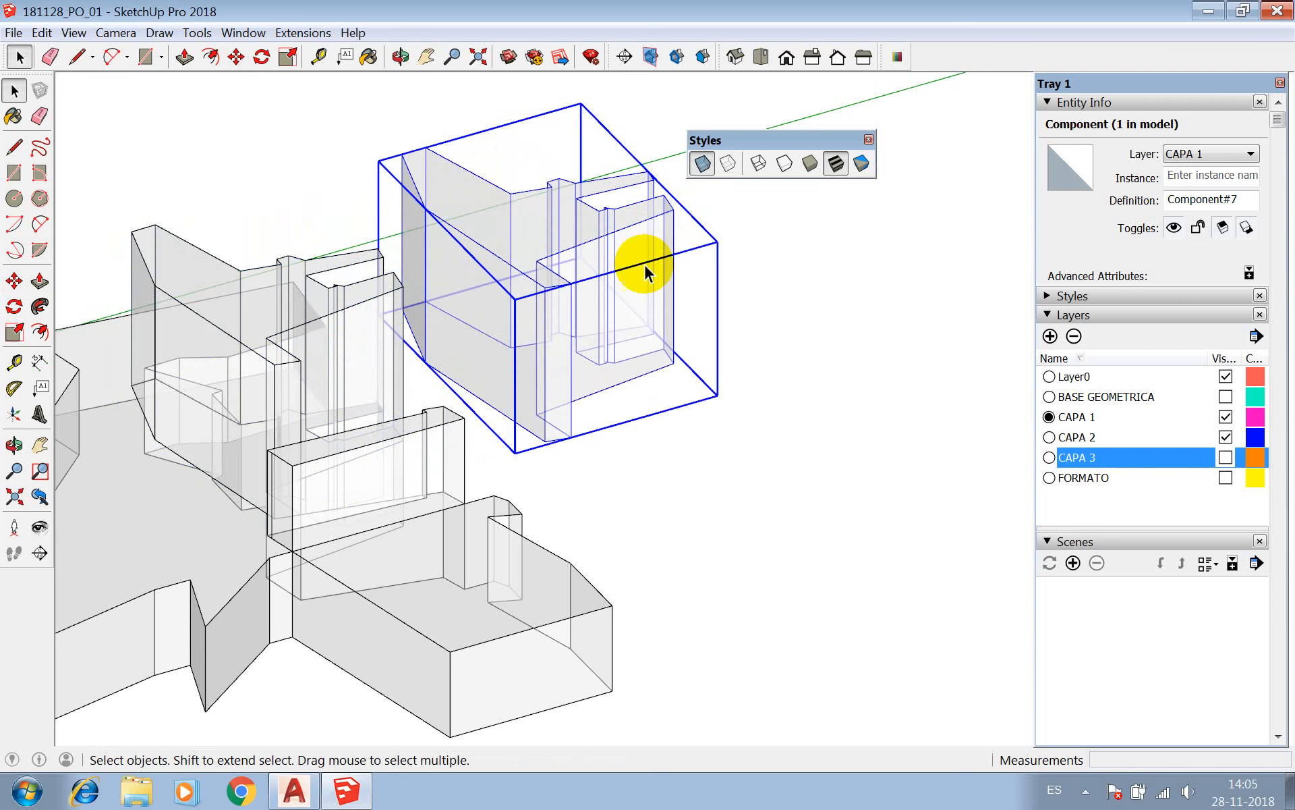
# Inspect the copied component up close and turn off X-ray display.
pyautogui.scroll(5, 589, 345)
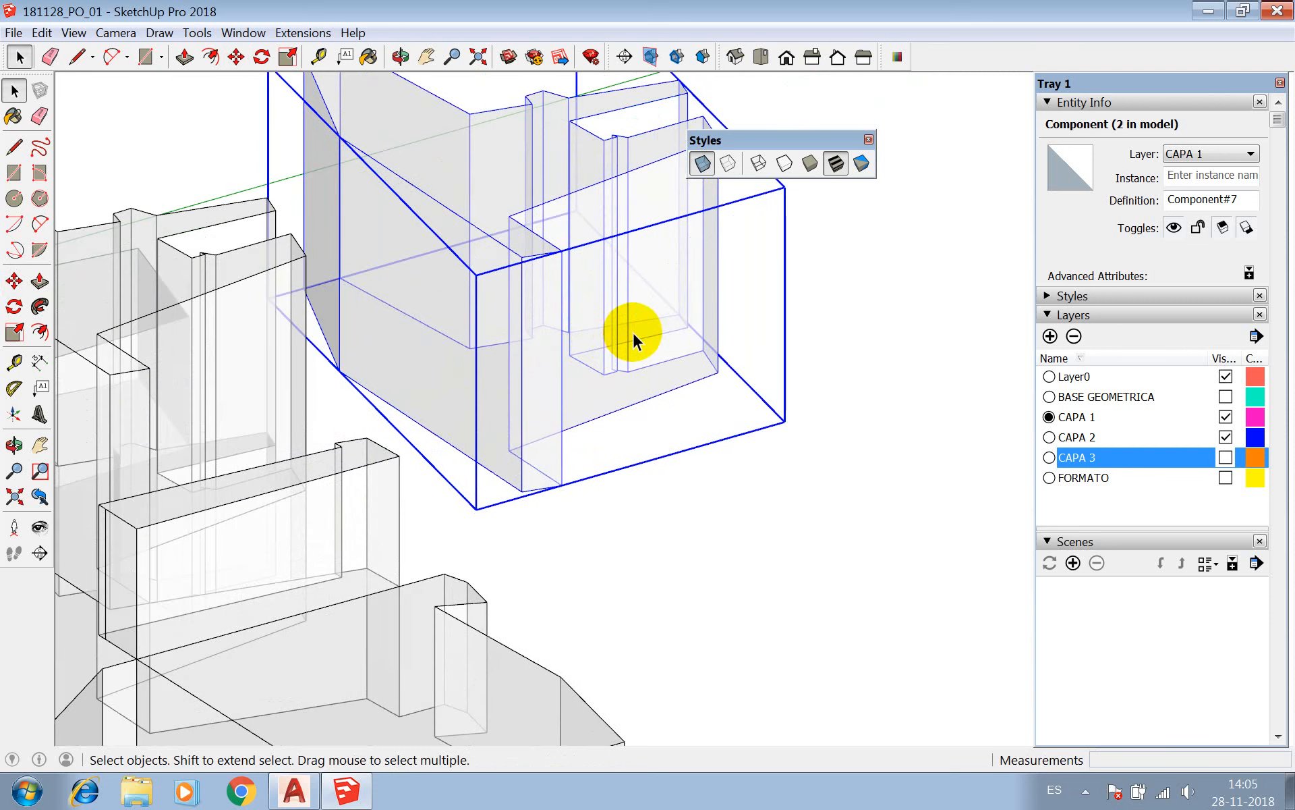
pyautogui.scroll(-3, 633, 331)
pyautogui.click(701, 164)
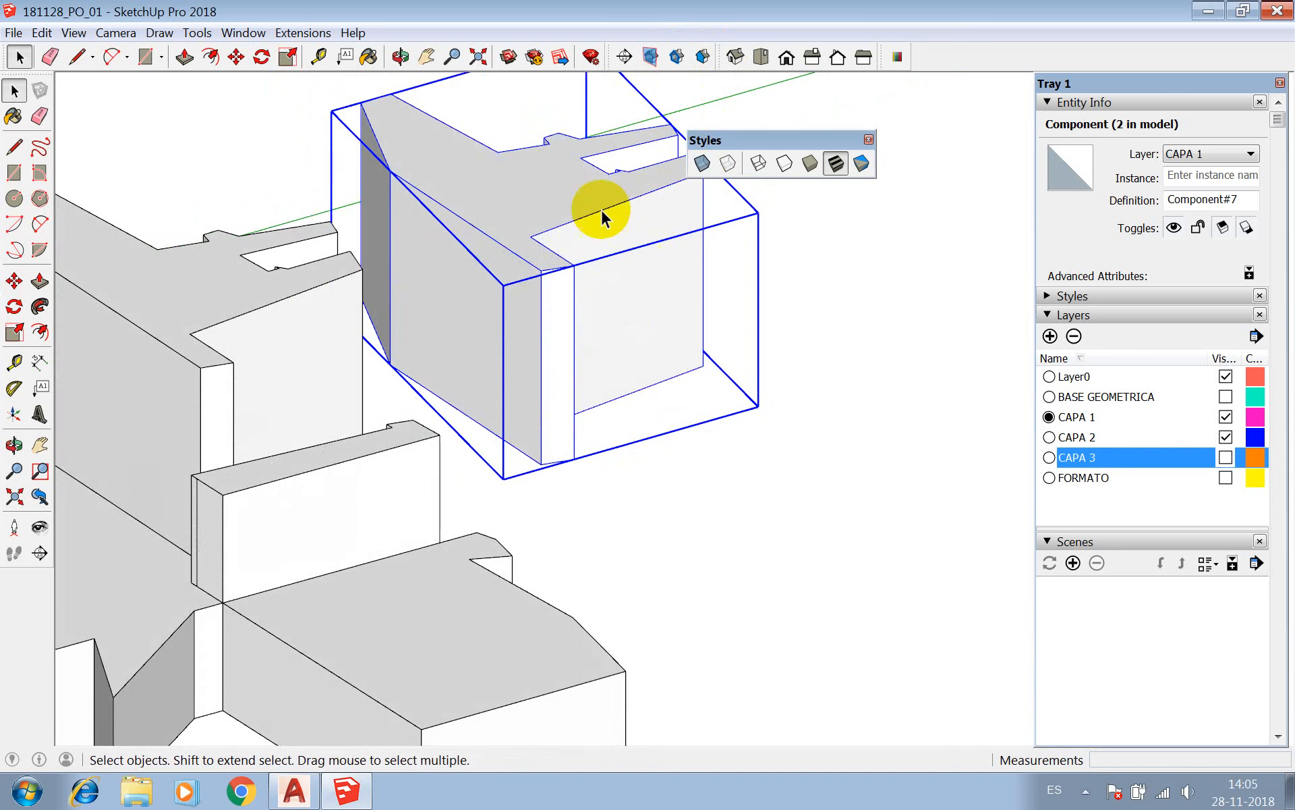
# View the model from a raised viewpoint and check the entity info of the CAPA 1 base.
pyautogui.click(400, 56)
pyautogui.moveTo(337, 283); pyautogui.dragTo(627, 444)
pyautogui.moveTo(627, 444)
pyautogui.mouseDown(button='middle')
pyautogui.moveTo(575, 162)
pyautogui.moveTo(496, 399)
pyautogui.moveTo(483, 402)
pyautogui.moveTo(630, 456)
pyautogui.mouseUp(button='middle')
pyautogui.click(531, 569)
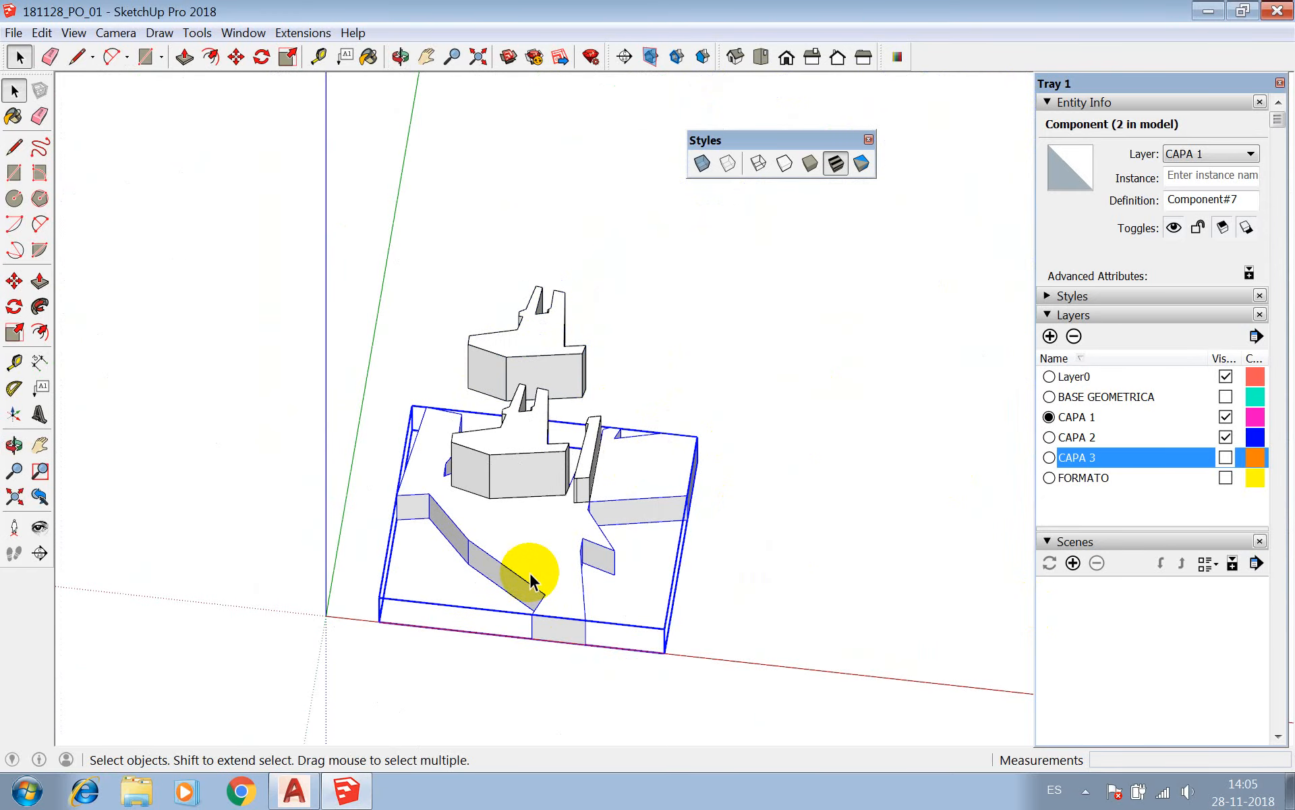
pyautogui.scroll(-3, 504, 231)
pyautogui.scroll(3, 545, 477)
pyautogui.scroll(3, 542, 484)
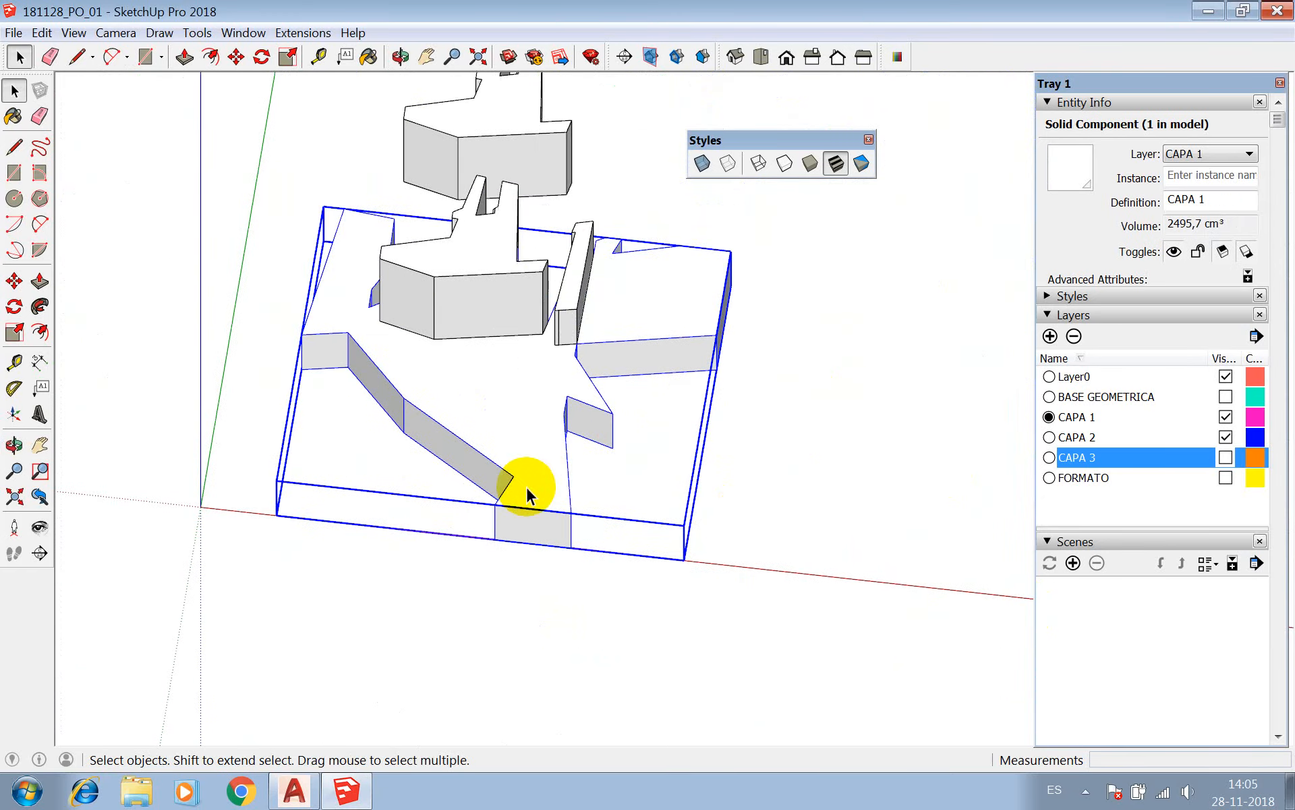
# Draw a rectangle about 3.4 by 9.7 cm on the ground in front of the CAPA 1 solid and start Push/Pull on it.
pyautogui.press('r')
pyautogui.click(320, 508)
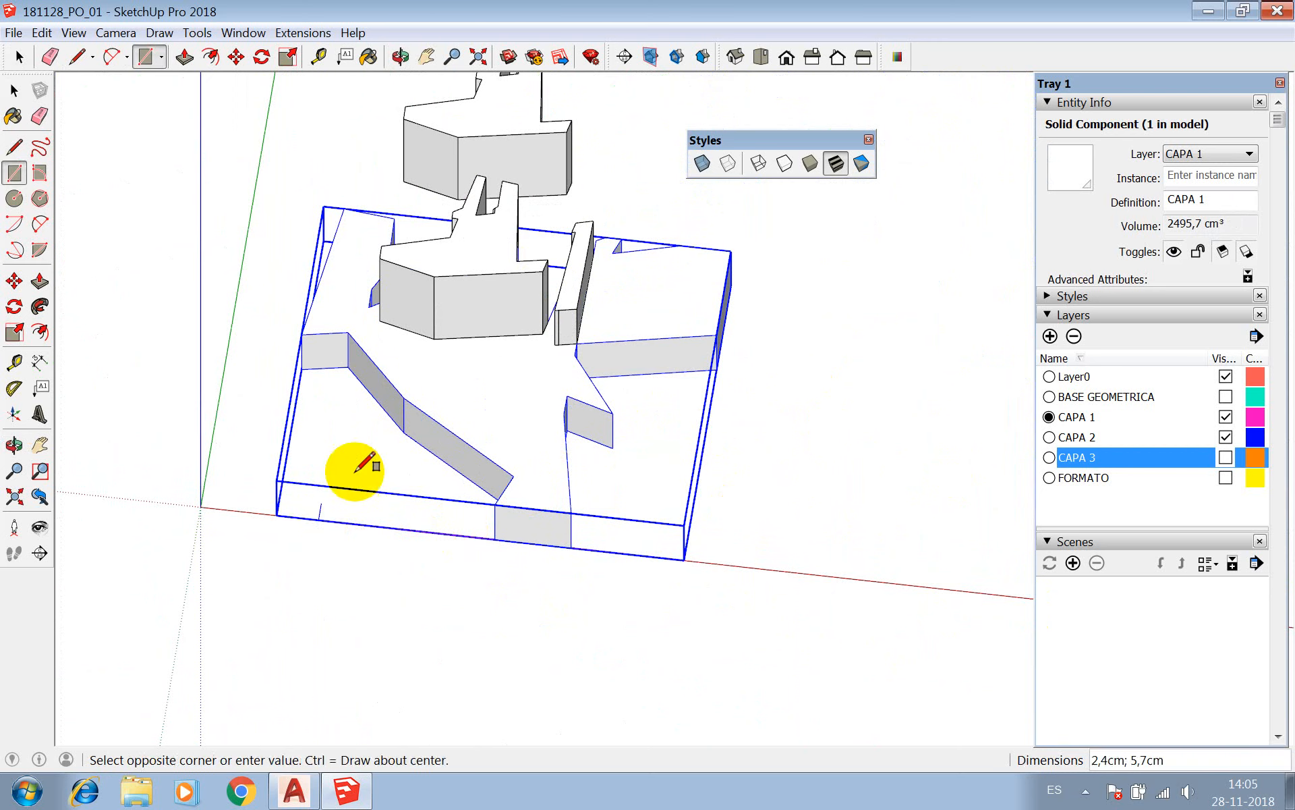
pyautogui.click(370, 435)
pyautogui.press('p')
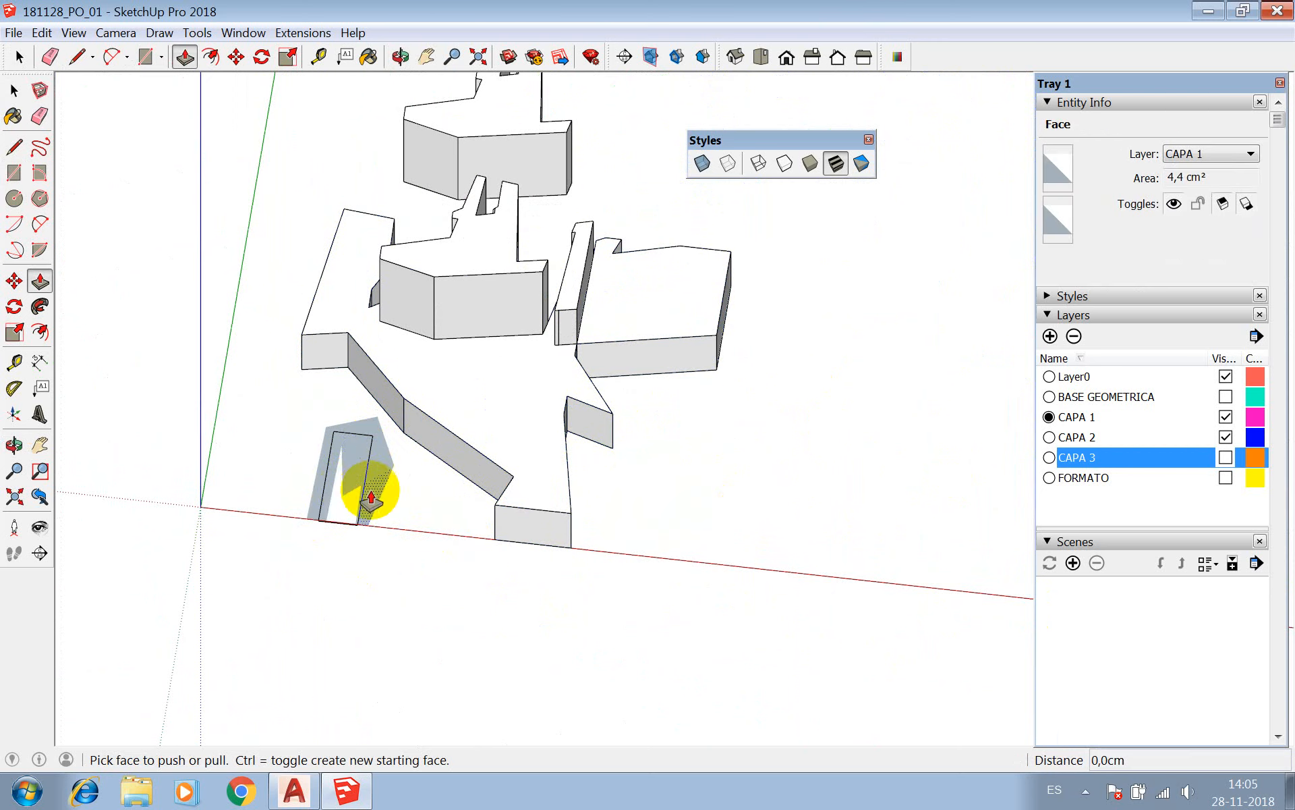
pyautogui.press('z')
pyautogui.press('p')
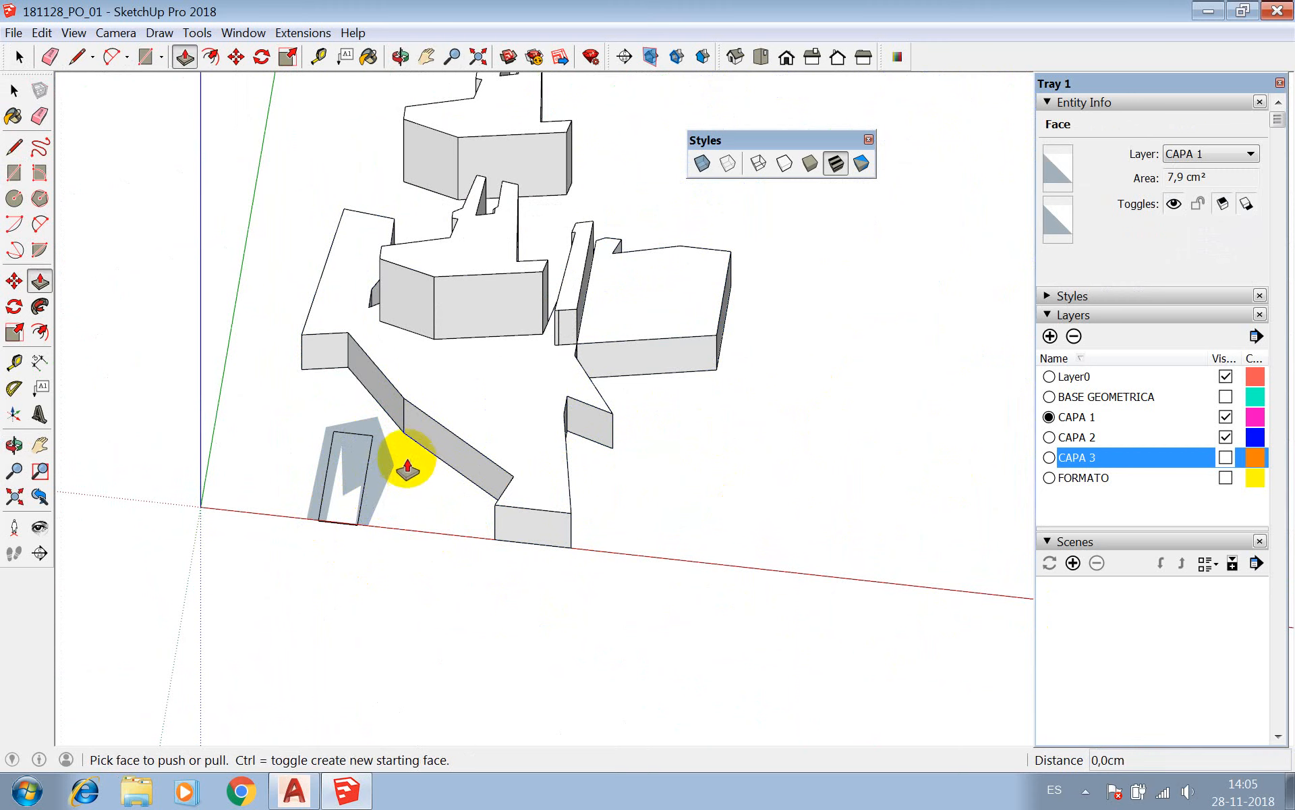
# Test-select the loose faces around the new rectangle, then all the flat geometry connected to them.
pyautogui.press('space')
pyautogui.click(378, 451)
pyautogui.doubleClick(382, 458)
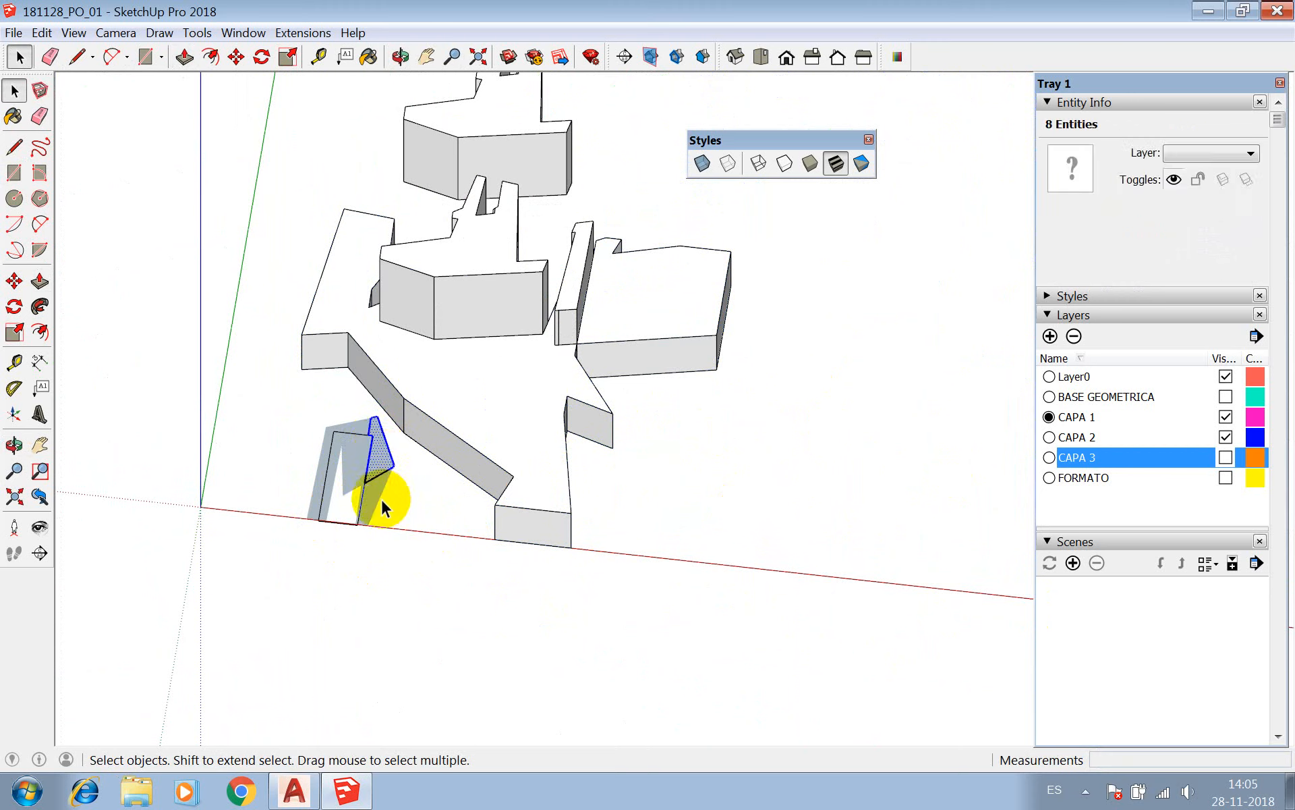
pyautogui.click(382, 445)
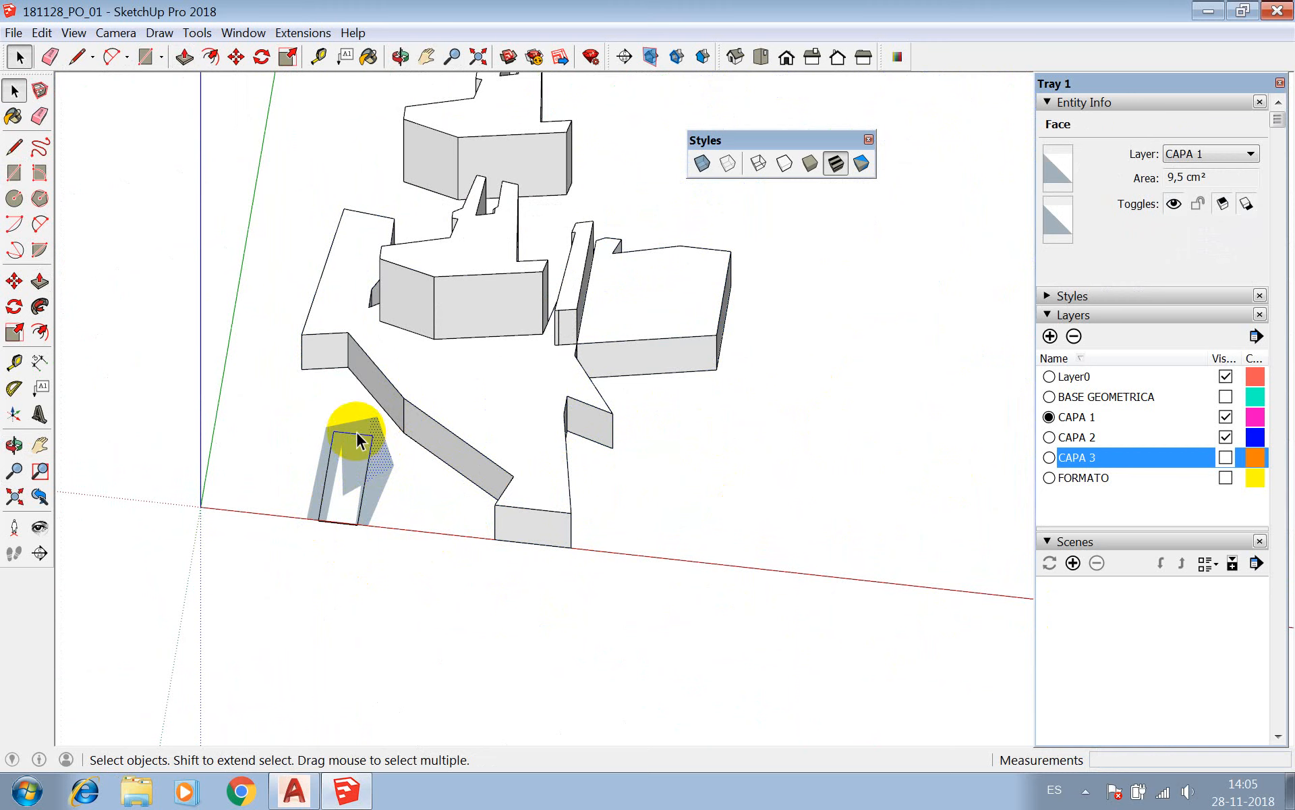
pyautogui.tripleClick(357, 430)
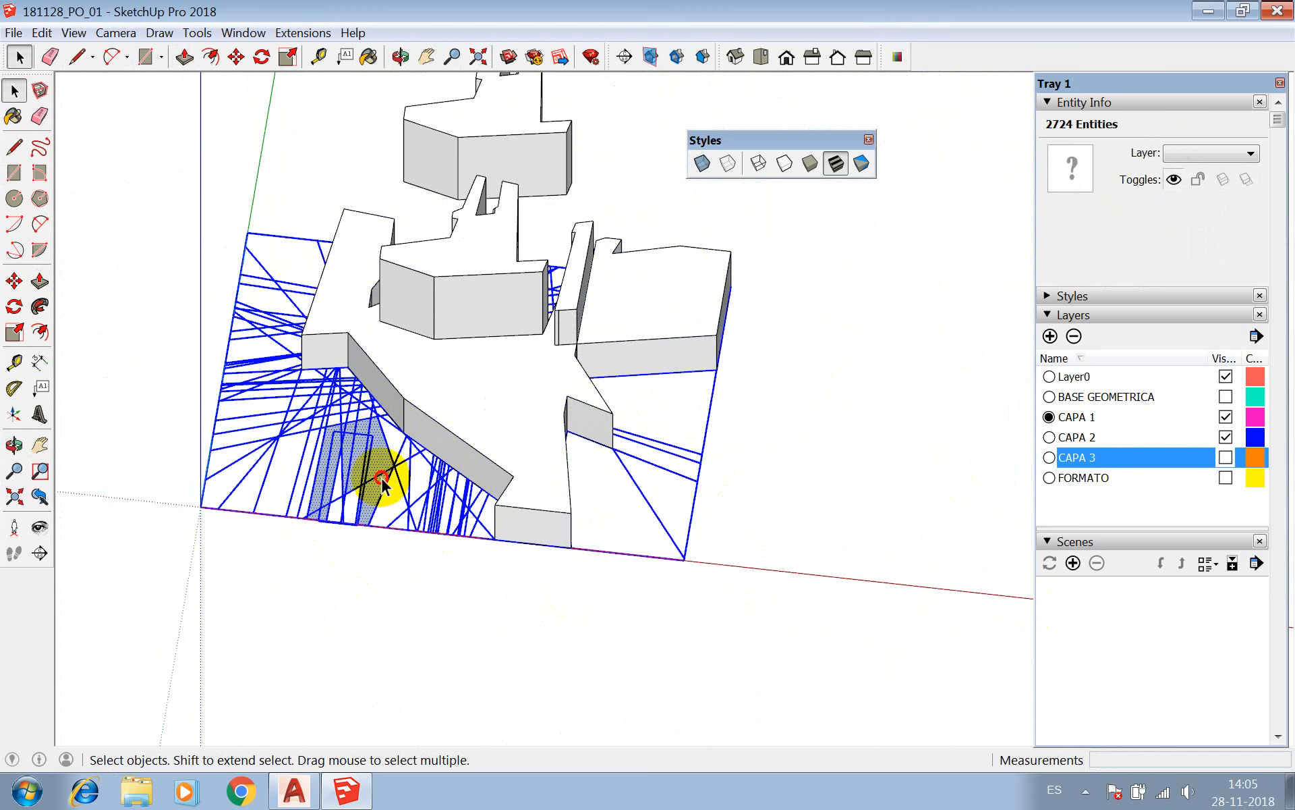
pyautogui.doubleClick(357, 425)
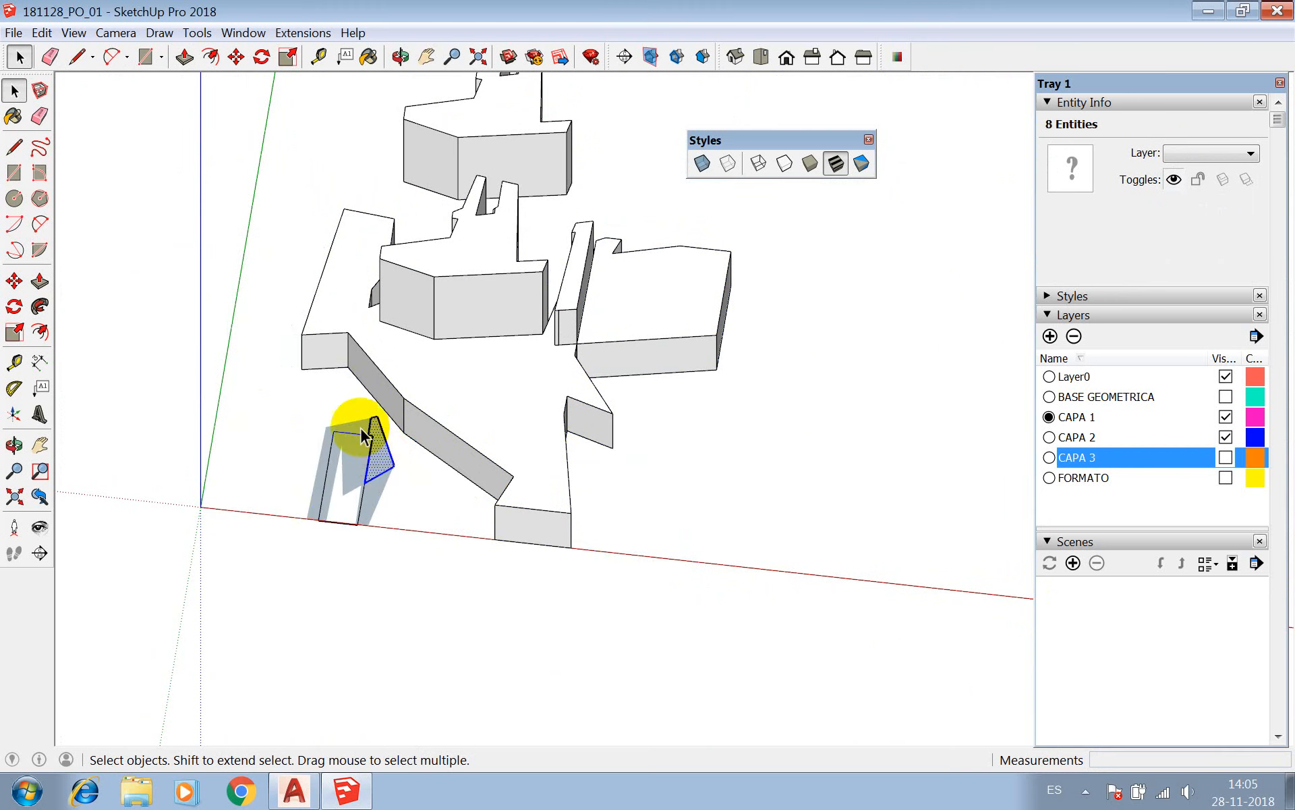
pyautogui.tripleClick(358, 425)
pyautogui.tripleClick(375, 464)
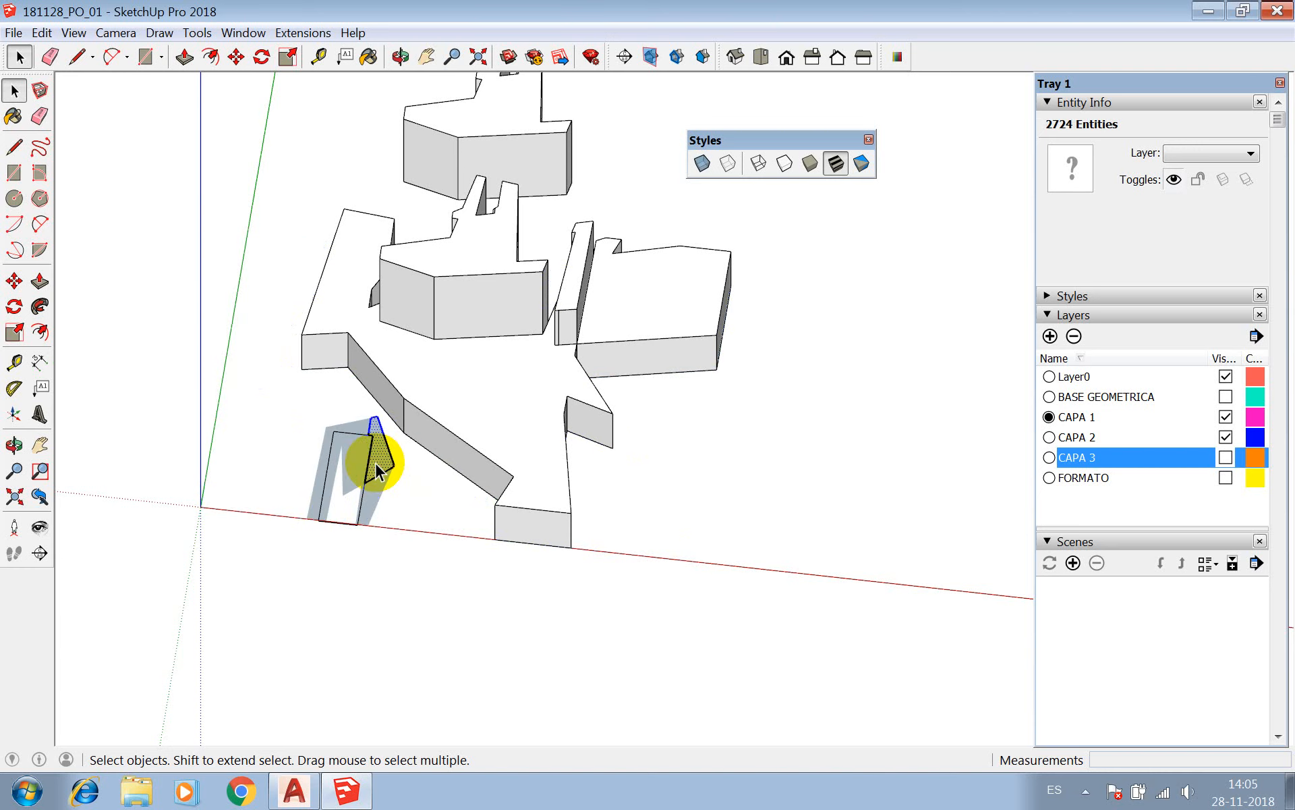
pyautogui.doubleClick(359, 427)
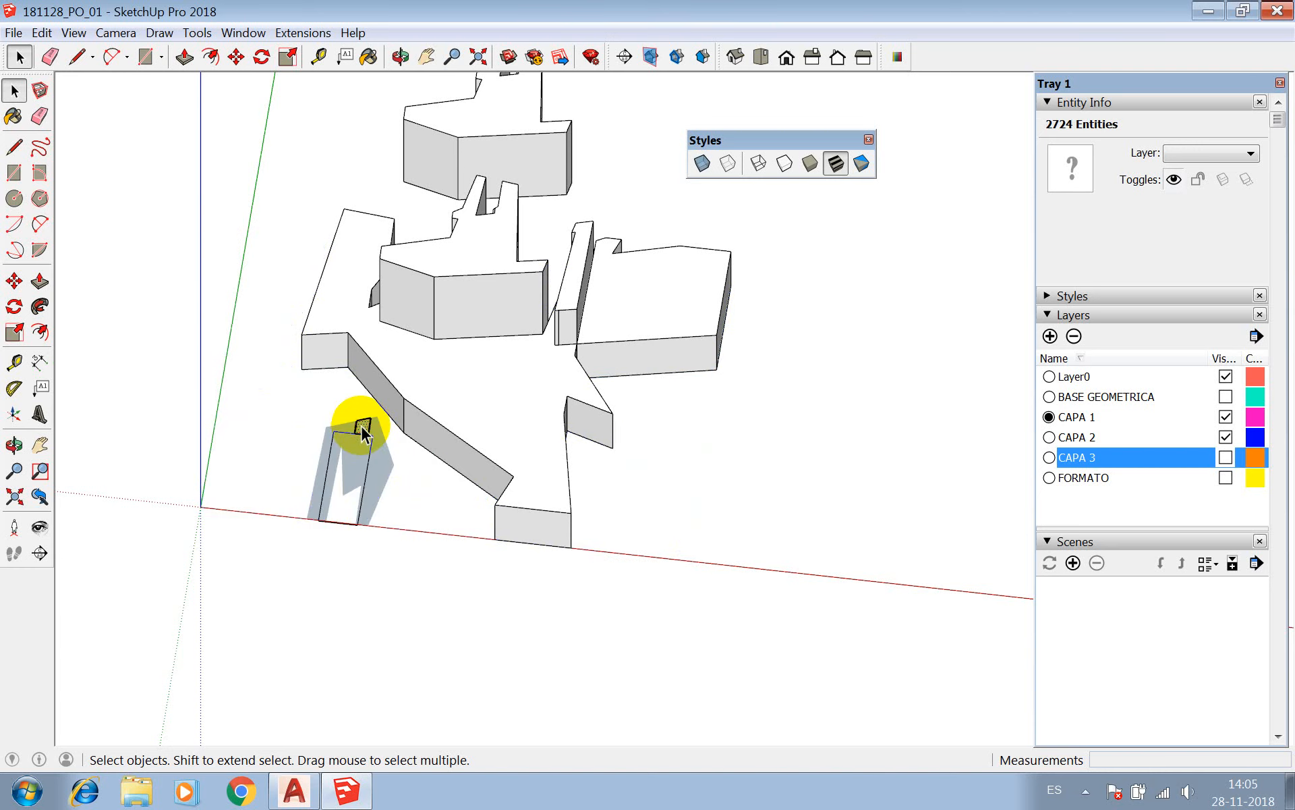
pyautogui.press('Delete')
pyautogui.doubleClick(374, 451)
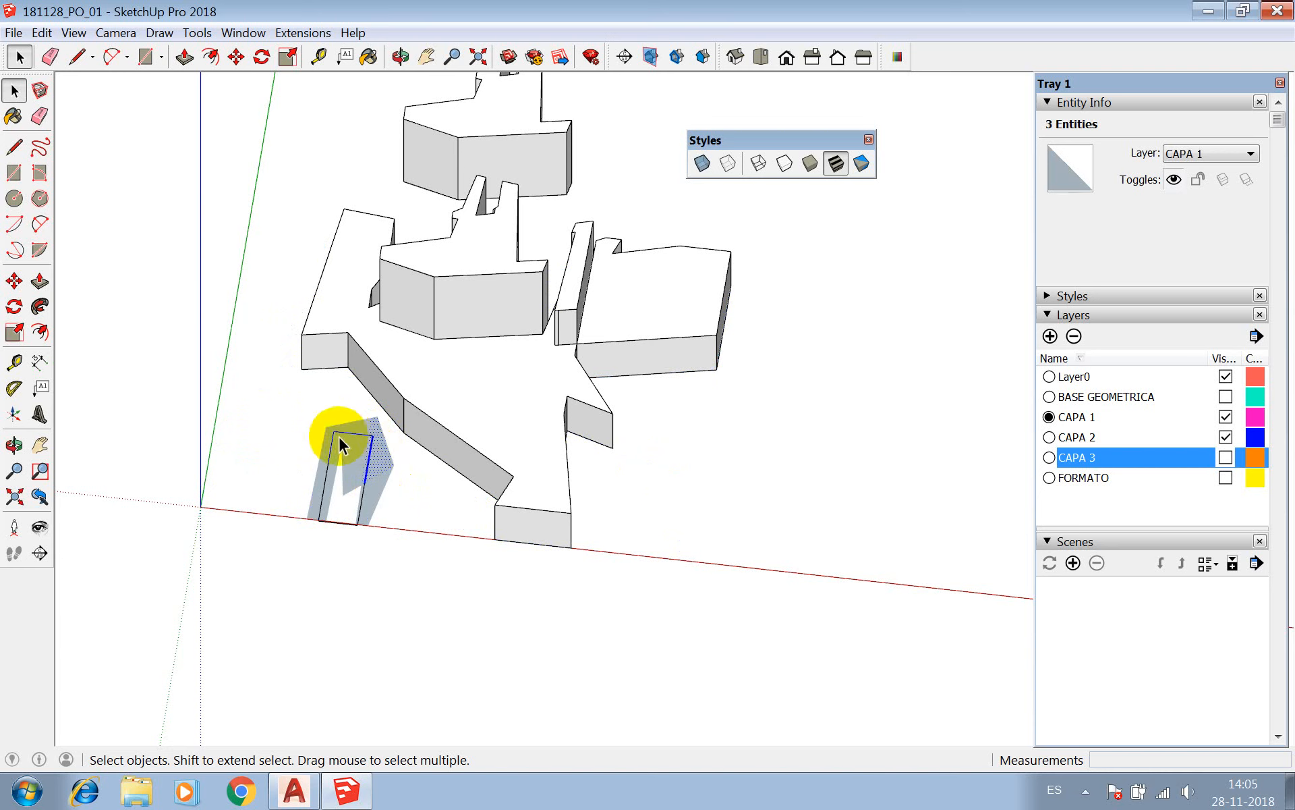
pyautogui.tripleClick(379, 483)
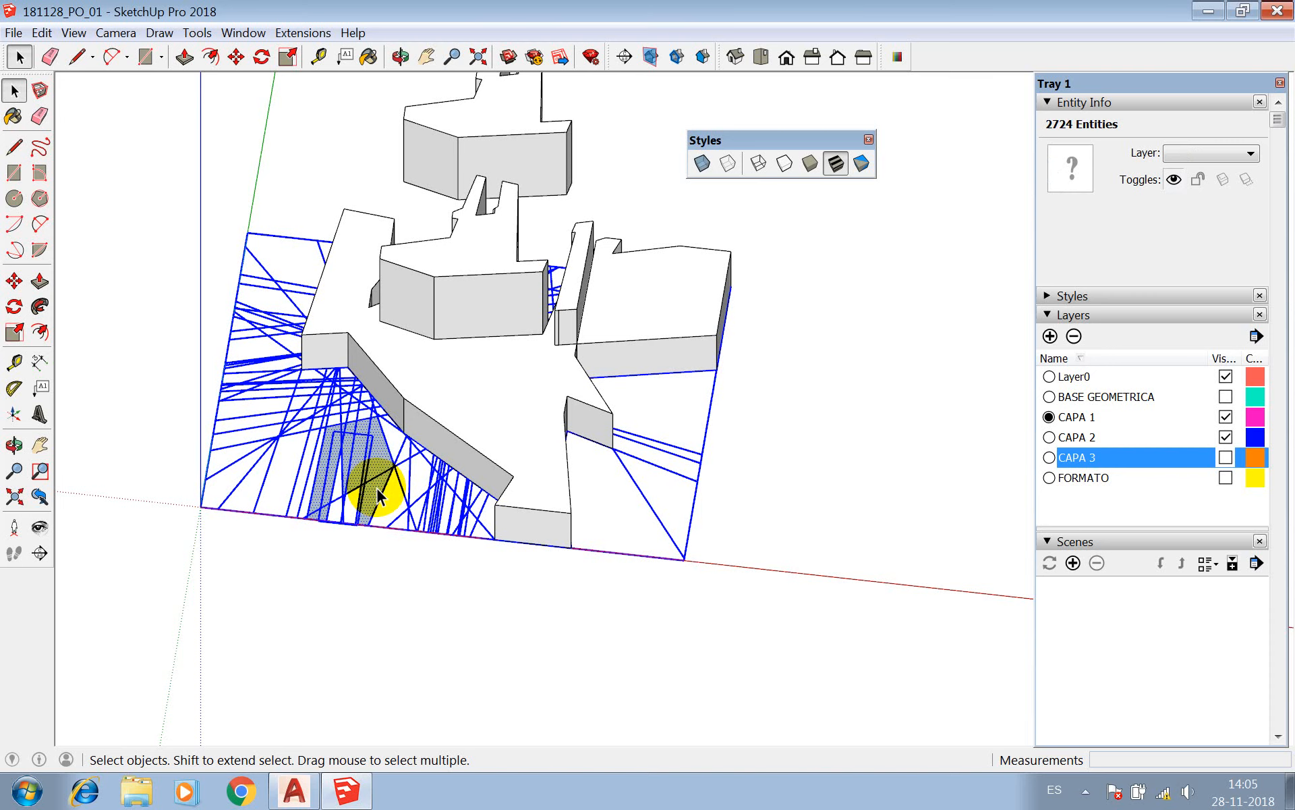
# Clear the selection and examine the CAPA 1 solid and its available component operations from near and far.
pyautogui.scroll(-2, 289, 509)
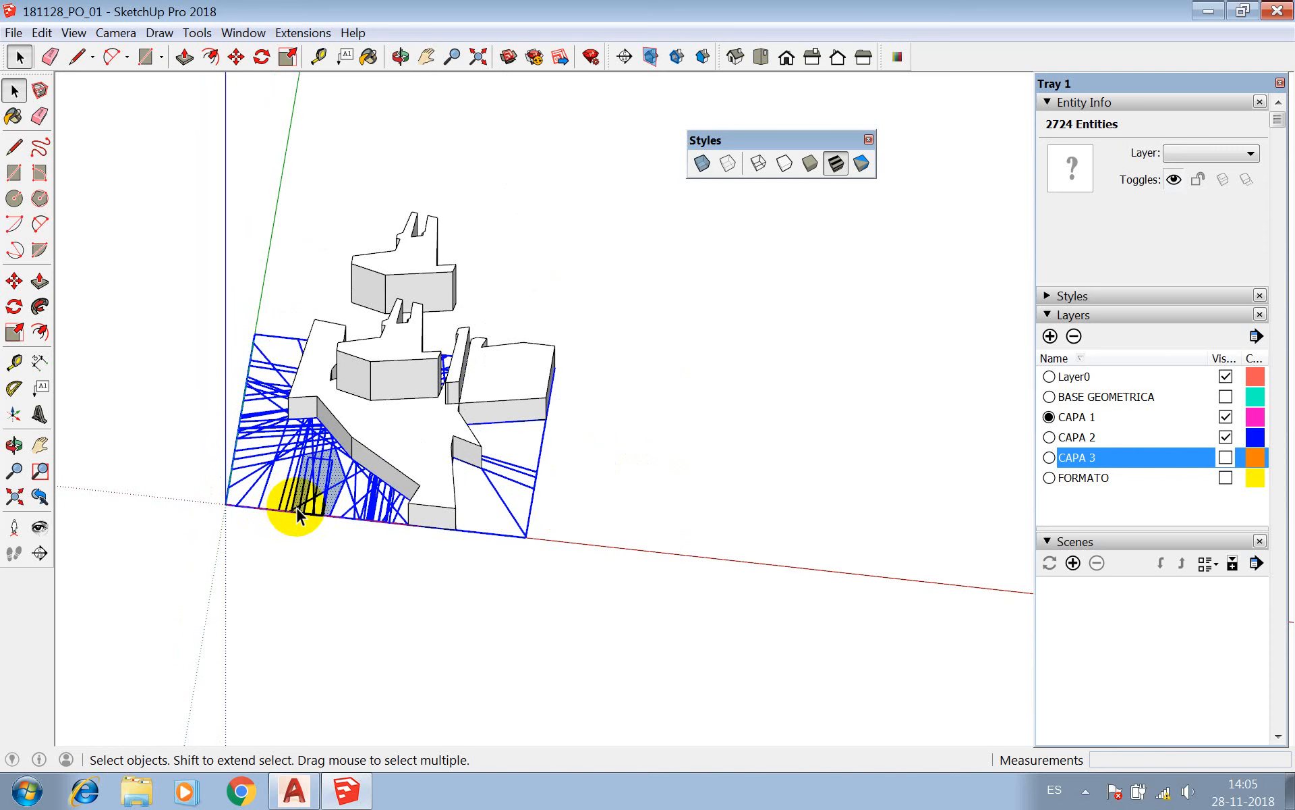
pyautogui.scroll(-3, 385, 418)
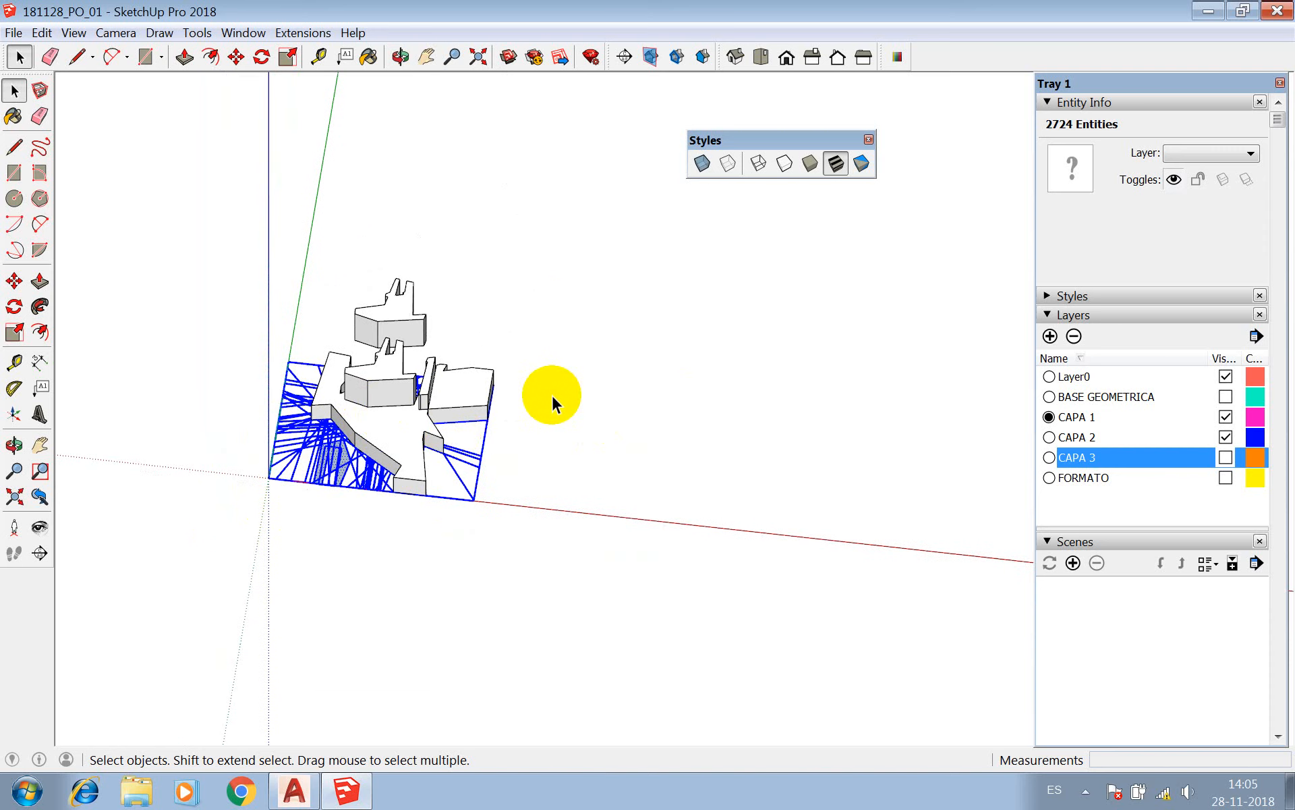
pyautogui.scroll(-2, 507, 381)
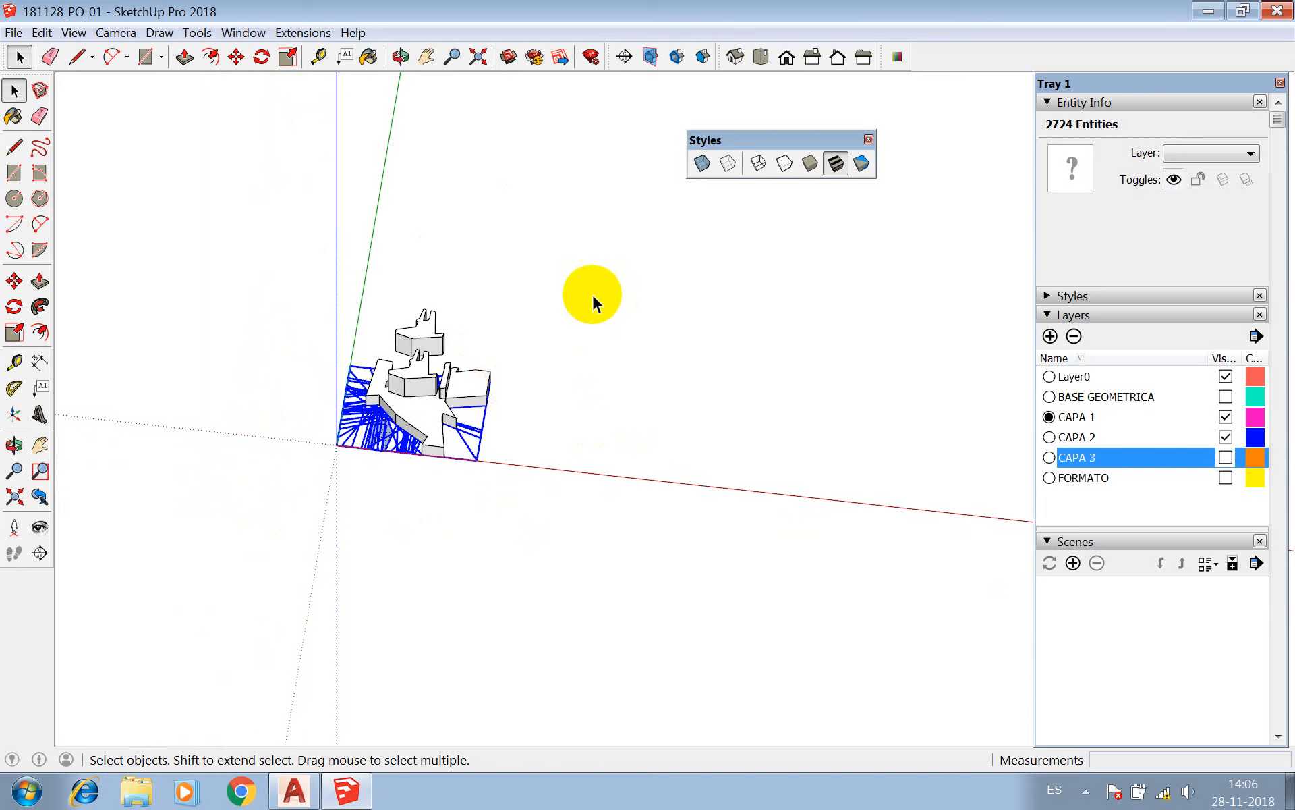
pyautogui.moveTo(571, 272); pyautogui.dragTo(892, 538)
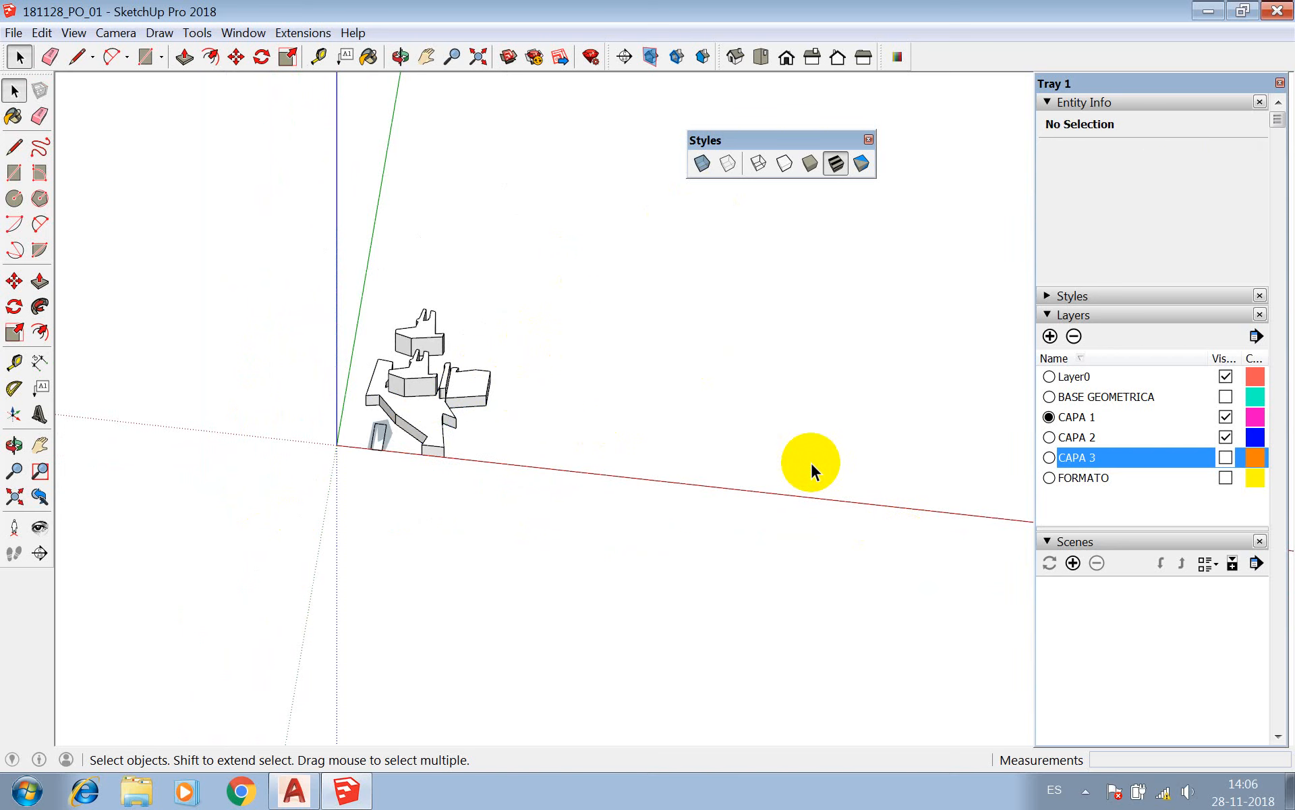
pyautogui.click(405, 405)
pyautogui.rightClick(398, 413)
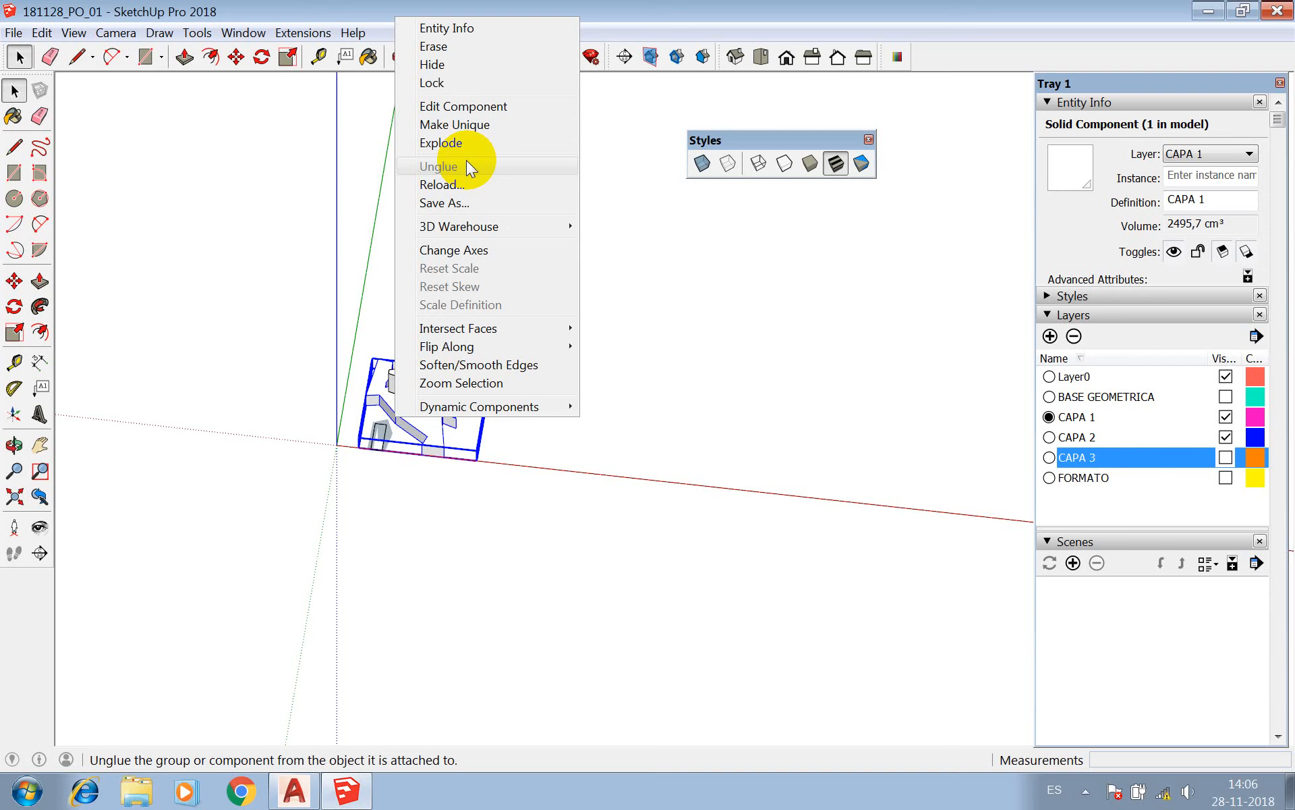
pyautogui.click(596, 292)
pyautogui.scroll(8, 414, 423)
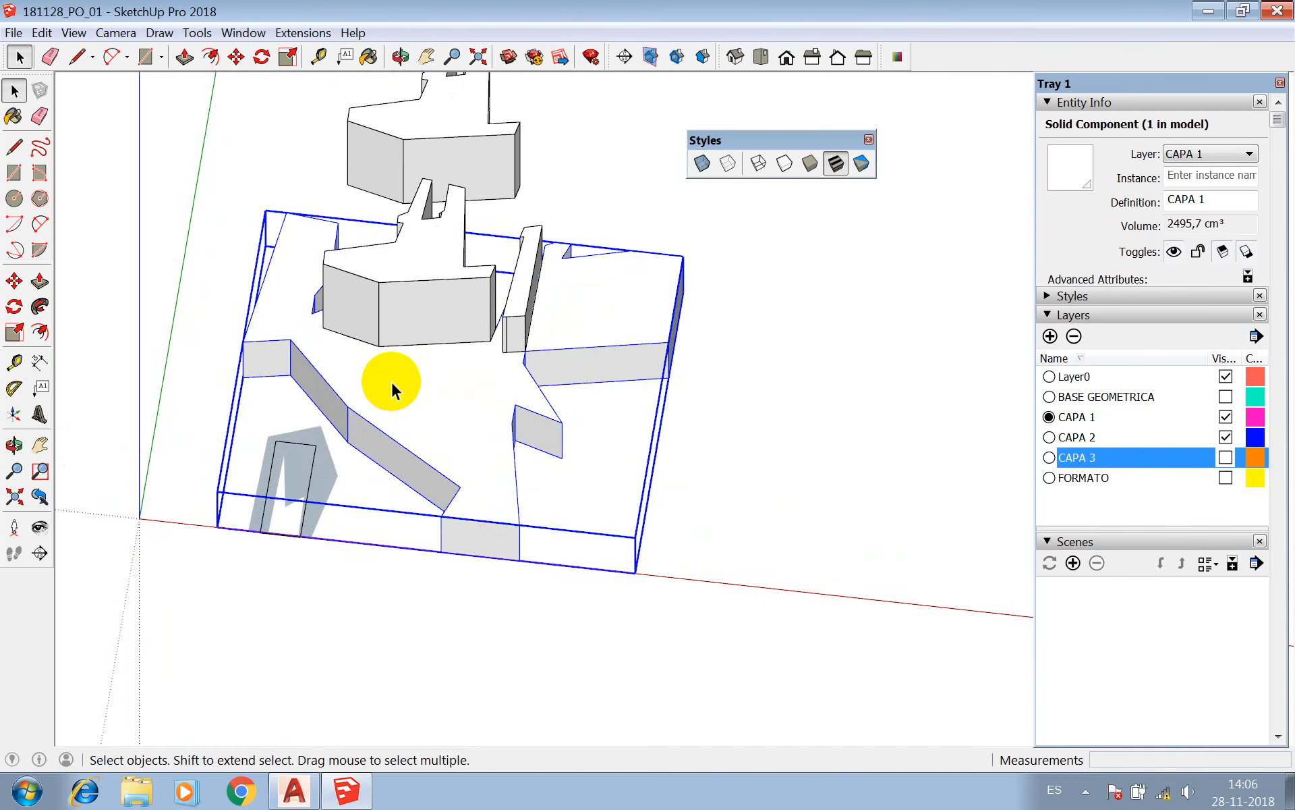
pyautogui.scroll(-5, 388, 358)
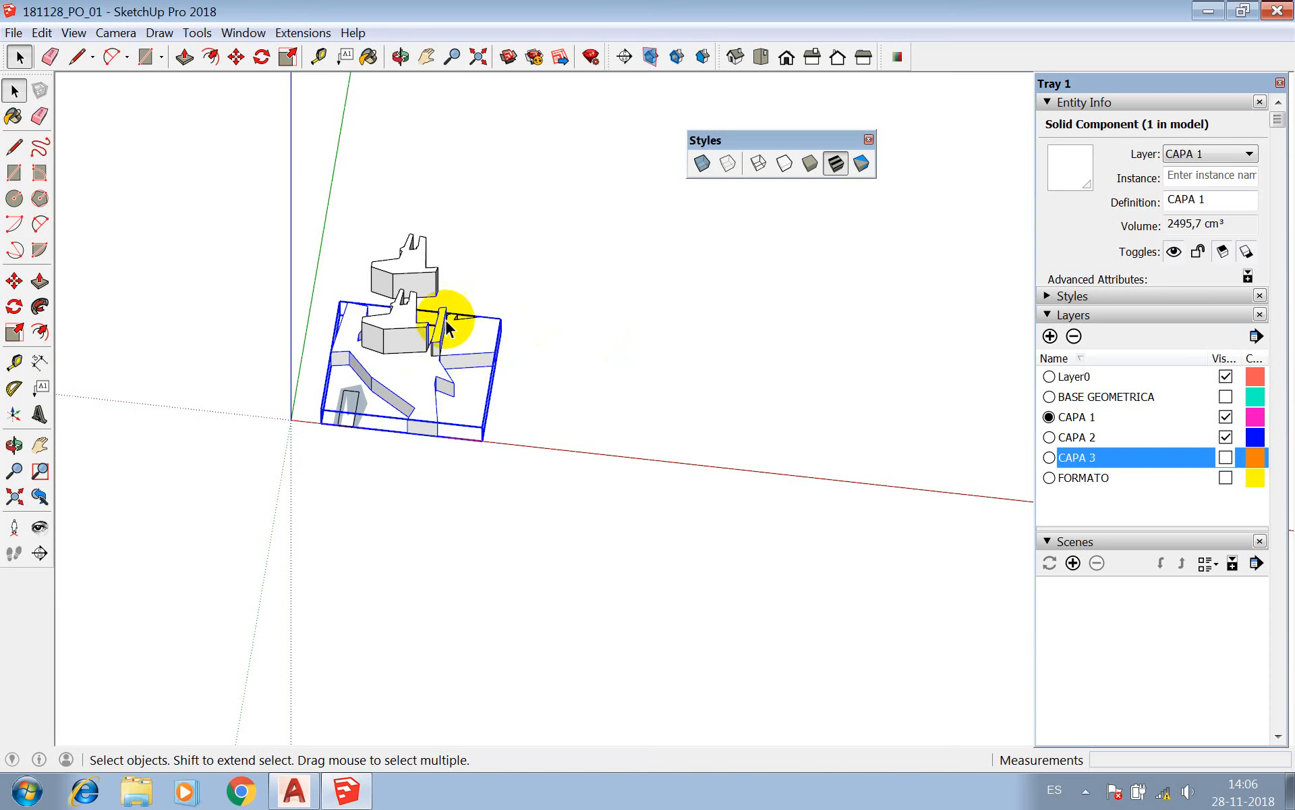
pyautogui.scroll(3, 439, 334)
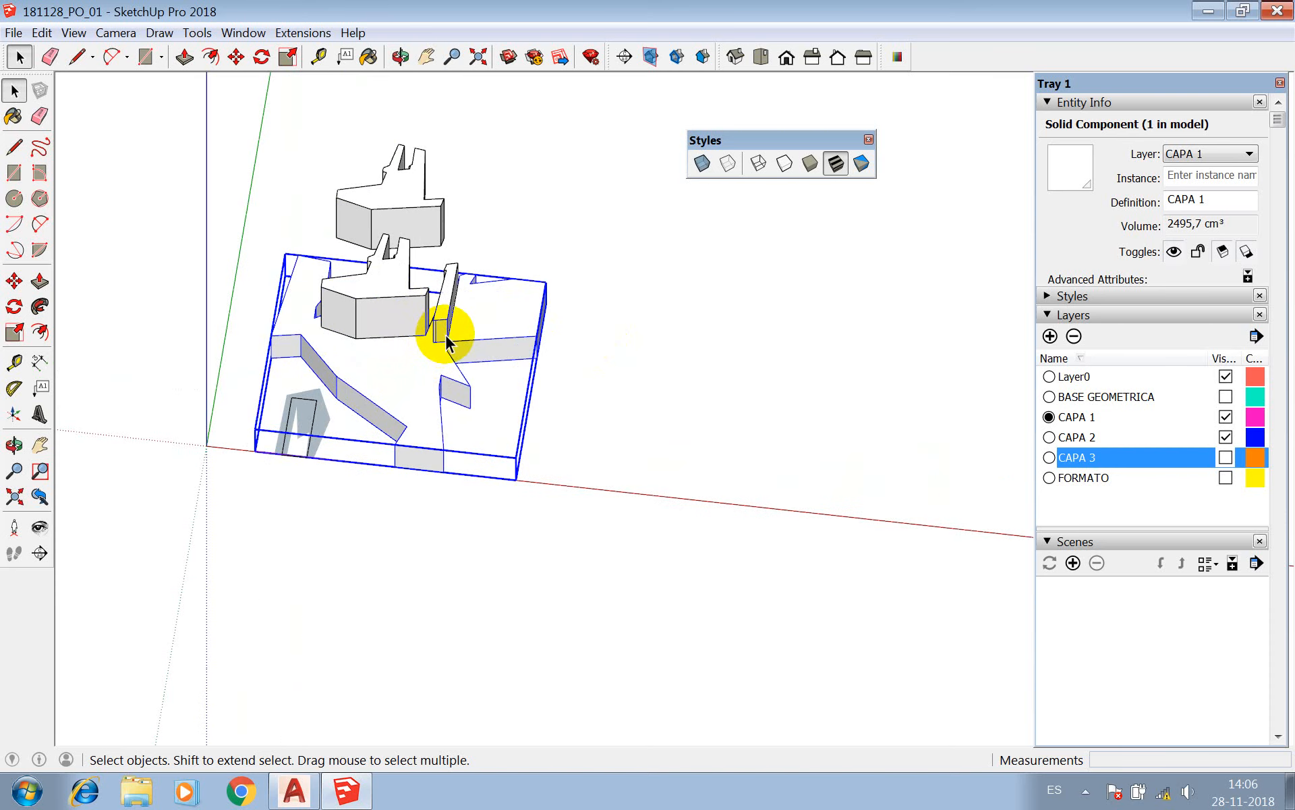
pyautogui.scroll(2, 413, 395)
pyautogui.scroll(-3, 414, 393)
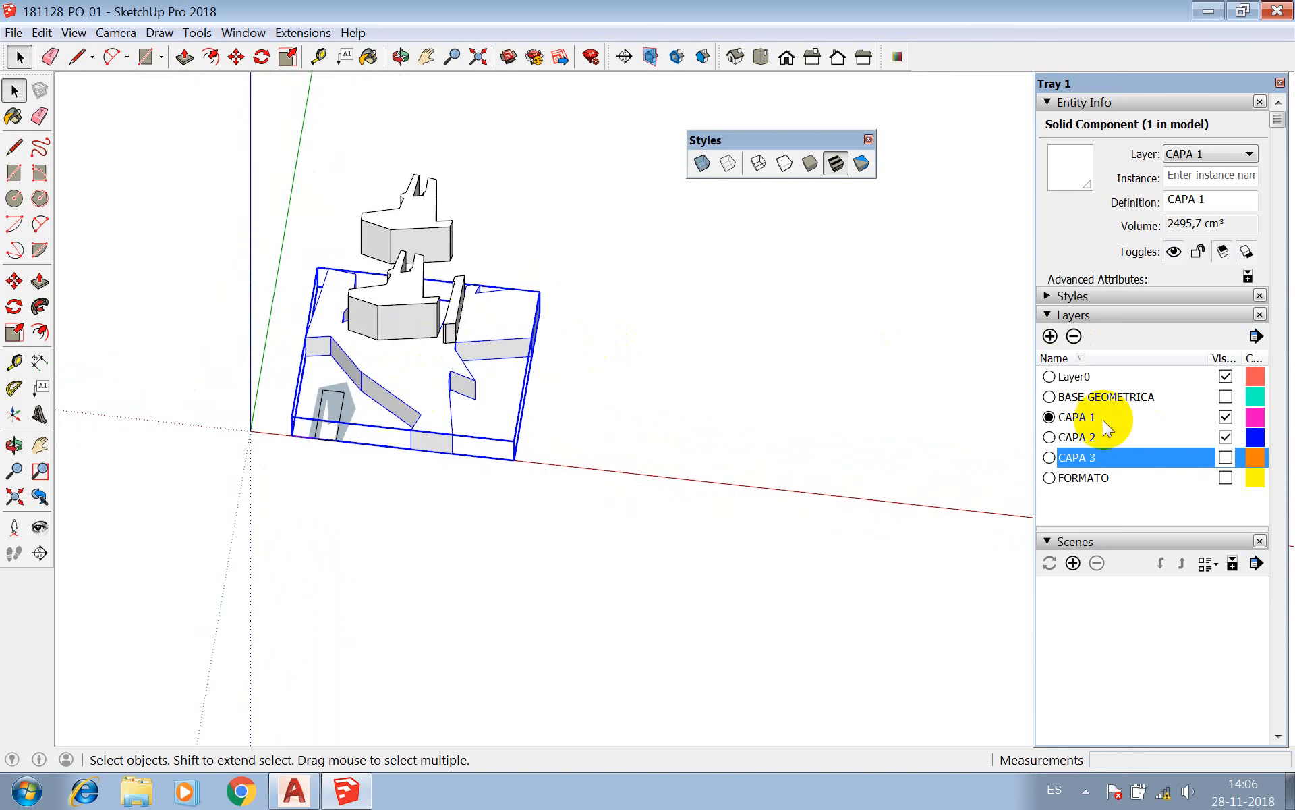
# Make BASE GEOMETRICA the current visible layer and assign all the connected flat base geometry to it.
pyautogui.click(1049, 397)
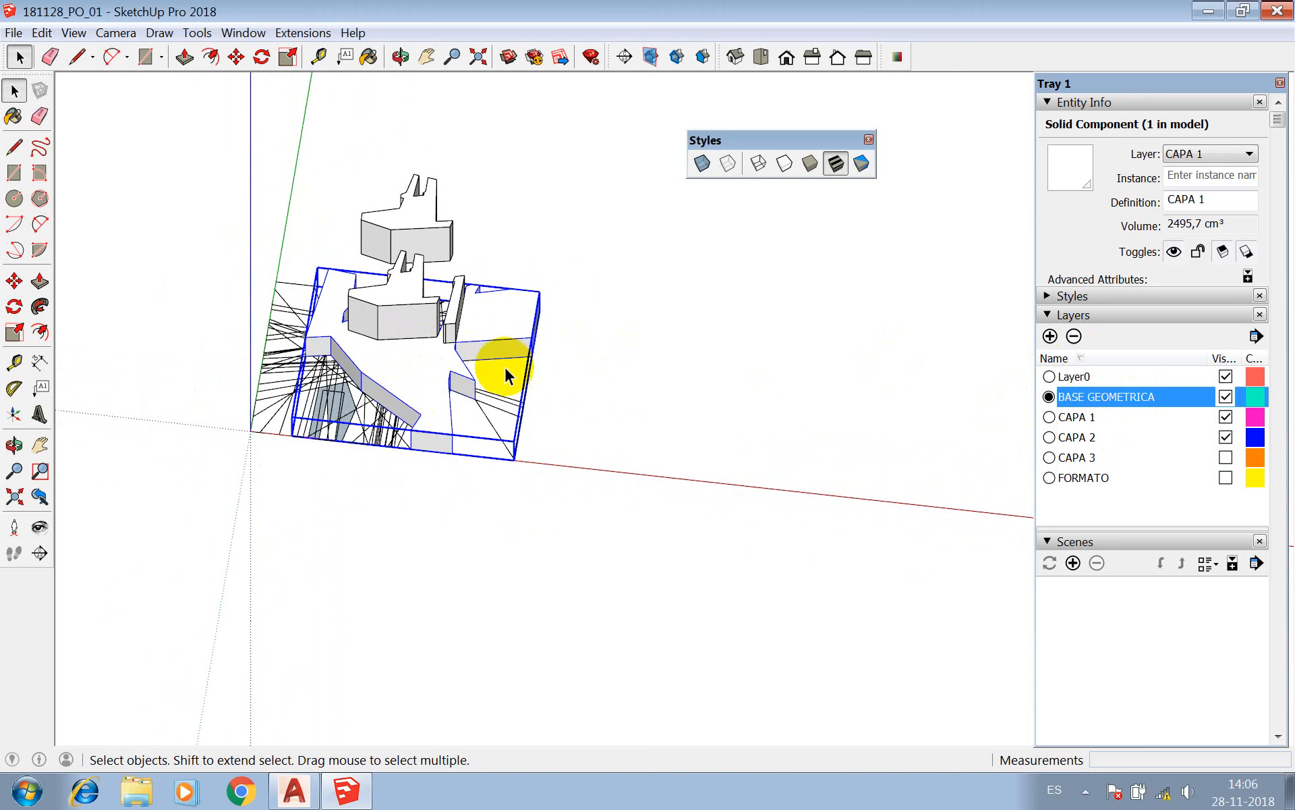
pyautogui.tripleClick(341, 390)
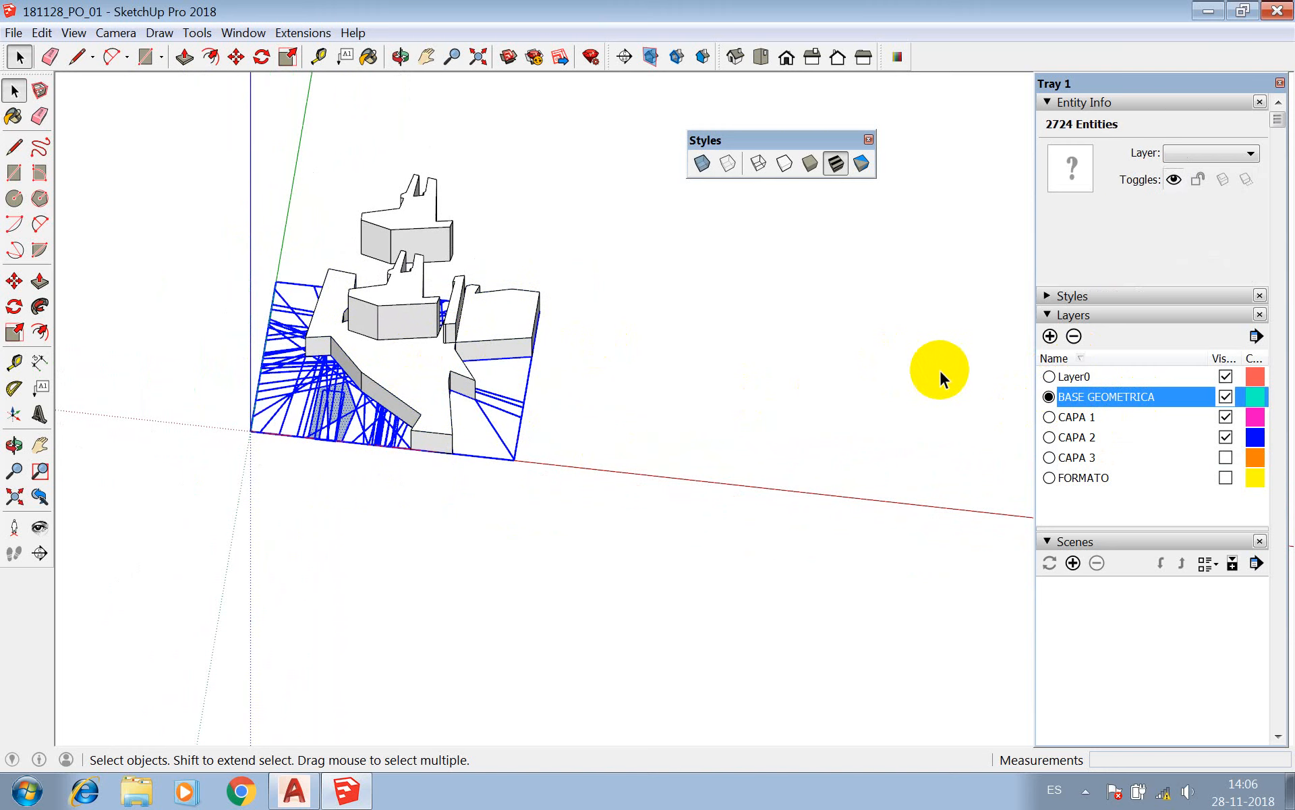
pyautogui.click(1252, 153)
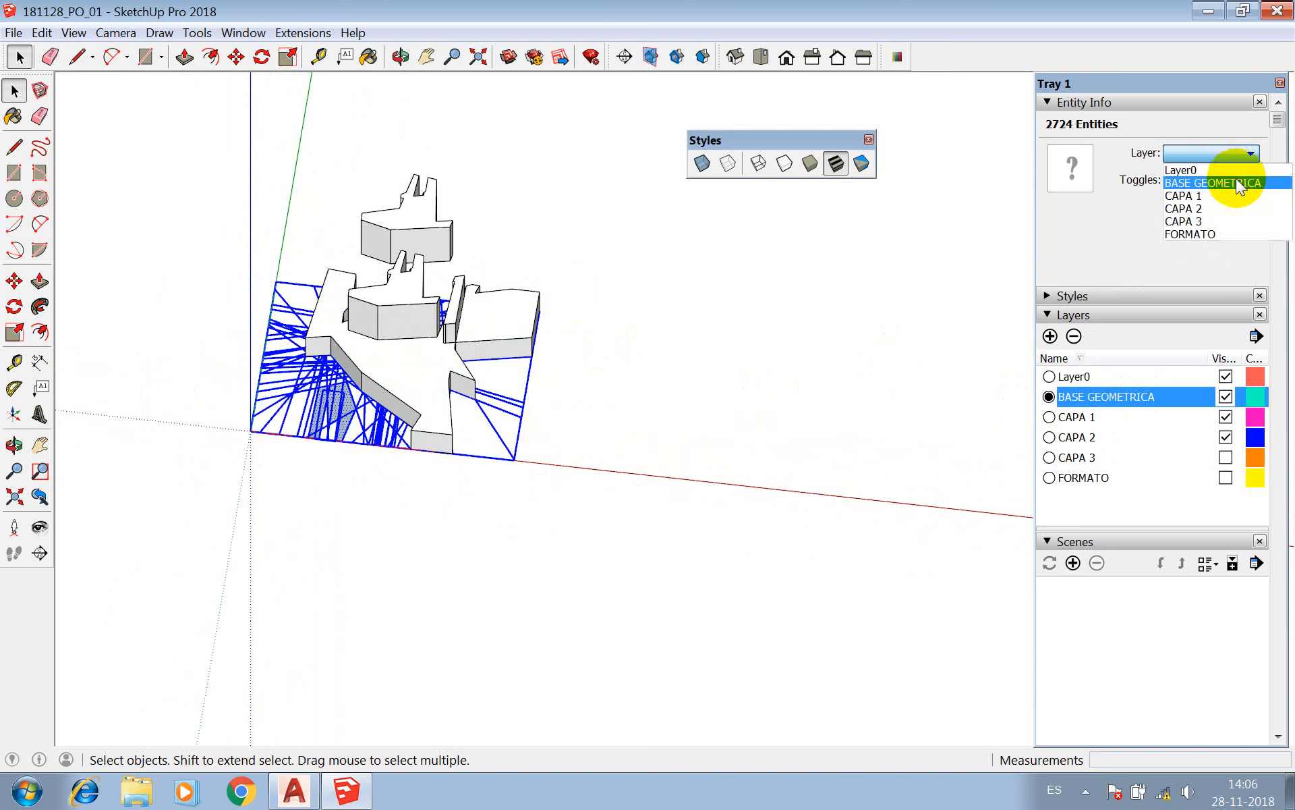
pyautogui.click(1236, 182)
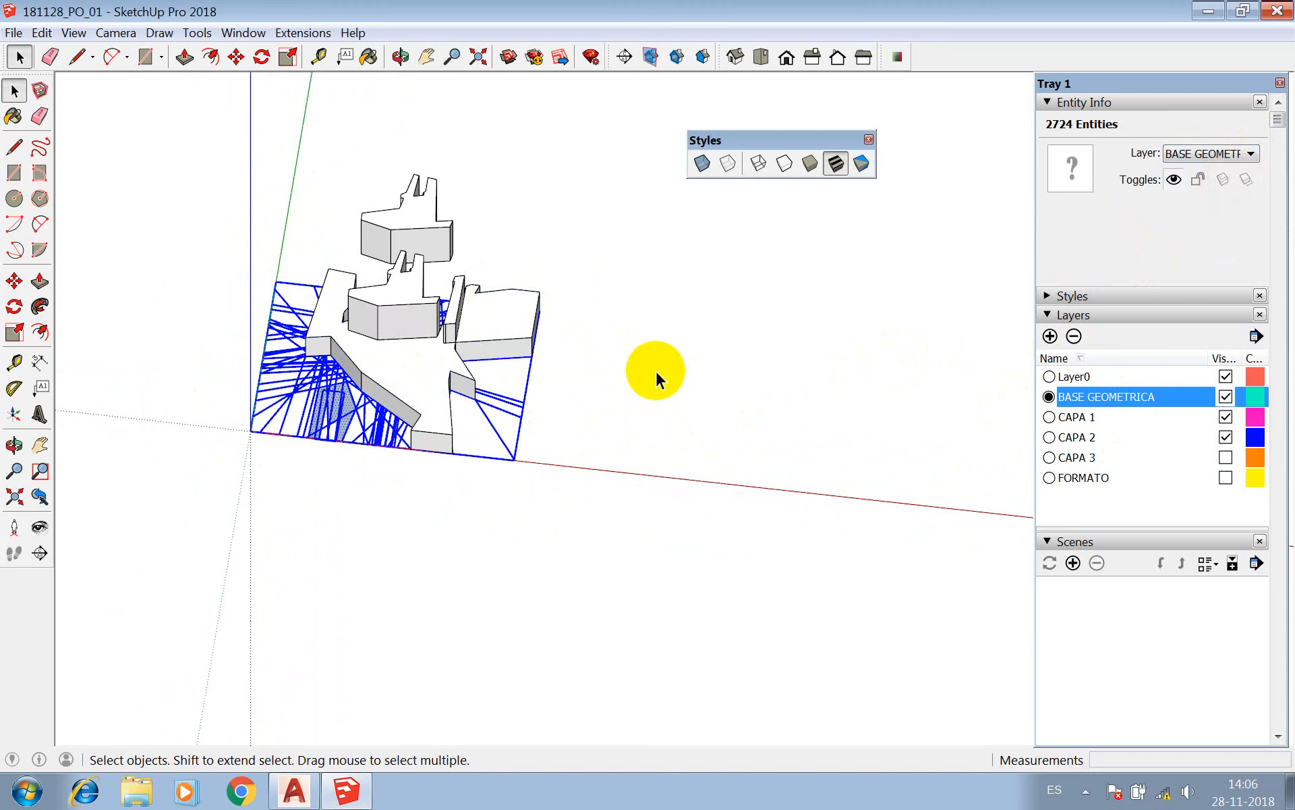
# Delete the BASE GEOMETRICA layer together with its contents.
pyautogui.tripleClick(334, 398)
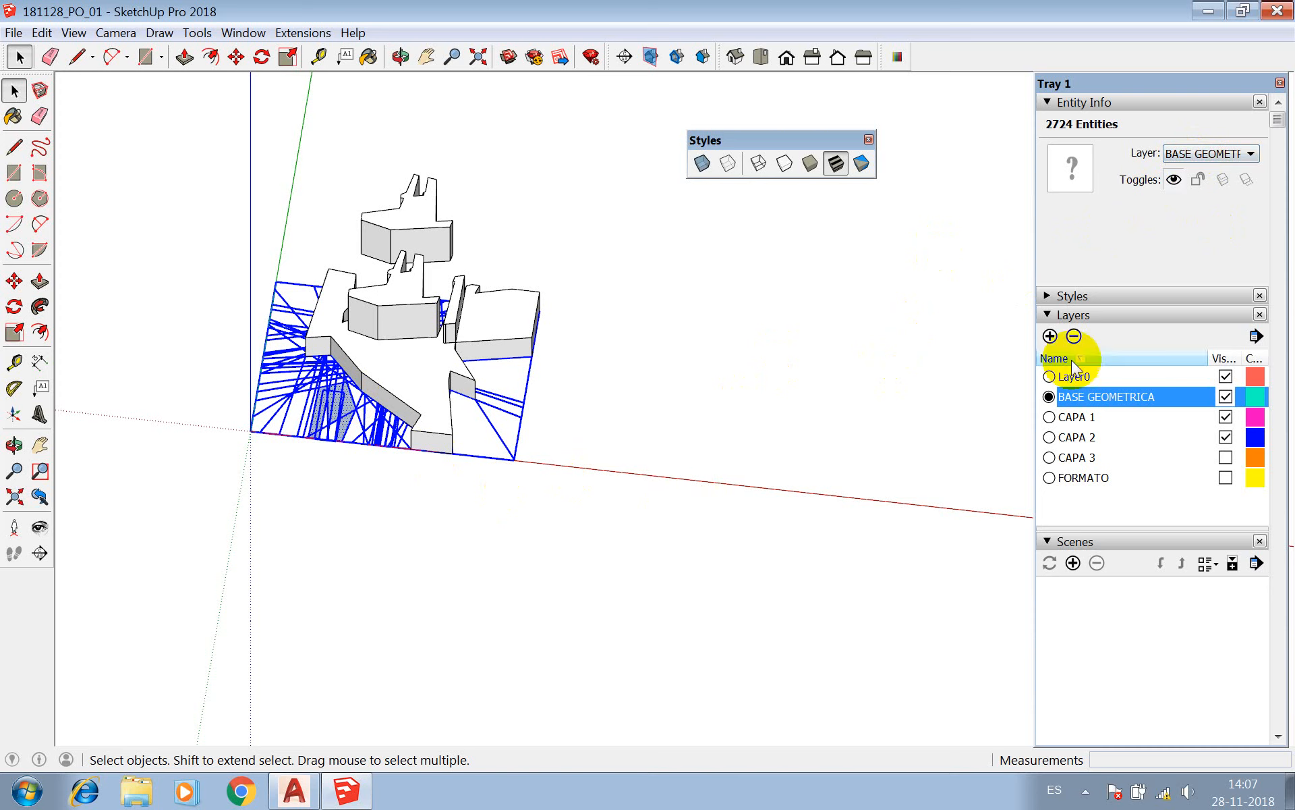
pyautogui.click(1074, 336)
pyautogui.click(1025, 465)
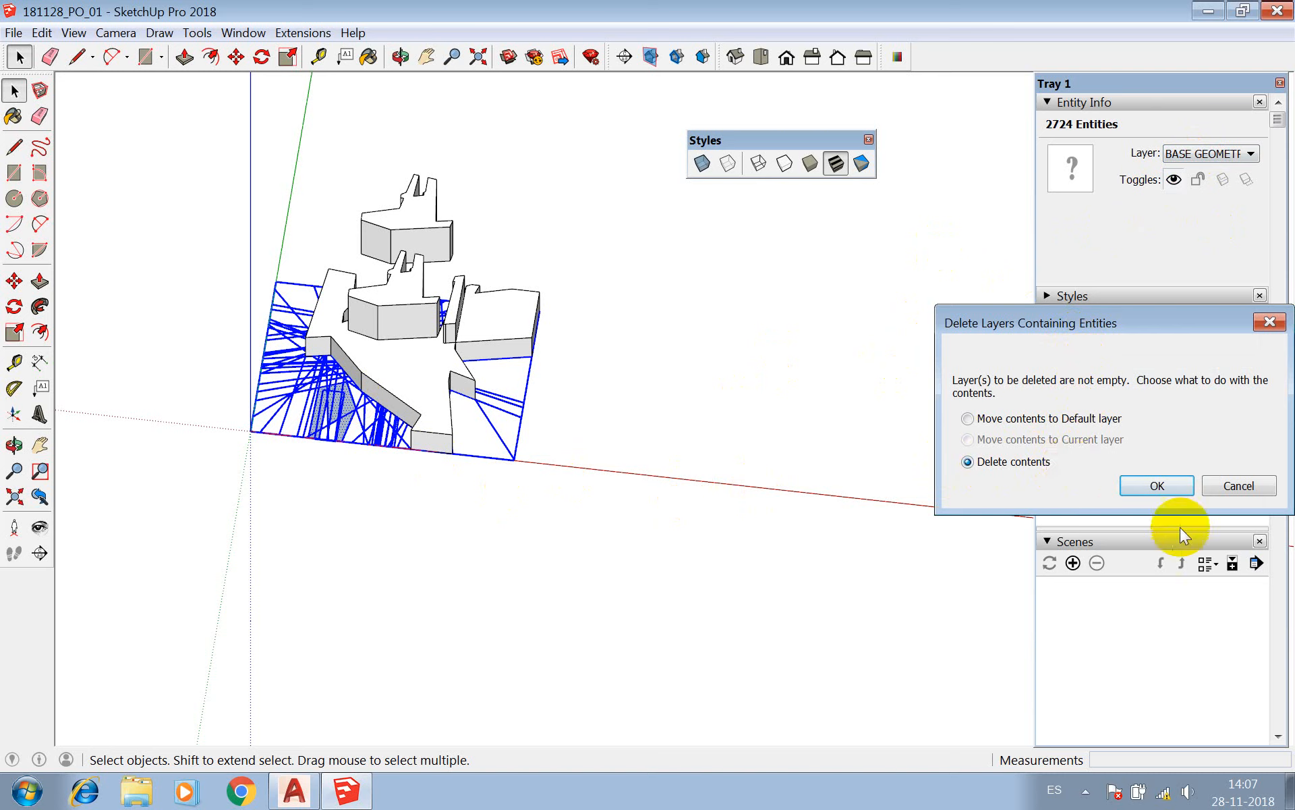
pyautogui.click(1160, 486)
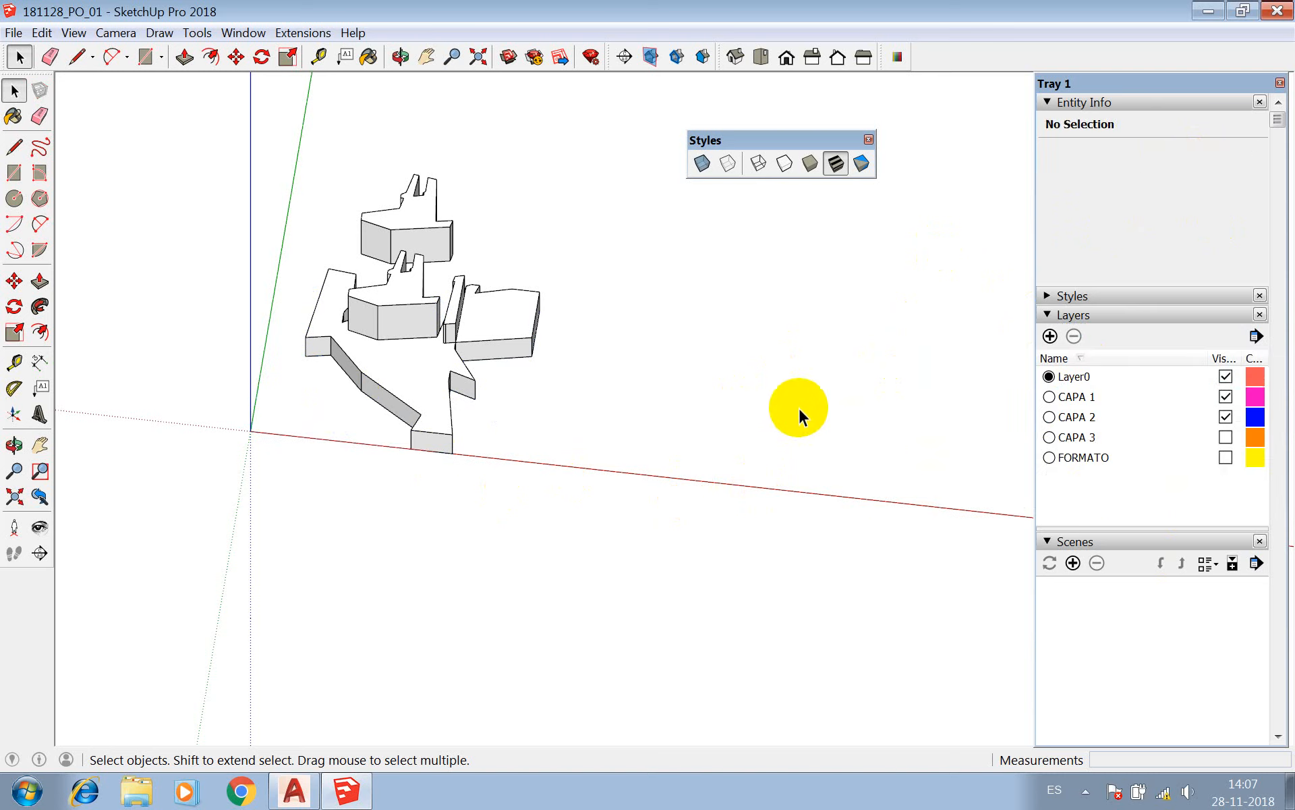
# Make CAPA 1 the current layer, then explode the CAPA 1 base component and recreate it as a component with the default settings.
pyautogui.click(390, 393)
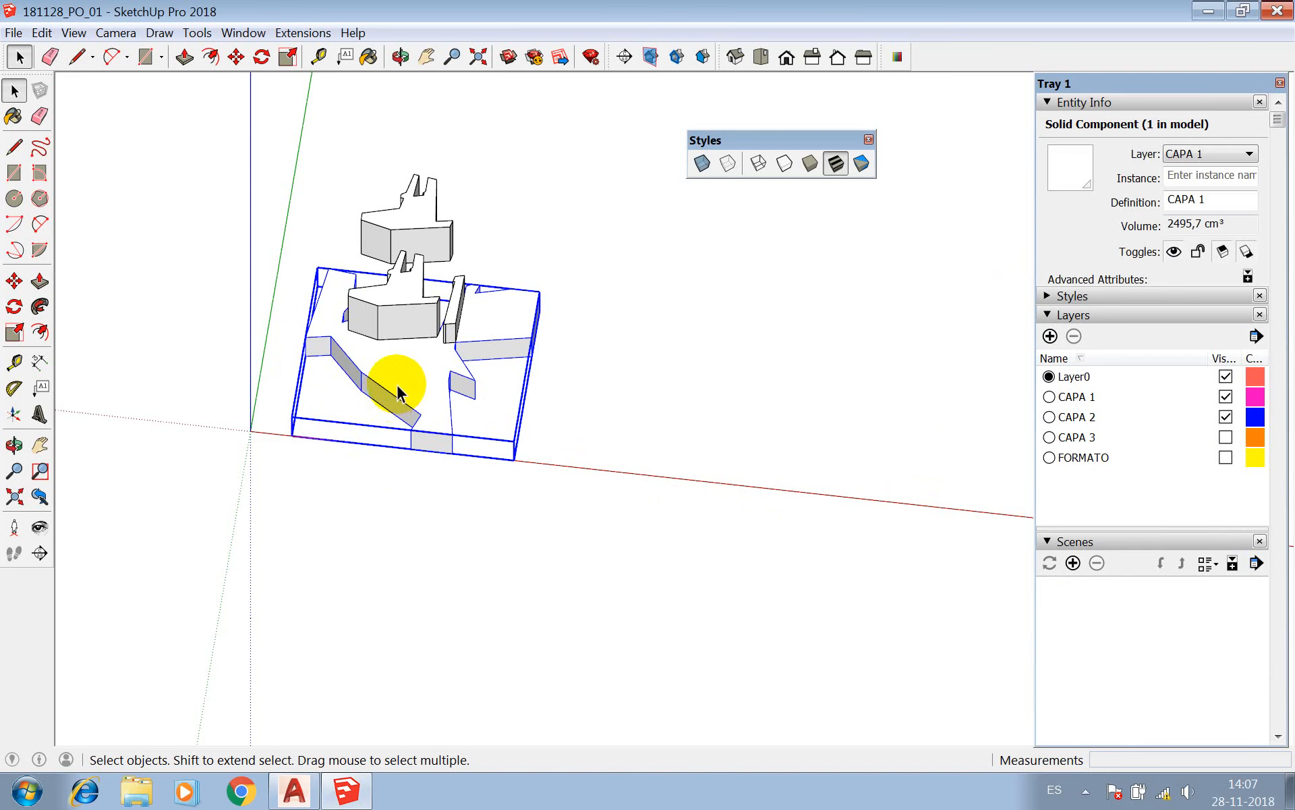
pyautogui.click(1049, 397)
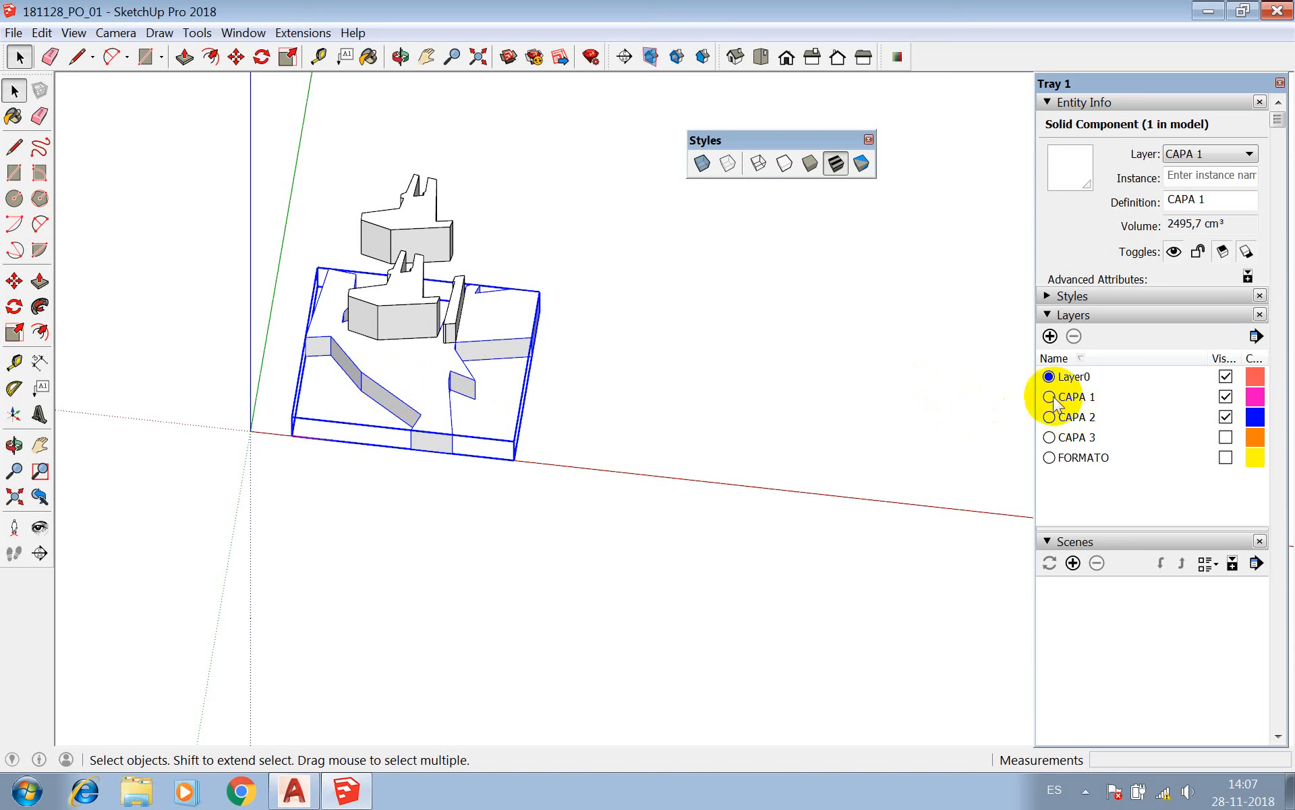
pyautogui.rightClick(441, 369)
pyautogui.click(487, 499)
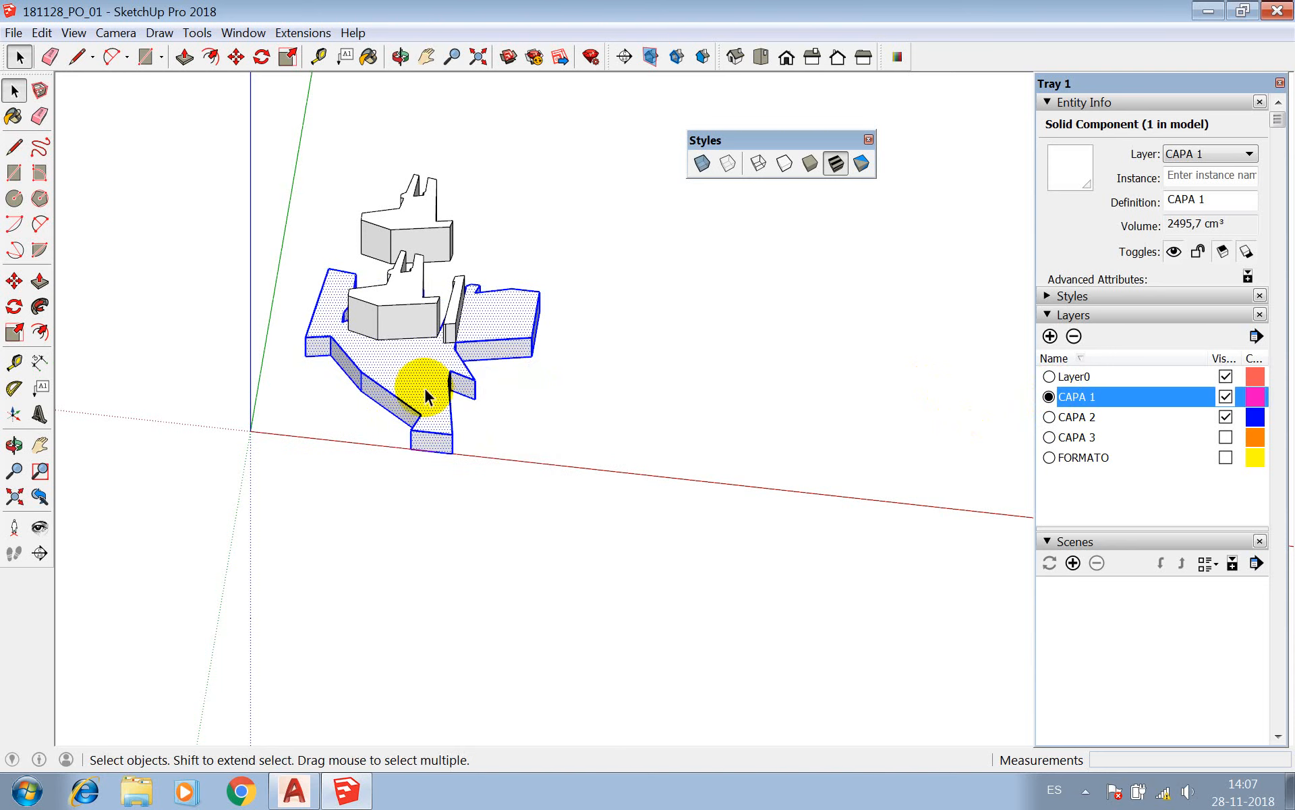
pyautogui.rightClick(425, 386)
pyautogui.click(483, 512)
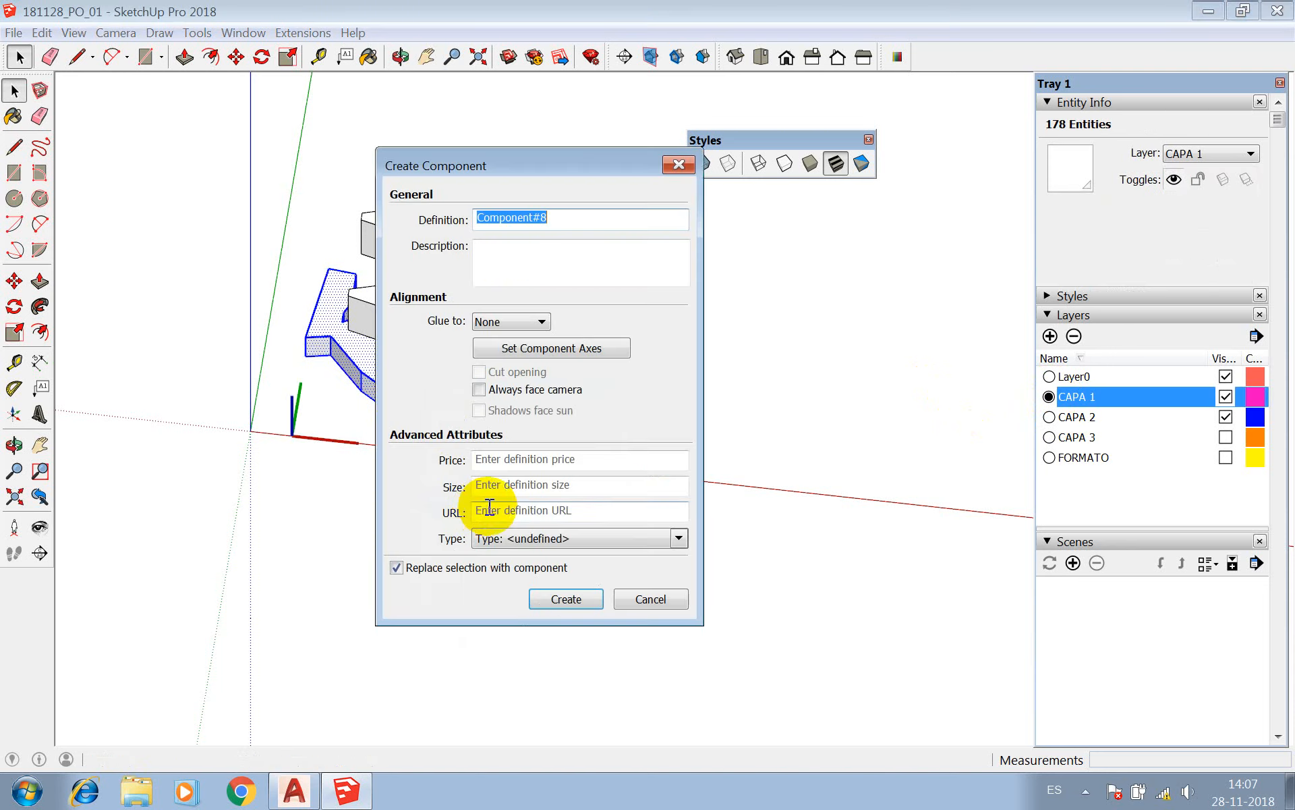
pyautogui.click(564, 599)
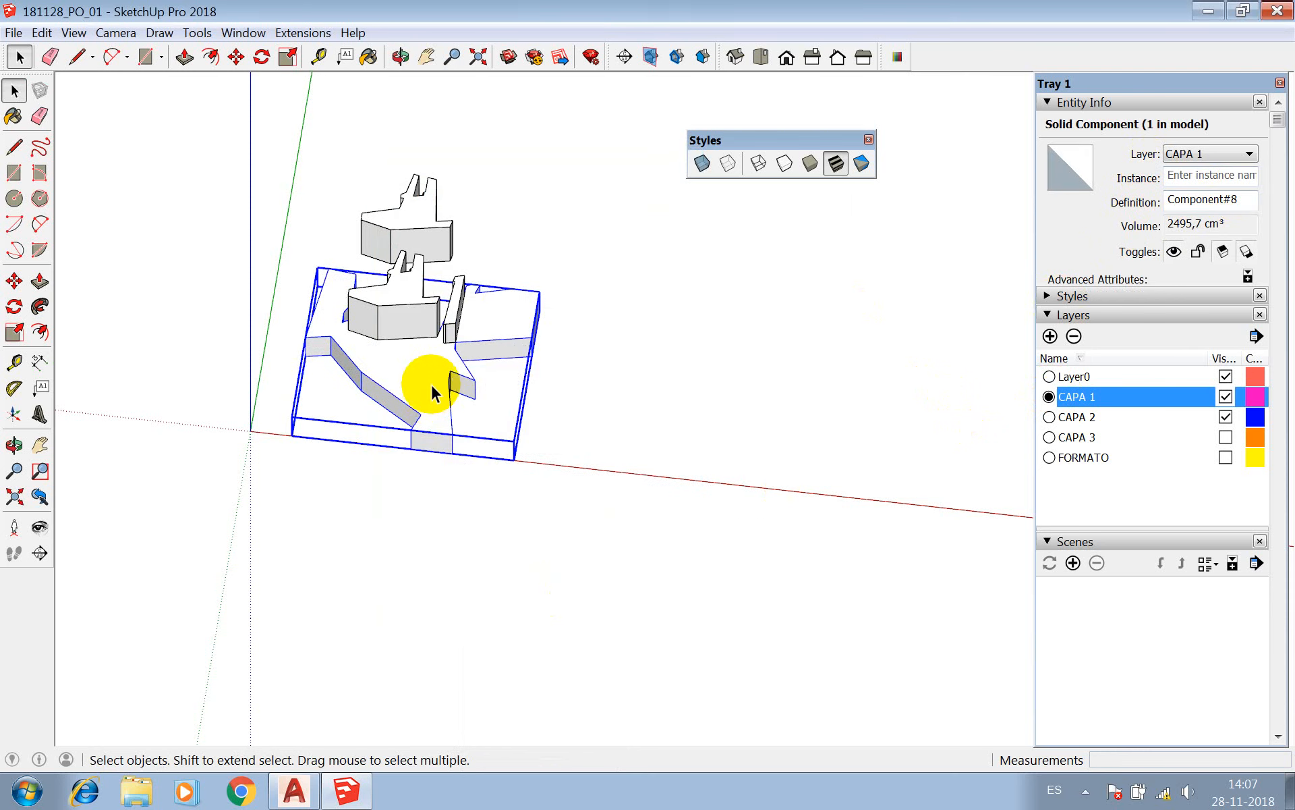
# Explode the smaller block standing on the CAPA 1 base and recreate it as a component with the default settings.
pyautogui.scroll(3, 432, 392)
pyautogui.click(399, 250)
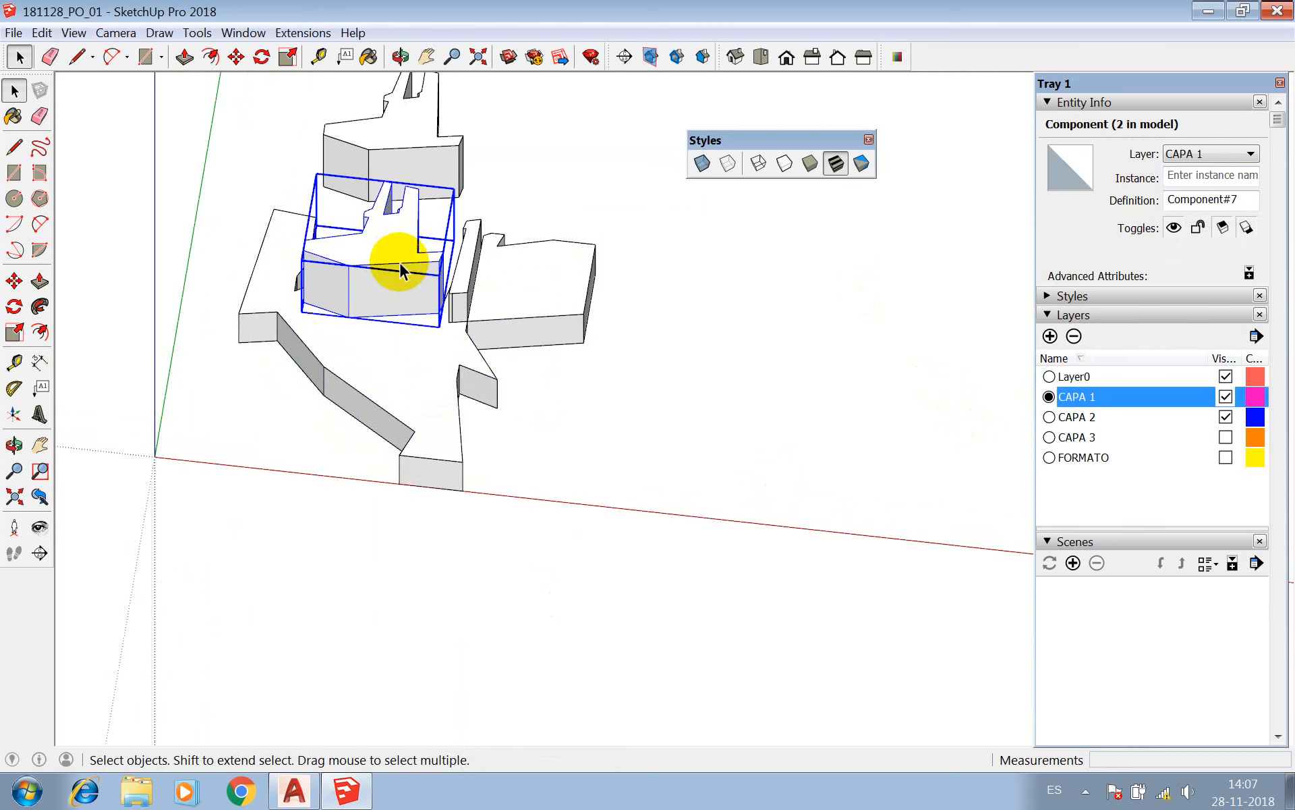
pyautogui.scroll(5, 418, 155)
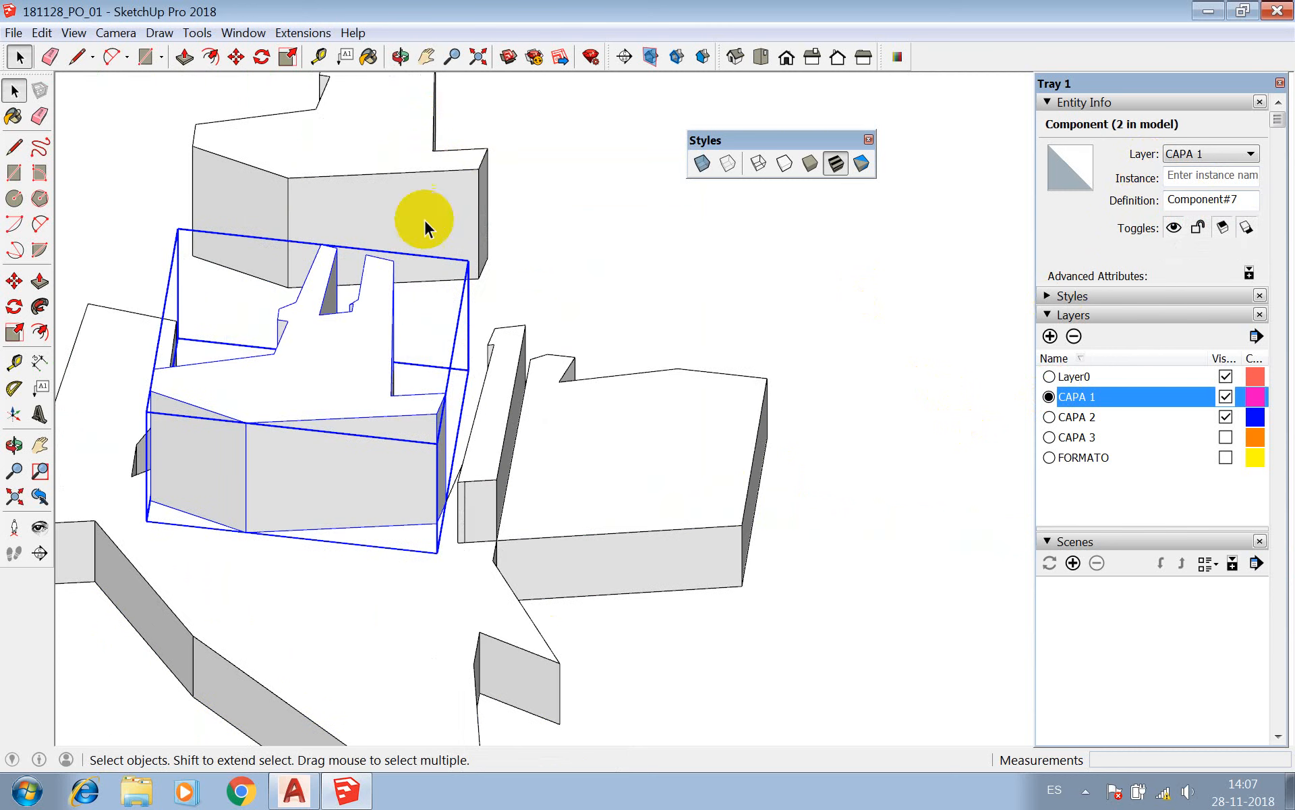
pyautogui.click(400, 56)
pyautogui.moveTo(439, 239); pyautogui.dragTo(544, 385)
pyautogui.press('space')
pyautogui.rightClick(554, 368)
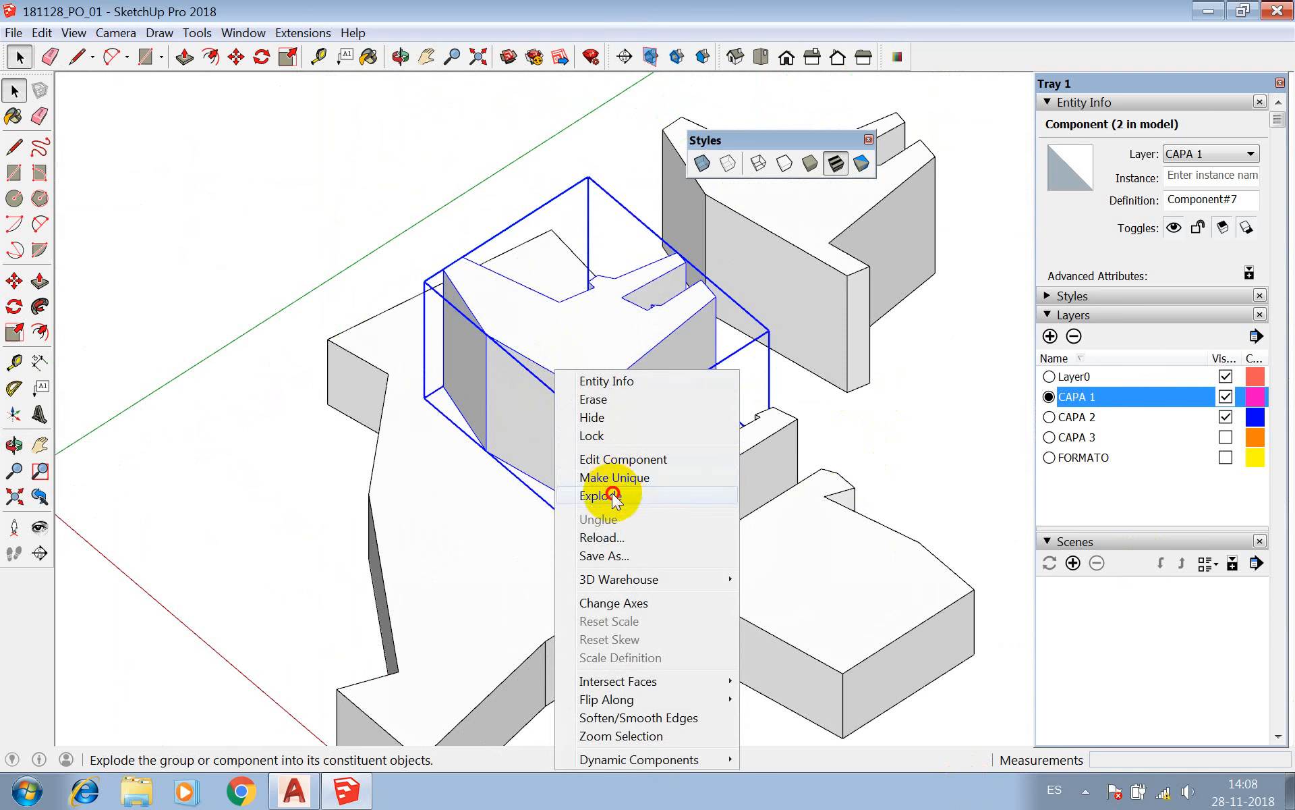
pyautogui.click(610, 495)
pyautogui.rightClick(574, 372)
pyautogui.click(633, 498)
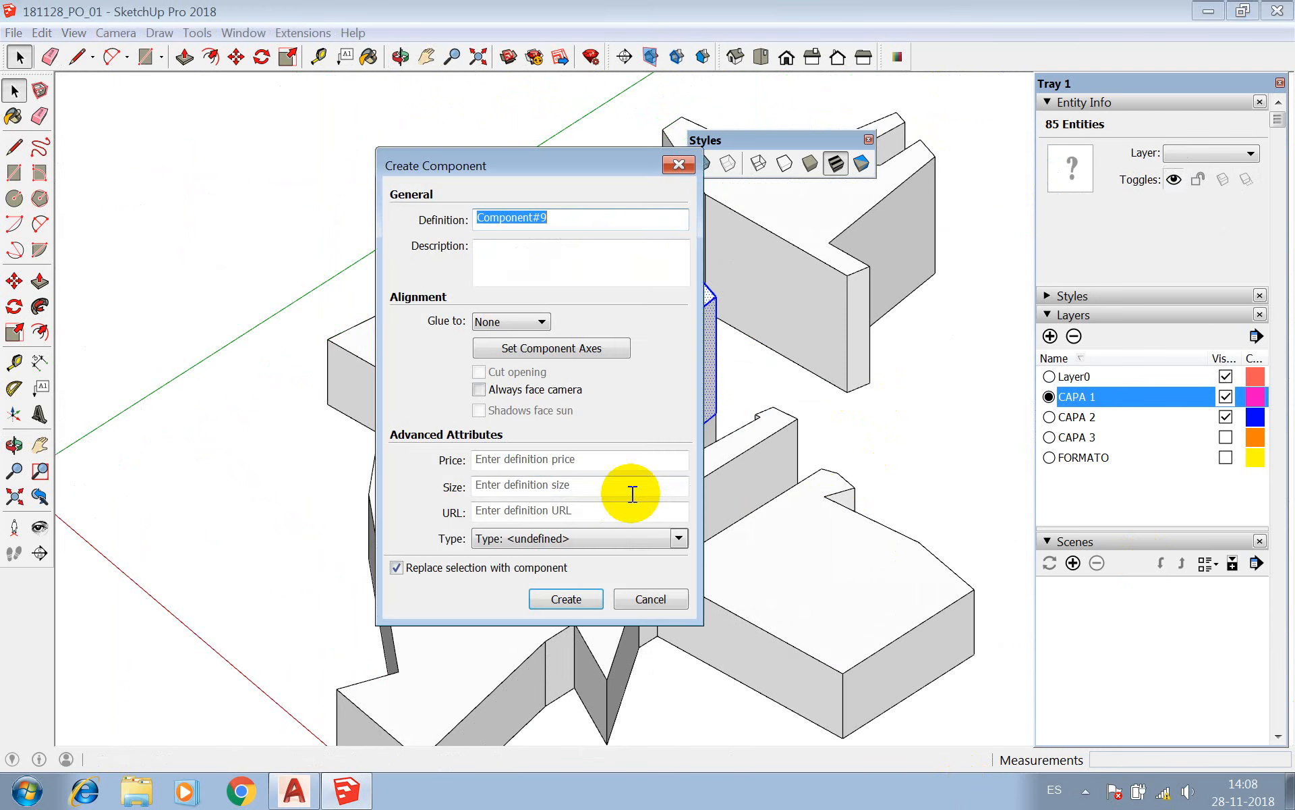
pyautogui.click(571, 596)
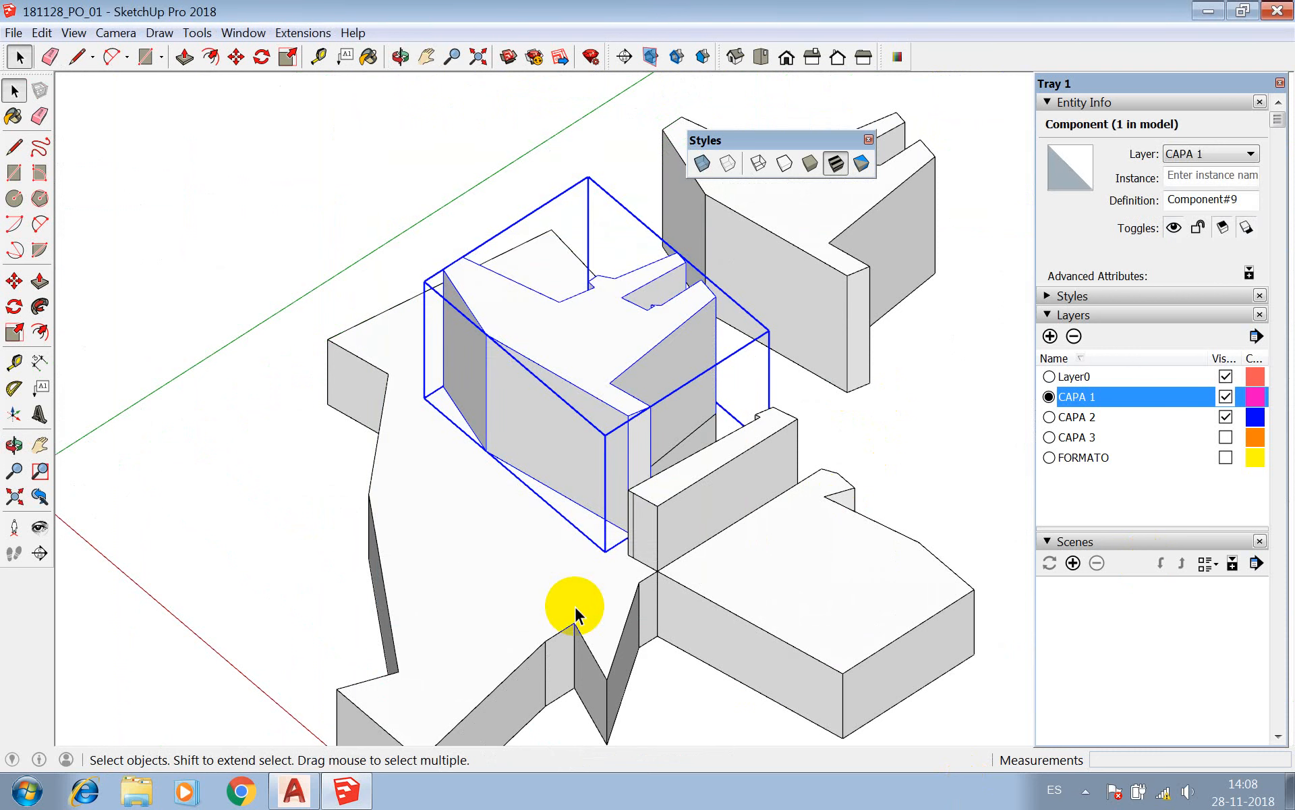
# Examine the two matching blocks and the base from near and far, from low and high angles.
pyautogui.scroll(-4, 520, 440)
pyautogui.press('m')
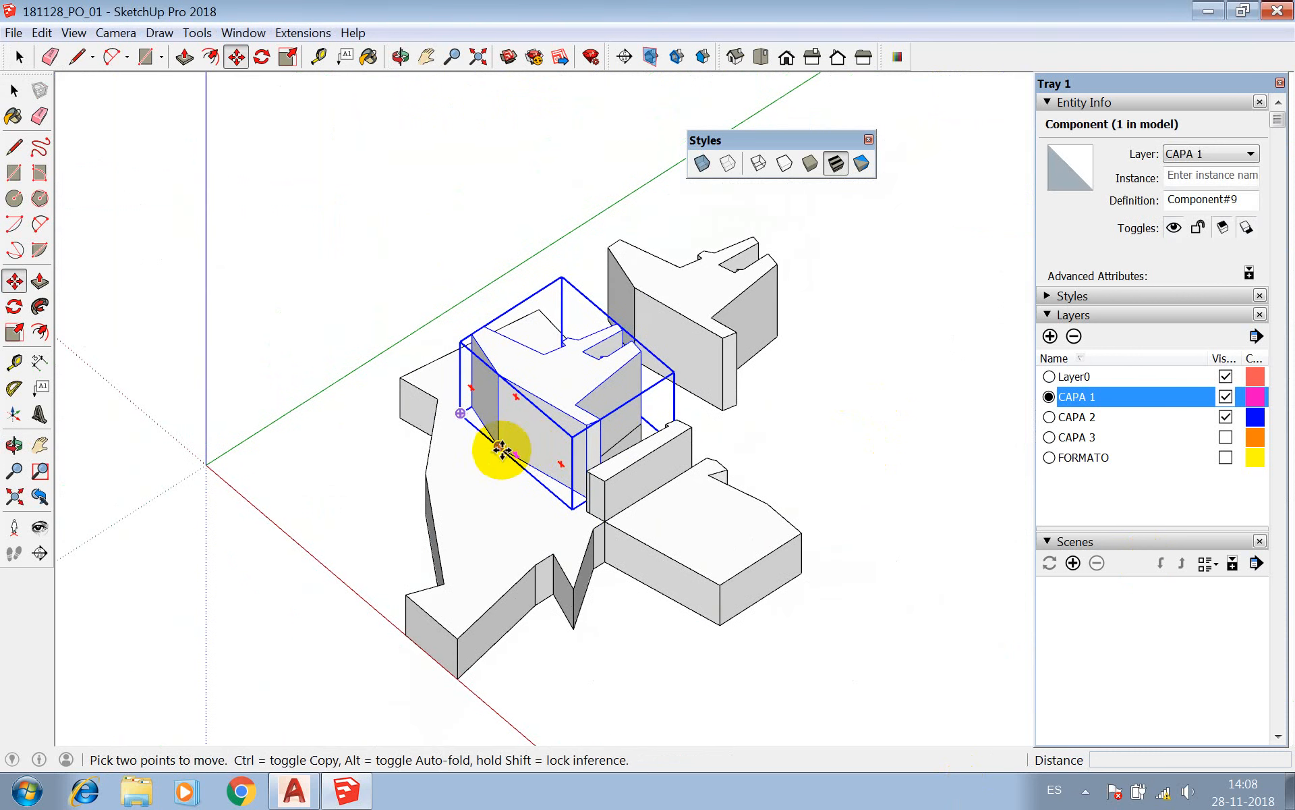
pyautogui.scroll(6, 754, 278)
pyautogui.press('space')
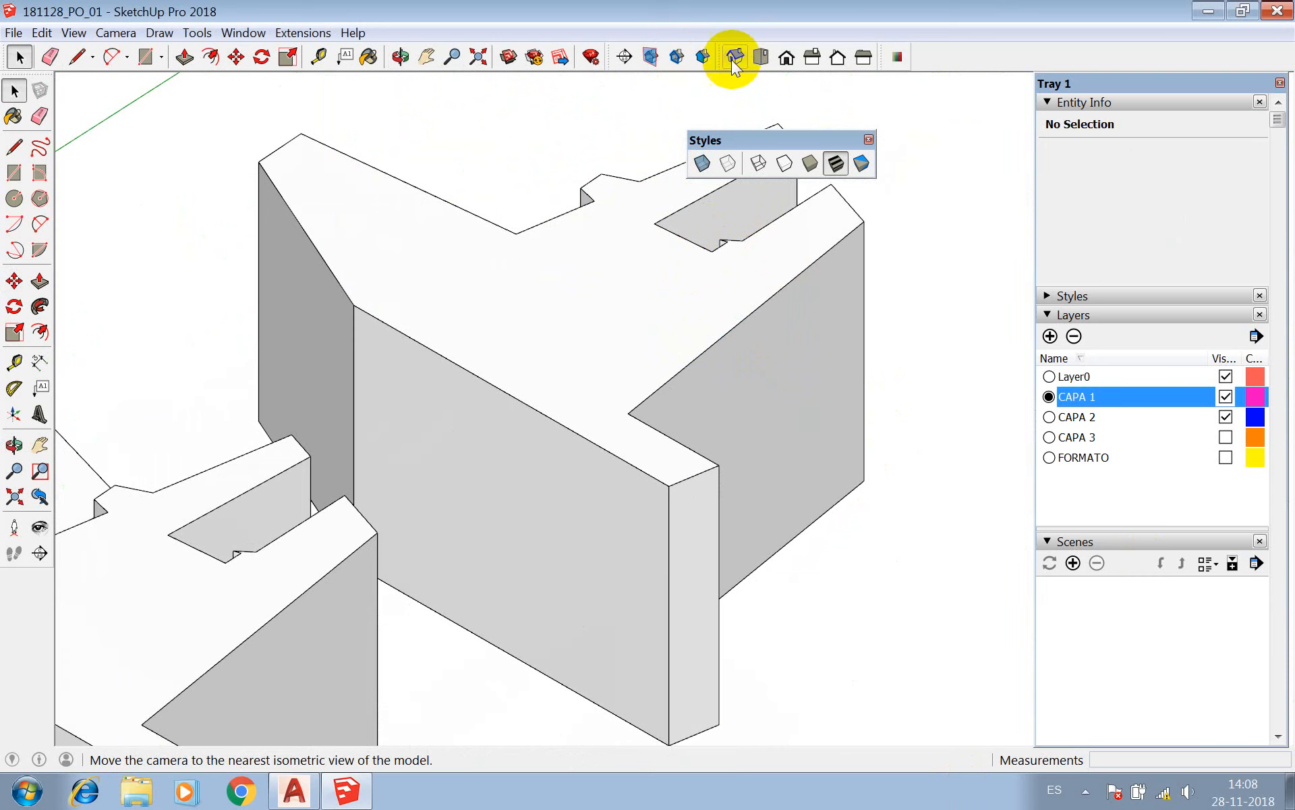
pyautogui.click(401, 58)
pyautogui.moveTo(203, 169); pyautogui.dragTo(472, 299)
pyautogui.moveTo(472, 307); pyautogui.dragTo(624, 609)
pyautogui.press('space')
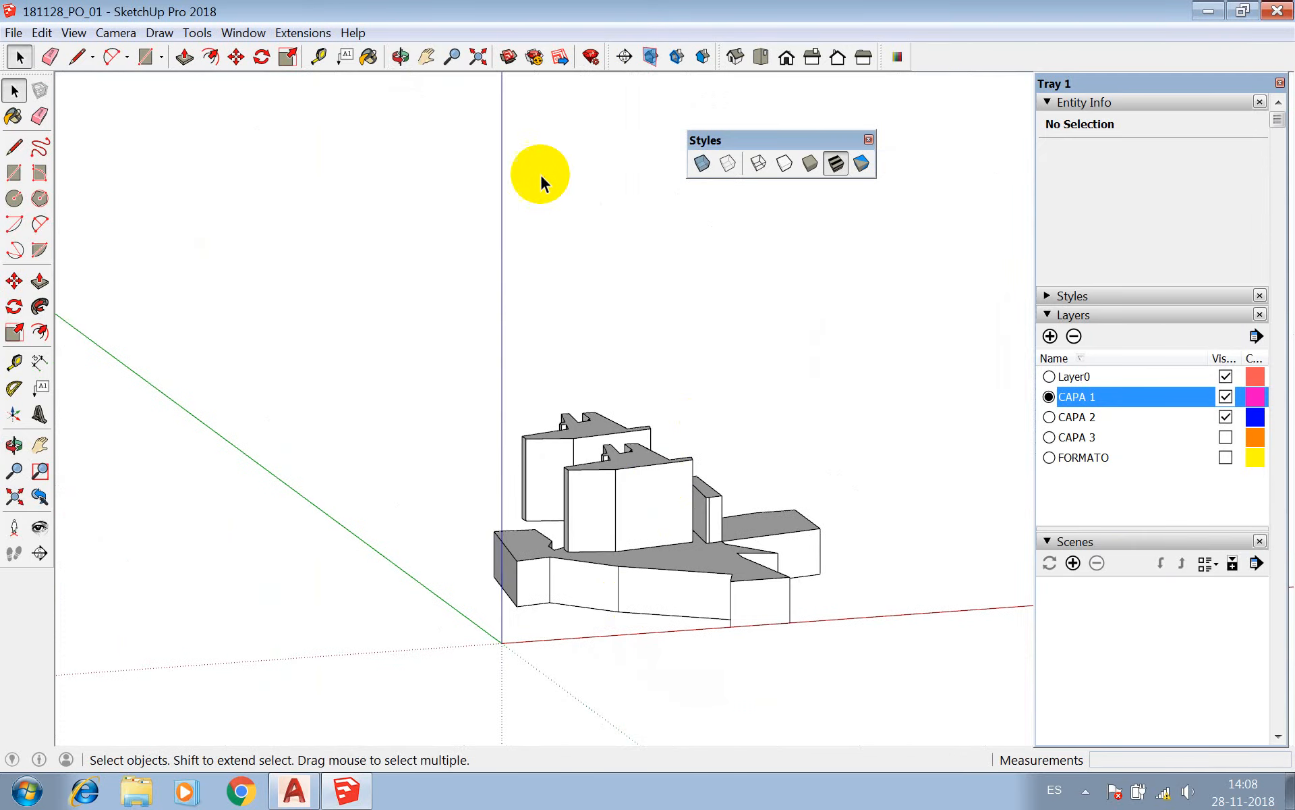
pyautogui.click(400, 57)
pyautogui.moveTo(408, 134); pyautogui.dragTo(550, 357)
pyautogui.scroll(10, 679, 732)
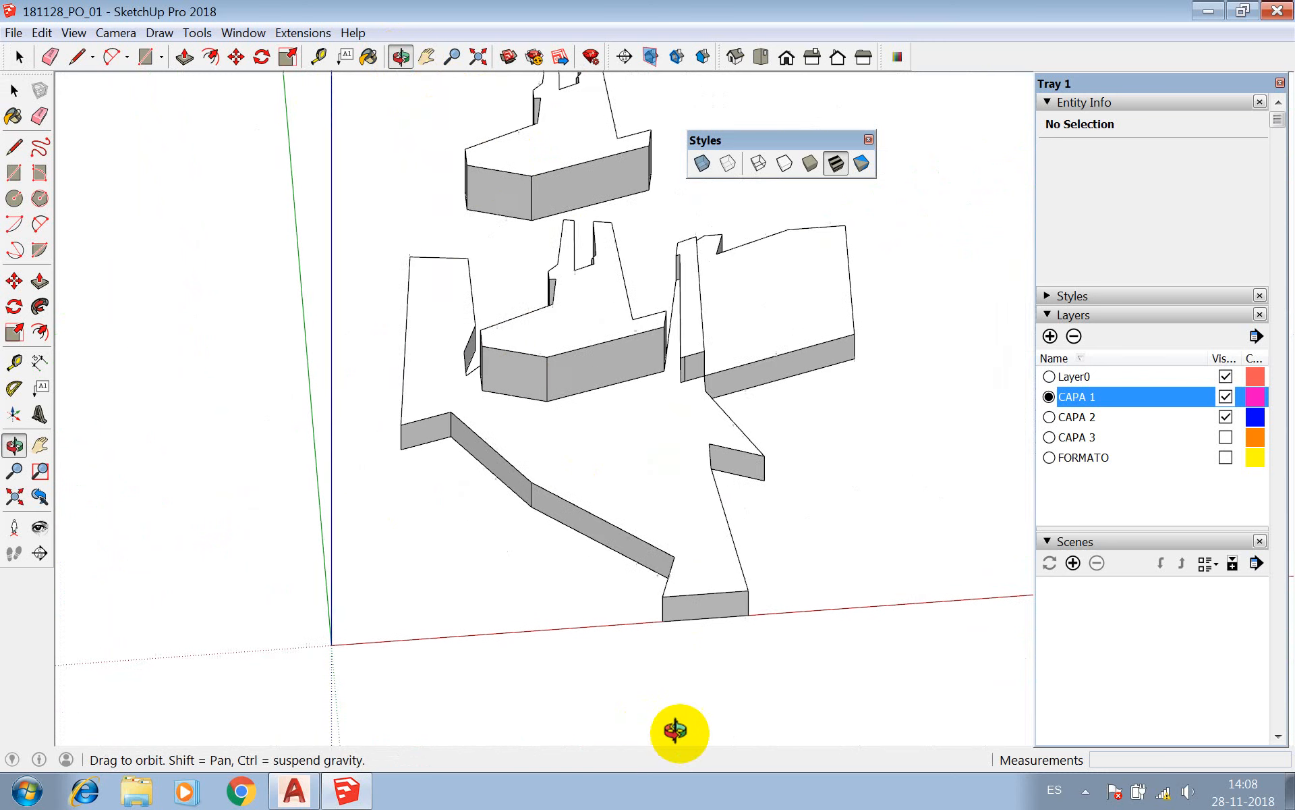
# Inside the CAPA 1 base component, move the top edge of the end face at the red axis down about 3.7 cm, and leave the component.
pyautogui.press('space')
pyautogui.scroll(5, 812, 548)
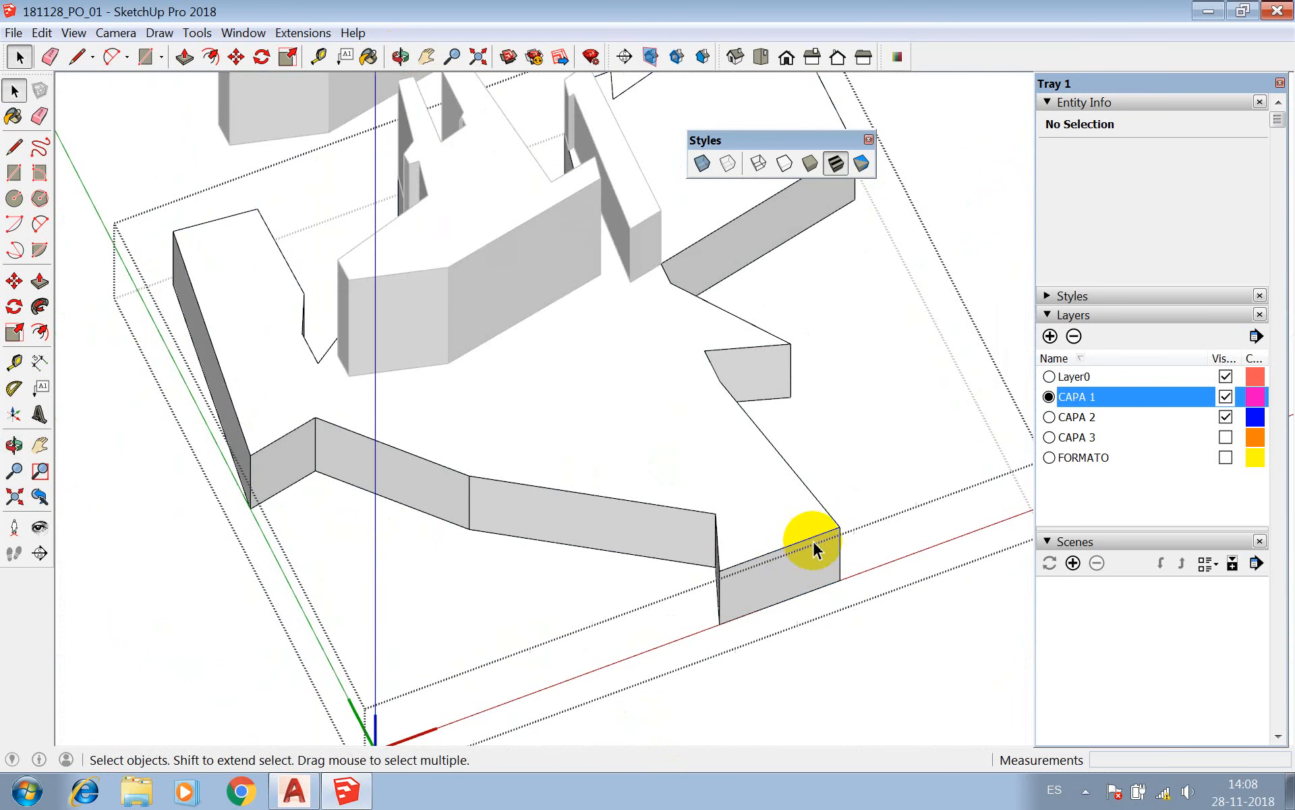
pyautogui.click(806, 546)
pyautogui.press('m')
pyautogui.click(725, 579)
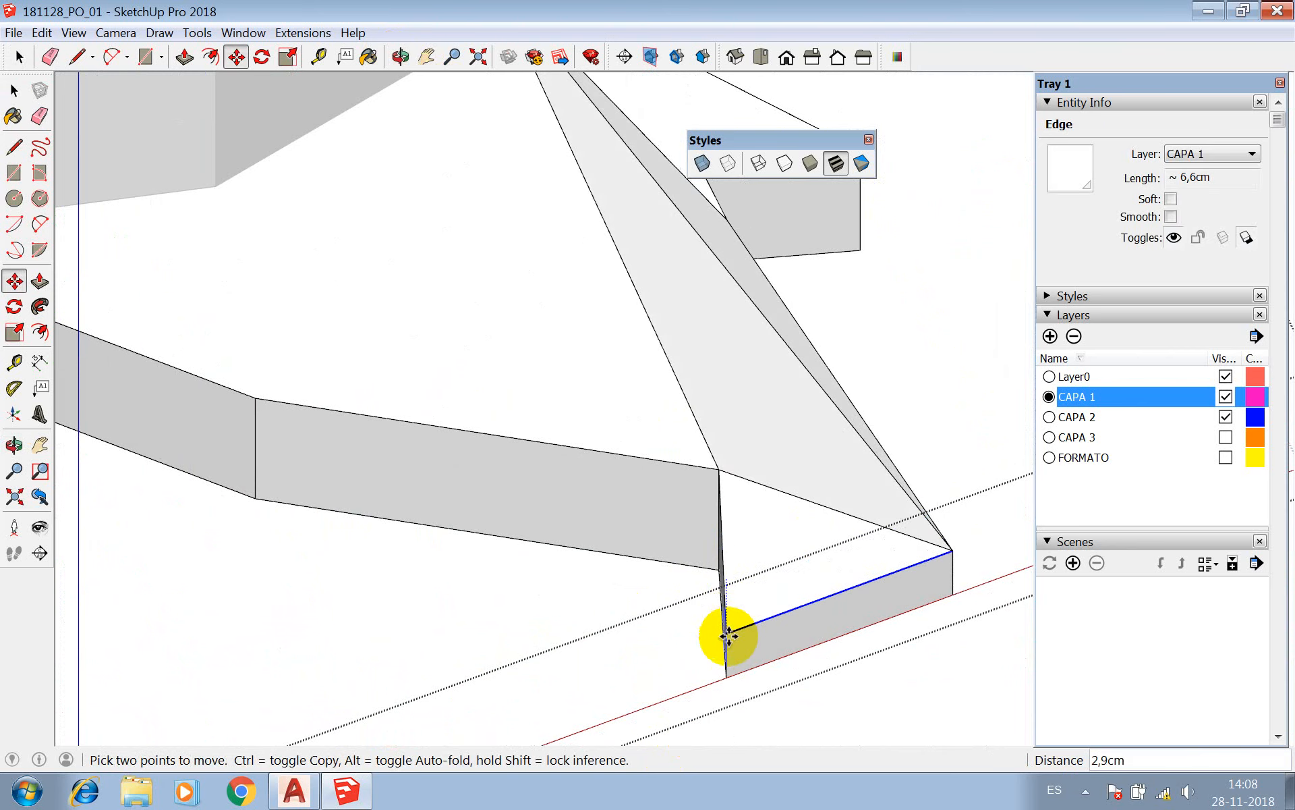
pyautogui.click(734, 652)
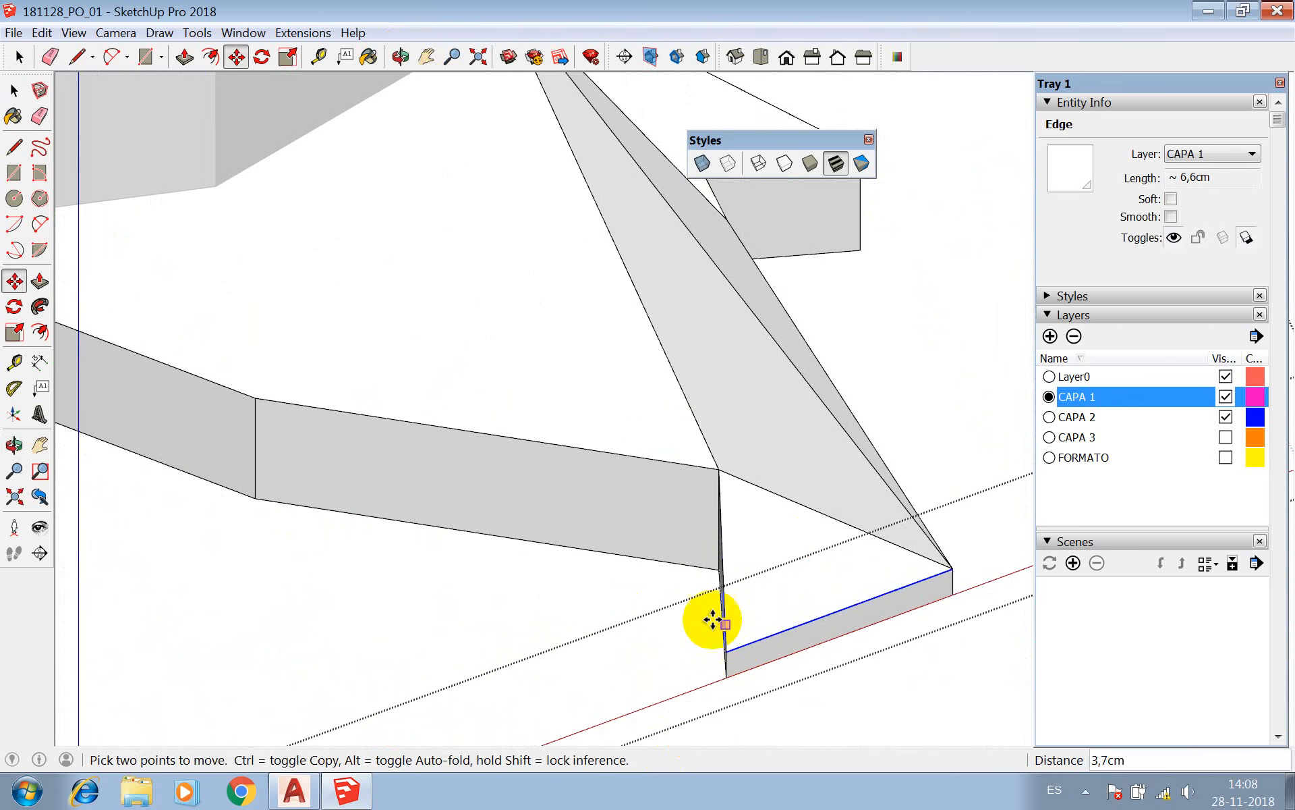
pyautogui.press('space')
pyautogui.scroll(-4, 630, 478)
pyautogui.click(761, 633)
# Select the CAPA 1 base and examine its sloped end faces from several angles.
pyautogui.click(722, 503)
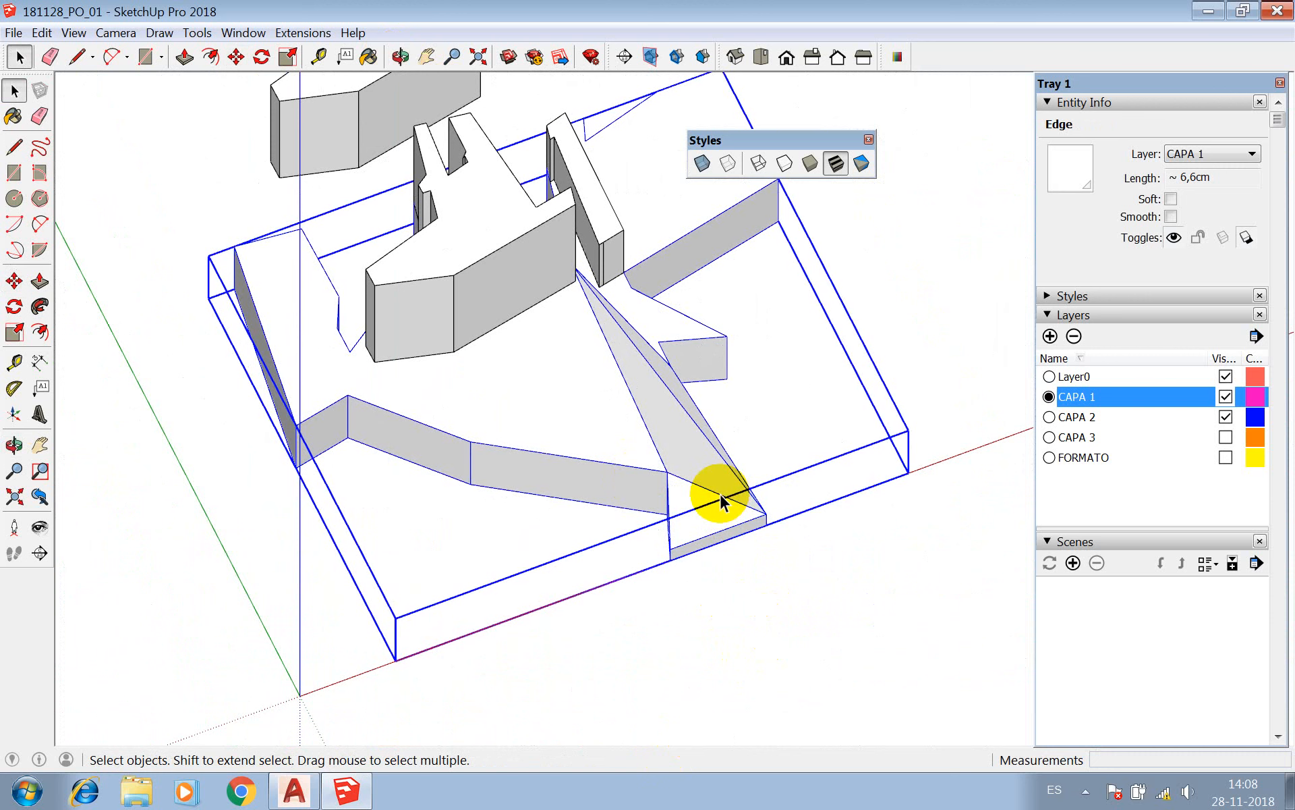
pyautogui.click(400, 56)
pyautogui.moveTo(587, 379); pyautogui.dragTo(658, 290)
pyautogui.scroll(3, 684, 297)
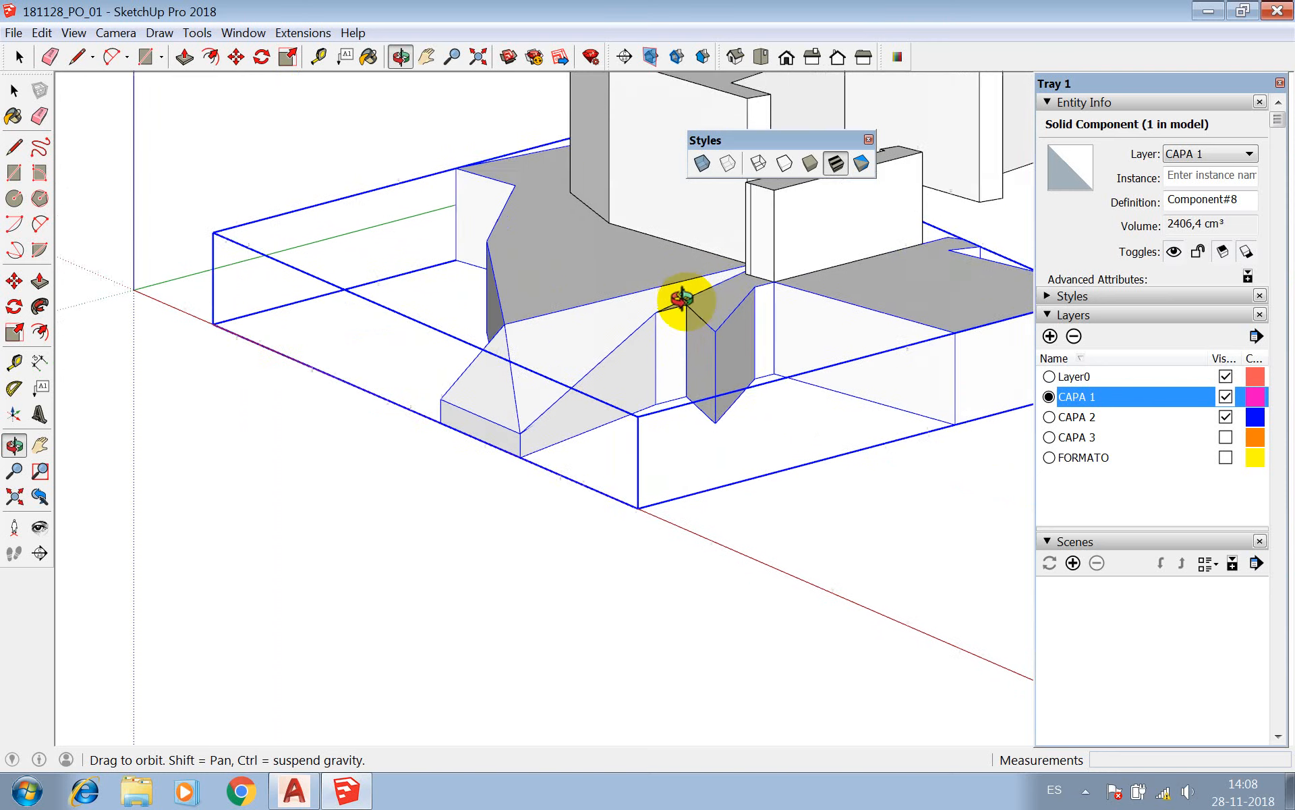
pyautogui.moveTo(574, 317); pyautogui.dragTo(682, 402)
pyautogui.scroll(-4, 594, 412)
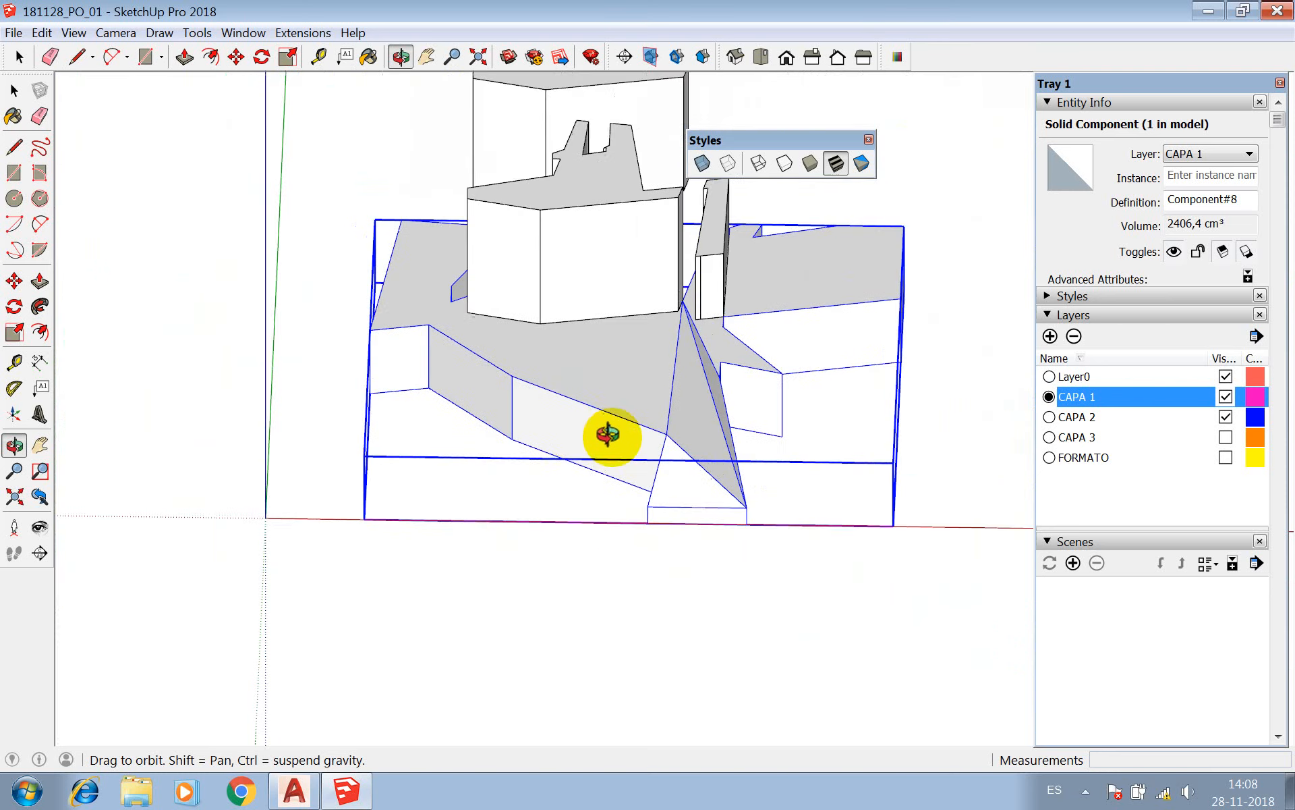
pyautogui.scroll(4, 561, 425)
pyautogui.press('space')
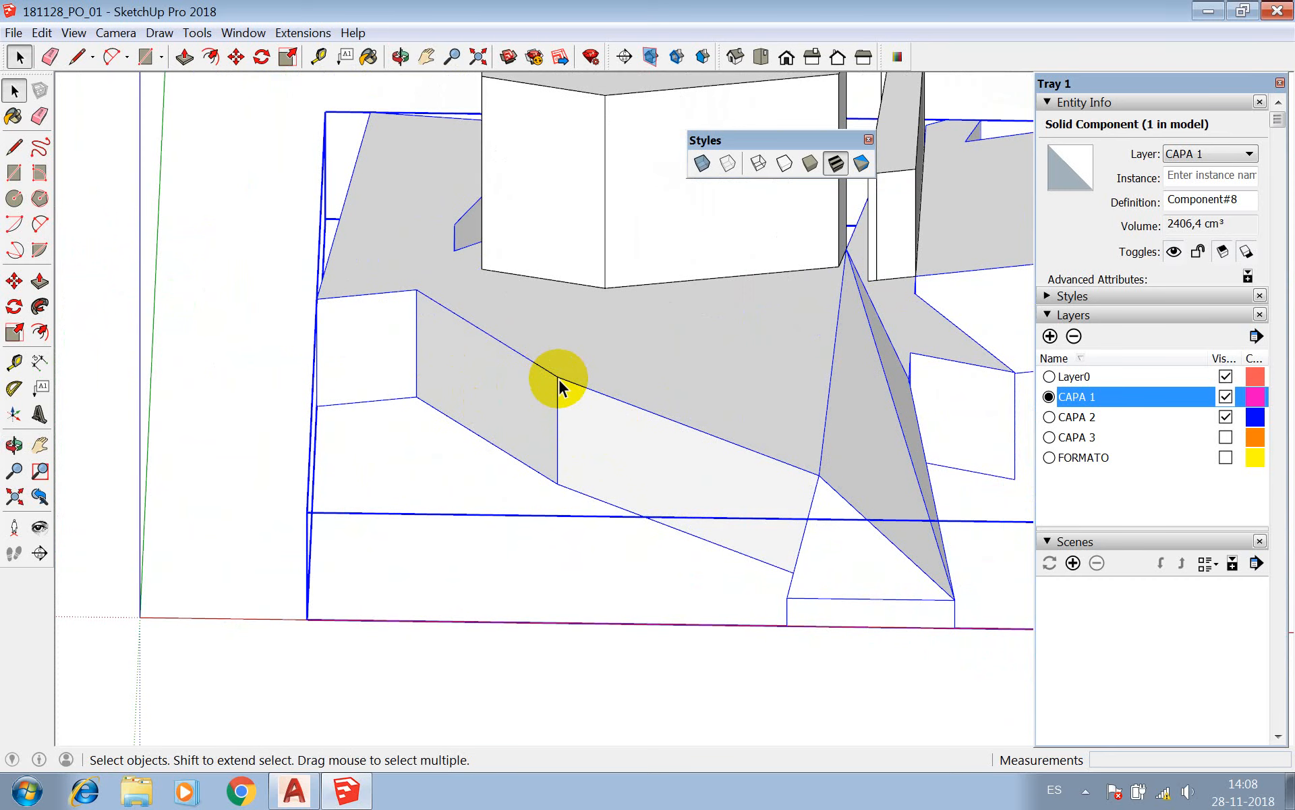
# Open the CAPA 1 base component for editing and select all its connected geometry.
pyautogui.tripleClick(568, 364)
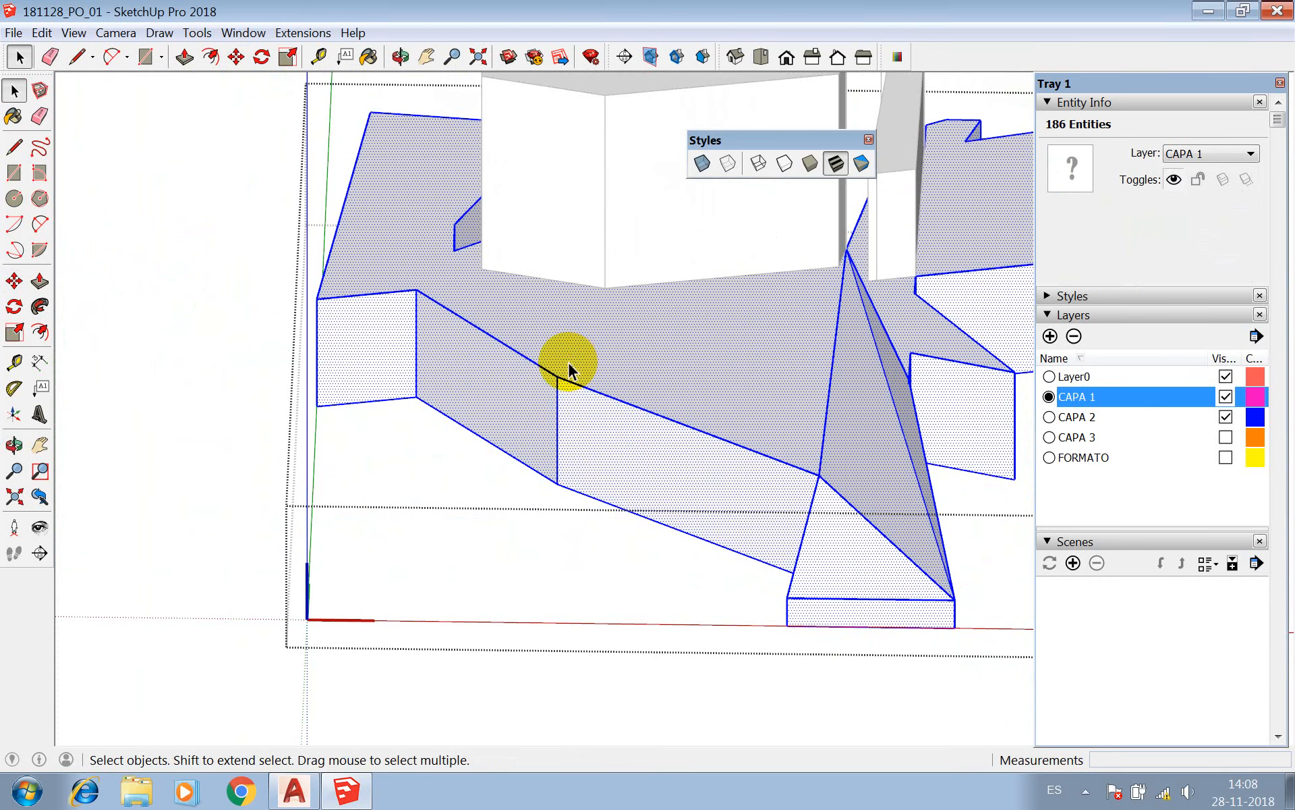
pyautogui.press('l')
pyautogui.press('space')
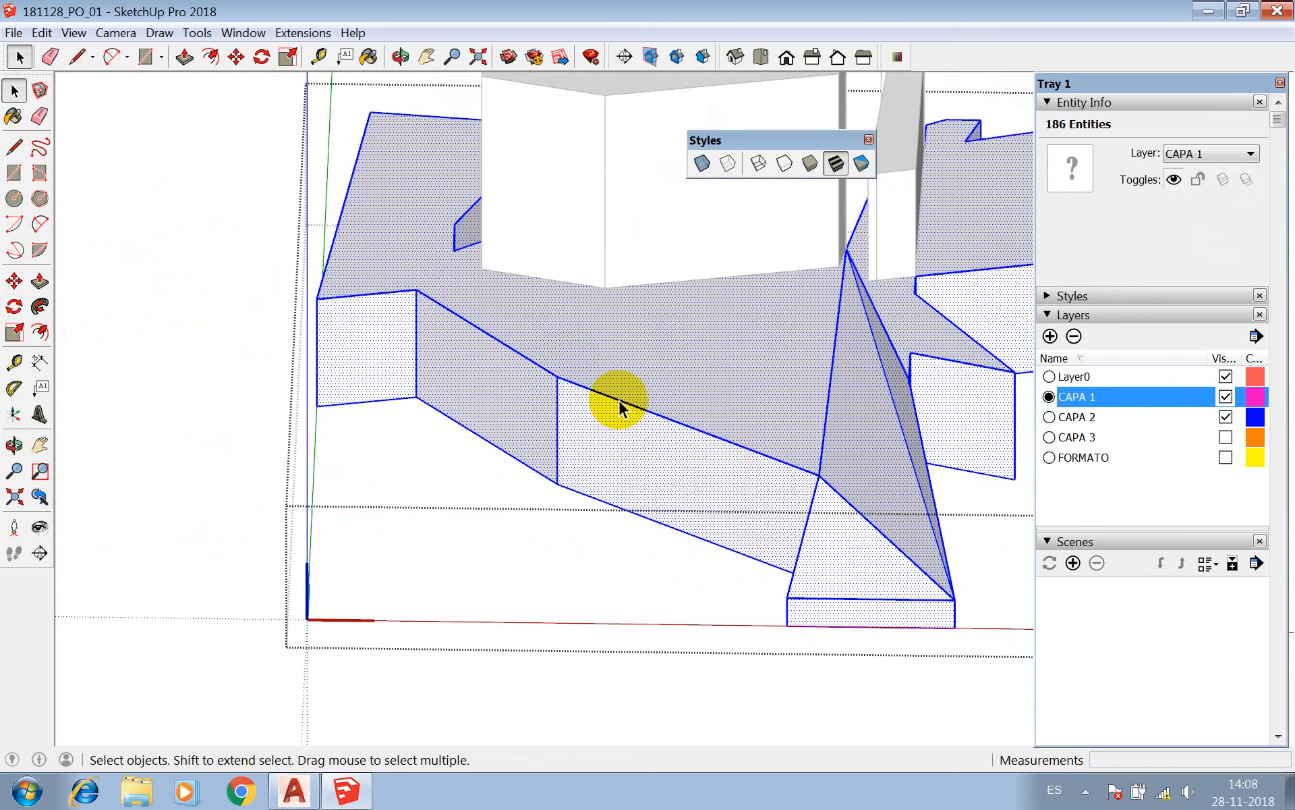
pyautogui.click(619, 404)
pyautogui.press('Escape')
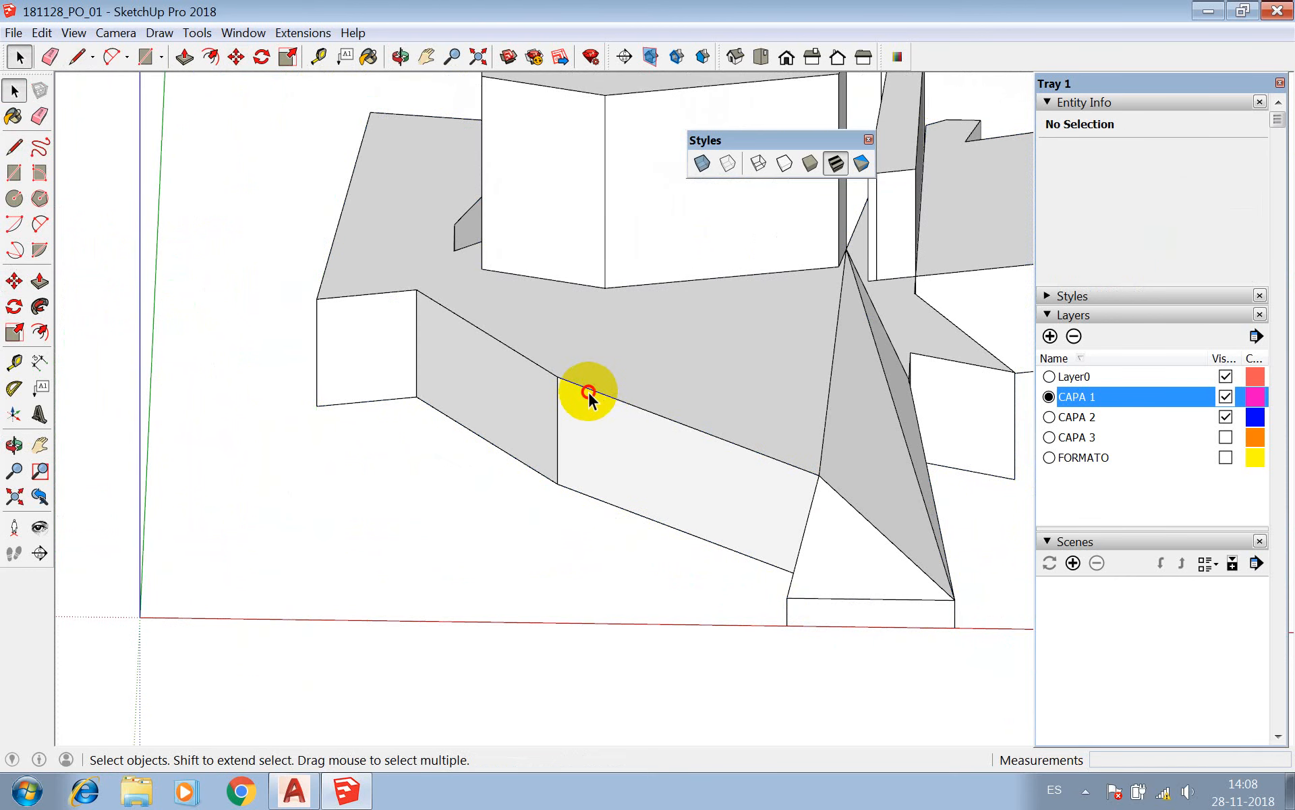
pyautogui.tripleClick(588, 394)
# Try a line about 7.4 cm long along the red axis from the inner corner across the base's top face, and erase it.
pyautogui.press('l')
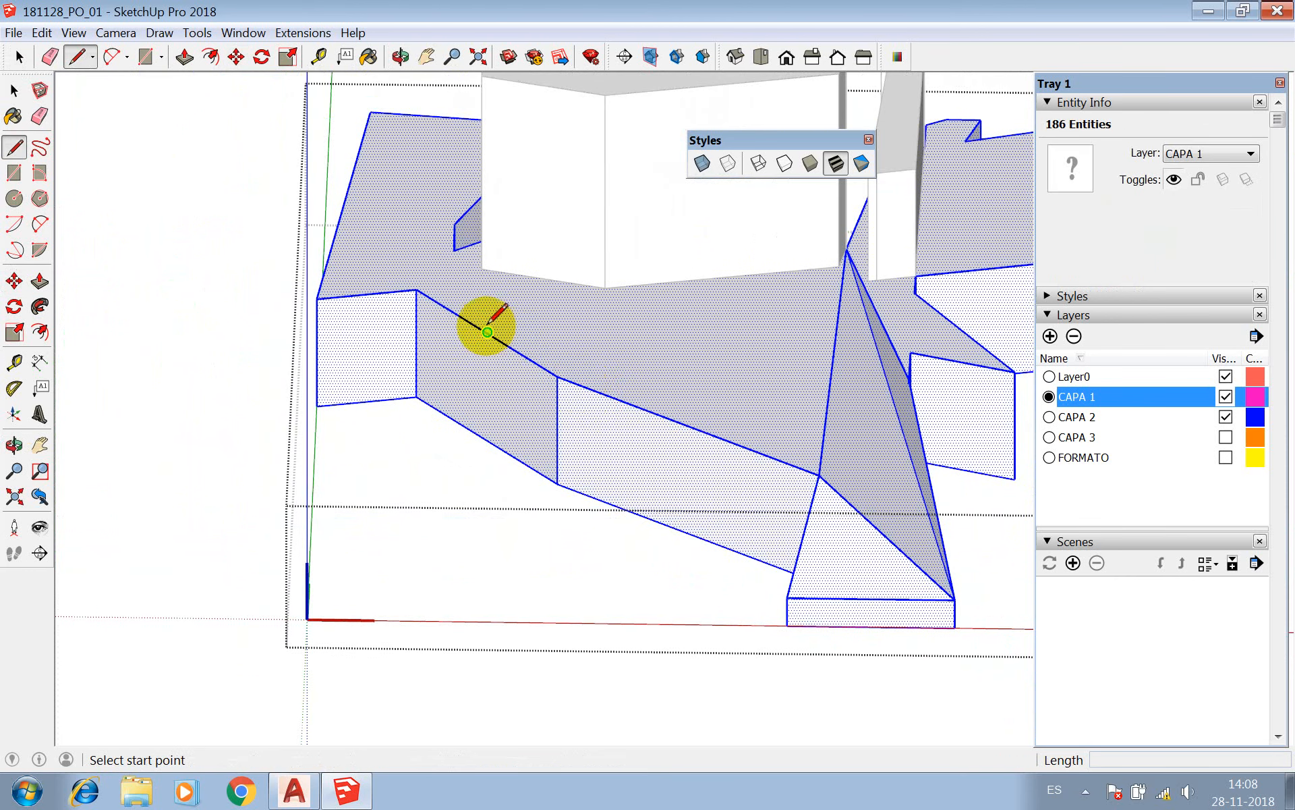
pyautogui.click(416, 289)
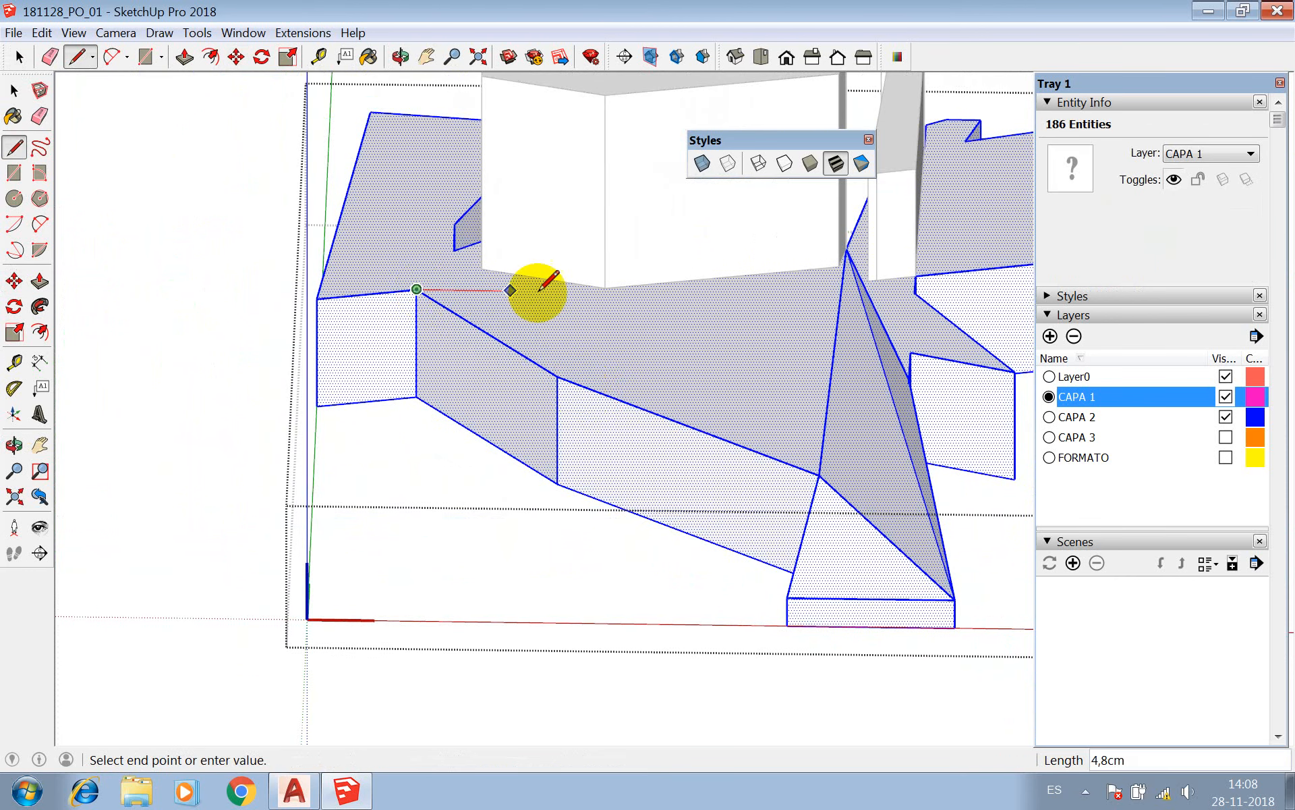
pyautogui.scroll(3, 605, 293)
pyautogui.click(602, 288)
pyautogui.press('Escape')
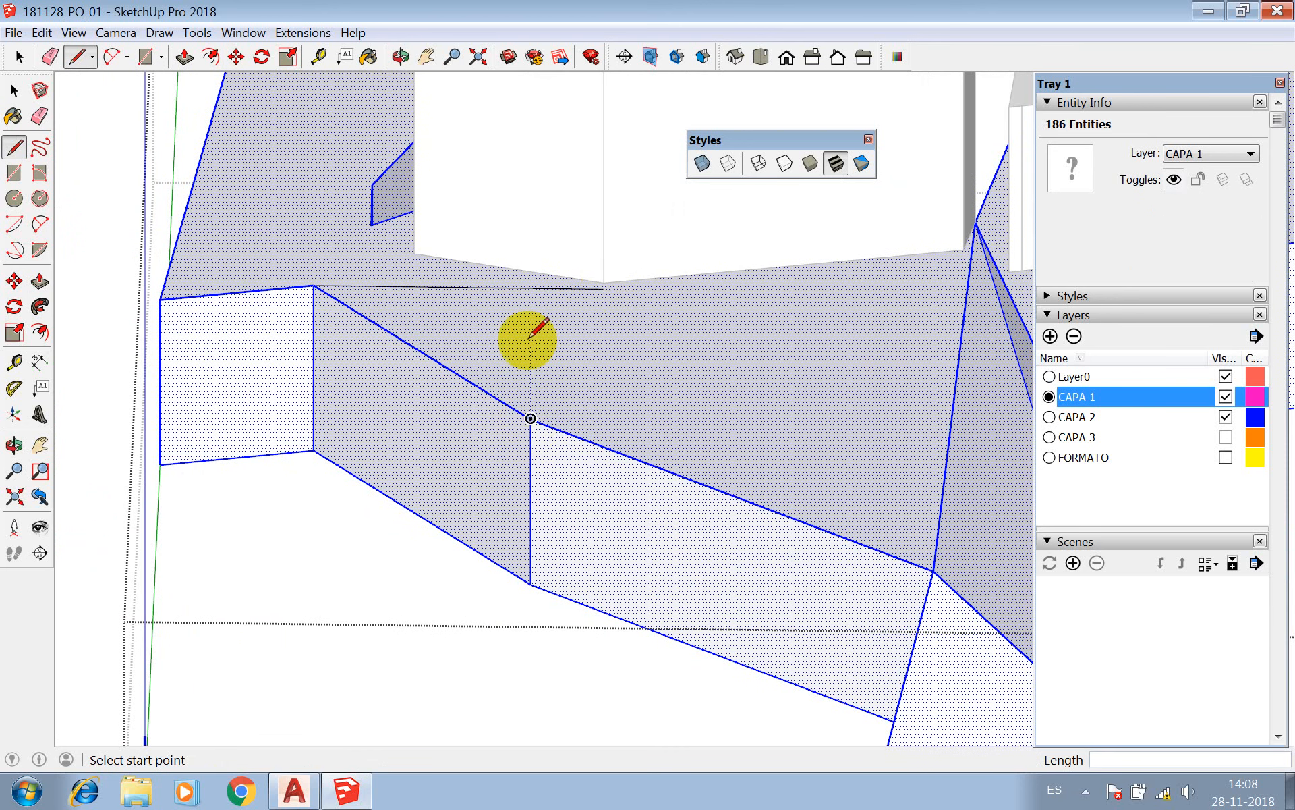
pyautogui.press('space')
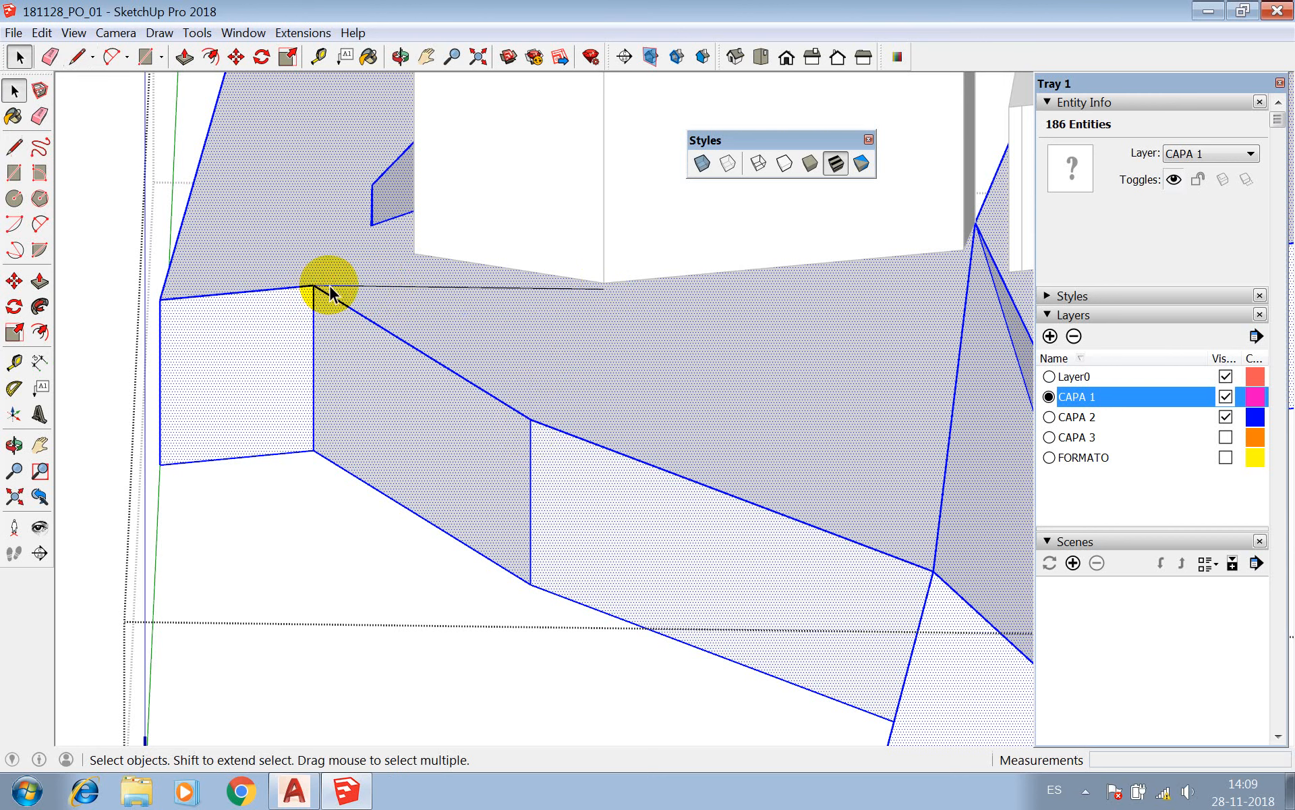
pyautogui.click(331, 287)
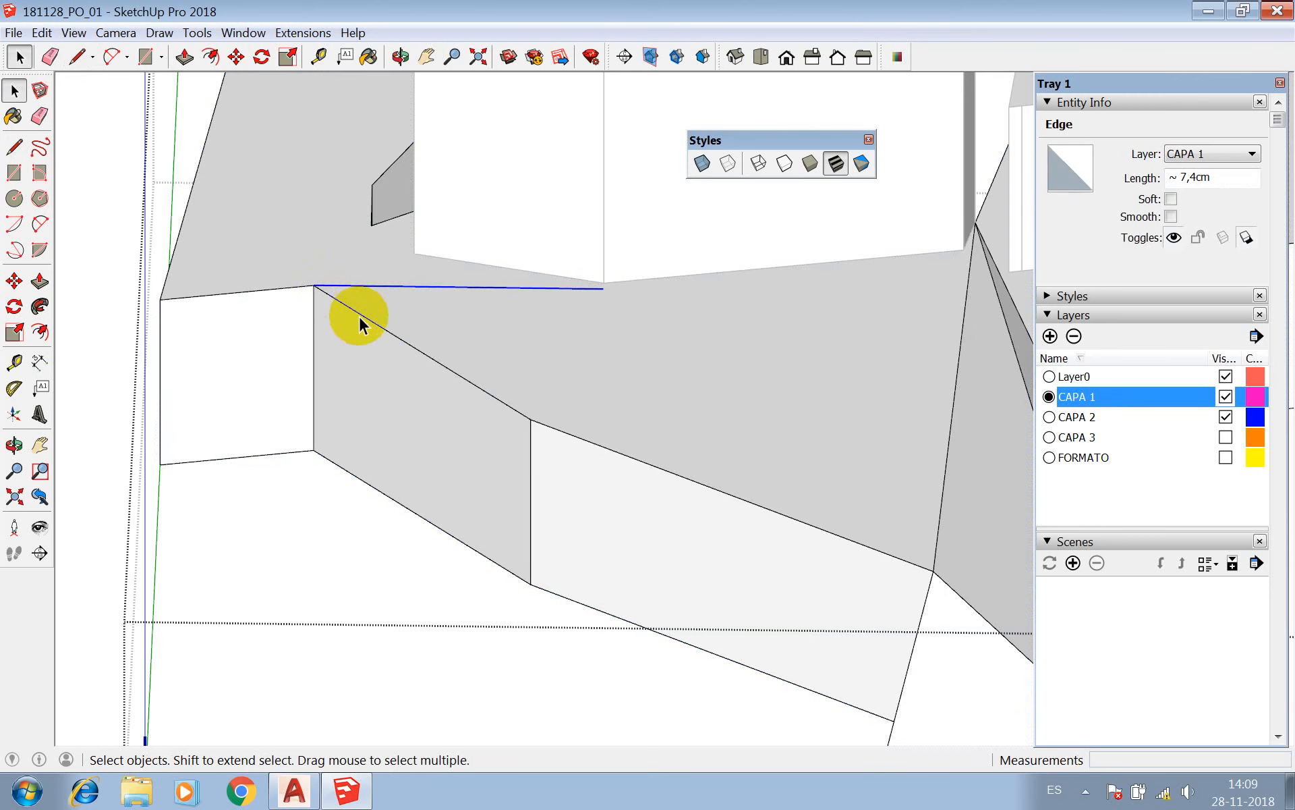
pyautogui.press('e')
pyautogui.click(373, 287)
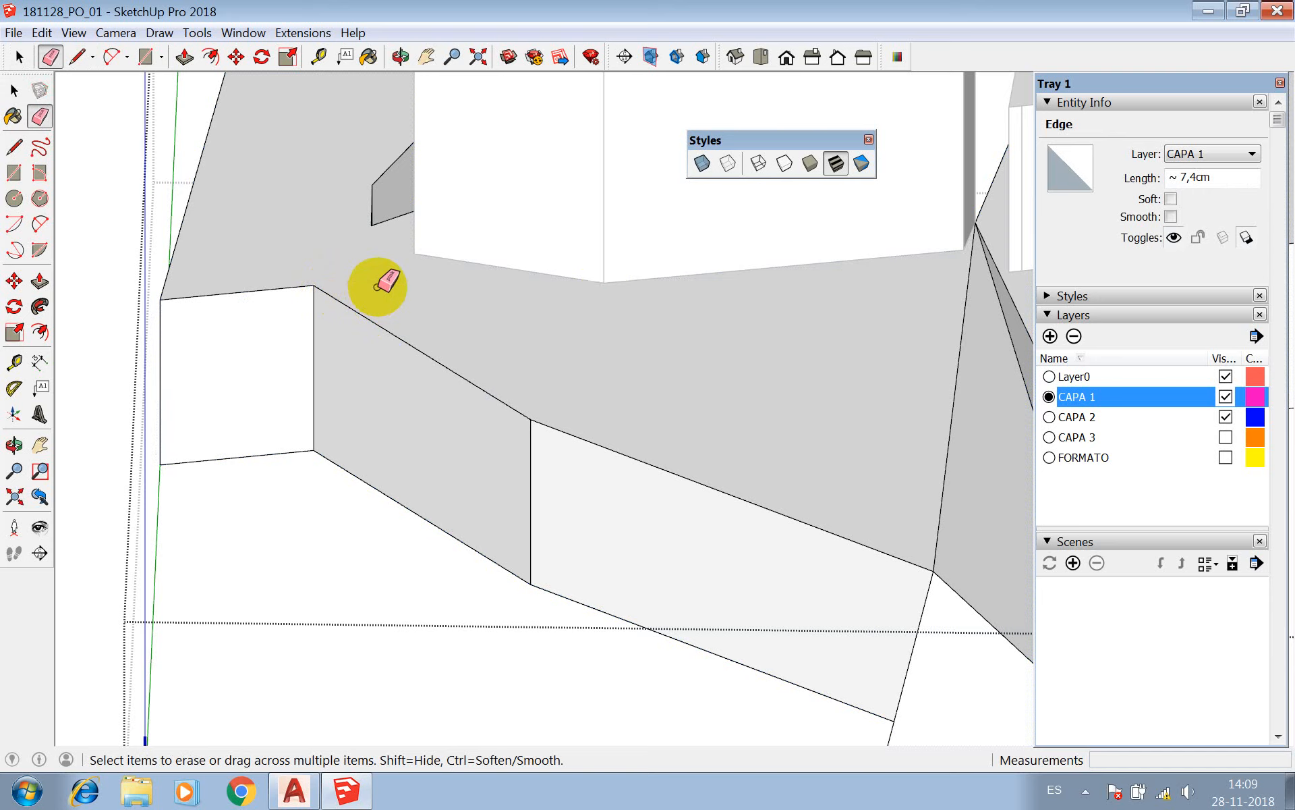
# Draw a triangle on the base's top face over the angled side edge, with sides about 8.3 cm and 6.8 cm long.
pyautogui.press('l')
pyautogui.click(313, 284)
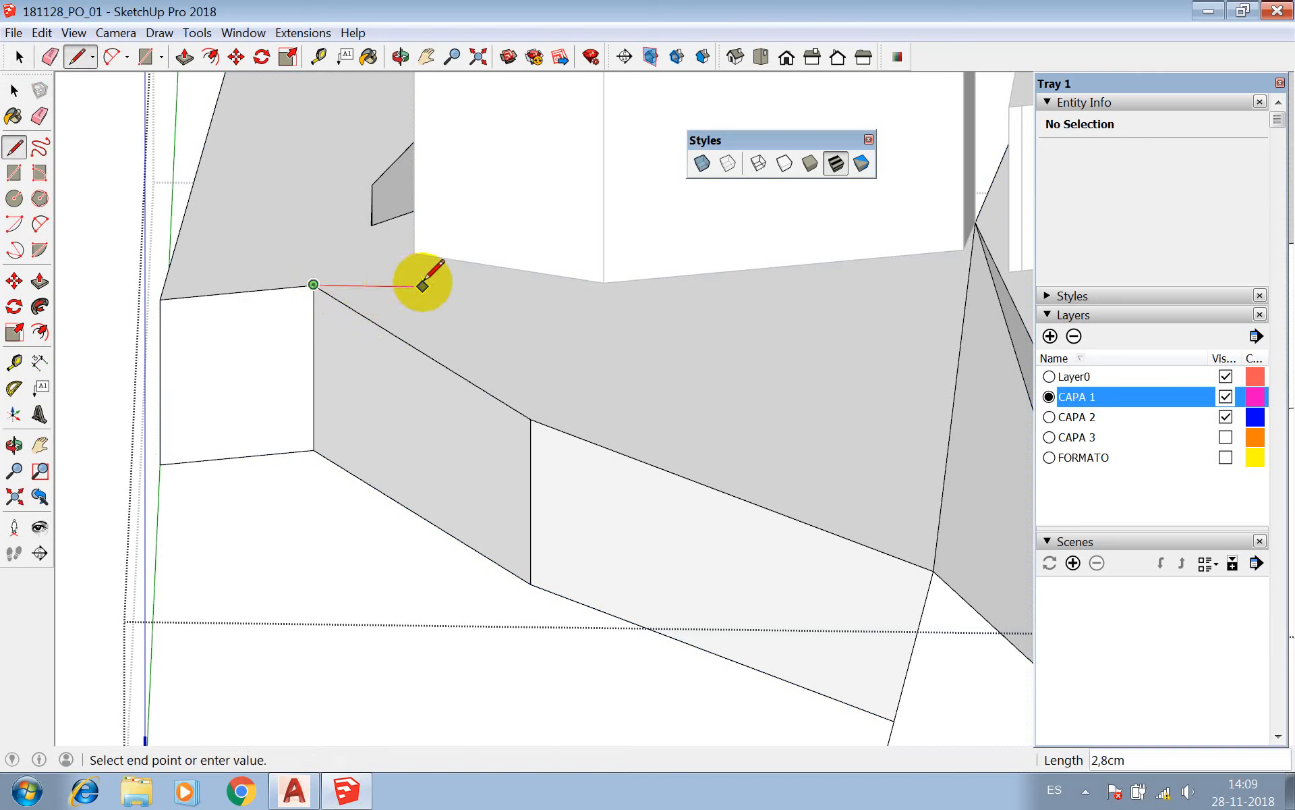
pyautogui.click(638, 289)
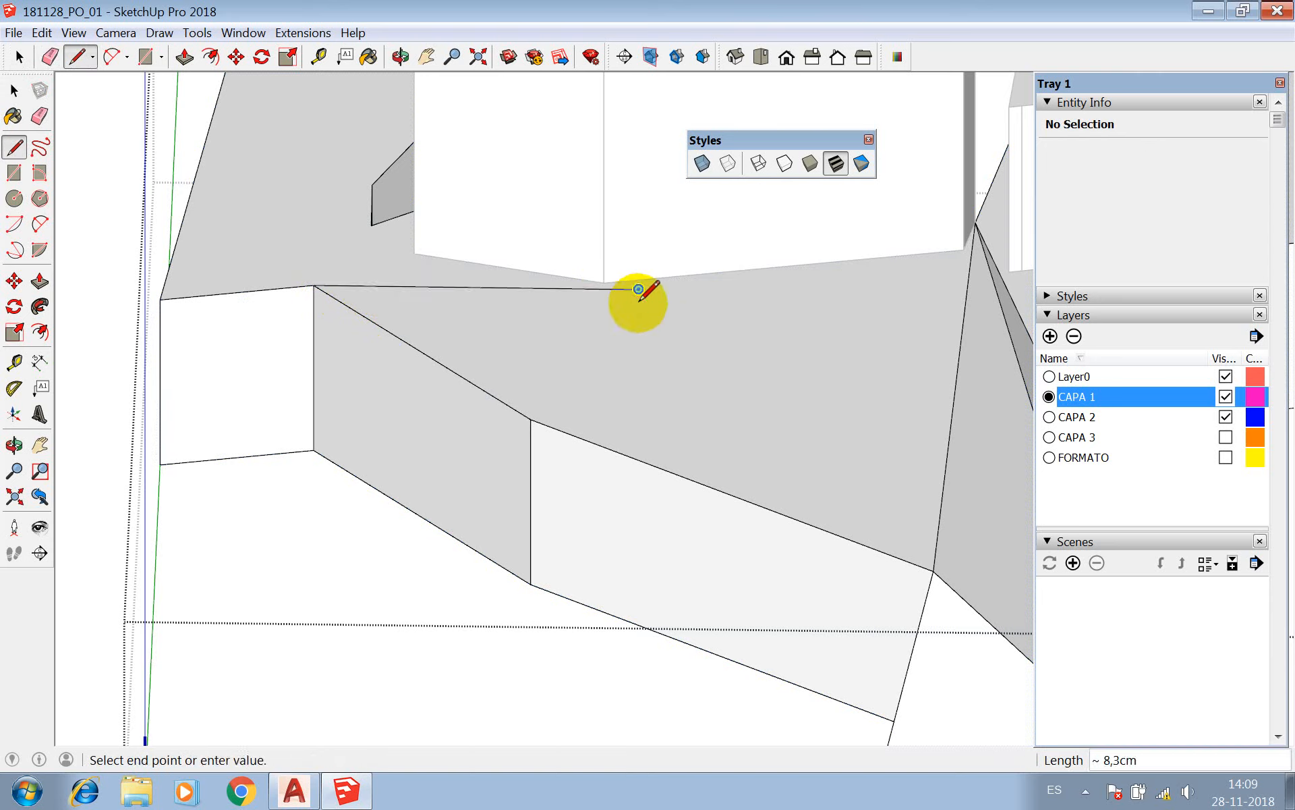
pyautogui.click(531, 419)
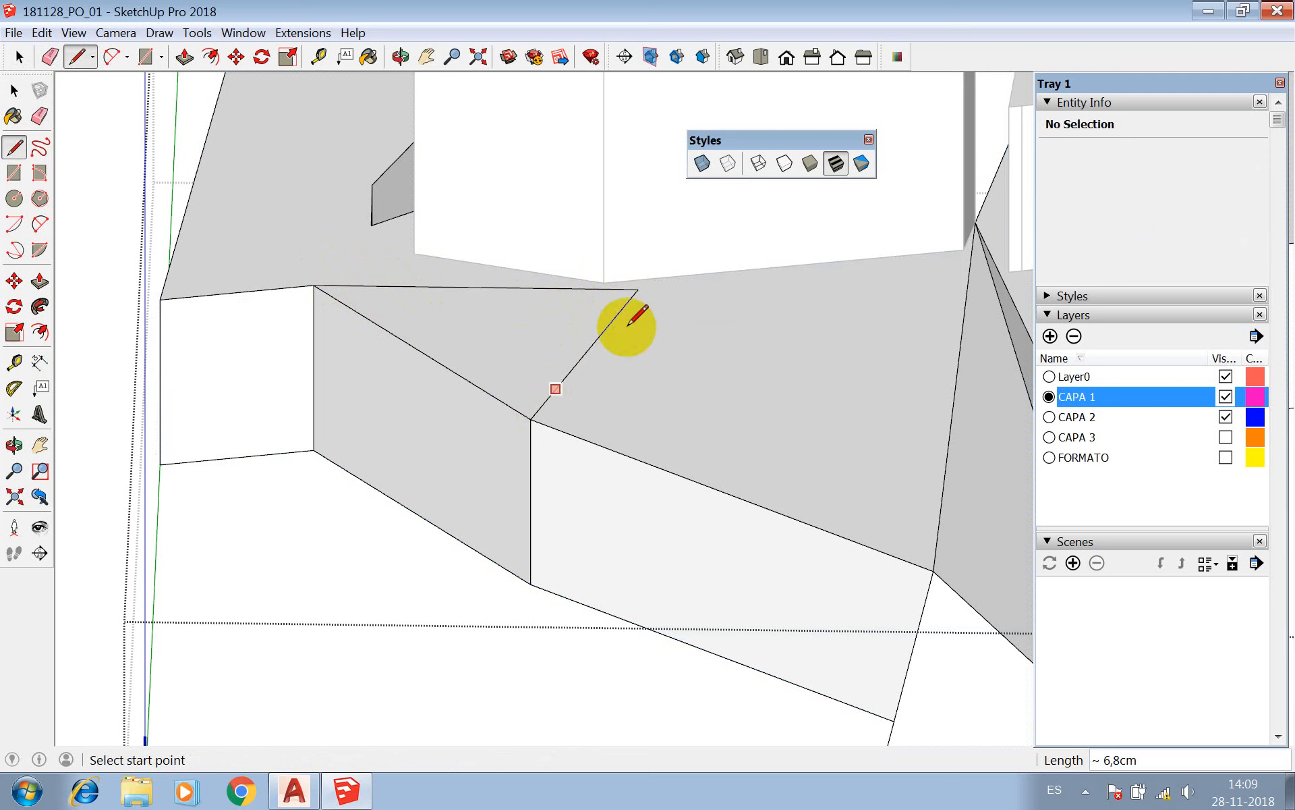
# With X-ray display on temporarily, connect the triangle's inner vertex to the two lower corners of the angled side face.
pyautogui.click(702, 164)
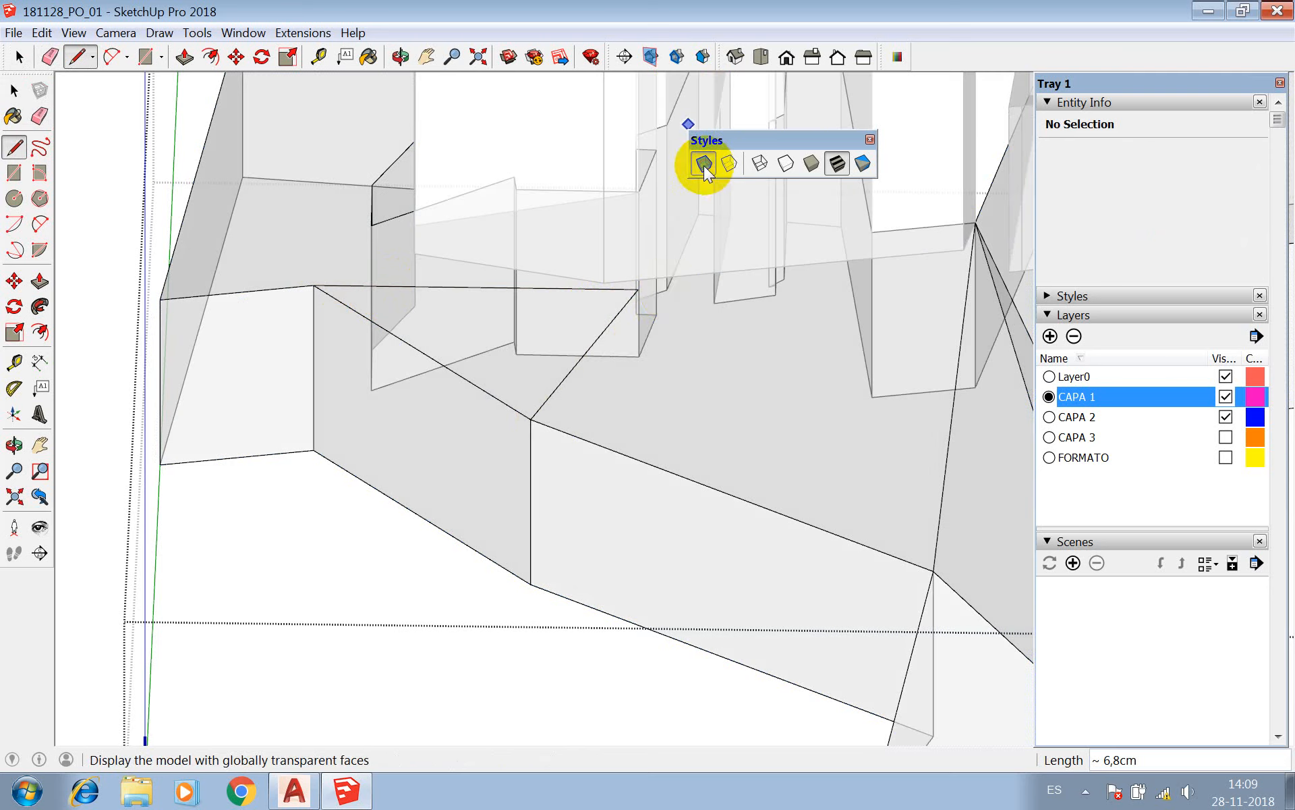
pyautogui.click(638, 289)
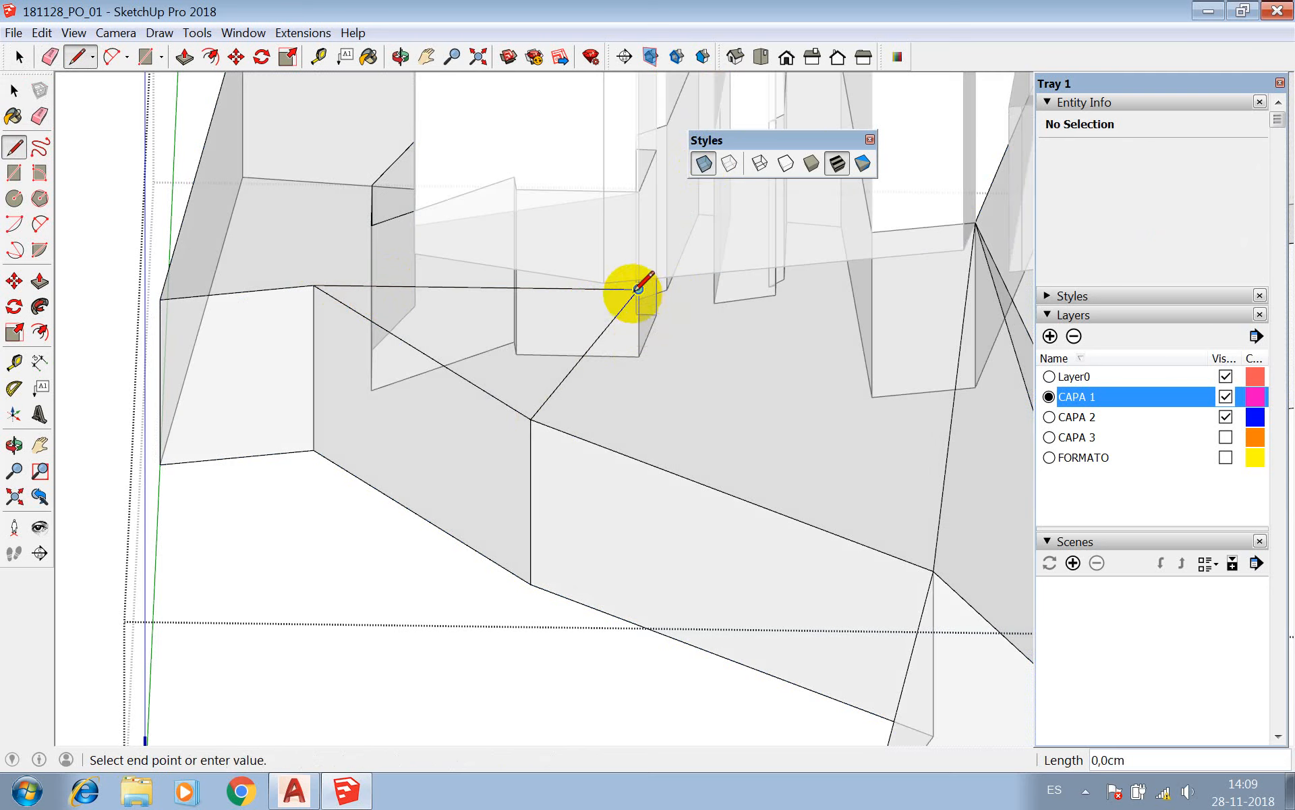
pyautogui.click(314, 450)
pyautogui.click(638, 289)
pyautogui.click(531, 584)
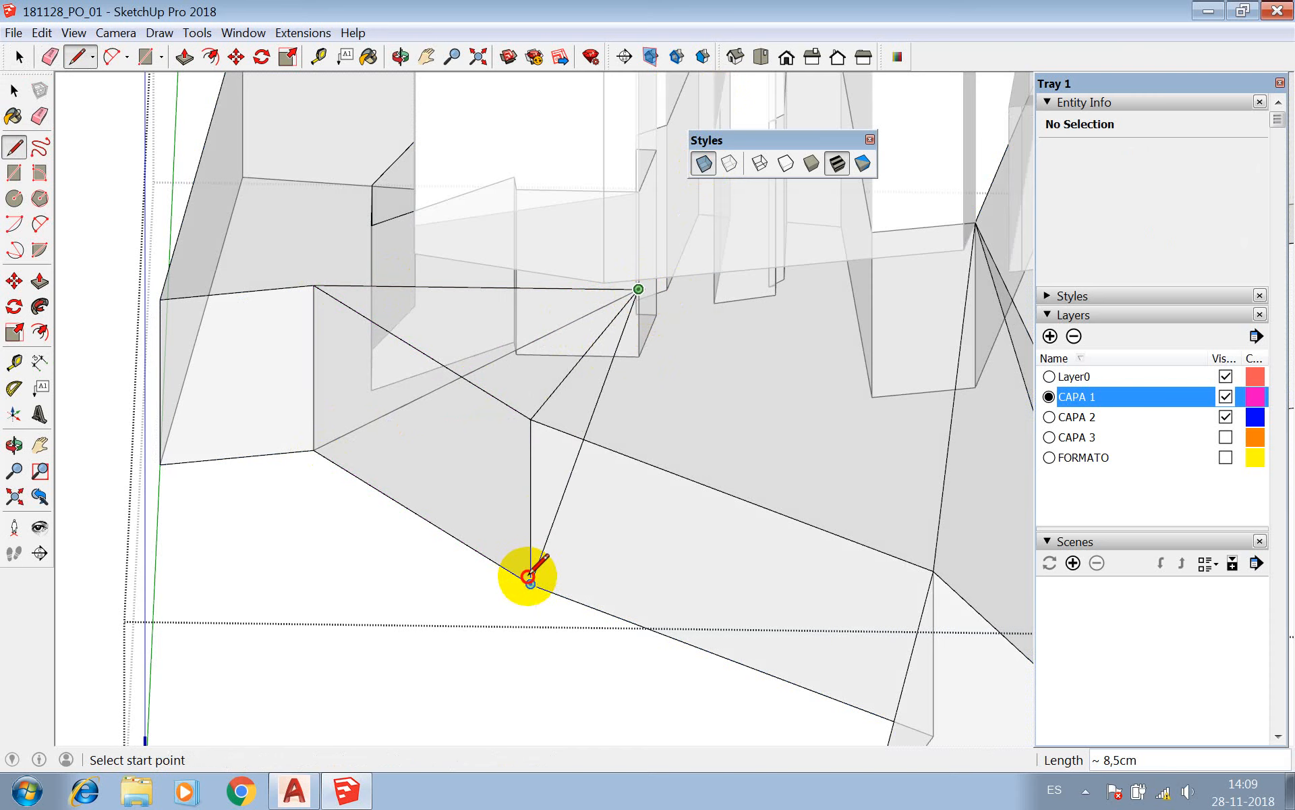
pyautogui.press('space')
pyautogui.click(702, 164)
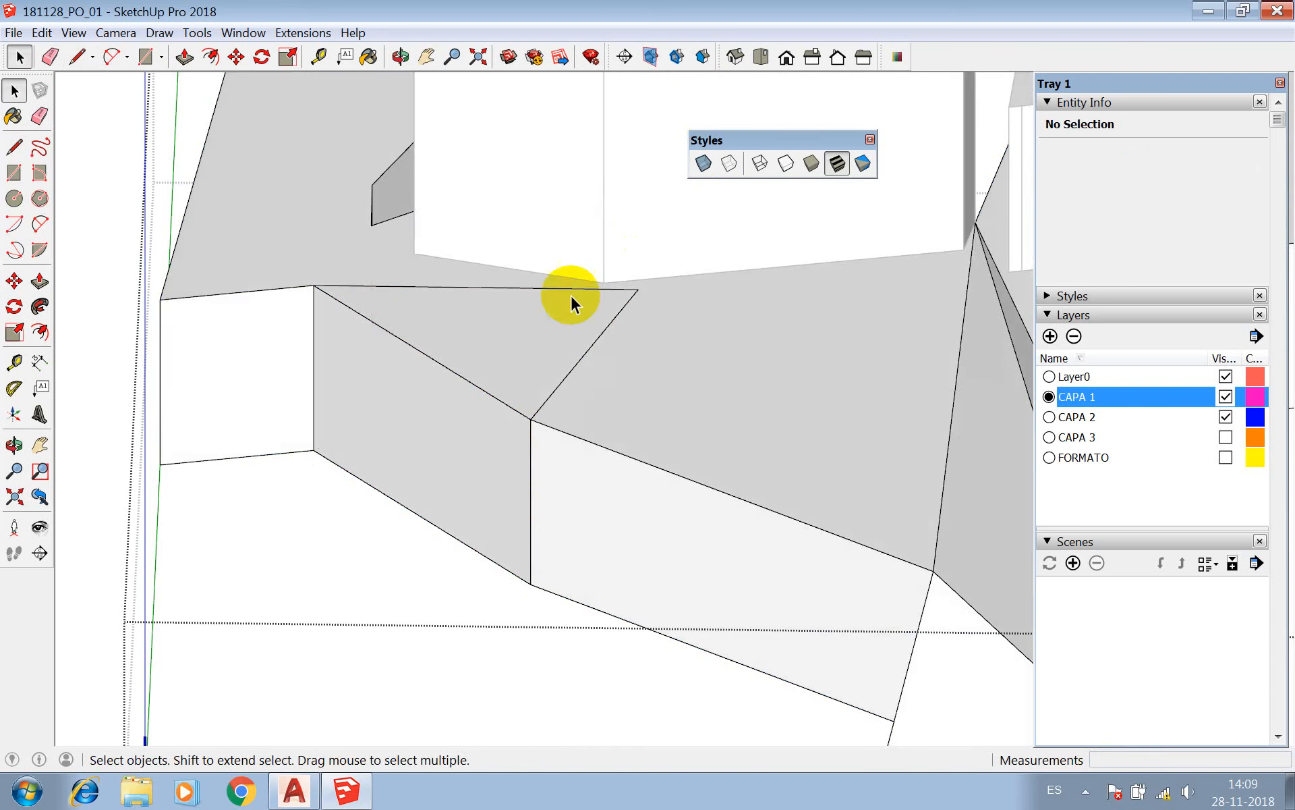
# Erase the angled top edge between the triangle's two outer corners to open a notch, and inspect the cut.
pyautogui.click(461, 375)
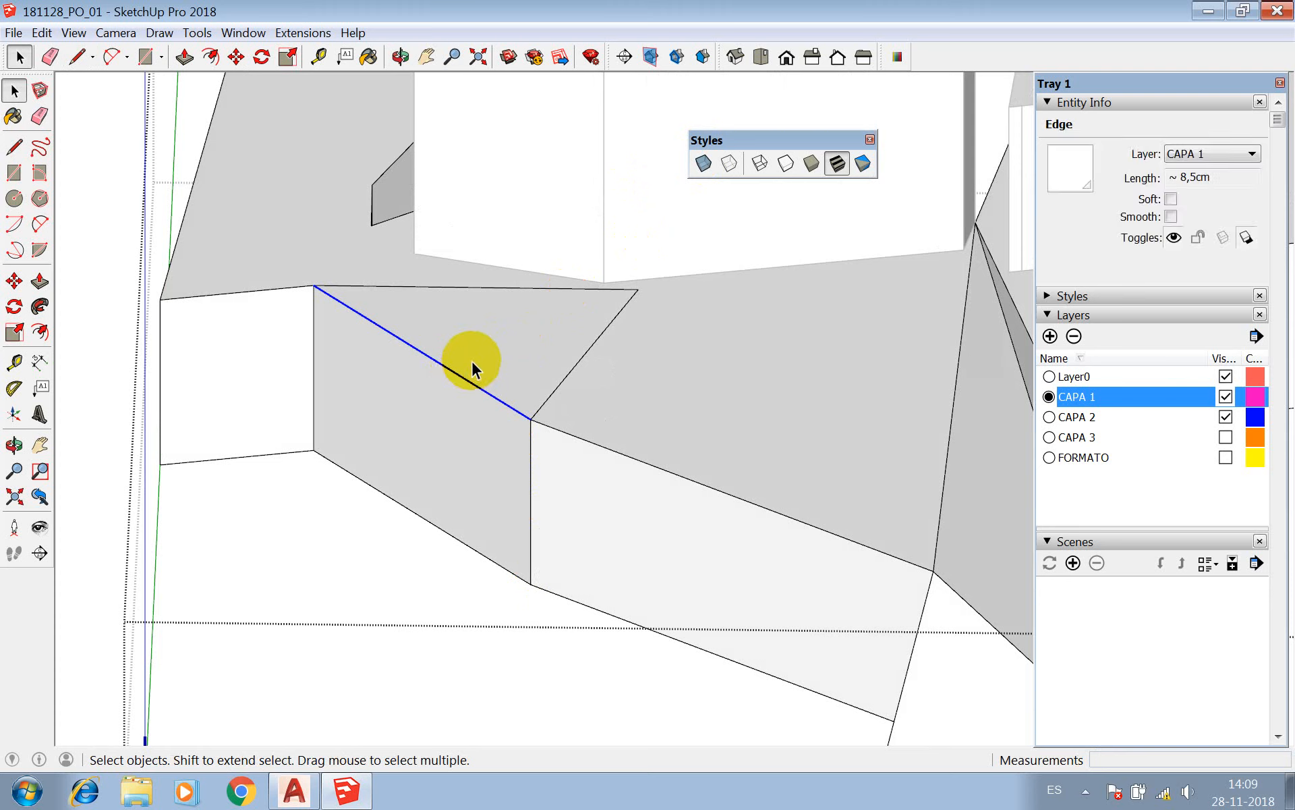
pyautogui.press('e')
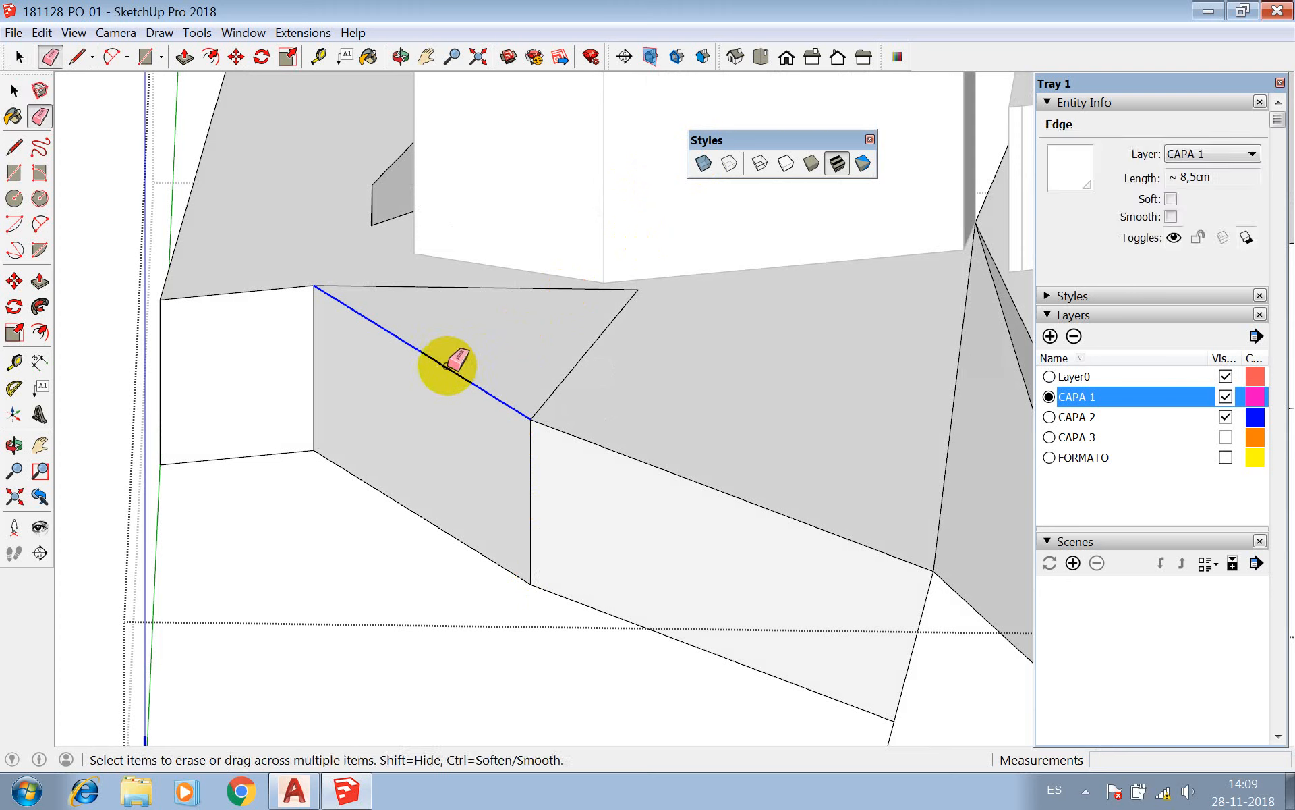
pyautogui.click(447, 365)
pyautogui.click(400, 58)
pyautogui.moveTo(390, 331); pyautogui.dragTo(816, 384)
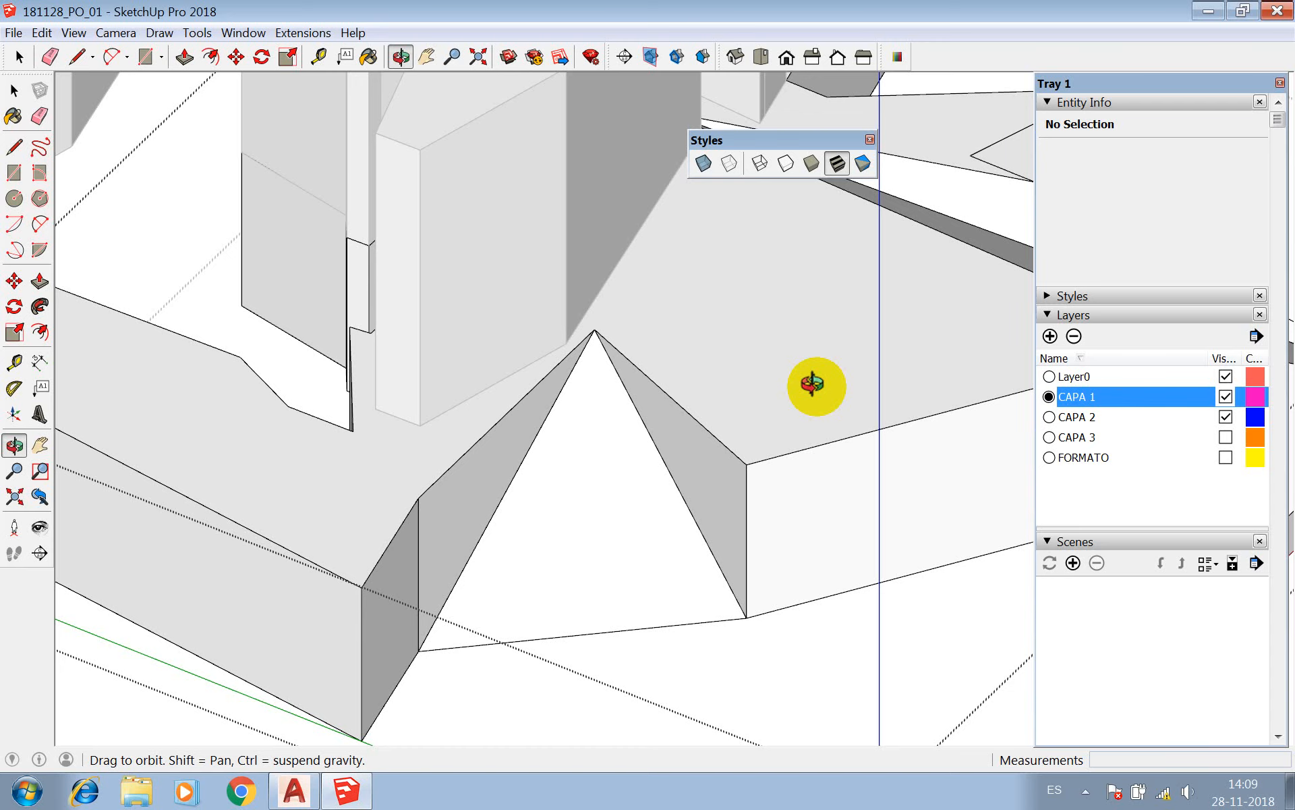
# Close the base component and select it to check its solid status and volume.
pyautogui.scroll(-6, 742, 368)
pyautogui.press('space')
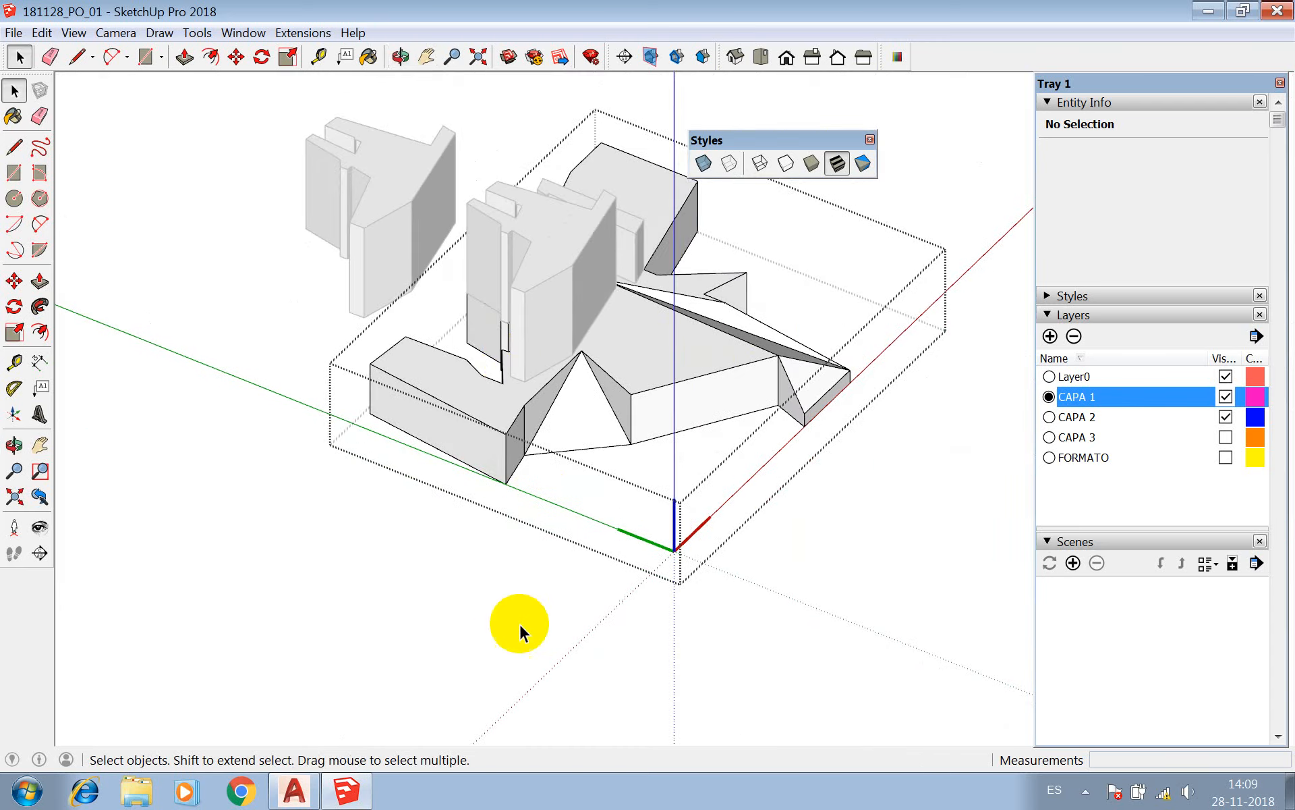
pyautogui.click(515, 611)
pyautogui.click(719, 371)
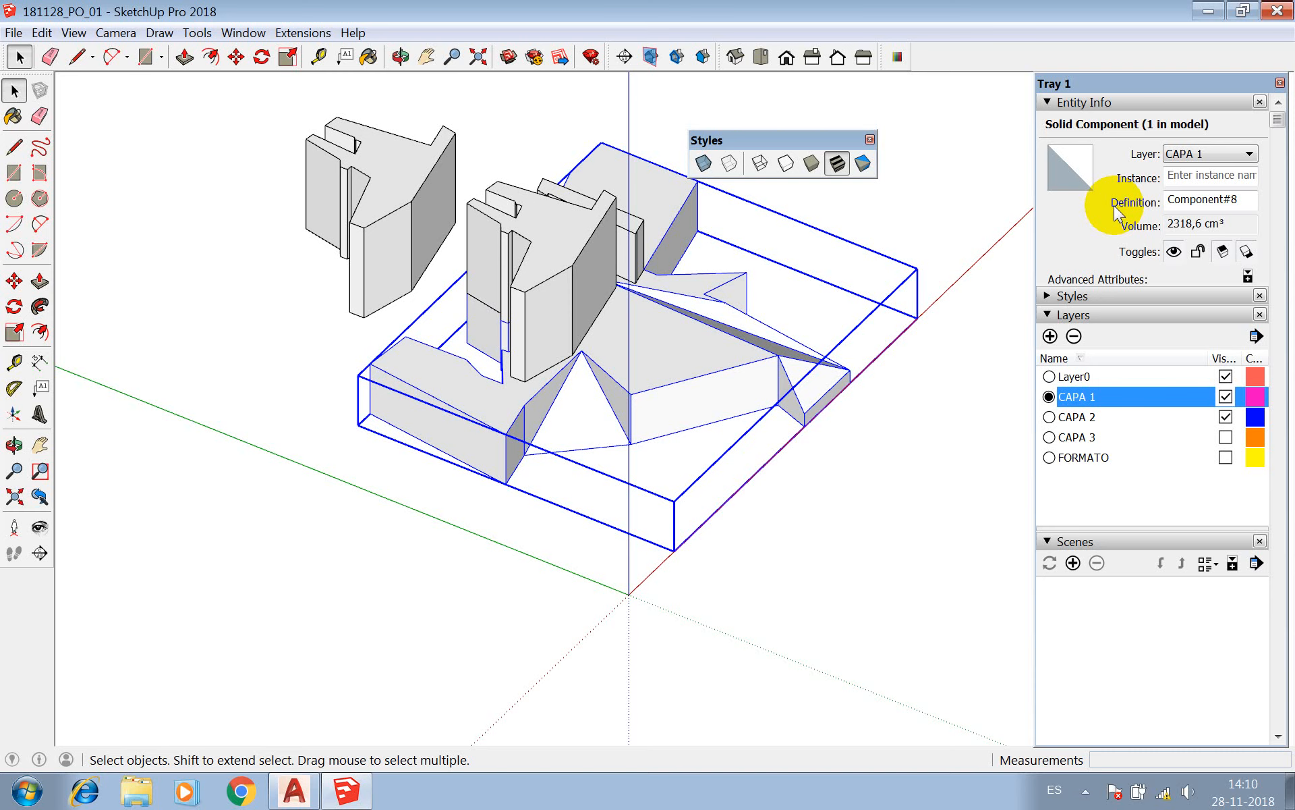
pyautogui.scroll(3, 511, 321)
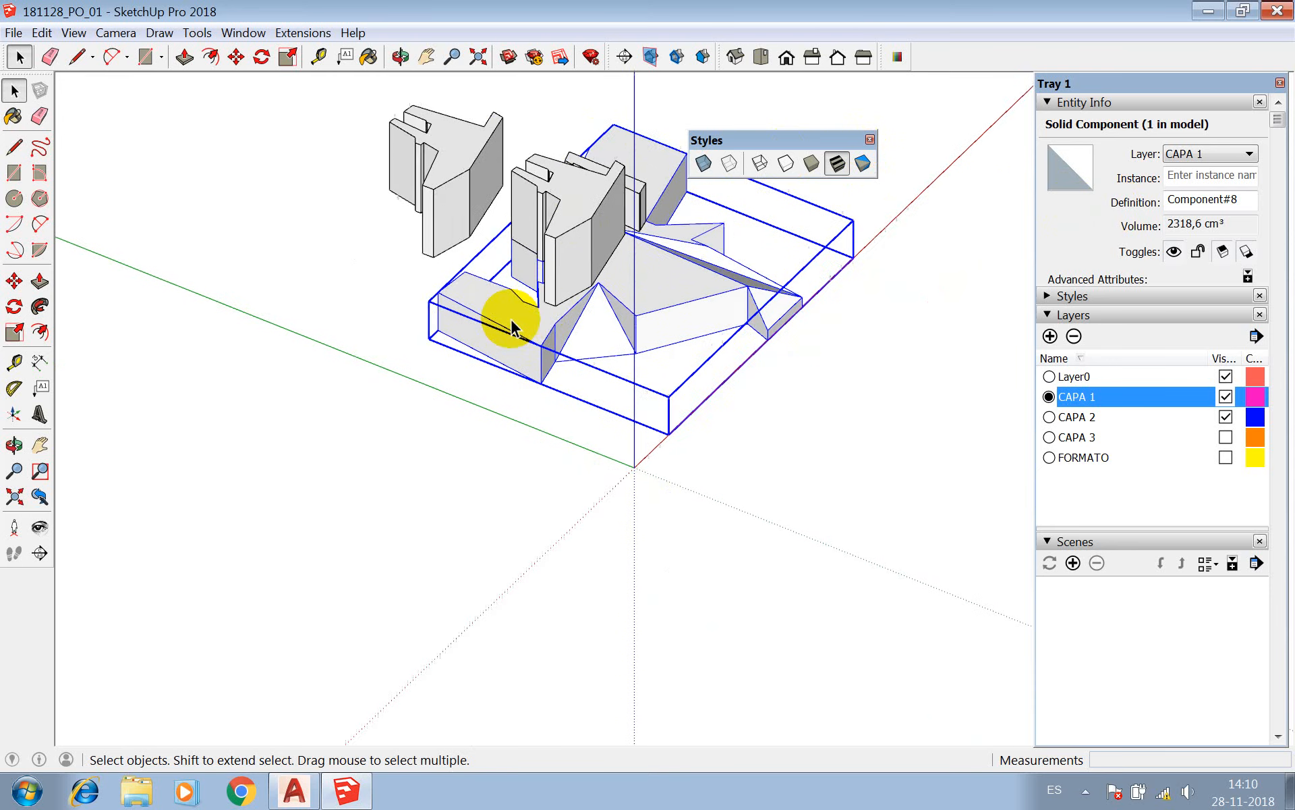
# Inside the base component, try to move the front block's 14 cm top outer edge by about 0.5 cm.
pyautogui.doubleClick(513, 325)
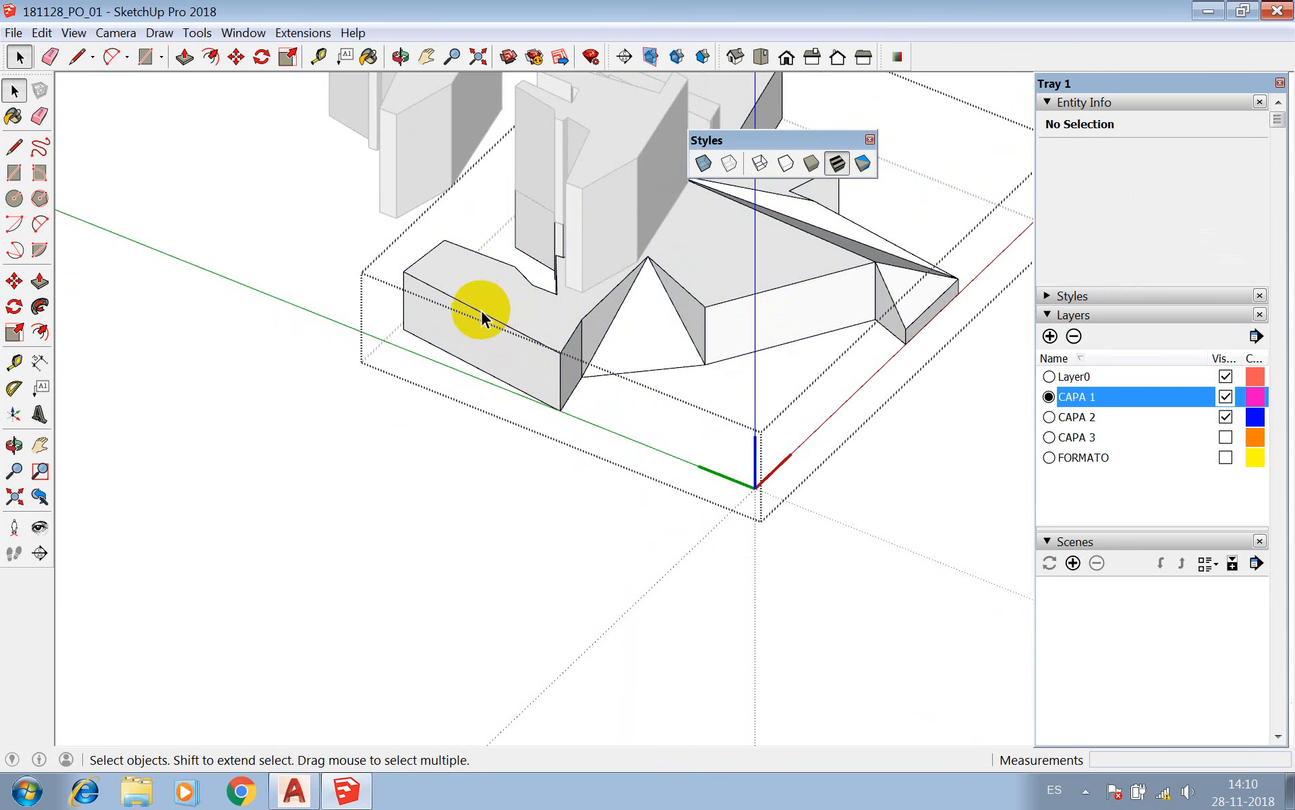
pyautogui.click(480, 313)
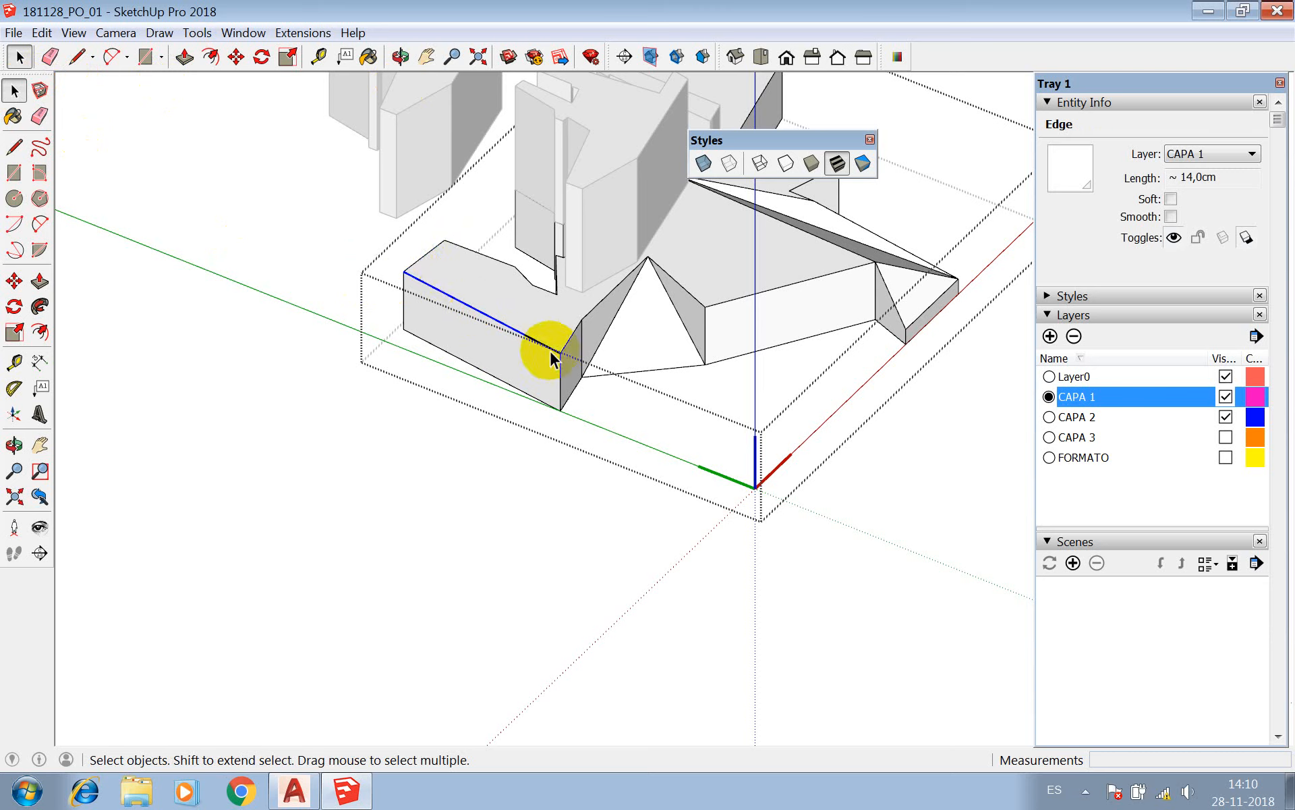
pyautogui.press('m')
pyautogui.click(409, 277)
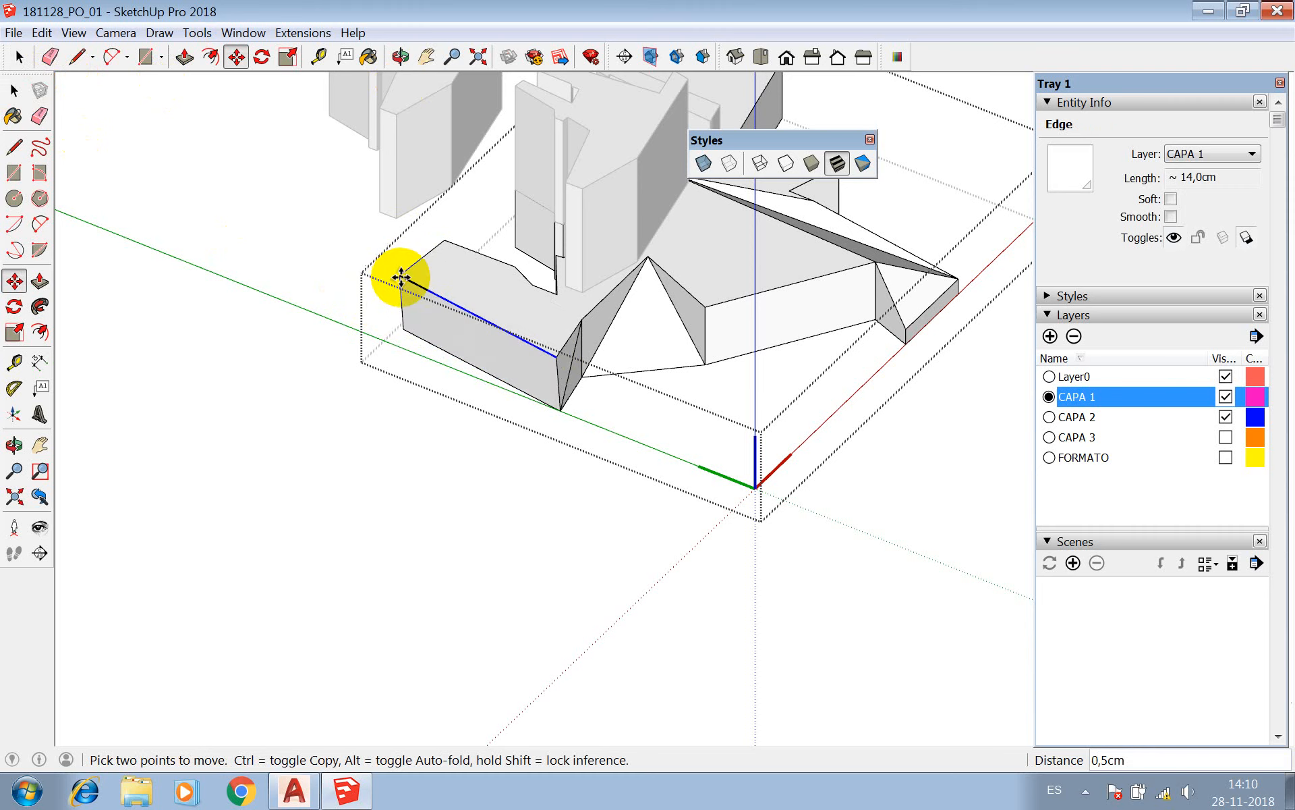
pyautogui.click(403, 277)
pyautogui.press('Escape')
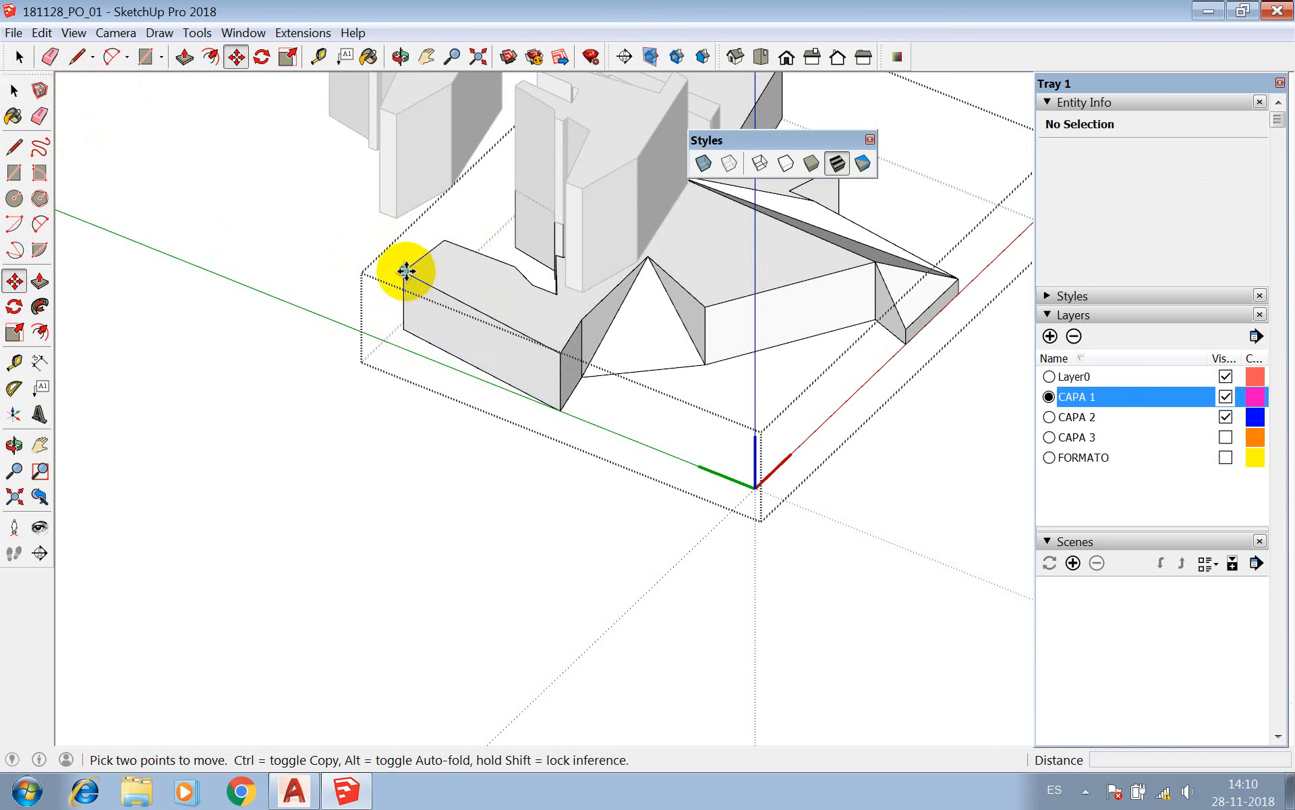
# Try to lower the front block's outer top corner about 3 cm along the blue axis, and close the component.
pyautogui.click(404, 271)
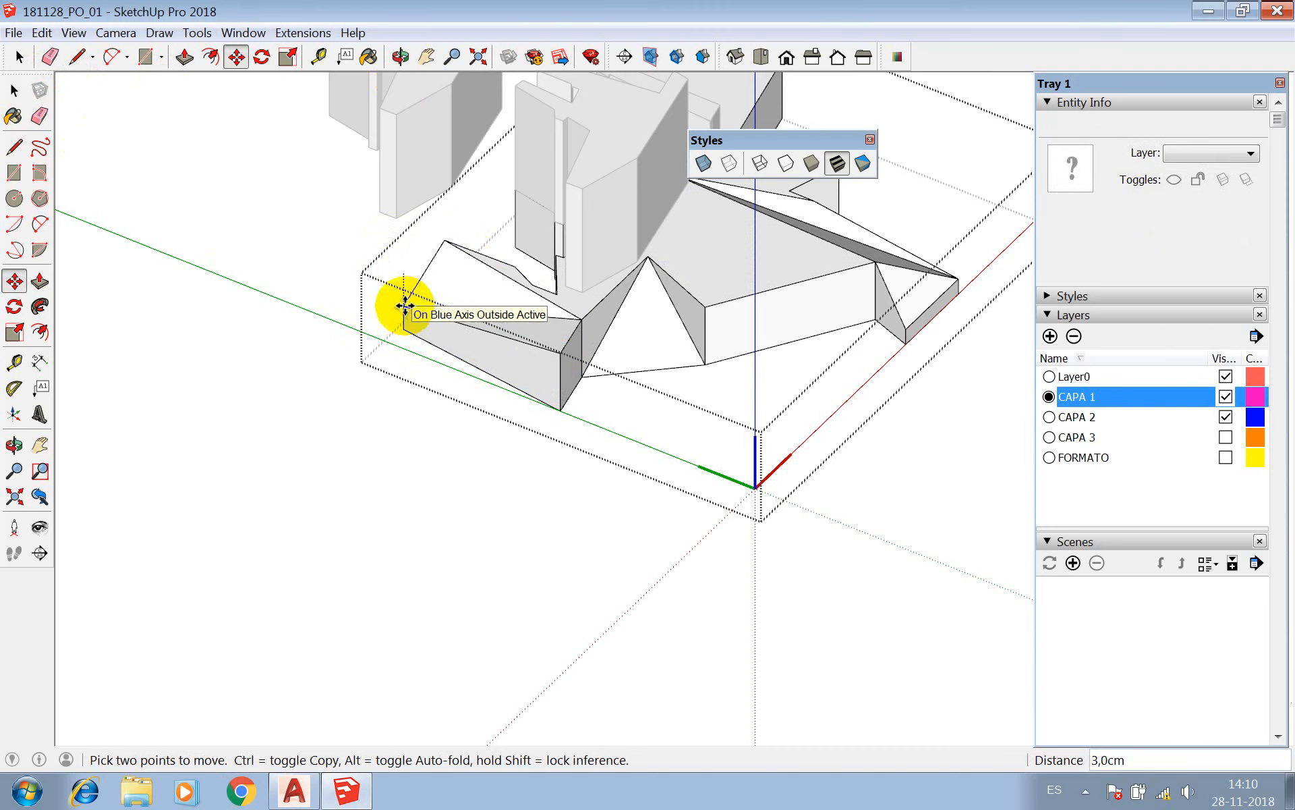
pyautogui.press('Escape')
pyautogui.press('space')
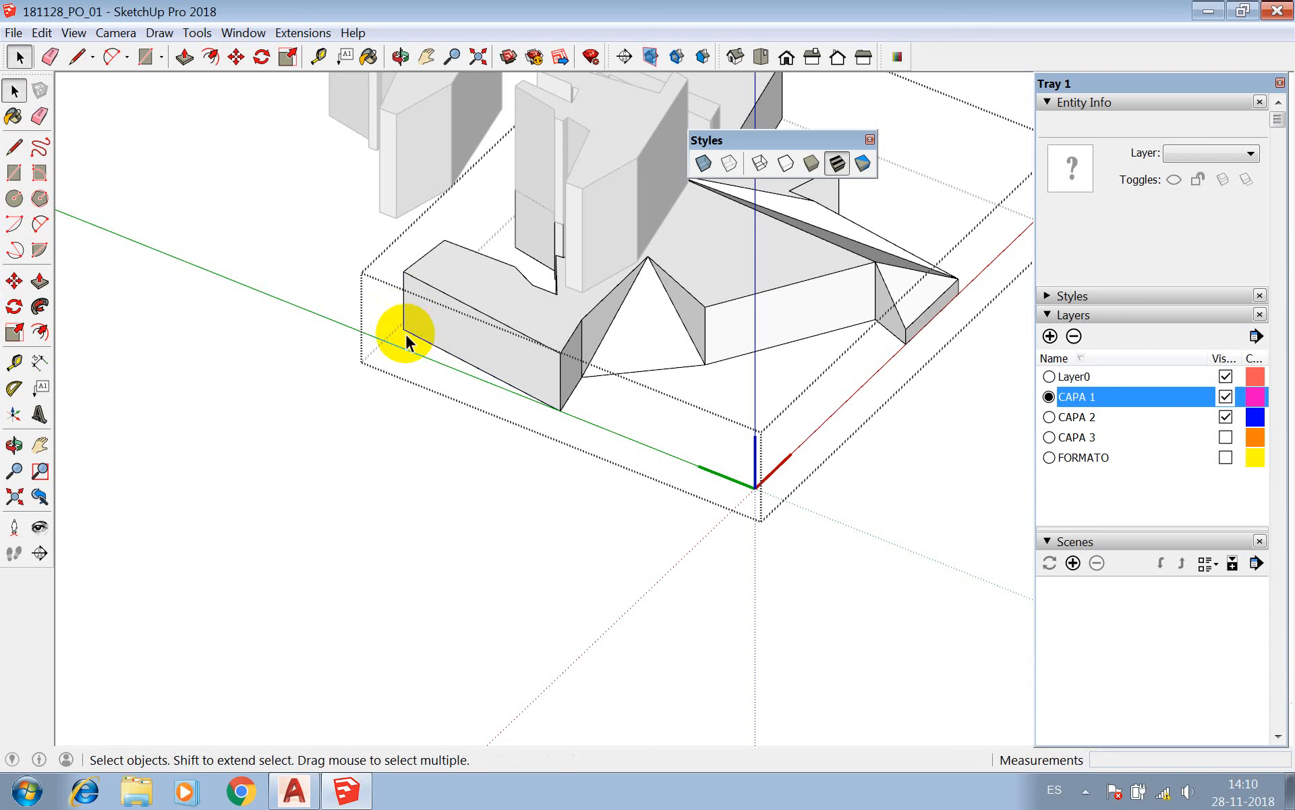
pyautogui.click(264, 273)
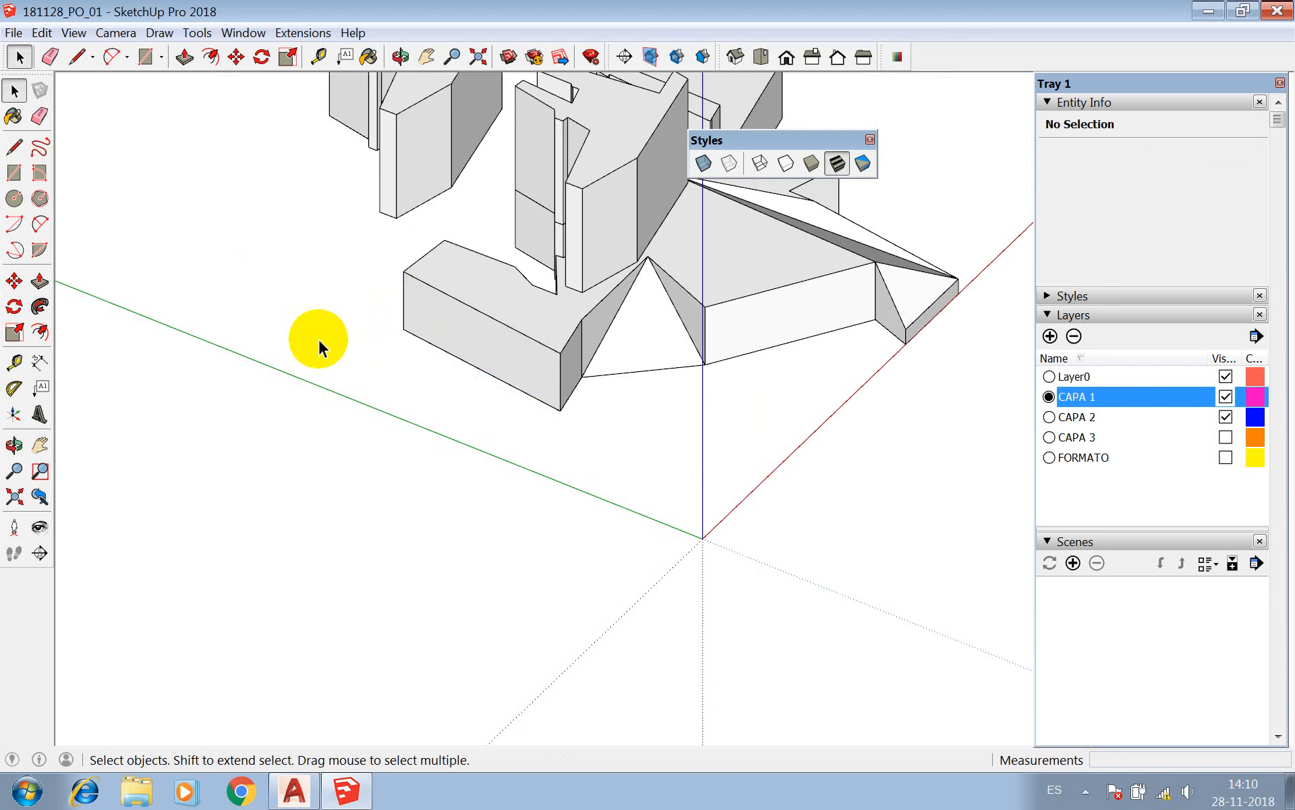
# Examine the base's triangular notch, sloped faces and surrounding volumes from several angles and distances.
pyautogui.scroll(-2, 318, 339)
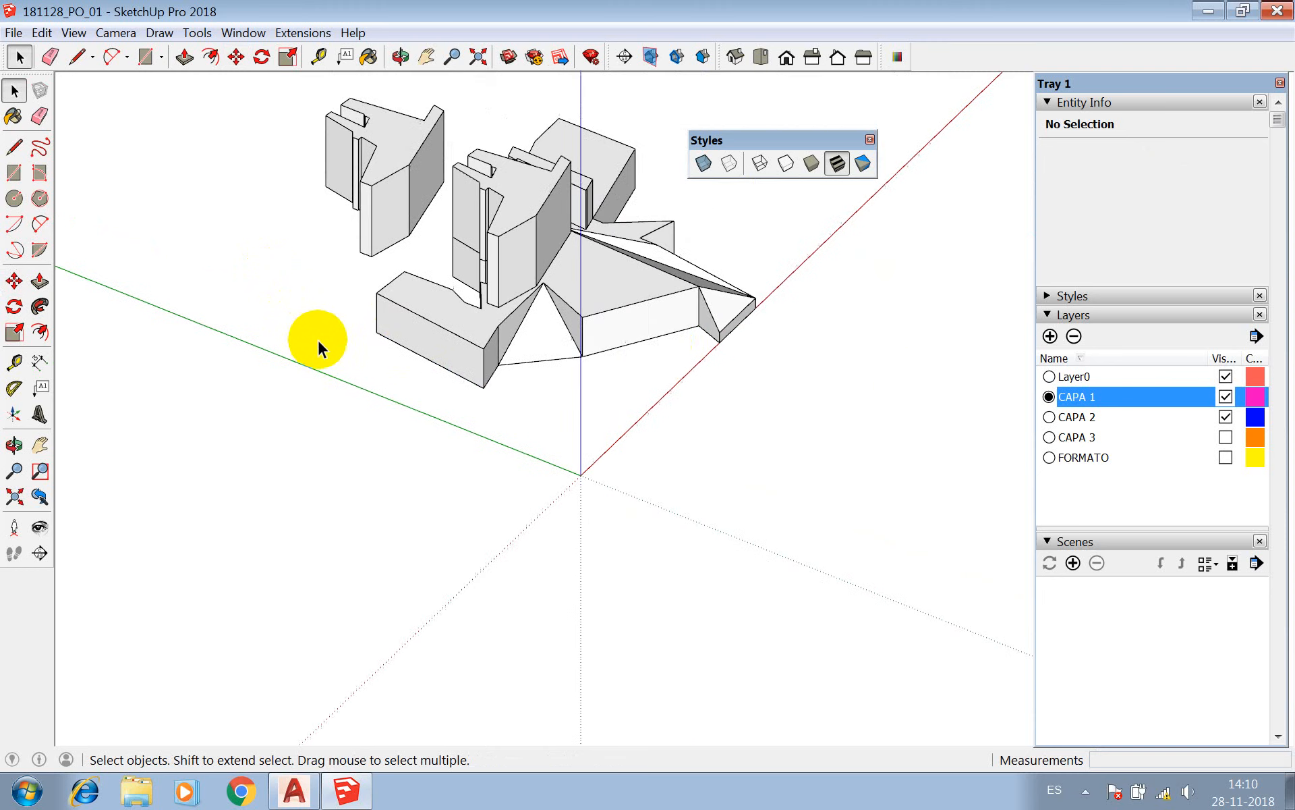
pyautogui.scroll(3, 593, 324)
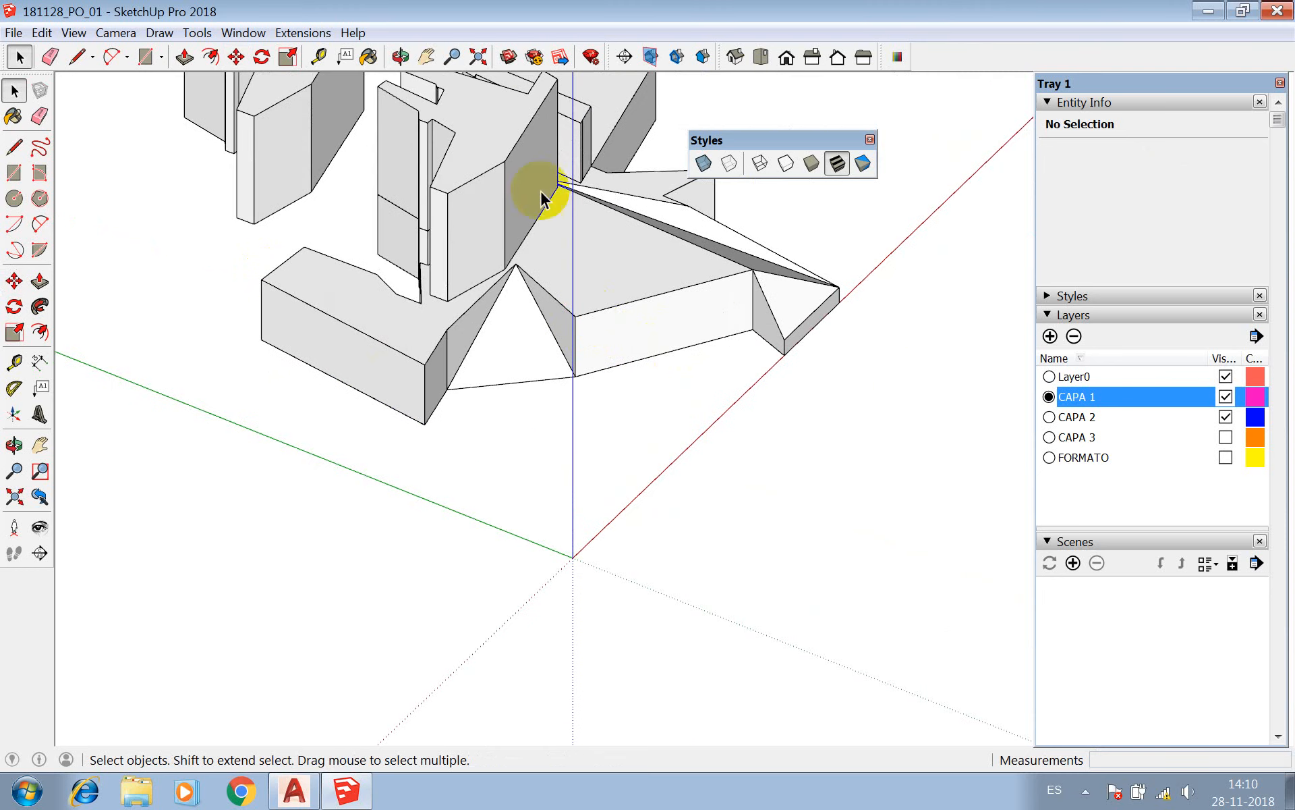
pyautogui.click(400, 56)
pyautogui.moveTo(661, 437); pyautogui.dragTo(514, 292)
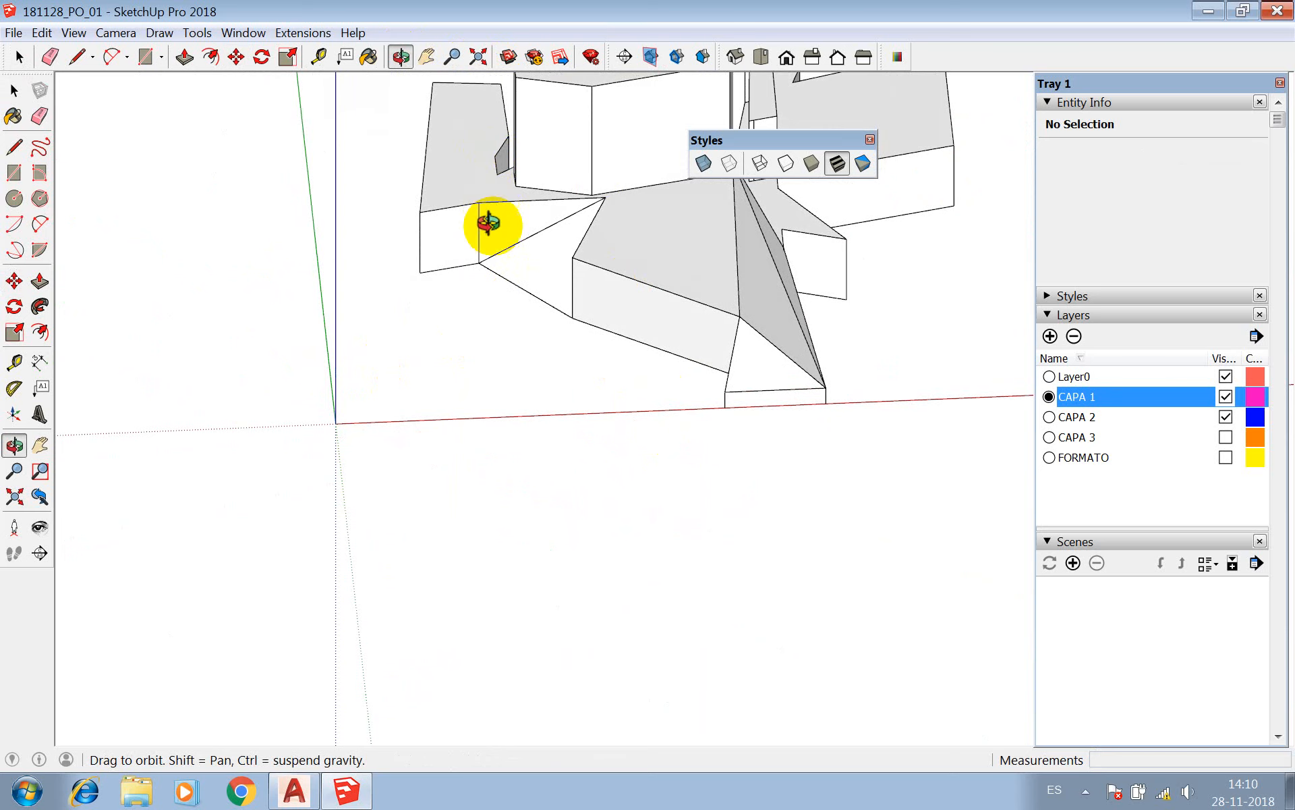
pyautogui.moveTo(491, 225); pyautogui.dragTo(688, 292)
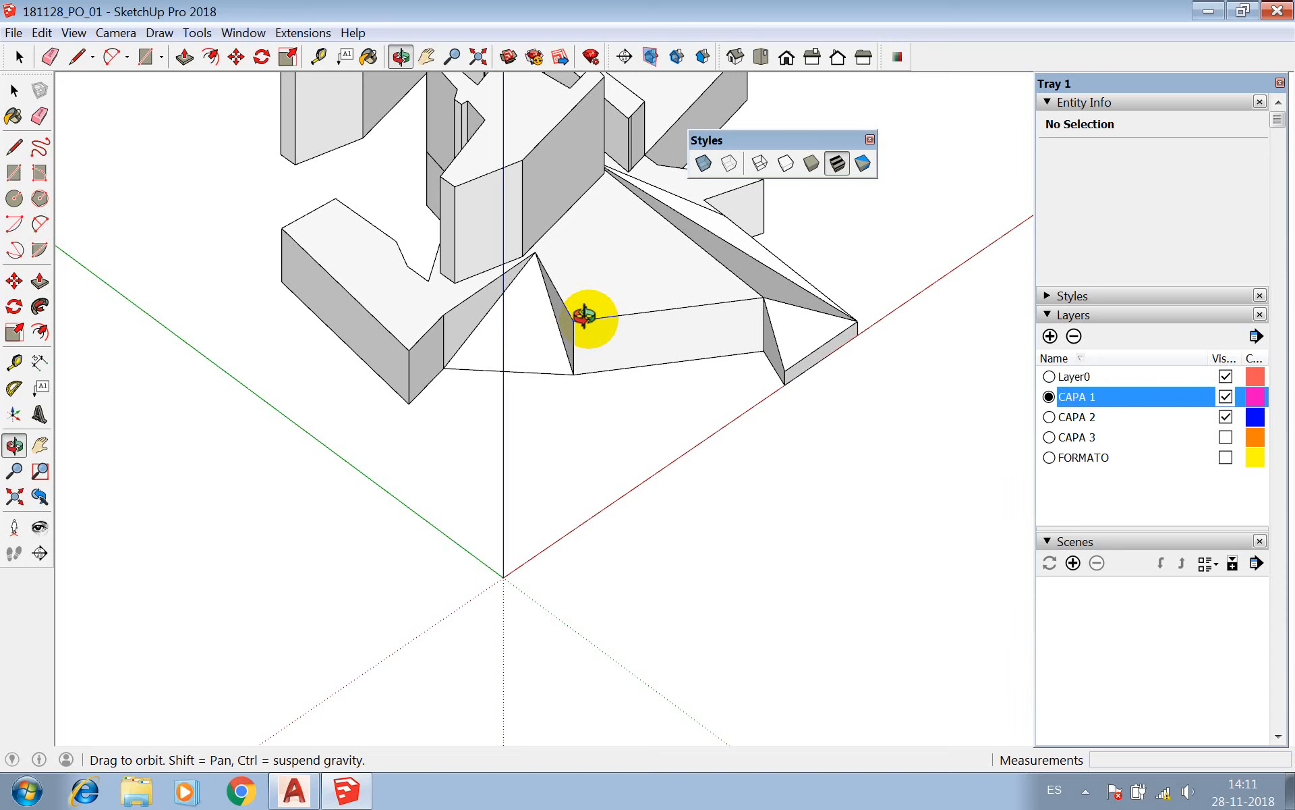
pyautogui.moveTo(584, 315); pyautogui.dragTo(487, 366)
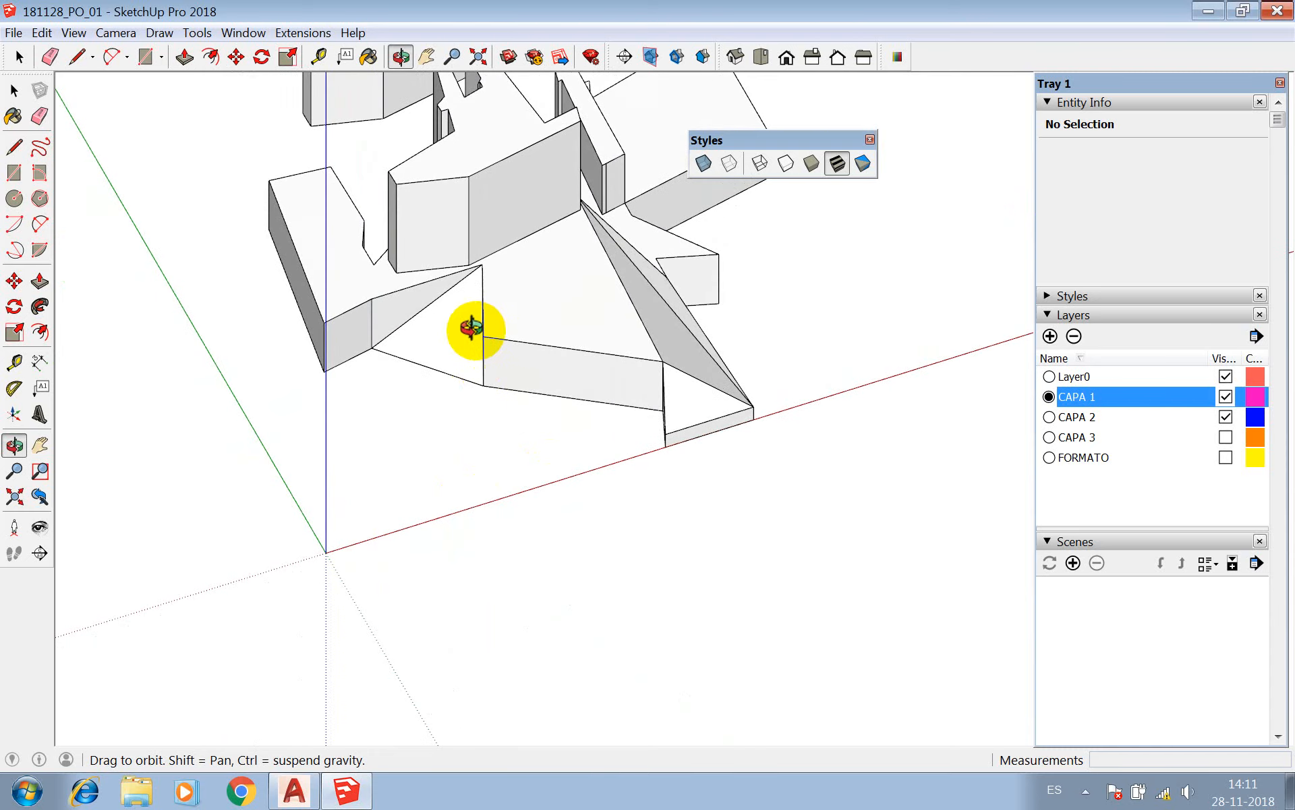
pyautogui.moveTo(471, 324); pyautogui.dragTo(504, 315)
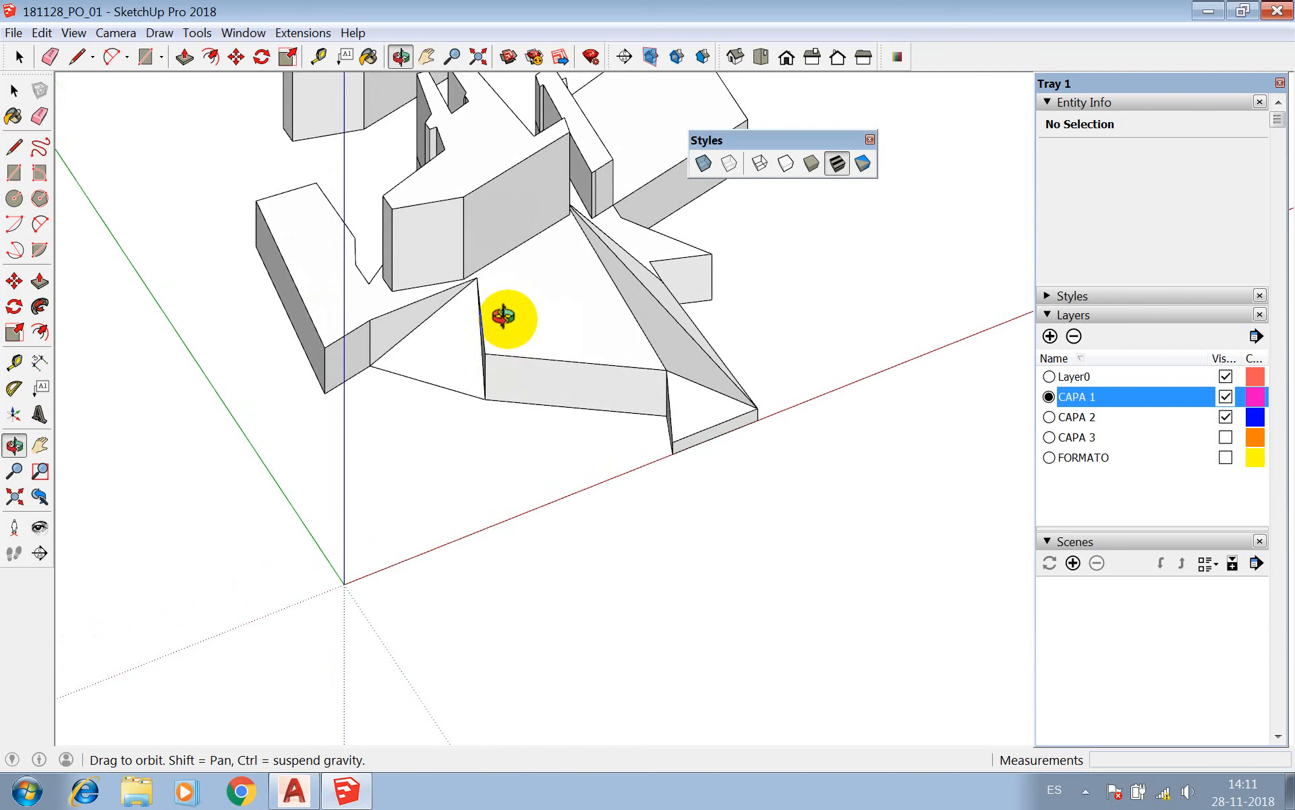
pyautogui.moveTo(505, 316); pyautogui.dragTo(574, 355)
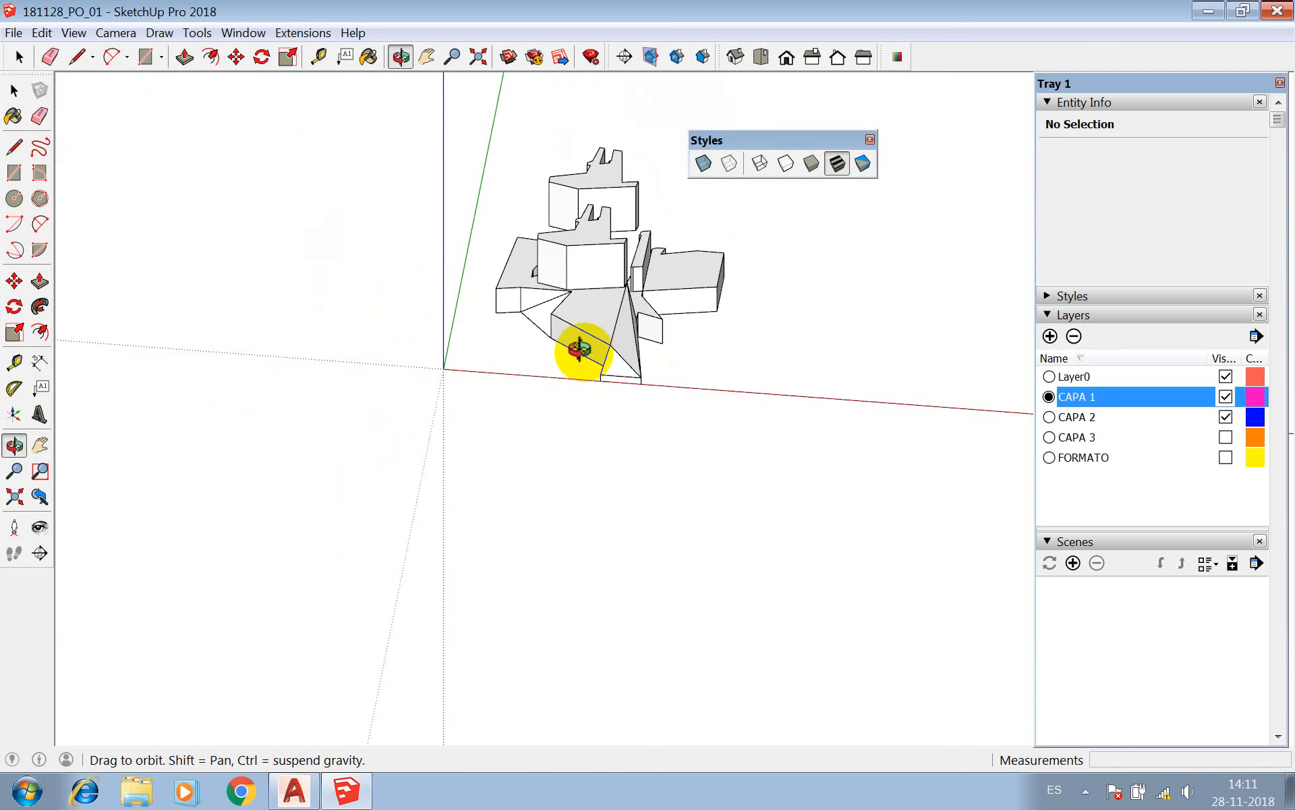
pyautogui.scroll(-2, 581, 351)
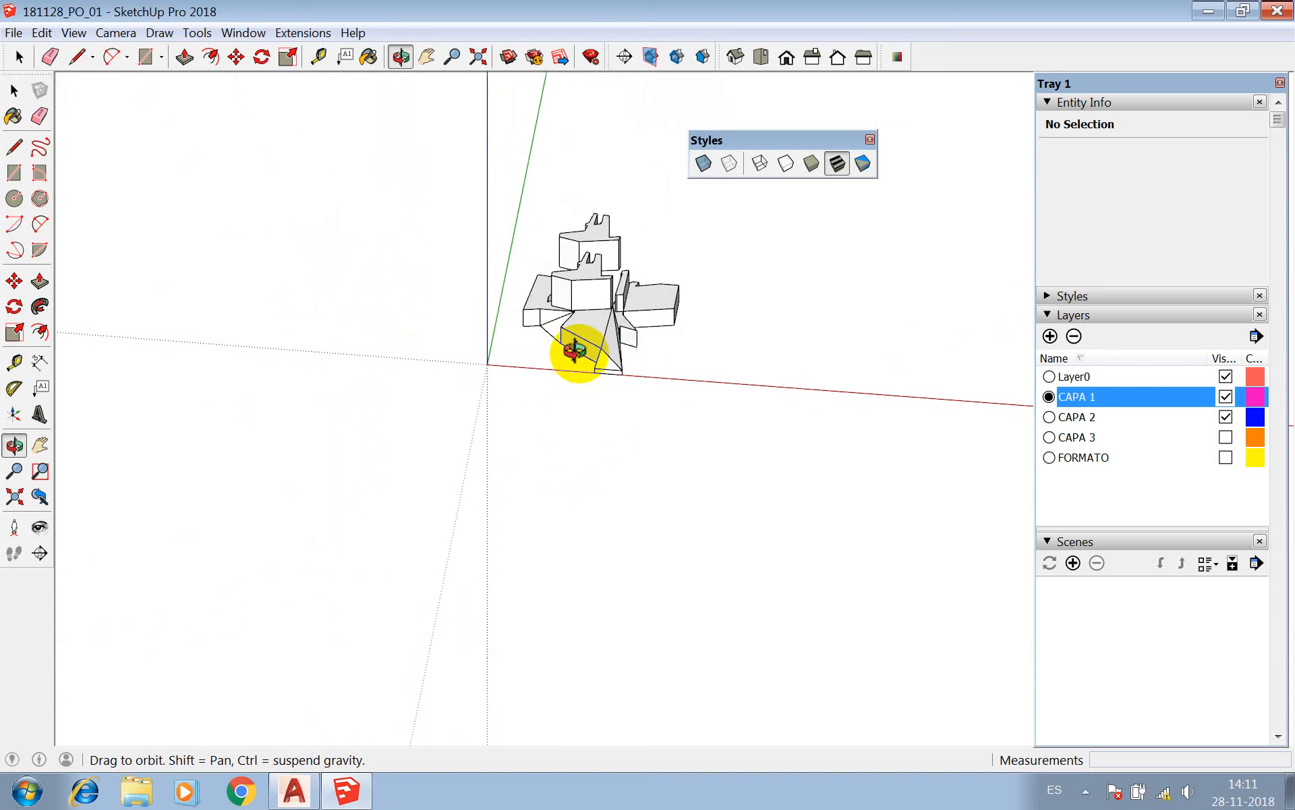
pyautogui.moveTo(641, 340); pyautogui.dragTo(491, 345)
pyautogui.press('space')
pyautogui.scroll(3, 649, 249)
pyautogui.scroll(-2, 448, 346)
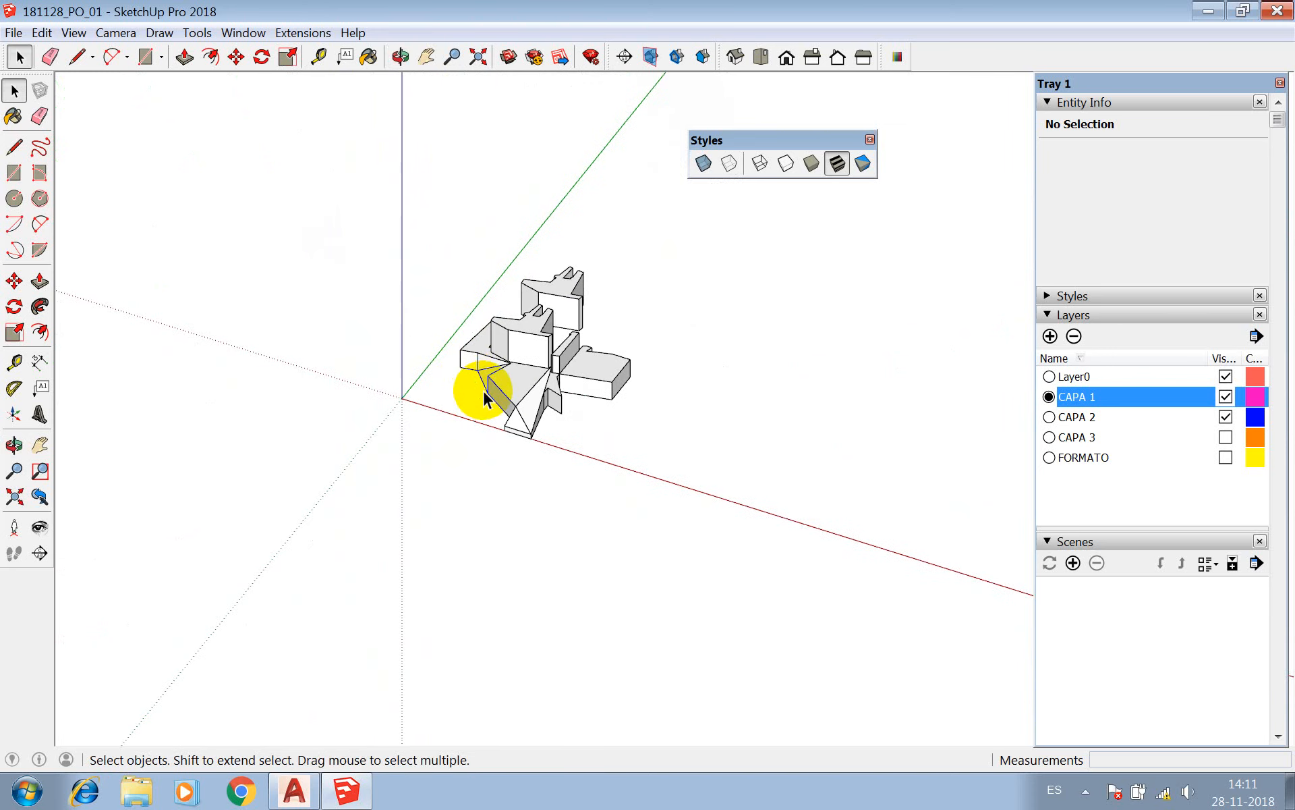
# Draw a rectangle about 11.4 by 13.8 cm on the ground beside the model and Push/Pull it up into a box.
pyautogui.press('r')
pyautogui.click(353, 350)
pyautogui.click(428, 328)
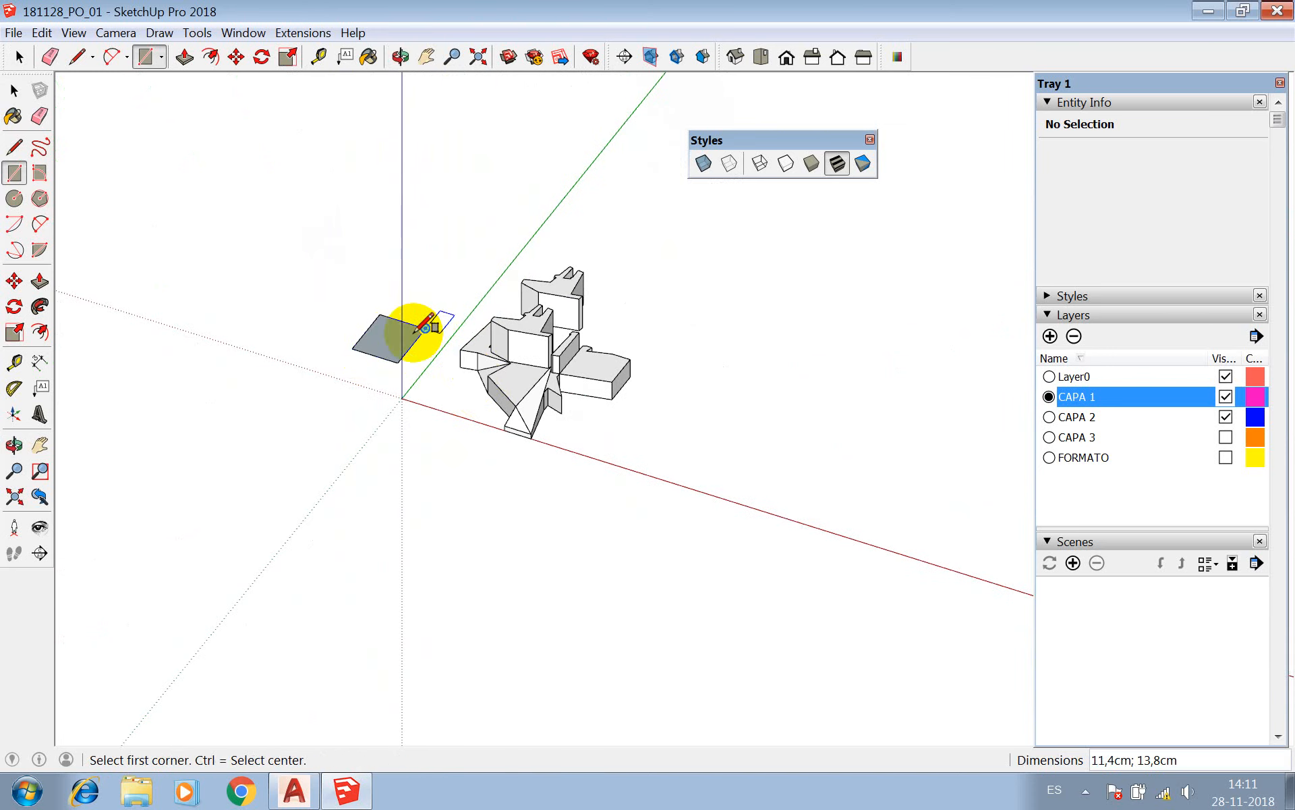
pyautogui.scroll(2, 384, 336)
pyautogui.press('p')
pyautogui.click(385, 340)
pyautogui.click(391, 280)
pyautogui.press('space')
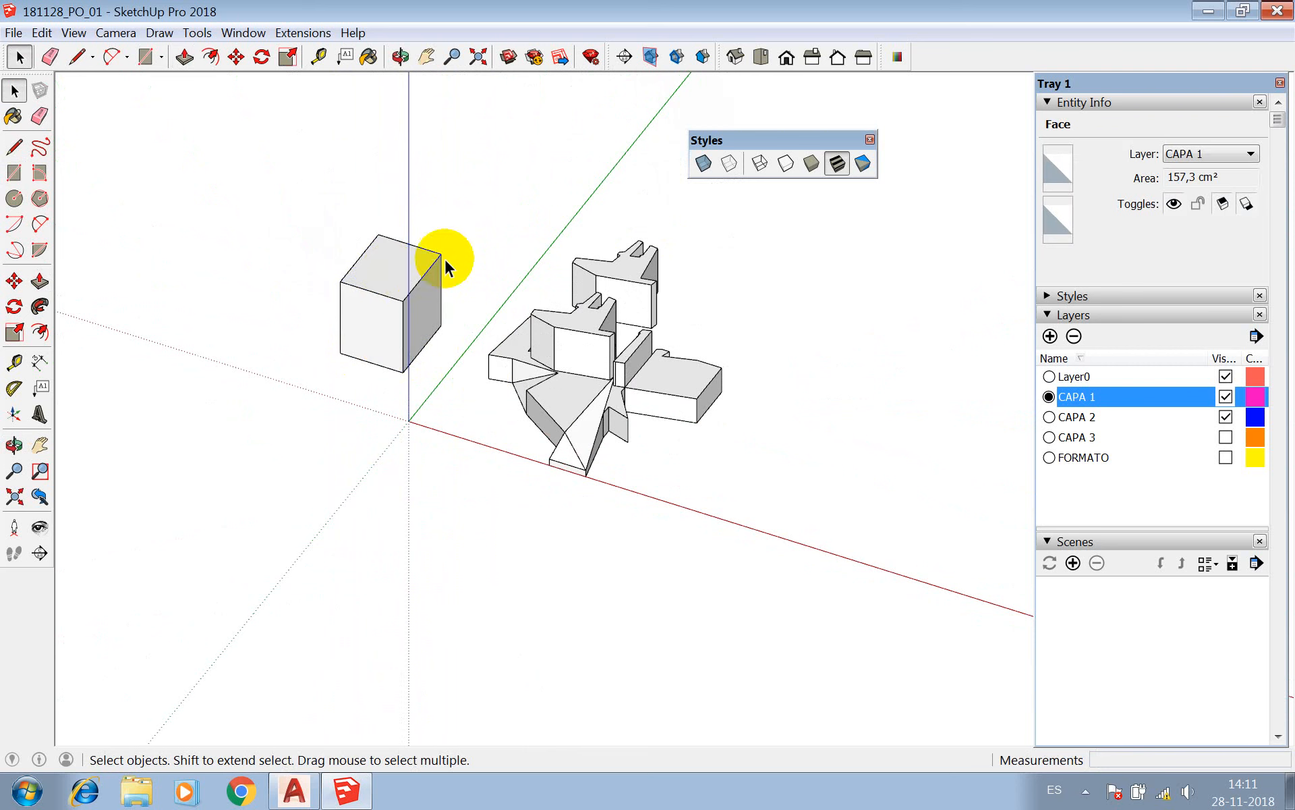
# Erase the box's top face and inspect the inner sides of its walls and floor.
pyautogui.scroll(-2, 237, 260)
pyautogui.scroll(2, 256, 273)
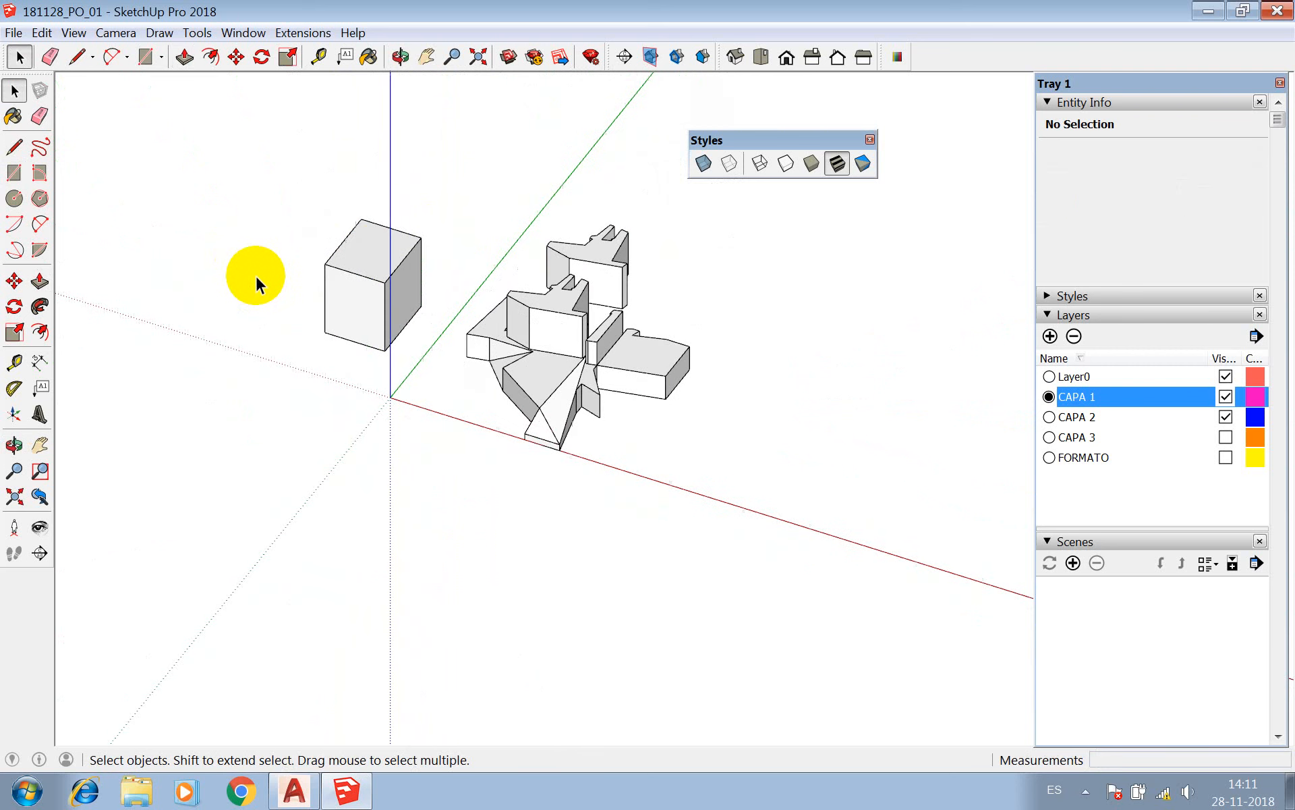
pyautogui.click(399, 258)
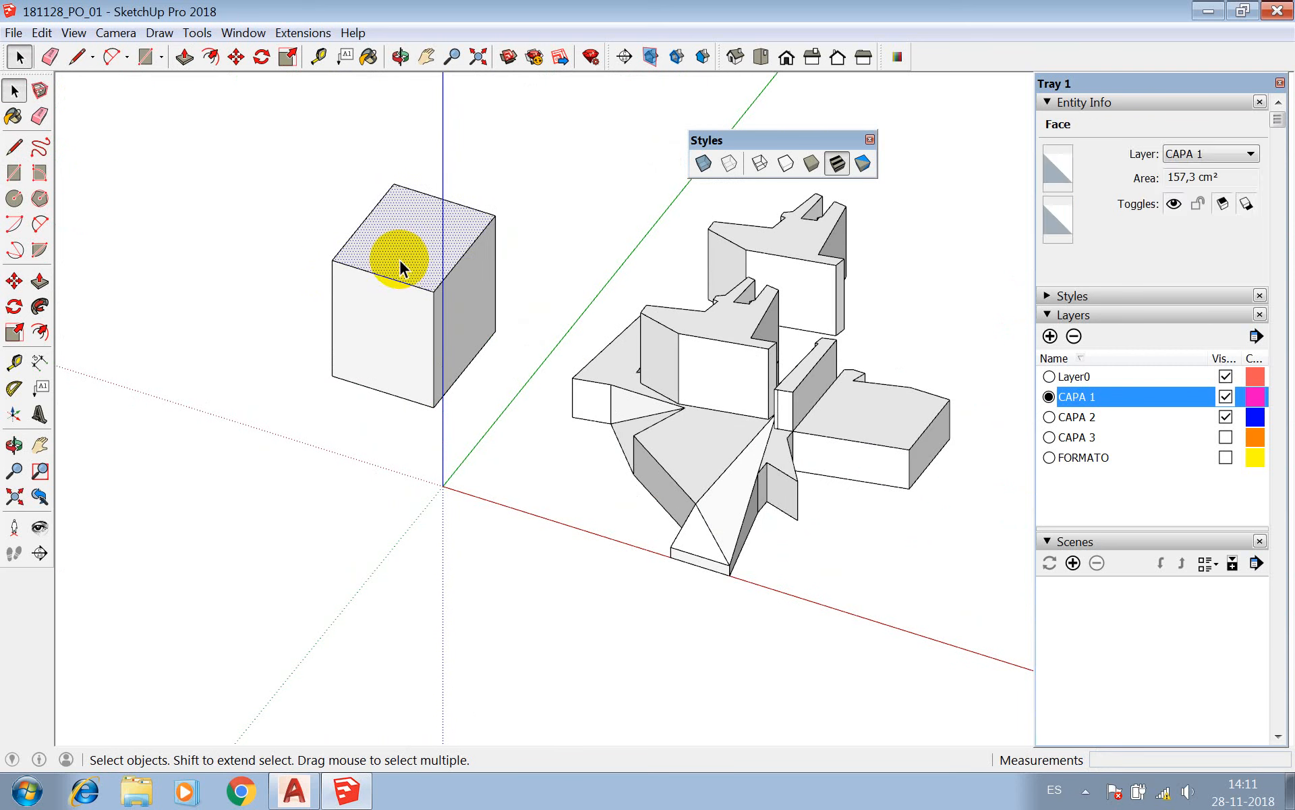
pyautogui.rightClick(400, 258)
pyautogui.click(429, 288)
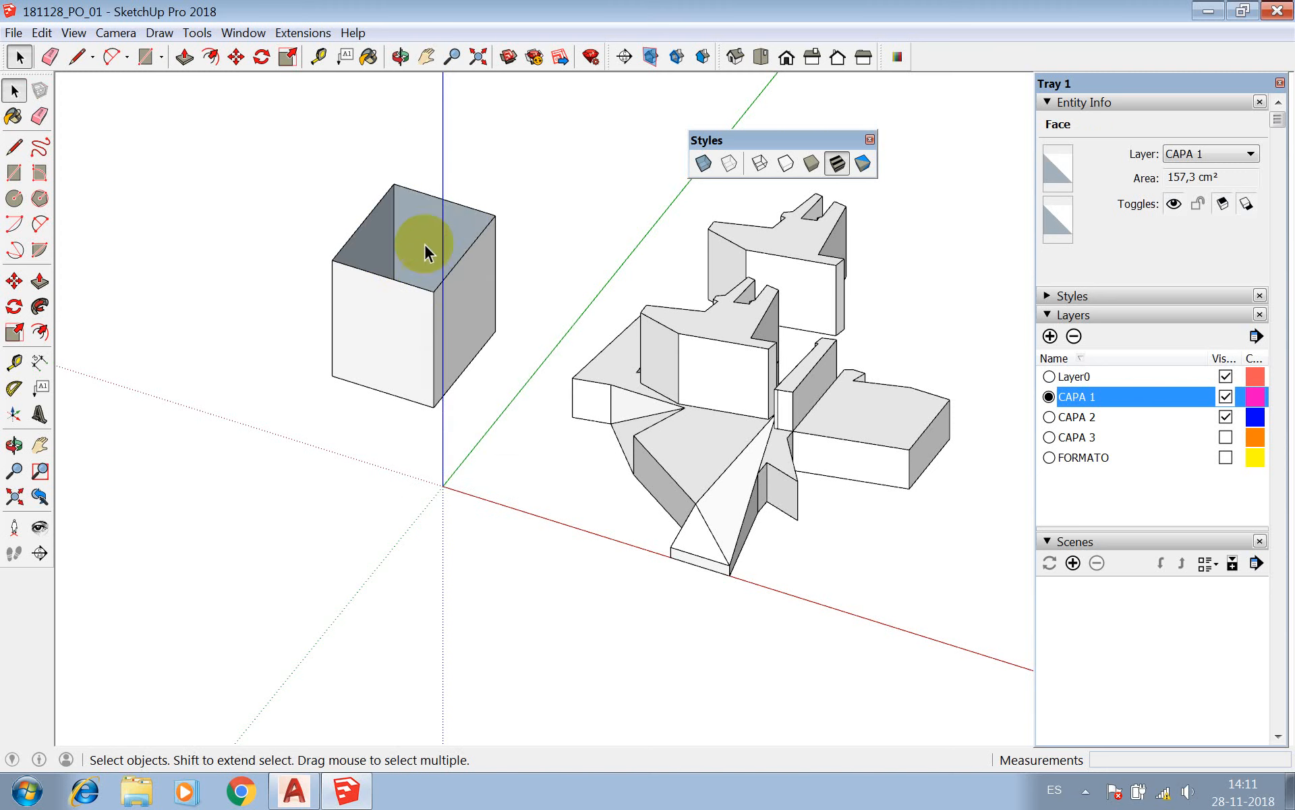
pyautogui.click(400, 57)
pyautogui.moveTo(398, 178); pyautogui.dragTo(330, 330)
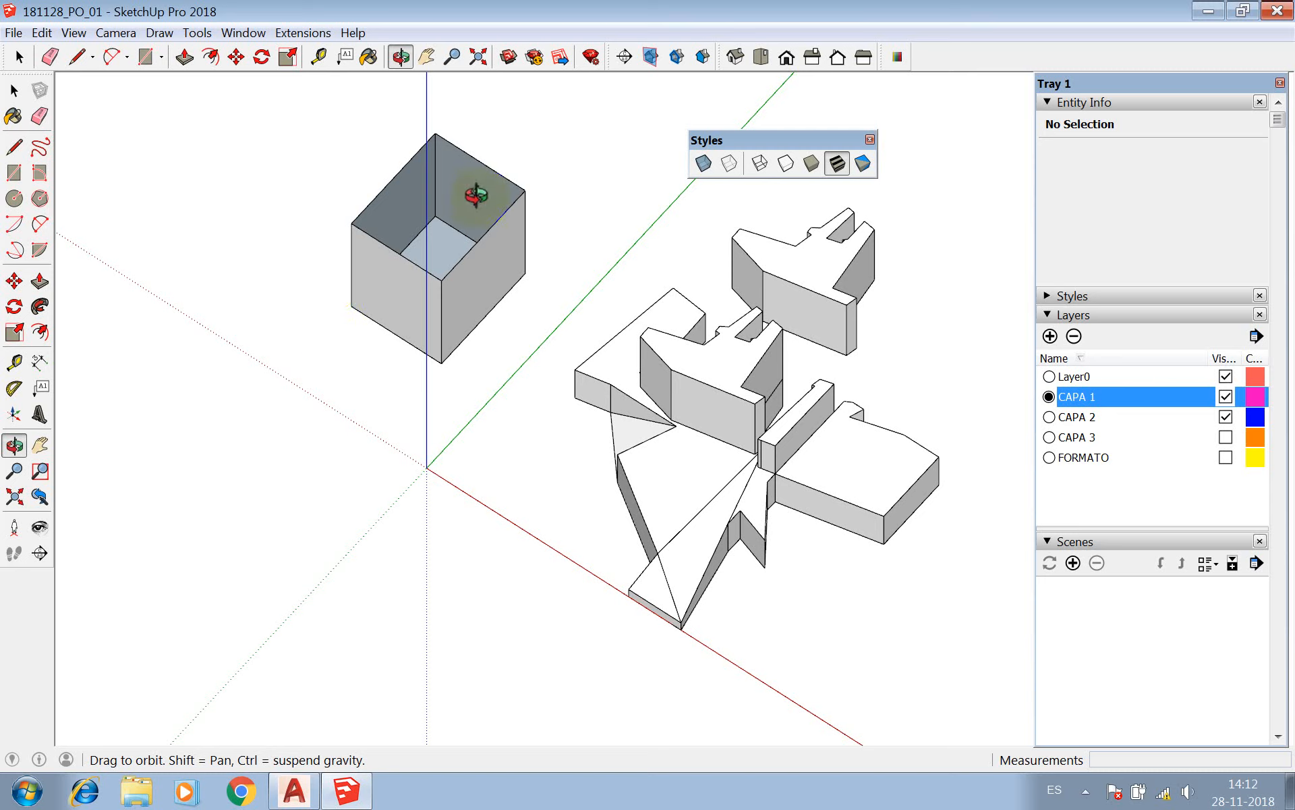
pyautogui.press('space')
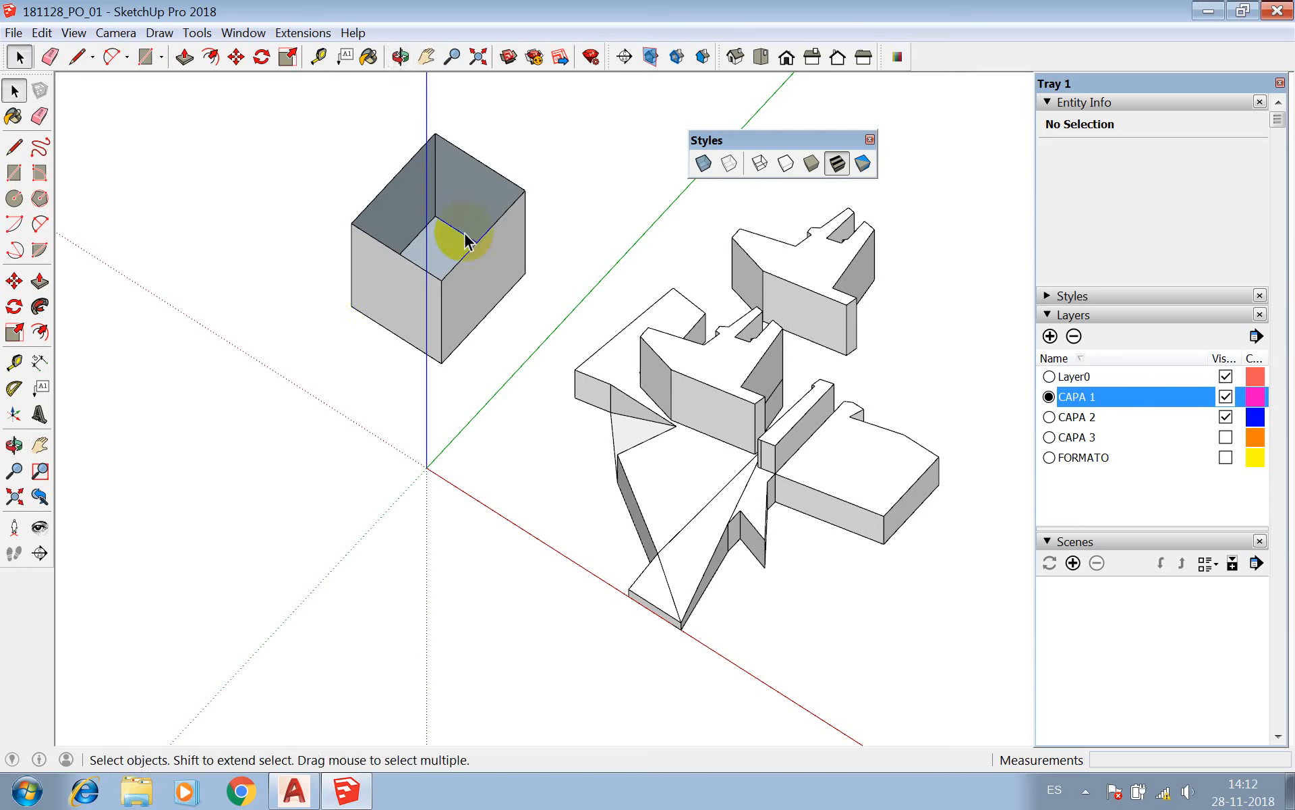
# Open the base component for editing and reverse the triangular notch face adjoining the small end block.
pyautogui.scroll(-2, 428, 310)
pyautogui.scroll(5, 593, 398)
pyautogui.doubleClick(593, 391)
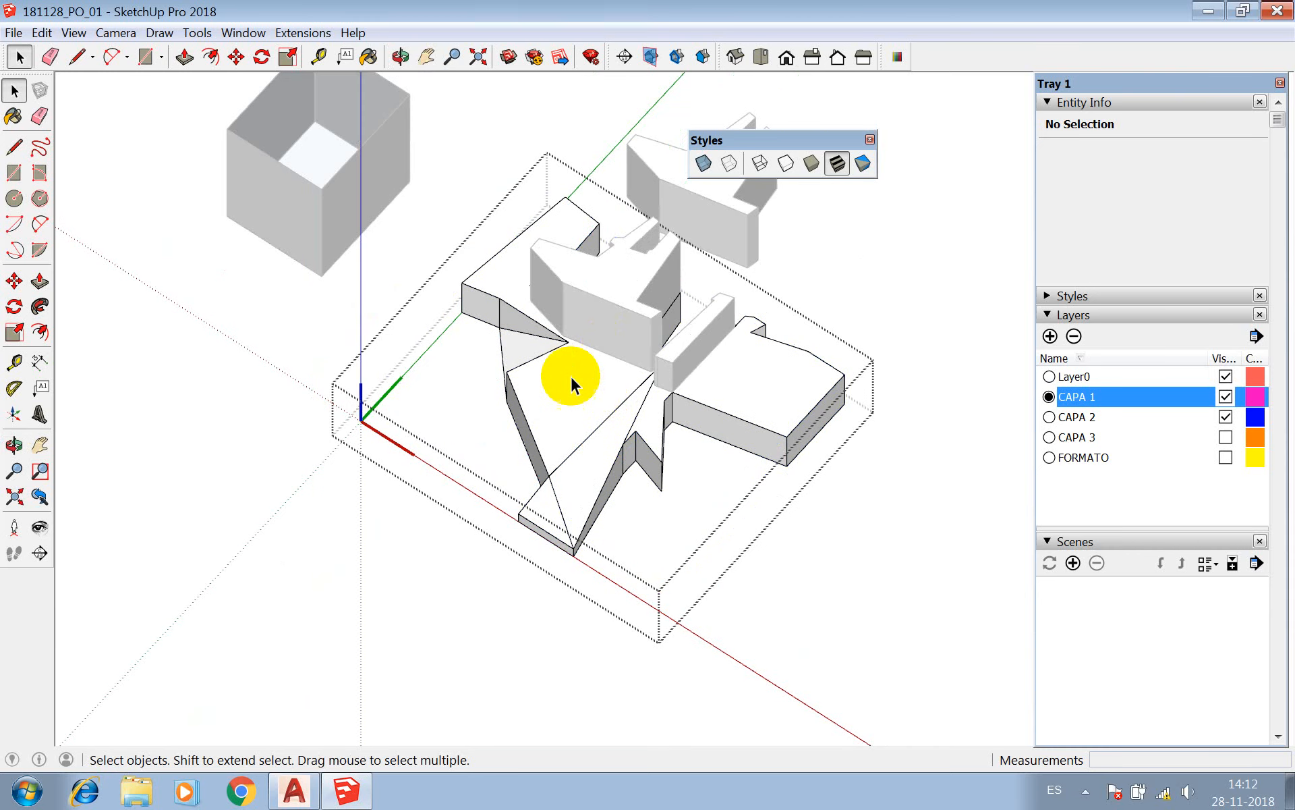
pyautogui.scroll(2, 500, 405)
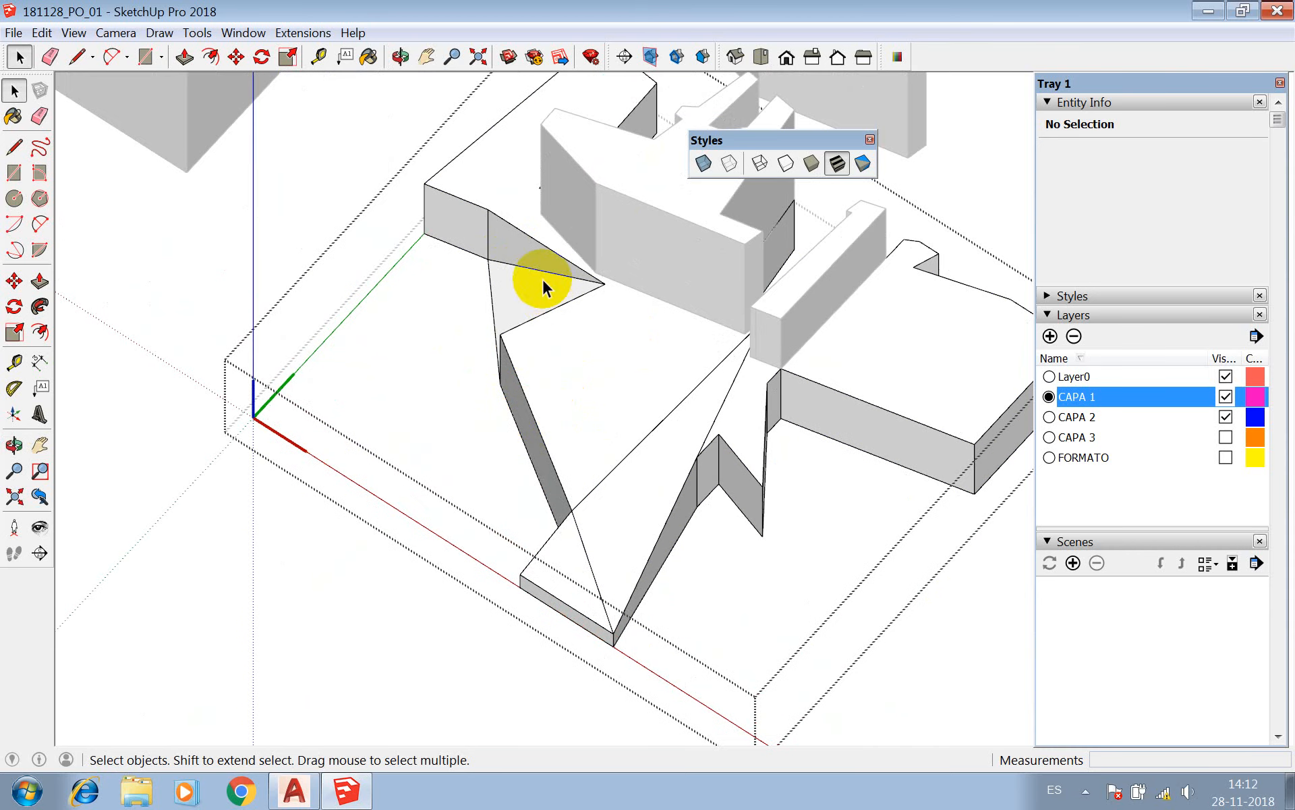
pyautogui.rightClick(525, 251)
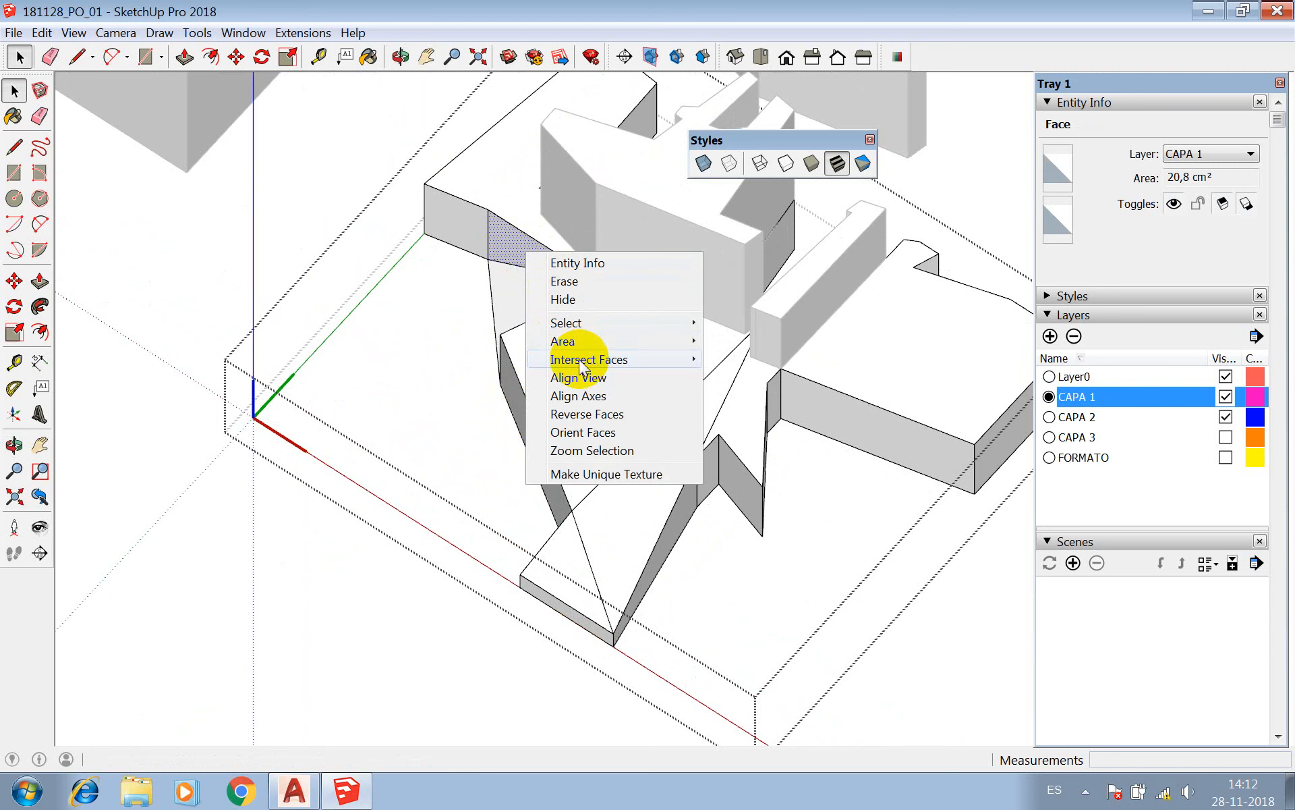
pyautogui.click(572, 413)
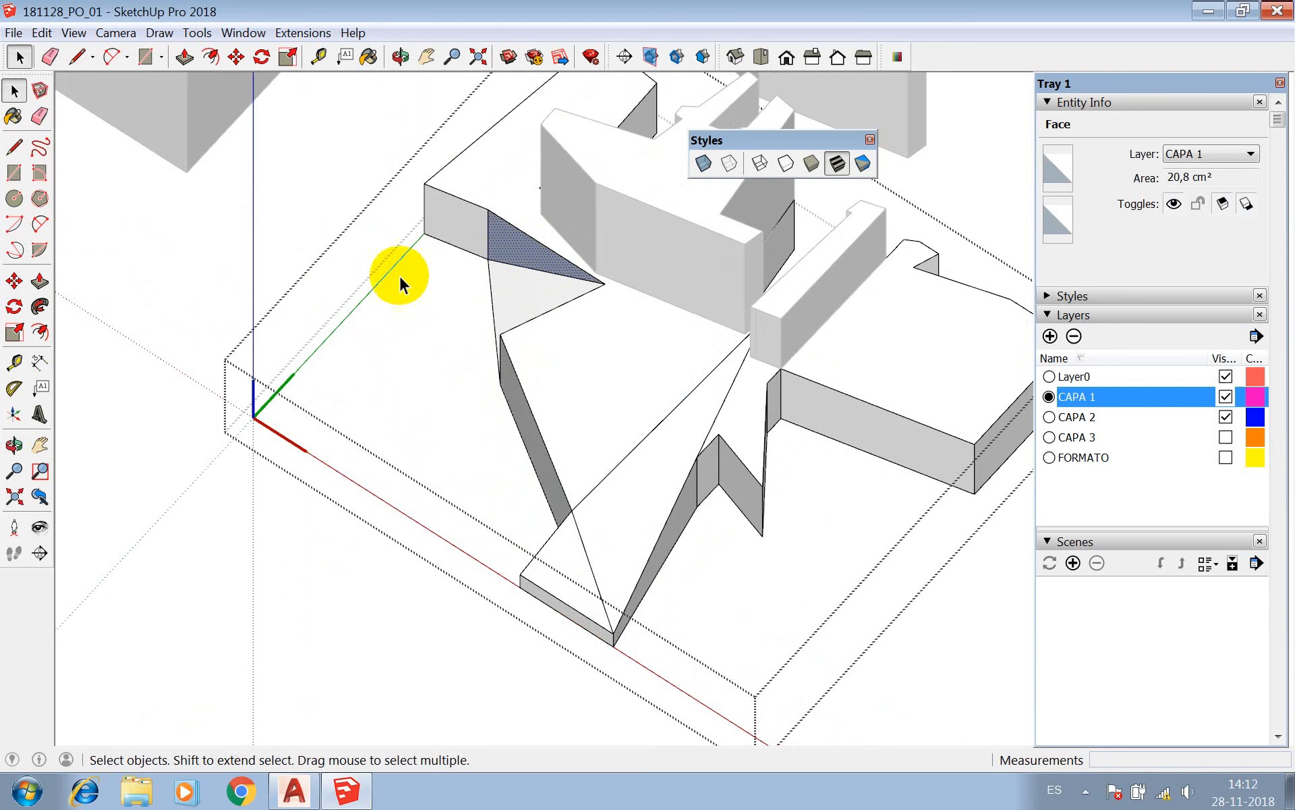
# Reverse the orientation of the small wall in the zigzag recess and of the larger block's long side face.
pyautogui.click(728, 468)
pyautogui.rightClick(729, 470)
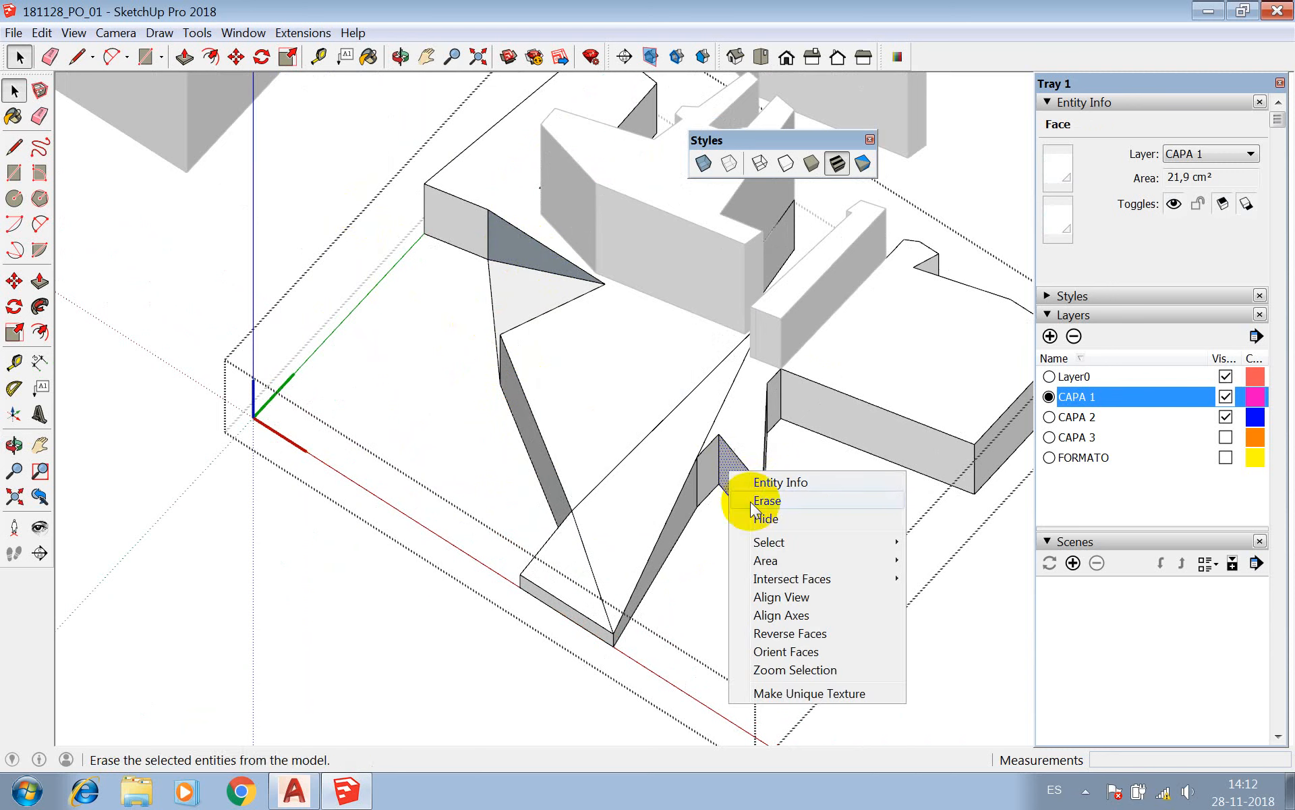
pyautogui.click(789, 633)
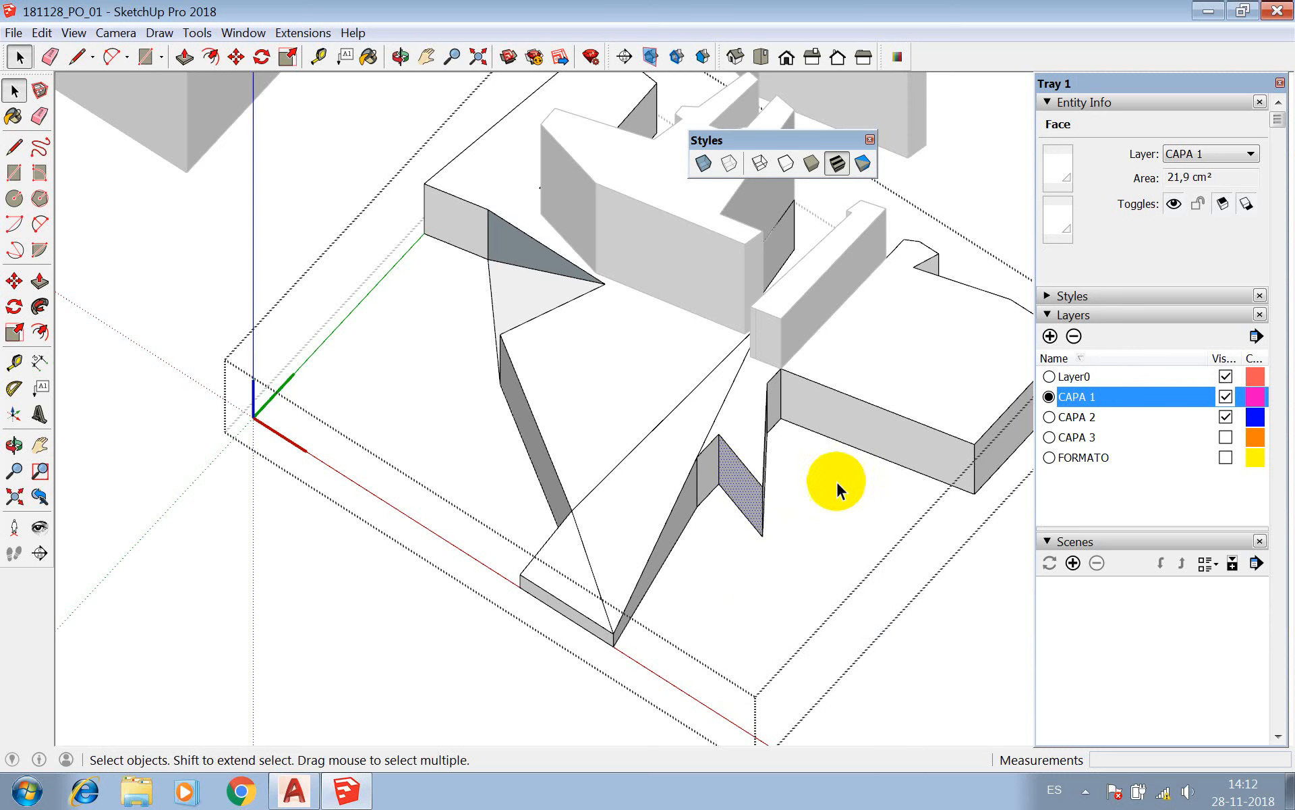
pyautogui.click(877, 425)
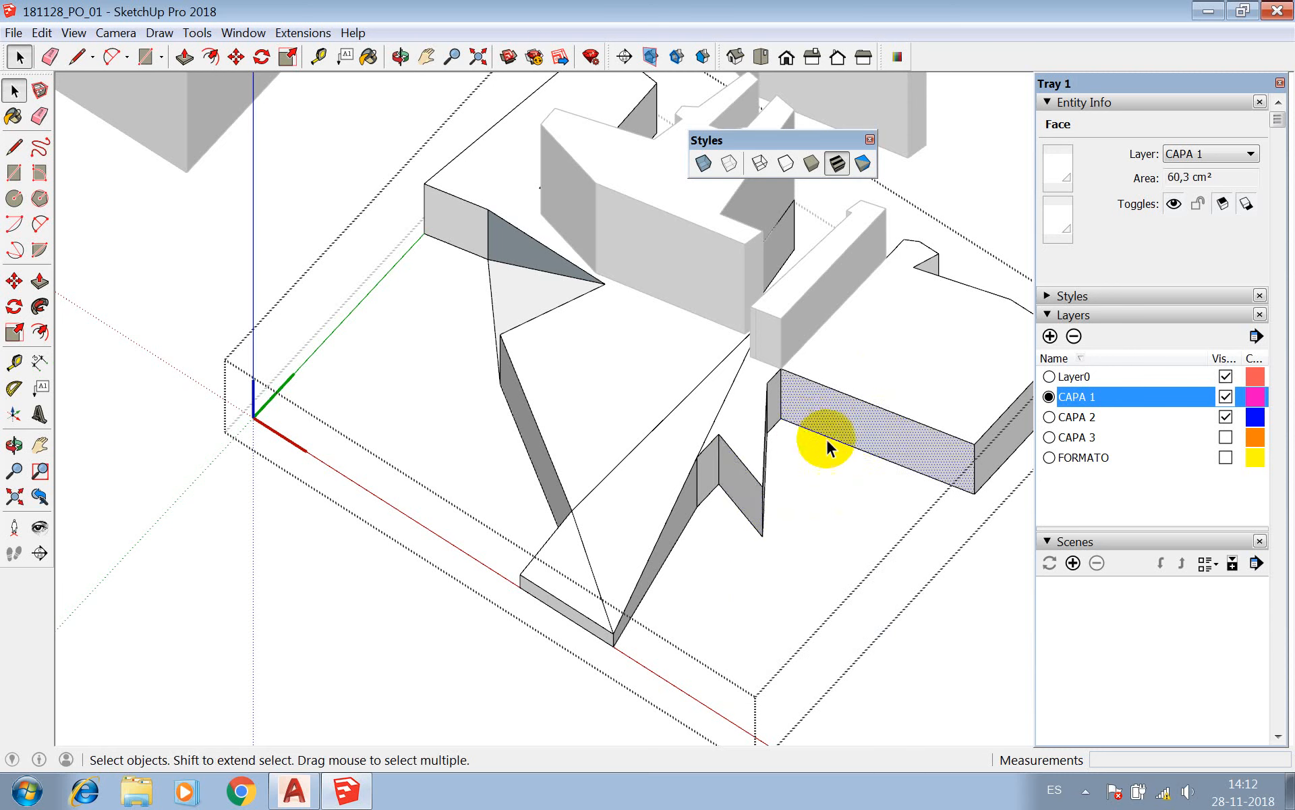
pyautogui.rightClick(842, 419)
pyautogui.click(888, 579)
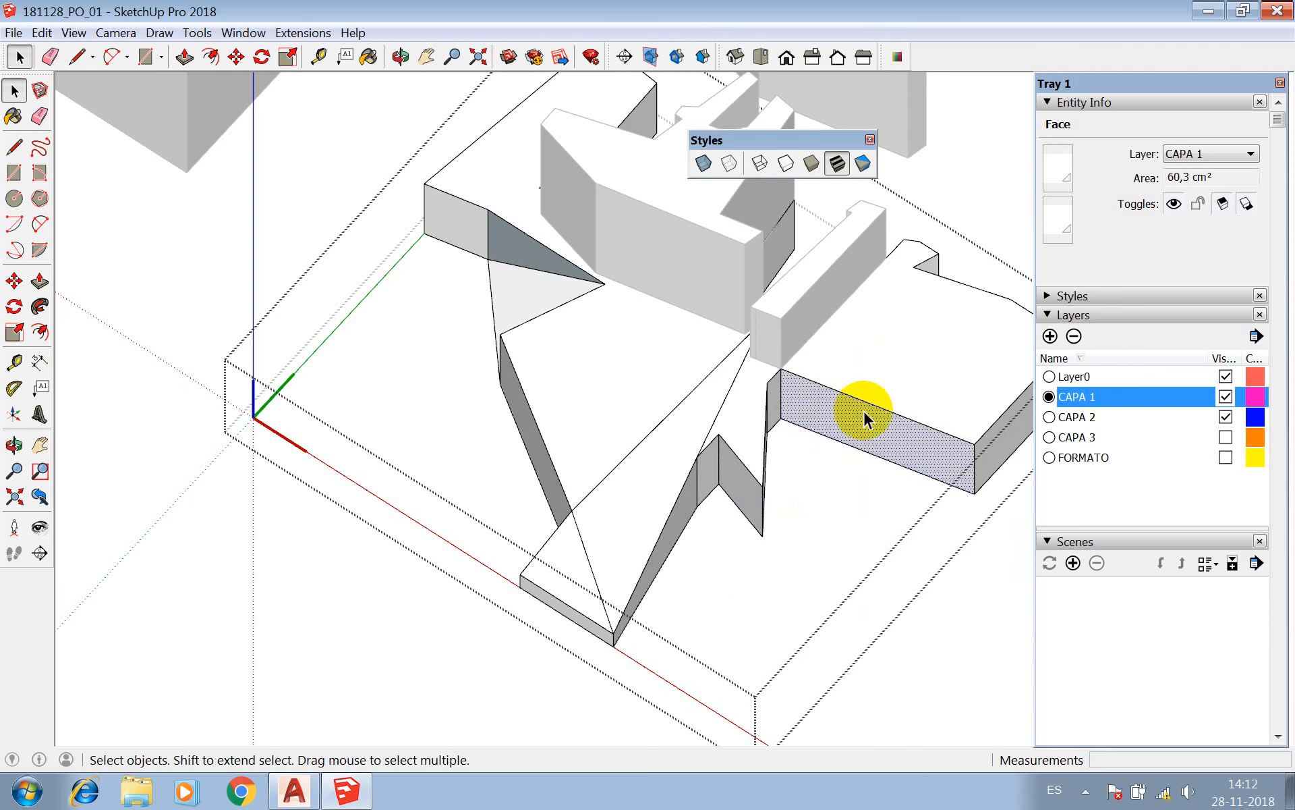
pyautogui.rightClick(827, 432)
pyautogui.click(877, 578)
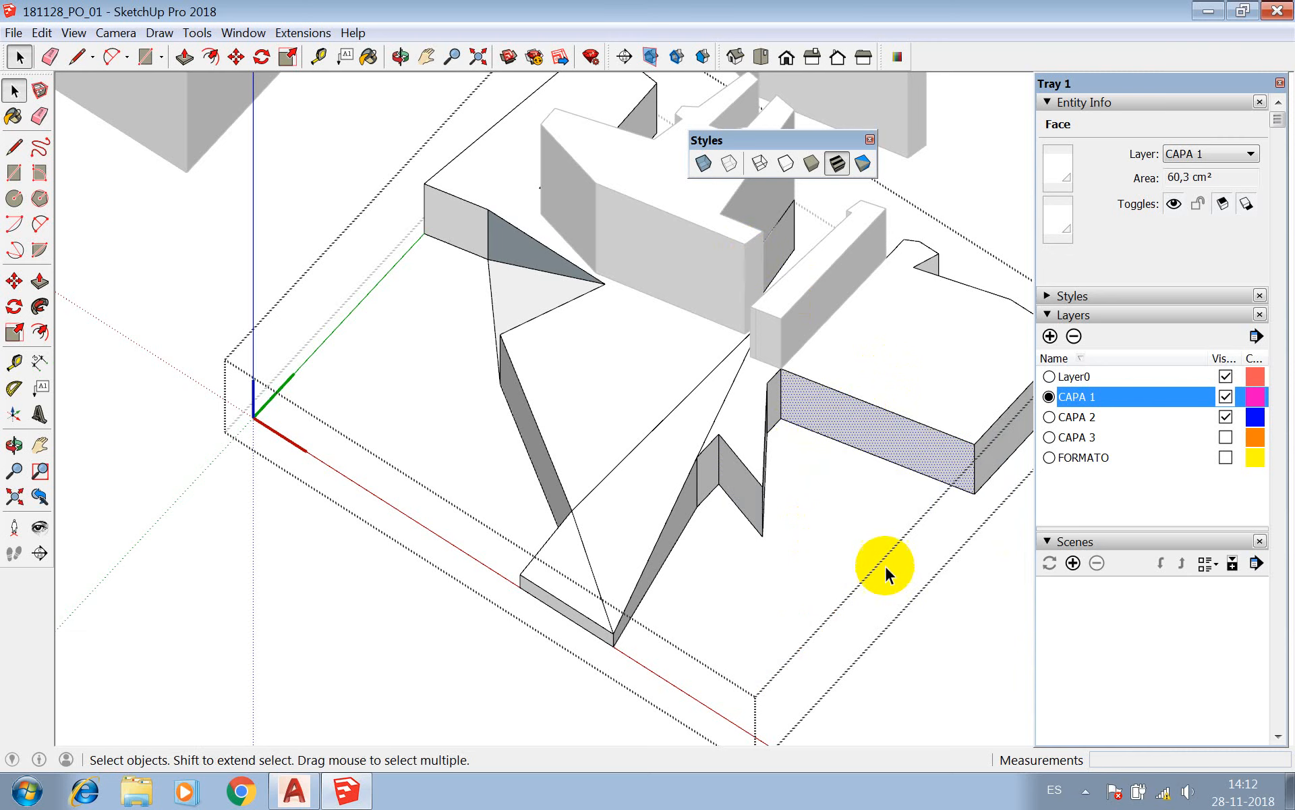
# Reverse the orientation of the larger block's long side face twice to flip it over and back.
pyautogui.click(401, 56)
pyautogui.moveTo(463, 180); pyautogui.dragTo(555, 363)
pyautogui.press('space')
pyautogui.rightClick(826, 384)
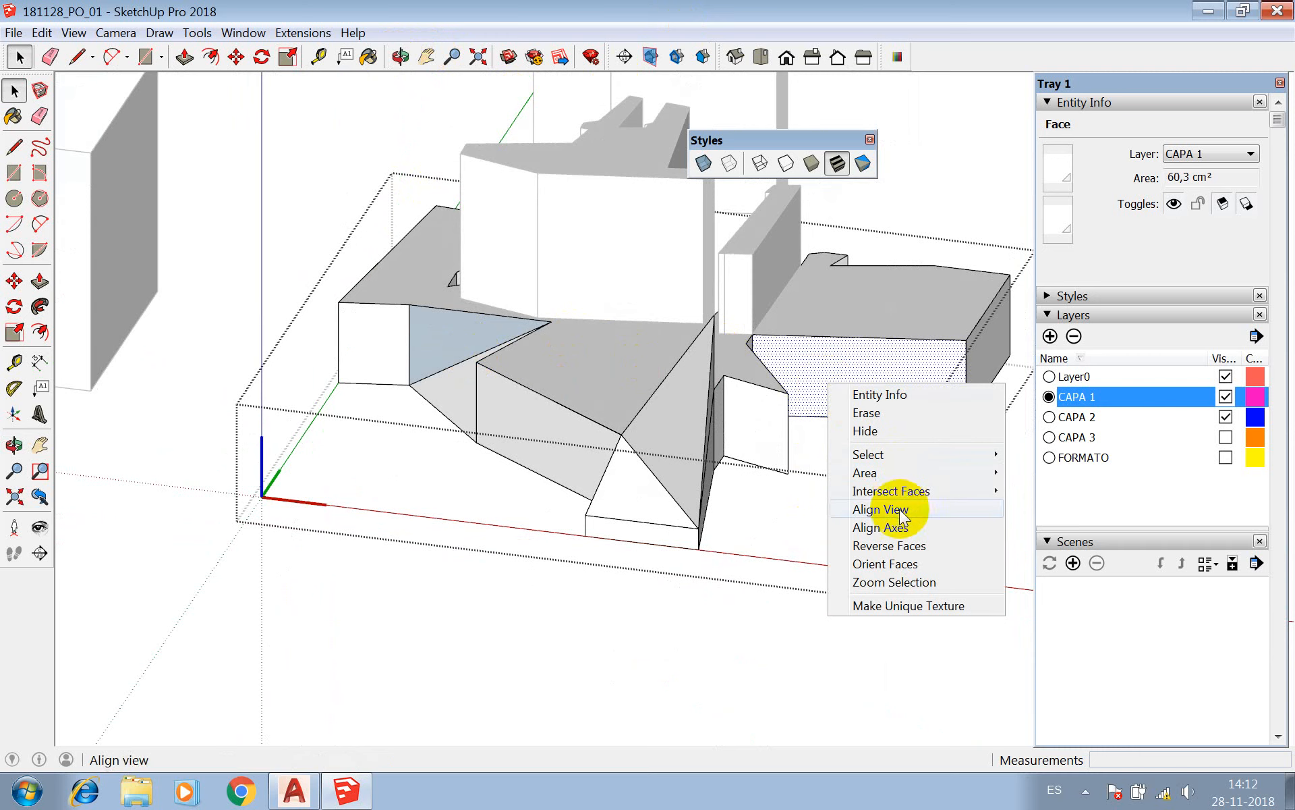
pyautogui.click(890, 545)
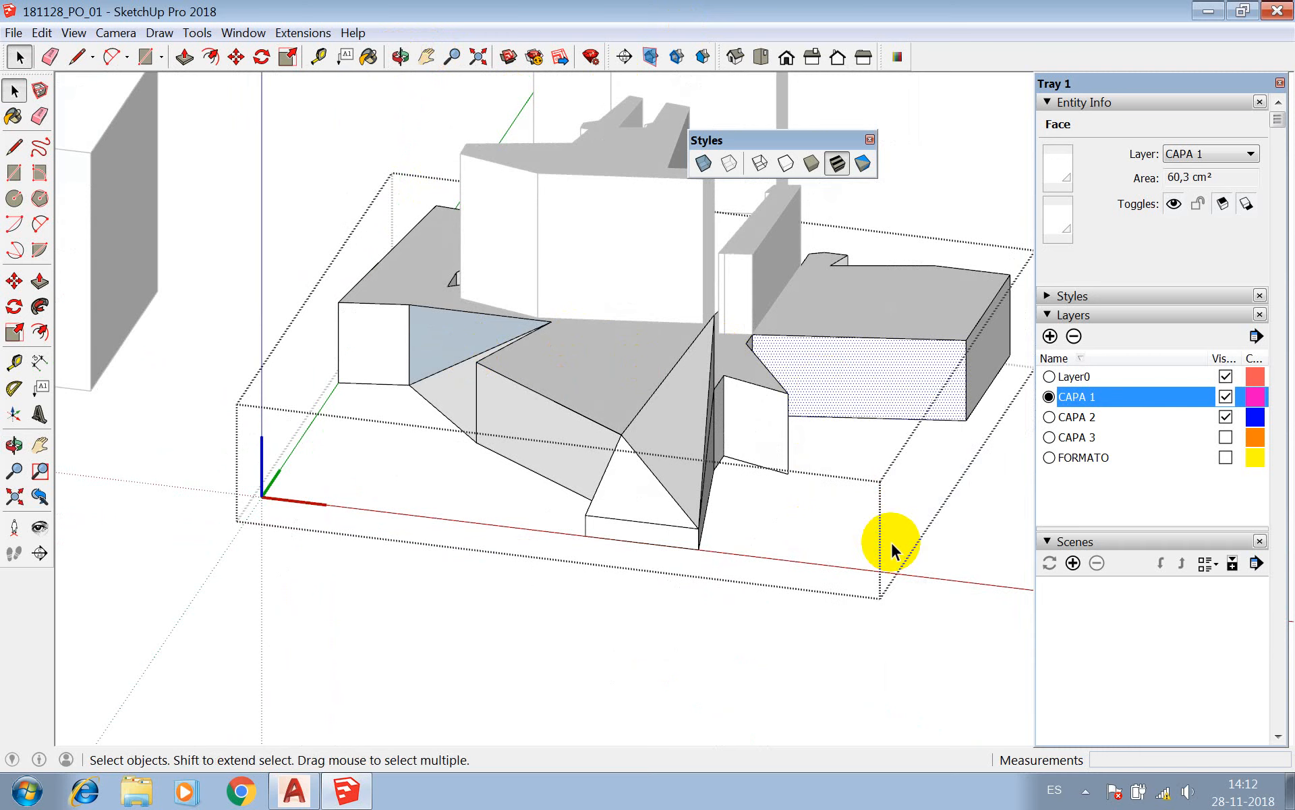
pyautogui.rightClick(854, 372)
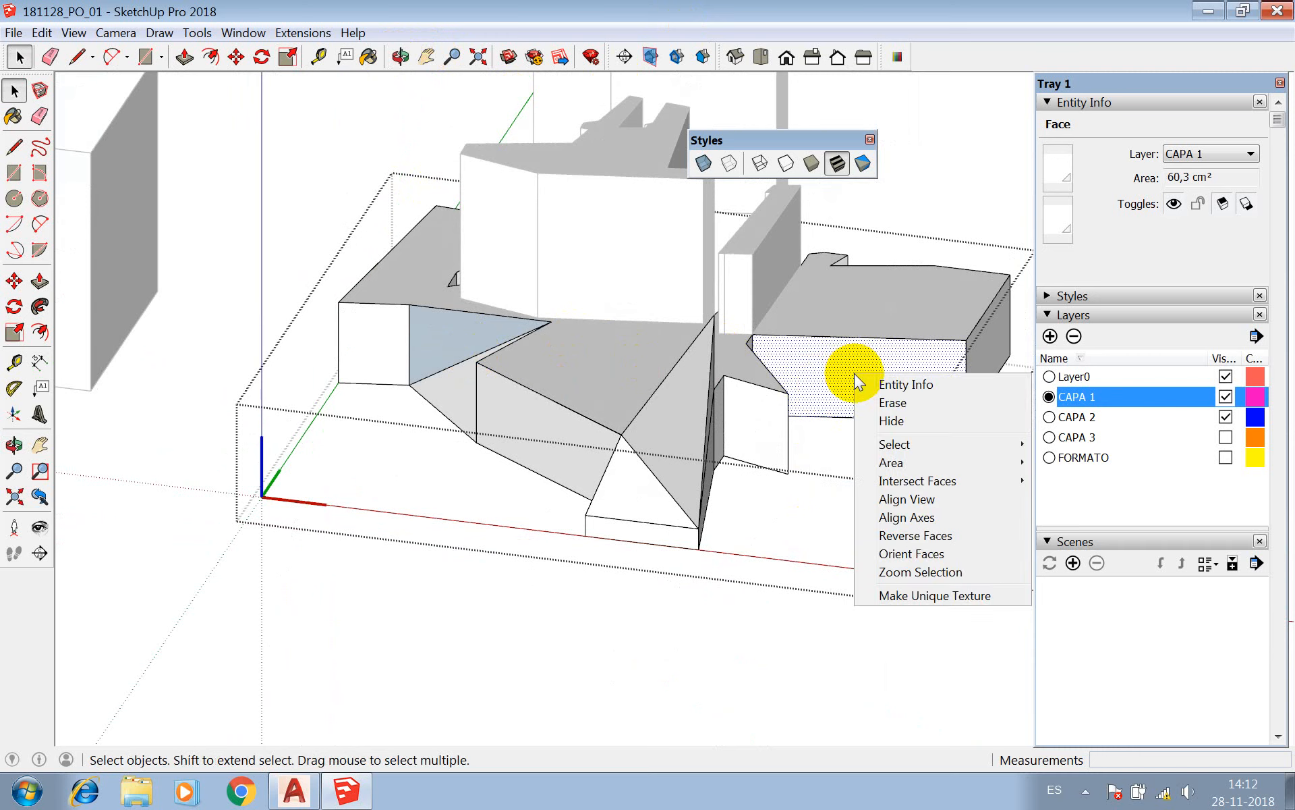
pyautogui.click(922, 542)
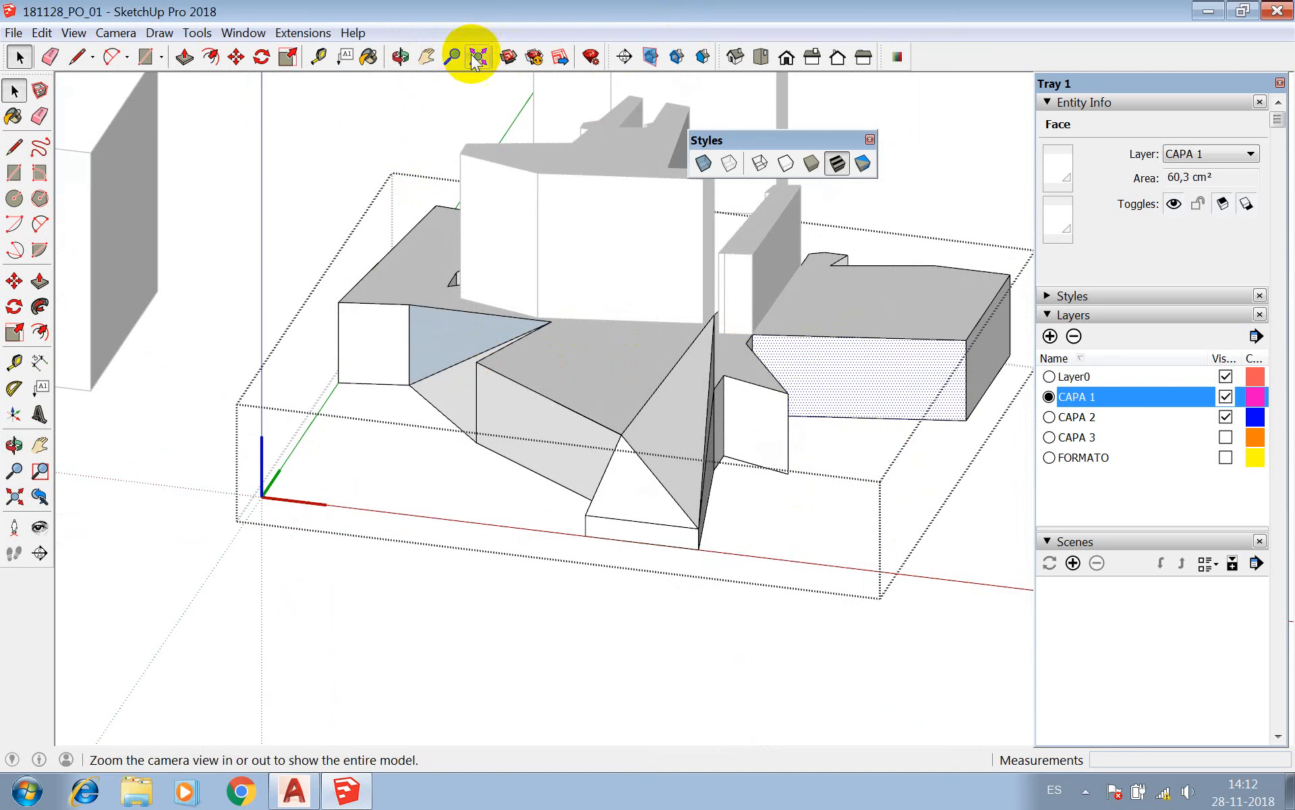
# Reverse the triangular notch face beside the small end block inside the base component, and close the component.
pyautogui.click(401, 57)
pyautogui.moveTo(610, 272); pyautogui.dragTo(636, 425)
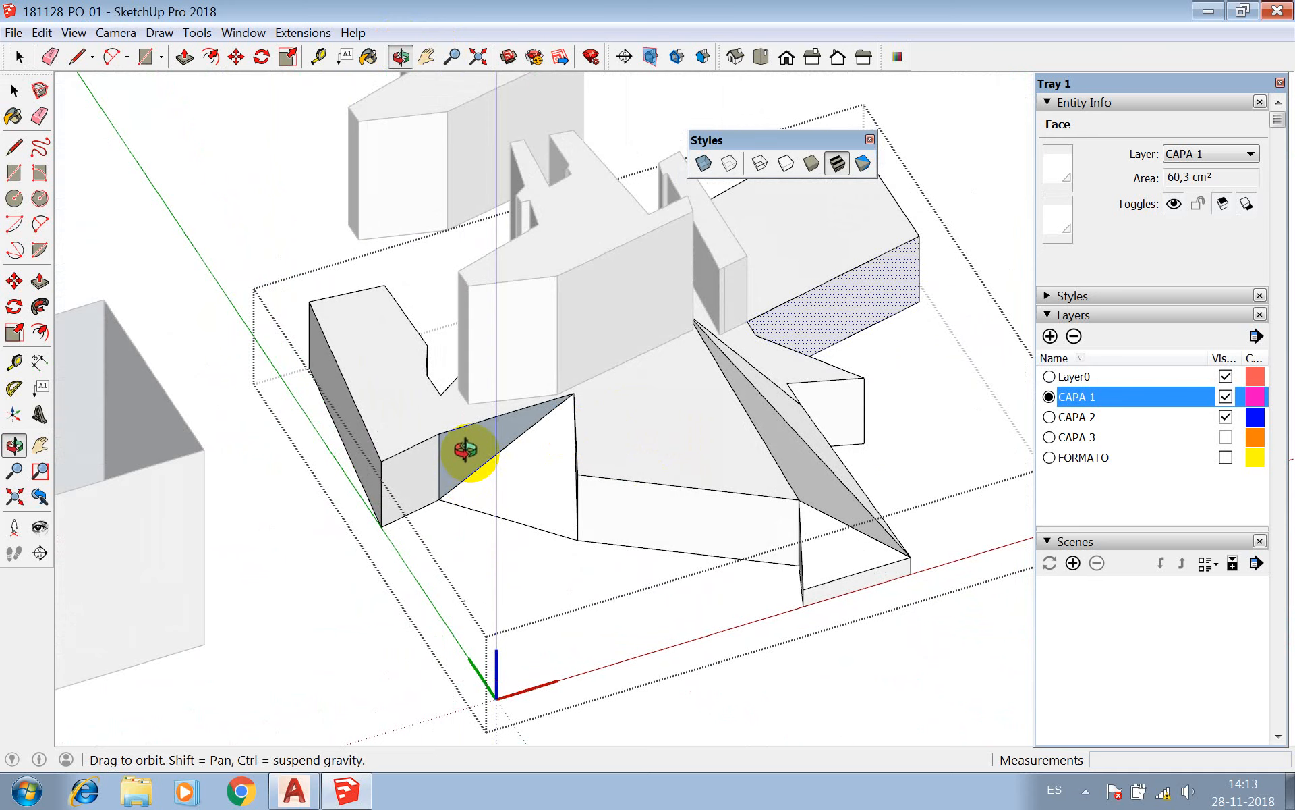
pyautogui.moveTo(379, 440); pyautogui.dragTo(332, 492)
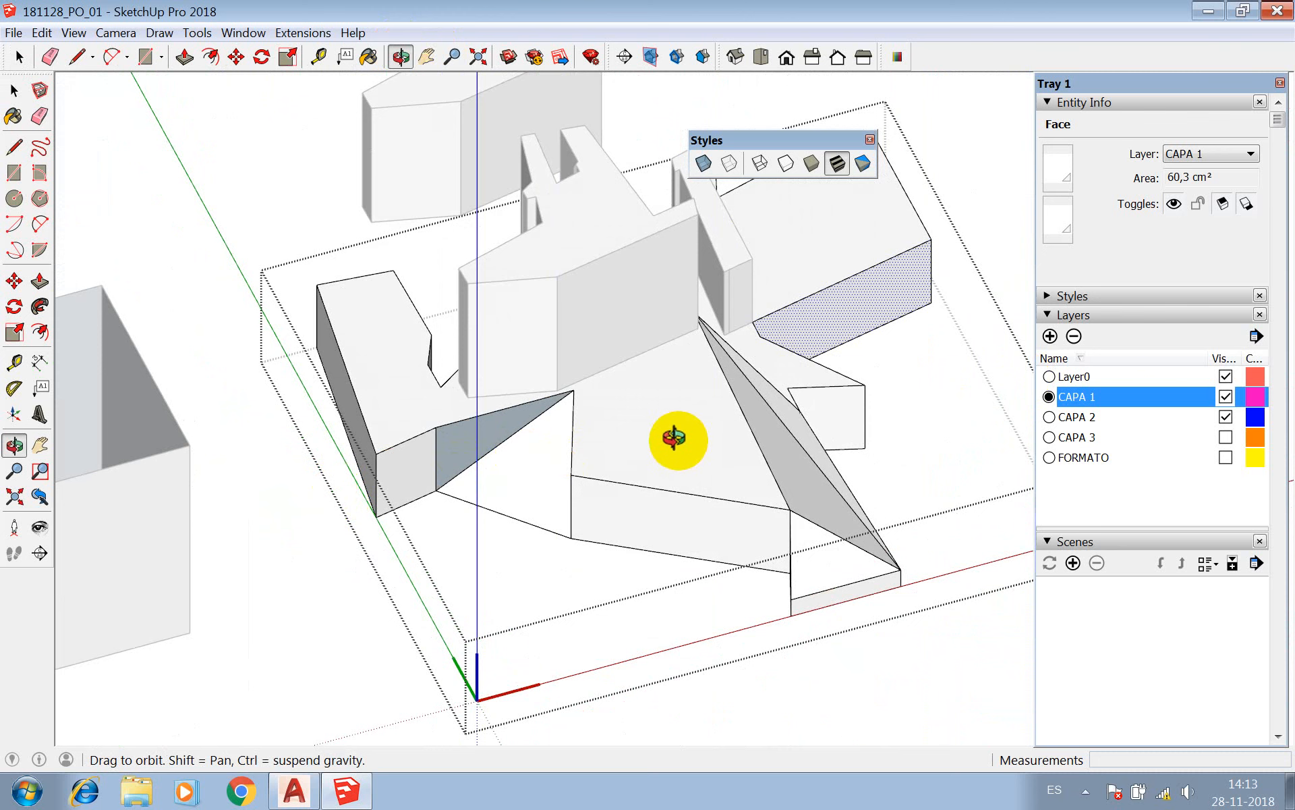
pyautogui.moveTo(670, 439); pyautogui.dragTo(703, 439)
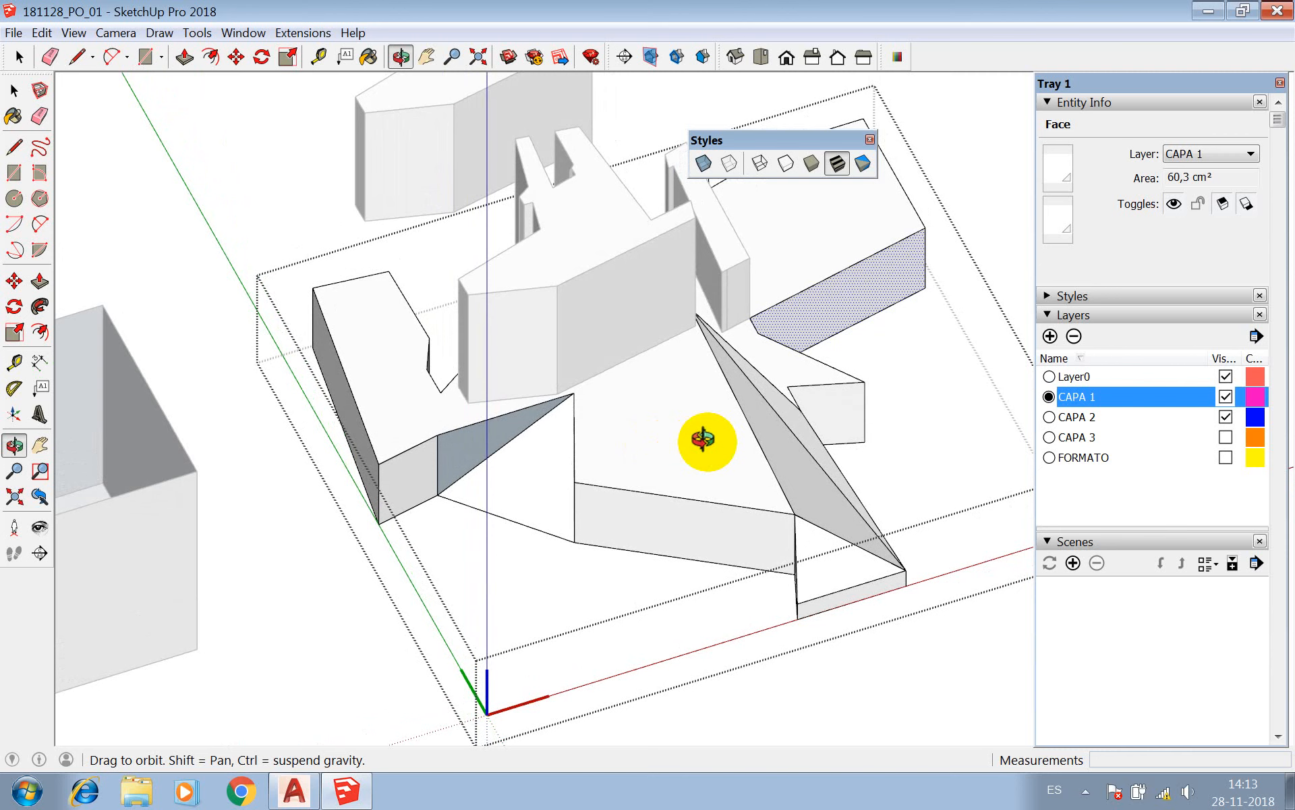
pyautogui.moveTo(702, 440); pyautogui.dragTo(562, 390)
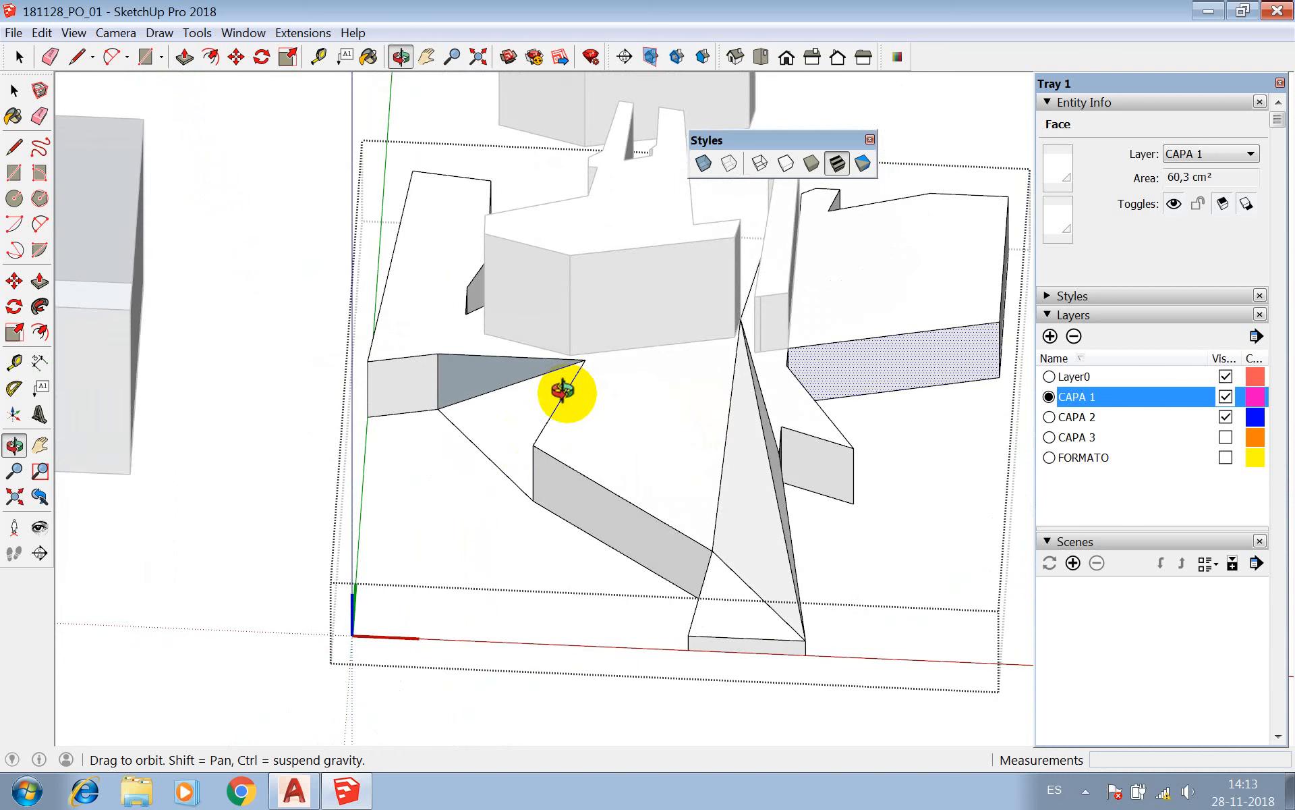
pyautogui.press('space')
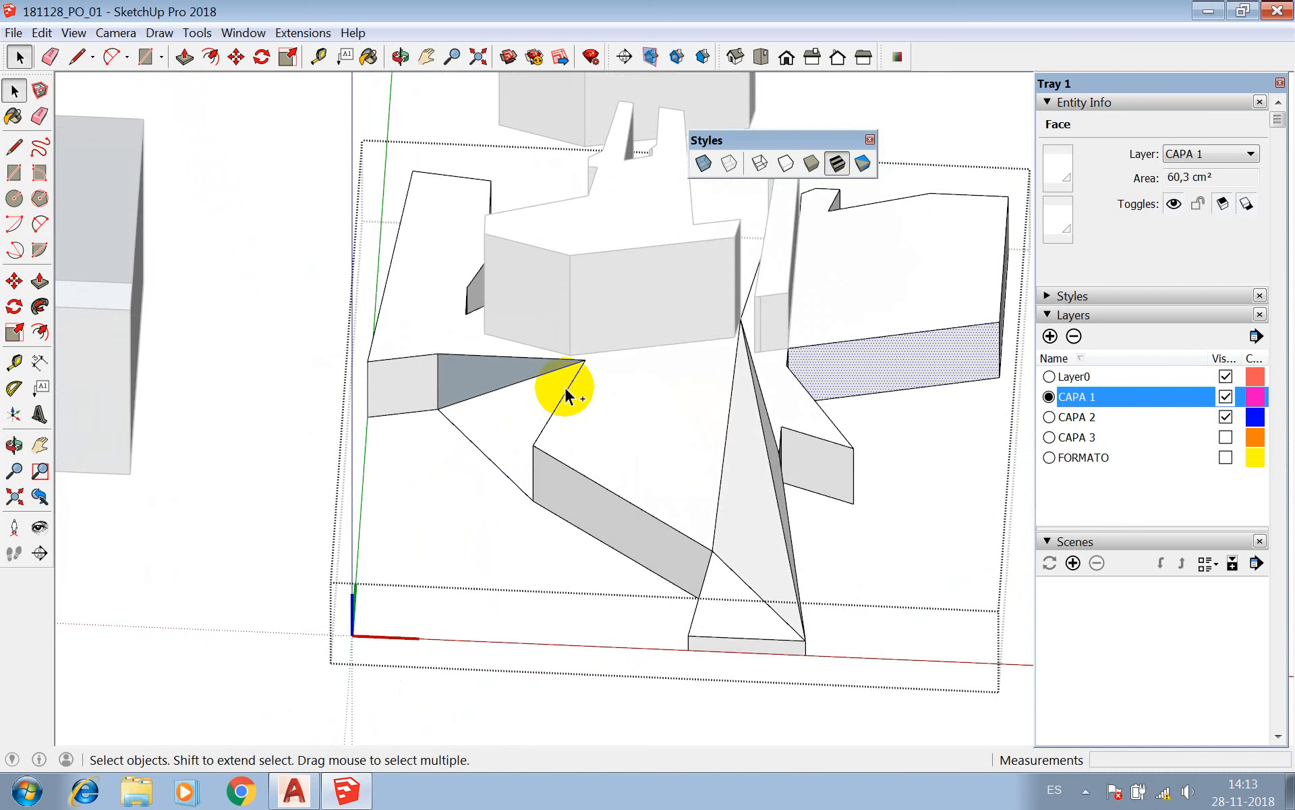
pyautogui.press('Escape')
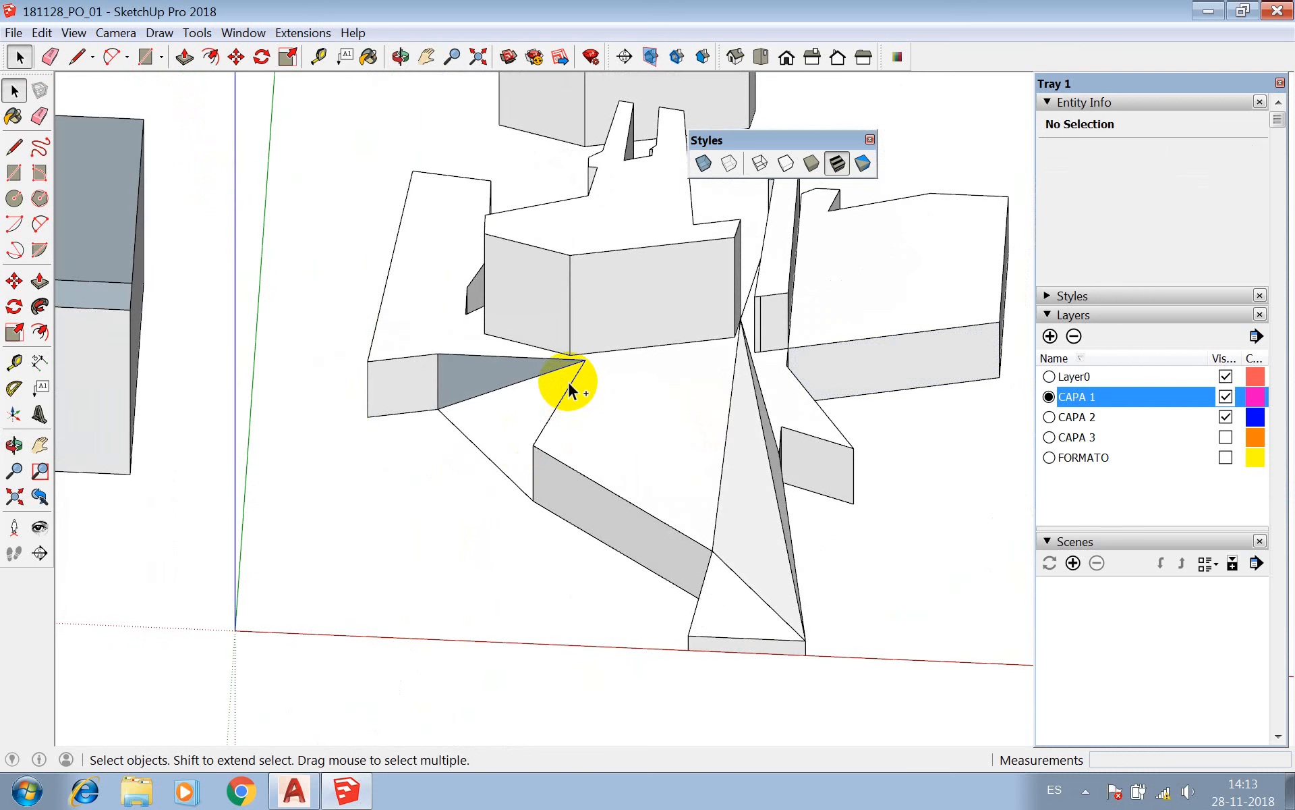
pyautogui.doubleClick(568, 390)
pyautogui.press('Escape')
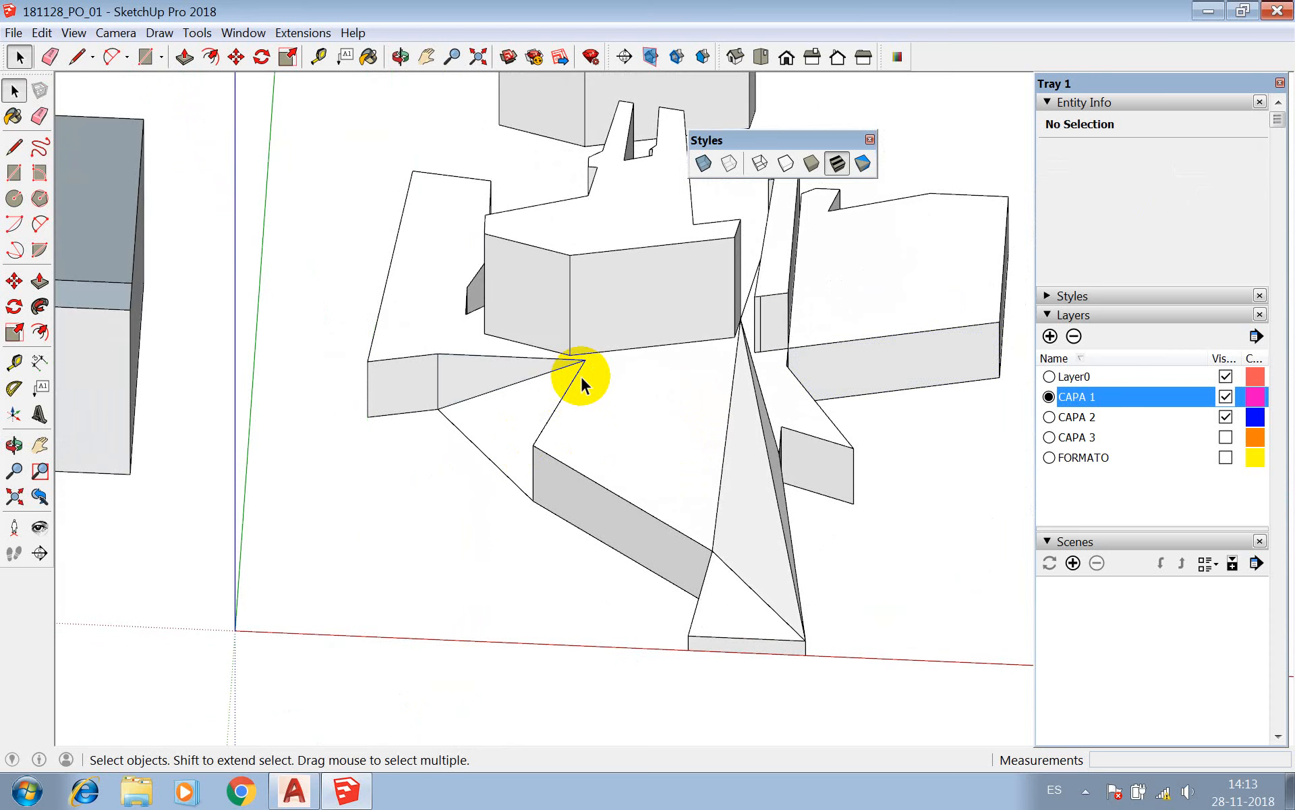
# Minimize the SketchUp window to reach the Windows desktop.
pyautogui.click(1198, 17)
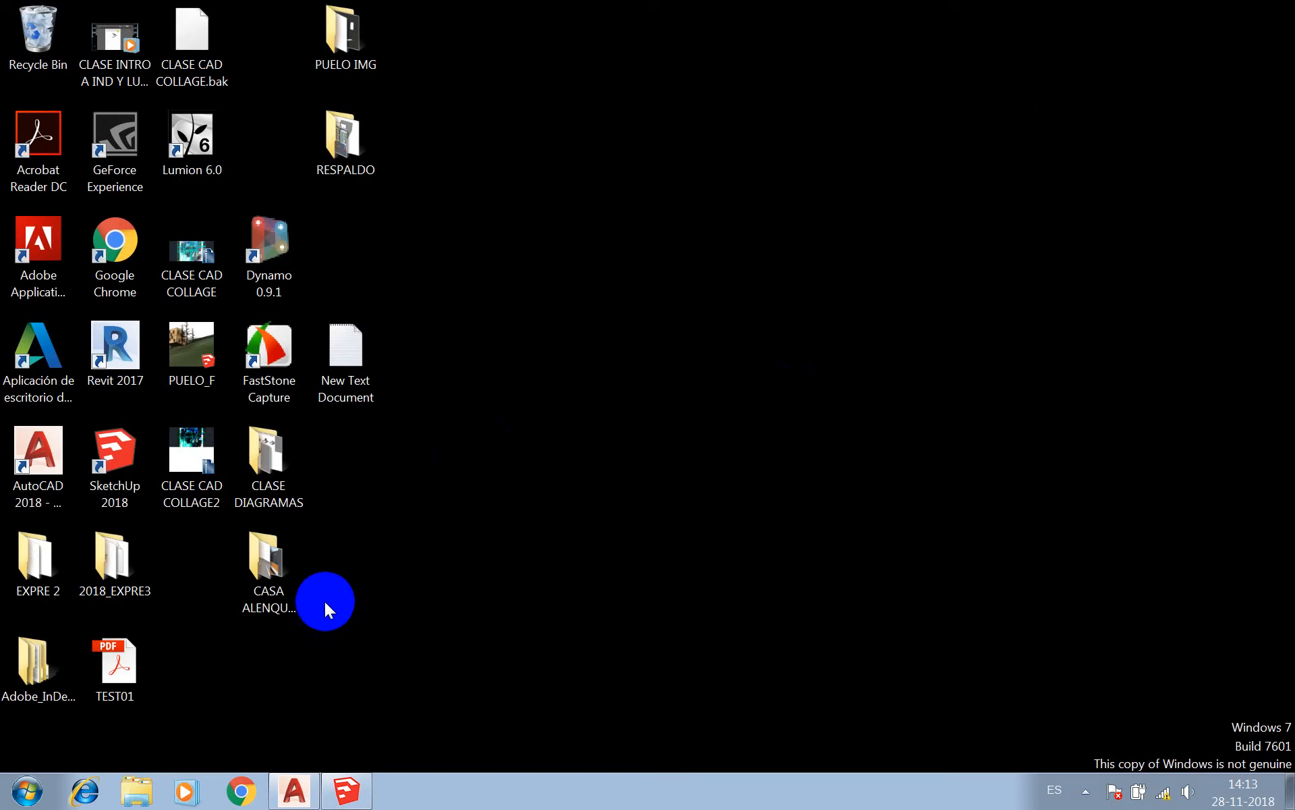